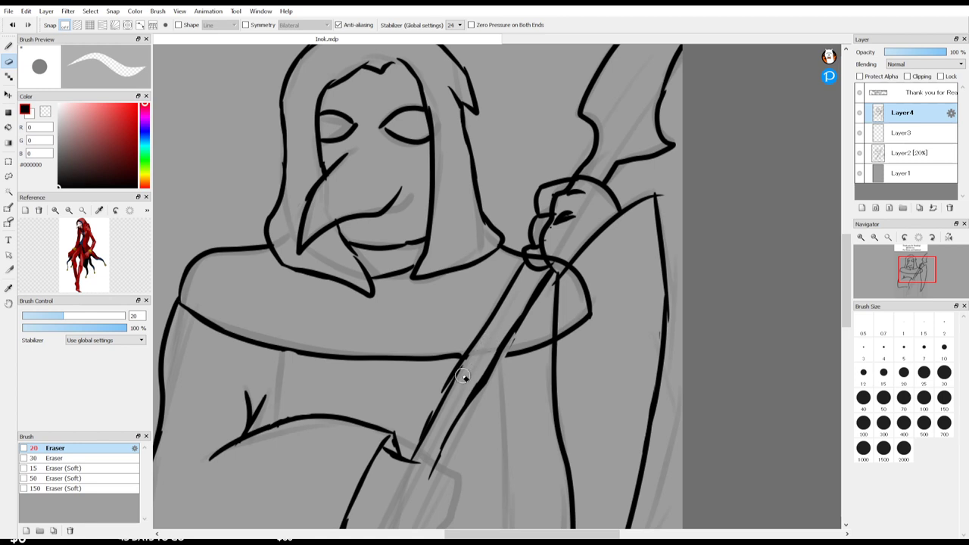
Step: Refine the shaft's left edge below the cape and tidy the cape's hem where it meets the shaft's right side
key("b")
mouse_move(457, 368)
left_mouse_down()
mouse_move(422, 432)
mouse_move(456, 386)
mouse_move(444, 415)
left_mouse_up()
key("e")
left_click_drag(506, 356, 519, 341)
key("b")
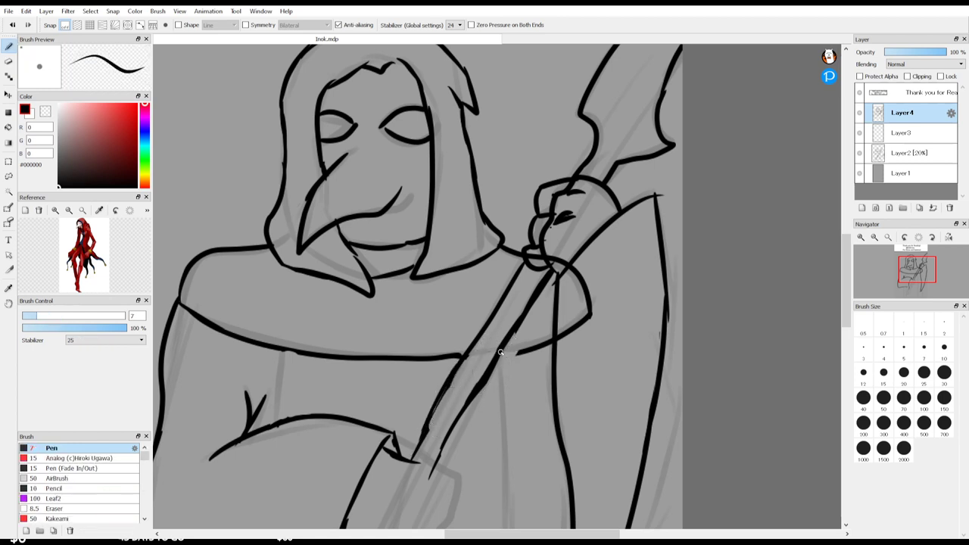
Step: Draw the short curved line that closes the base of the blade just above the upper hand
key("space")
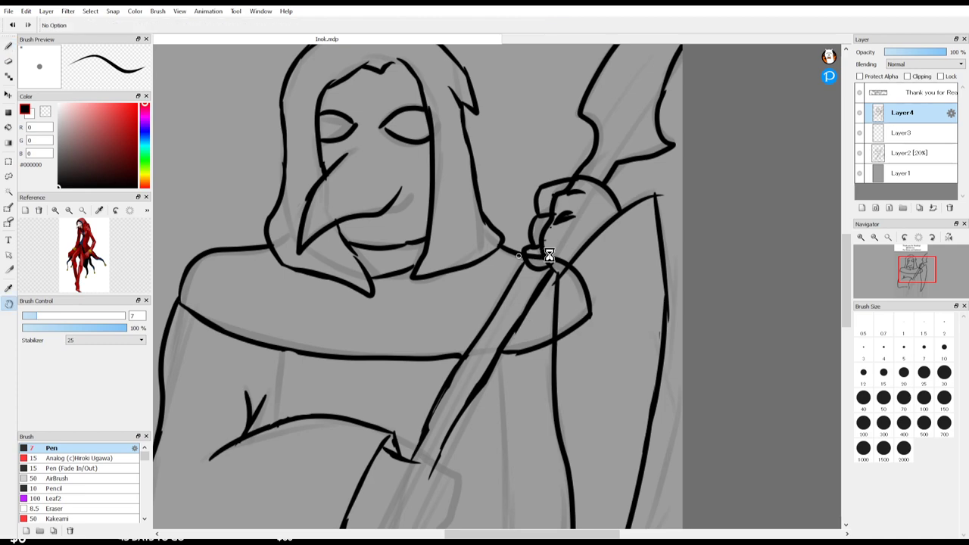
mouse_move(552, 177)
left_mouse_down()
mouse_move(424, 321)
mouse_move(474, 265)
mouse_move(434, 335)
left_mouse_up()
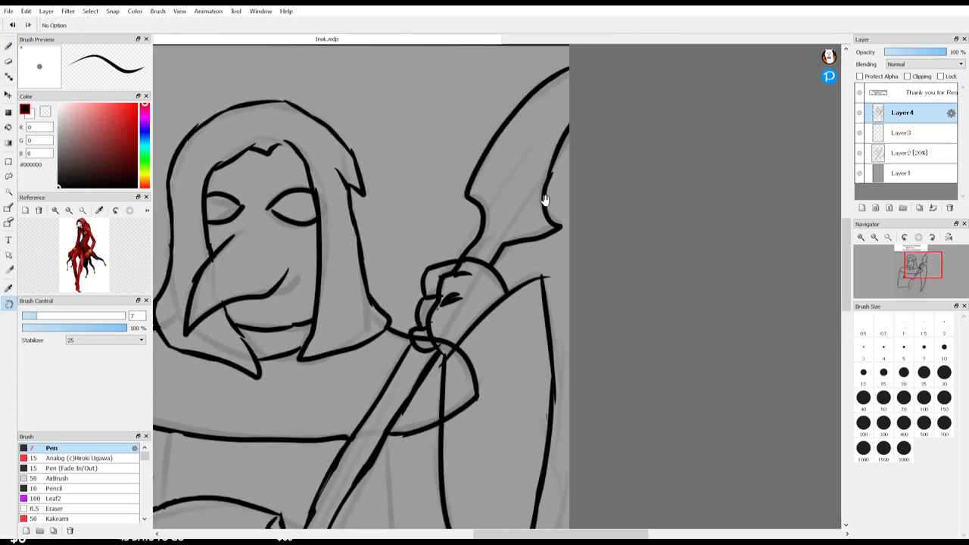
key("e")
key("b")
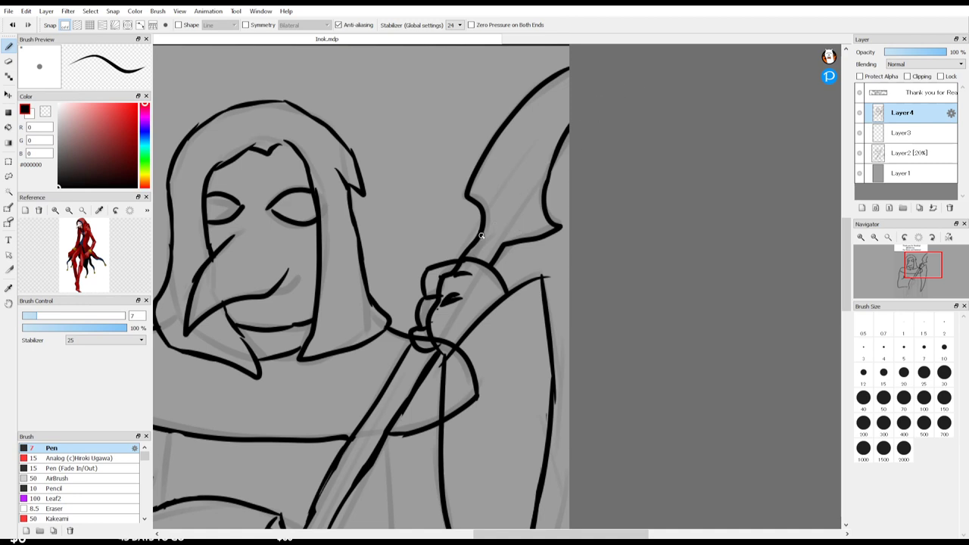
Step: Draw the lower hand as a closed fist around the shaft, undoing the first finger strokes and redrawing them with knuckle lines
key("space")
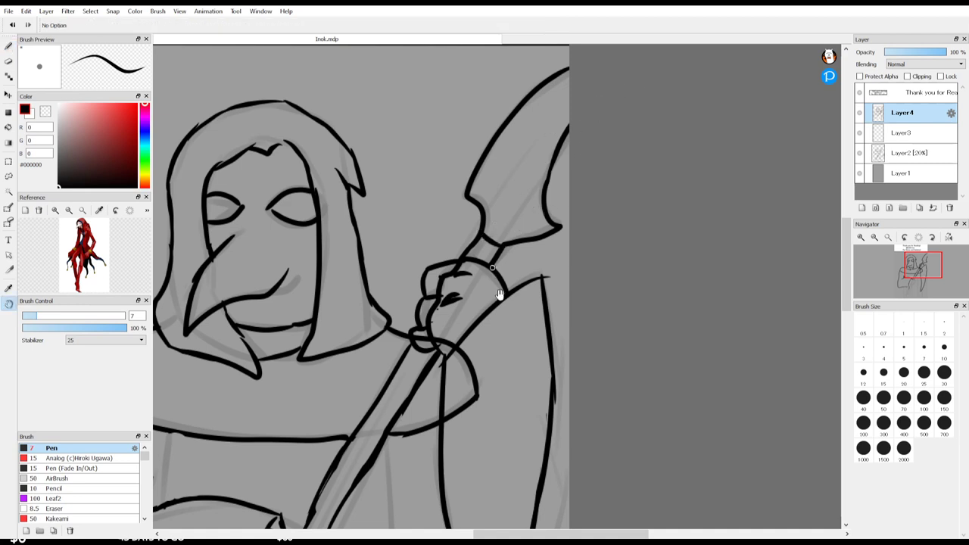
left_click_drag(508, 264, 603, 80)
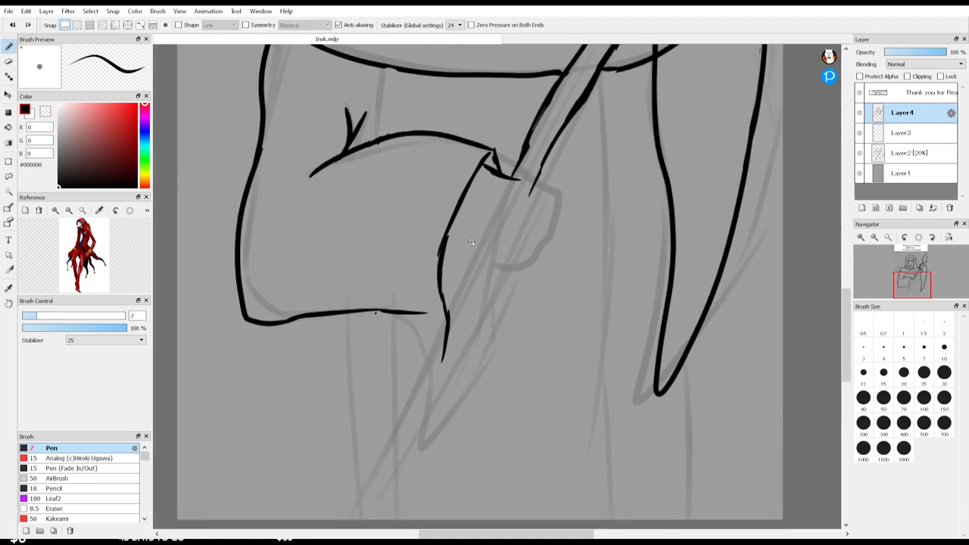
mouse_move(448, 238)
left_mouse_down()
mouse_move(491, 273)
mouse_move(517, 261)
left_mouse_up()
mouse_move(512, 177)
left_mouse_down()
mouse_move(540, 215)
mouse_move(531, 244)
mouse_move(538, 239)
mouse_move(523, 253)
mouse_move(510, 195)
mouse_move(504, 268)
mouse_move(497, 246)
mouse_move(509, 272)
mouse_move(502, 291)
mouse_move(485, 264)
mouse_move(492, 289)
left_mouse_up()
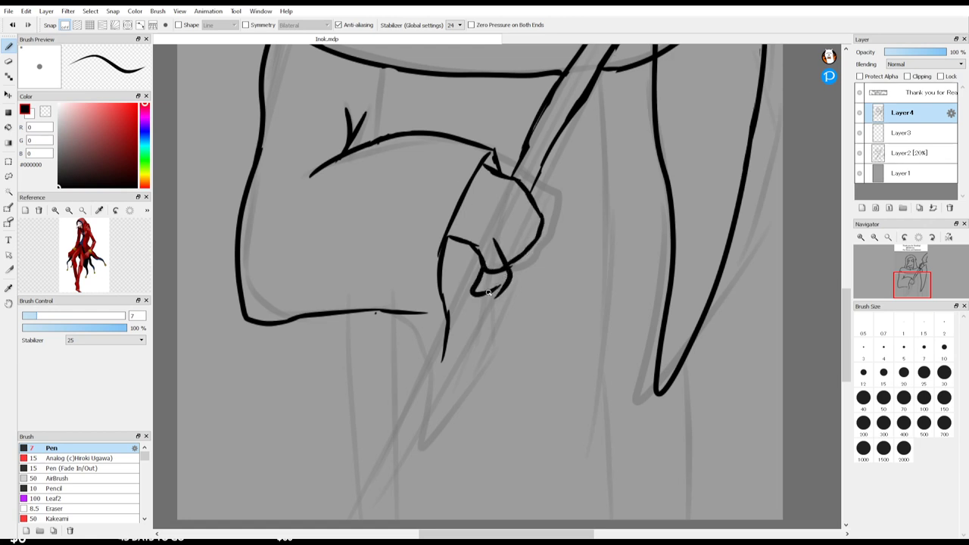
left_click_drag(522, 250, 505, 293)
key("ctrl+z")
key("ctrl+z")
key("ctrl+z")
key("ctrl+z")
key("ctrl+z")
key("ctrl+z")
mouse_move(514, 215)
left_mouse_down()
mouse_move(531, 245)
mouse_move(549, 232)
mouse_move(525, 269)
mouse_move(505, 269)
mouse_move(529, 269)
left_mouse_up()
Step: Erase the left edge of the lower fist and part of its finger lines, and redraw that edge as a smoother curve
key("space")
left_click_drag(551, 170, 495, 235)
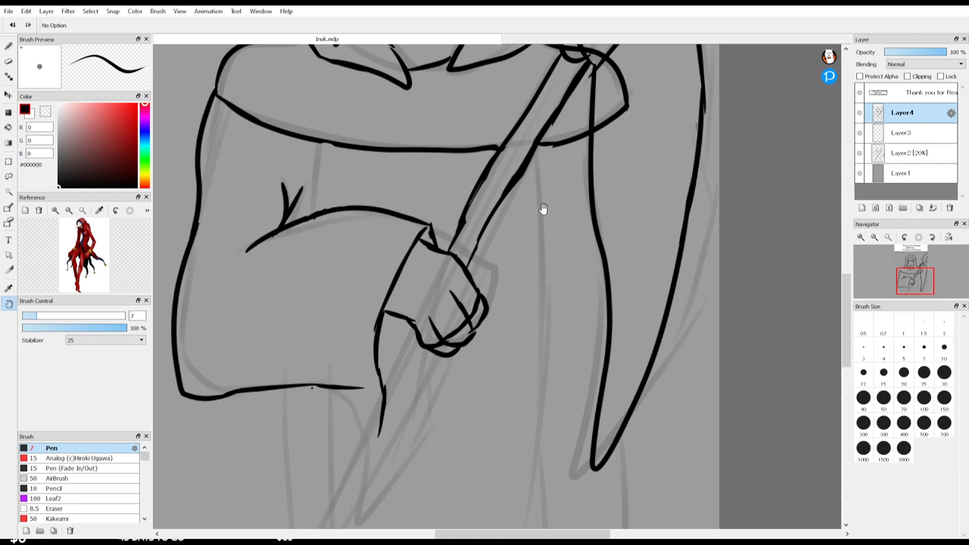
mouse_move(967, 240)
mouse_move(545, 205)
left_mouse_down()
mouse_move(500, 320)
mouse_move(525, 209)
left_mouse_up()
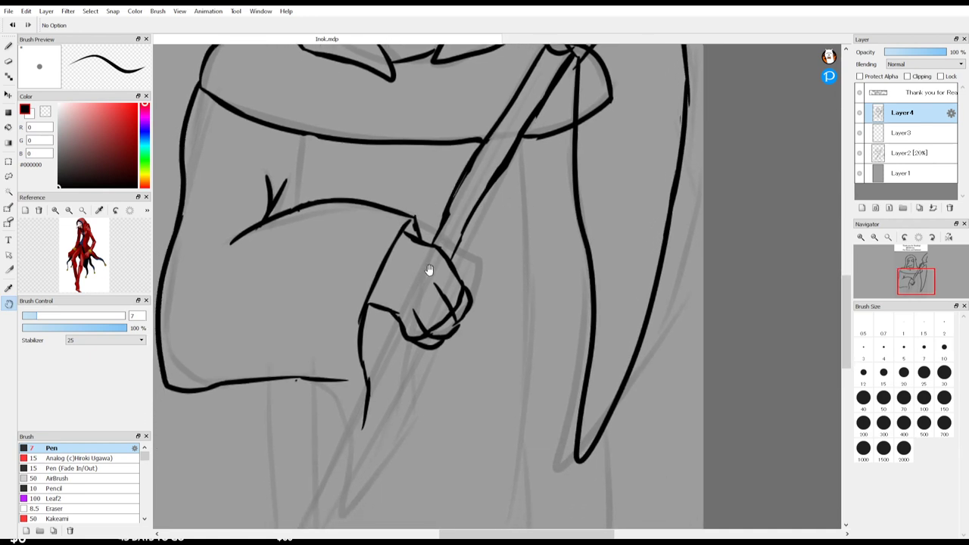
key("e")
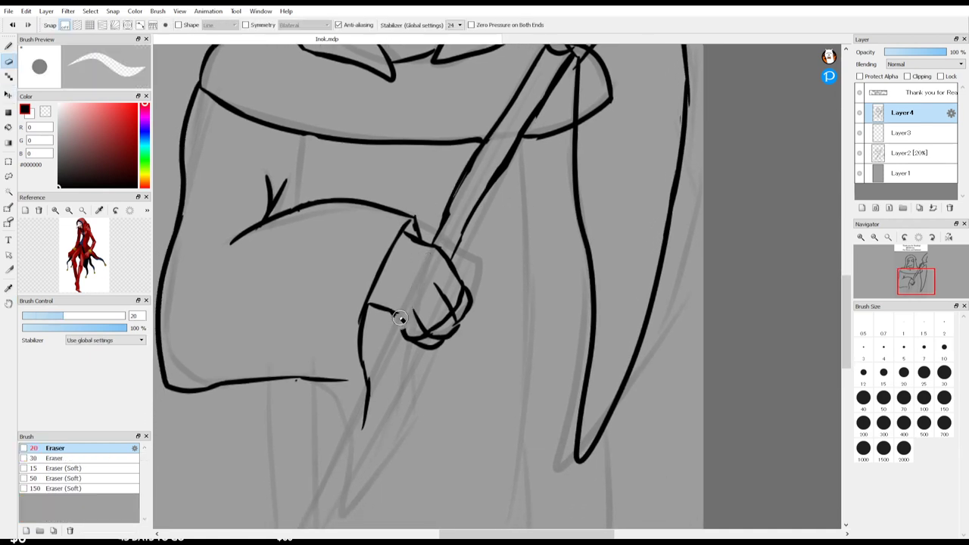
left_click_drag(404, 324, 438, 278)
key("b")
left_click_drag(392, 321, 410, 323)
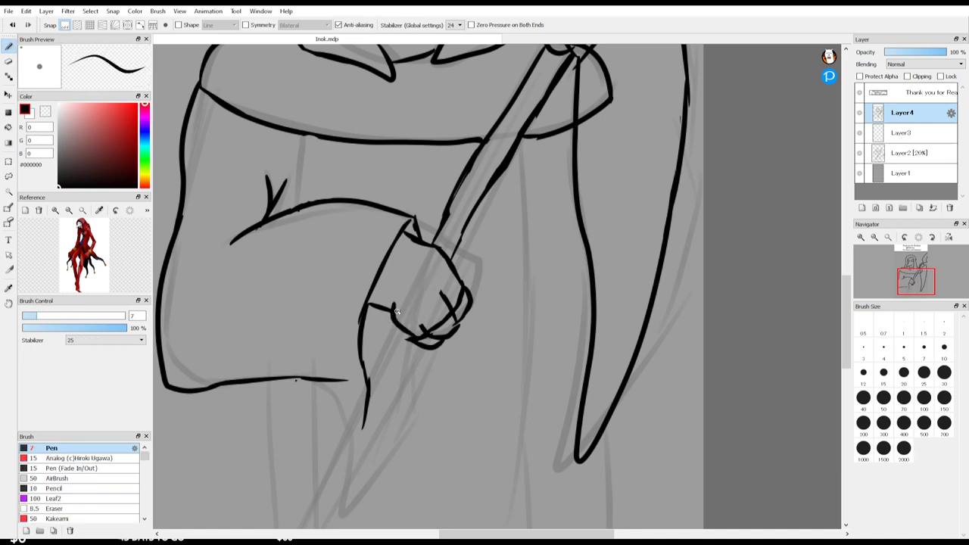
Step: Draw a diagonal contour through the lower fist in line with the shaft and rework the wrist line at the cuff
key("e")
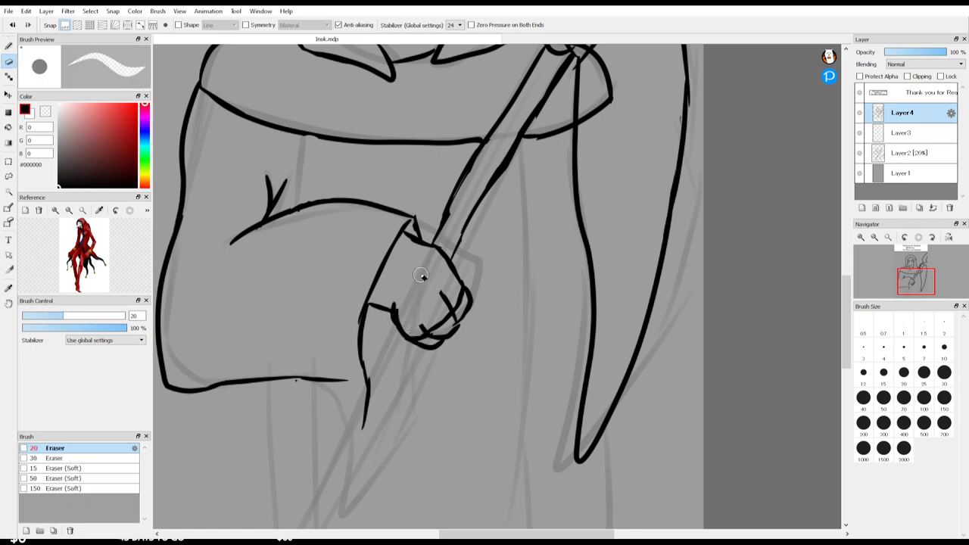
key("p")
left_click_drag(438, 246, 406, 289)
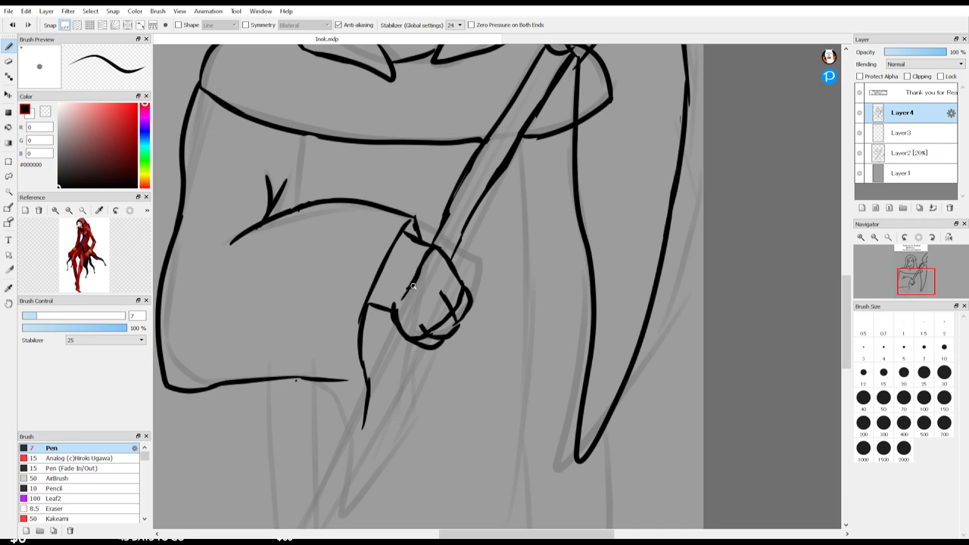
key("e")
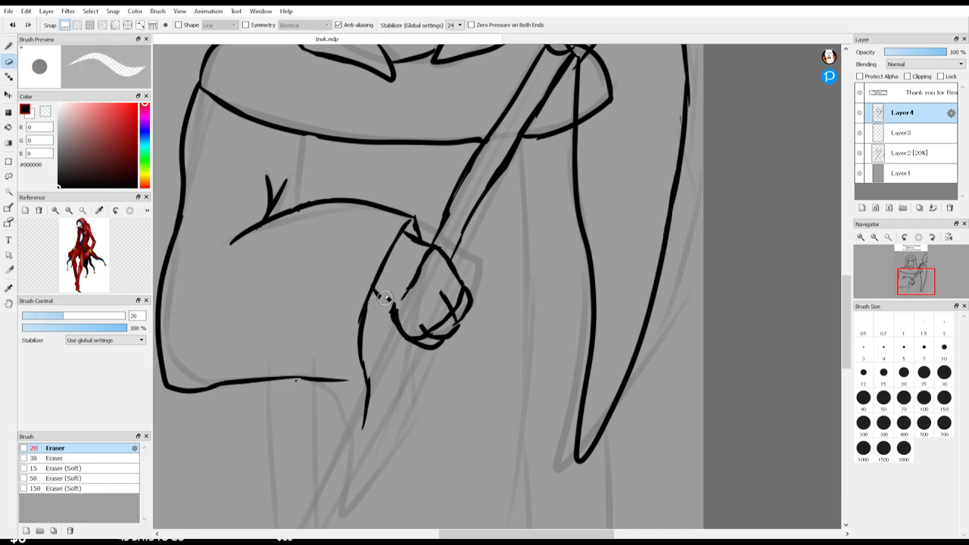
key("p")
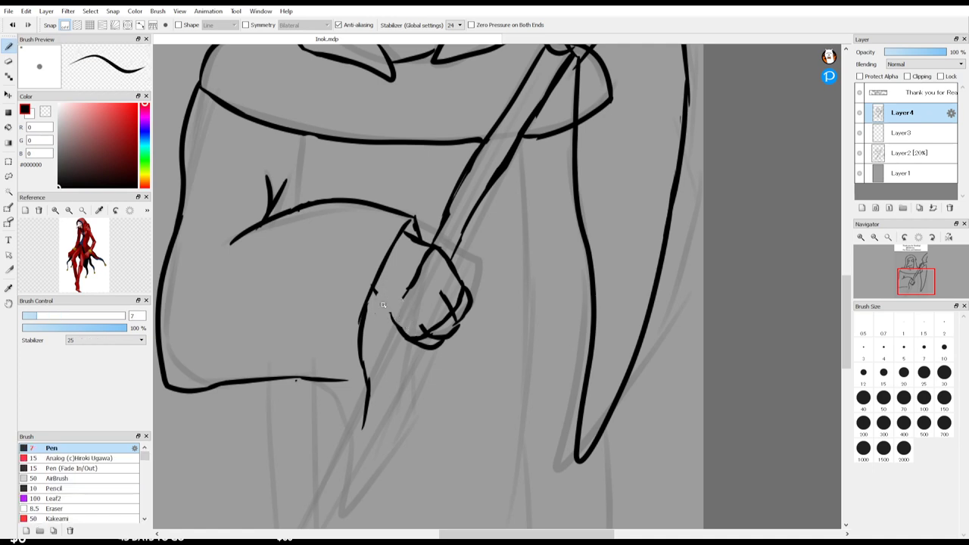
mouse_move(371, 295)
left_mouse_down()
mouse_move(396, 322)
mouse_move(392, 300)
mouse_move(394, 323)
mouse_move(411, 277)
left_mouse_up()
key("e")
key("b")
Step: Sketch short shaft edges below the lower fist and erase parts of them along with the sleeve line crossing the shaft
left_click_drag(400, 339, 386, 374)
left_click_drag(390, 320, 355, 401)
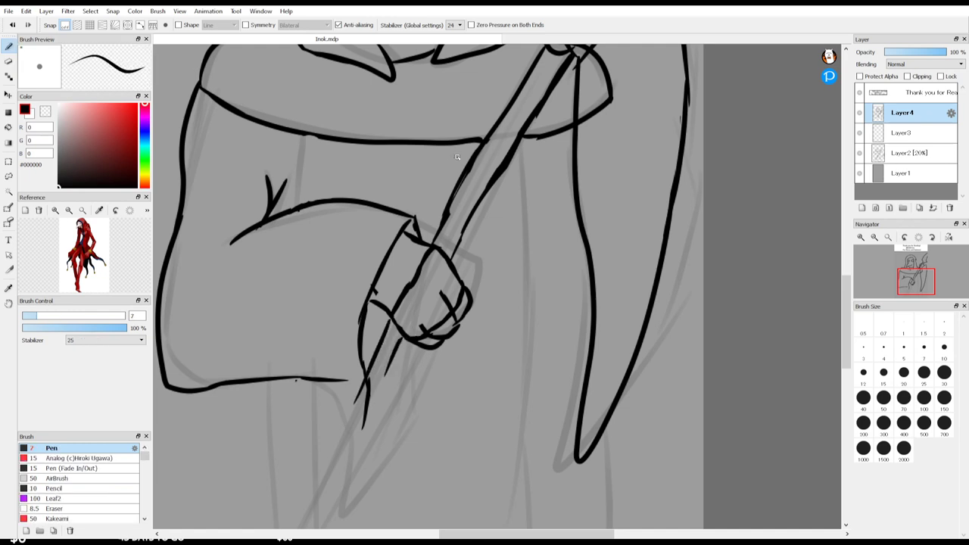
key("e")
left_click_drag(384, 337, 364, 382)
key("b")
key("e")
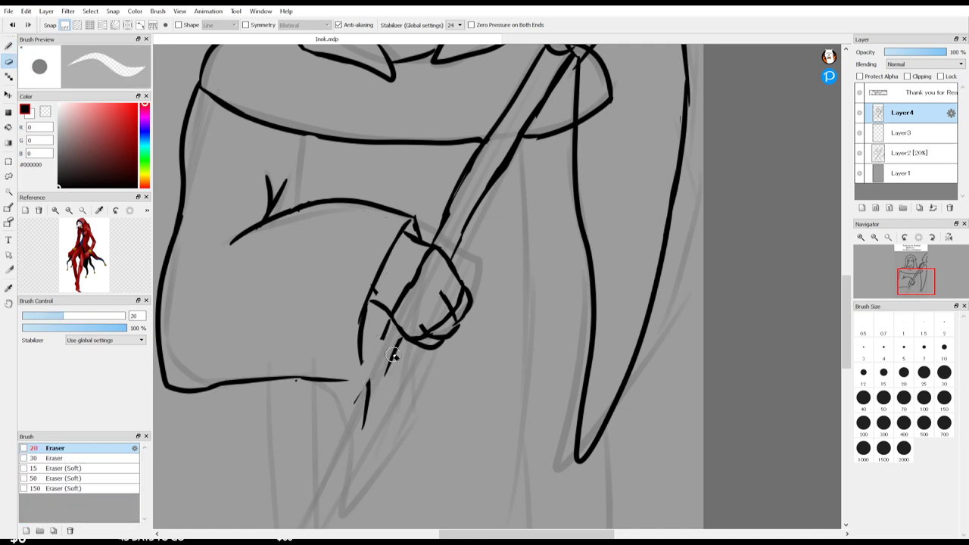
mouse_move(393, 353)
left_mouse_down()
mouse_move(383, 379)
mouse_move(385, 330)
mouse_move(396, 348)
mouse_move(488, 223)
left_mouse_up()
Step: Draw both shaft edges from the lower hand down to the canvas's bottom edge and erase the leftover sleeve strokes between them
key("space")
key("p")
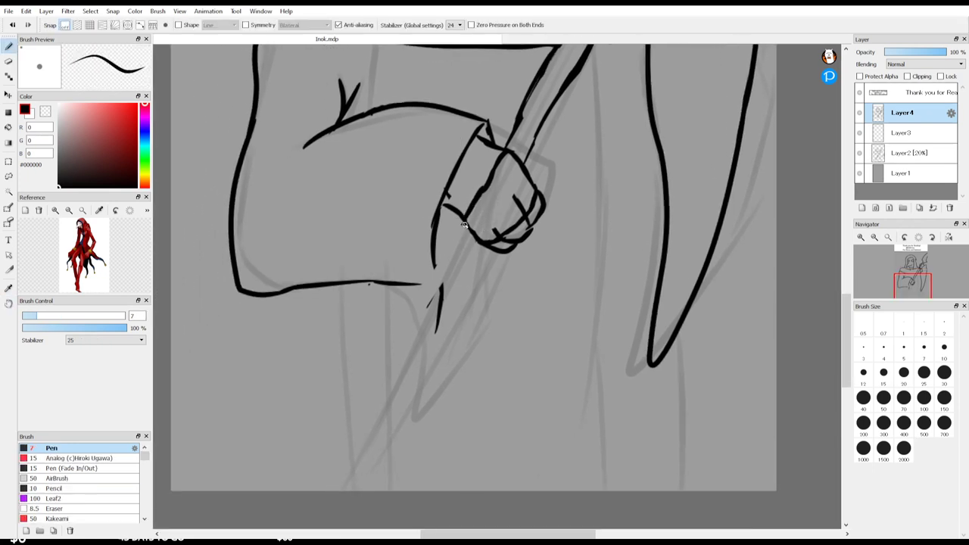
mouse_move(327, 490)
left_mouse_down()
mouse_move(475, 233)
mouse_move(352, 489)
left_mouse_up()
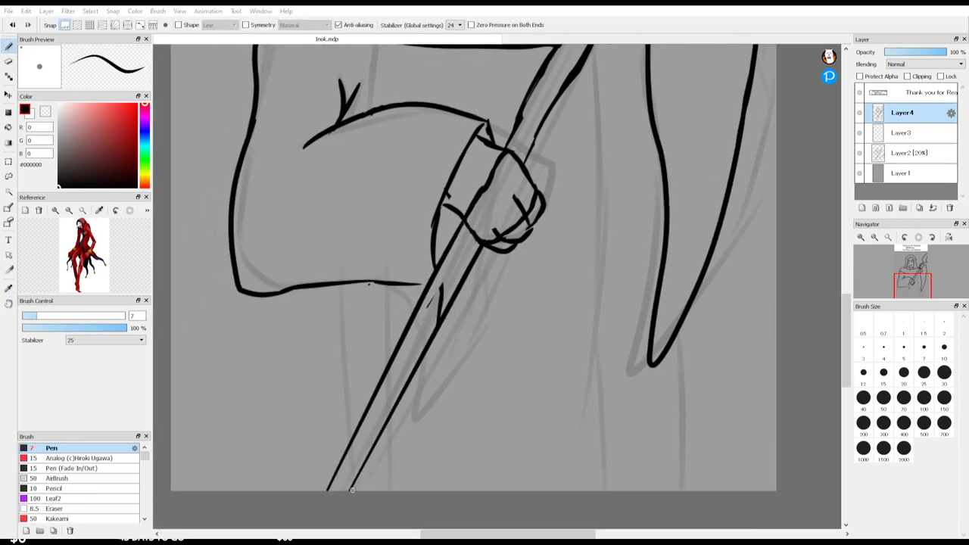
key("e")
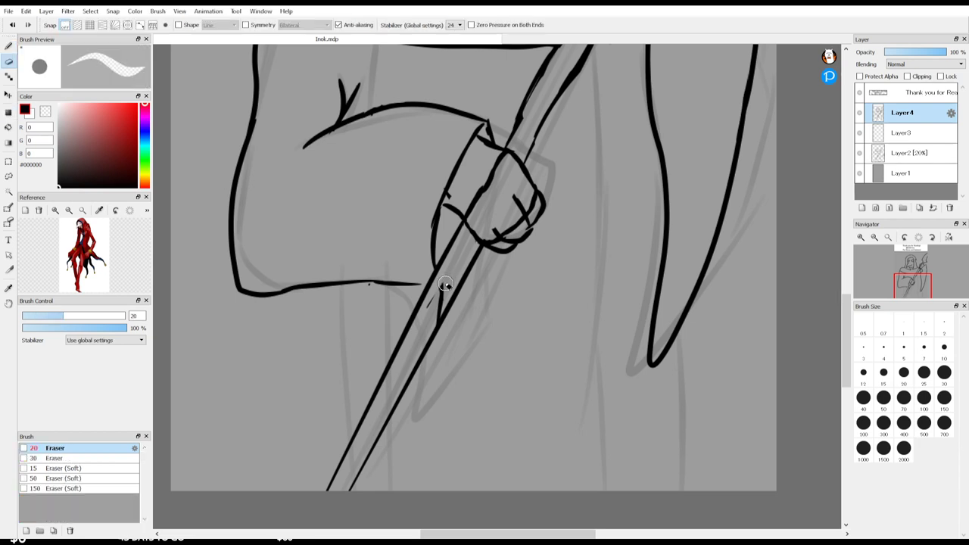
left_click_drag(436, 314, 443, 308)
key("space")
left_click_drag(502, 249, 417, 404)
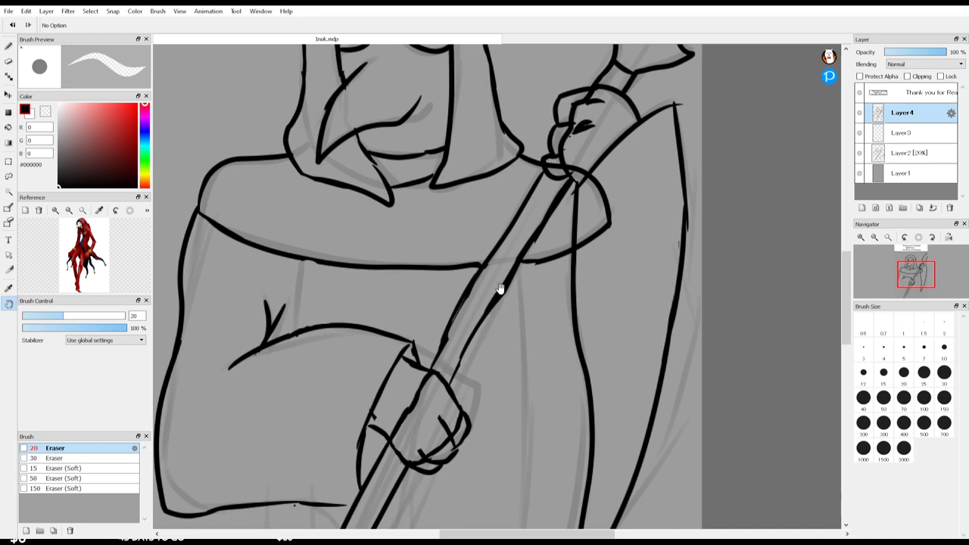
mouse_move(532, 230)
left_mouse_down()
mouse_move(578, 296)
mouse_move(599, 255)
mouse_move(585, 245)
mouse_move(555, 252)
left_mouse_up()
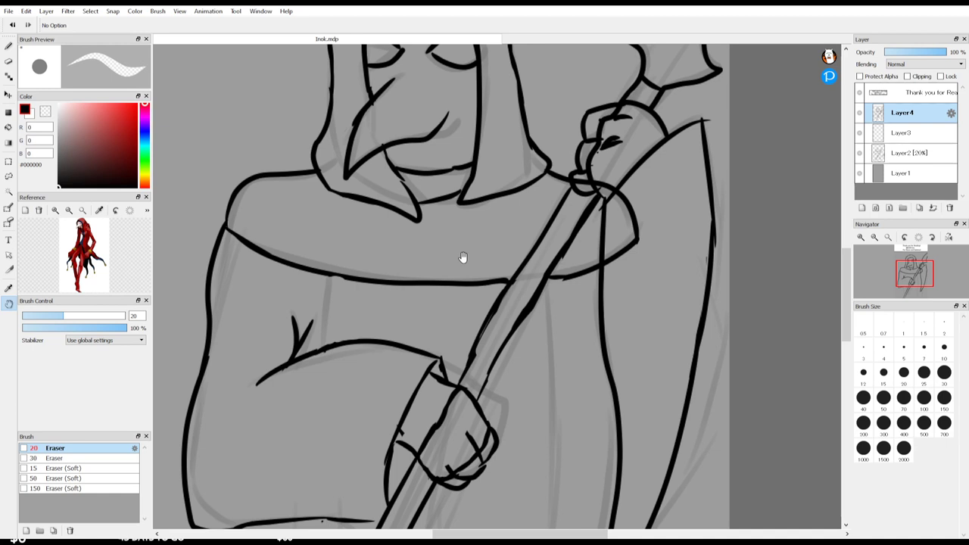
mouse_move(380, 253)
left_mouse_down()
mouse_move(432, 230)
mouse_move(432, 219)
left_mouse_up()
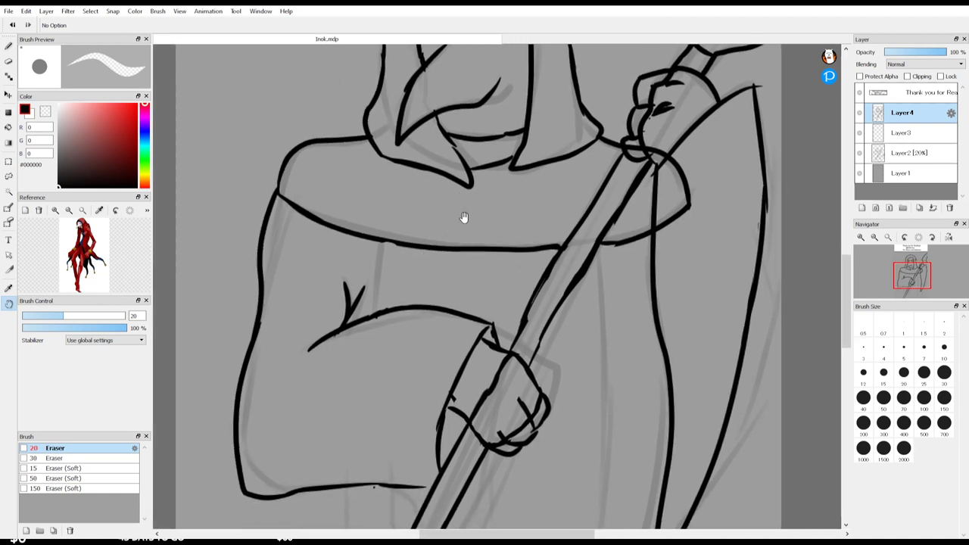
key("e")
mouse_move(560, 269)
left_mouse_down()
mouse_move(535, 316)
mouse_move(549, 288)
mouse_move(538, 316)
left_mouse_up()
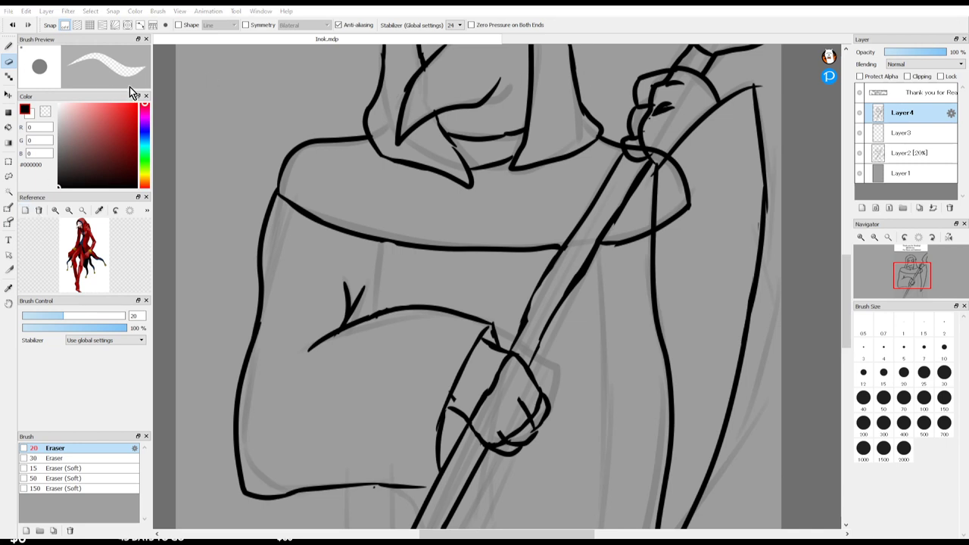
Step: Load the pale-hooded beaked character as the reference image, enlarge it to study the design, and close the reference view
double_click(559, 86)
scroll(78, 255, "up", 3)
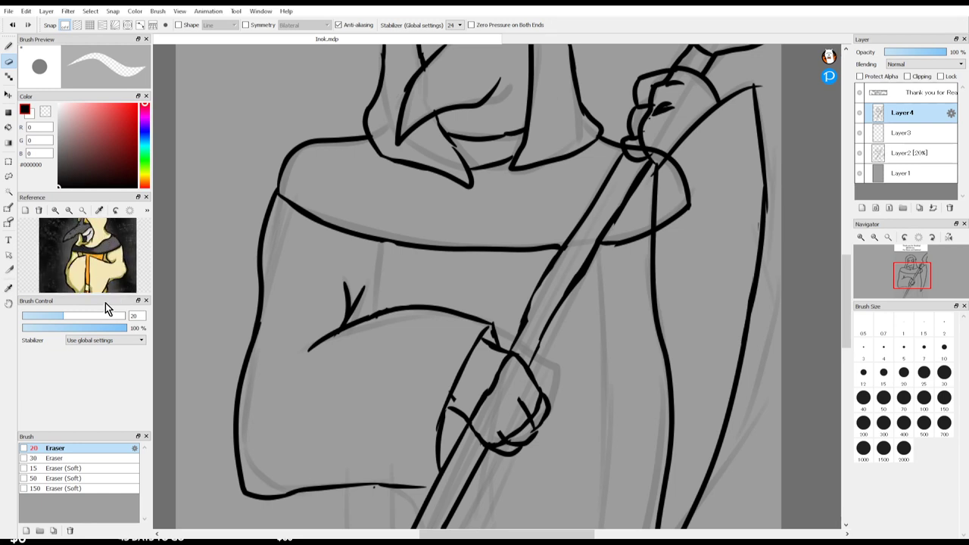
left_click_drag(96, 295, 106, 398)
scroll(99, 288, "up", 1)
left_click_drag(99, 289, 106, 379)
left_click_drag(77, 316, 78, 327)
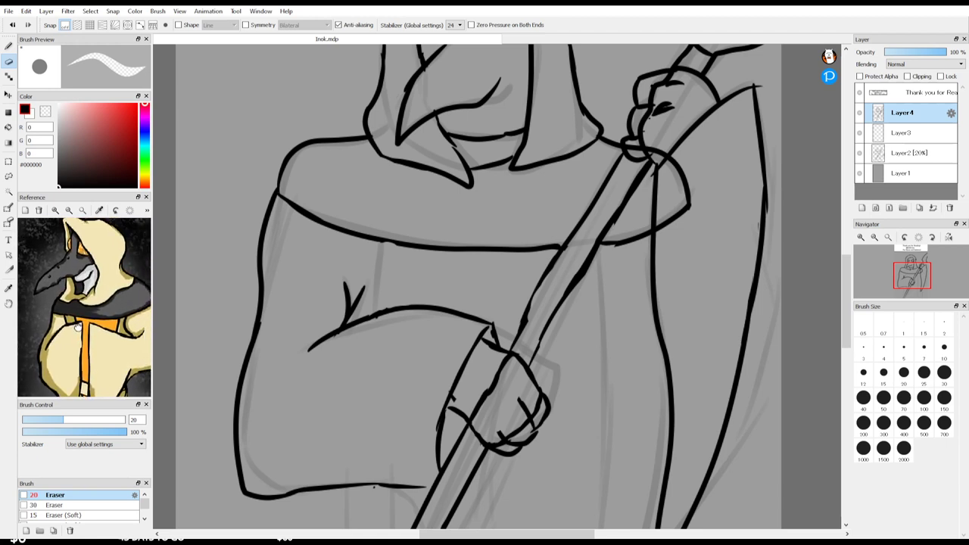
scroll(76, 325, "up", 1)
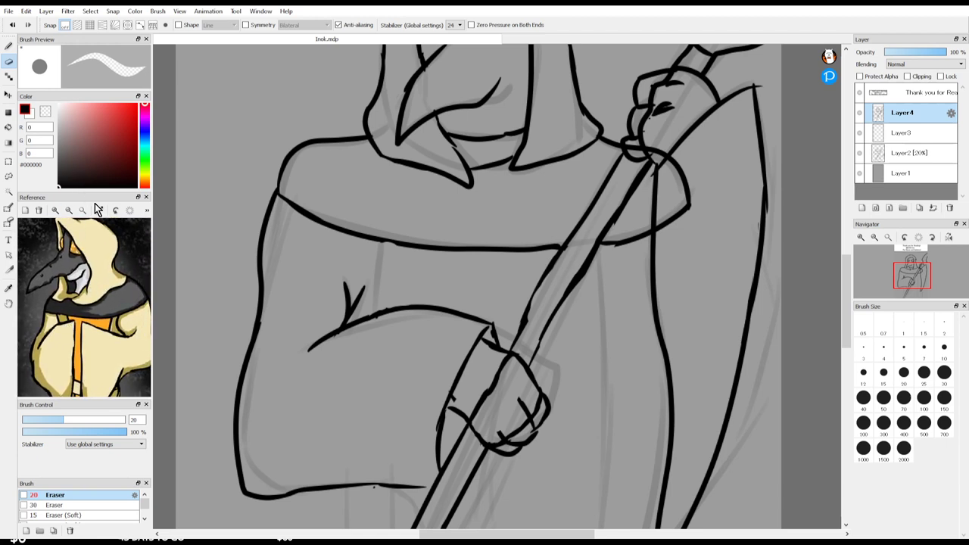
left_click(146, 197)
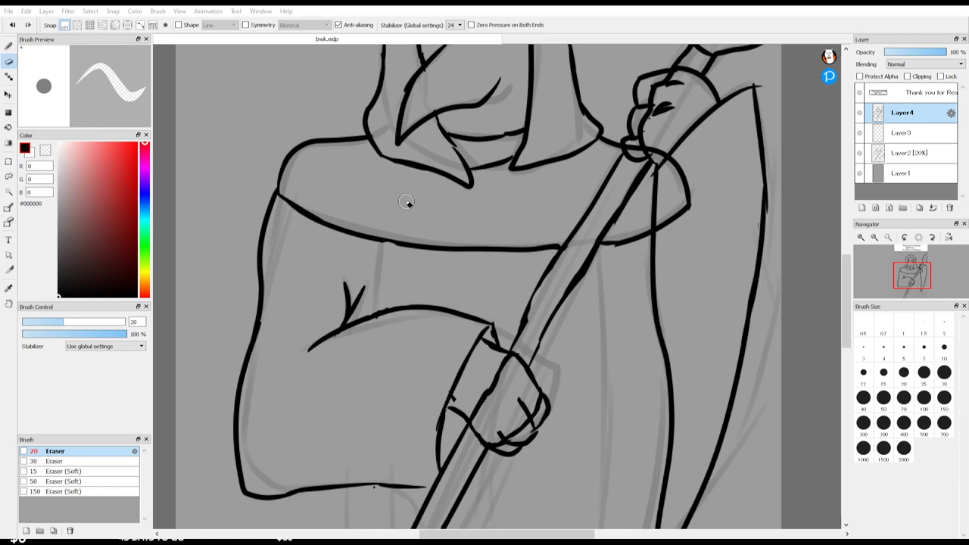
Step: Erase the knuckle lines, the diagonal inner contour and the wrist line from the lower hand
key("space")
left_click_drag(513, 257, 568, 382)
left_click_drag(525, 295, 528, 344)
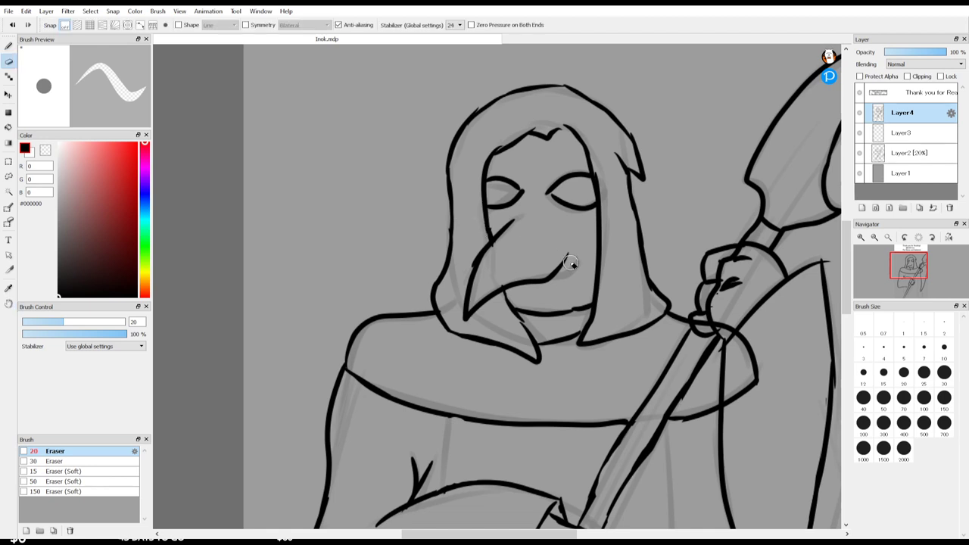
key("space")
mouse_move(555, 240)
left_mouse_down()
mouse_move(530, 249)
mouse_move(426, 244)
mouse_move(477, 210)
mouse_move(511, 212)
mouse_move(519, 194)
left_mouse_up()
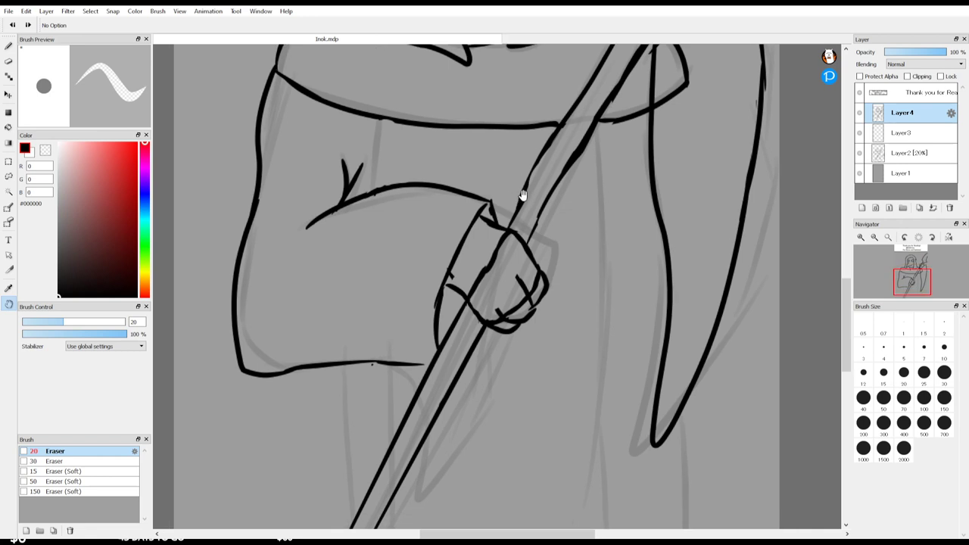
mouse_move(529, 276)
left_mouse_down()
mouse_move(495, 309)
mouse_move(524, 296)
left_mouse_up()
mouse_move(454, 268)
left_mouse_down()
mouse_move(452, 290)
mouse_move(501, 242)
left_mouse_up()
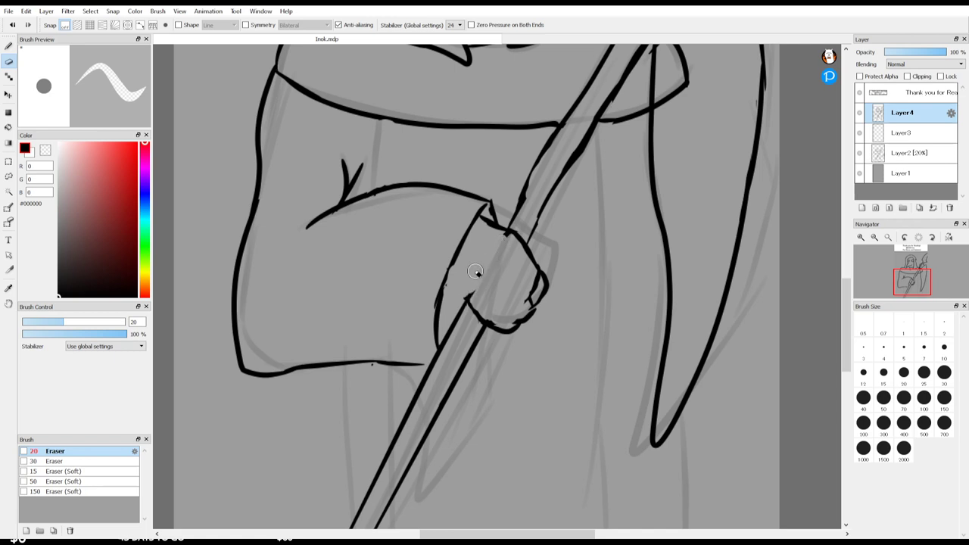
Step: Redraw the wrist line between the sleeve and the shaft, and try a new contour inside the lower fist's outer edge
key("b")
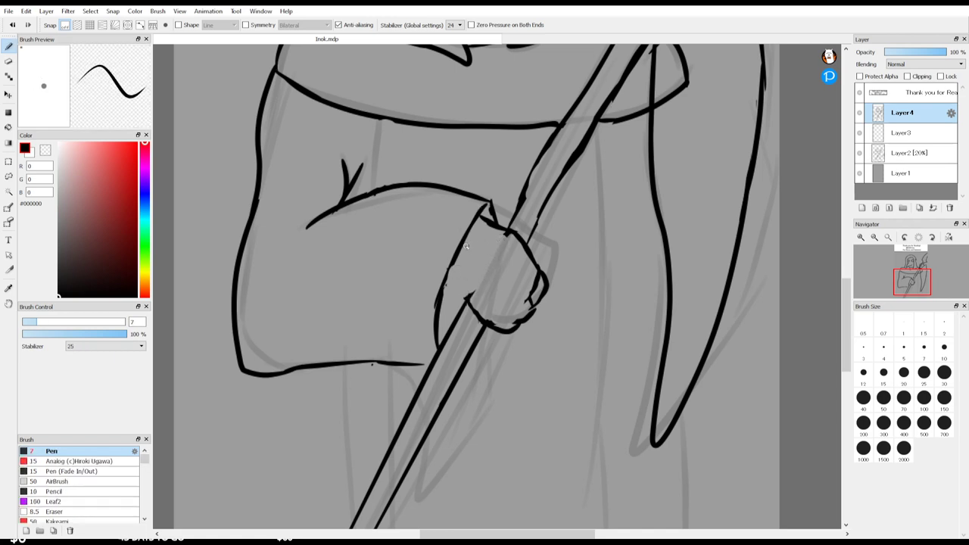
left_click_drag(445, 283, 472, 303)
key("e")
key("b")
key("e")
left_click_drag(521, 241, 539, 283)
key("b")
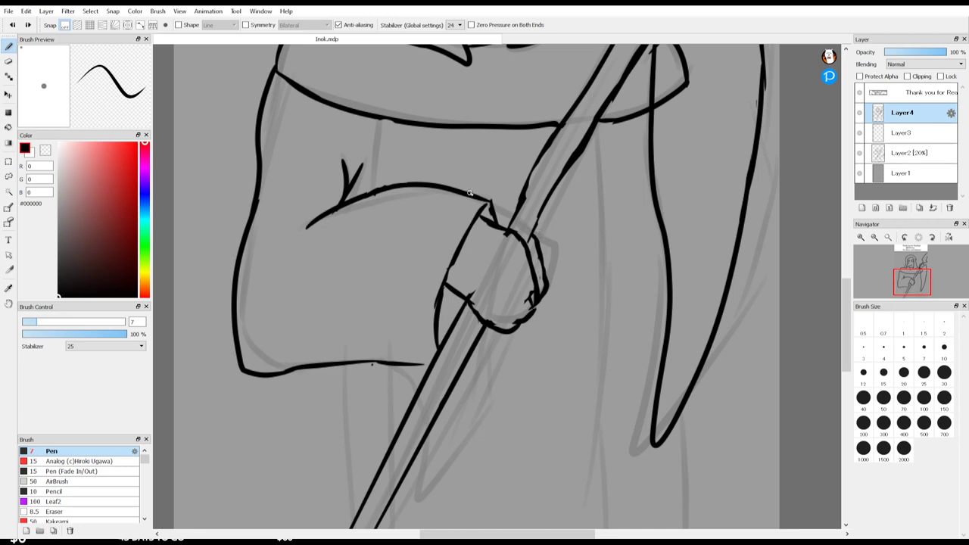
Step: Erase the lower fist's rounded outline and inner contour on the outer side of the shaft
key("e")
mouse_move(544, 257)
left_mouse_down()
mouse_move(544, 303)
mouse_move(534, 270)
mouse_move(517, 329)
mouse_move(508, 333)
mouse_move(534, 258)
mouse_move(523, 240)
mouse_move(498, 329)
mouse_move(493, 314)
mouse_move(472, 324)
mouse_move(519, 227)
mouse_move(465, 321)
mouse_move(511, 255)
mouse_move(545, 162)
left_mouse_up()
key("b")
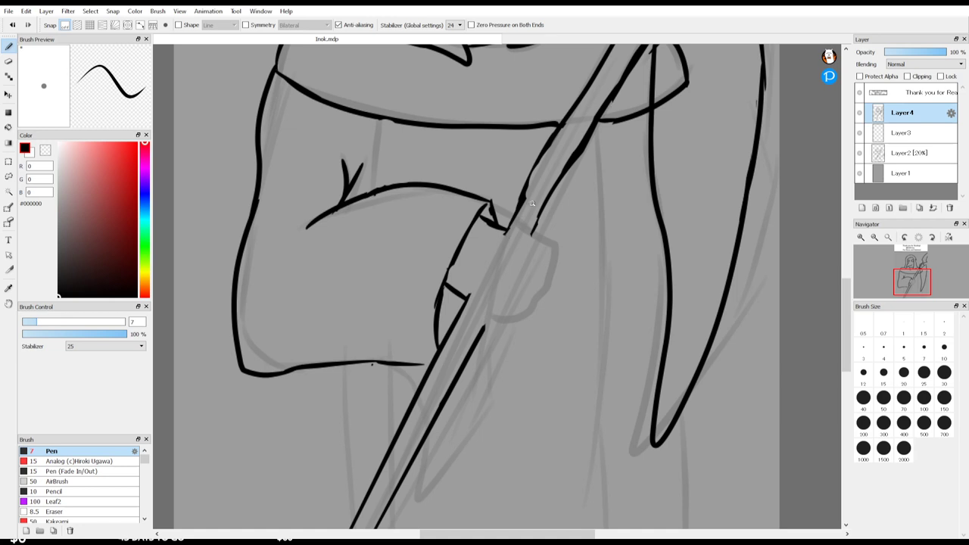
Step: Redraw the lower hand gripping the shaft, with separate curled fingers and a closed top knuckle
mouse_move(469, 297)
left_mouse_down()
mouse_move(484, 332)
mouse_move(506, 315)
left_mouse_up()
left_click_drag(499, 279, 513, 302)
mouse_move(510, 249)
left_mouse_down()
mouse_move(529, 275)
mouse_move(520, 301)
left_mouse_up()
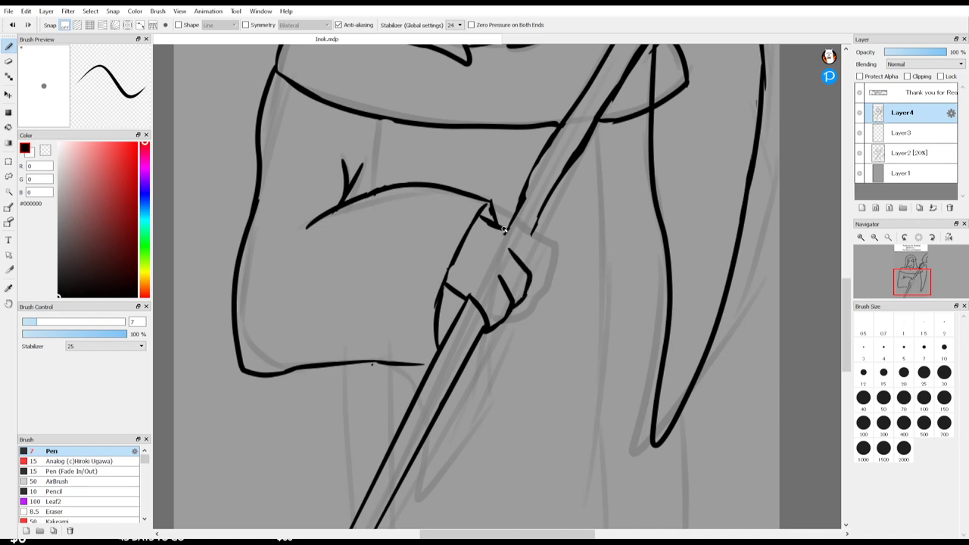
mouse_move(502, 227)
left_mouse_down()
mouse_move(539, 234)
mouse_move(531, 269)
mouse_move(544, 274)
mouse_move(529, 298)
left_mouse_up()
key("ctrl+z")
key("ctrl+z")
mouse_move(505, 226)
left_mouse_down()
mouse_move(535, 236)
mouse_move(529, 271)
left_mouse_up()
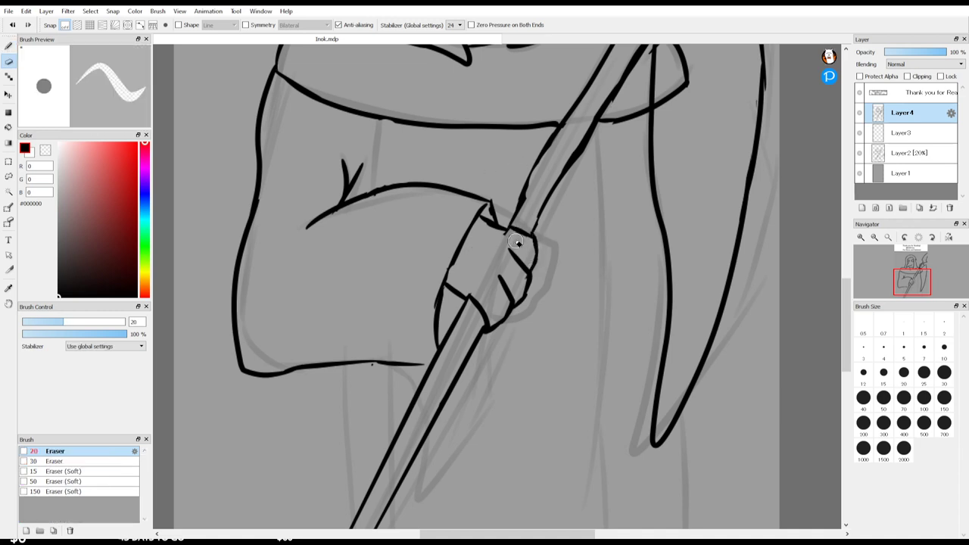
key("e")
key("b")
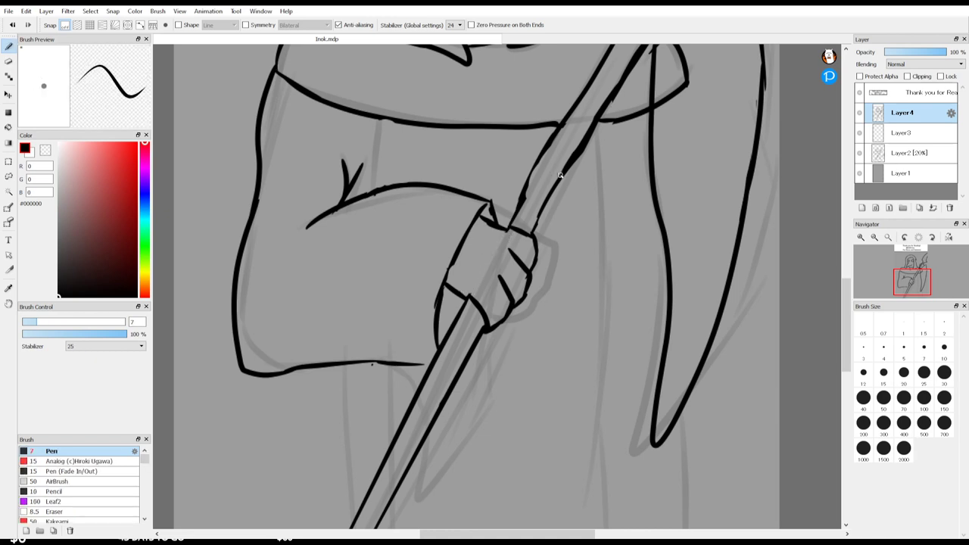
Step: Erase the dark inner marks, the inner contour and the small lower finger oval from the upper hand
scroll(582, 169, "up", 5)
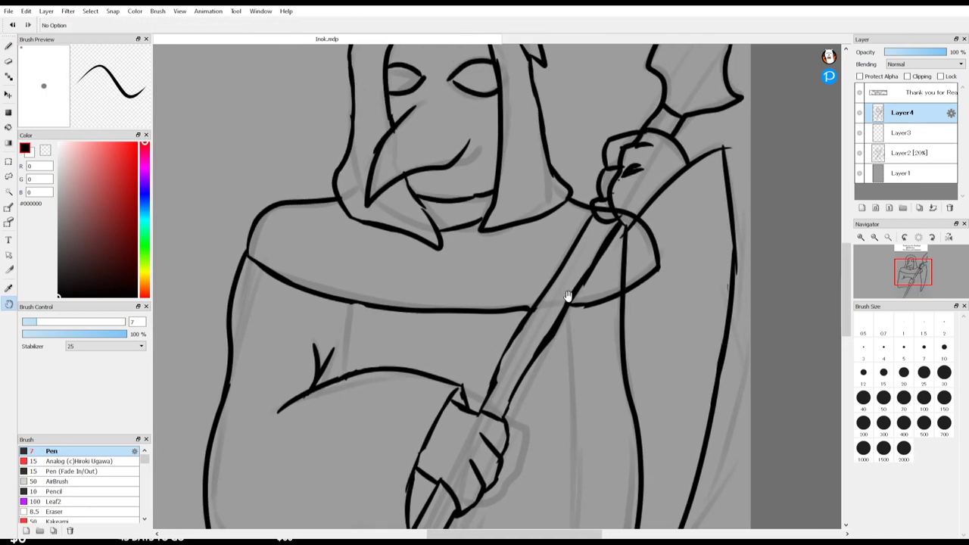
key("e")
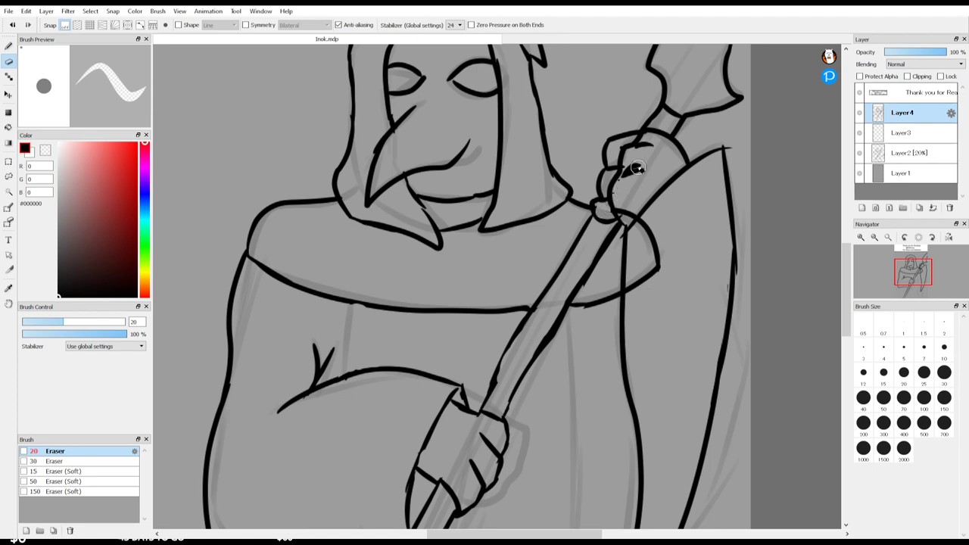
key("b")
key("e")
left_click_drag(630, 171, 628, 183)
key("b")
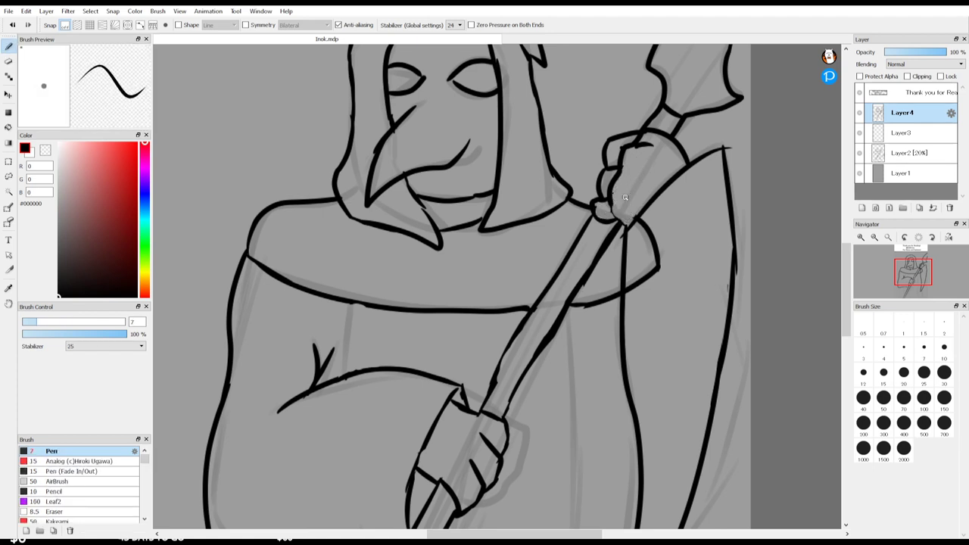
mouse_move(610, 200)
left_mouse_down()
mouse_move(622, 221)
mouse_move(610, 205)
mouse_move(595, 208)
mouse_move(602, 220)
mouse_move(594, 210)
mouse_move(616, 212)
left_mouse_up()
key("e")
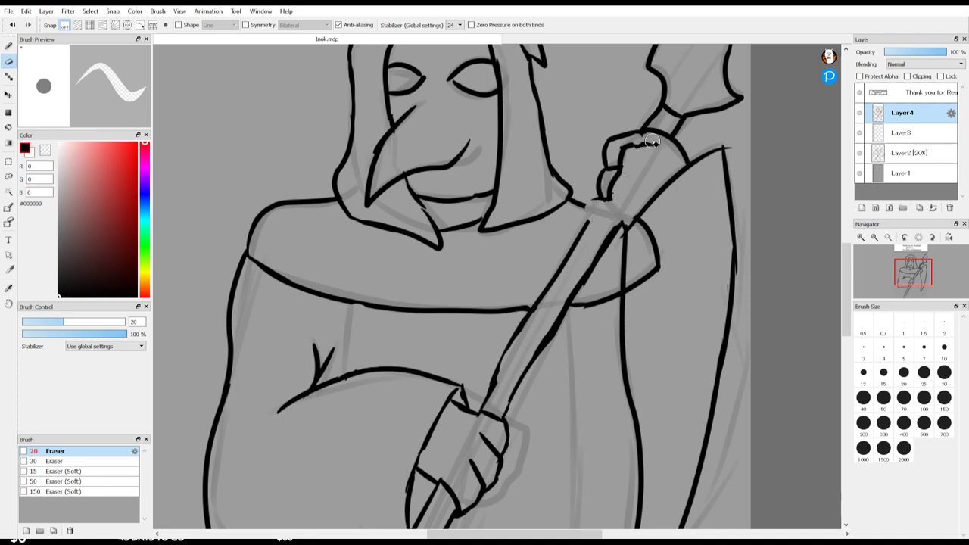
mouse_move(643, 148)
left_mouse_down()
mouse_move(652, 148)
mouse_move(643, 132)
mouse_move(610, 195)
mouse_move(624, 220)
left_mouse_up()
Step: Draw the upper hand's lower edge across the shaft and rejoin the shaft and shoulder lines to it
key("b")
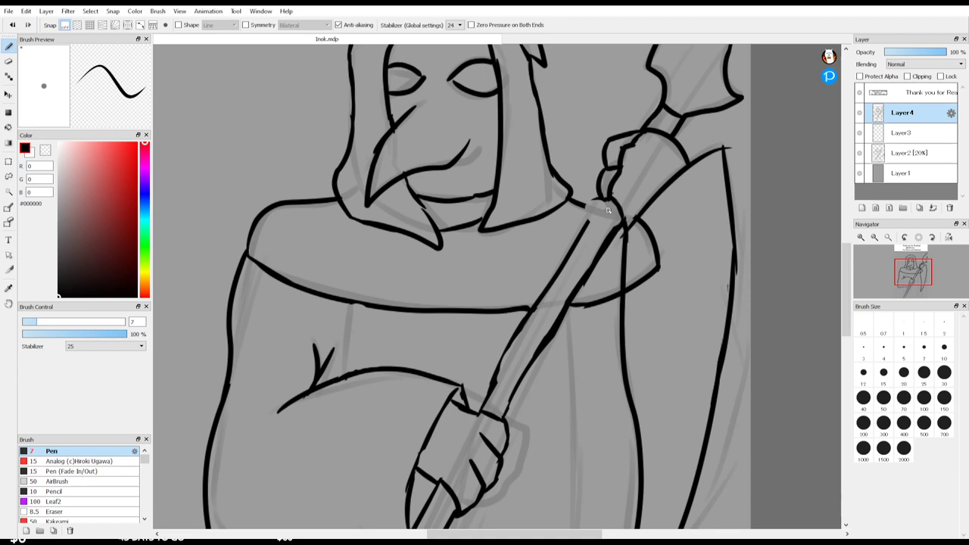
key("e")
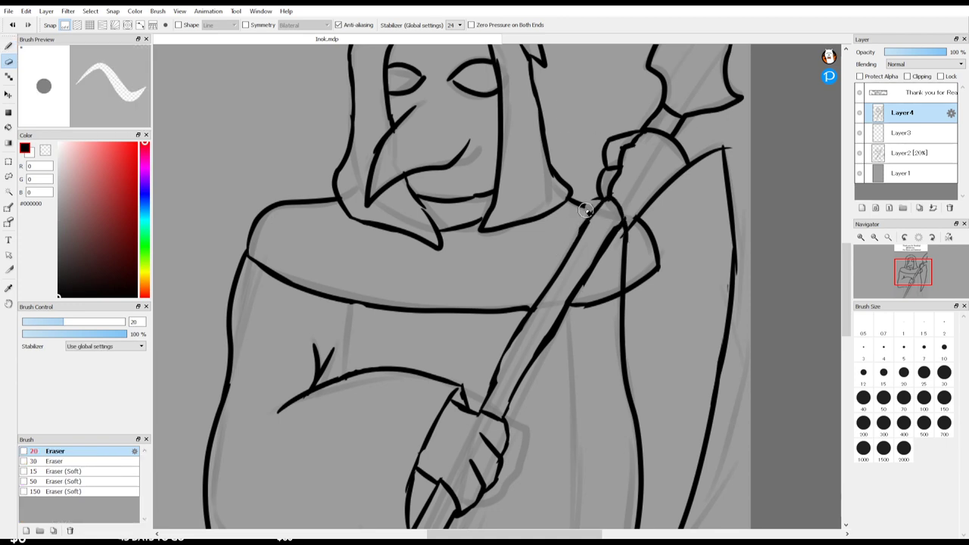
key("p")
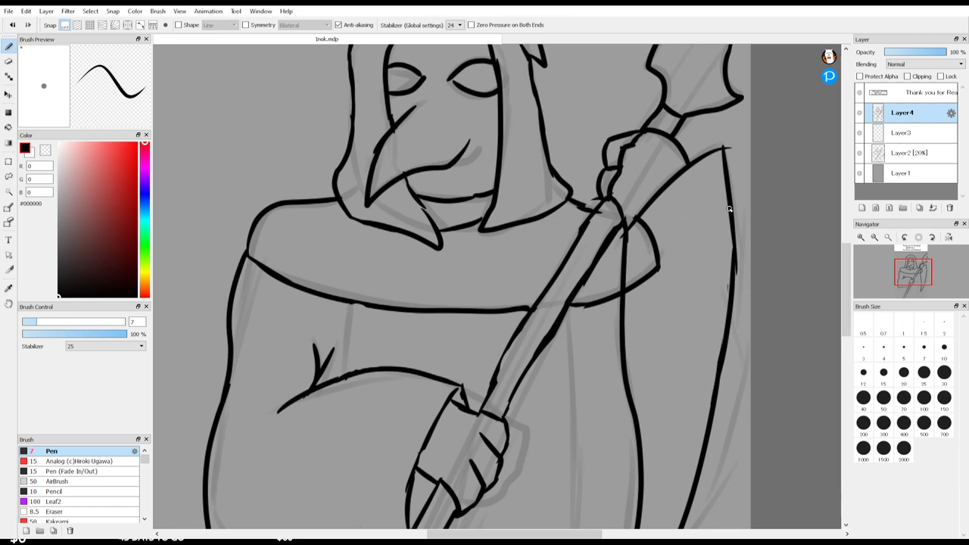
key("g")
left_click(581, 200)
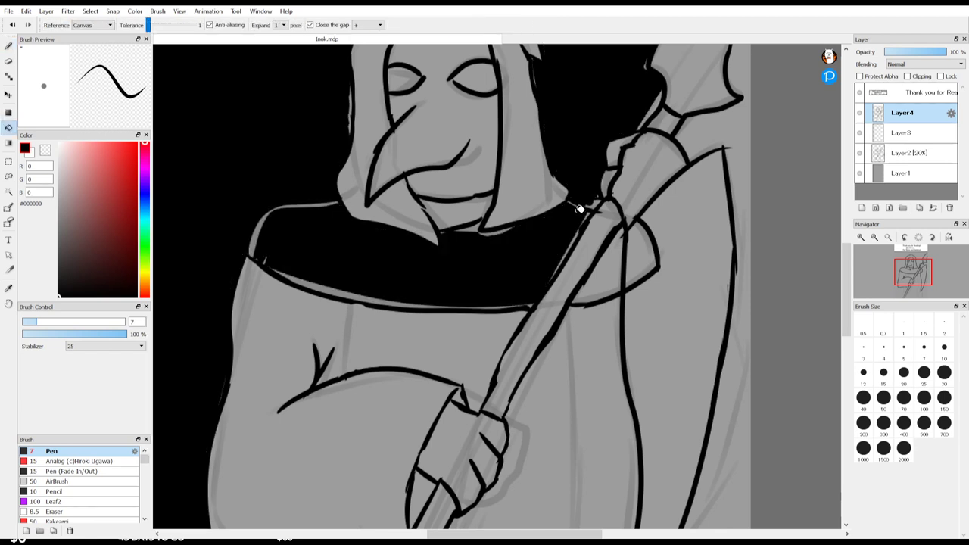
key("ctrl+z")
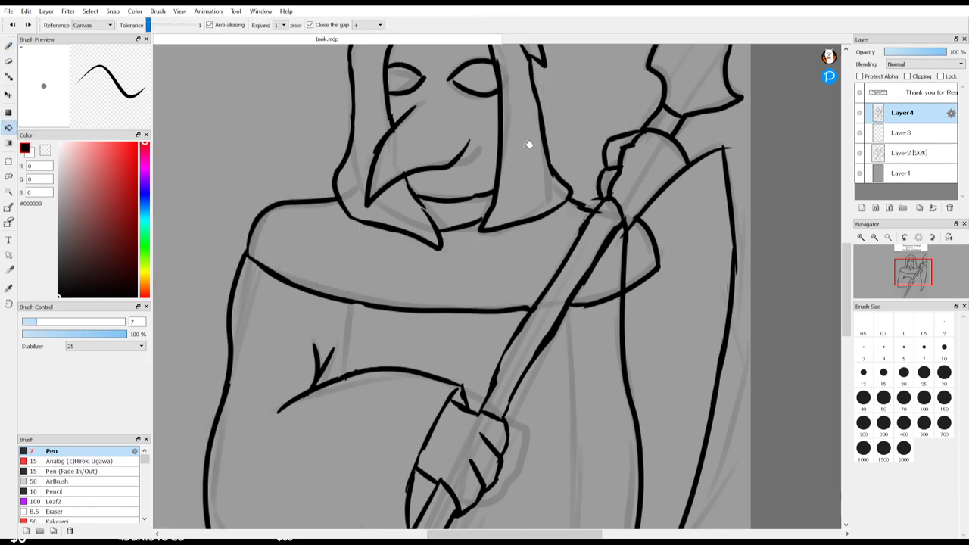
Step: Erase the short shoulder line between the hood and the upper hand and redraw it as one clean stroke
key("e")
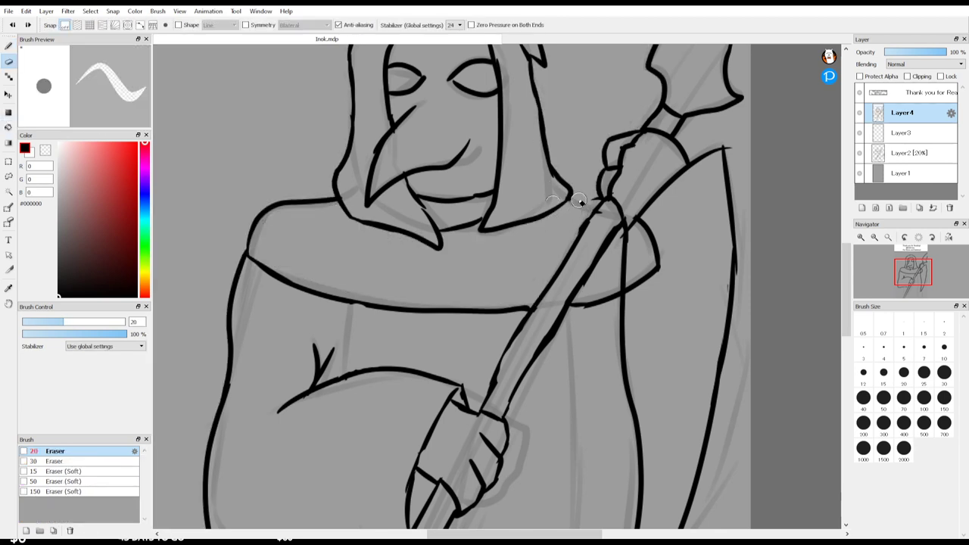
key("b")
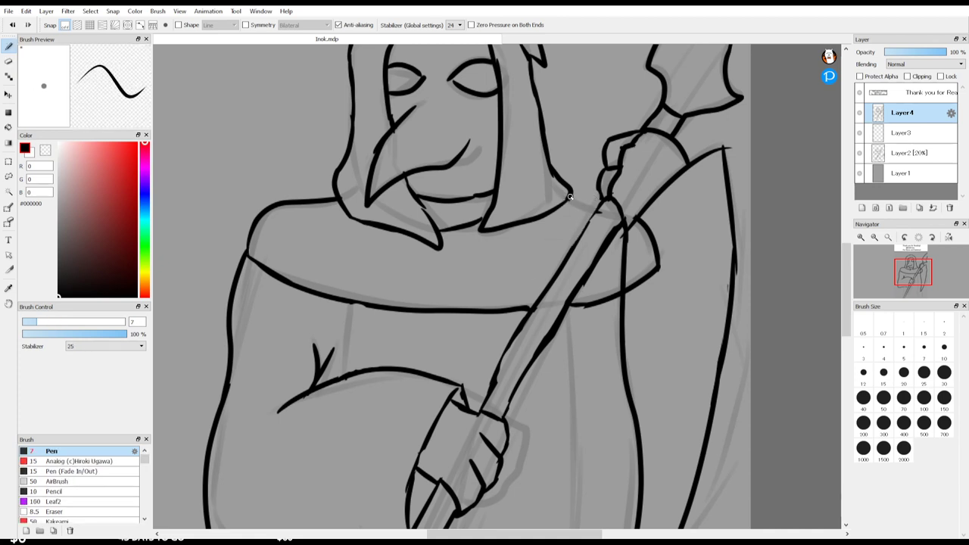
left_click_drag(570, 196, 598, 209)
Step: Open the comic page chp2 pg 5.png, dock the Reference window beneath the colour picker, and close the comic page
left_click(23, 46)
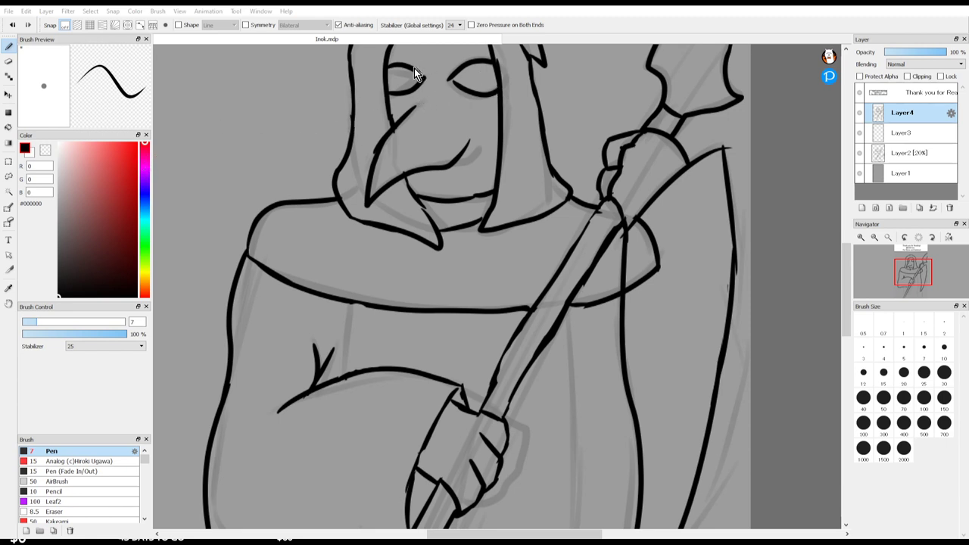
double_click(407, 89)
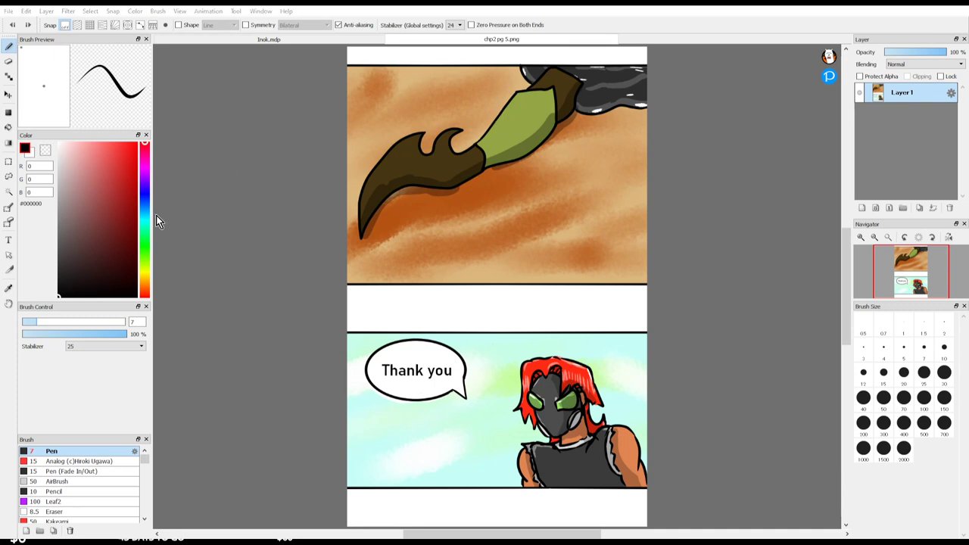
left_click_drag(155, 215, 129, 286)
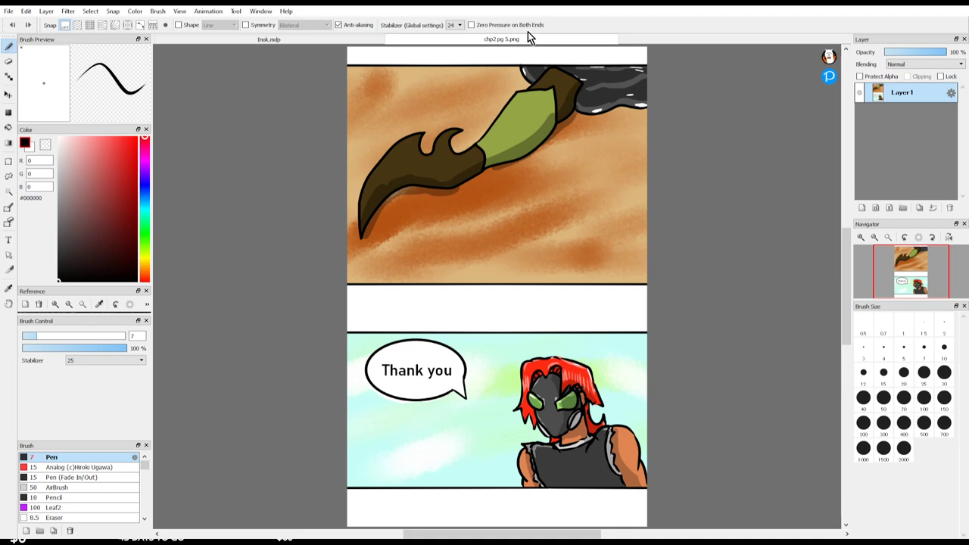
left_click(610, 40)
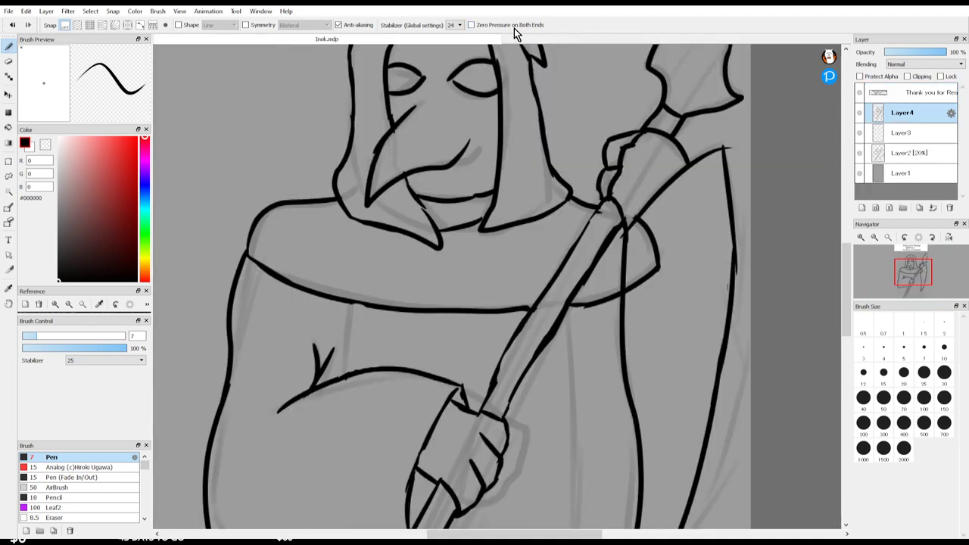
Step: Erase all the inked line art of the character and staff from Layer4, enlarging the eraser to 400
key("space")
mouse_move(509, 226)
left_mouse_down()
mouse_move(502, 259)
mouse_move(570, 339)
mouse_move(522, 302)
left_mouse_up()
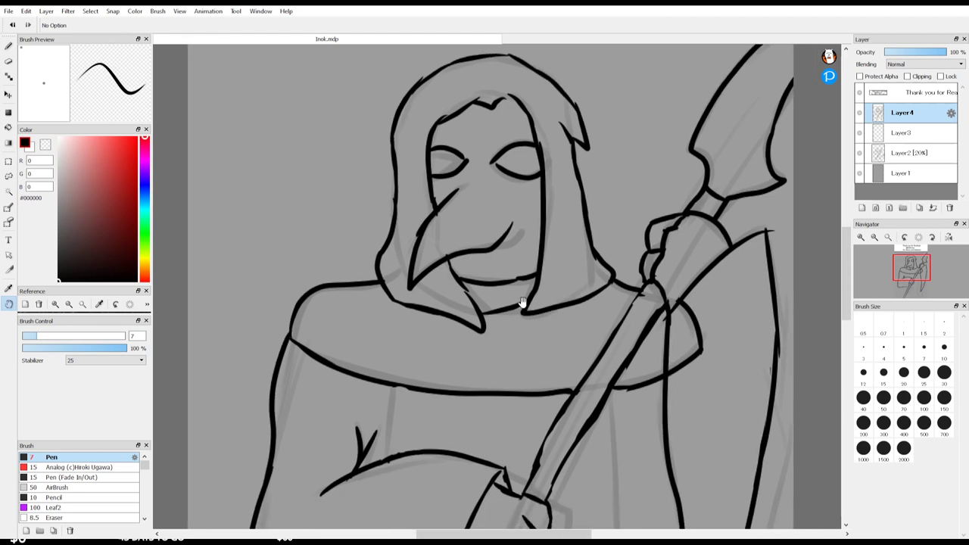
scroll(522, 302, "down", 3)
scroll(522, 301, "up", 1)
key("e")
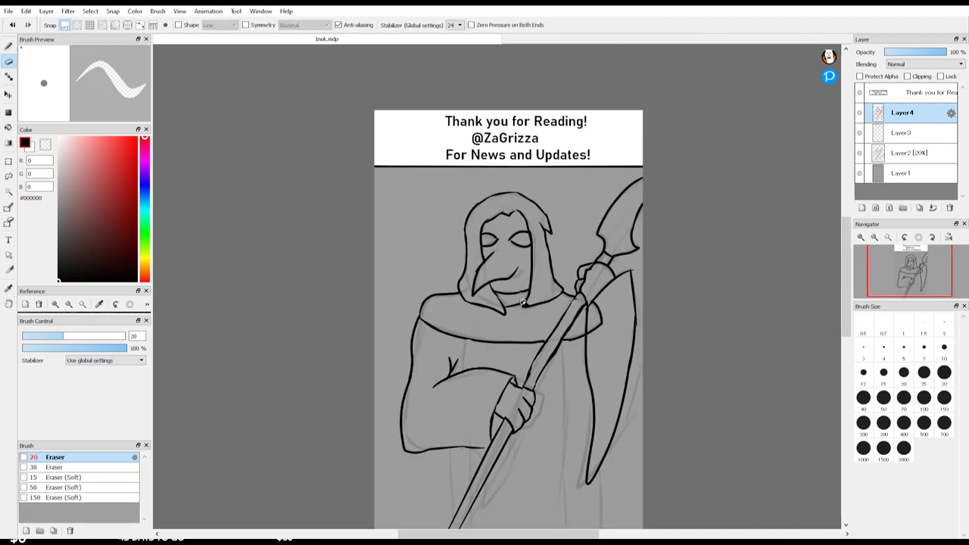
left_click(904, 401)
left_click_drag(635, 220, 576, 301)
mouse_move(642, 187)
left_mouse_down()
mouse_move(575, 419)
mouse_move(602, 466)
mouse_move(583, 501)
mouse_move(628, 372)
mouse_move(655, 237)
mouse_move(605, 193)
left_mouse_up()
left_click(902, 422)
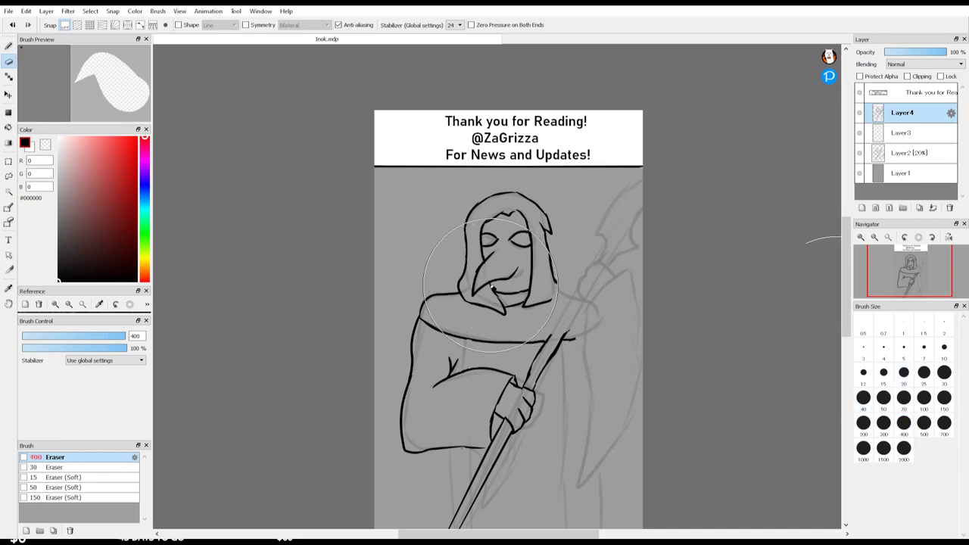
mouse_move(515, 249)
left_mouse_down()
mouse_move(411, 387)
mouse_move(540, 281)
mouse_move(458, 317)
mouse_move(500, 441)
mouse_move(459, 511)
left_mouse_up()
Step: Erase the entire rough sketch of the character from Layer2
left_click(901, 153)
mouse_move(666, 303)
left_mouse_down()
mouse_move(658, 279)
mouse_move(436, 449)
mouse_move(545, 256)
mouse_move(487, 268)
mouse_move(666, 248)
mouse_move(446, 362)
mouse_move(604, 434)
mouse_move(525, 490)
mouse_move(449, 447)
mouse_move(636, 437)
mouse_move(485, 342)
mouse_move(483, 300)
mouse_move(532, 268)
mouse_move(515, 247)
mouse_move(496, 257)
mouse_move(519, 254)
mouse_move(563, 220)
left_mouse_up()
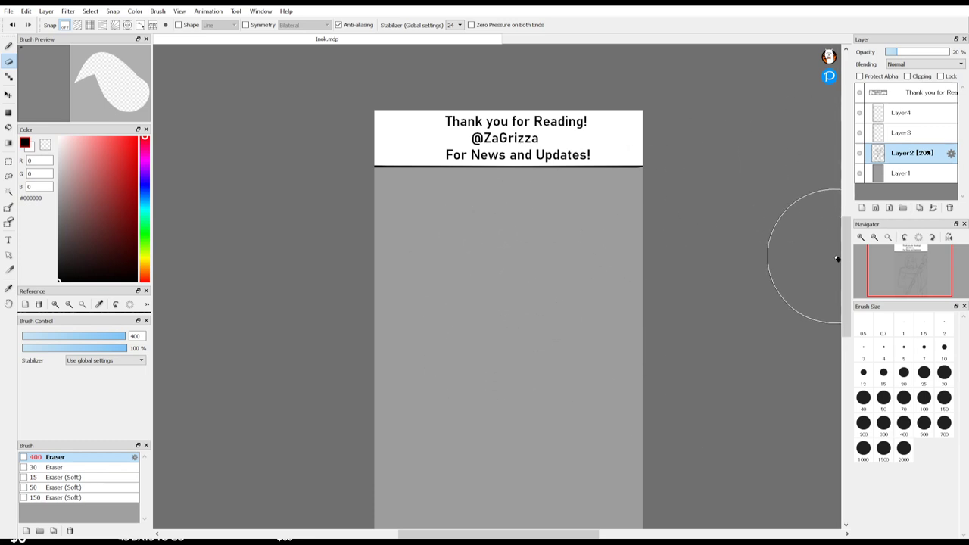
left_click_drag(848, 263, 852, 254)
Step: Sketch the first arcs of a new head on Layer2 with the Pencil brush, below the text banner
key("b")
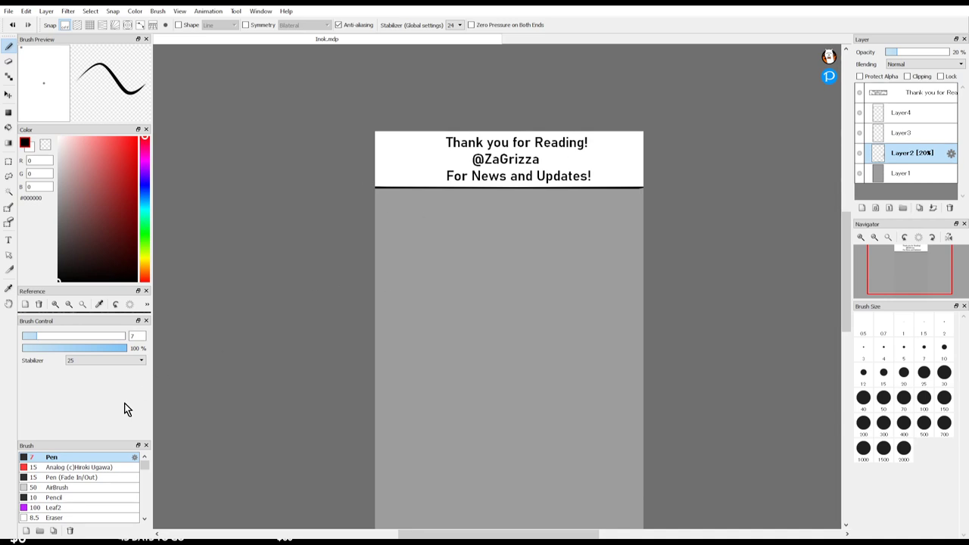
left_click(79, 494)
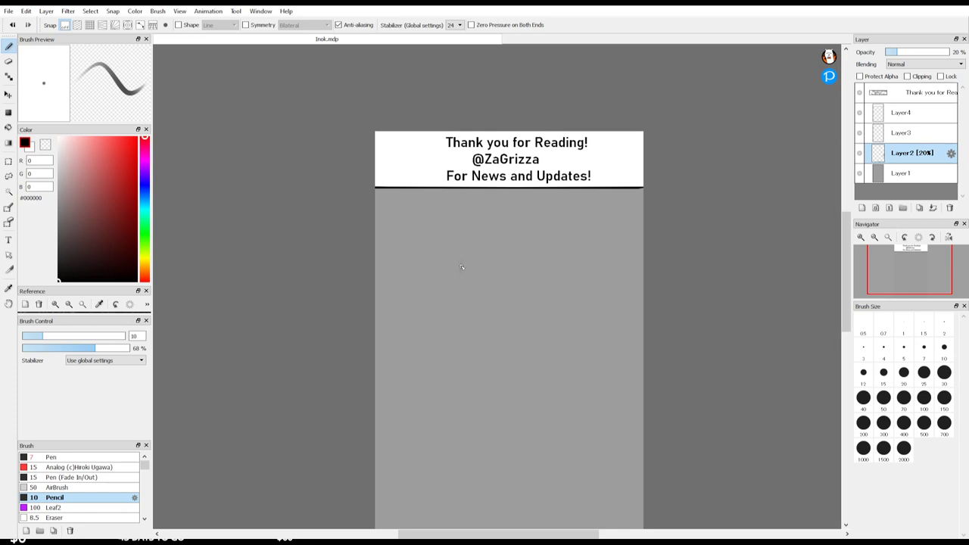
mouse_move(490, 248)
left_mouse_down()
mouse_move(506, 261)
mouse_move(483, 278)
left_mouse_up()
Step: Enlarge the reference view and frame the hooded character's head and beak in it
left_click_drag(76, 314, 84, 397)
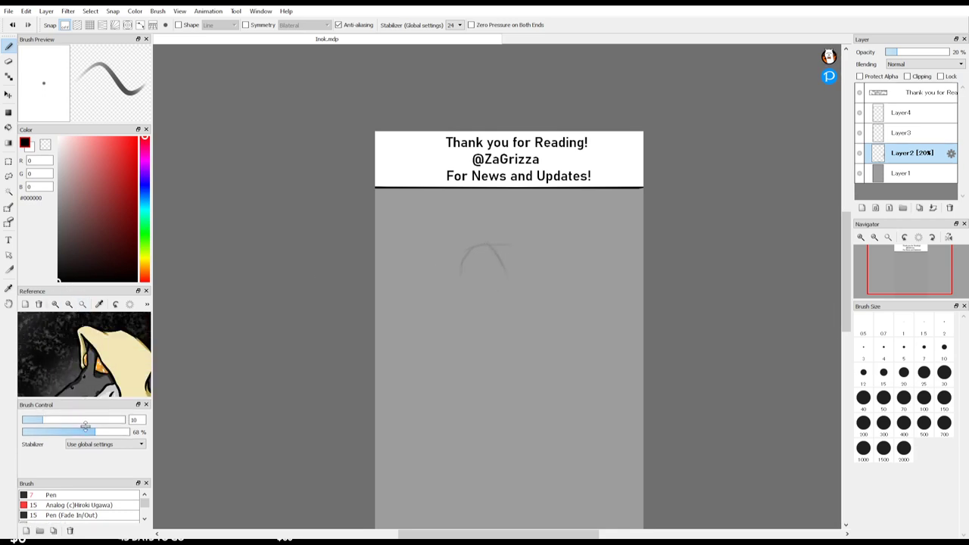
left_click_drag(101, 285, 107, 230)
left_click_drag(106, 333, 99, 303)
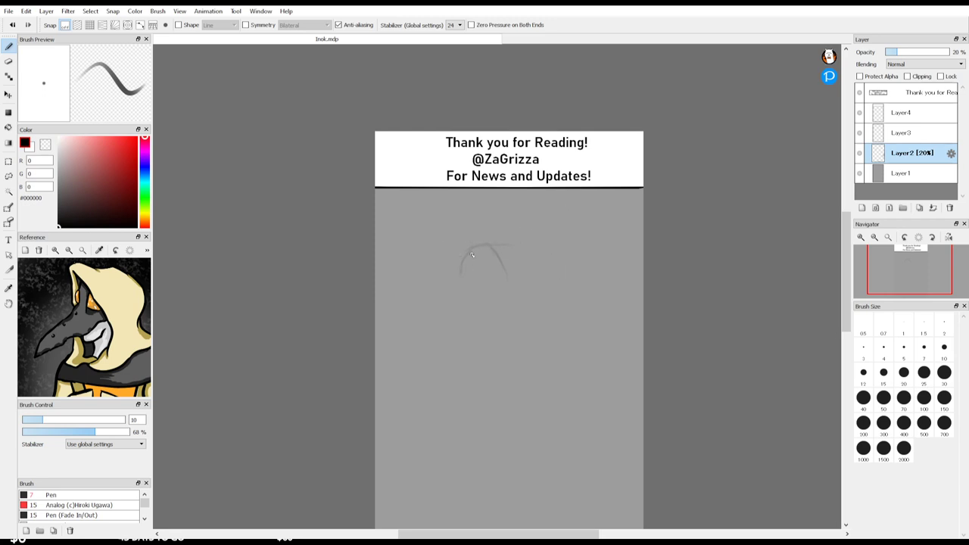
Step: Sketch the face opening, one eye and a long downward beak, with the hood's front edge beside them
left_click_drag(472, 254, 462, 283)
mouse_move(496, 255)
left_mouse_down()
mouse_move(516, 278)
mouse_move(454, 330)
left_mouse_up()
left_click_drag(476, 349, 450, 373)
mouse_move(478, 285)
left_mouse_down()
mouse_move(500, 269)
mouse_move(497, 259)
mouse_move(518, 301)
left_mouse_up()
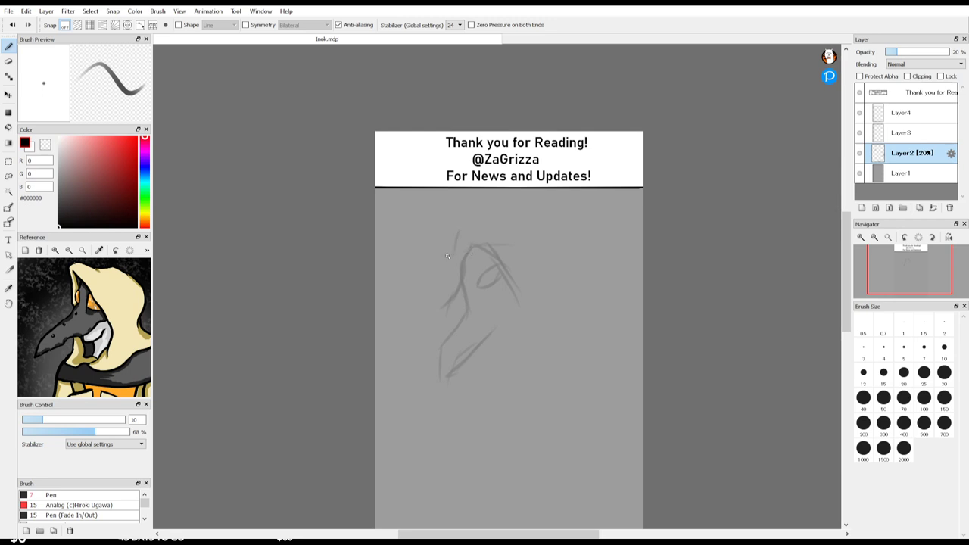
left_click_drag(460, 260, 451, 287)
Step: Erase the long lower part of the beak and sketch a shorter beak with a mouth line
key("e")
mouse_move(469, 325)
left_mouse_down()
mouse_move(456, 358)
mouse_move(470, 404)
mouse_move(440, 364)
mouse_move(441, 350)
mouse_move(488, 408)
left_mouse_up()
key("b")
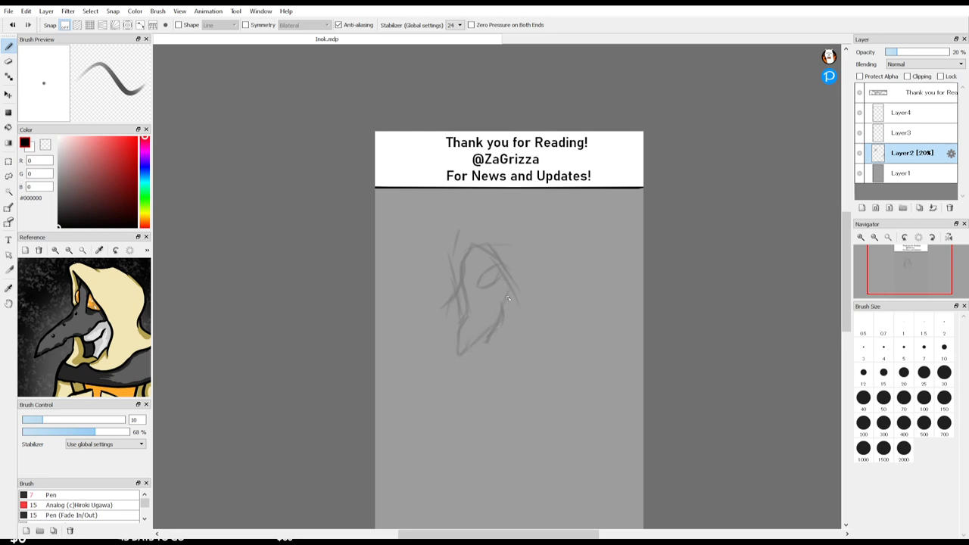
mouse_move(508, 297)
left_mouse_down()
mouse_move(510, 318)
mouse_move(496, 333)
left_mouse_up()
Step: Sketch the hood's outer contour with a pointed tip at the crown, closing beneath the beak
mouse_move(496, 221)
left_mouse_down()
mouse_move(532, 216)
mouse_move(506, 229)
mouse_move(536, 235)
mouse_move(526, 230)
mouse_move(537, 255)
left_mouse_up()
left_click_drag(506, 334, 504, 357)
mouse_move(539, 270)
left_mouse_down()
mouse_move(550, 332)
mouse_move(515, 342)
mouse_move(512, 320)
mouse_move(488, 370)
mouse_move(542, 337)
mouse_move(465, 346)
mouse_move(489, 362)
left_mouse_up()
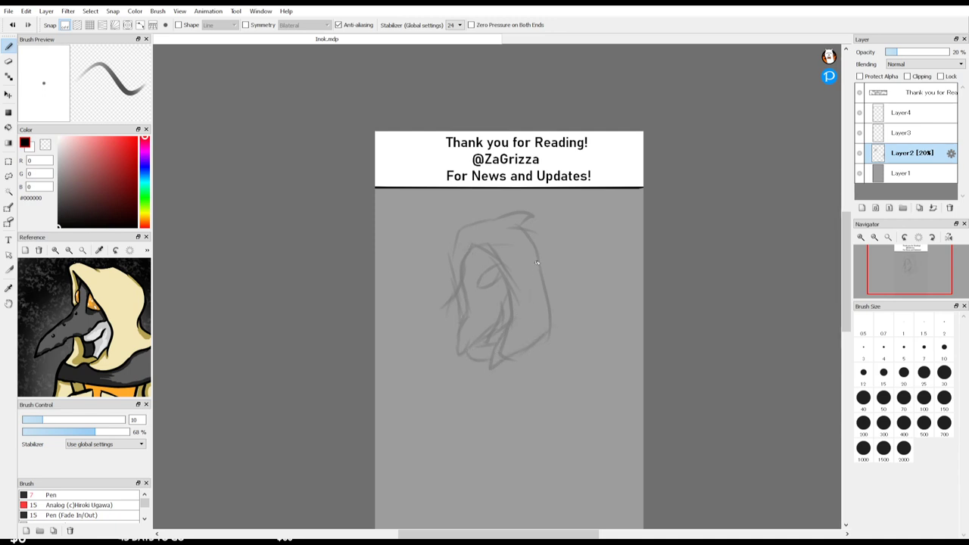
Step: Sketch a slanted shoulder guideline and the wide rounded shoulder cape below the hood
left_click_drag(843, 269, 843, 299)
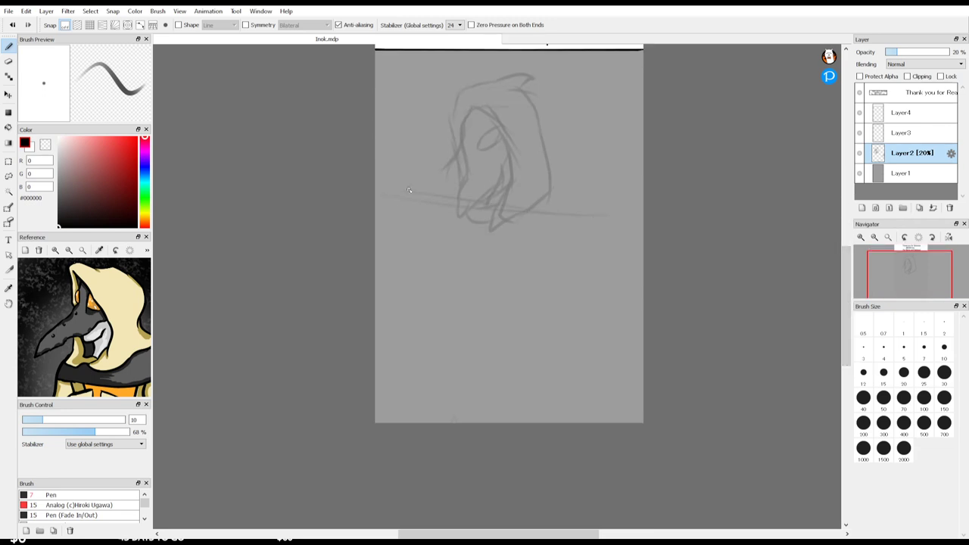
mouse_move(383, 194)
left_mouse_down()
mouse_move(515, 208)
mouse_move(560, 201)
mouse_move(613, 228)
left_mouse_up()
mouse_move(432, 195)
left_mouse_down()
mouse_move(391, 241)
mouse_move(551, 266)
mouse_move(633, 242)
left_mouse_up()
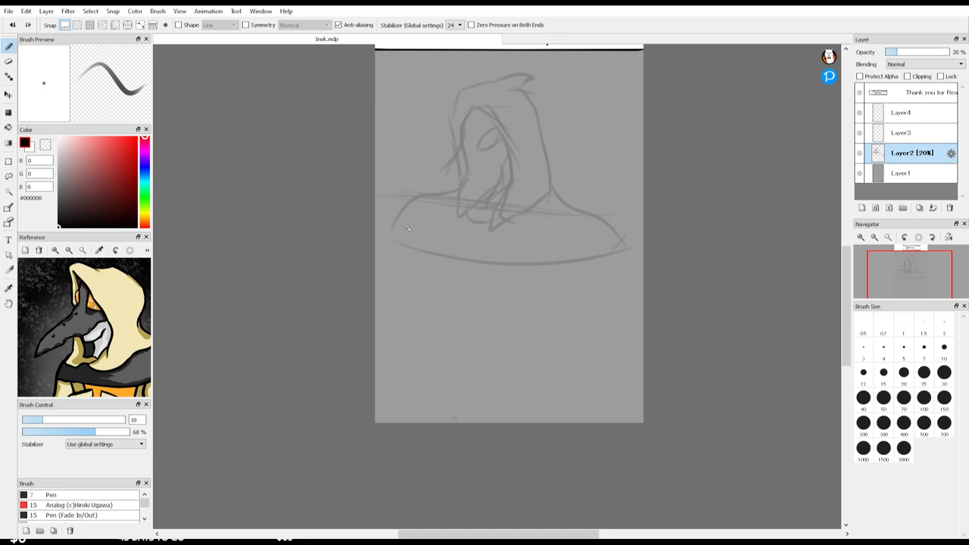
Step: Frame the torso in the reference view and sketch one large sleeve below the cape with fold lines, inner and outer edges and hem
left_click_drag(140, 320, 110, 270)
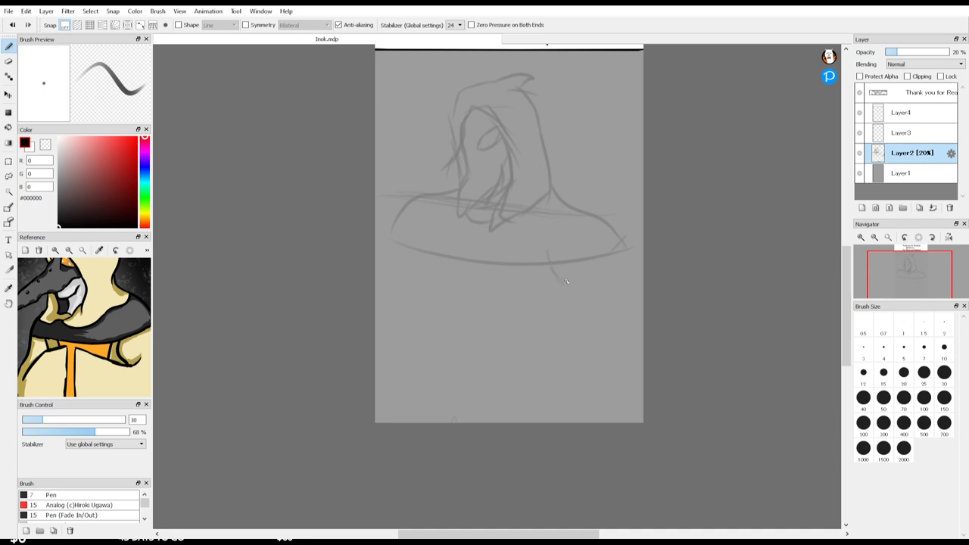
left_click_drag(625, 252, 623, 290)
left_click_drag(561, 269, 568, 312)
left_click_drag(623, 298, 625, 310)
mouse_move(592, 323)
left_mouse_down()
mouse_move(536, 264)
mouse_move(510, 257)
mouse_move(520, 302)
mouse_move(506, 359)
left_mouse_up()
mouse_move(514, 261)
left_mouse_down()
mouse_move(495, 303)
mouse_move(482, 401)
left_mouse_up()
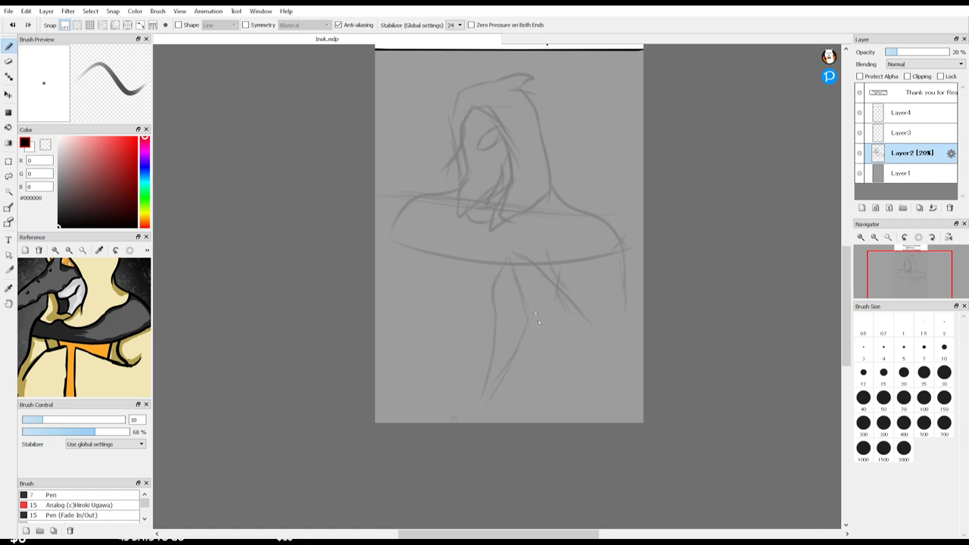
mouse_move(482, 397)
left_mouse_down()
mouse_move(473, 424)
mouse_move(528, 392)
mouse_move(512, 416)
mouse_move(613, 409)
left_mouse_up()
left_click_drag(623, 323, 611, 406)
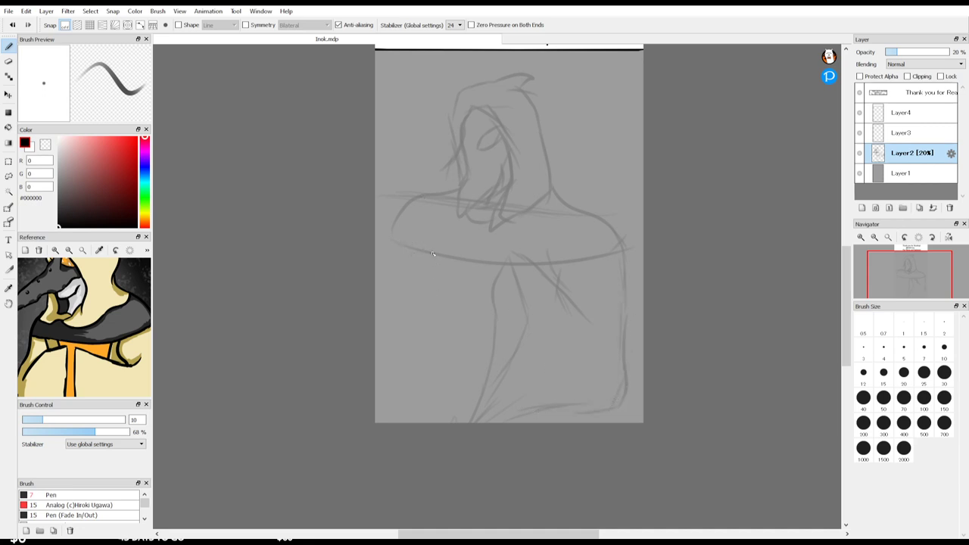
Step: Sketch the torso's long edge with a cuff line and the outer edge of the other sleeve below the cape
mouse_move(439, 279)
left_mouse_down()
mouse_move(452, 398)
mouse_move(450, 341)
mouse_move(452, 395)
left_mouse_up()
left_click_drag(392, 237, 378, 302)
Step: Clear the stray lines around the beak's mouth and chin with the 50 px eraser and re-sketch the mouth area
mouse_move(462, 174)
left_mouse_down()
mouse_move(449, 211)
mouse_move(487, 190)
left_mouse_up()
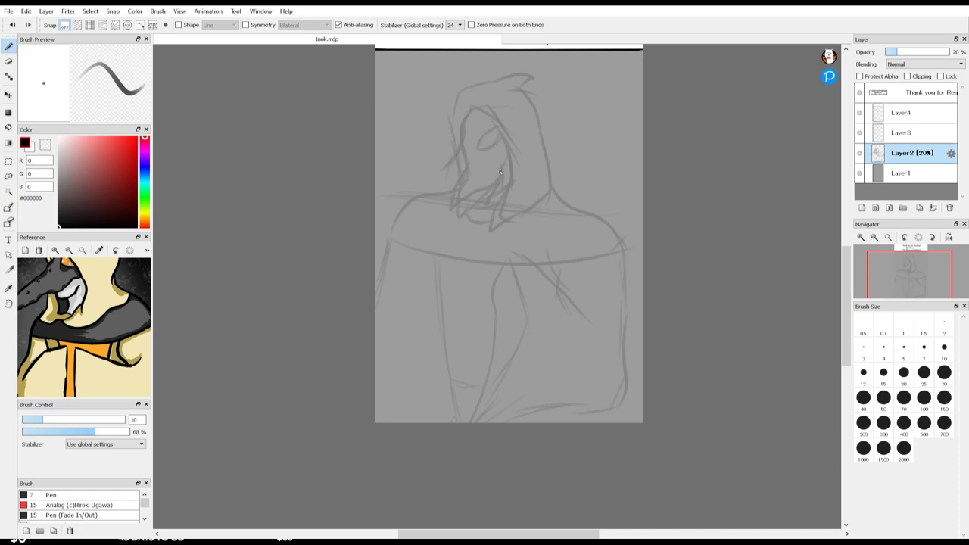
key("e")
left_click(904, 402)
left_click(886, 401)
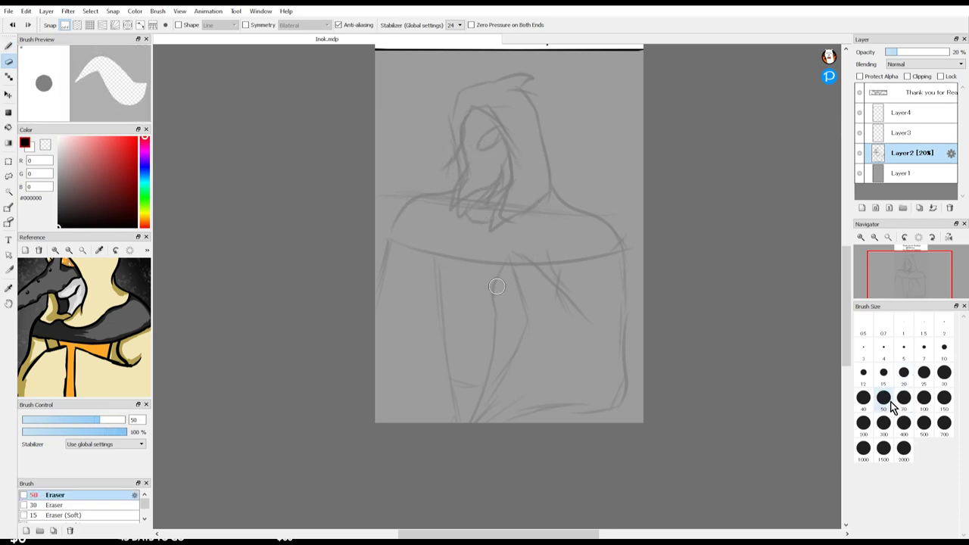
mouse_move(489, 193)
left_mouse_down()
mouse_move(448, 224)
mouse_move(487, 201)
left_mouse_up()
key("p")
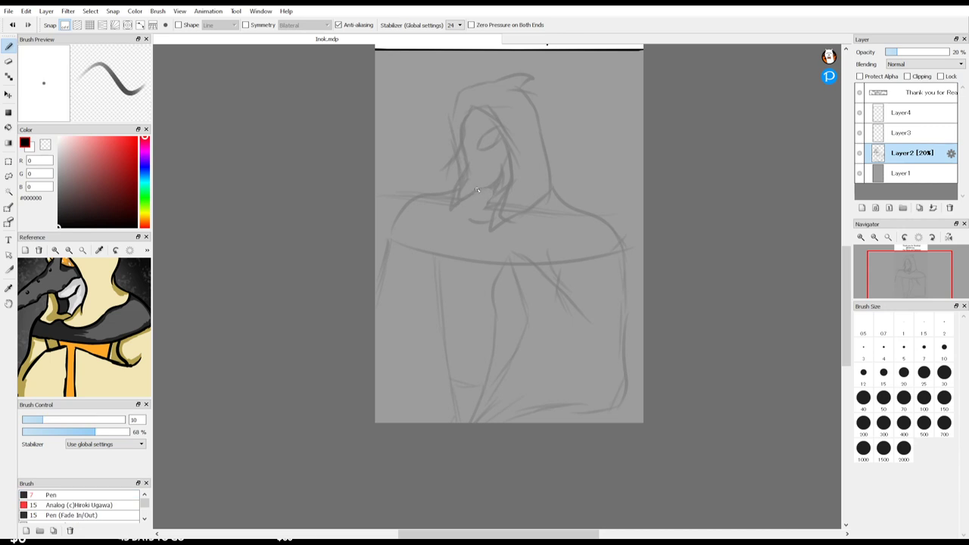
mouse_move(488, 196)
left_mouse_down()
mouse_move(471, 221)
mouse_move(452, 193)
mouse_move(457, 178)
mouse_move(424, 220)
mouse_move(453, 214)
mouse_move(476, 190)
left_mouse_up()
Step: Frame the hood in the reference view, erase the hood's pointed tip and sketch a rounded crown in its place
mouse_move(513, 75)
left_mouse_down()
mouse_move(554, 121)
mouse_move(558, 144)
left_mouse_up()
left_click_drag(128, 265, 128, 296)
key("e")
mouse_move(514, 91)
left_mouse_down()
mouse_move(558, 156)
mouse_move(548, 106)
mouse_move(517, 76)
mouse_move(541, 99)
mouse_move(551, 144)
left_mouse_up()
key("b")
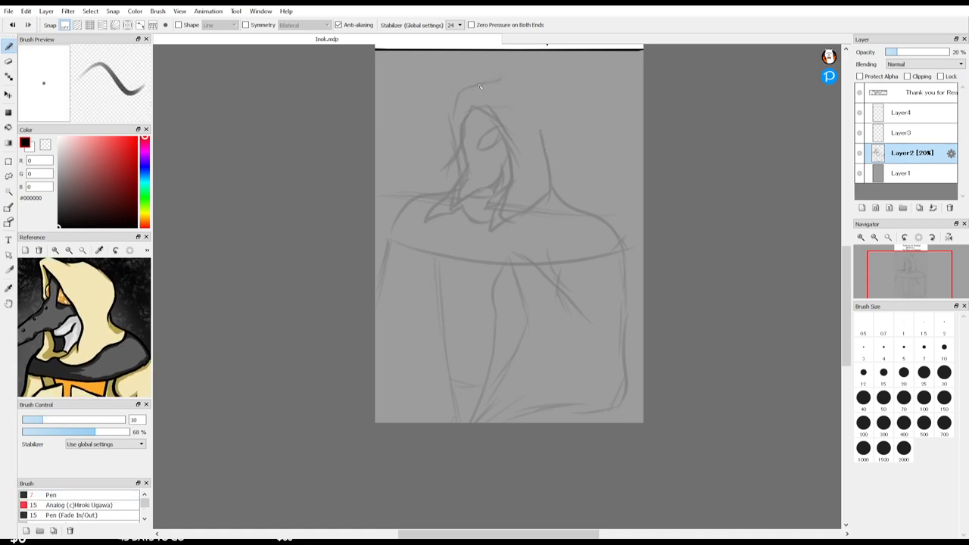
mouse_move(488, 81)
left_mouse_down()
mouse_move(530, 104)
mouse_move(520, 96)
mouse_move(539, 143)
mouse_move(529, 111)
mouse_move(492, 77)
mouse_move(478, 85)
mouse_move(512, 97)
mouse_move(481, 79)
mouse_move(455, 94)
mouse_move(488, 91)
mouse_move(463, 81)
mouse_move(455, 140)
left_mouse_up()
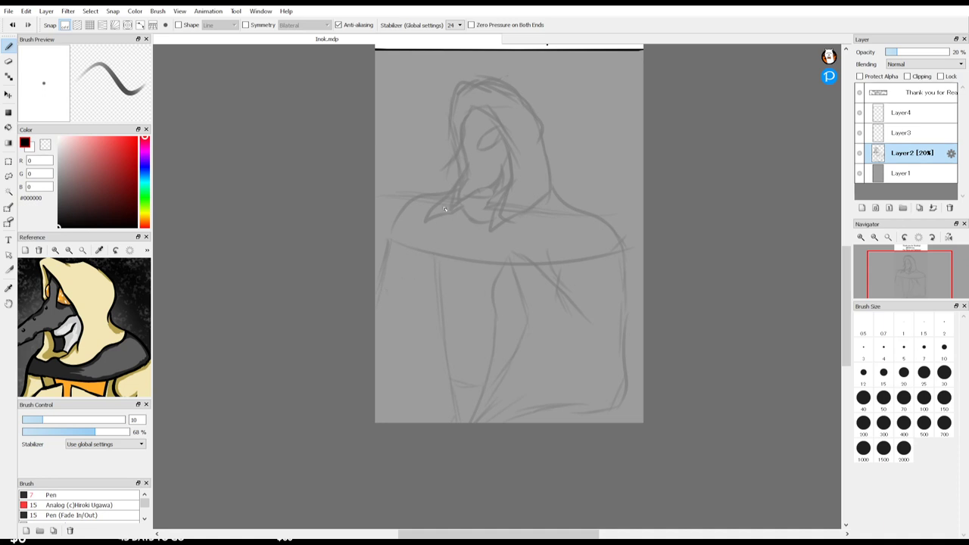
Step: Sketch the second sleeve's inner edge and a closed hand with fingers and wrist in front of the chest
left_click_drag(401, 264, 424, 422)
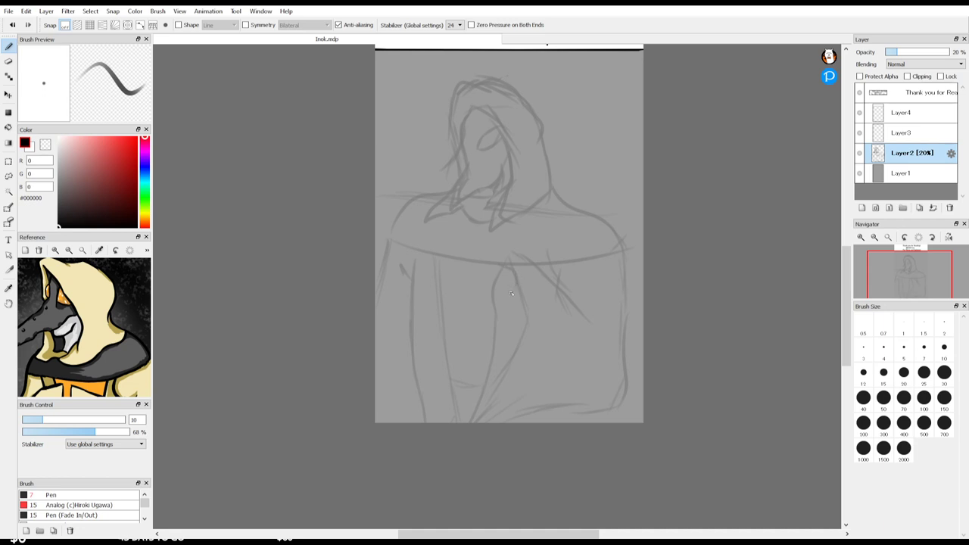
mouse_move(491, 270)
left_mouse_down()
mouse_move(475, 312)
mouse_move(511, 284)
mouse_move(484, 309)
mouse_move(505, 321)
mouse_move(496, 323)
mouse_move(515, 349)
left_mouse_up()
left_click_drag(514, 278, 525, 297)
Step: Sketch a polearm running diagonally through the hand, with a narrow two-line shaft and a large curved blade above the shoulder
left_click_drag(594, 150, 410, 418)
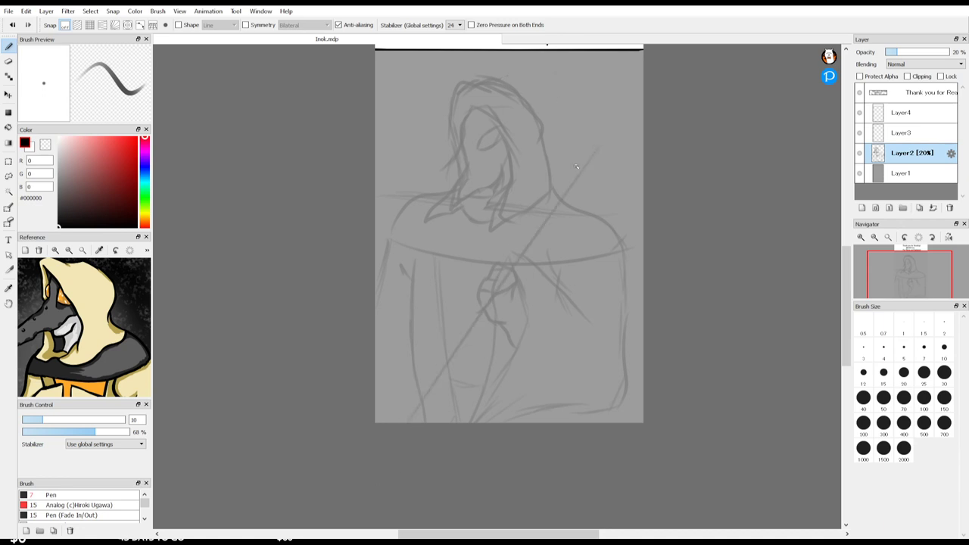
left_click_drag(589, 134, 392, 412)
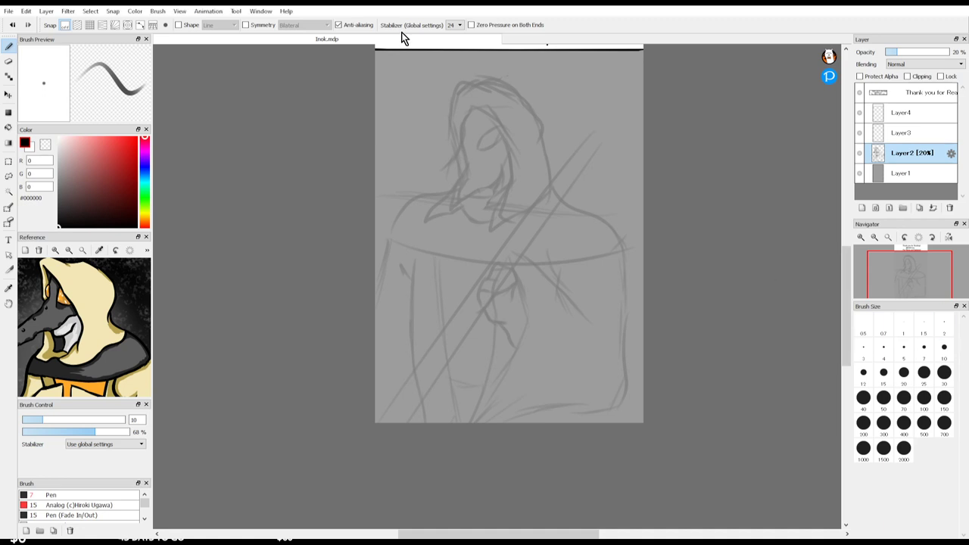
key("ctrl+z")
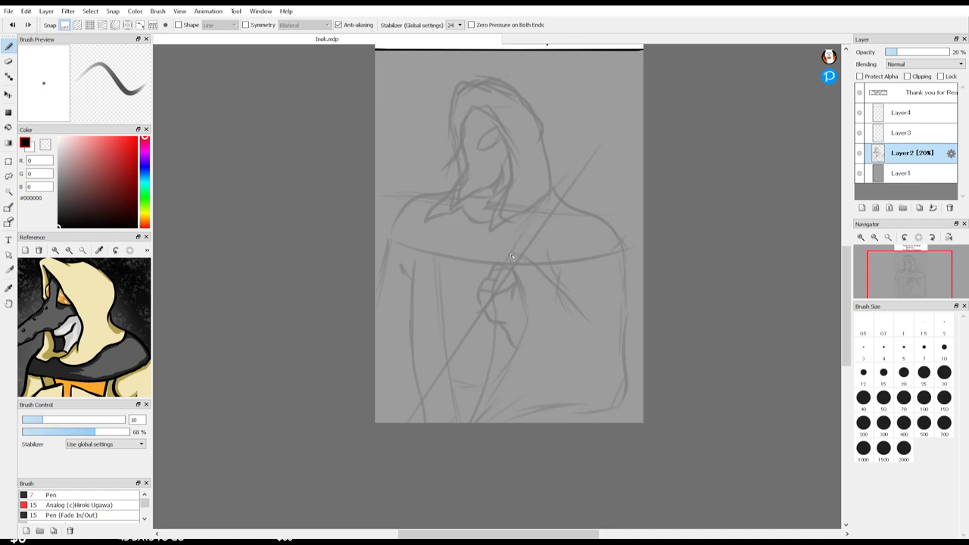
left_click_drag(510, 256, 384, 436)
mouse_move(571, 170)
left_mouse_down()
mouse_move(596, 163)
mouse_move(582, 154)
mouse_move(571, 163)
mouse_move(577, 138)
mouse_move(569, 131)
mouse_move(603, 77)
mouse_move(639, 53)
mouse_move(604, 116)
mouse_move(615, 136)
mouse_move(594, 160)
left_mouse_up()
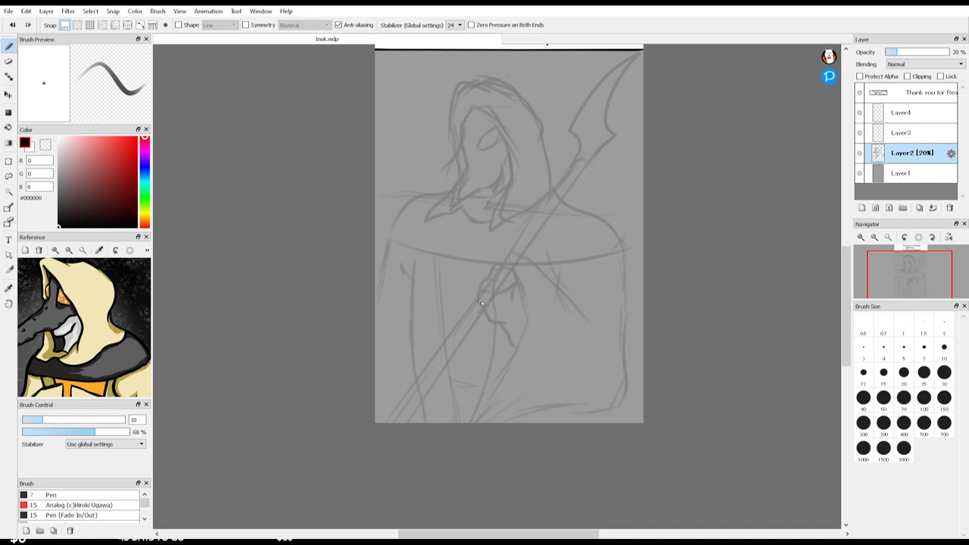
Step: Sketch the fingers wrapped around the polearm's shaft and strengthen the wrist and sleeve-opening lines below them
left_click_drag(494, 266, 470, 281)
key("e")
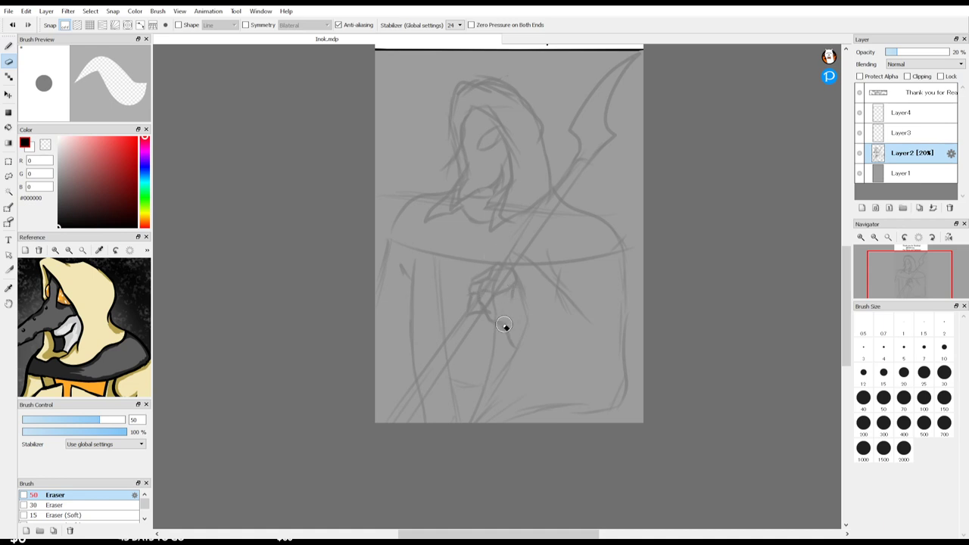
key("b")
left_click_drag(504, 325, 513, 346)
mouse_move(515, 264)
left_mouse_down()
mouse_move(529, 324)
mouse_move(502, 364)
mouse_move(493, 318)
mouse_move(486, 420)
left_mouse_up()
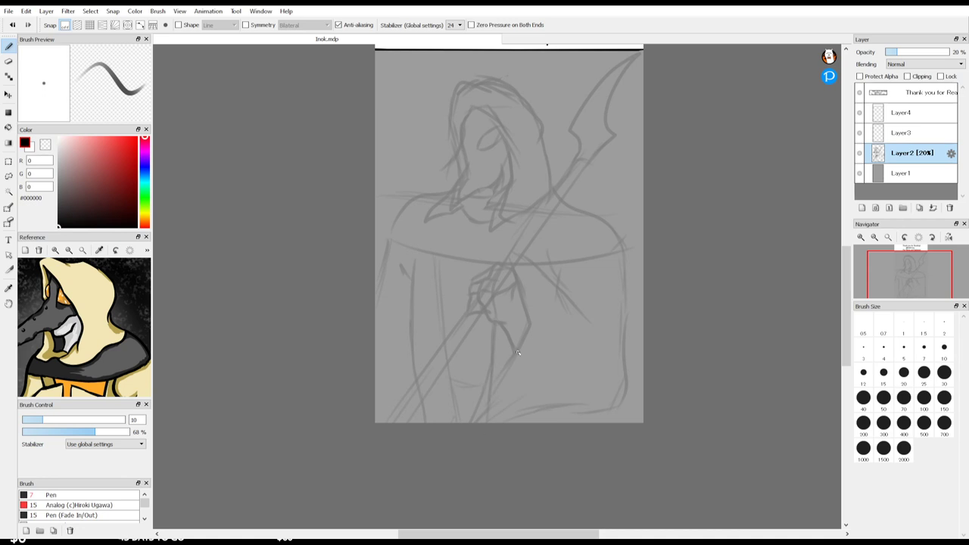
left_click_drag(503, 377, 491, 407)
Step: Remove the second sleeve's inner line and re-sketch the sleeve with a slanted inner edge and an outer edge running down the canvas
left_click_drag(414, 321, 429, 360)
key("ctrl+z")
key("ctrl+z")
key("e")
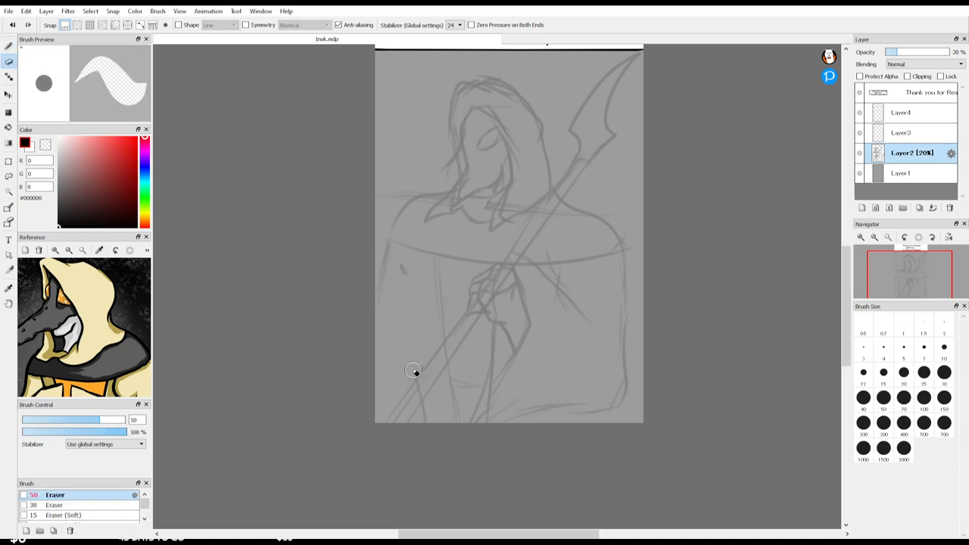
key("b")
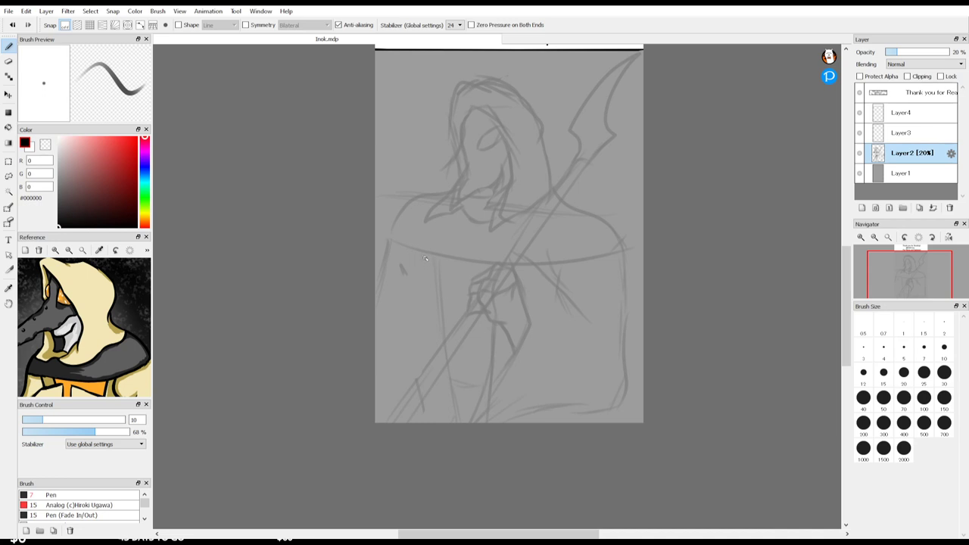
left_click_drag(405, 249, 424, 348)
left_click_drag(439, 425, 438, 422)
left_click_drag(382, 272, 361, 326)
left_click_drag(383, 378, 383, 407)
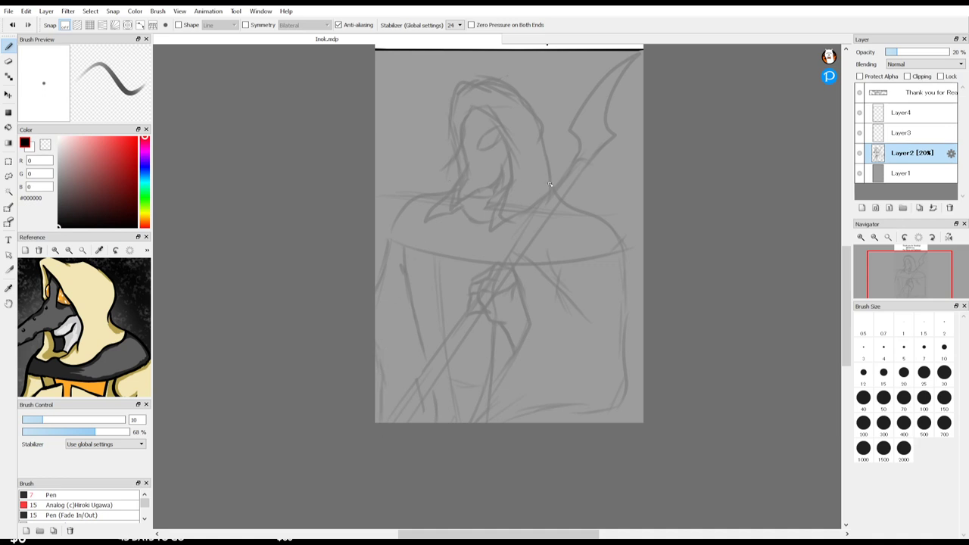
Step: On Layer4, ink the upper face outline inside the hood and the eye with the 7 px Pen
left_click_drag(846, 270, 853, 243)
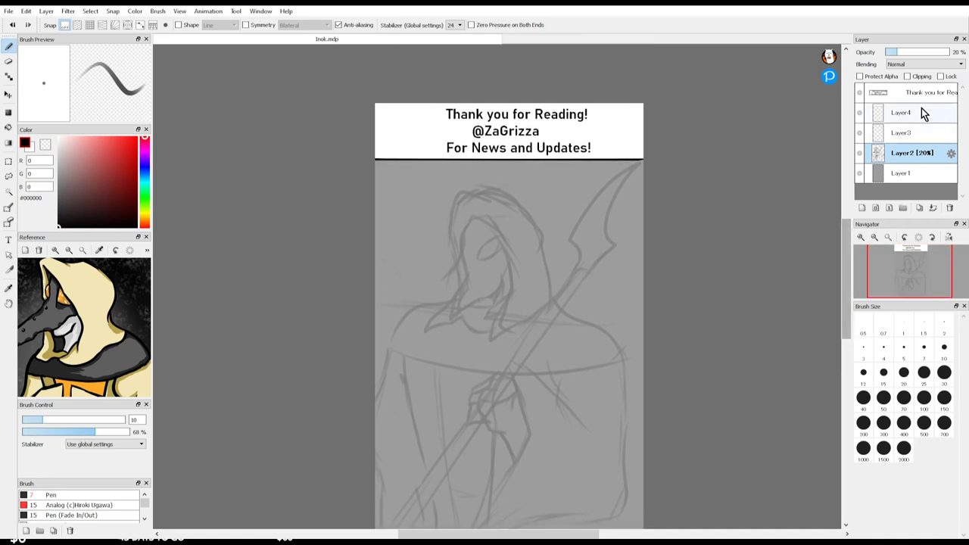
left_click(923, 112)
left_click(81, 496)
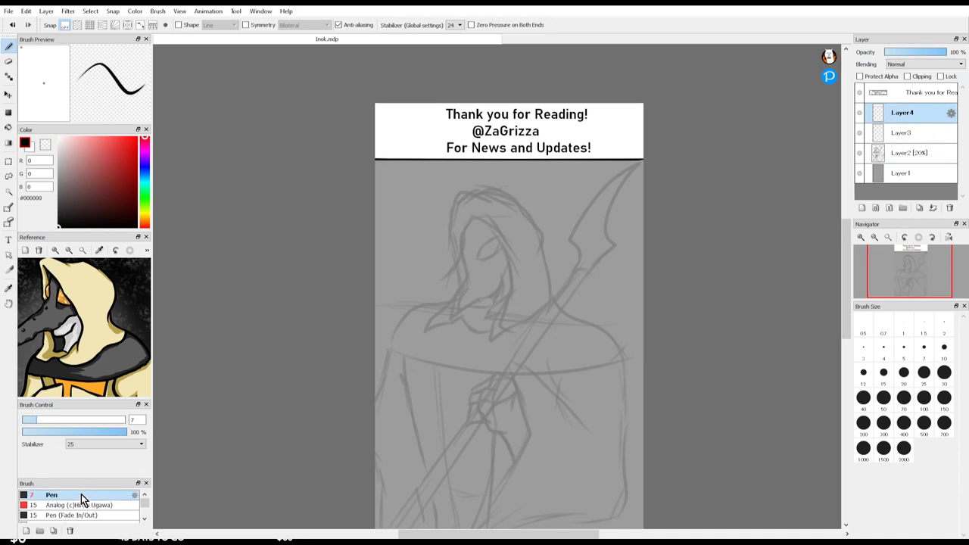
scroll(570, 191, "up", 2)
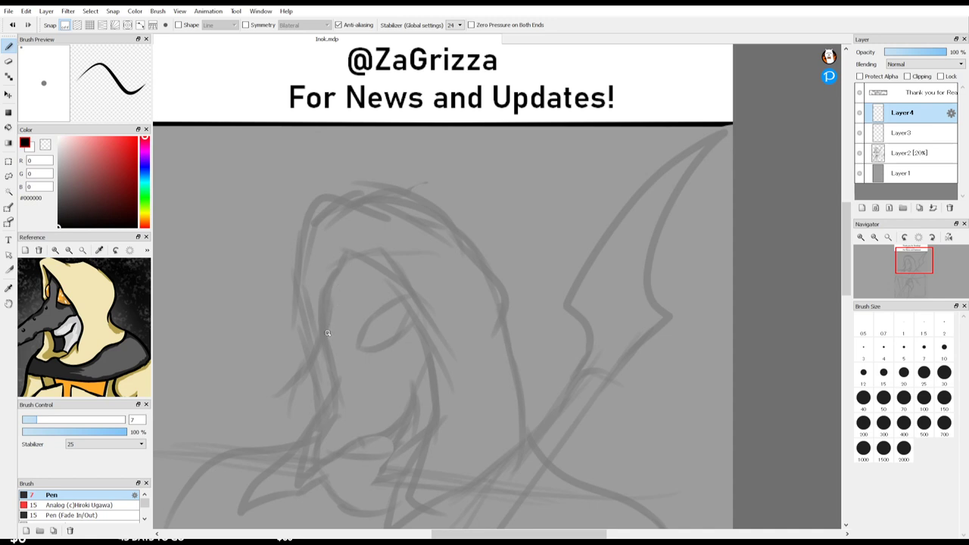
mouse_move(327, 333)
left_mouse_down()
mouse_move(329, 250)
mouse_move(379, 275)
mouse_move(362, 265)
mouse_move(402, 304)
mouse_move(388, 288)
mouse_move(431, 376)
left_mouse_up()
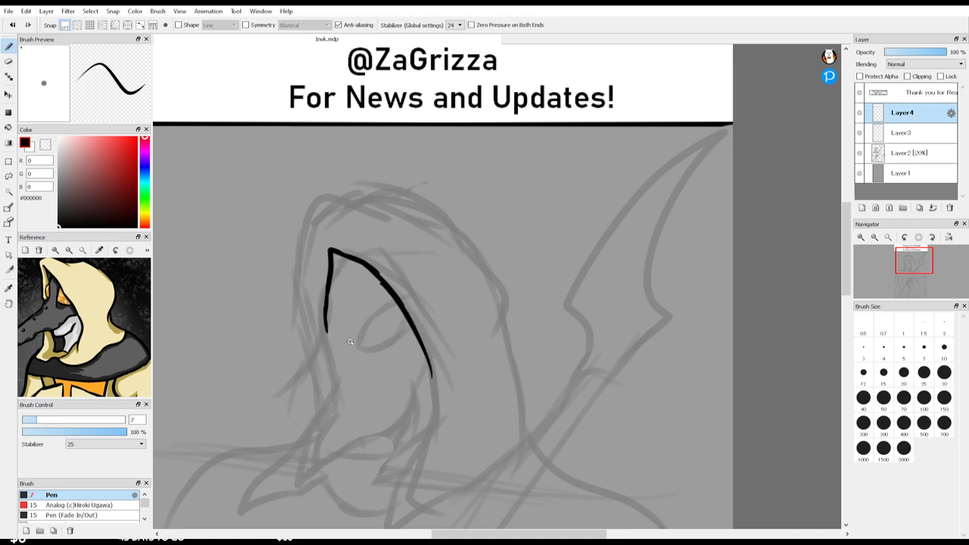
left_click_drag(326, 331, 341, 379)
mouse_move(360, 345)
left_mouse_down()
mouse_move(368, 321)
mouse_move(399, 307)
left_mouse_up()
left_click_drag(360, 345, 416, 327)
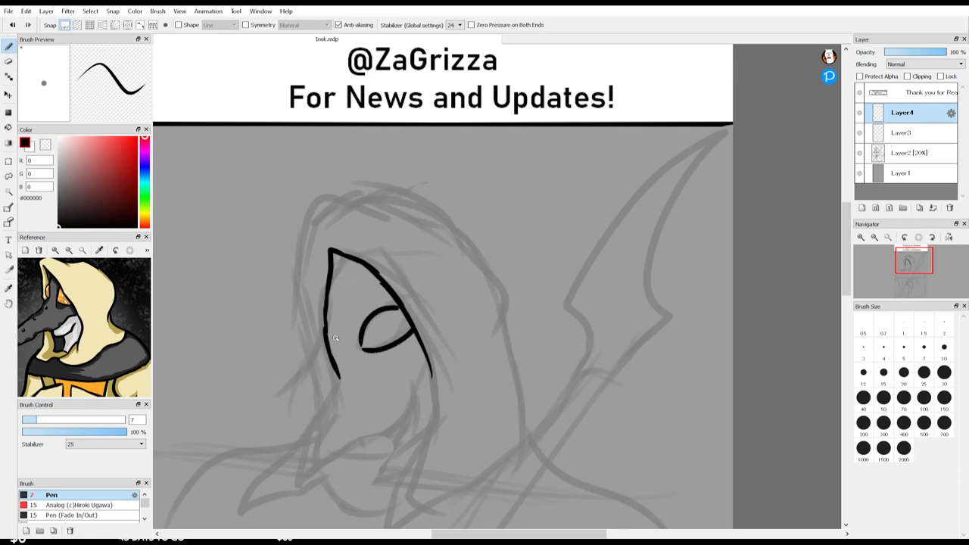
Step: Ink the beak down to its pointed tip, the mouth line up to the cheek and the teeth beneath it
mouse_move(339, 370)
left_mouse_down()
mouse_move(315, 432)
mouse_move(317, 484)
mouse_move(430, 366)
left_mouse_up()
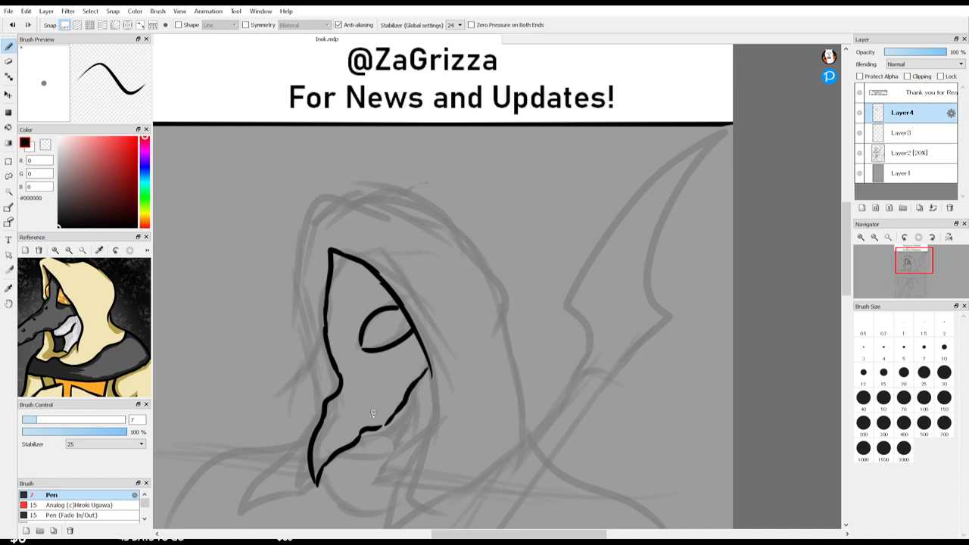
mouse_move(399, 429)
left_mouse_down()
mouse_move(417, 407)
mouse_move(416, 382)
left_mouse_up()
mouse_move(375, 432)
left_mouse_down()
mouse_move(375, 457)
mouse_move(410, 441)
left_mouse_up()
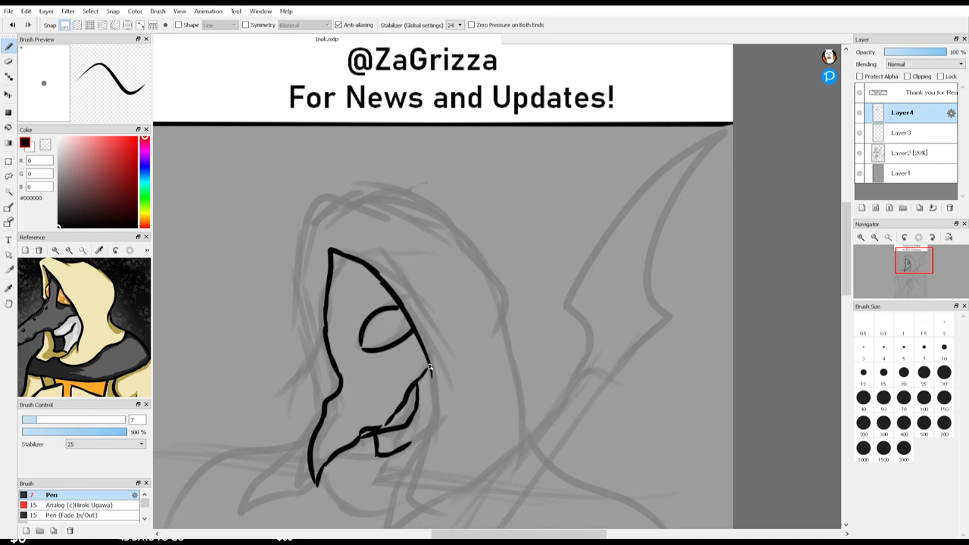
Step: Ink the hood's inner edge below the cheek and its outer contour over the crown down to the shoulder
mouse_move(429, 367)
left_mouse_down()
mouse_move(436, 413)
mouse_move(393, 492)
left_mouse_up()
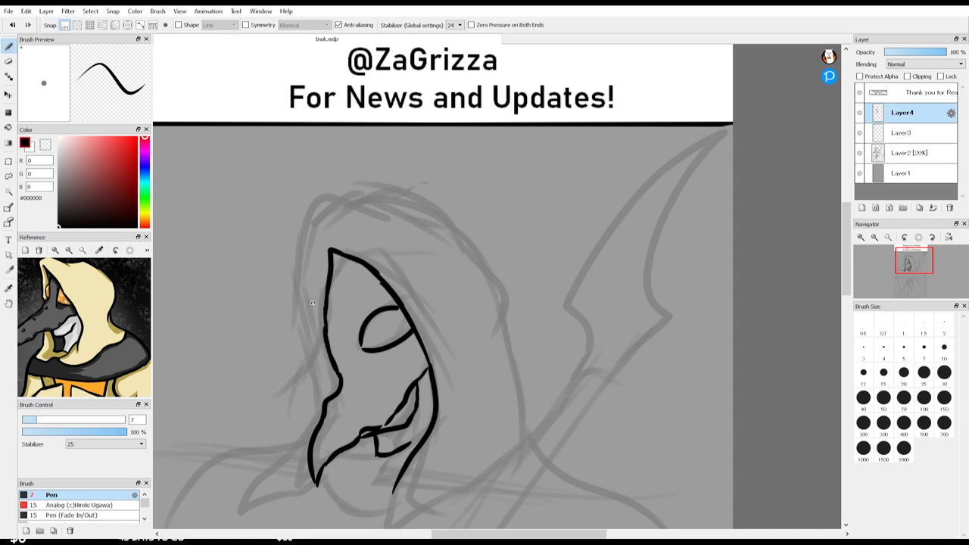
mouse_move(311, 303)
left_mouse_down()
mouse_move(316, 392)
mouse_move(311, 241)
mouse_move(322, 198)
mouse_move(380, 205)
mouse_move(403, 197)
mouse_move(480, 235)
mouse_move(516, 340)
mouse_move(511, 372)
mouse_move(536, 458)
left_mouse_up()
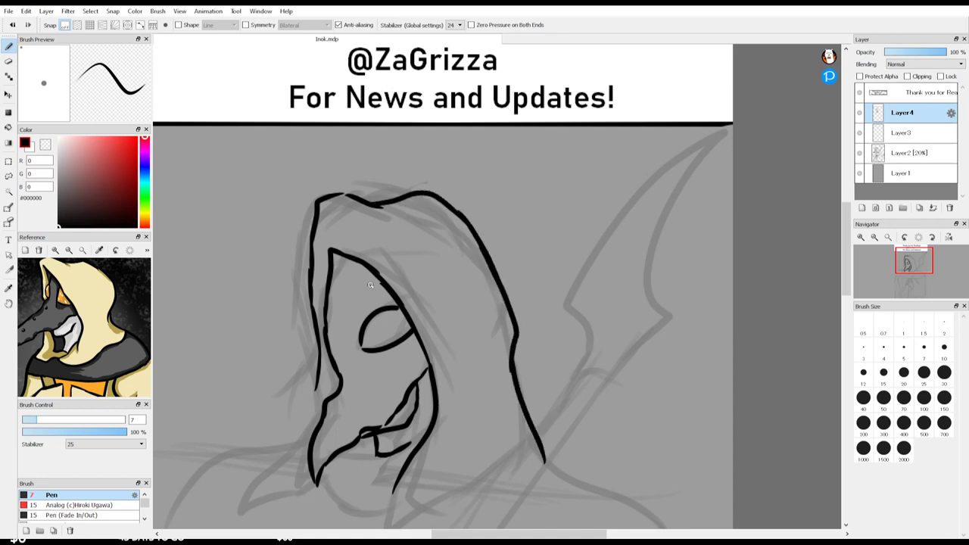
Step: Erase the inked lower beak and redraw it with its tip reaching farther out from the face
key("space")
left_click_drag(390, 301, 516, 126)
key("e")
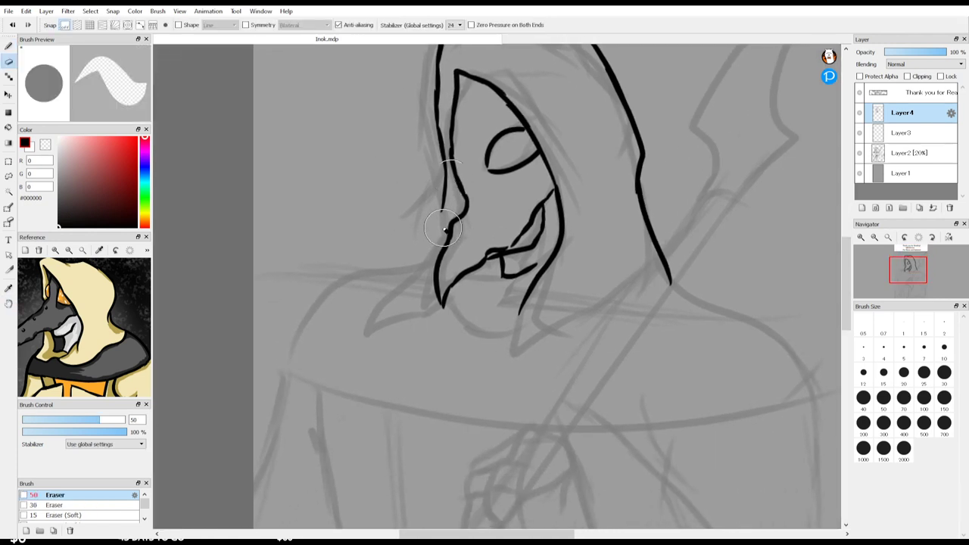
mouse_move(445, 228)
left_mouse_down()
mouse_move(446, 262)
mouse_move(456, 283)
mouse_move(477, 252)
left_mouse_up()
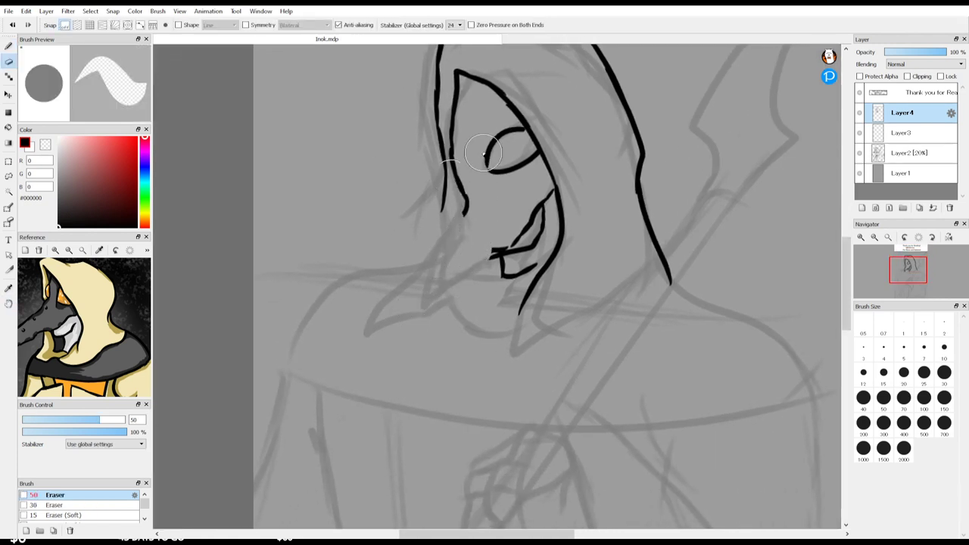
key("b")
left_click_drag(467, 197, 408, 301)
key("ctrl+z")
key("ctrl+z")
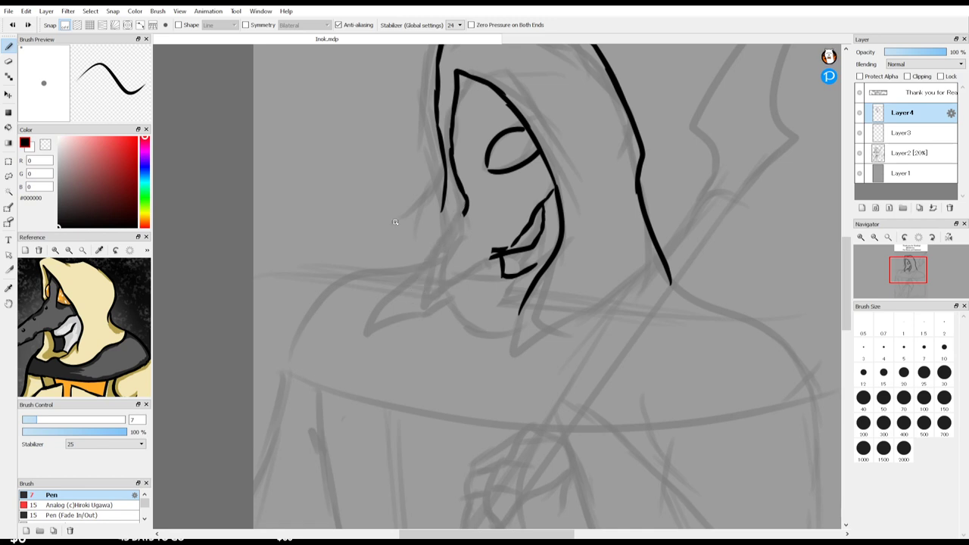
key("e")
left_click_drag(470, 209, 452, 252)
key("b")
key("ctrl+z")
mouse_move(462, 193)
left_mouse_down()
mouse_move(434, 259)
mouse_move(436, 248)
mouse_move(433, 289)
mouse_move(476, 254)
mouse_move(466, 259)
mouse_move(501, 250)
left_mouse_up()
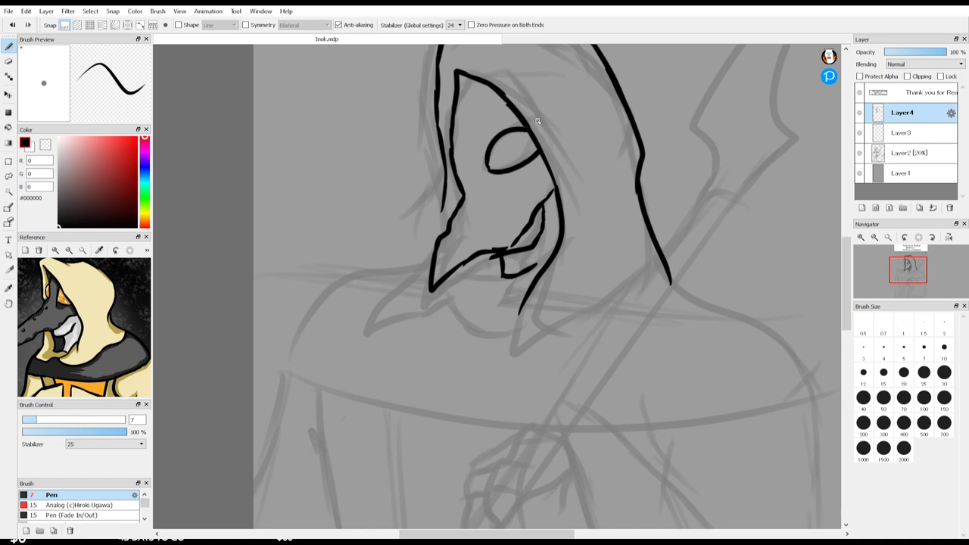
Step: Ink the hood's pointed front flap, the neckline curve below the face and the lower jaw
mouse_move(443, 205)
left_mouse_down()
mouse_move(434, 234)
mouse_move(379, 292)
mouse_move(371, 333)
mouse_move(442, 299)
mouse_move(496, 320)
mouse_move(533, 311)
left_mouse_up()
mouse_move(454, 269)
left_mouse_down()
mouse_move(468, 278)
mouse_move(540, 273)
left_mouse_up()
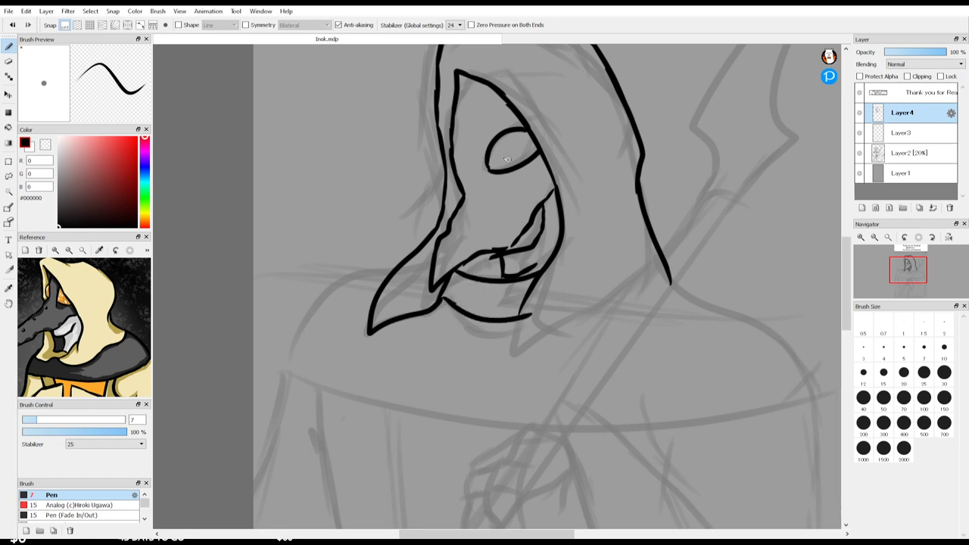
Step: Erase the inked teeth inside the mouth with a 12 px eraser, touching up the mouth line
key("e")
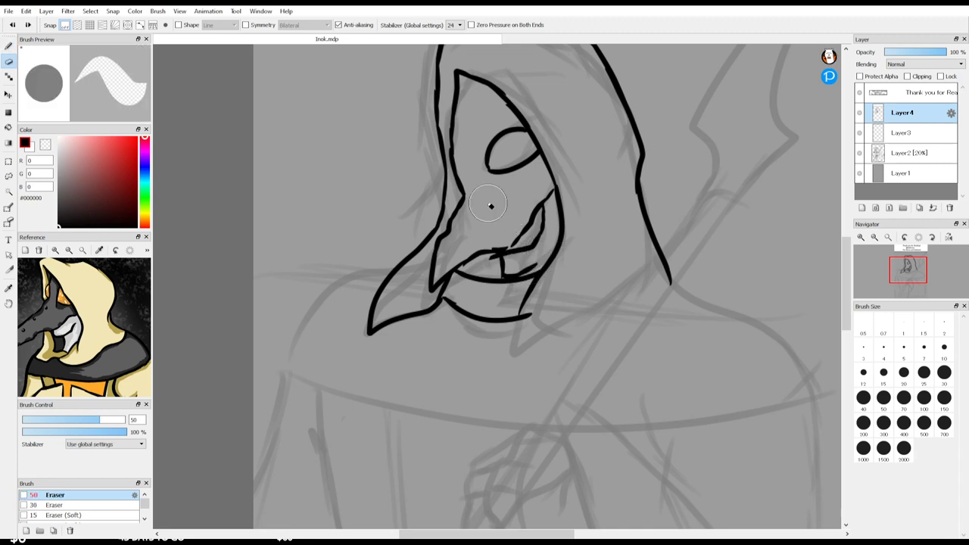
left_click(864, 373)
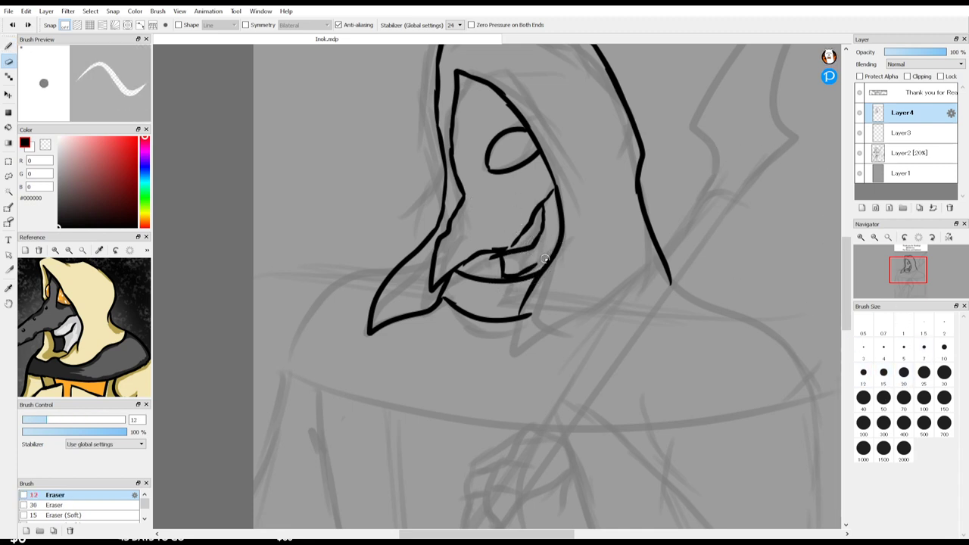
mouse_move(544, 259)
left_mouse_down()
mouse_move(510, 273)
mouse_move(497, 260)
left_mouse_up()
key("b")
key("e")
key("b")
mouse_move(499, 255)
left_mouse_down()
mouse_move(499, 272)
mouse_move(505, 260)
mouse_move(519, 265)
left_mouse_up()
key("e")
mouse_move(537, 231)
left_mouse_down()
mouse_move(542, 216)
mouse_move(519, 251)
mouse_move(495, 259)
mouse_move(502, 274)
left_mouse_up()
key("b")
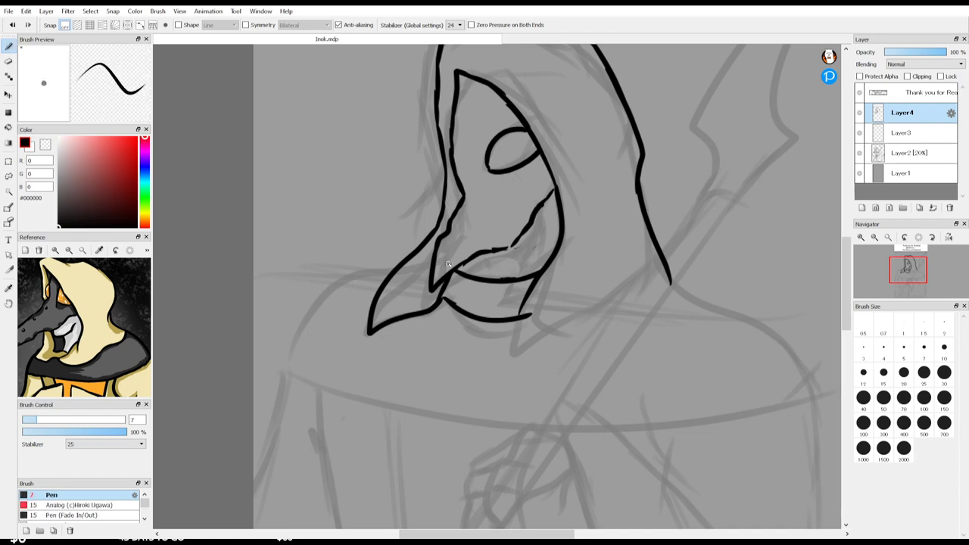
Step: Ink a row of teeth following the underside of the mouth line up to the cheek, with a short divider below
mouse_move(467, 261)
left_mouse_down()
mouse_move(516, 257)
mouse_move(537, 234)
left_mouse_up()
left_click_drag(497, 261, 497, 277)
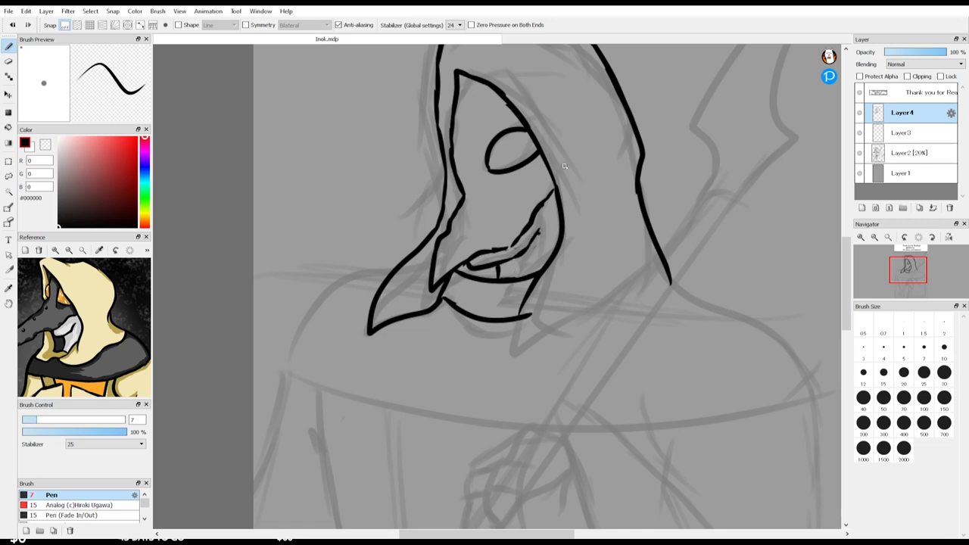
left_click_drag(549, 217, 558, 196)
Step: Try to erase the inked upper beak and redraw it with its tip angled farther out from the face
key("e")
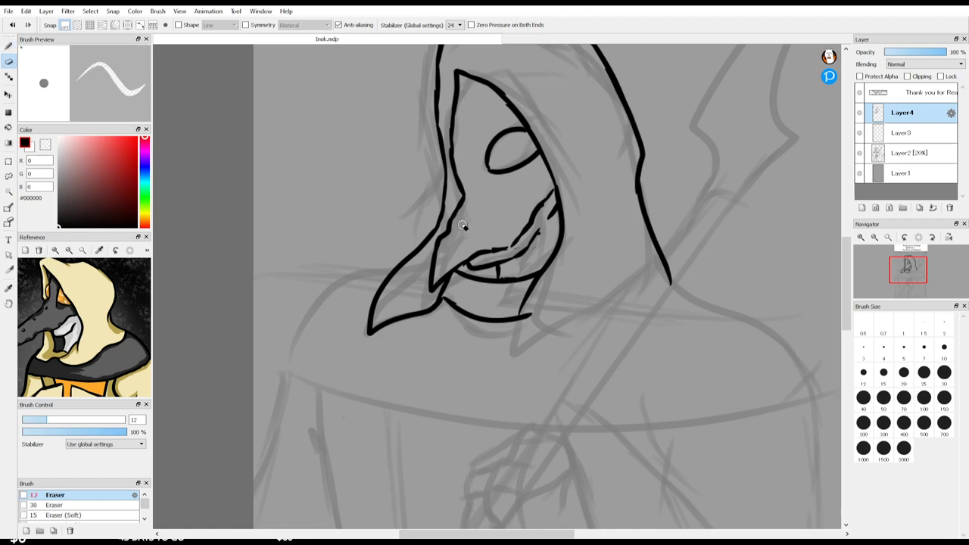
mouse_move(463, 203)
left_mouse_down()
mouse_move(435, 258)
mouse_move(462, 203)
mouse_move(422, 289)
mouse_move(465, 196)
mouse_move(461, 159)
mouse_move(402, 250)
mouse_move(475, 211)
left_mouse_up()
key("b")
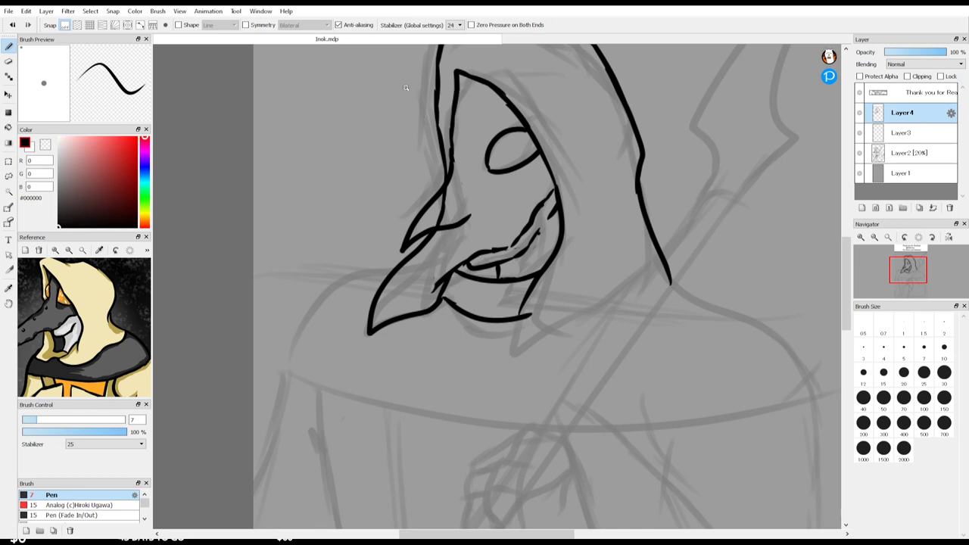
key("ctrl+z")
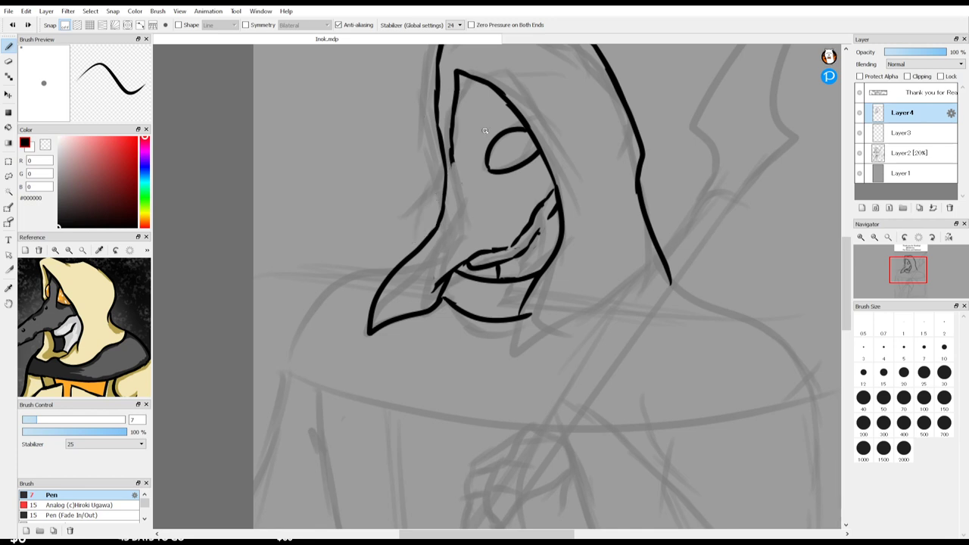
mouse_move(449, 178)
left_mouse_down()
mouse_move(392, 262)
mouse_move(439, 251)
mouse_move(473, 219)
left_mouse_up()
key("ctrl+z")
mouse_move(458, 166)
left_mouse_down()
mouse_move(416, 255)
mouse_move(440, 241)
mouse_move(474, 249)
mouse_move(505, 232)
left_mouse_up()
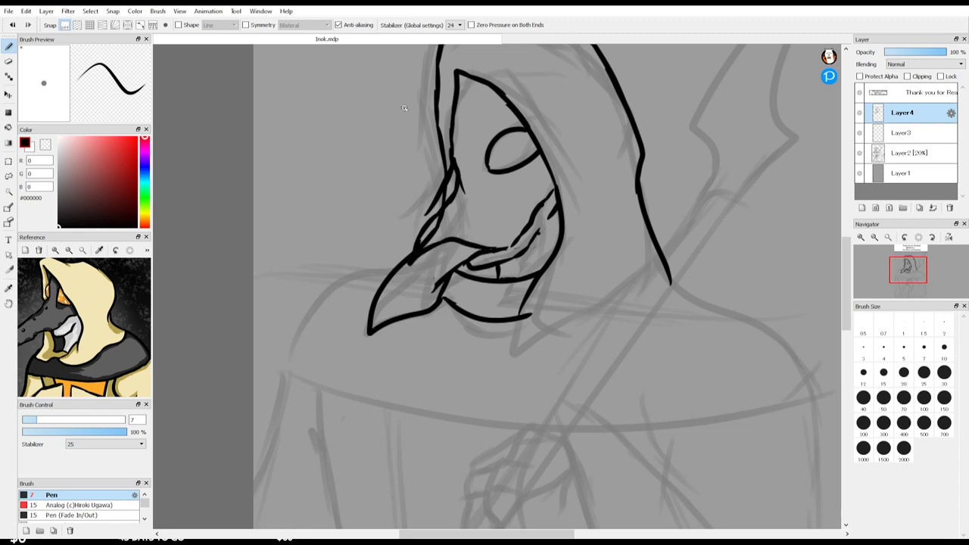
key("ctrl+z")
key("ctrl+z")
key("ctrl+z")
key("ctrl+z")
key("ctrl+z")
key("ctrl+z")
key("ctrl+z")
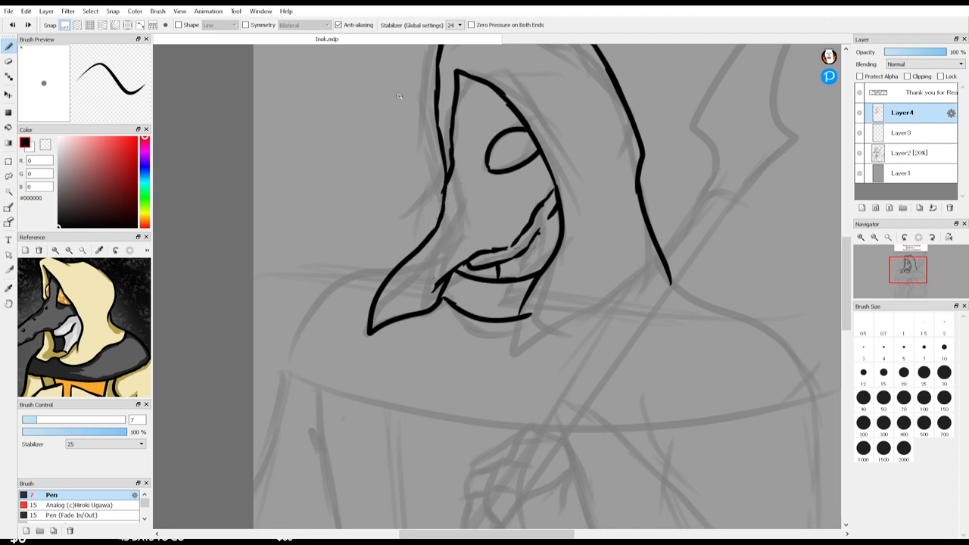
key("ctrl+z")
mouse_move(453, 164)
left_mouse_down()
mouse_move(463, 196)
mouse_move(431, 290)
left_mouse_up()
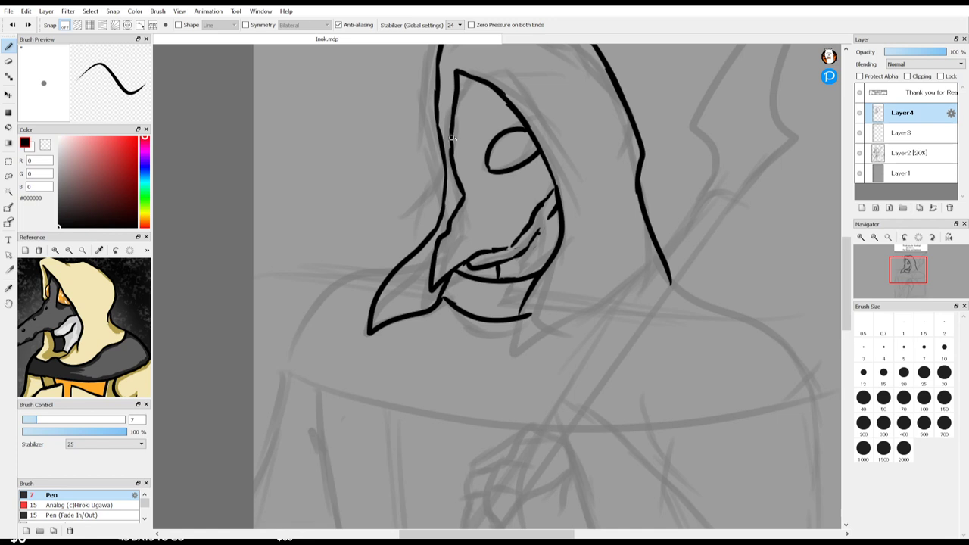
Step: Try to rotate the lasso-selected beak tip outward with the Transform tool
left_click(9, 182)
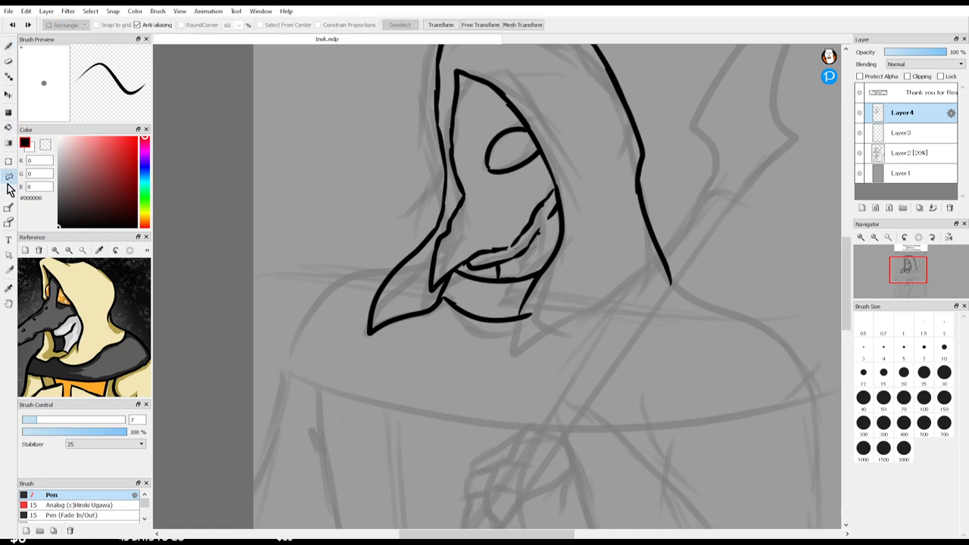
mouse_move(486, 224)
left_mouse_down()
mouse_move(492, 247)
mouse_move(440, 295)
mouse_move(428, 284)
mouse_move(438, 244)
left_mouse_up()
mouse_move(462, 199)
left_mouse_down()
mouse_move(469, 212)
mouse_move(460, 200)
left_mouse_up()
left_click(440, 24)
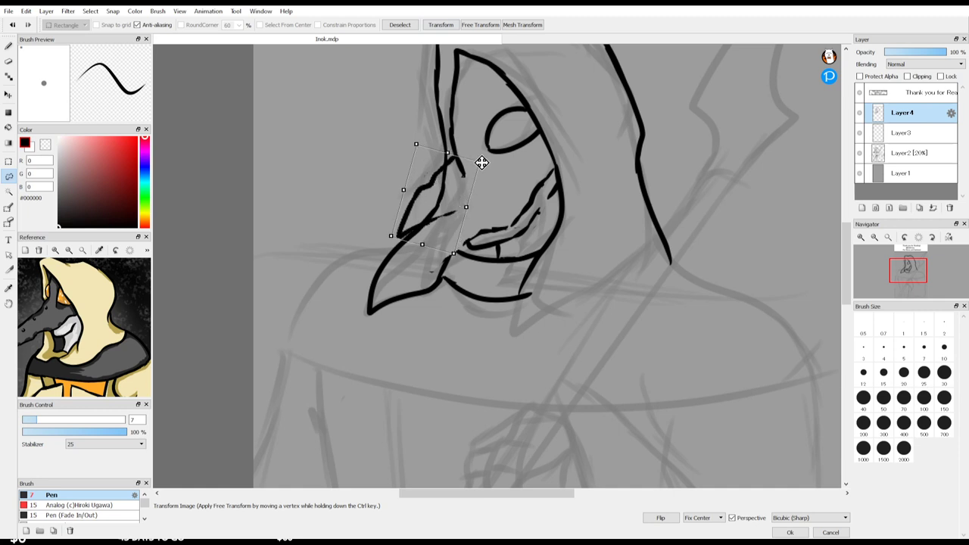
key("ctrl+z")
key("ctrl+z")
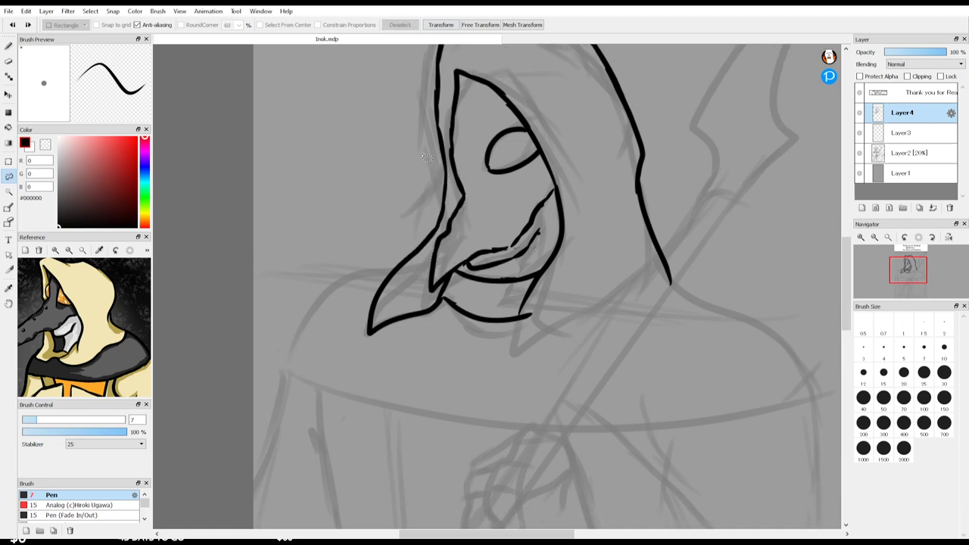
Step: Erase the inked beak tip below the eye and the long outer line down to the lower beak with the 12 px eraser
key("e")
mouse_move(443, 239)
left_mouse_down()
mouse_move(462, 204)
mouse_move(430, 284)
left_mouse_up()
mouse_move(482, 239)
left_mouse_down()
mouse_move(439, 286)
mouse_move(437, 238)
mouse_move(435, 264)
mouse_move(434, 251)
mouse_move(441, 275)
mouse_move(445, 234)
left_mouse_up()
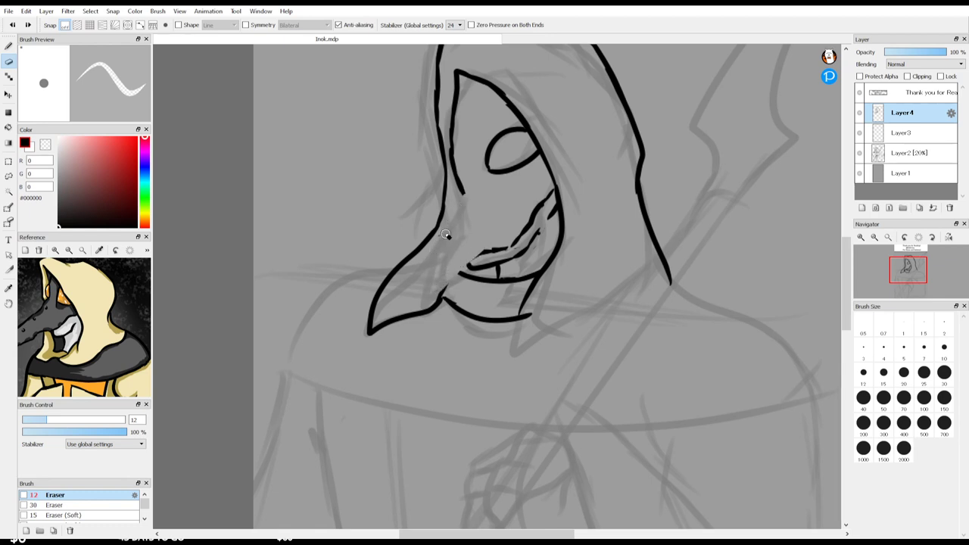
key("b")
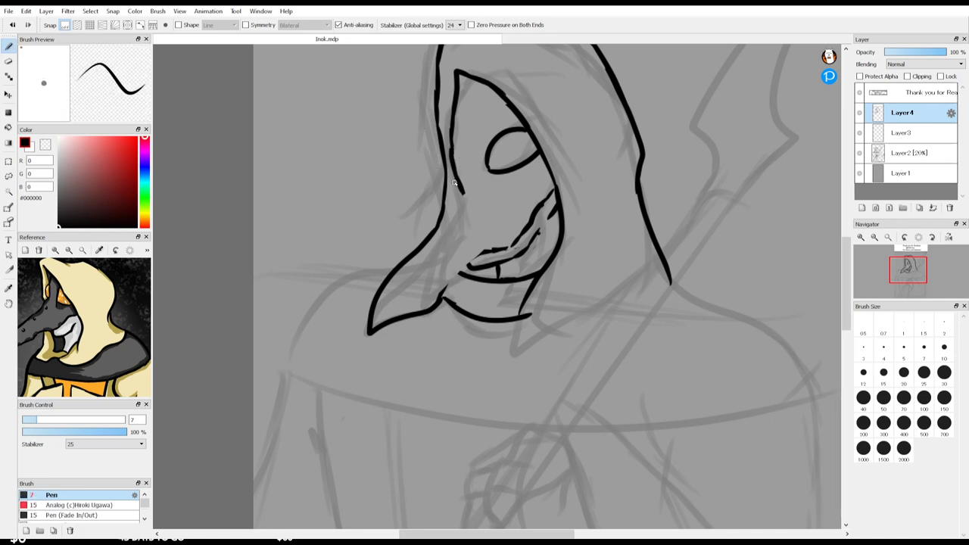
left_click_drag(461, 192, 423, 232)
key("ctrl+z")
key("ctrl+z")
mouse_move(452, 164)
left_mouse_down()
mouse_move(421, 219)
mouse_move(437, 200)
mouse_move(383, 256)
mouse_move(379, 278)
mouse_move(380, 262)
mouse_move(382, 290)
mouse_move(418, 255)
mouse_move(454, 248)
mouse_move(456, 216)
mouse_move(394, 282)
mouse_move(401, 261)
mouse_move(389, 292)
mouse_move(456, 182)
mouse_move(451, 201)
mouse_move(446, 191)
mouse_move(372, 280)
mouse_move(392, 249)
mouse_move(387, 280)
left_mouse_up()
key("e")
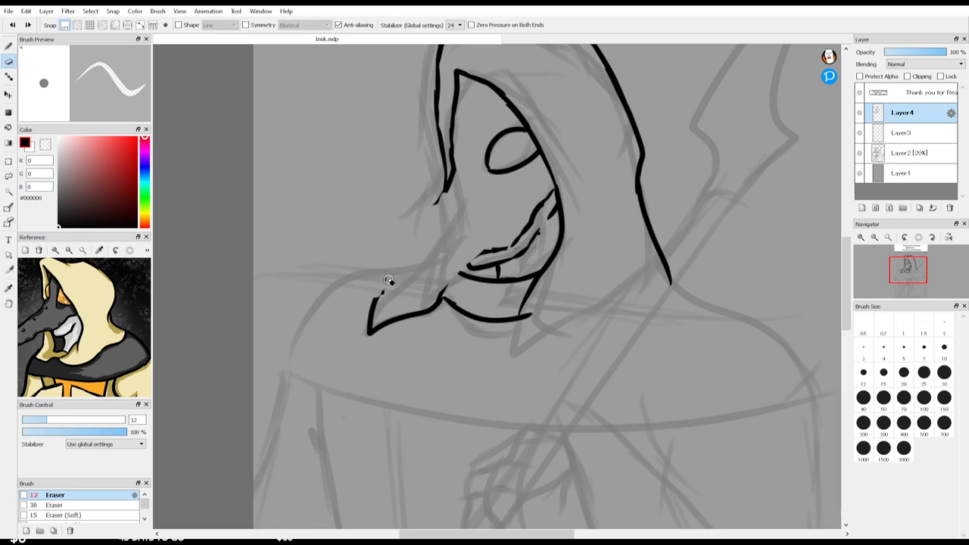
Step: Ink the upper beak curving out to a pointed tip, with a wavy mouth line running back to the cheek
key("b")
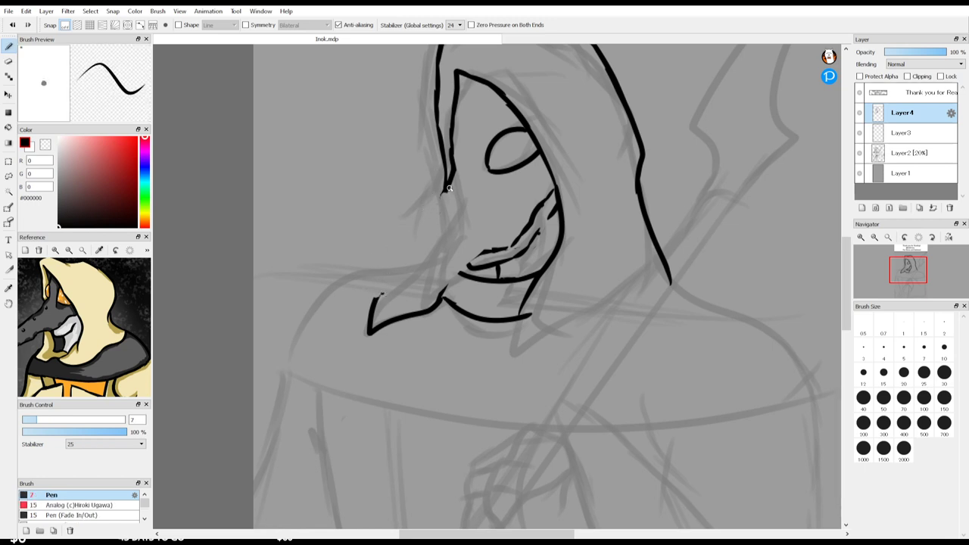
mouse_move(438, 201)
left_mouse_down()
mouse_move(405, 248)
mouse_move(411, 239)
mouse_move(408, 286)
mouse_move(418, 266)
mouse_move(474, 242)
mouse_move(500, 213)
left_mouse_up()
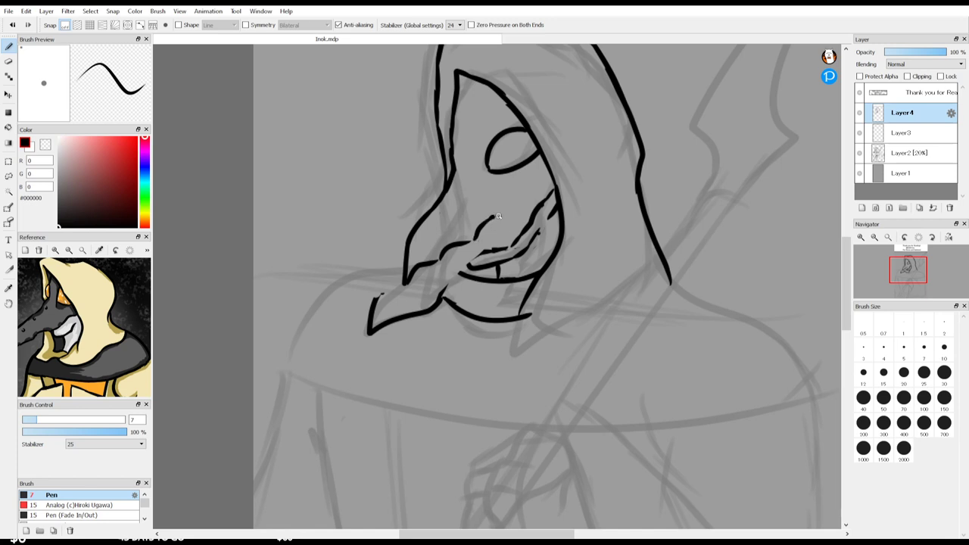
mouse_move(498, 216)
left_mouse_down()
mouse_move(535, 208)
mouse_move(475, 255)
left_mouse_up()
Step: Erase the old upper mouth line inside the open mouth and ink a short line closing the mouth opening at the front
key("e")
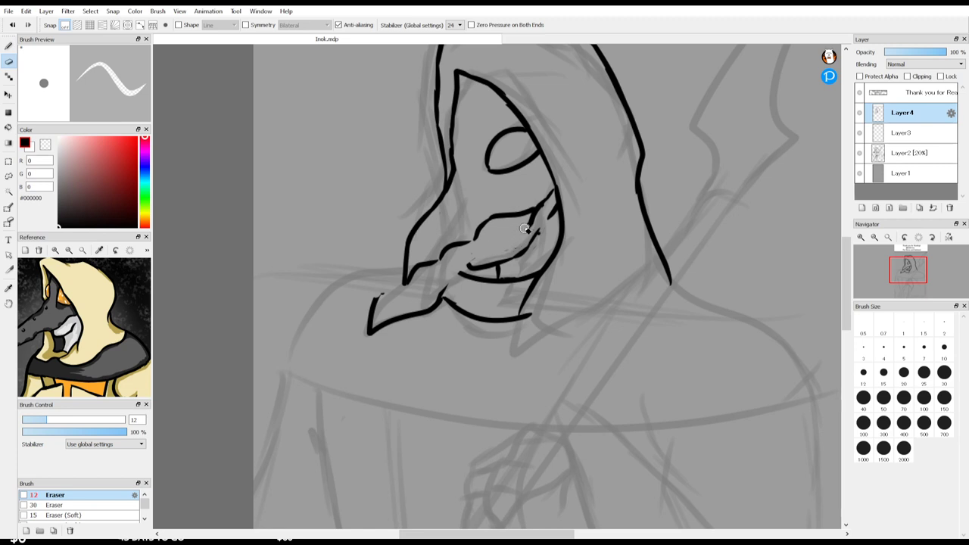
mouse_move(523, 228)
left_mouse_down()
mouse_move(542, 210)
mouse_move(533, 221)
left_mouse_up()
key("p")
mouse_move(458, 242)
left_mouse_down()
mouse_move(469, 268)
mouse_move(488, 240)
left_mouse_up()
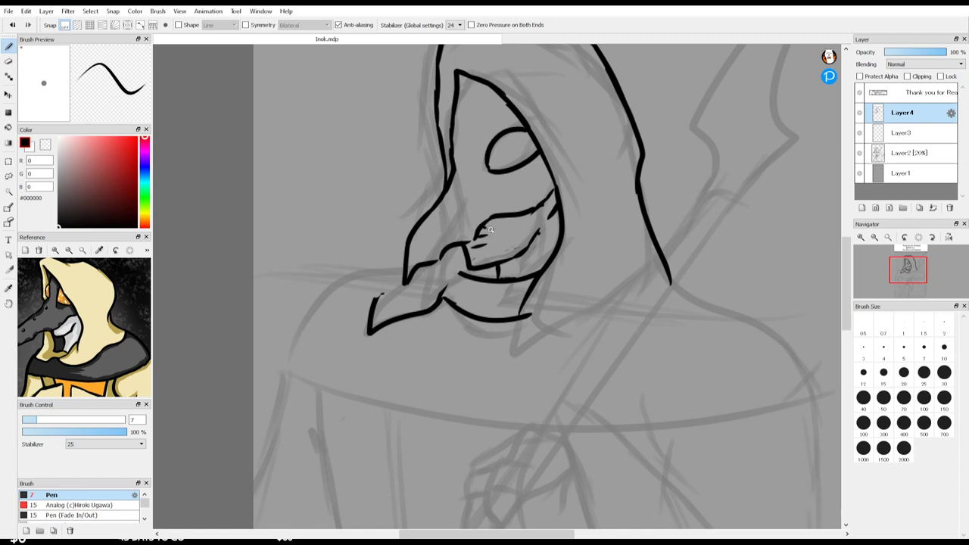
key("ctrl+z")
mouse_move(522, 214)
left_mouse_down()
mouse_move(524, 229)
mouse_move(540, 209)
left_mouse_up()
key("ctrl+z")
key("e")
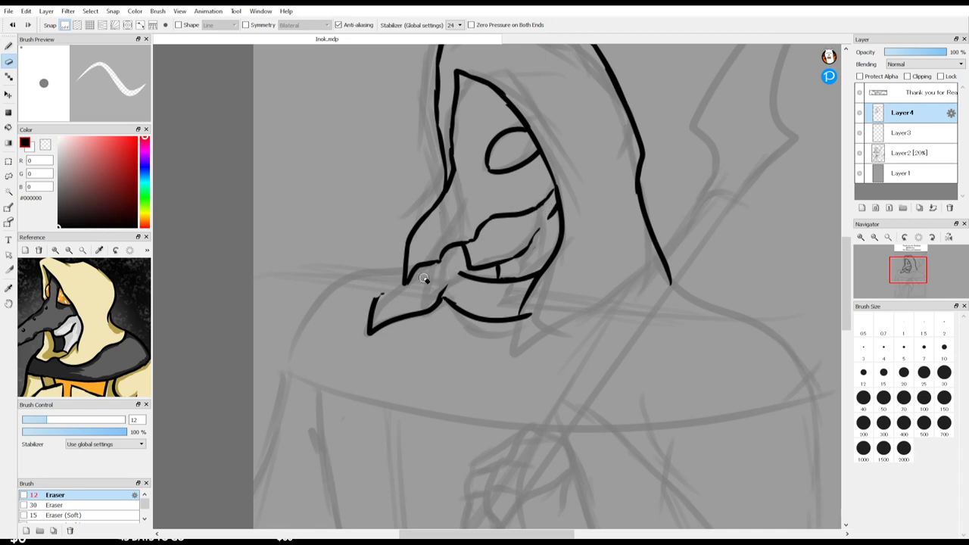
Step: Ink the back corner of the open mouth and the upper edge of the lower beak, cleaning up the overlap
key("b")
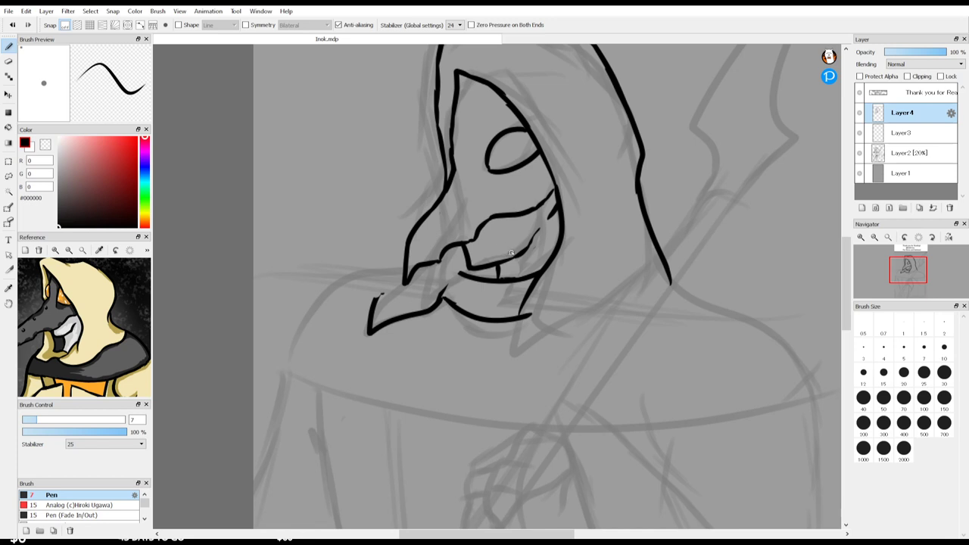
mouse_move(535, 210)
left_mouse_down()
mouse_move(539, 233)
mouse_move(555, 214)
mouse_move(505, 262)
left_mouse_up()
key("e")
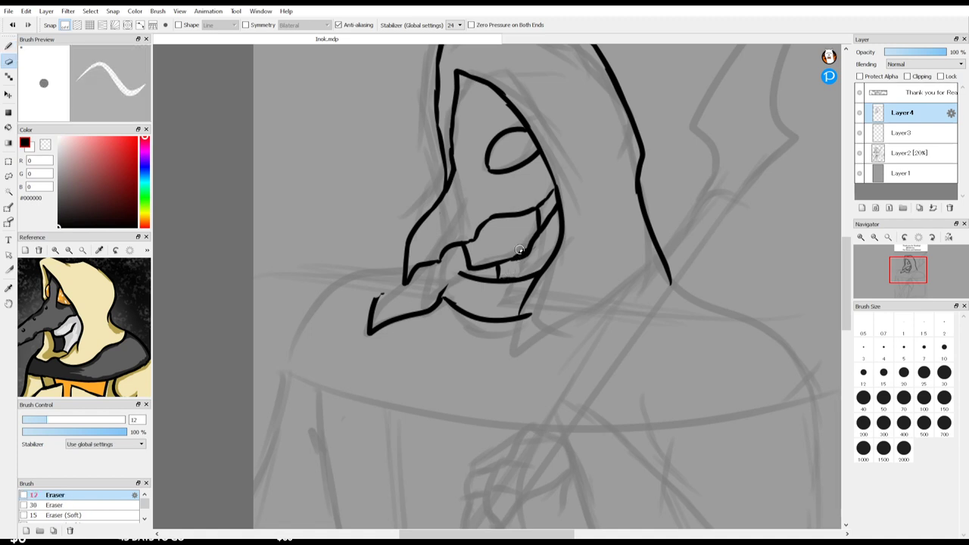
key("b")
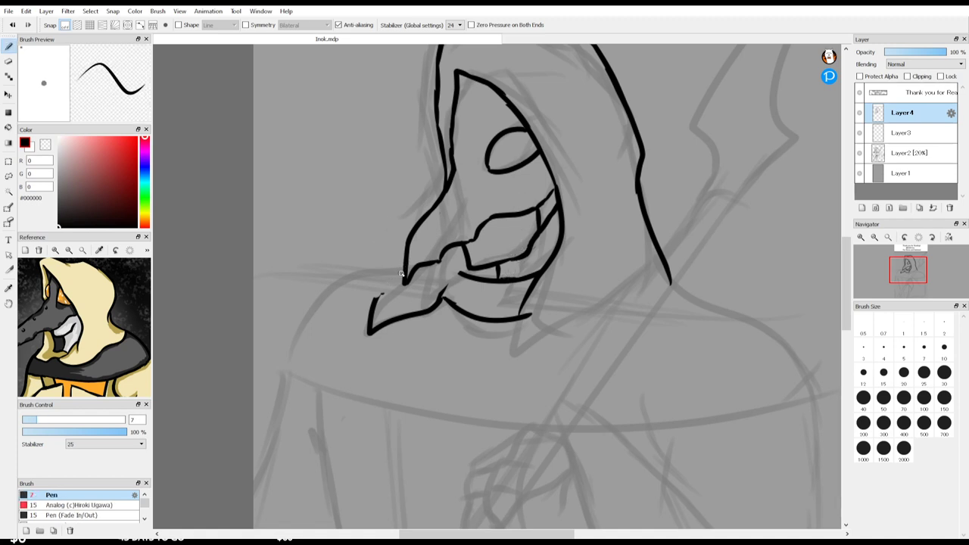
mouse_move(400, 273)
left_mouse_down()
mouse_move(385, 299)
mouse_move(467, 267)
left_mouse_up()
Step: Ink the cape's shoulder curve on the beak side and its lower hem running toward the hand
mouse_move(389, 270)
left_mouse_down()
mouse_move(327, 291)
mouse_move(286, 368)
left_mouse_up()
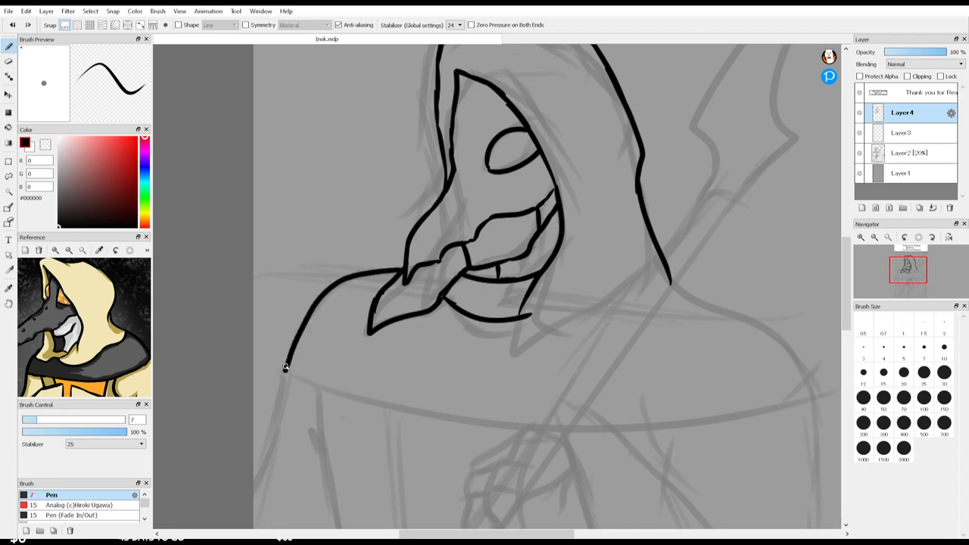
key("Right")
key("Right")
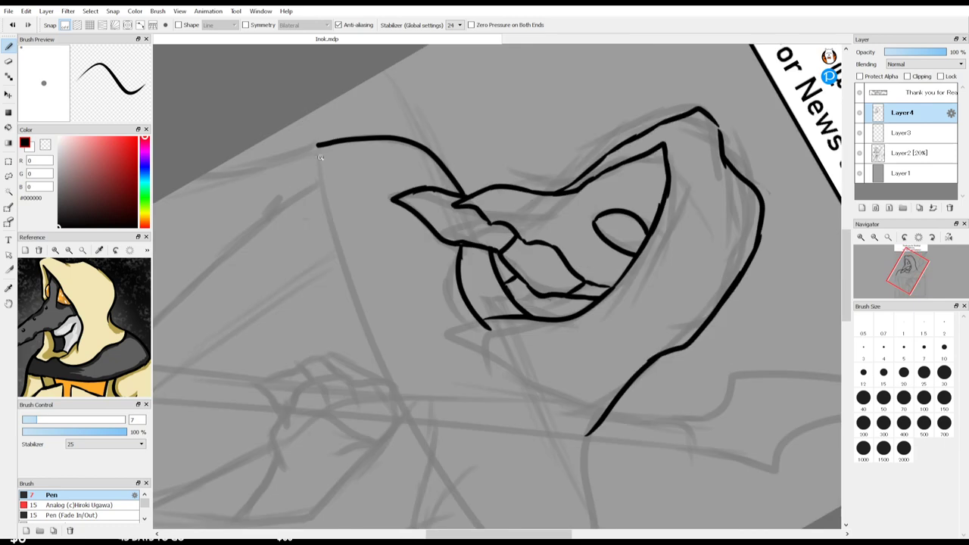
mouse_move(315, 160)
left_mouse_down()
mouse_move(326, 221)
mouse_move(384, 380)
left_mouse_up()
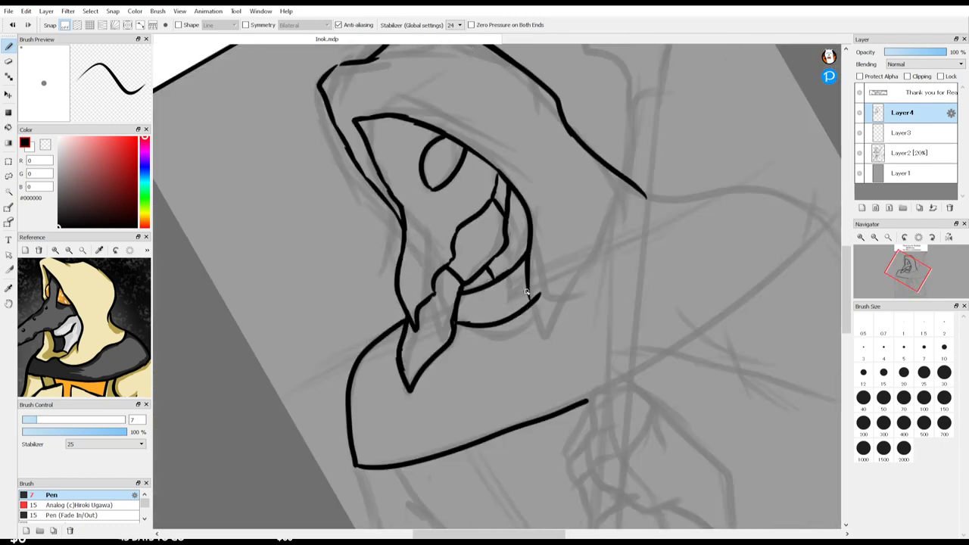
Step: Ink the hood's pointed lower flap from the jaw to the hood's rear corner and erase the neckline overlapping it
mouse_move(526, 293)
left_mouse_down()
mouse_move(543, 344)
mouse_move(601, 247)
mouse_move(618, 197)
left_mouse_up()
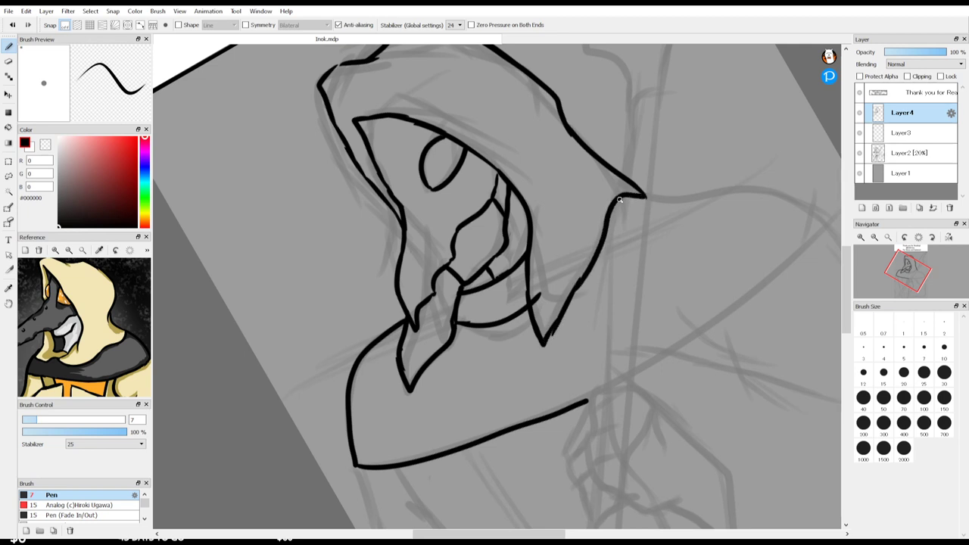
key("e")
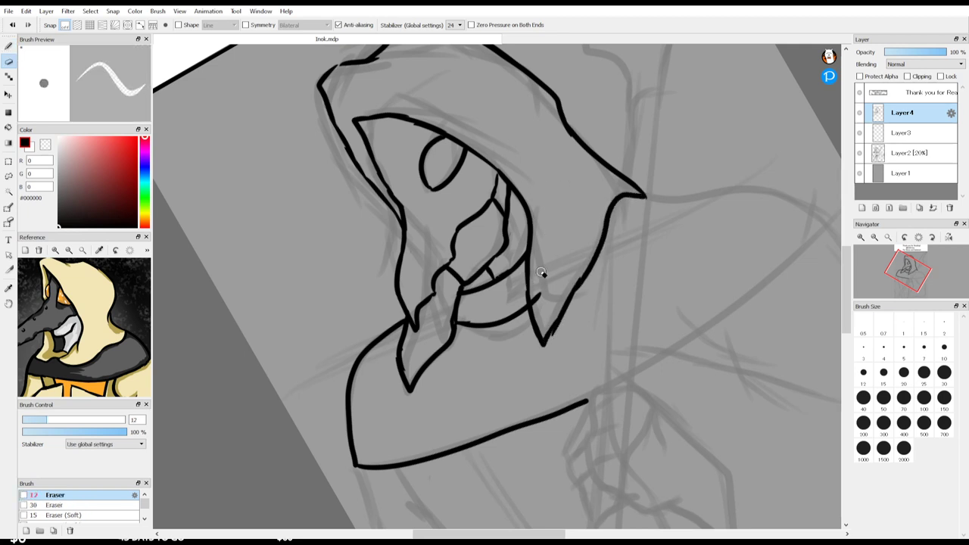
left_click_drag(538, 294, 535, 310)
Step: Ink both edges of the polearm's upper shaft from the hood's rear corner to the slanted collar below the blade
key("Up")
key("h")
left_click_drag(600, 303, 451, 248)
key("b")
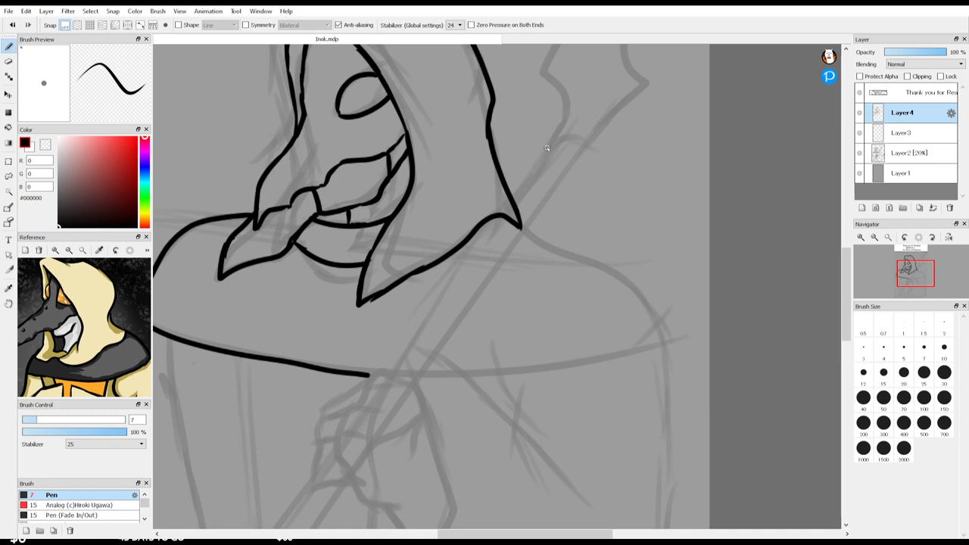
left_click_drag(546, 154, 532, 171)
left_click_drag(545, 151, 479, 242)
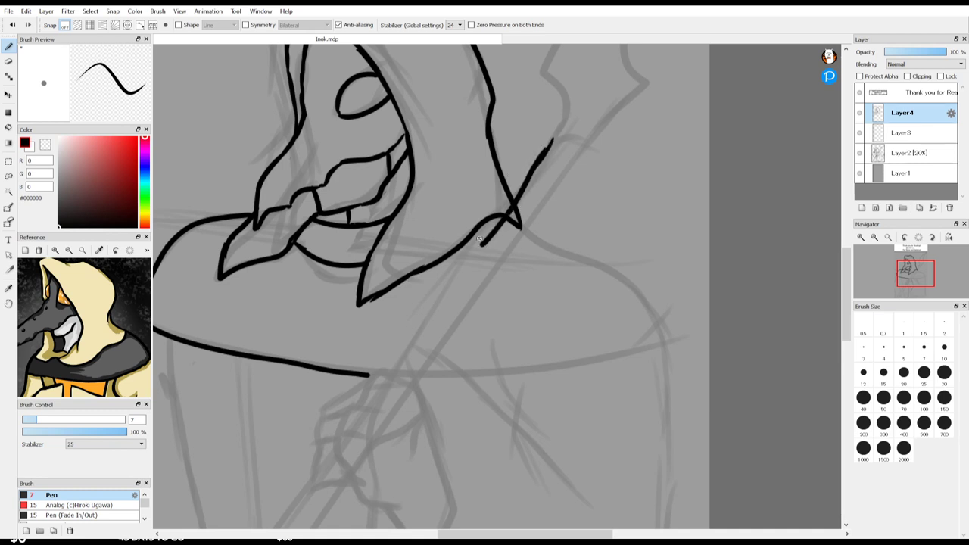
key("ctrl+z")
mouse_move(554, 139)
left_mouse_down()
mouse_move(590, 126)
mouse_move(594, 134)
mouse_move(521, 228)
left_mouse_up()
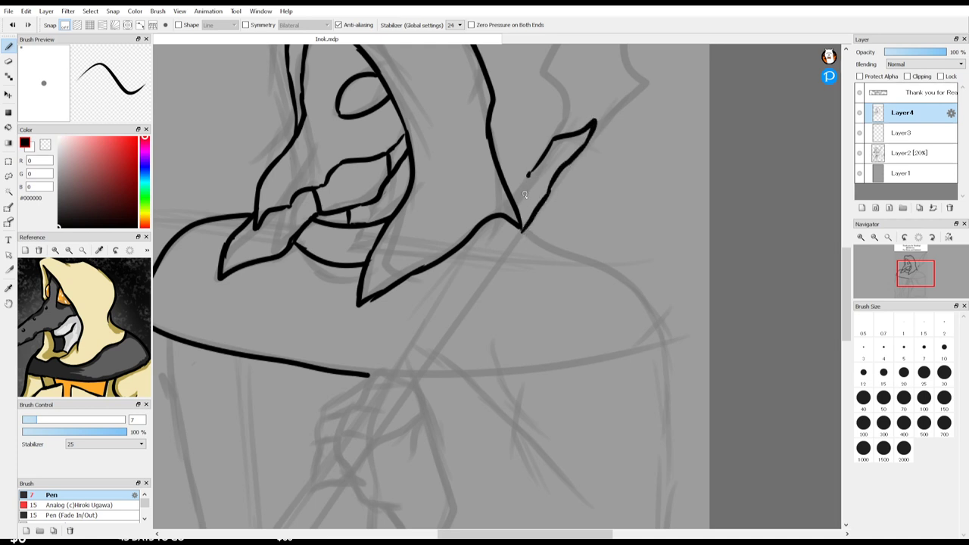
mouse_move(524, 195)
left_mouse_down()
mouse_move(506, 226)
mouse_move(513, 216)
mouse_move(448, 288)
left_mouse_up()
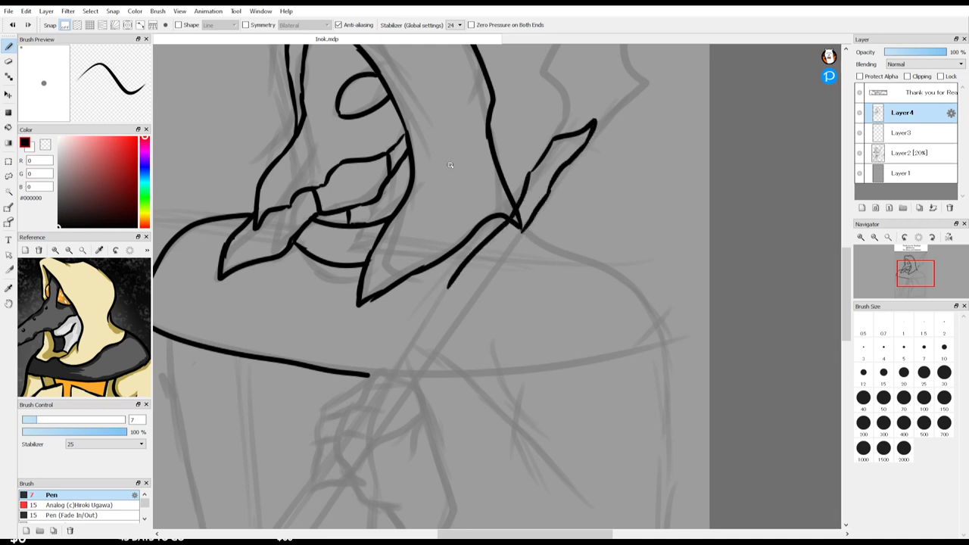
key("ctrl+z")
Step: Ink the polearm's curved blade from the shaft collar up to its tip at the canvas edge
key("space")
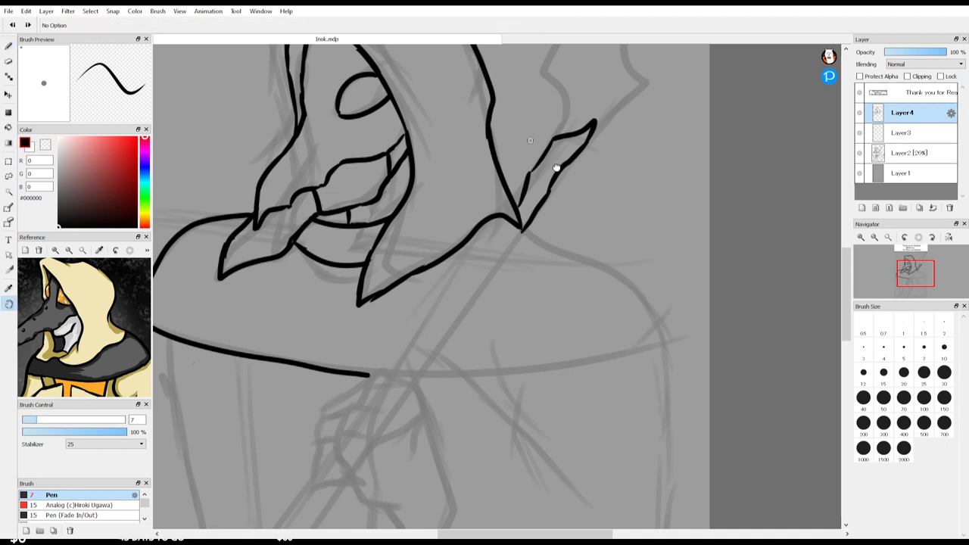
mouse_move(556, 169)
left_mouse_down()
mouse_move(423, 364)
mouse_move(435, 292)
mouse_move(413, 255)
mouse_move(440, 206)
mouse_move(482, 158)
mouse_move(605, 88)
mouse_move(526, 157)
mouse_move(495, 221)
mouse_move(499, 278)
mouse_move(460, 303)
left_mouse_up()
key("b")
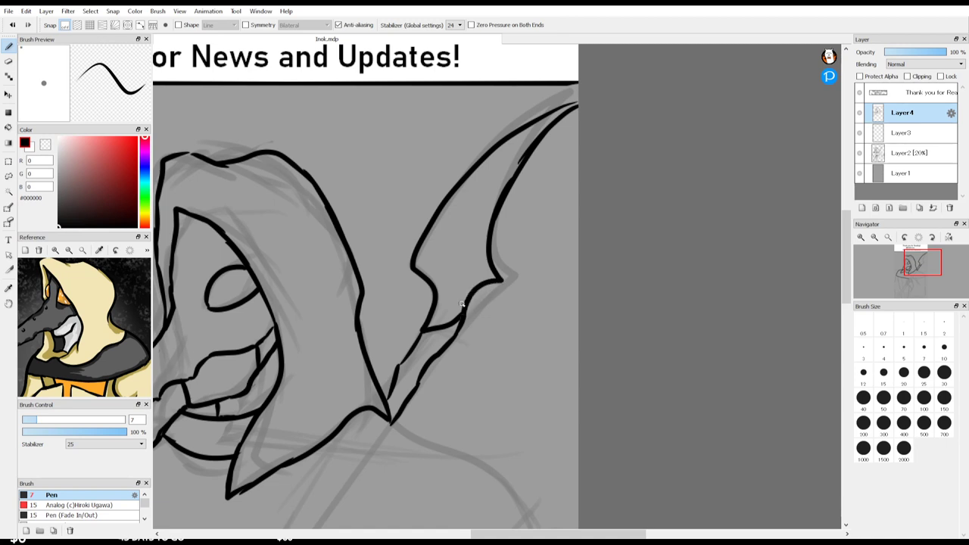
Step: Undo the blade's rear edge and try new strokes for it from the tip down to the collar
key("ctrl+z")
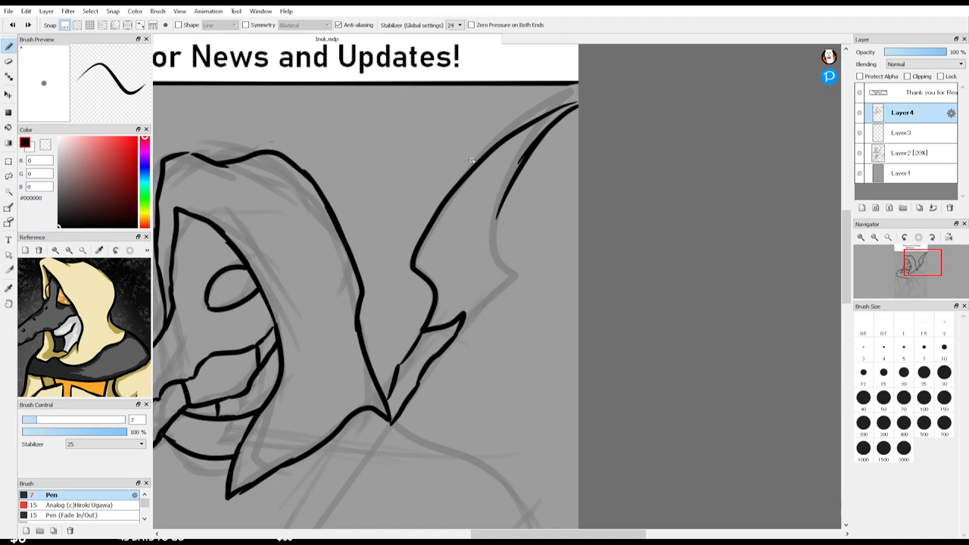
mouse_move(504, 203)
left_mouse_down()
mouse_move(507, 247)
mouse_move(495, 236)
mouse_move(514, 270)
mouse_move(497, 263)
mouse_move(462, 315)
left_mouse_up()
key("ctrl+z")
key("ctrl+z")
left_click_drag(496, 195, 465, 319)
key("ctrl+z")
key("ctrl+z")
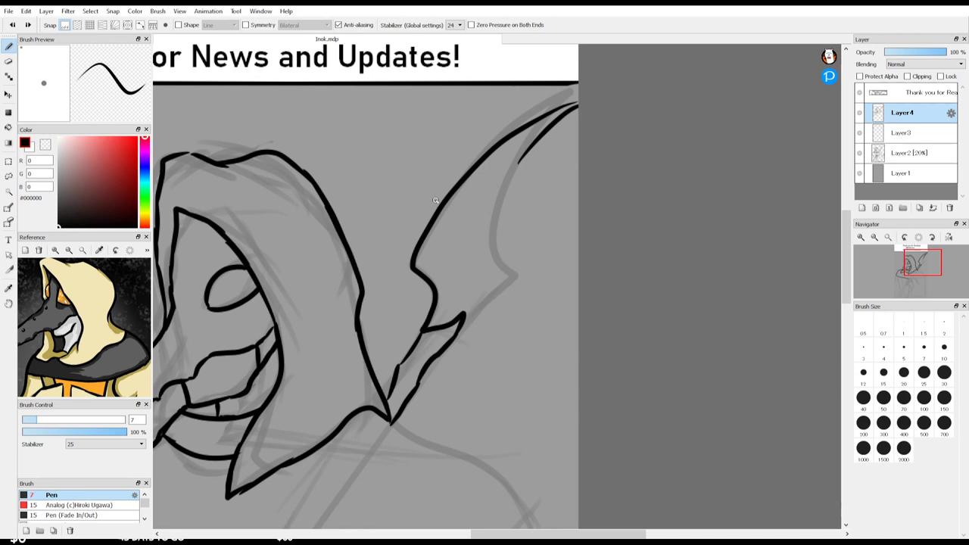
mouse_move(521, 163)
left_mouse_down()
mouse_move(506, 202)
mouse_move(526, 277)
mouse_move(458, 313)
left_mouse_up()
key("ctrl+z")
key("ctrl+z")
Step: Ink the blade's rear edge from the tip down to the pointed barb and back in to the shaft collar
mouse_move(497, 236)
left_mouse_down()
mouse_move(506, 198)
mouse_move(577, 103)
left_mouse_up()
left_click_drag(497, 236, 513, 270)
left_click_drag(465, 318, 520, 265)
key("e")
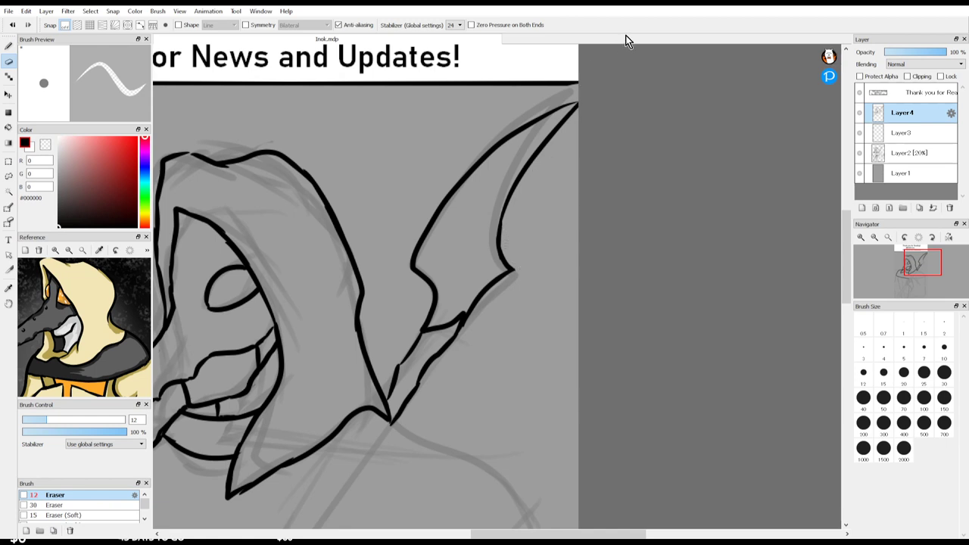
key("space")
mouse_move(454, 286)
left_mouse_down()
mouse_move(505, 241)
mouse_move(585, 96)
left_mouse_up()
key("b")
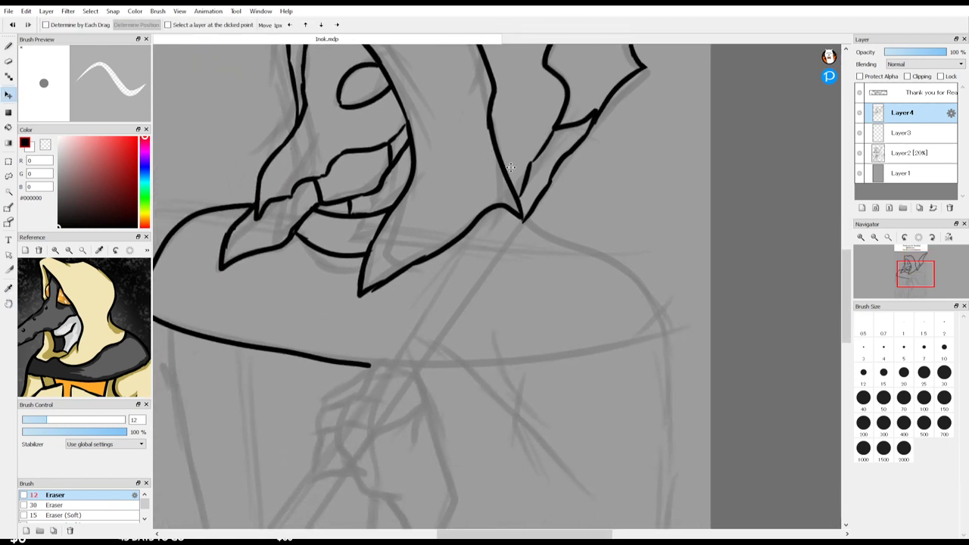
Step: Ink both edges of the polearm's shaft from the hood's rear corner down across the cape towards the hand
mouse_move(528, 165)
left_mouse_down()
mouse_move(483, 242)
mouse_move(424, 310)
left_mouse_up()
left_click_drag(532, 204, 401, 392)
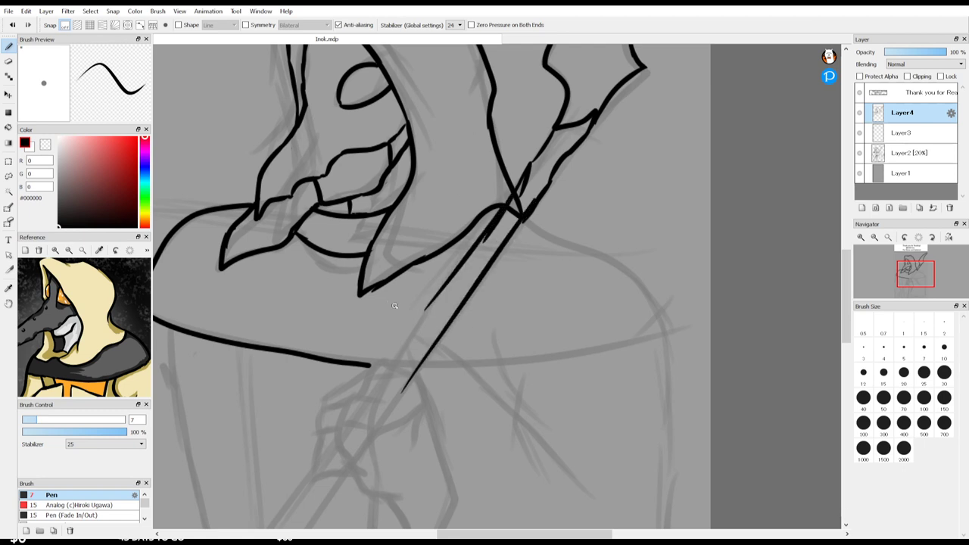
left_click_drag(442, 285, 398, 354)
Step: Erase the hood and shaft lines overlapping at the hood's rear corner and re-ink the shaft's front edge below the collar
key("e")
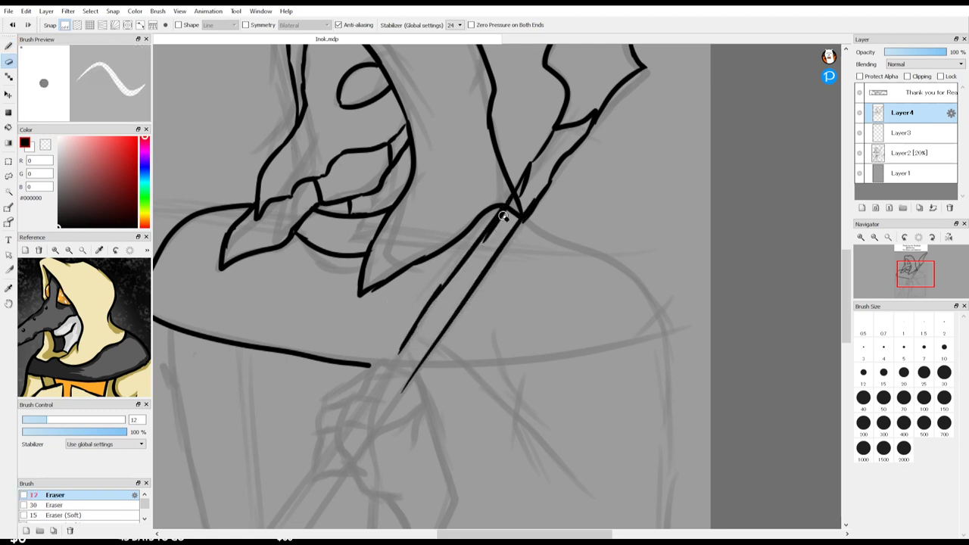
mouse_move(504, 217)
left_mouse_down()
mouse_move(531, 186)
mouse_move(501, 225)
mouse_move(533, 187)
mouse_move(492, 238)
mouse_move(543, 159)
mouse_move(506, 222)
left_mouse_up()
mouse_move(537, 189)
left_mouse_down()
mouse_move(510, 224)
mouse_move(528, 232)
left_mouse_up()
left_click_drag(540, 169, 525, 195)
key("b")
left_click_drag(554, 128, 532, 168)
key("e")
left_click_drag(558, 136, 537, 165)
left_click_drag(547, 208, 521, 234)
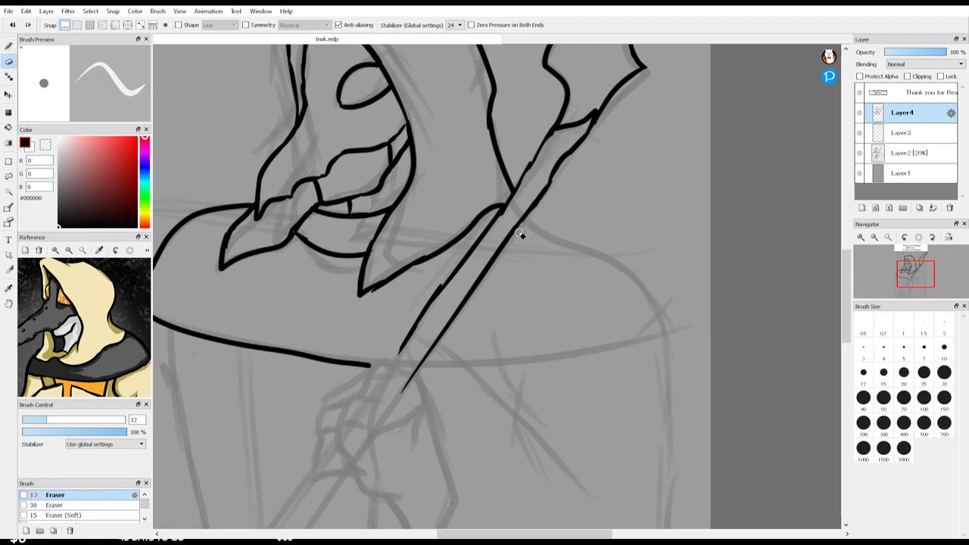
Step: Ink the cape's rear shoulder edge from the shaft to its pointed corner, then its lower hem back to the shaft
key("b")
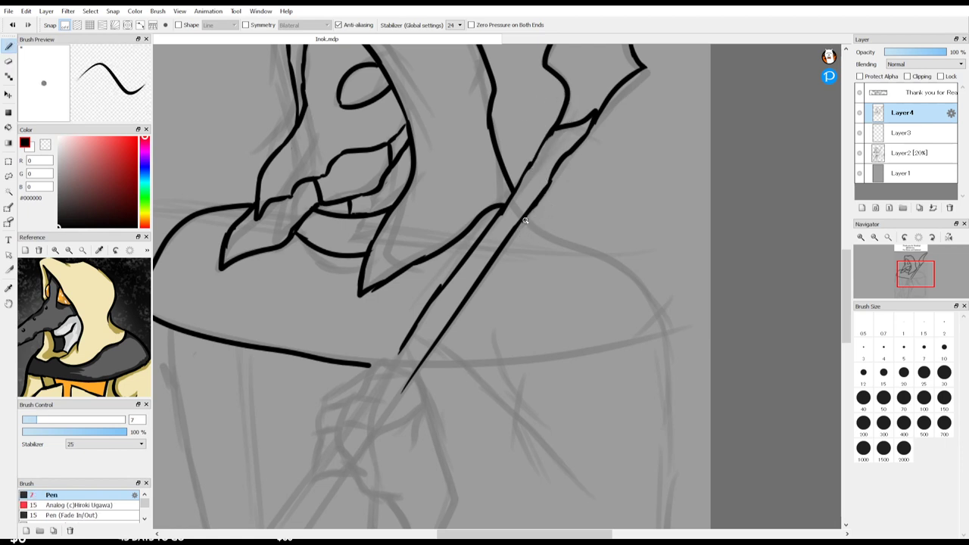
mouse_move(530, 213)
left_mouse_down()
mouse_move(610, 253)
mouse_move(663, 328)
left_mouse_up()
key("Right")
key("Right")
key("Right")
key("Right")
key("Right")
key("Right")
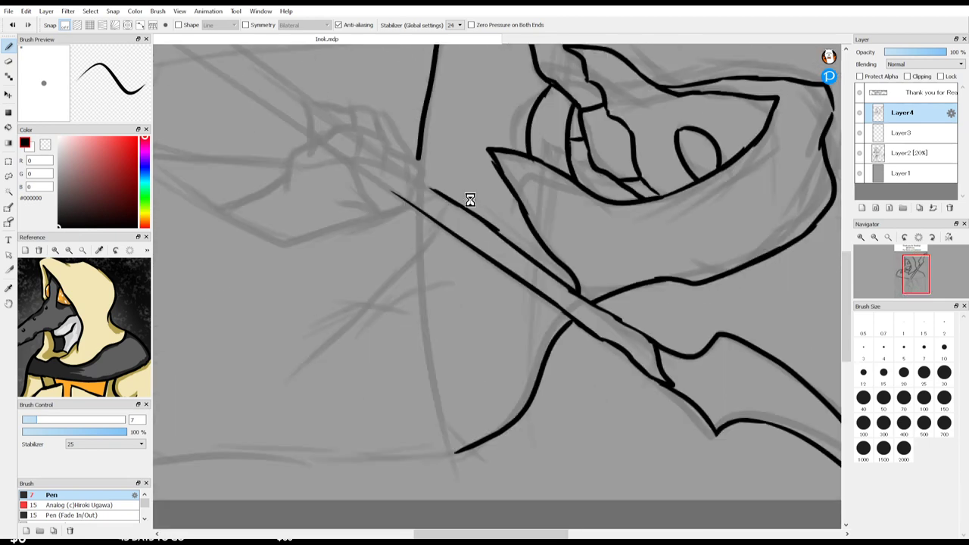
mouse_move(417, 213)
left_mouse_down()
mouse_move(421, 329)
mouse_move(457, 454)
left_mouse_up()
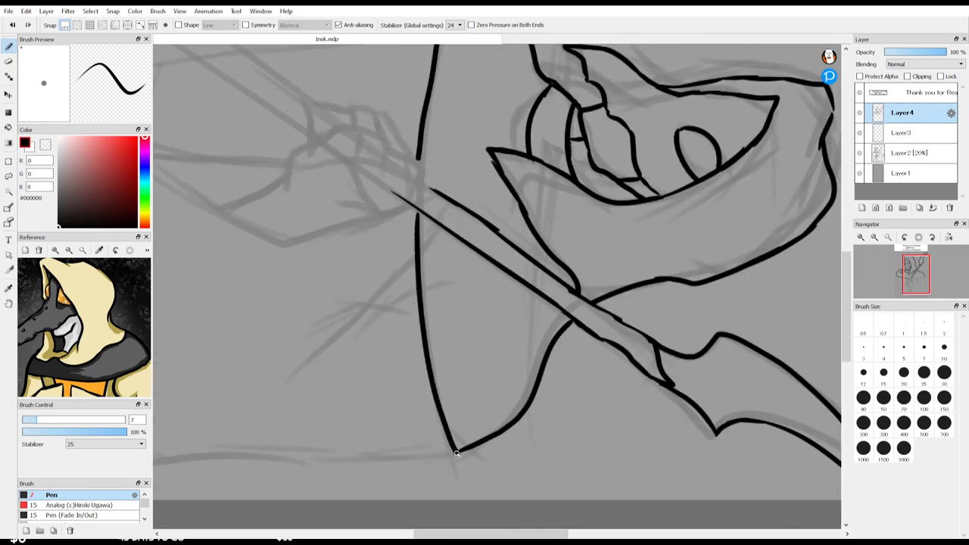
Step: Ink the outline of the hand gripping the shaft, including the knuckles, curled fingers, palm edge, back of the hand and cuff opening
key("Left")
key("Left")
key("Left")
key("Left")
key("Left")
key("Left")
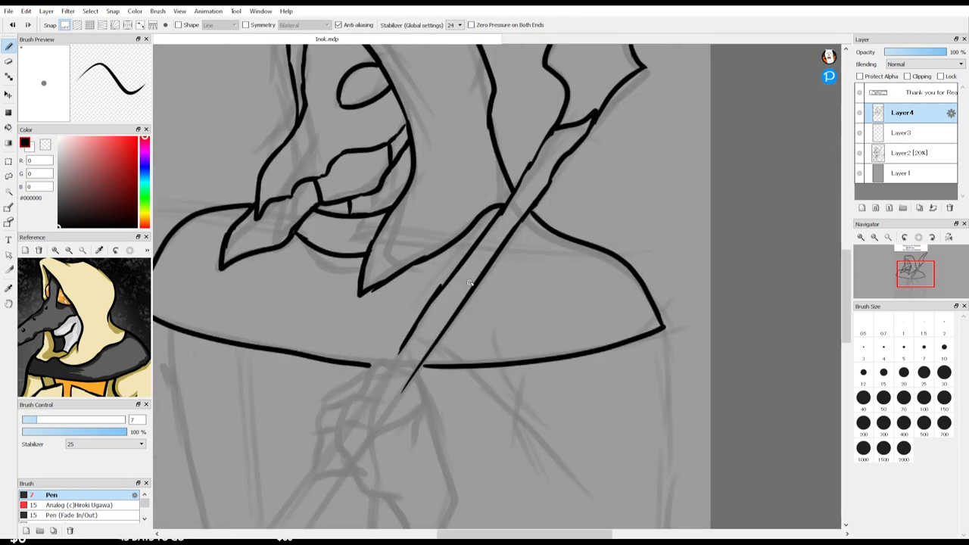
key("space")
left_click_drag(447, 348, 519, 192)
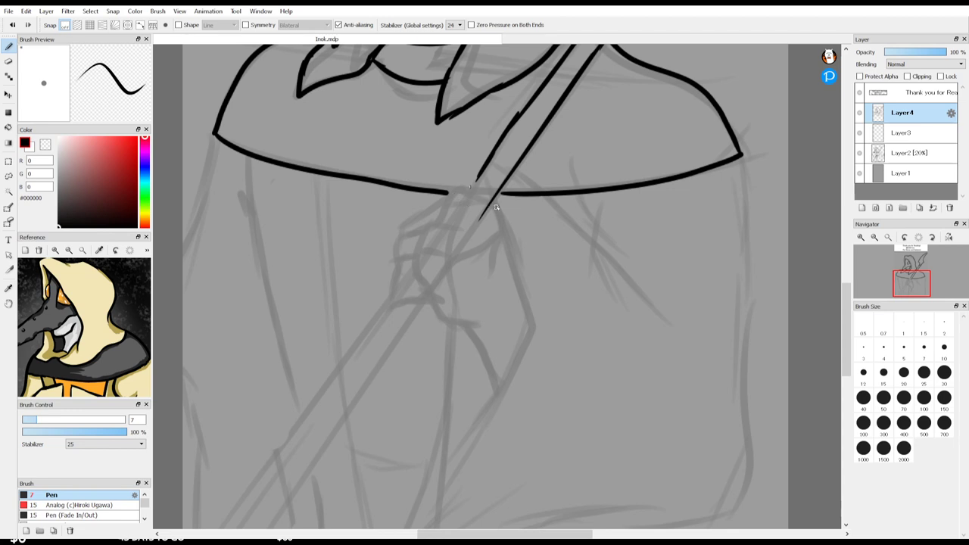
mouse_move(498, 213)
left_mouse_down()
mouse_move(458, 192)
mouse_move(399, 236)
left_mouse_up()
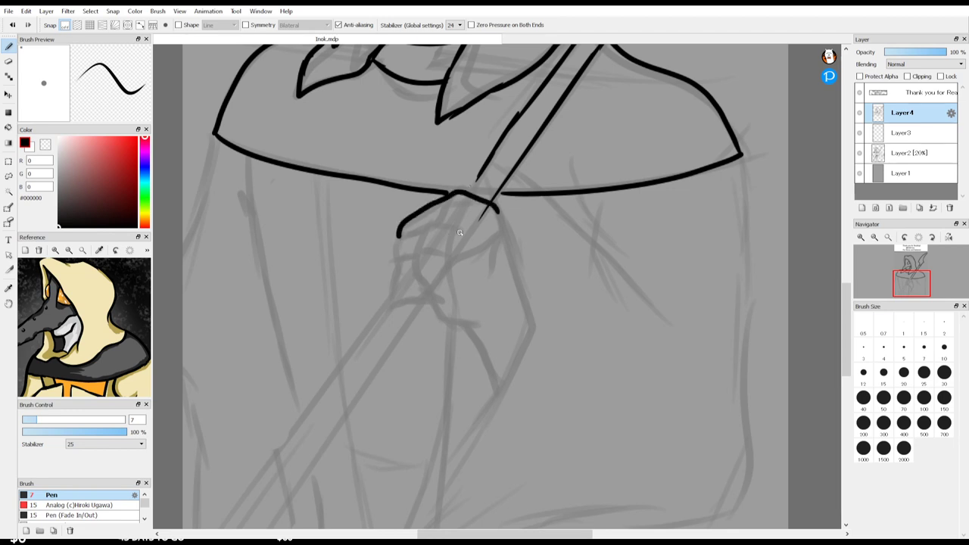
mouse_move(460, 232)
left_mouse_down()
mouse_move(435, 226)
mouse_move(401, 237)
mouse_move(393, 264)
mouse_move(428, 265)
left_mouse_up()
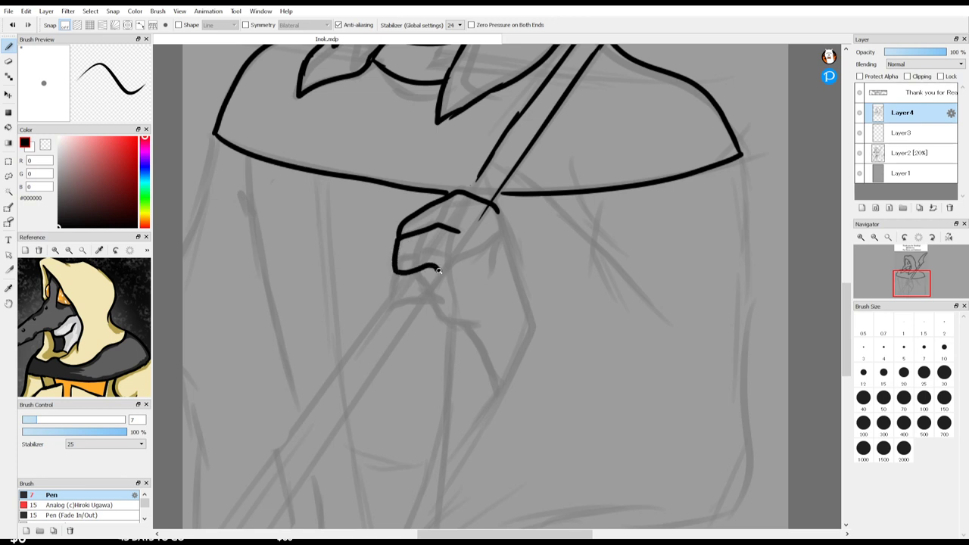
mouse_move(434, 289)
left_mouse_down()
mouse_move(486, 336)
mouse_move(475, 336)
mouse_move(495, 387)
left_mouse_up()
left_click_drag(493, 208, 532, 326)
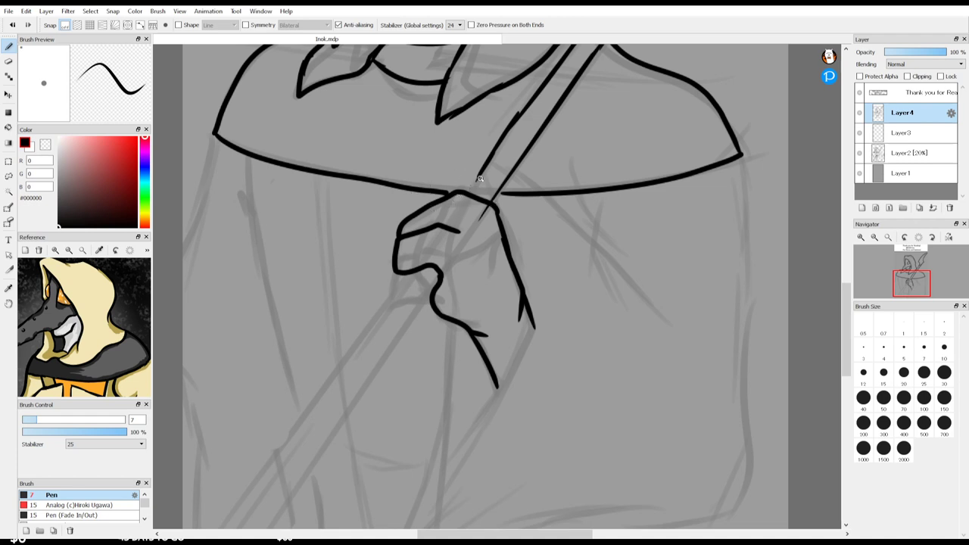
Step: Join the upper shaft to the knuckles and start both shaft edges below the fist, undoing the extra lower-edge stroke
left_click_drag(472, 190, 470, 193)
mouse_move(424, 277)
left_mouse_down()
mouse_move(363, 343)
mouse_move(378, 366)
mouse_move(350, 414)
left_mouse_up()
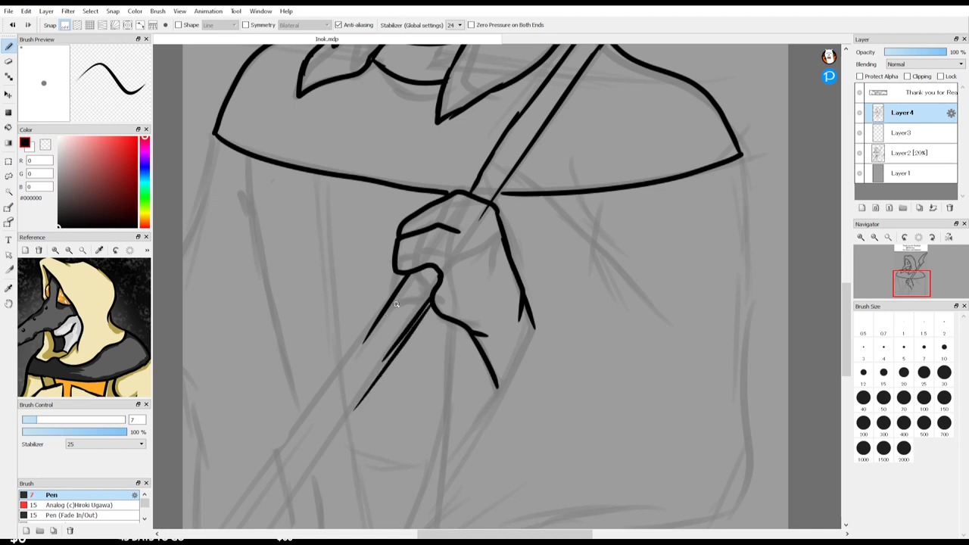
key("ctrl+z")
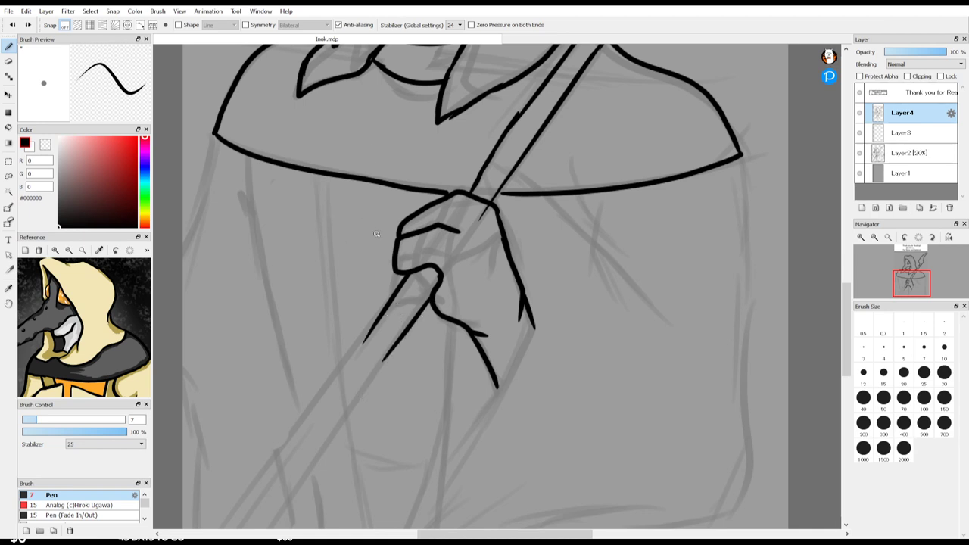
key("space")
left_click_drag(380, 271, 486, 169)
mouse_move(491, 213)
left_mouse_down()
mouse_move(507, 231)
mouse_move(444, 314)
left_mouse_up()
Step: Ink the lower shaft's two edges down to the canvas's bottom edge, erasing and redrawing the straight front edge
key("b")
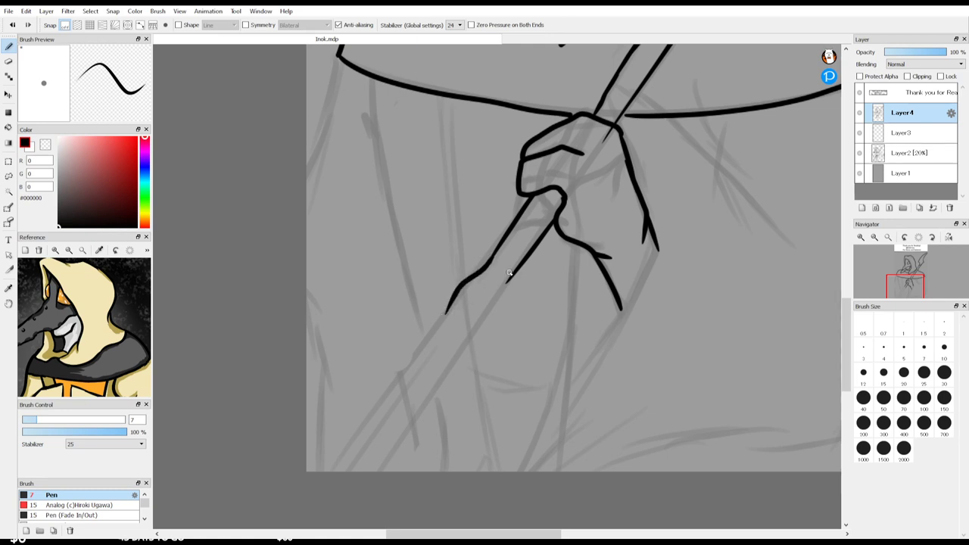
left_click_drag(509, 273, 456, 324)
mouse_move(494, 292)
left_mouse_down()
mouse_move(448, 366)
mouse_move(340, 501)
left_mouse_up()
left_click_drag(447, 312, 283, 536)
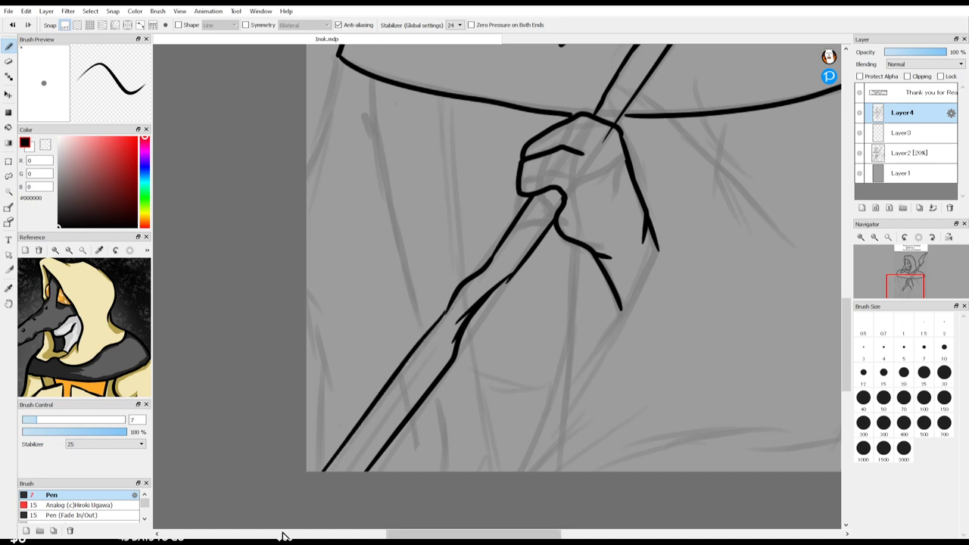
key("e")
mouse_move(434, 324)
left_mouse_down()
mouse_move(311, 474)
mouse_move(378, 392)
mouse_move(388, 398)
mouse_move(326, 470)
mouse_move(422, 361)
mouse_move(334, 454)
mouse_move(419, 351)
mouse_move(308, 464)
mouse_move(340, 447)
left_mouse_up()
key("b")
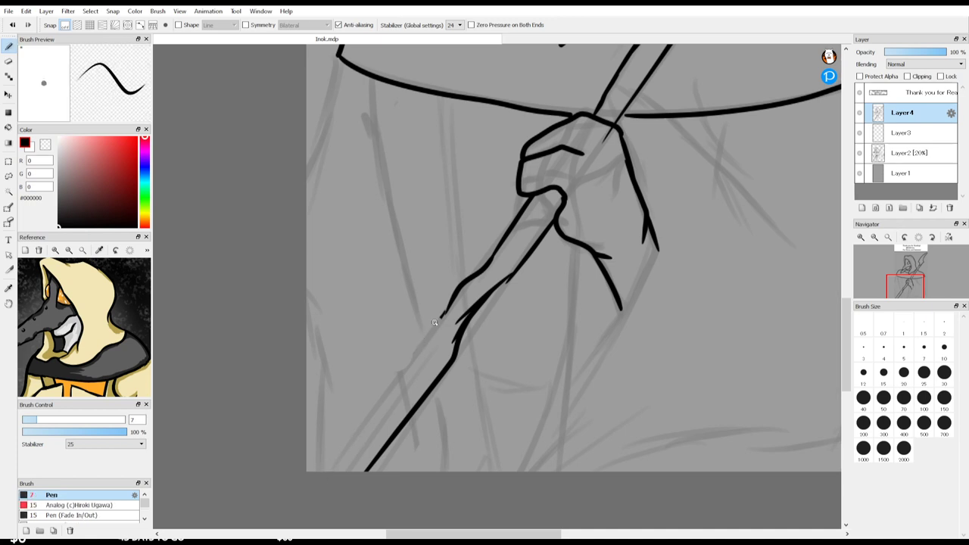
mouse_move(440, 317)
left_mouse_down()
mouse_move(377, 419)
mouse_move(328, 469)
left_mouse_up()
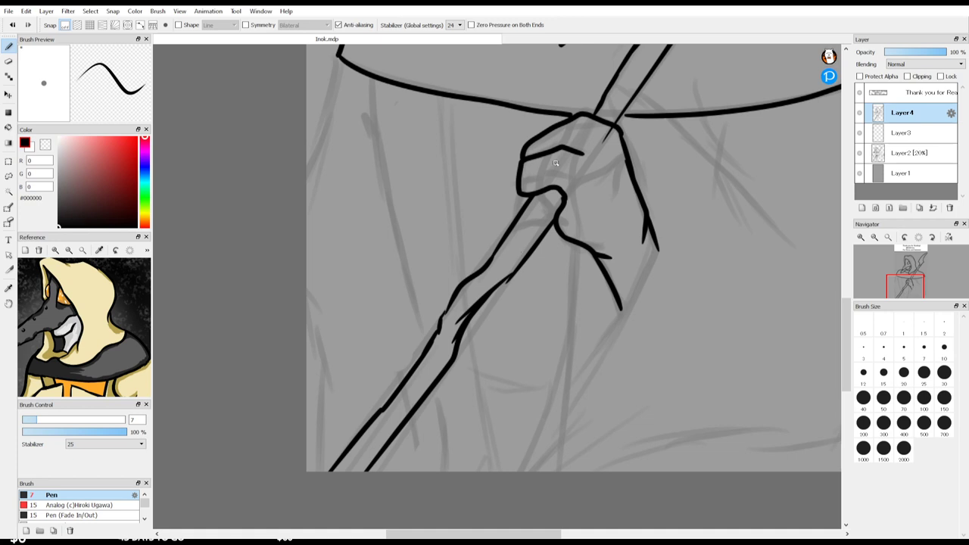
Step: Ink the cloak's outer edge downwards from the cape's rear corner
key("space")
mouse_move(559, 225)
left_mouse_down()
mouse_move(467, 346)
mouse_move(454, 474)
left_mouse_up()
mouse_move(456, 325)
left_mouse_down()
mouse_move(476, 400)
mouse_move(450, 386)
mouse_move(455, 381)
left_mouse_up()
mouse_move(611, 259)
left_mouse_down()
mouse_move(601, 290)
mouse_move(620, 264)
left_mouse_up()
mouse_move(517, 276)
left_mouse_down()
mouse_move(536, 255)
mouse_move(551, 164)
left_mouse_up()
left_click_drag(479, 255, 428, 174)
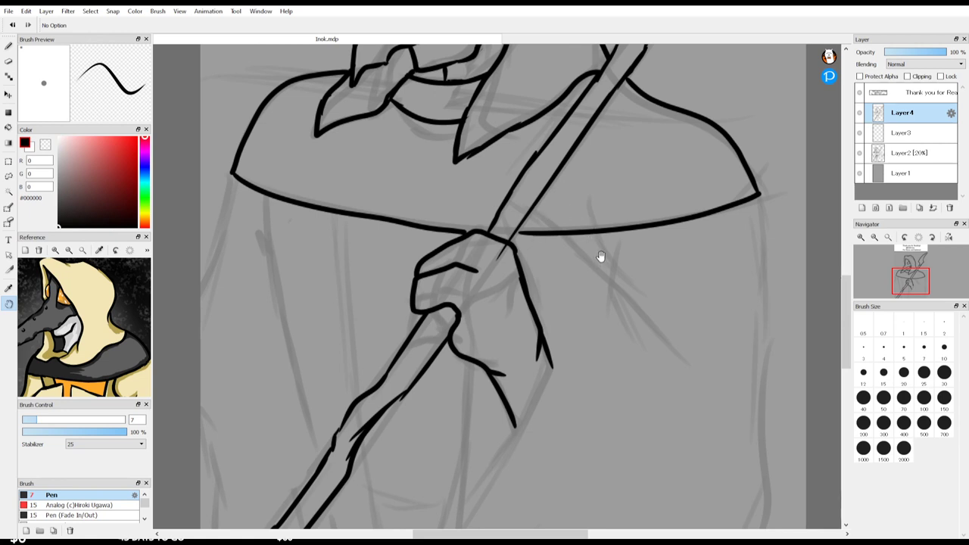
key("b")
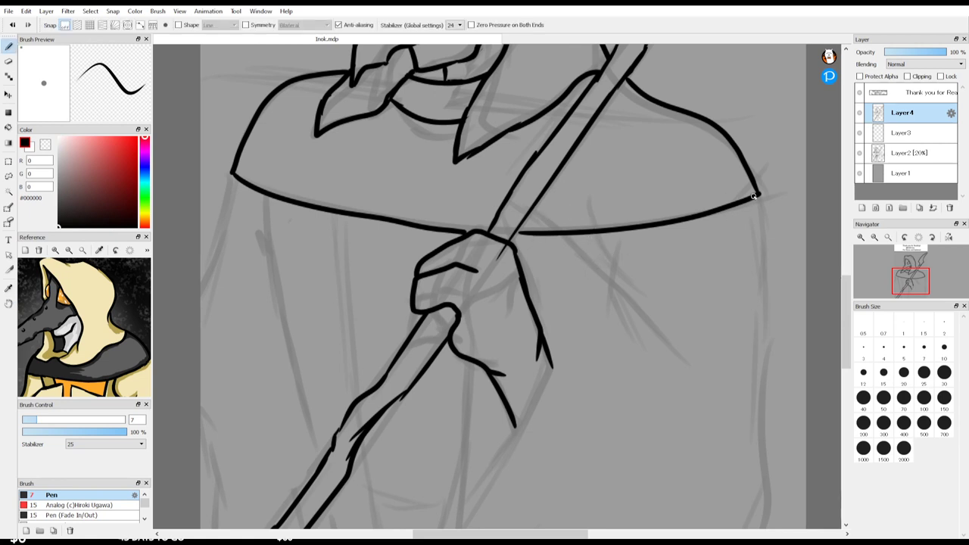
mouse_move(757, 200)
left_mouse_down()
mouse_move(768, 351)
mouse_move(748, 409)
left_mouse_up()
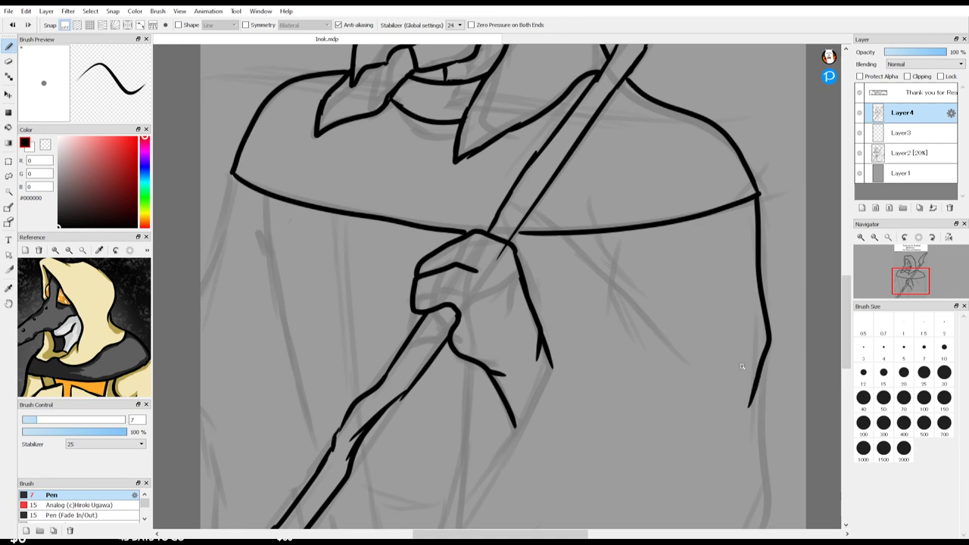
Step: Ink the sleeve's underside and the line below the wrist, and complete the cloak's outer edge and wavy lower hem
left_click_drag(848, 305, 848, 333)
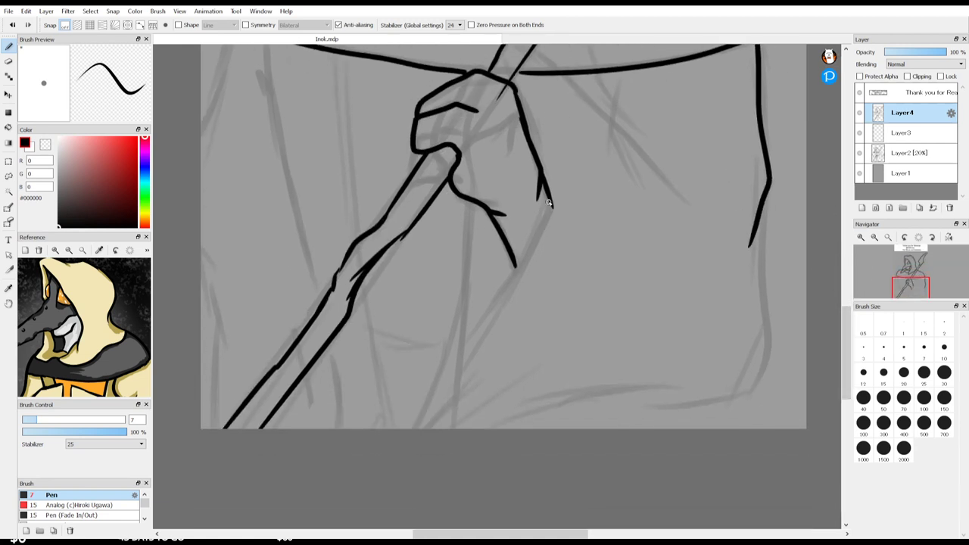
mouse_move(548, 202)
left_mouse_down()
mouse_move(529, 265)
mouse_move(473, 341)
mouse_move(440, 413)
left_mouse_up()
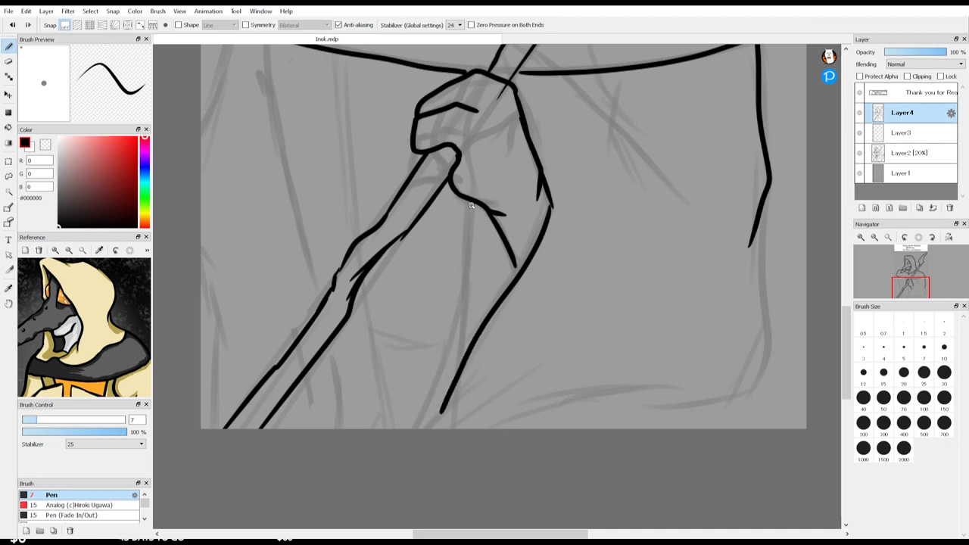
mouse_move(471, 205)
left_mouse_down()
mouse_move(459, 341)
mouse_move(438, 429)
mouse_move(606, 383)
mouse_move(746, 386)
mouse_move(764, 370)
left_mouse_up()
left_click_drag(750, 238, 752, 354)
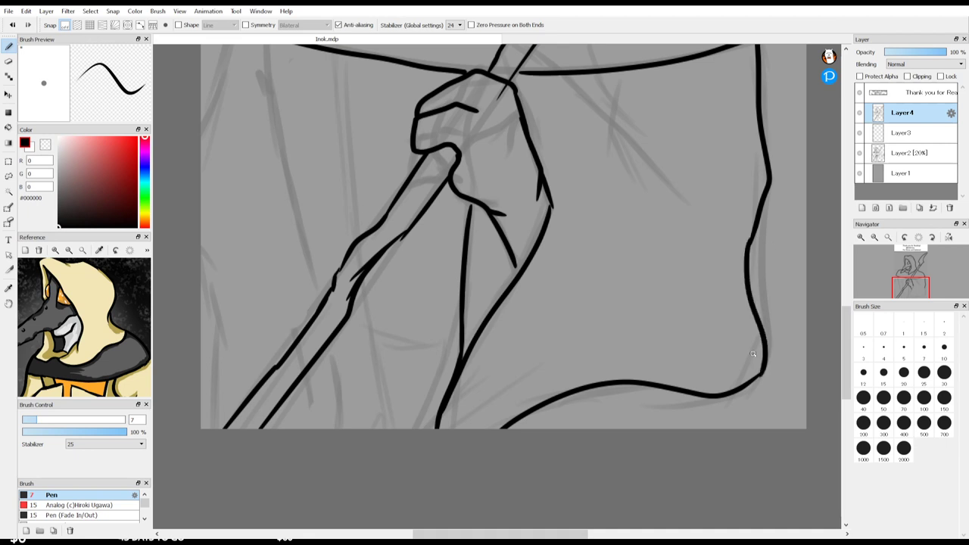
Step: Erase the end of the shaft line that overlaps the back of the hand
key("space")
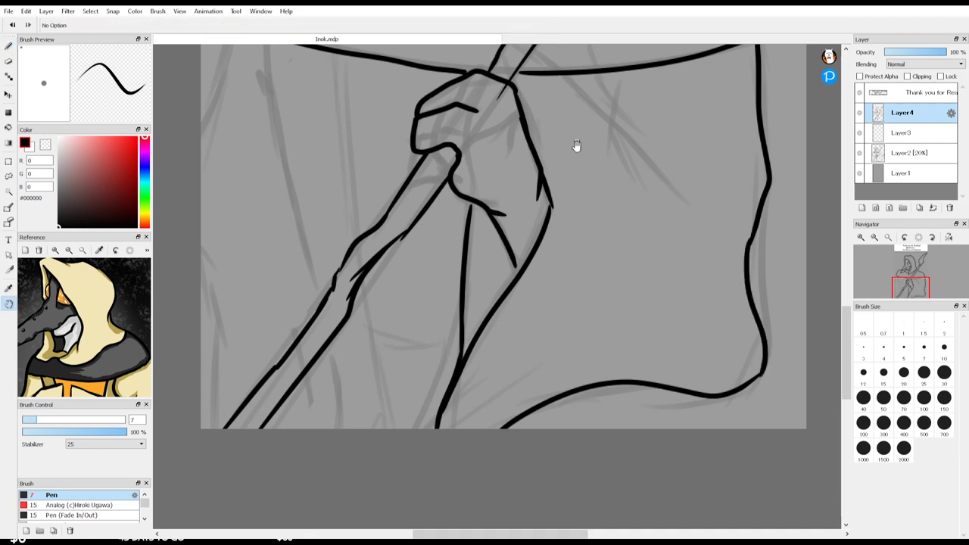
left_click_drag(575, 144, 476, 303)
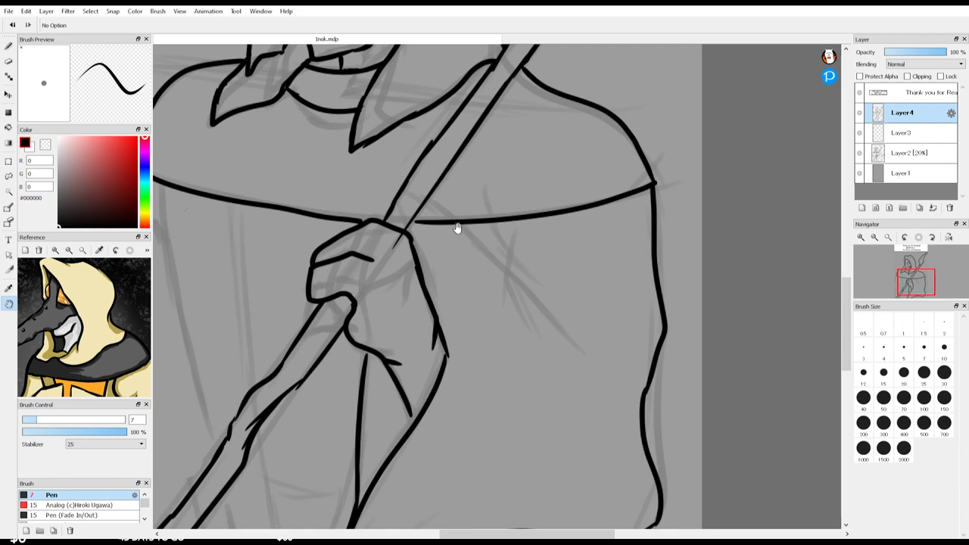
key("e")
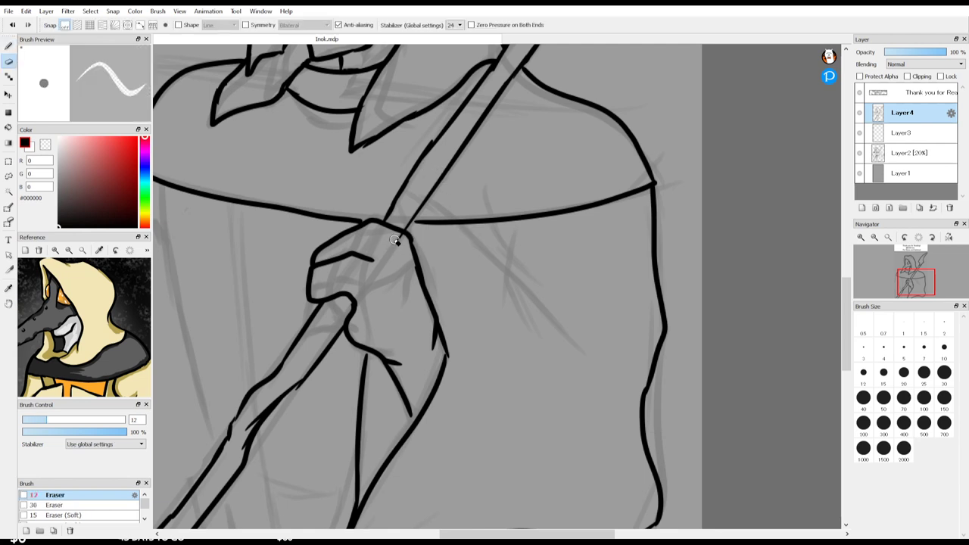
Step: Ink the cloth folds beneath the cape's rear hem and beside the raised forearm
key("p")
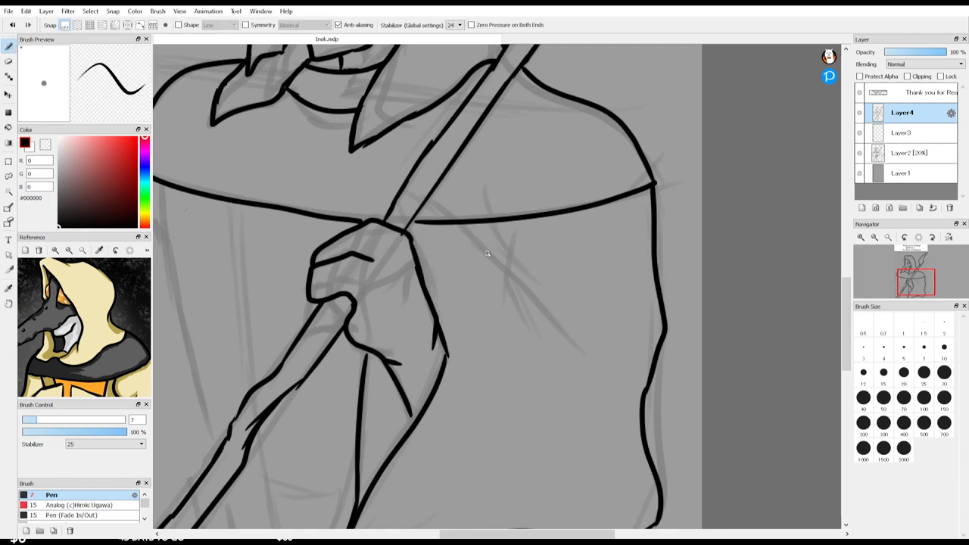
mouse_move(488, 224)
left_mouse_down()
mouse_move(504, 255)
mouse_move(538, 278)
mouse_move(504, 269)
mouse_move(514, 359)
left_mouse_up()
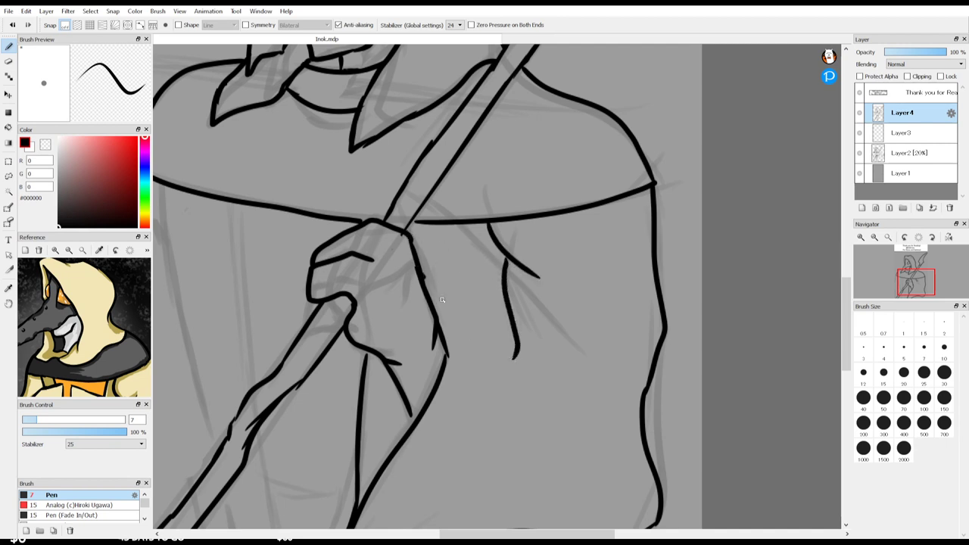
left_click_drag(416, 272, 515, 355)
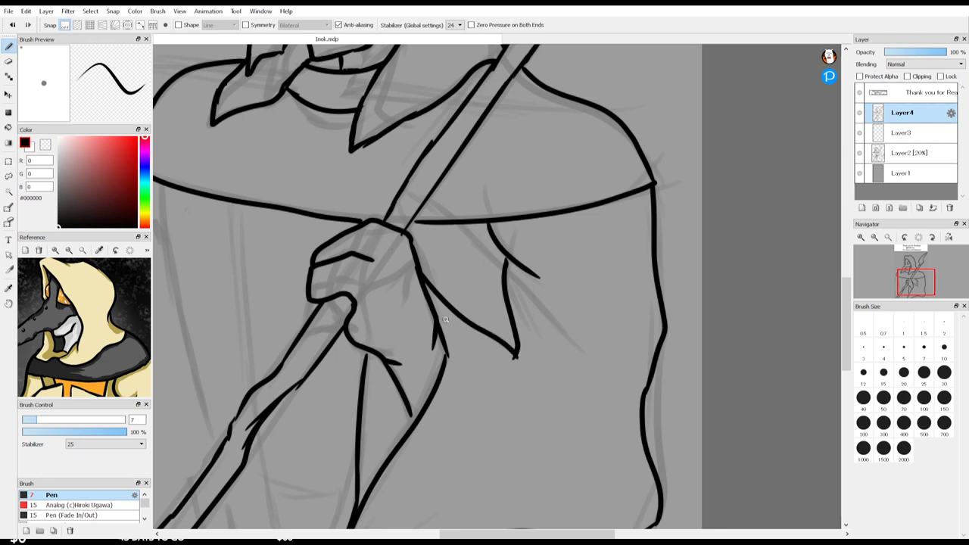
mouse_move(445, 320)
left_mouse_down()
mouse_move(457, 389)
mouse_move(395, 481)
left_mouse_up()
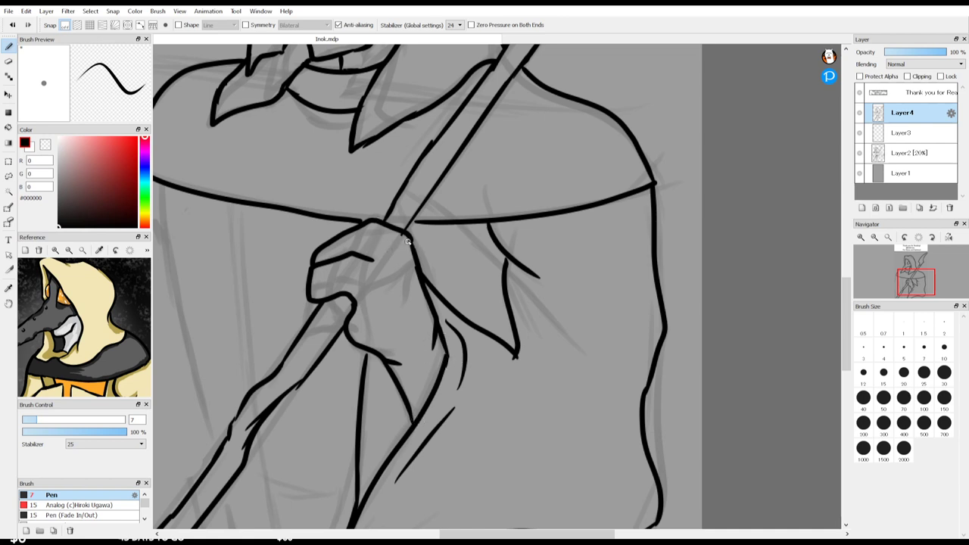
Step: Erase the stray line at the top of the hand and ink the finger divisions, joints and knuckle line on the fist
key("e")
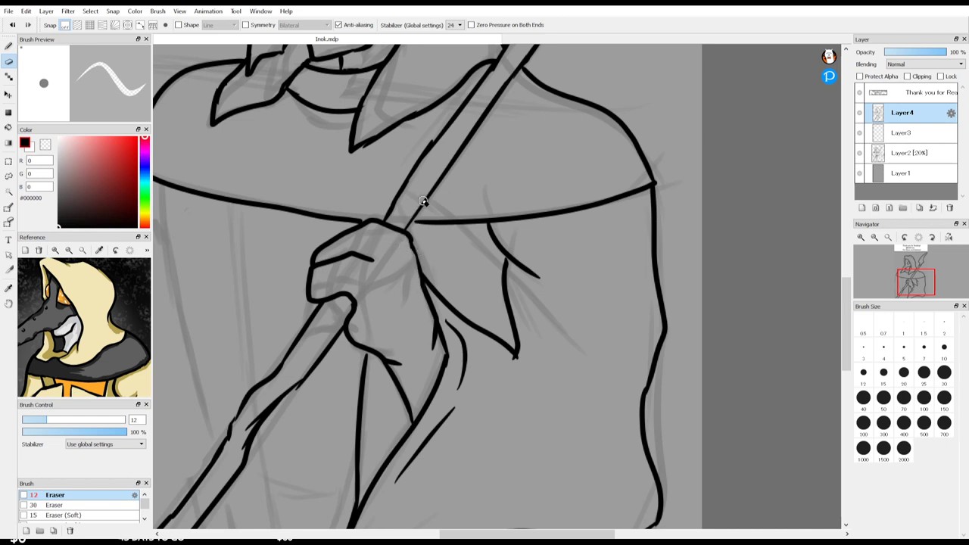
key("space")
mouse_move(394, 271)
left_mouse_down()
mouse_move(467, 285)
mouse_move(414, 277)
mouse_move(403, 310)
left_mouse_up()
key("b")
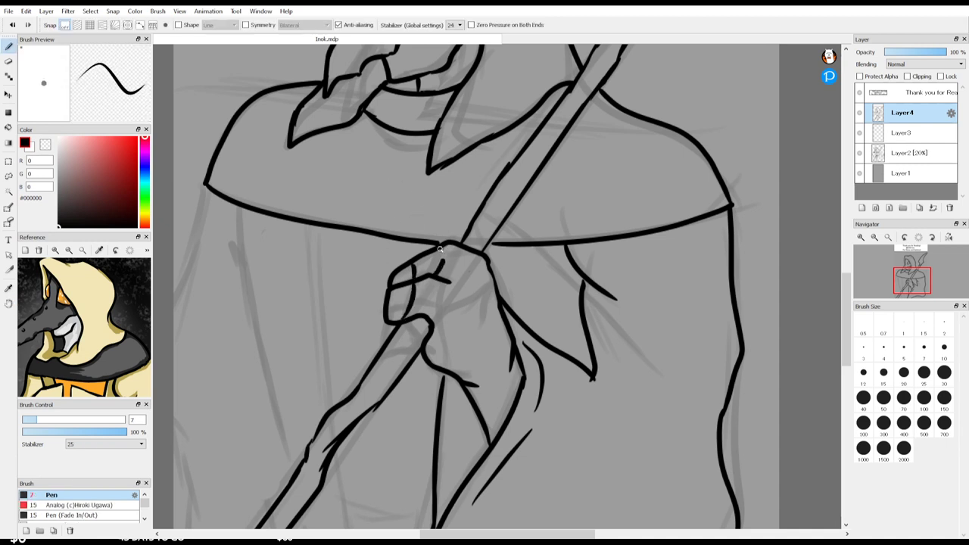
mouse_move(430, 273)
left_mouse_down()
mouse_move(435, 319)
mouse_move(451, 283)
mouse_move(485, 262)
left_mouse_up()
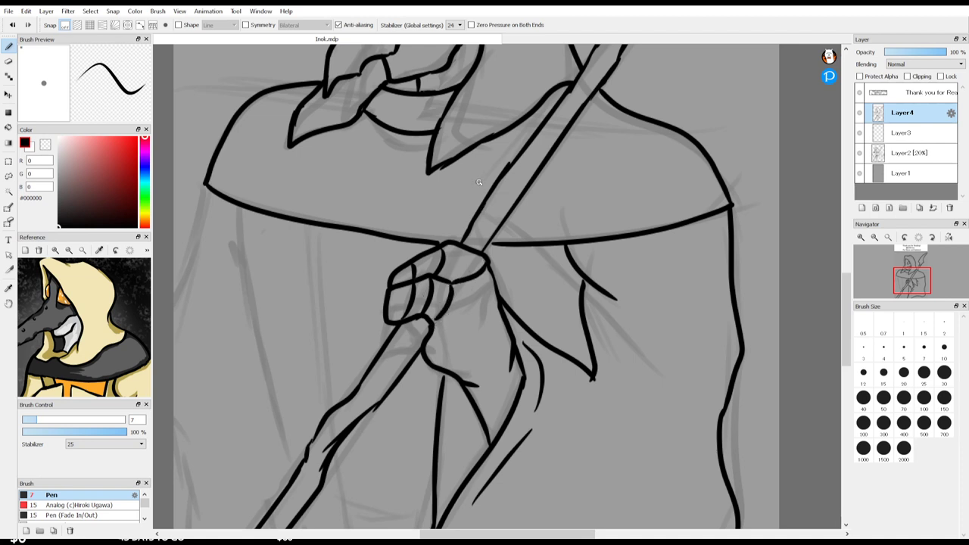
Step: Erase the curved palm edge below the fist and redraw it as a straighter line from the fingers to the cuff
left_click_drag(433, 330, 474, 383)
key("e")
mouse_move(431, 358)
left_mouse_down()
mouse_move(434, 371)
mouse_move(426, 329)
mouse_move(448, 349)
mouse_move(437, 346)
mouse_move(438, 365)
mouse_move(457, 379)
mouse_move(445, 355)
mouse_move(467, 370)
left_mouse_up()
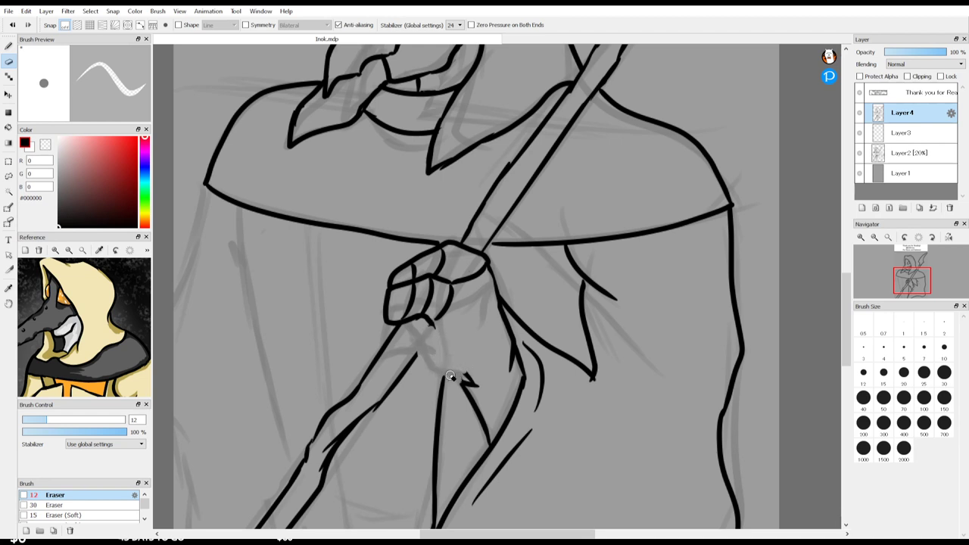
key("b")
mouse_move(431, 319)
left_mouse_down()
mouse_move(460, 379)
mouse_move(477, 376)
left_mouse_up()
key("e")
key("b")
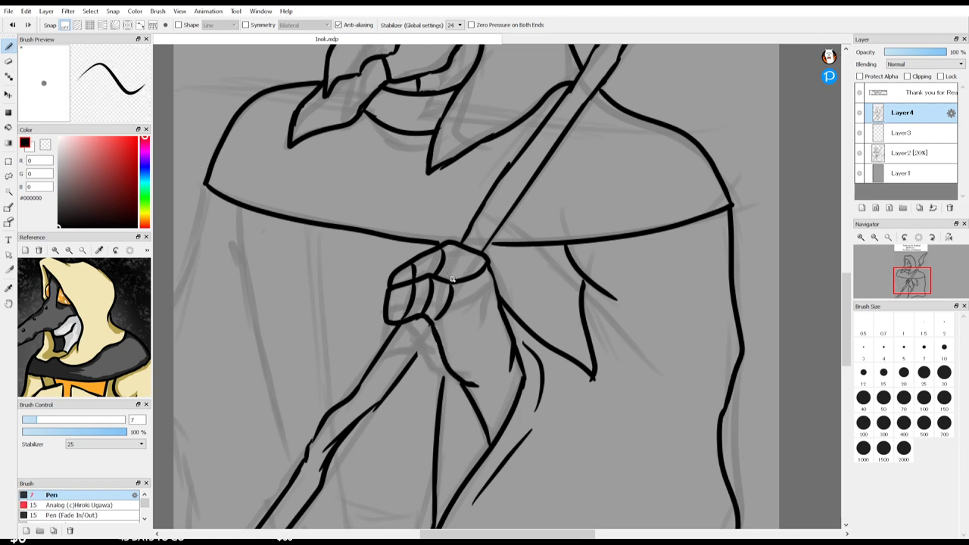
Step: Ink the finger line crossing the top of the fist, extend the shaft edge up to the hand, and tidy the line ends at the cuff
left_click_drag(455, 279, 461, 247)
key("ctrl+z")
left_click_drag(455, 279, 467, 252)
left_click_drag(423, 345, 441, 324)
key("e")
key("b")
left_click_drag(446, 368, 440, 387)
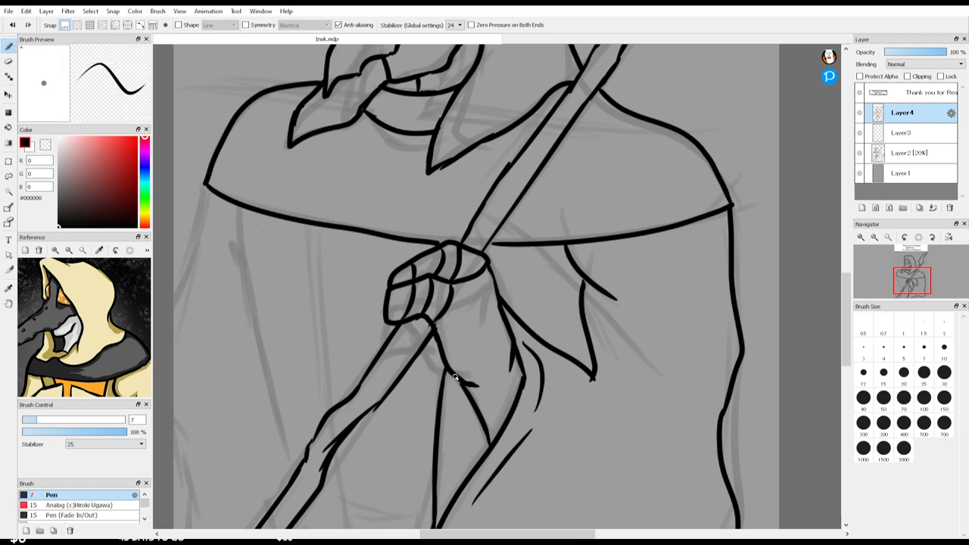
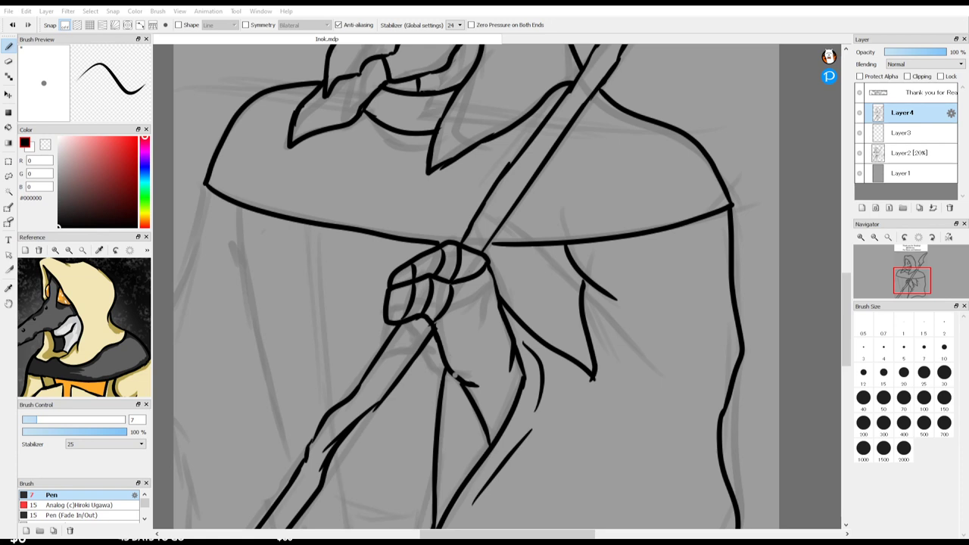
left_click(916, 4)
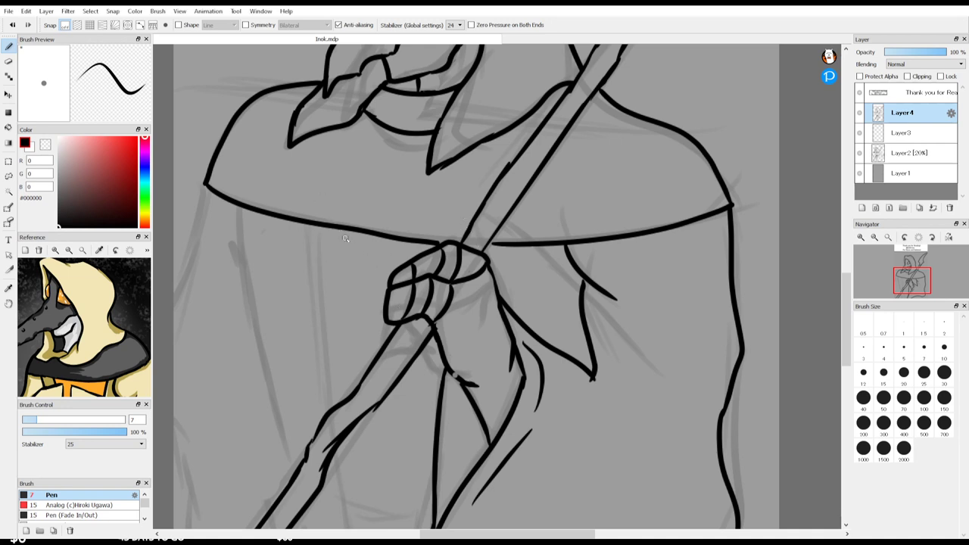
Step: Ink the long torso edges beneath the cape, the outer sleeve edge, and the short folds below the hem
key("space")
mouse_move(333, 274)
left_mouse_down()
mouse_move(413, 260)
mouse_move(461, 275)
mouse_move(434, 279)
mouse_move(392, 229)
mouse_move(396, 152)
mouse_move(400, 318)
mouse_move(419, 290)
mouse_move(418, 267)
mouse_move(404, 280)
mouse_move(371, 279)
mouse_move(432, 495)
left_mouse_up()
left_click_drag(451, 278, 464, 456)
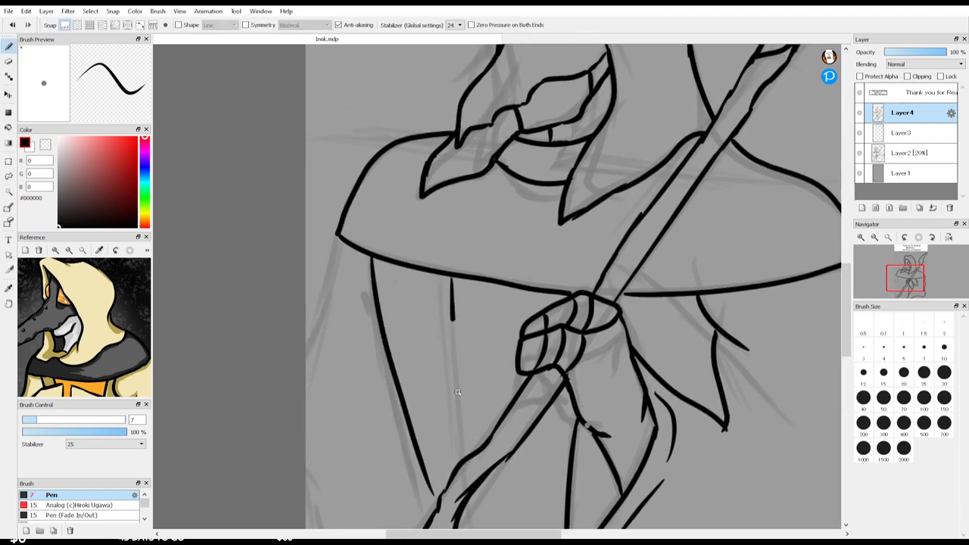
left_click_drag(495, 155, 503, 163)
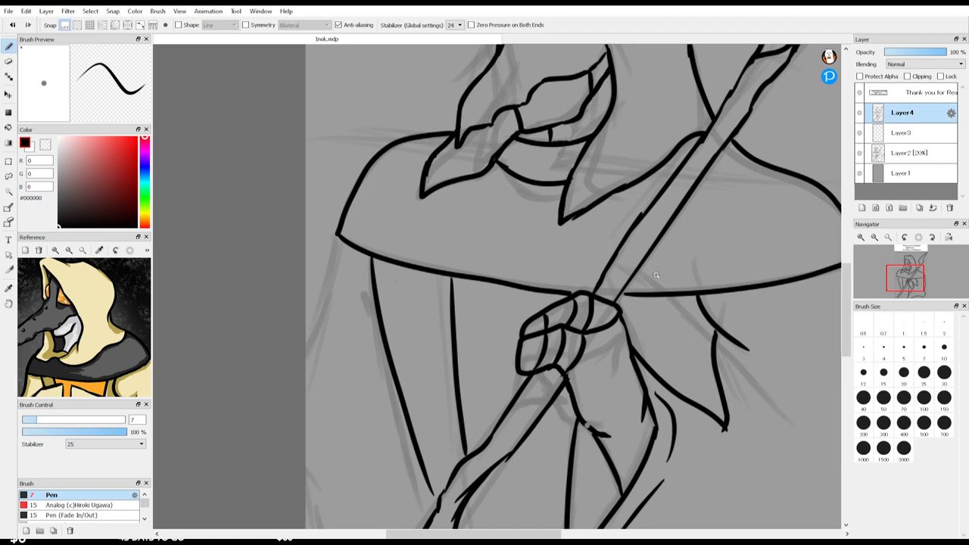
left_click_drag(666, 296, 660, 371)
mouse_move(336, 237)
left_mouse_down()
mouse_move(328, 303)
mouse_move(290, 382)
left_mouse_up()
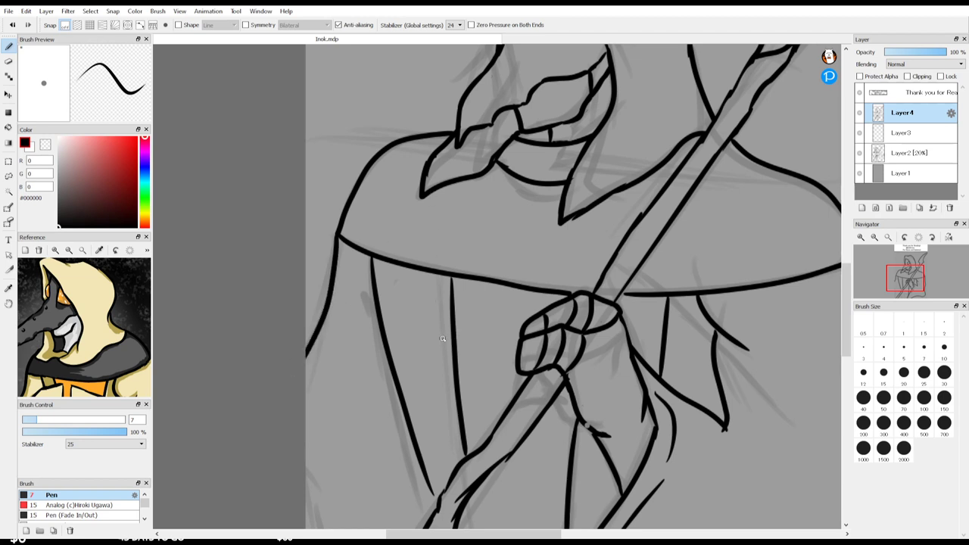
mouse_move(380, 337)
left_mouse_down()
mouse_move(360, 301)
mouse_move(413, 302)
mouse_move(425, 115)
mouse_move(413, 103)
left_mouse_up()
Step: Ink the belt's upper and lower edges beside the shaft, with a short torso line above it and a cloth line below it
key("space")
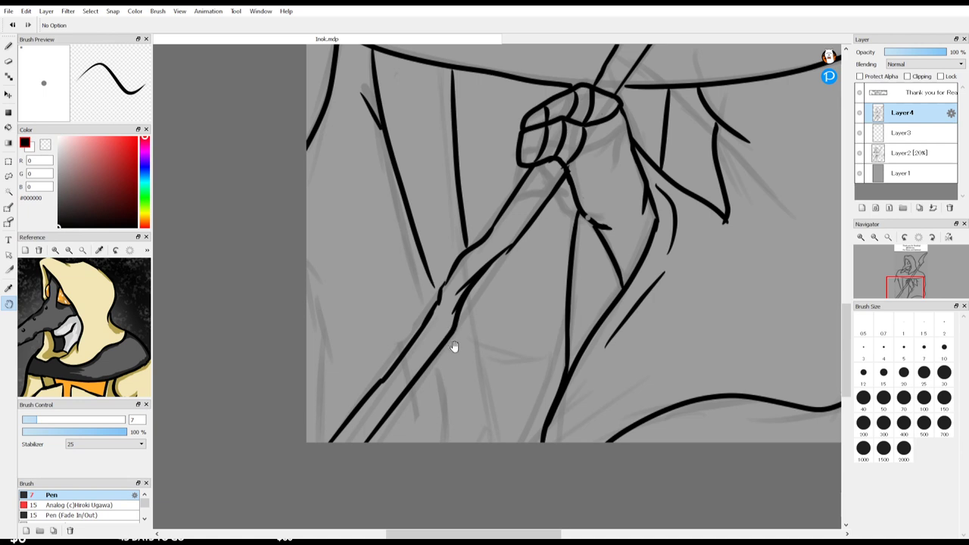
left_click_drag(468, 292, 470, 345)
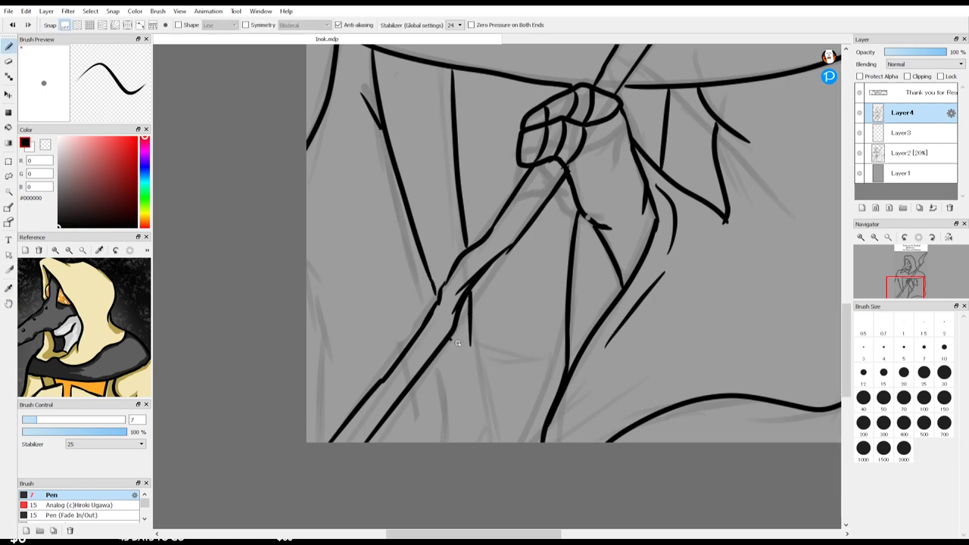
mouse_move(470, 338)
left_mouse_down()
mouse_move(448, 345)
mouse_move(489, 383)
mouse_move(534, 382)
mouse_move(542, 355)
mouse_move(569, 354)
left_mouse_up()
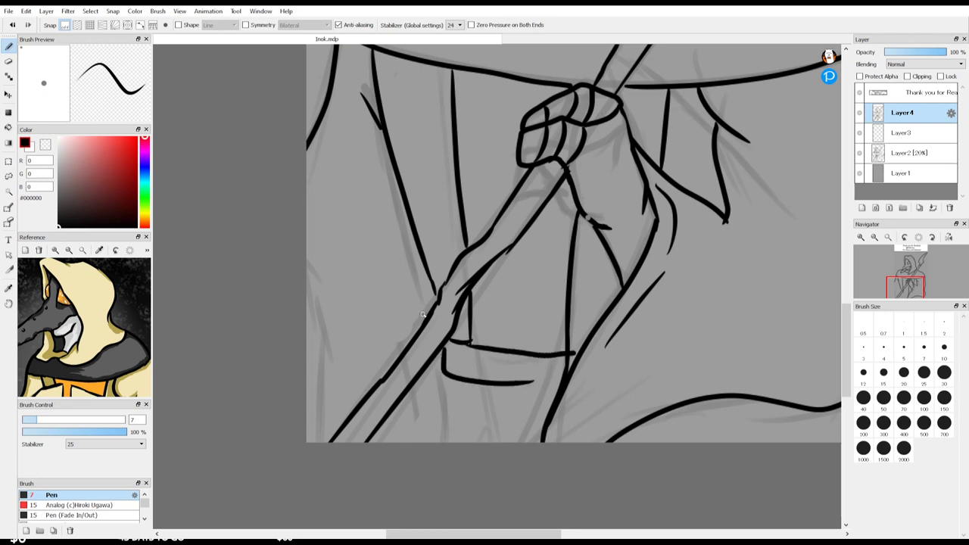
left_click_drag(526, 387, 561, 379)
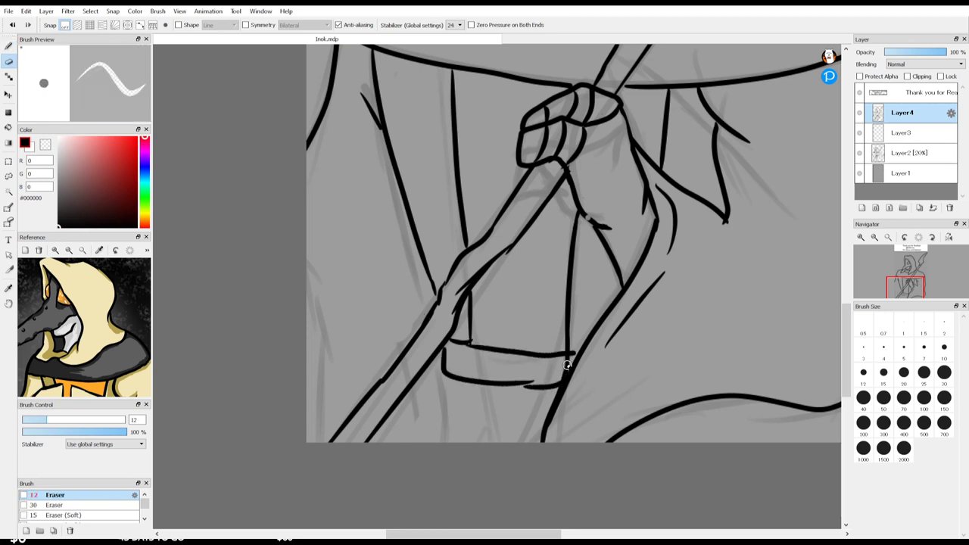
key("e")
key("p")
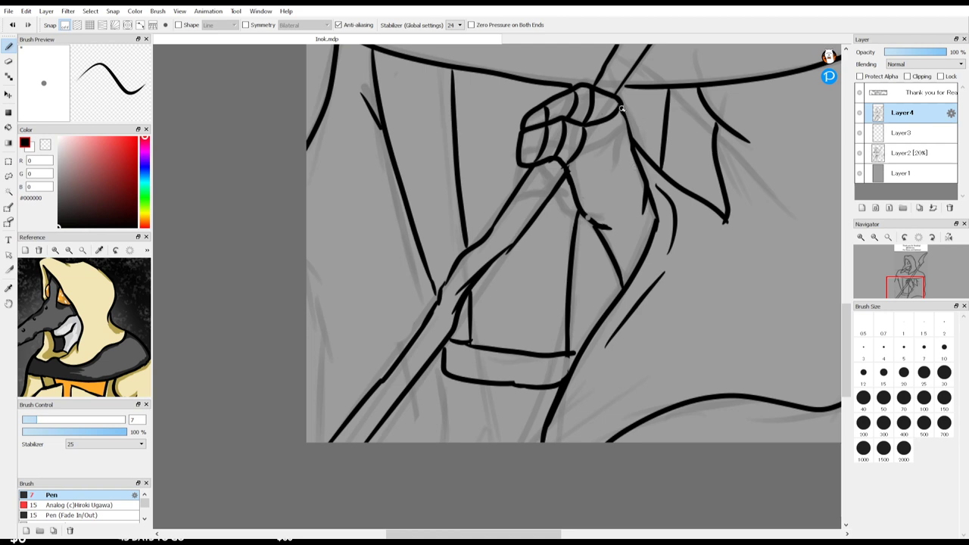
left_click_drag(471, 386, 483, 446)
Step: Erase the long vertical torso line between the cuff and the belt
key("space")
left_click_drag(642, 158, 581, 274)
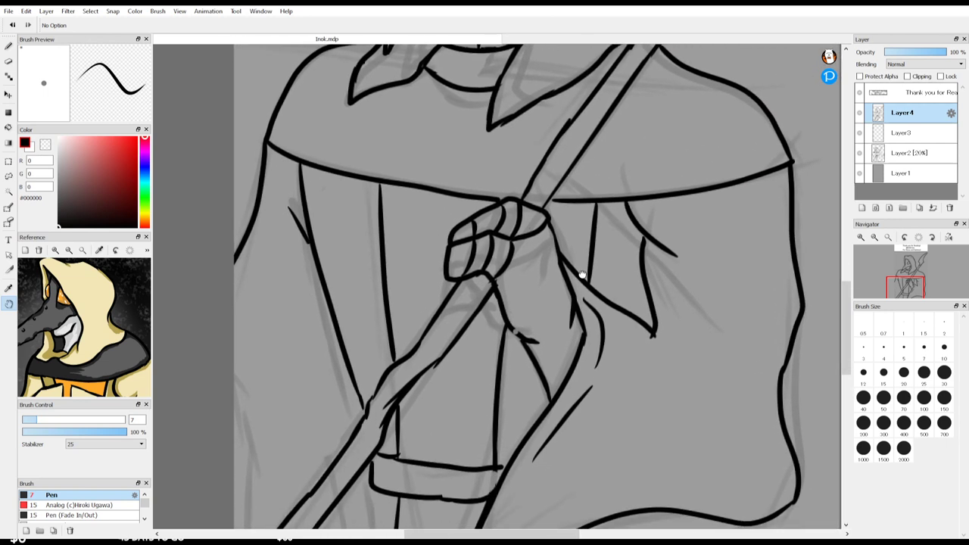
key("e")
mouse_move(508, 363)
left_mouse_down()
mouse_move(499, 332)
mouse_move(496, 476)
left_mouse_up()
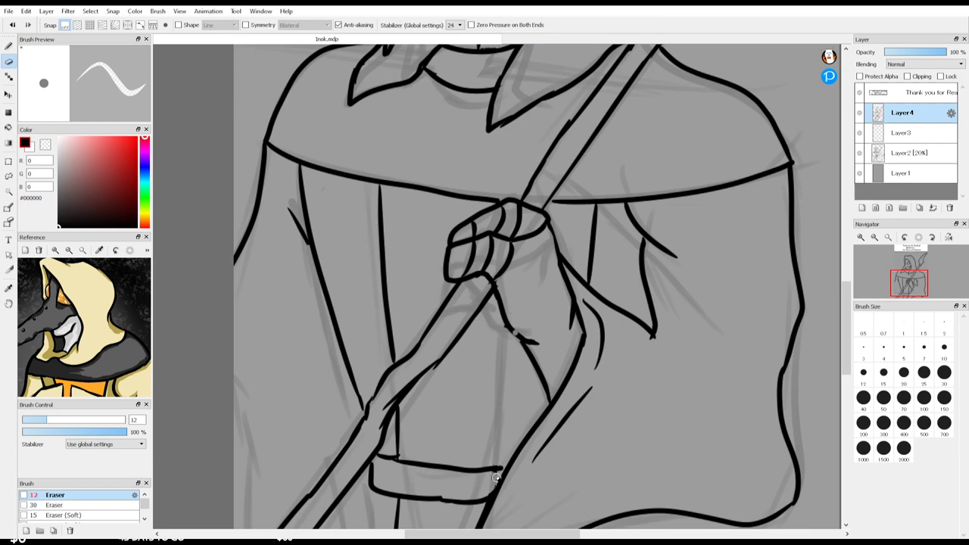
Step: Ink the cloth edge below the belt and the cloak's outer edge along the canvas border, undoing the extra line beside the shaft
key("space")
mouse_move(528, 281)
left_mouse_down()
mouse_move(504, 452)
mouse_move(487, 428)
mouse_move(492, 331)
mouse_move(507, 251)
mouse_move(529, 190)
mouse_move(554, 162)
left_mouse_up()
key("b")
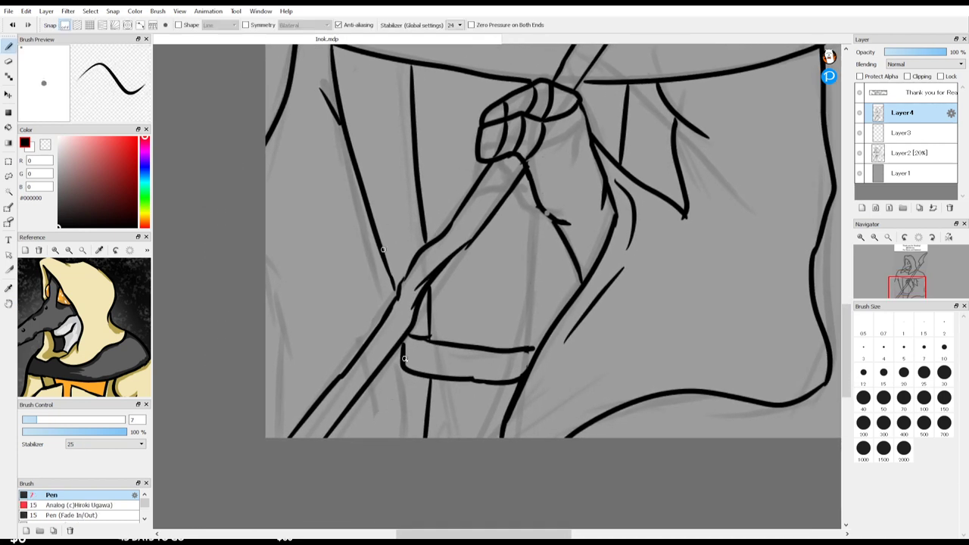
left_click_drag(404, 359, 402, 438)
left_click_drag(265, 266, 285, 344)
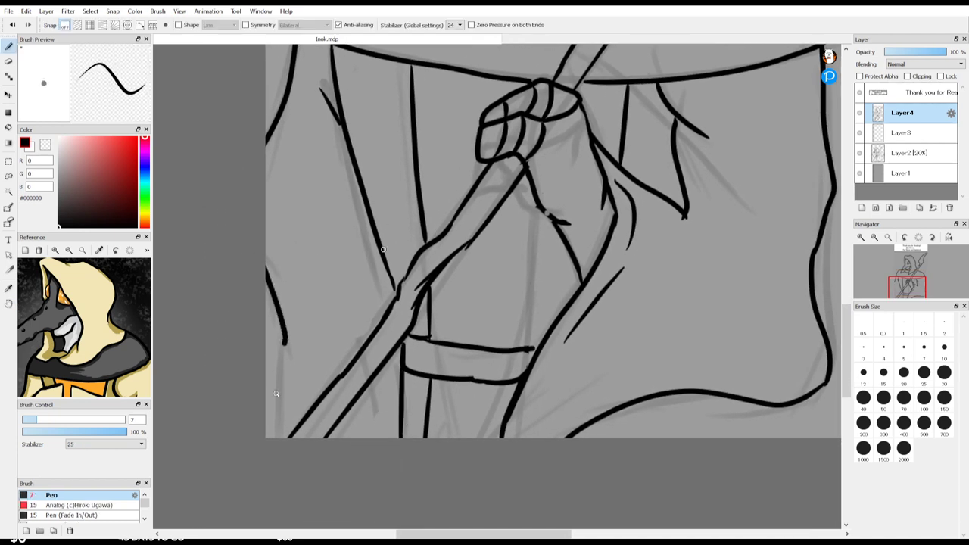
left_click_drag(276, 393, 267, 458)
left_click_drag(399, 365, 337, 442)
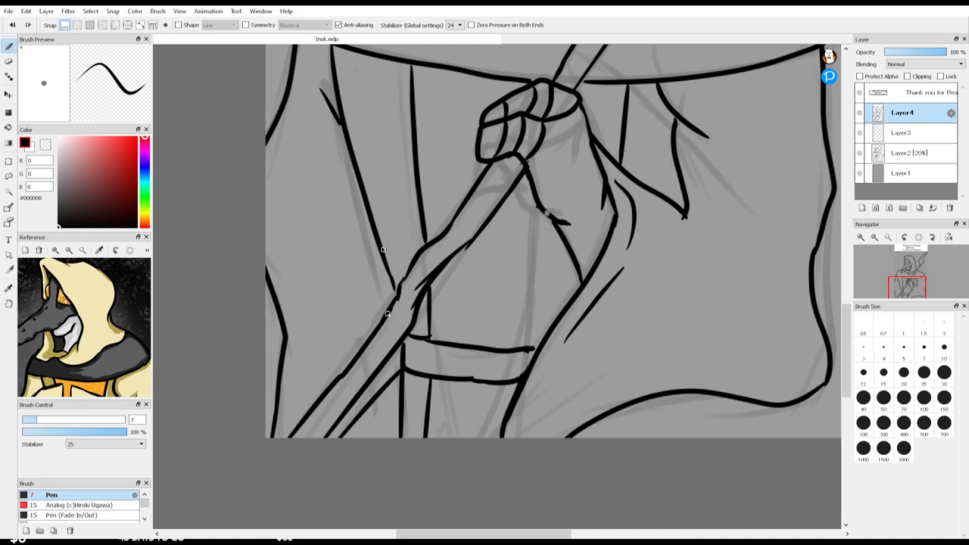
key("ctrl+z")
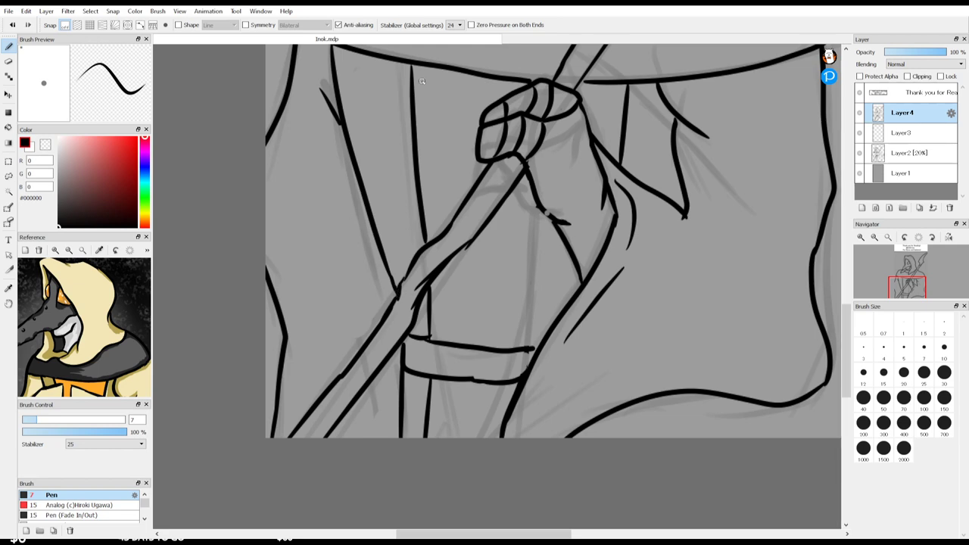
Step: Examine the whole figure's line art for areas that still need inking
key("space")
mouse_move(463, 190)
left_mouse_down()
mouse_move(480, 352)
mouse_move(459, 252)
mouse_move(452, 402)
mouse_move(424, 383)
mouse_move(419, 350)
left_mouse_up()
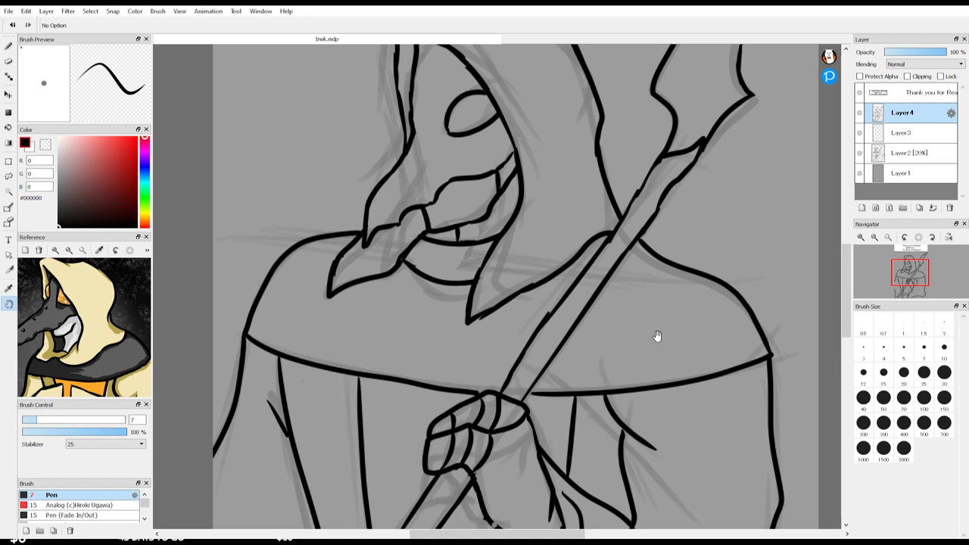
scroll(657, 335, "down", 3)
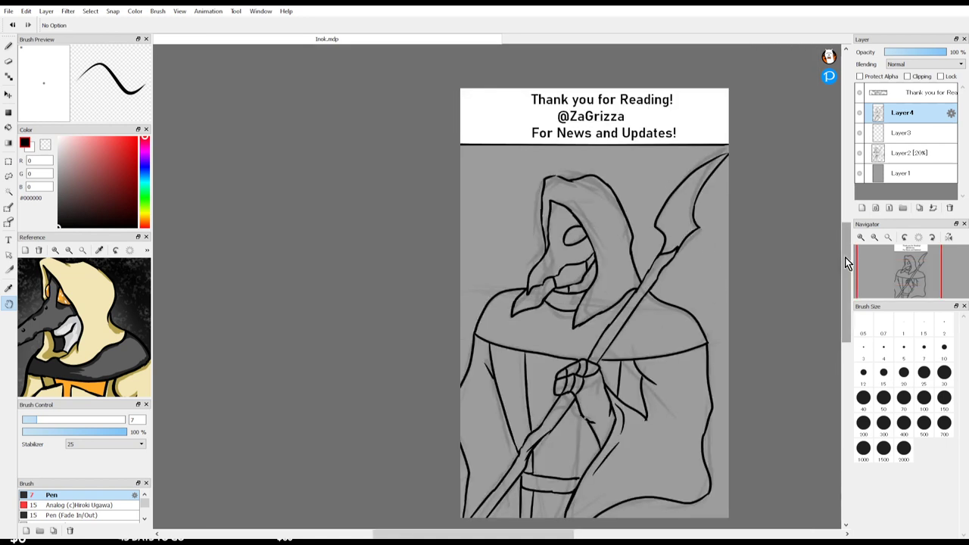
scroll(846, 262, "down", 3)
scroll(764, 240, "up", 3)
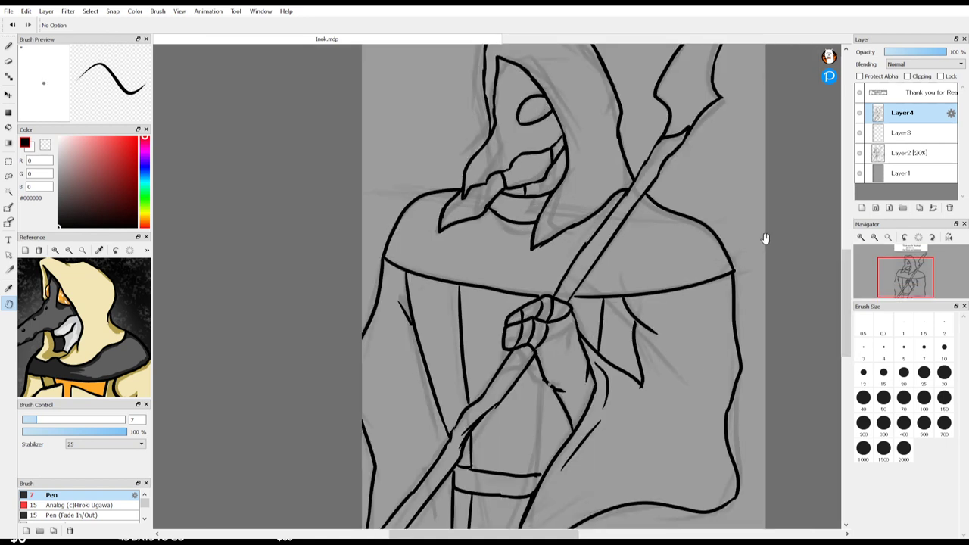
scroll(765, 238, "down", 2)
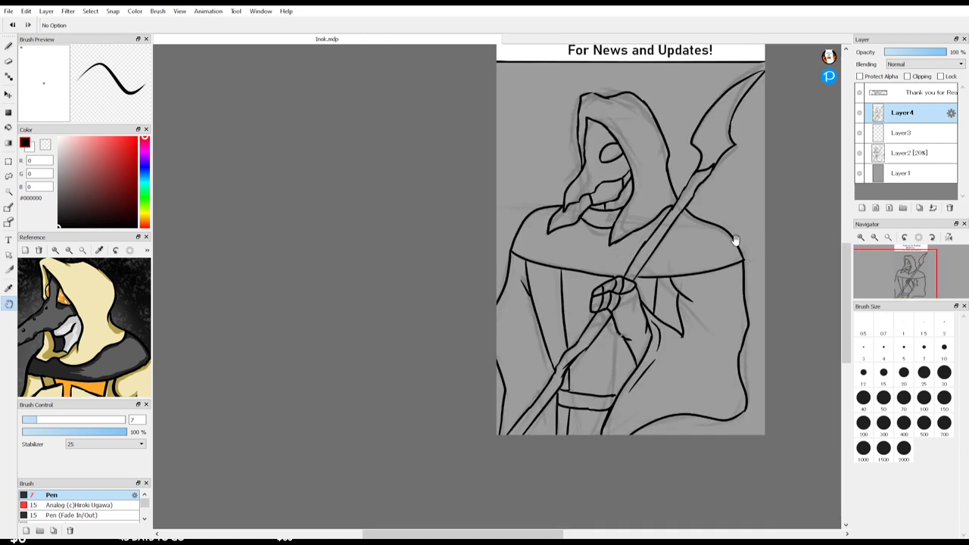
scroll(735, 240, "up", 2)
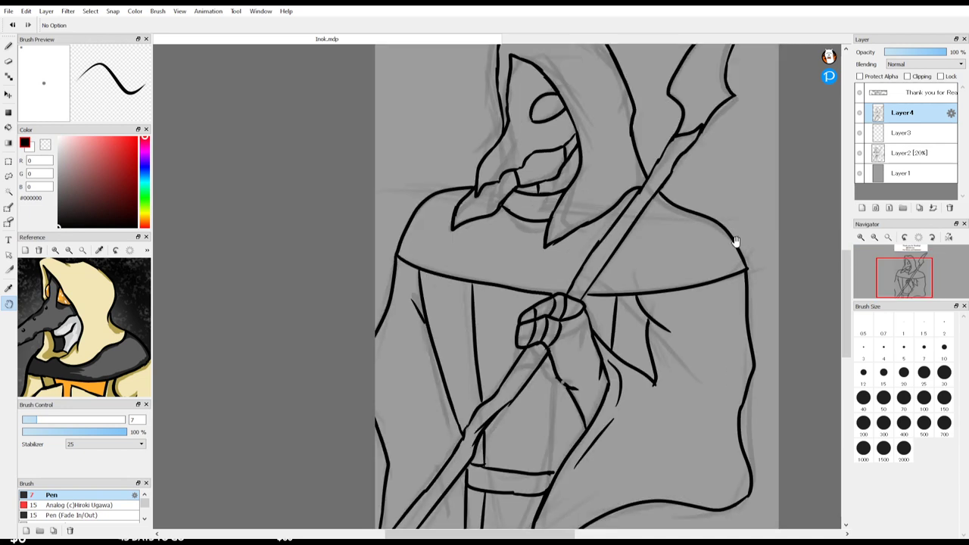
Step: Try fold lines on the pointed cloth behind the arm and below the cloak's lower hem
key("b")
left_click_drag(636, 355, 629, 365)
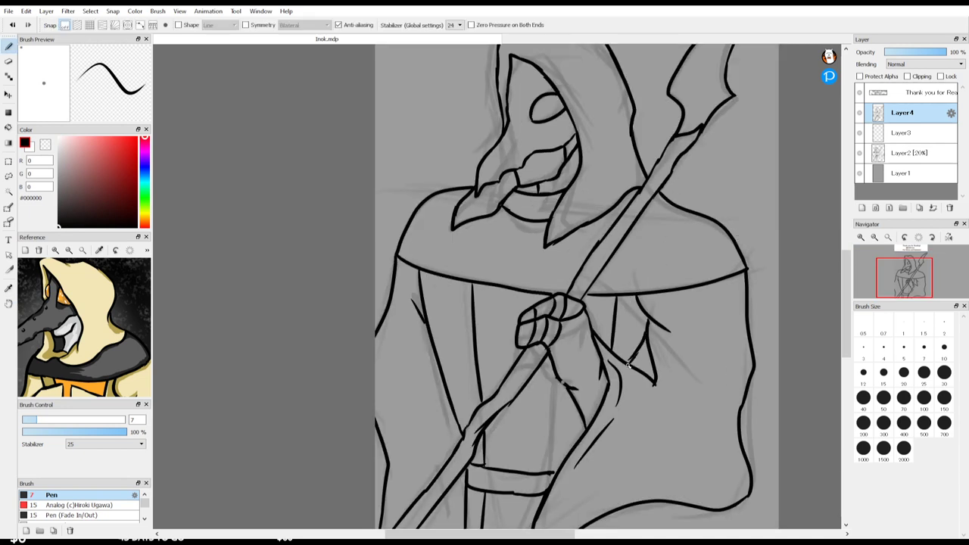
key("ctrl+z")
key("ctrl+z")
left_click_drag(650, 353, 653, 379)
key("space")
left_click_drag(628, 311, 621, 250)
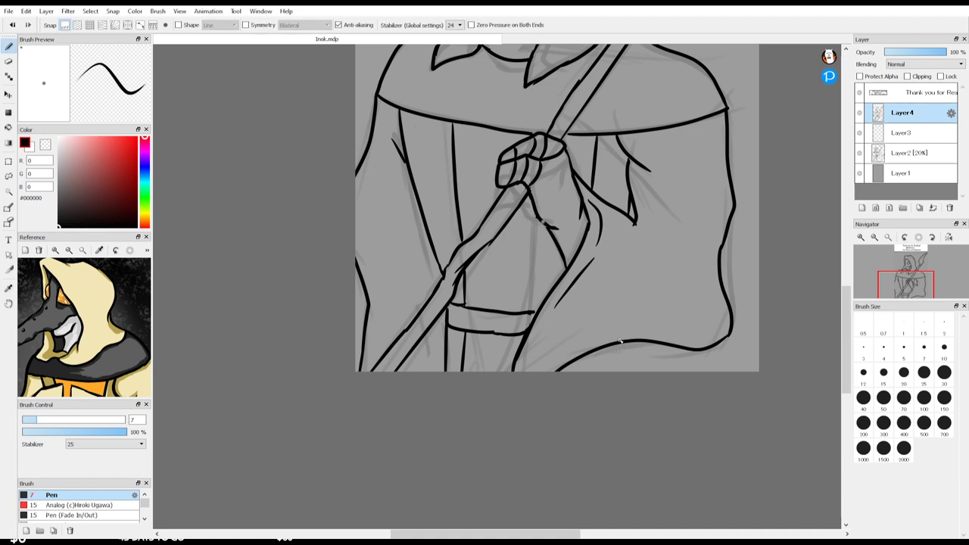
left_click_drag(622, 342, 613, 372)
left_click_drag(639, 340, 645, 369)
key("ctrl+z")
left_click_drag(551, 244, 482, 355)
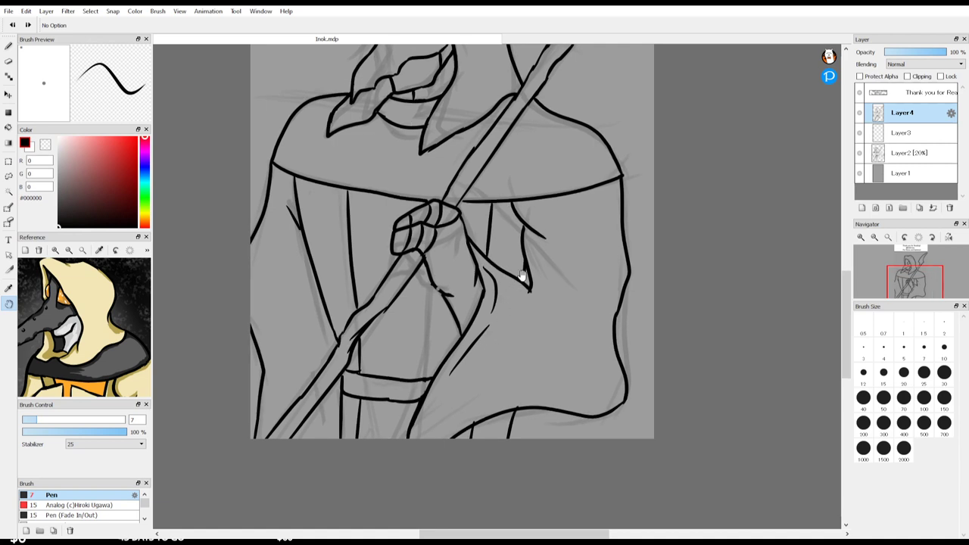
Step: Trim and redraw the end of the belt's upper edge so it meets the cloak edge
key("e")
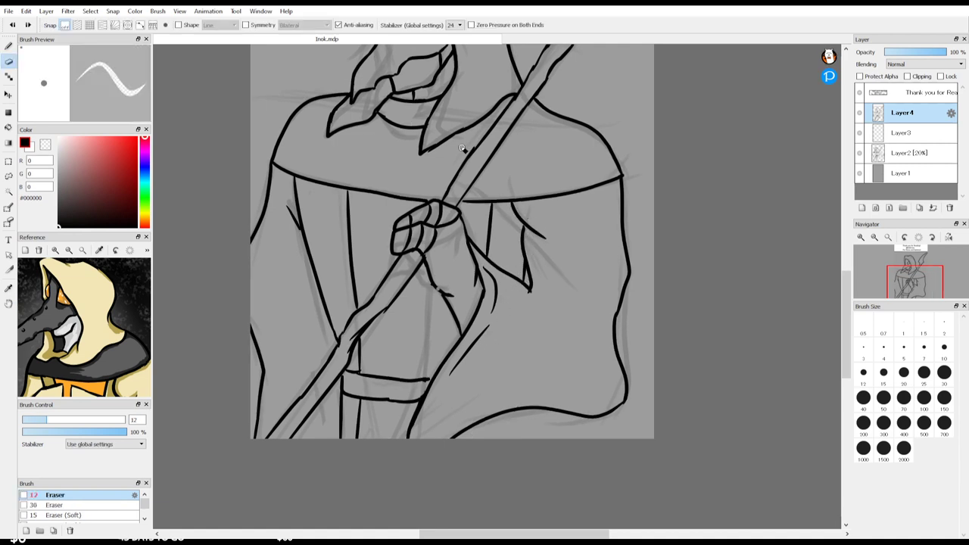
key("b")
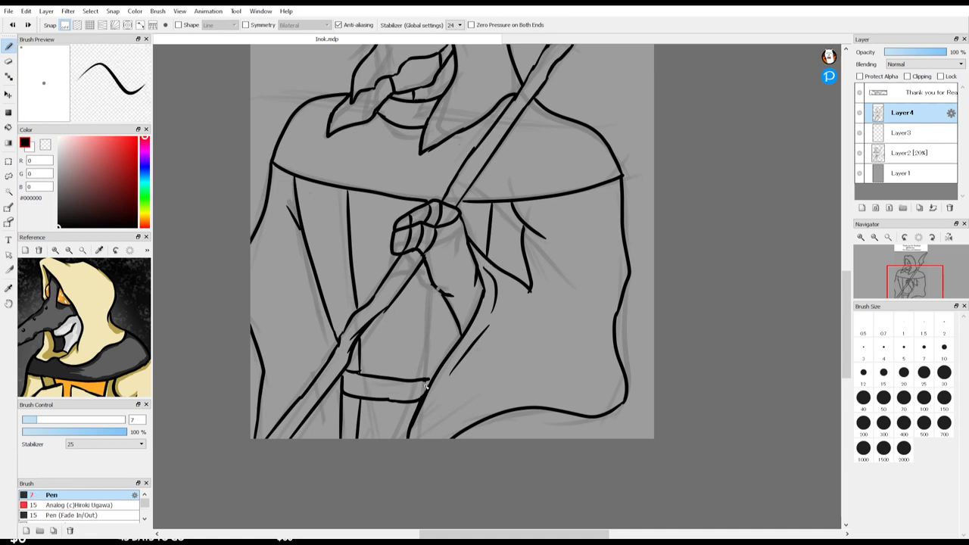
key("e")
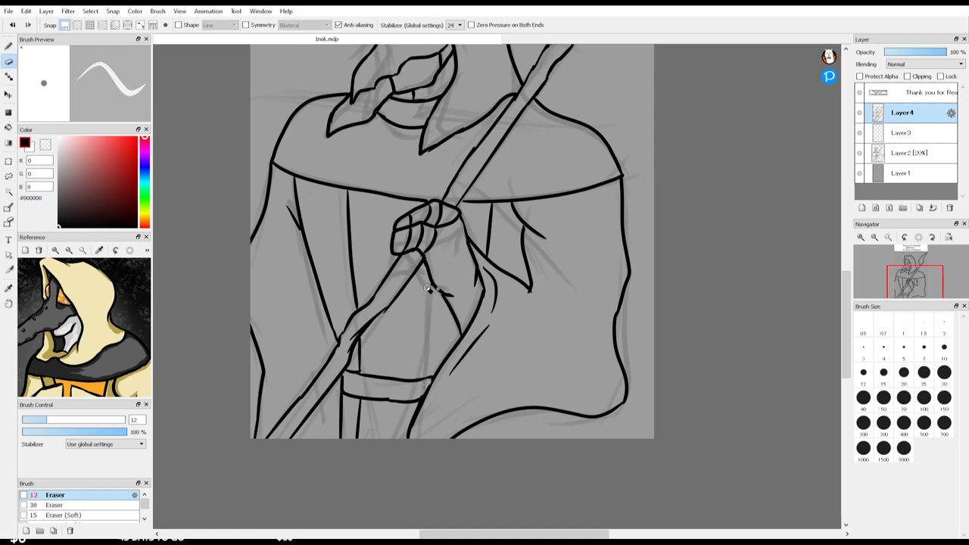
Step: Ink a rectangular plate on the back of the hand with a curved line below the knuckles
key("space")
mouse_move(434, 270)
left_mouse_down()
mouse_move(462, 372)
mouse_move(448, 350)
mouse_move(478, 320)
left_mouse_up()
key("b")
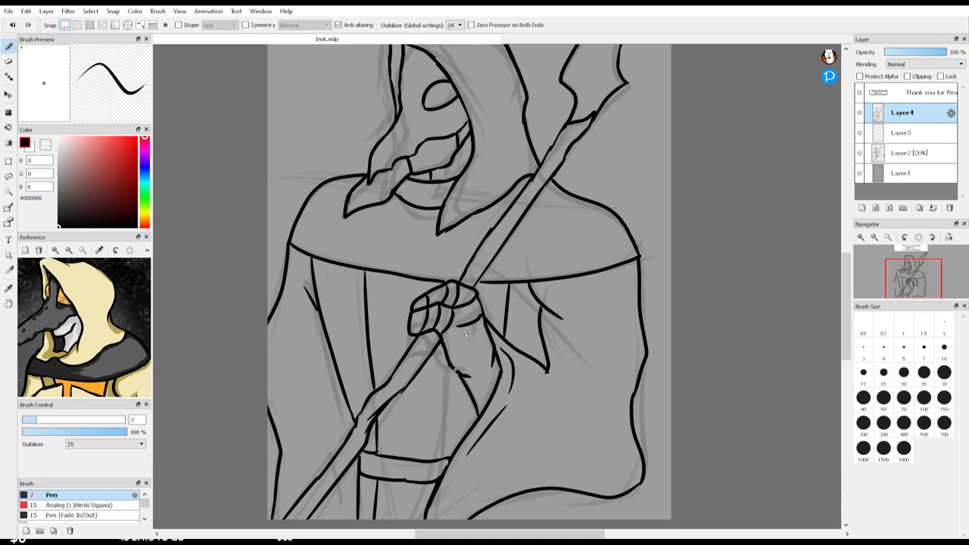
mouse_move(463, 354)
left_mouse_down()
mouse_move(484, 346)
mouse_move(480, 324)
left_mouse_up()
Step: Hide the rough sketch on Layer2 so only the inked line art shows
key("h")
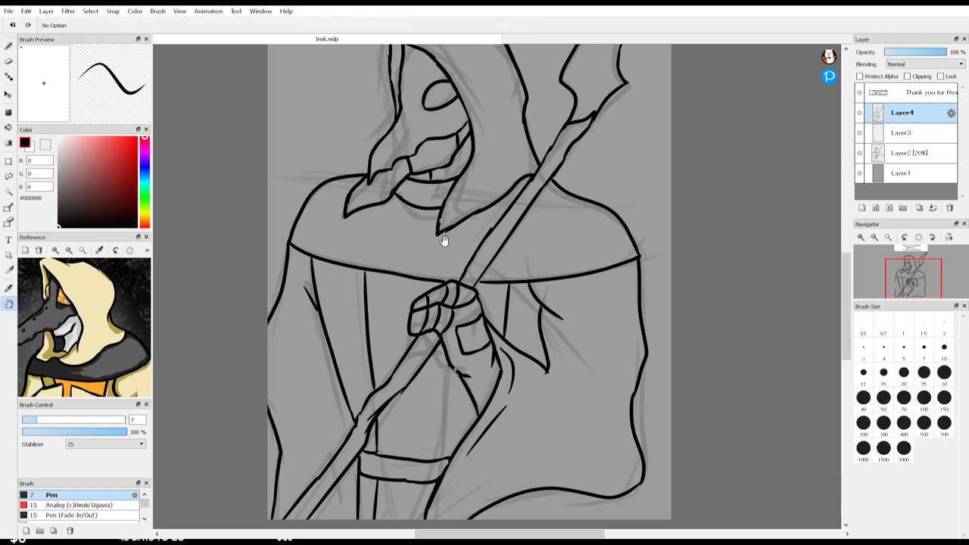
left_click_drag(444, 244, 493, 279)
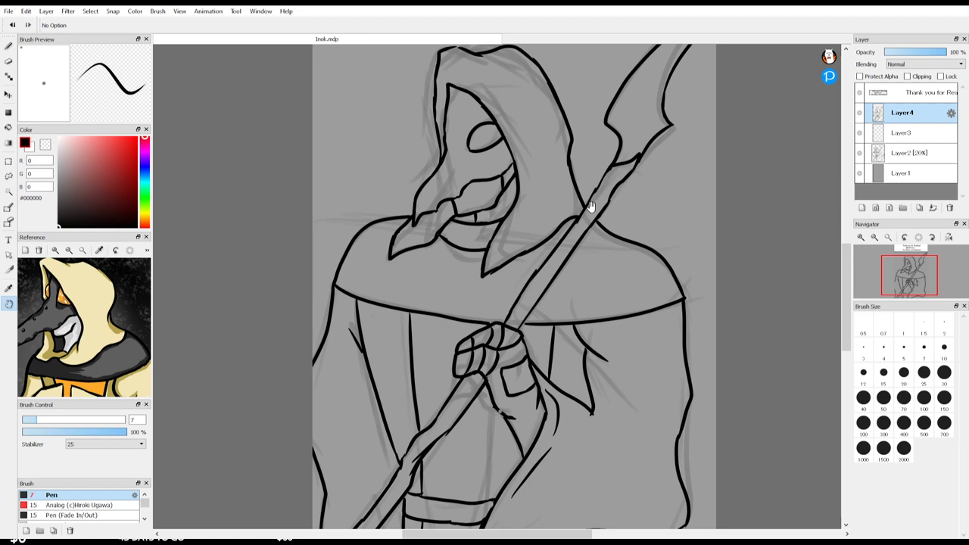
left_click(859, 153)
left_click_drag(612, 250, 631, 223)
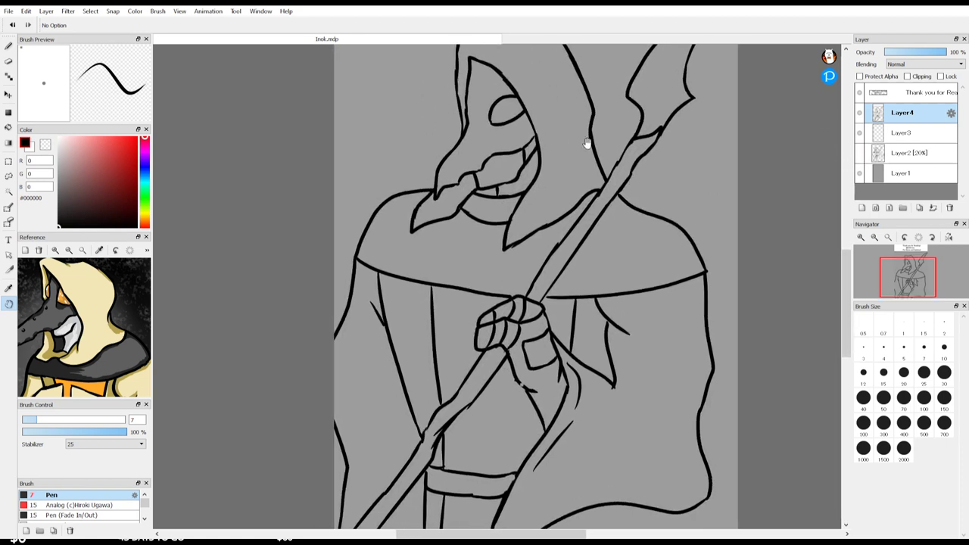
Step: Sample the hood's cream colour #F2E6B5 from the reference image and fill the hood with it on Layer3
left_click(99, 251)
left_click(98, 293)
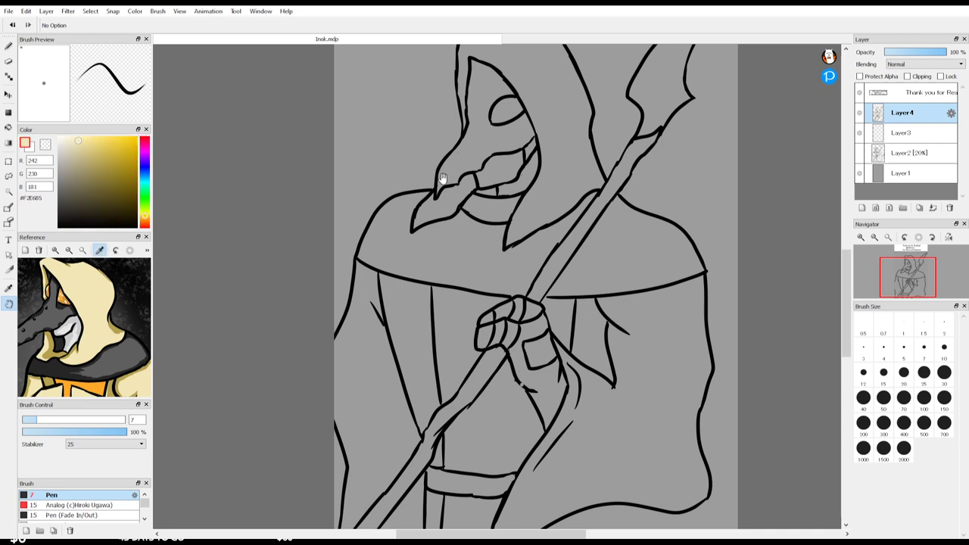
key("g")
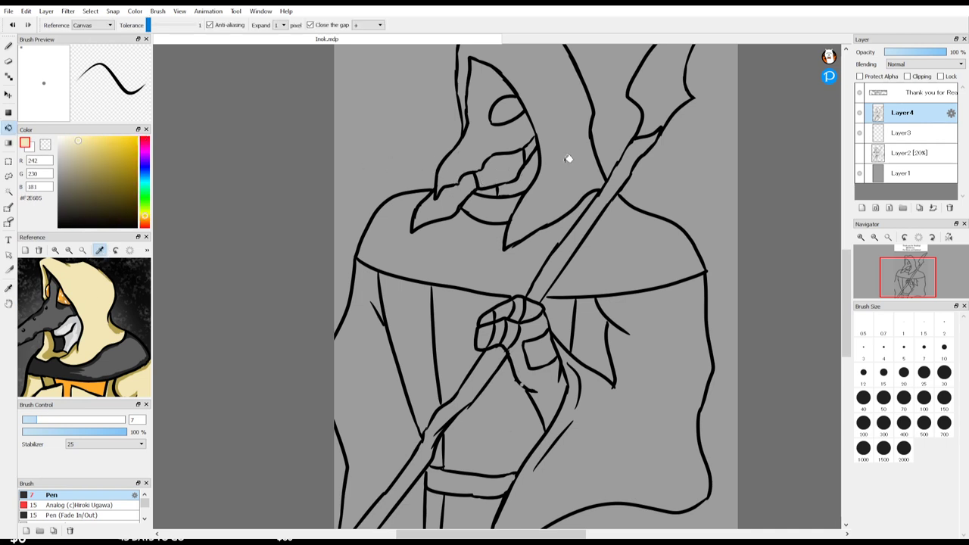
left_click(902, 134)
left_click(567, 150)
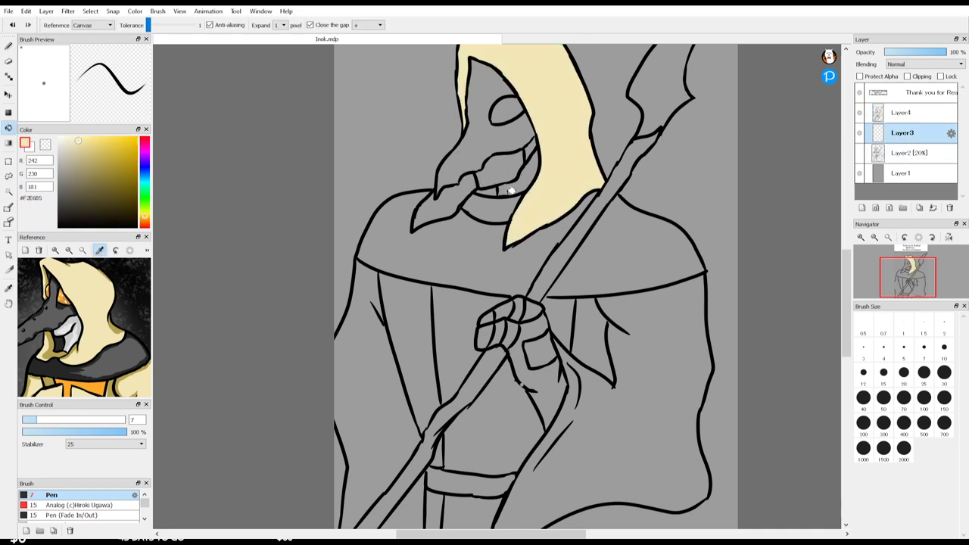
Step: Fill the hood's pointed front end, both sides of the cloak and the strip beside the tunic with cream on Layer3
left_click(455, 204)
left_click(659, 335)
left_click(599, 333)
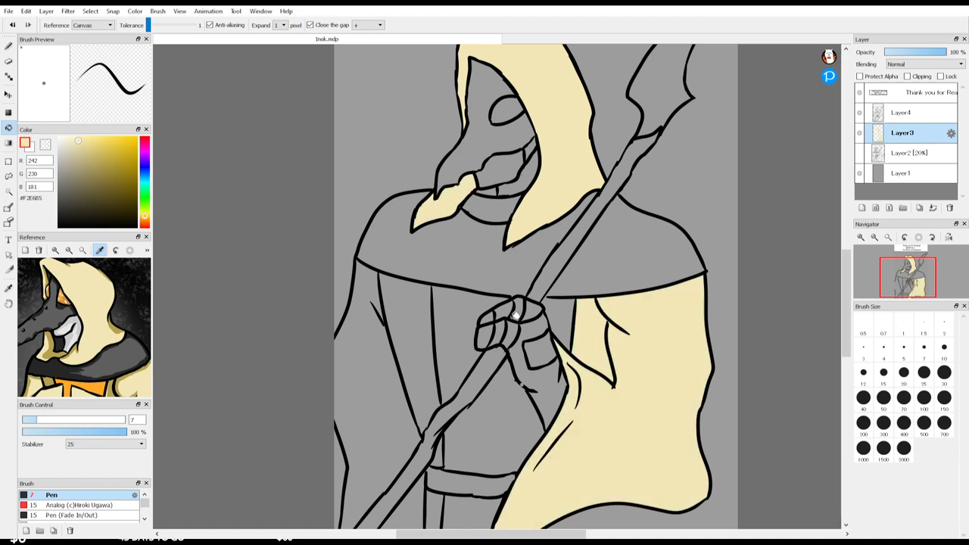
left_click(415, 343)
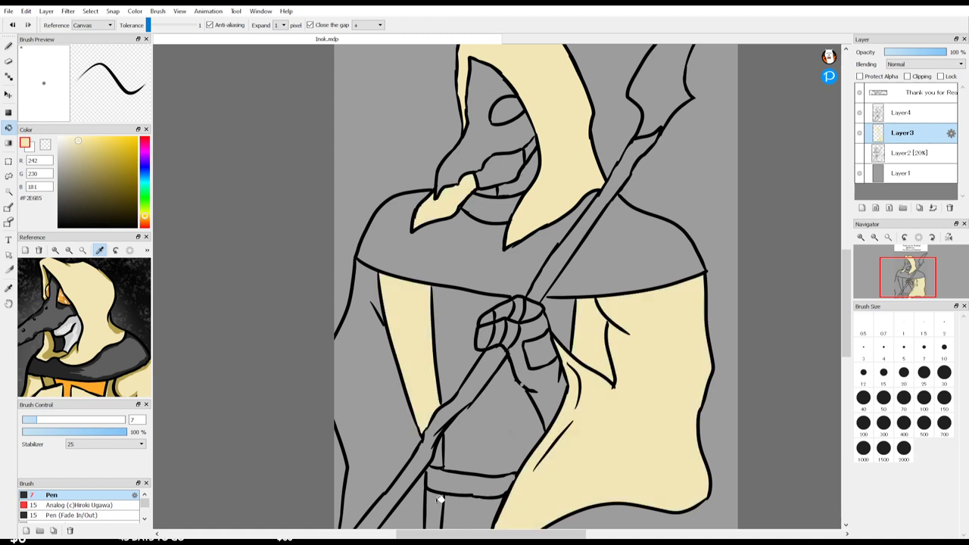
left_click(373, 425)
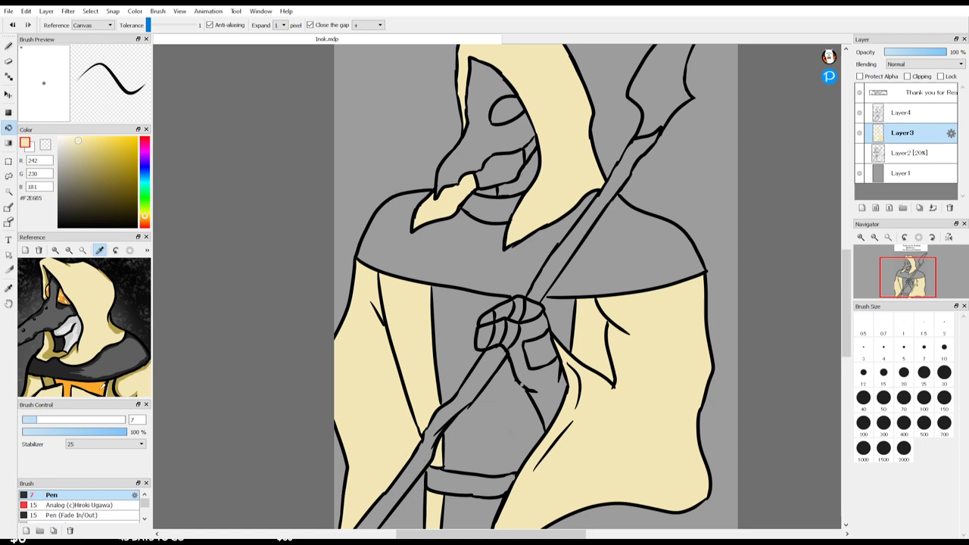
Step: Sample orange #FFA929 from the reference image and fill the tunic around the hand, the area below the belt and the eye
left_click(109, 382)
left_click(465, 360)
left_click(513, 389)
left_click(558, 318)
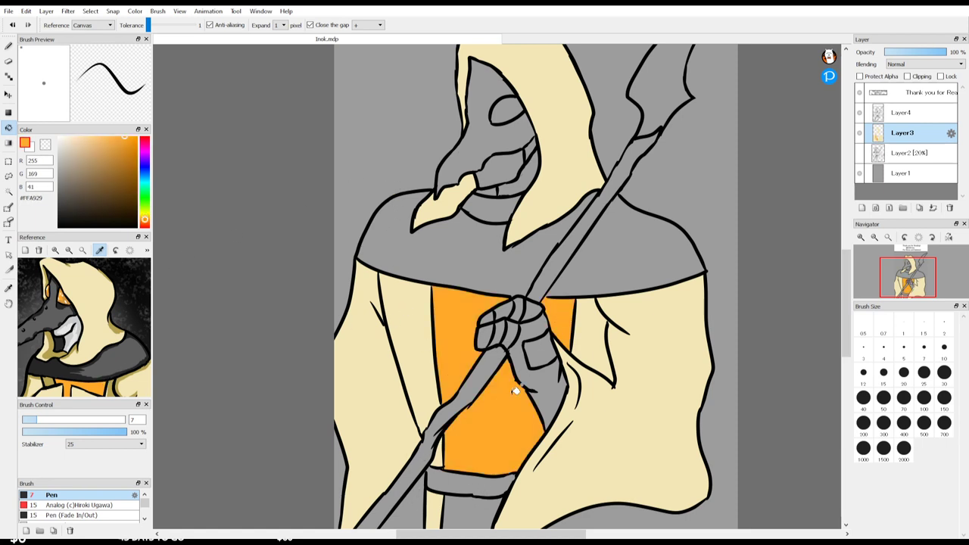
left_click(473, 508)
left_click(509, 110)
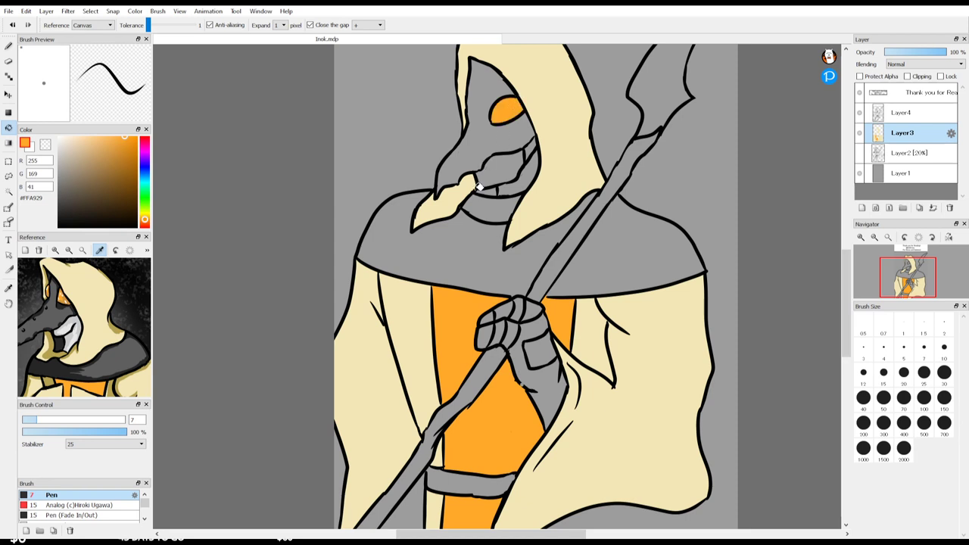
Step: Fill the beaked mask and shoulder mantle with dark grey #5E5E5E from the reference, and the neck band with the hood's cream
left_click(57, 309)
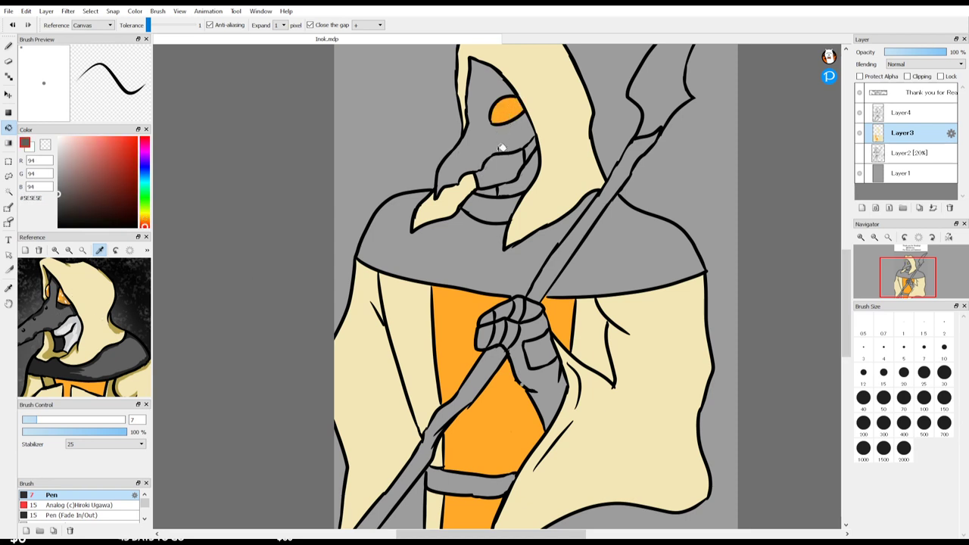
left_click(515, 165)
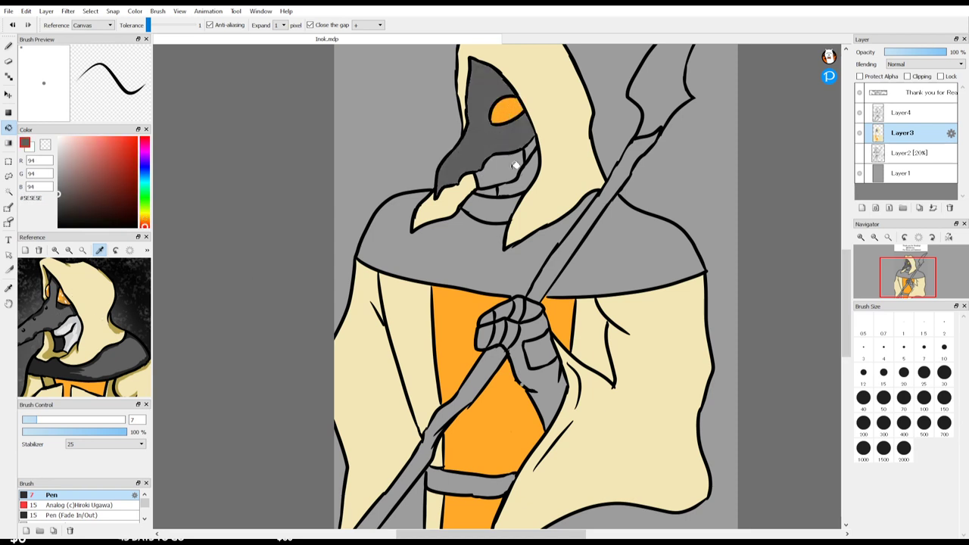
left_click(591, 242)
left_click(485, 270)
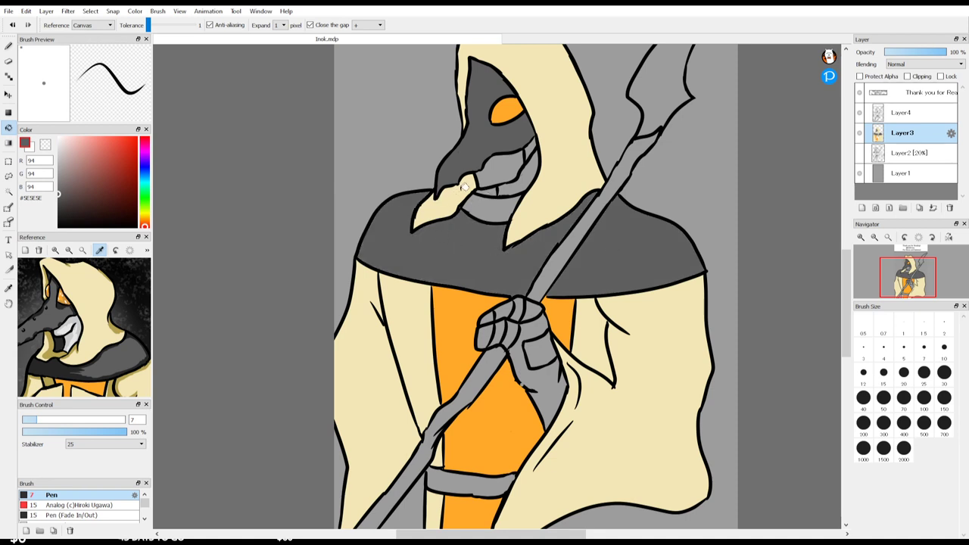
left_click(564, 181, "alt")
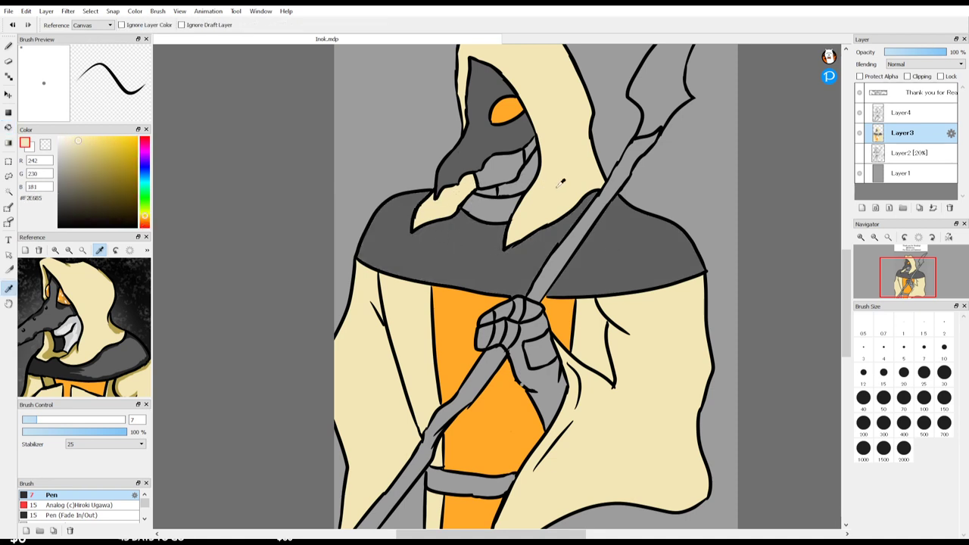
left_click(503, 205)
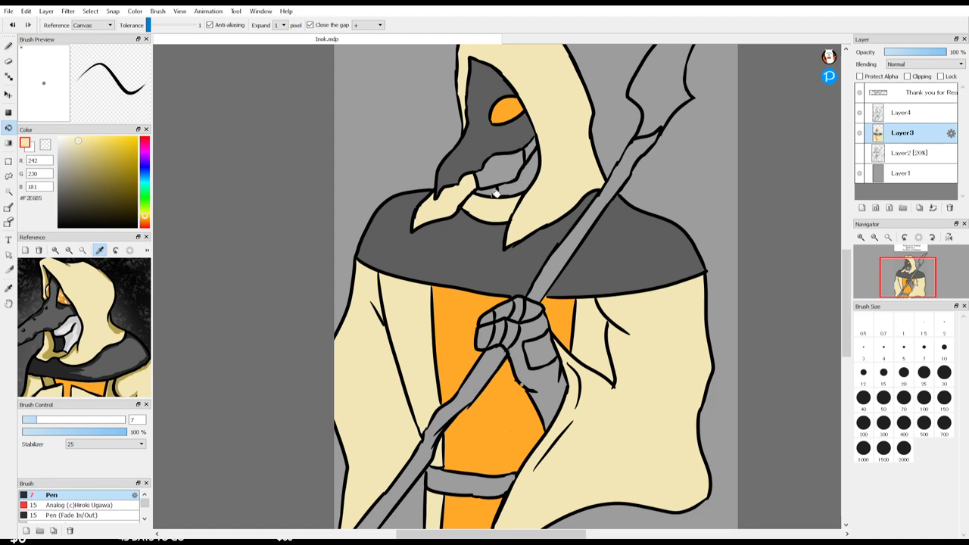
Step: Ink two short black #000000 lines below the cloak's hem on Layer4, running down to the canvas edge
left_click_drag(847, 267, 851, 294)
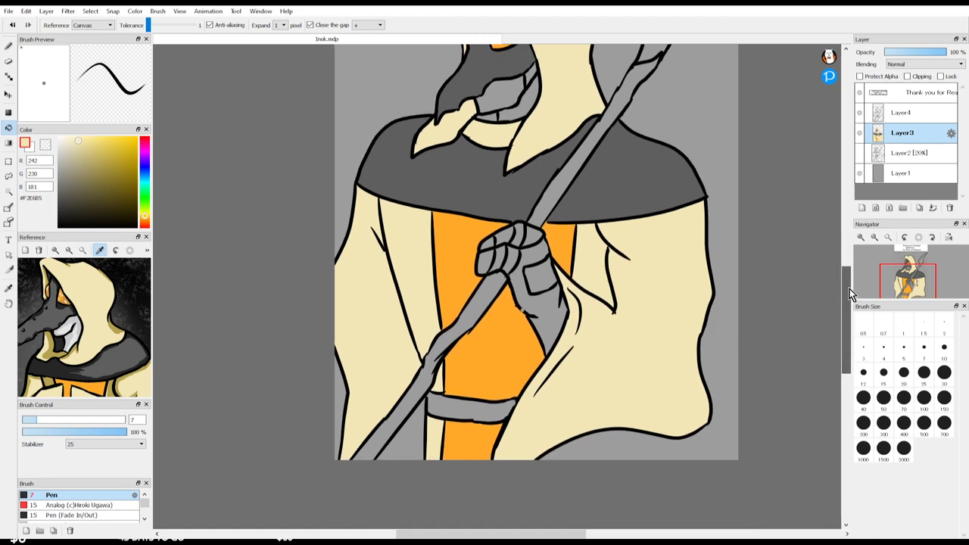
left_click(893, 114)
key("b")
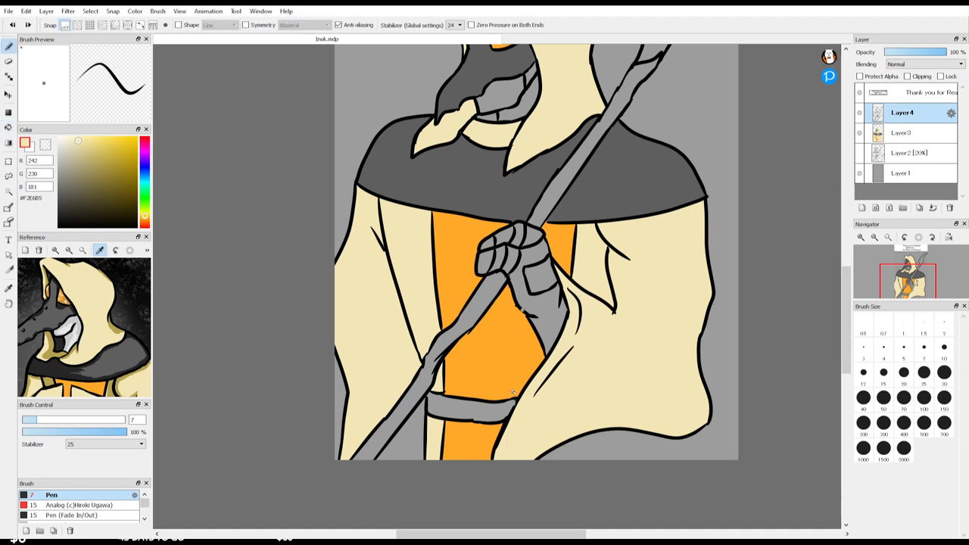
left_click_drag(76, 211, 8, 295)
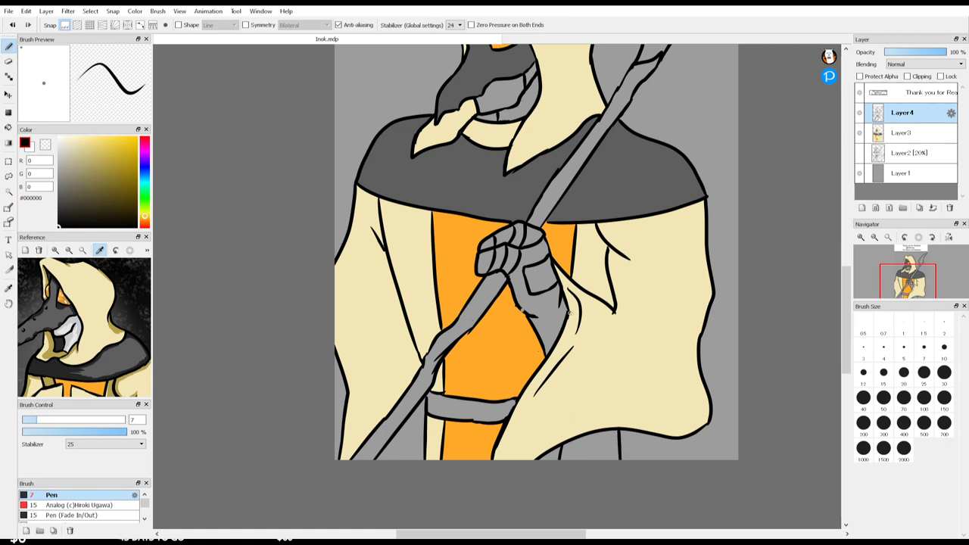
Step: Fill the two areas below the cloak's hem on Layer3, the narrow one orange #FFA929 and the wider one cream #F2E6B5
key("i")
left_click(504, 342)
left_click(512, 339, "ctrl")
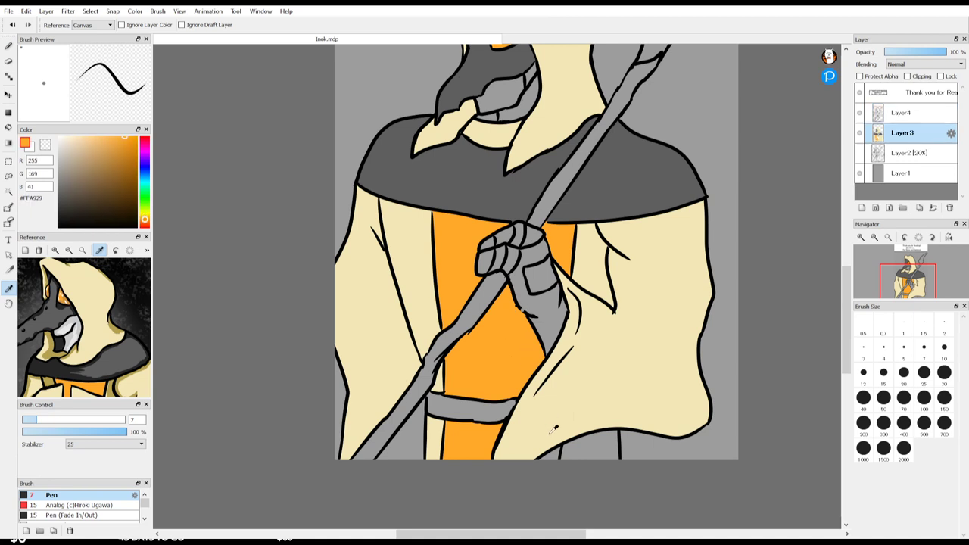
key("g")
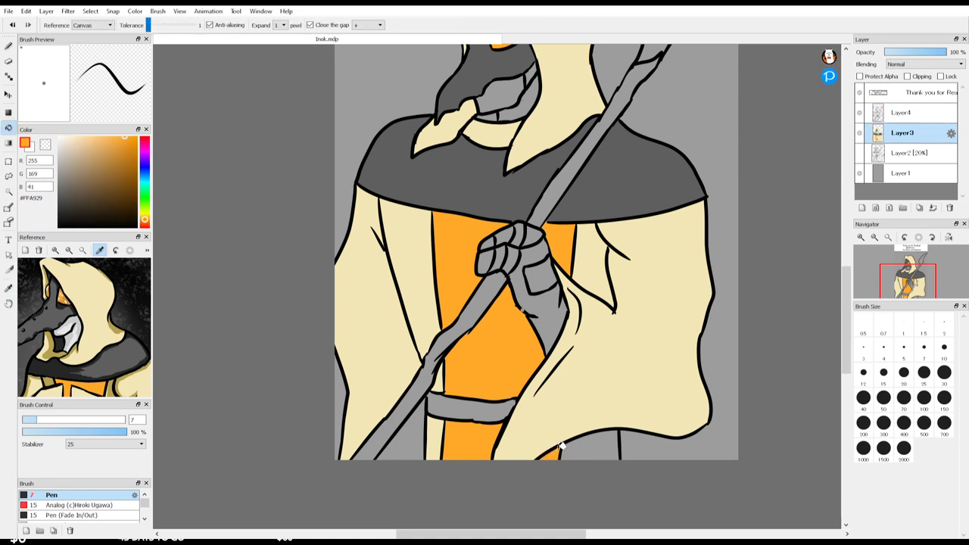
key("i")
left_click(608, 384)
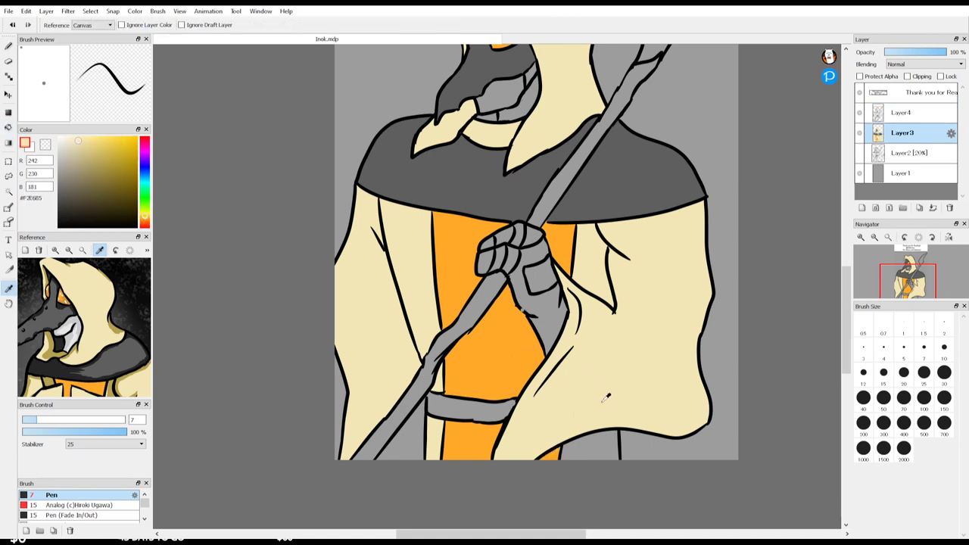
key("g")
left_click(610, 443)
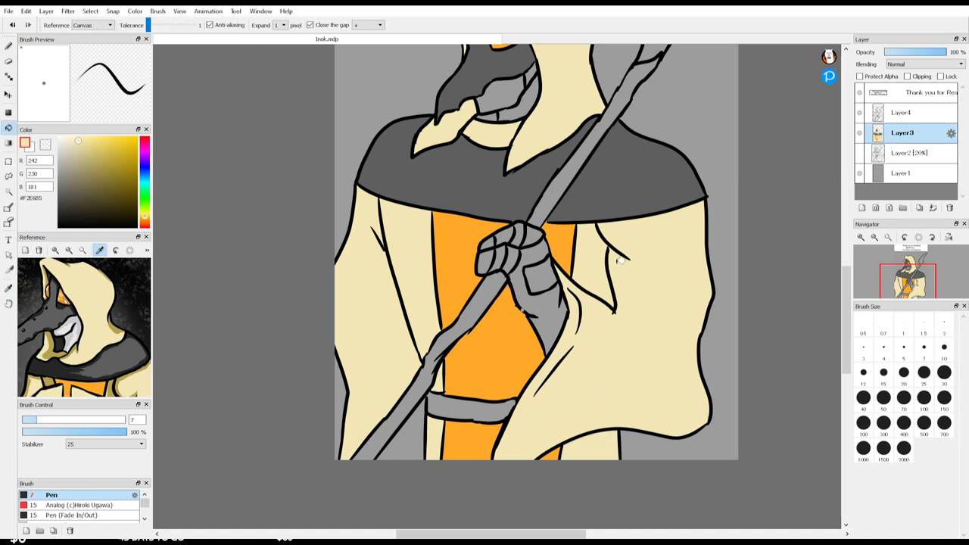
Step: Sample light grey #E7E7E7 from the reference image and fill the back of the hand and the lower jaw with it
left_click_drag(844, 324, 850, 291)
left_click(68, 324)
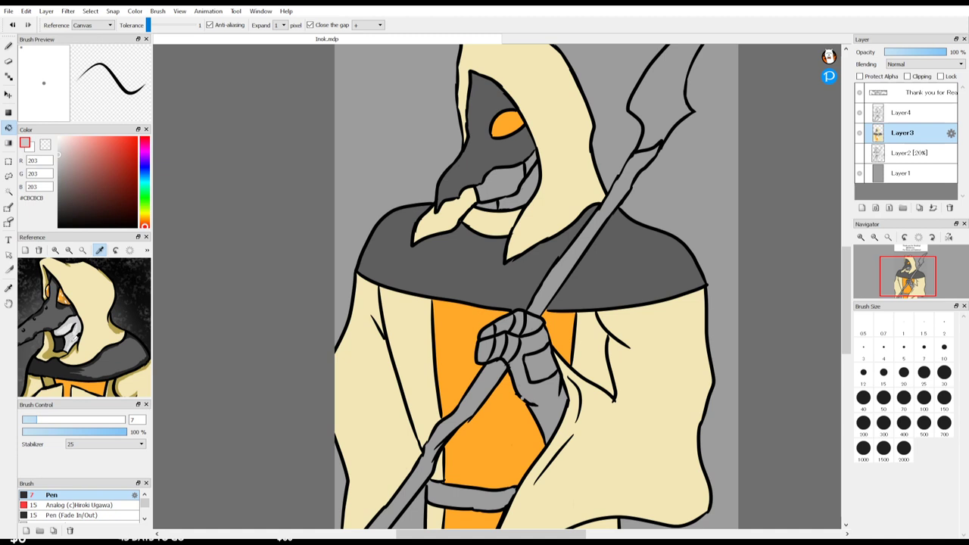
left_click(76, 327)
left_click(535, 360)
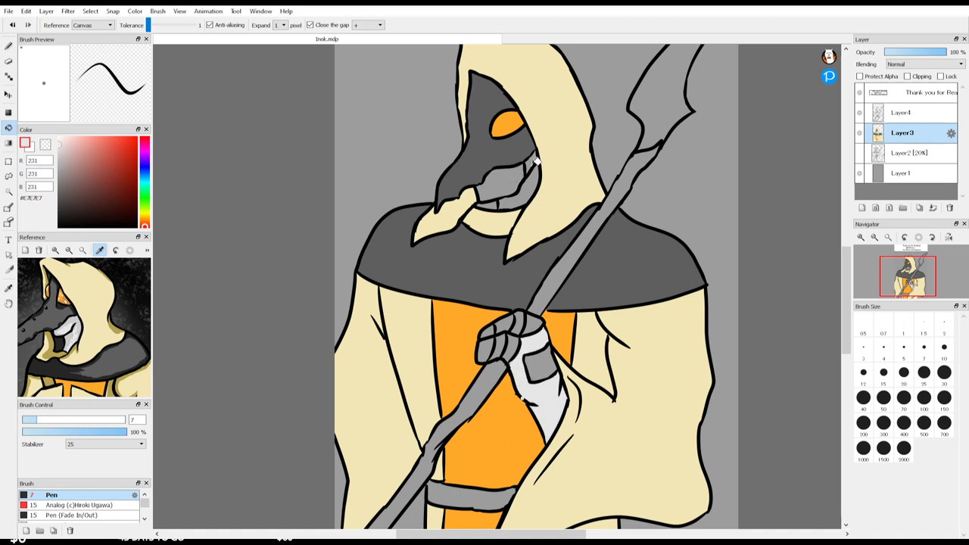
left_click(532, 168)
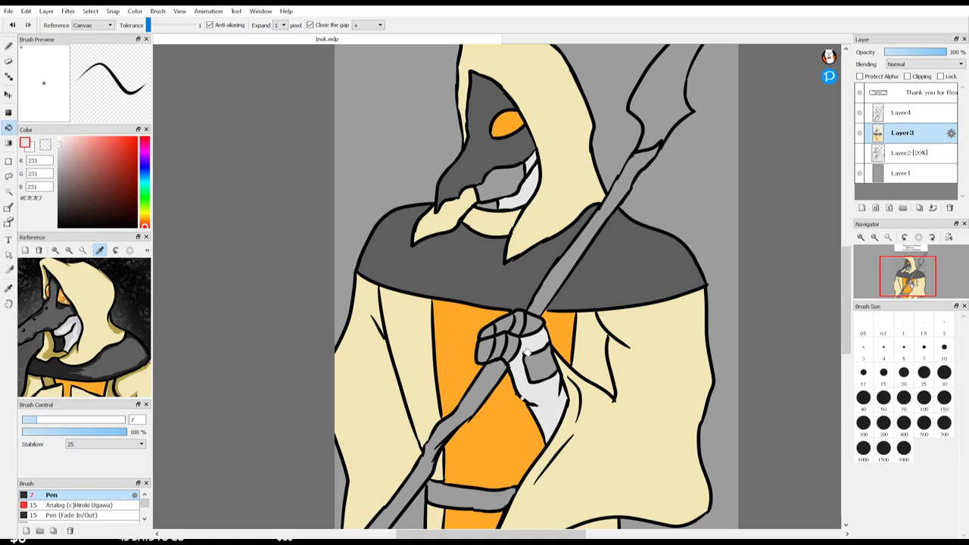
key("i")
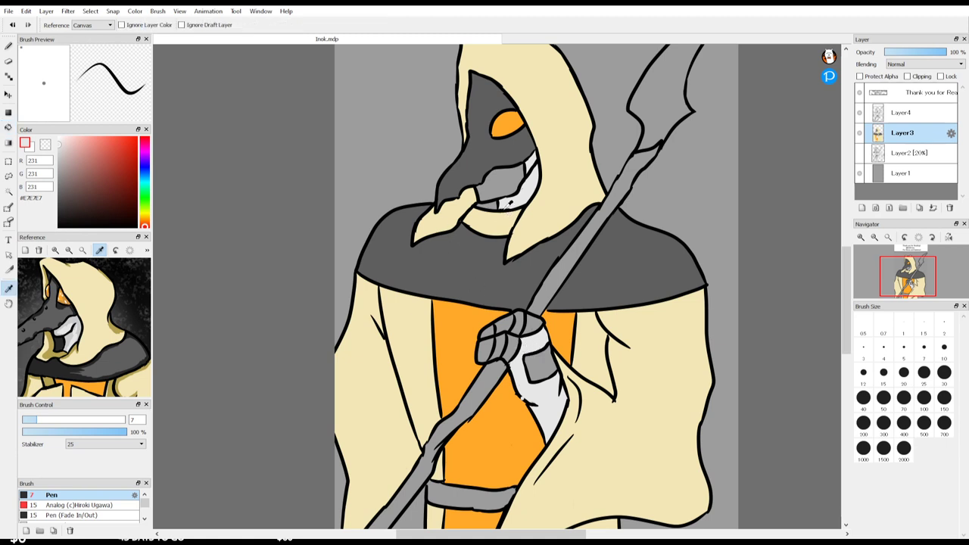
left_click(497, 182)
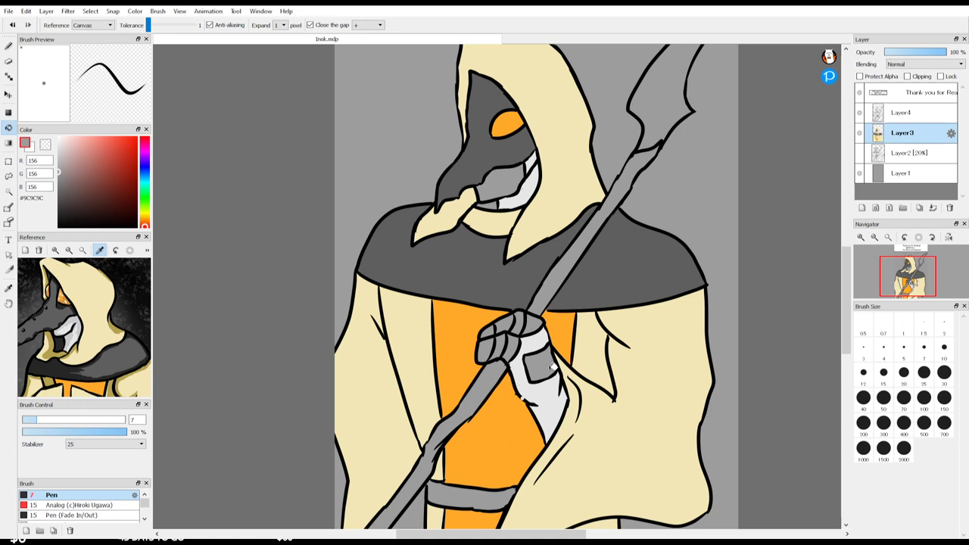
left_click(522, 158)
key("ctrl+z")
Step: Choose near-white #FDFDFD and fill all the finger segments gripping the polearm
left_click(59, 138)
left_click(483, 347)
left_click(505, 340)
left_click(516, 338)
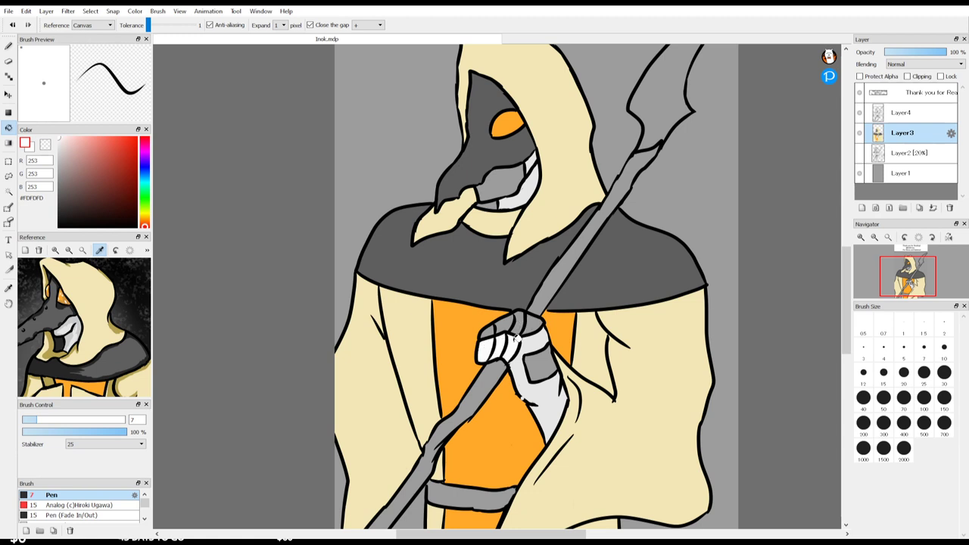
left_click(521, 321)
left_click(532, 319)
left_click(502, 326)
left_click(490, 330)
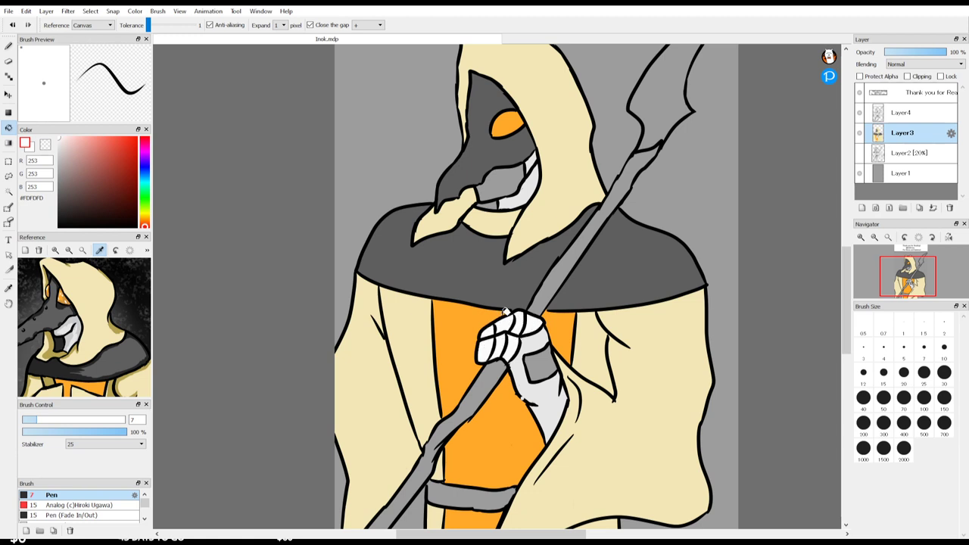
Step: Choose dark grey #424242 and fill the polearm shaft above and below the hand
left_click_drag(83, 193, 58, 203)
left_click(574, 255)
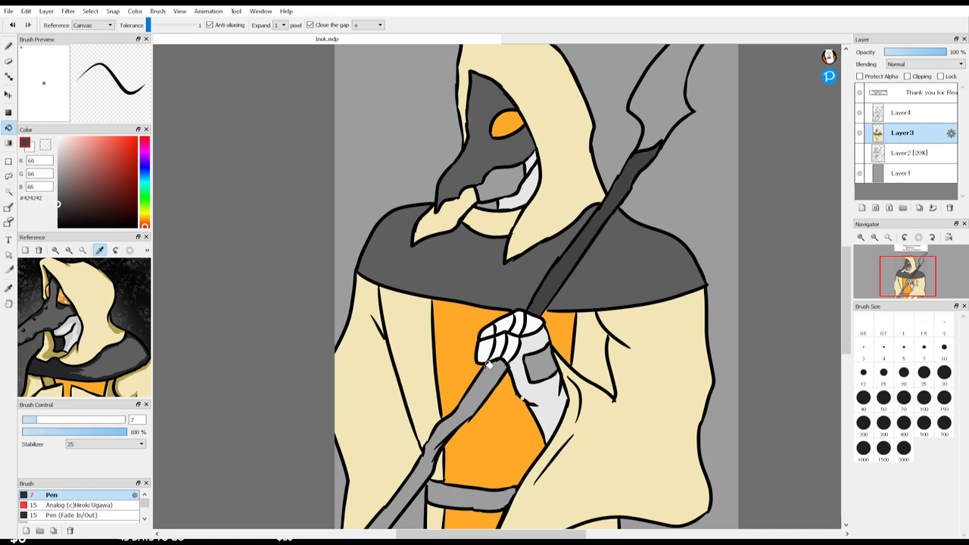
left_click(493, 367)
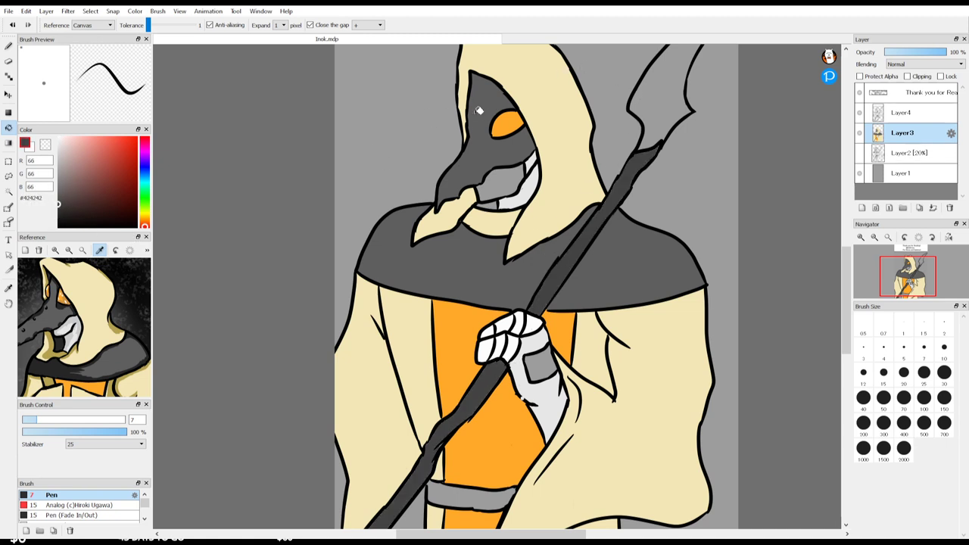
Step: Sample the grey #9C9C9C inside the mouth and make the background Layer1 active
left_click(503, 181, "alt")
scroll(846, 265, "up", 3)
left_click(901, 174)
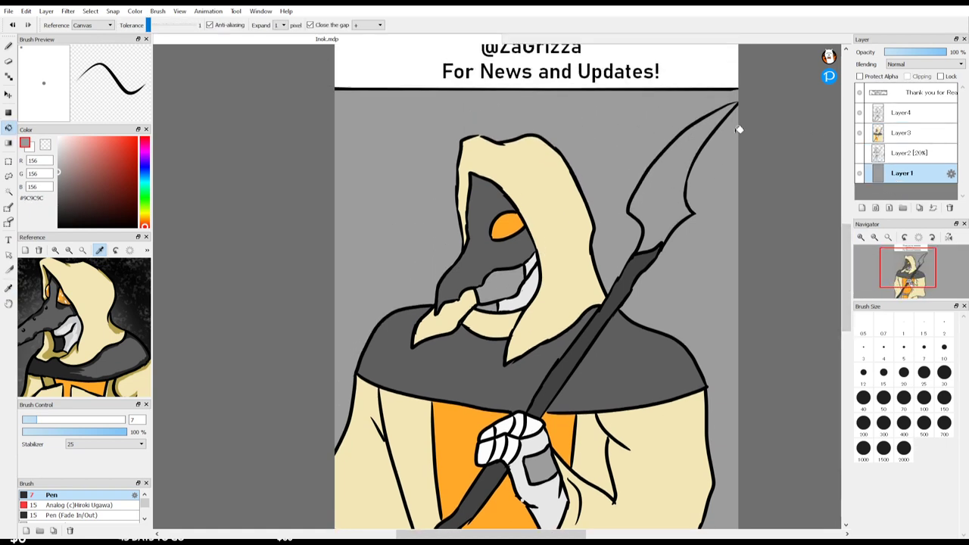
Step: Look through the available brushes, including the texture, hatching and pattern ones
scroll(147, 509, "down", 5)
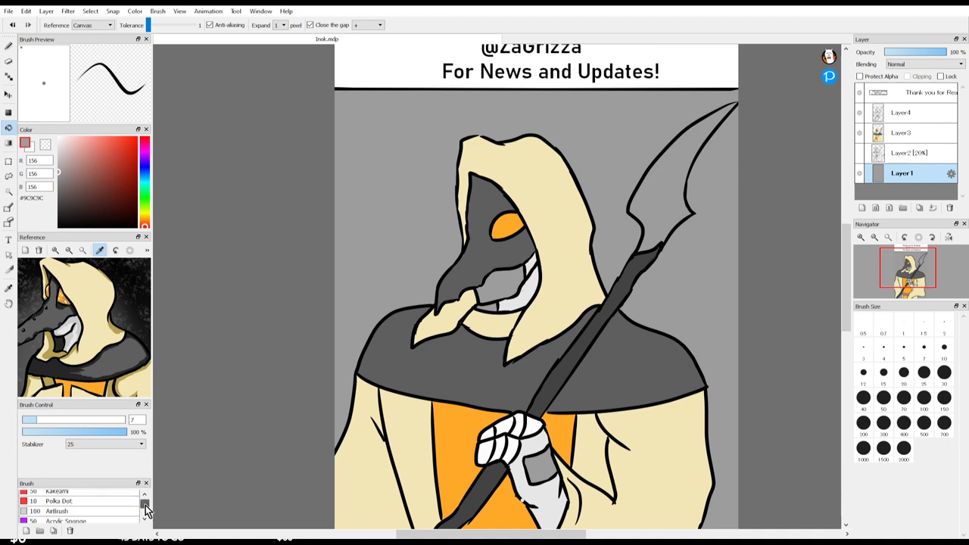
scroll(146, 511, "up", 5)
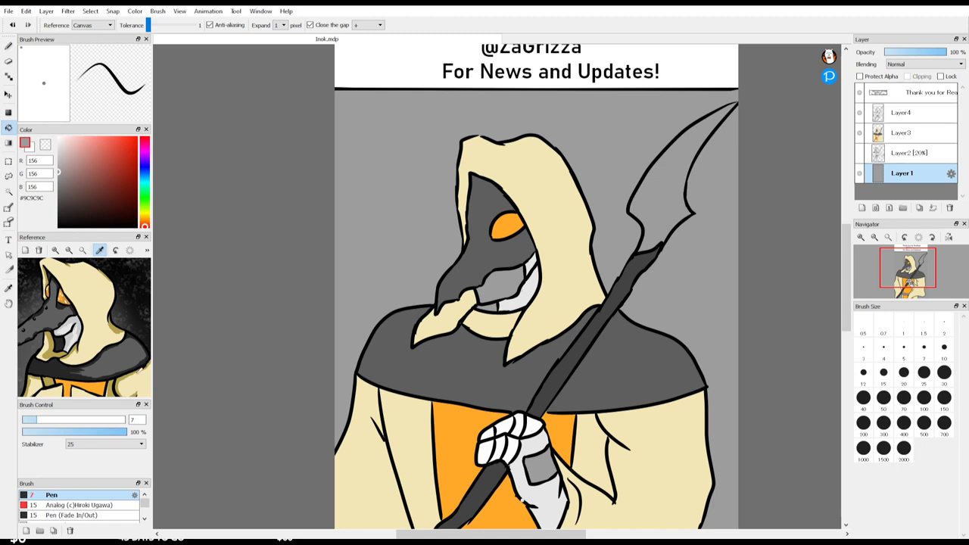
scroll(147, 509, "down", 5)
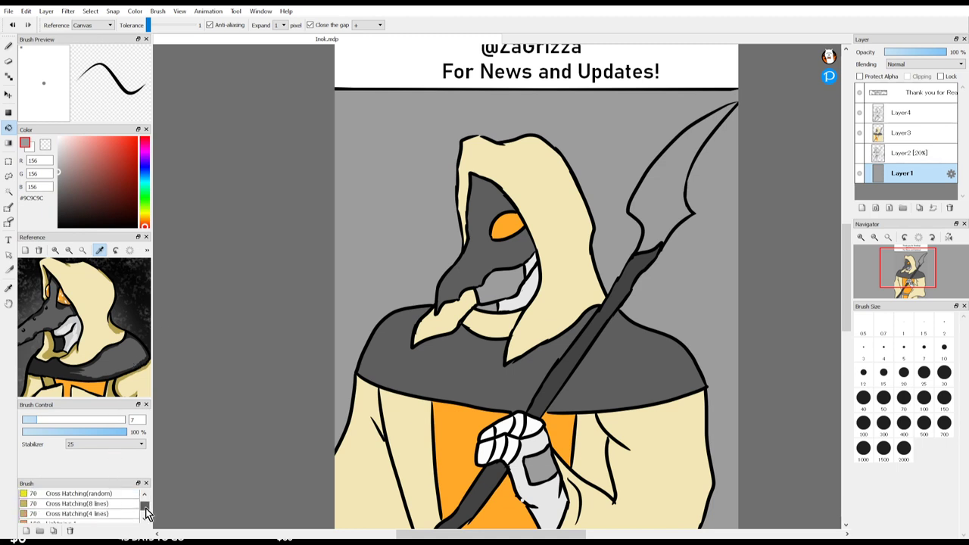
scroll(146, 513, "down", 10)
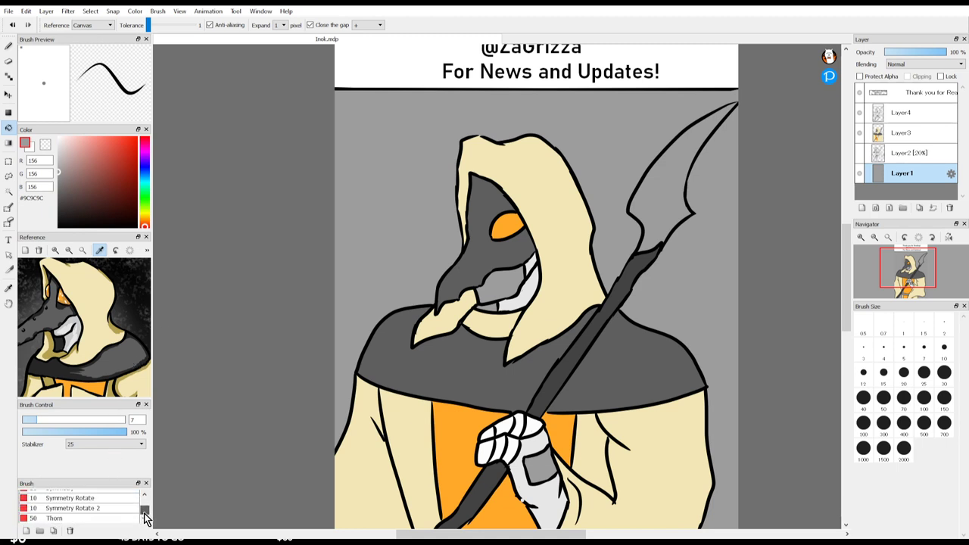
scroll(147, 513, "up", 15)
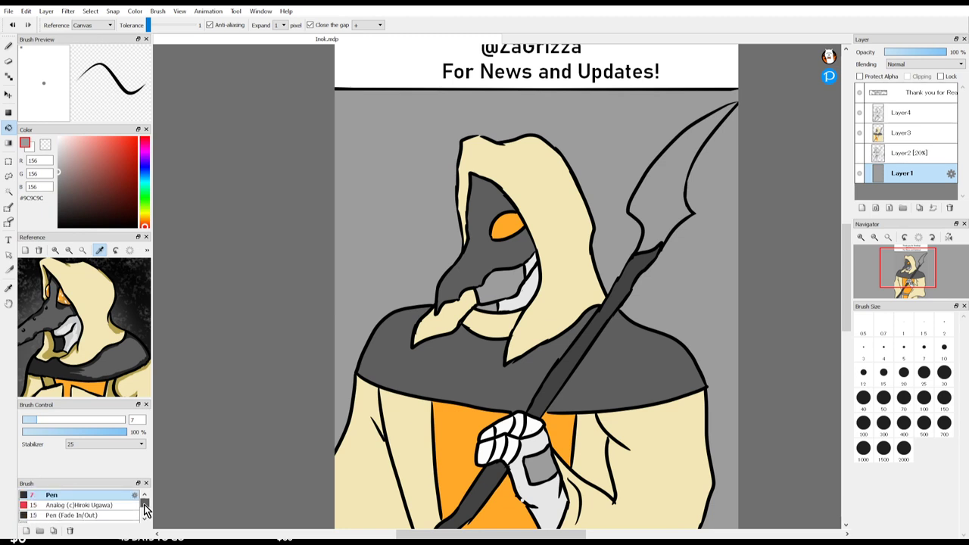
scroll(146, 511, "down", 8)
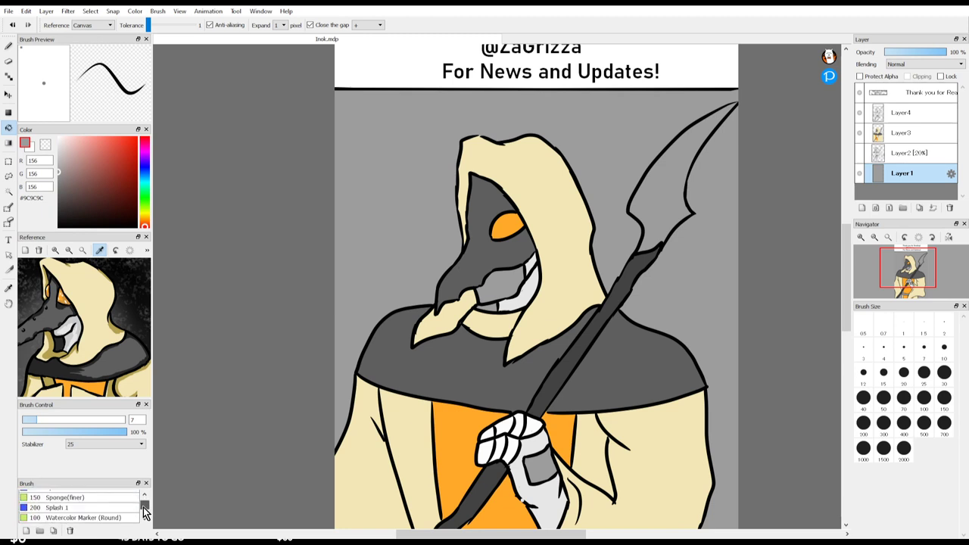
scroll(146, 512, "down", 6)
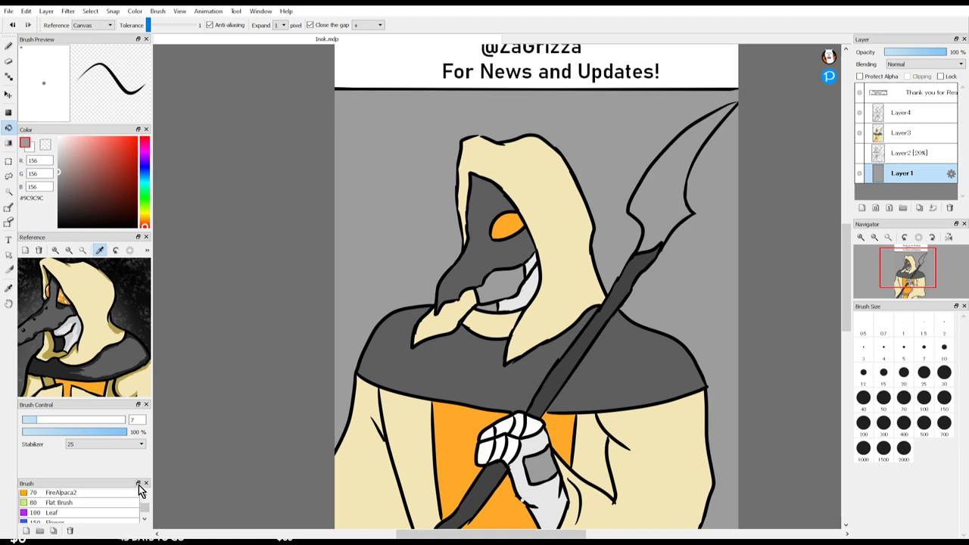
Step: Shrink the brush preview, colour, reference and brush control areas so that the brush list shows more entries
left_click_drag(119, 485, 102, 264)
mouse_move(97, 315)
left_mouse_down()
mouse_move(103, 262)
mouse_move(101, 318)
mouse_move(91, 302)
left_mouse_up()
left_click_drag(87, 118, 88, 68)
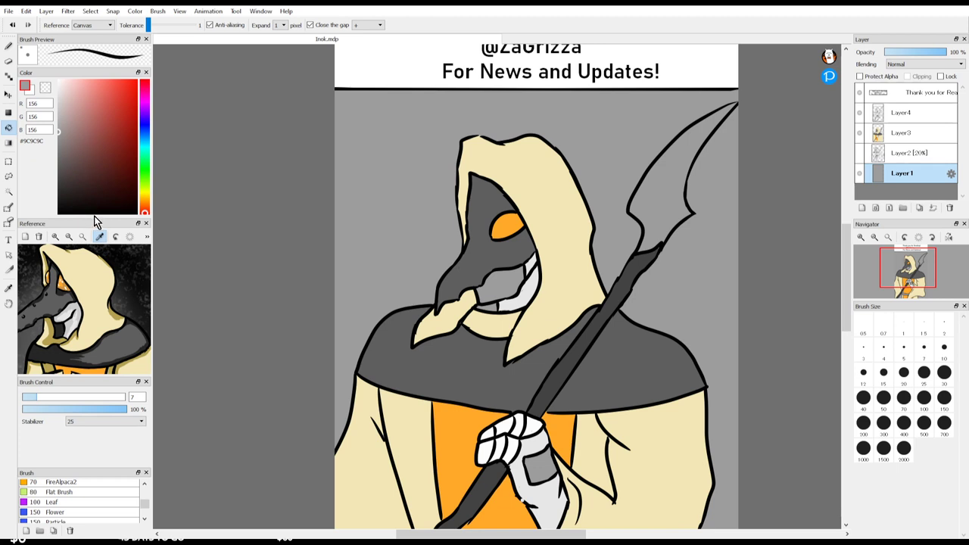
left_click_drag(93, 217, 101, 150)
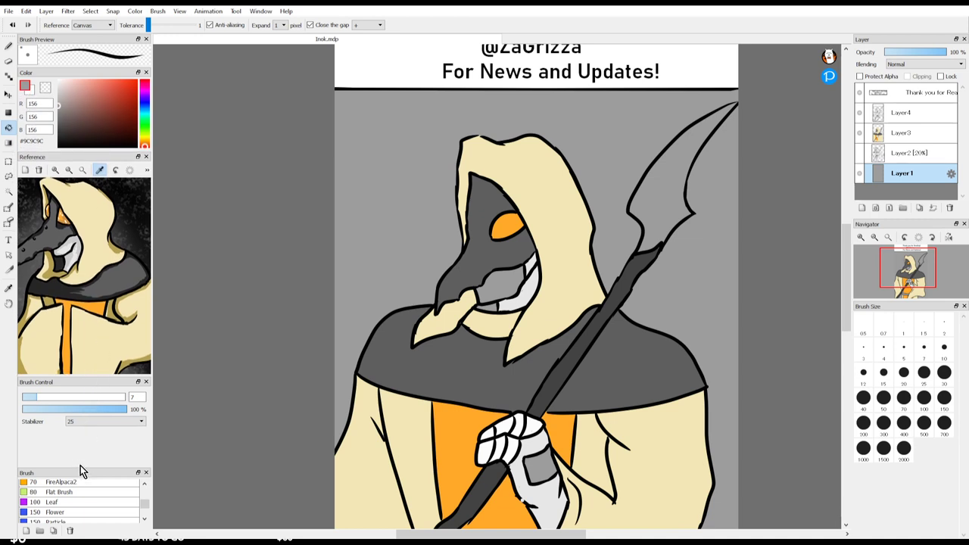
left_click_drag(84, 466, 87, 384)
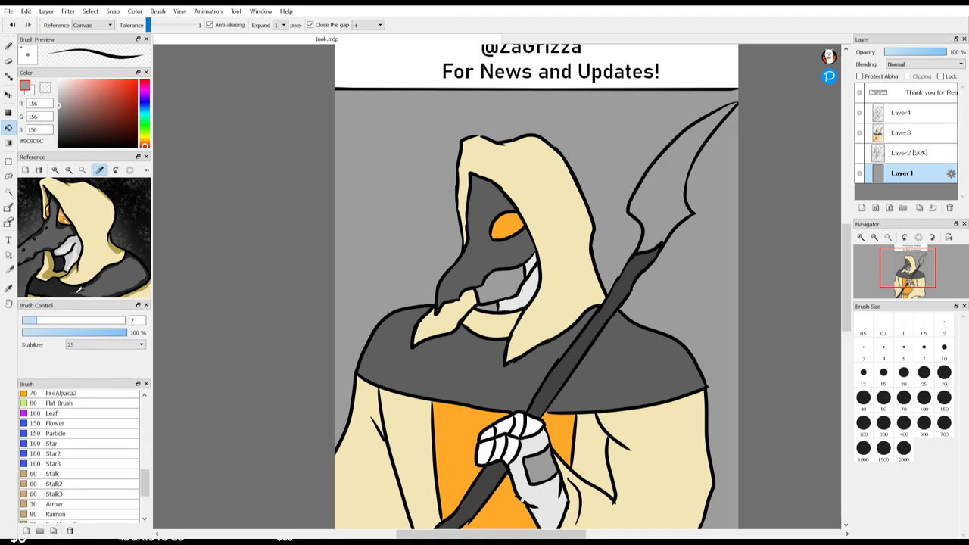
Step: Try a dark grey #313131 stroke with the Opaque Watercolor brush in the background's upper corner, and undo it
mouse_move(145, 480)
left_mouse_down()
mouse_move(148, 413)
mouse_move(148, 423)
left_mouse_up()
left_click(120, 428)
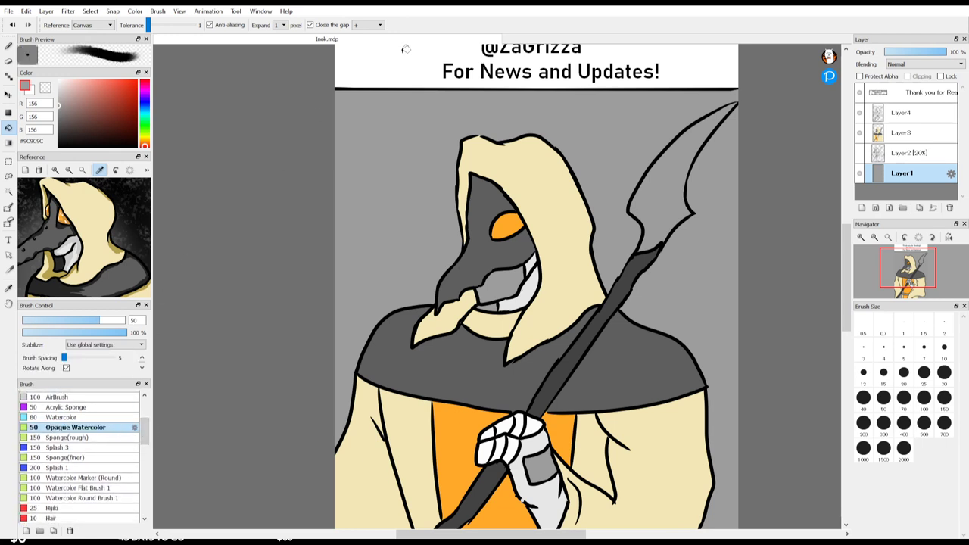
left_click_drag(74, 95, 48, 134)
key("b")
left_click_drag(395, 114, 340, 108)
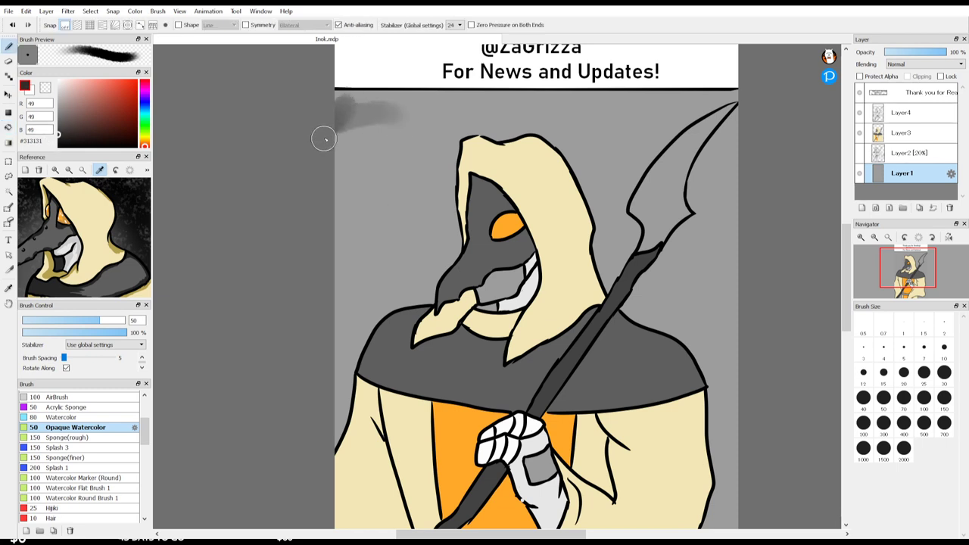
key("ctrl+z")
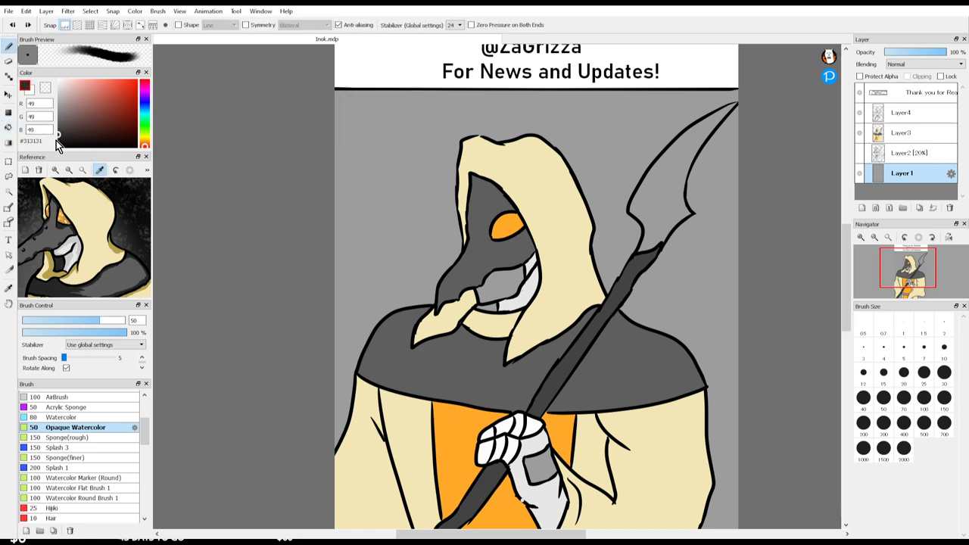
Step: Try painting the background with dark grey #2A2A2A at brush size 2000, and undo the strokes
left_click_drag(52, 138, 45, 136)
left_click(902, 449)
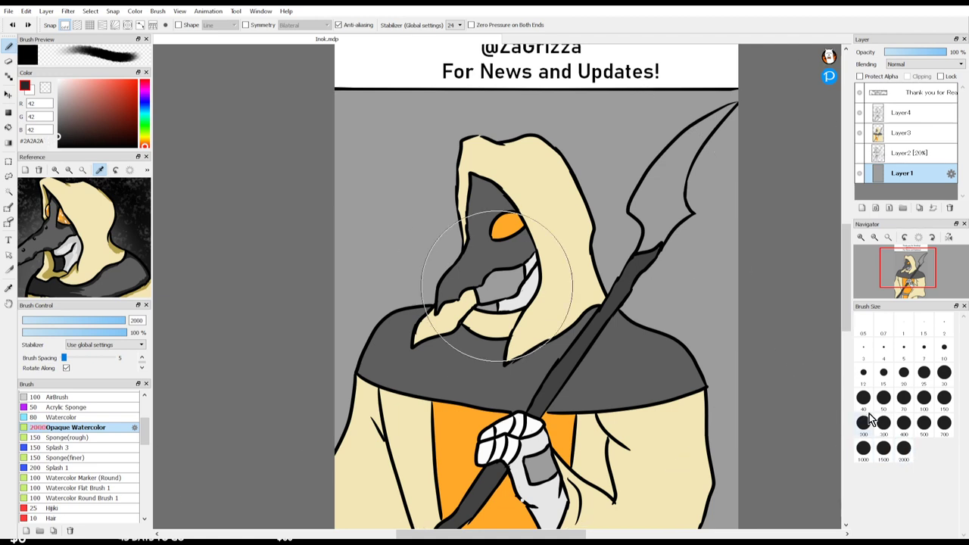
mouse_move(651, 303)
left_mouse_down()
mouse_move(512, 354)
mouse_move(562, 401)
left_mouse_up()
mouse_move(548, 322)
left_mouse_down()
mouse_move(576, 333)
mouse_move(556, 311)
left_mouse_up()
key("ctrl+z")
key("ctrl+z")
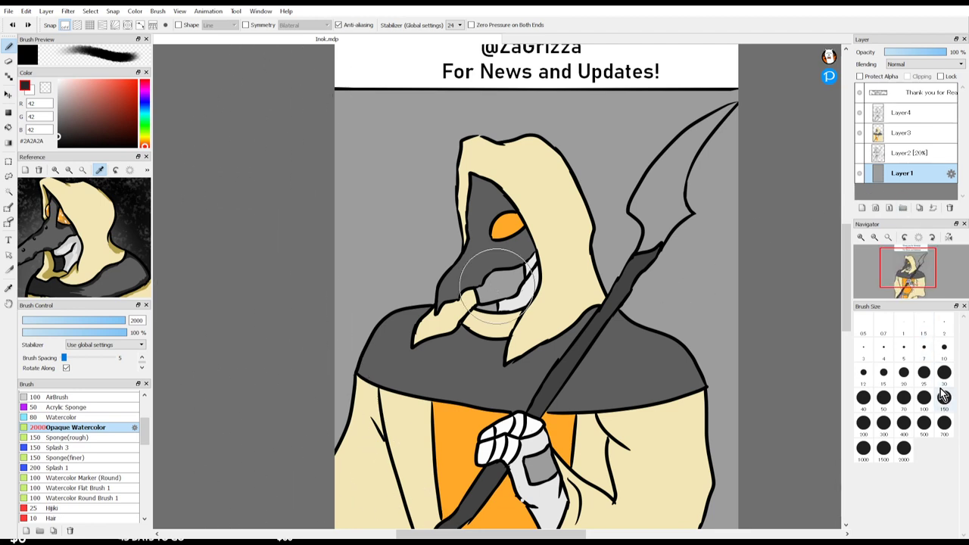
Step: Try covering the grey background with dark grey and black strokes at brush size 400, and undo them all
left_click(904, 424)
mouse_move(666, 333)
left_mouse_down()
mouse_move(605, 280)
mouse_move(678, 404)
mouse_move(692, 367)
mouse_move(281, 330)
mouse_move(264, 392)
mouse_move(627, 178)
mouse_move(733, 166)
left_mouse_up()
left_click_drag(59, 129, 33, 221)
mouse_move(344, 292)
left_mouse_down()
mouse_move(605, 209)
mouse_move(411, 157)
mouse_move(257, 247)
mouse_move(299, 366)
mouse_move(316, 333)
mouse_move(548, 203)
mouse_move(690, 415)
mouse_move(707, 504)
mouse_move(719, 401)
mouse_move(672, 192)
mouse_move(738, 144)
mouse_move(634, 128)
mouse_move(318, 177)
mouse_move(523, 168)
mouse_move(718, 249)
mouse_move(567, 158)
mouse_move(662, 121)
mouse_move(579, 184)
mouse_move(548, 119)
left_mouse_up()
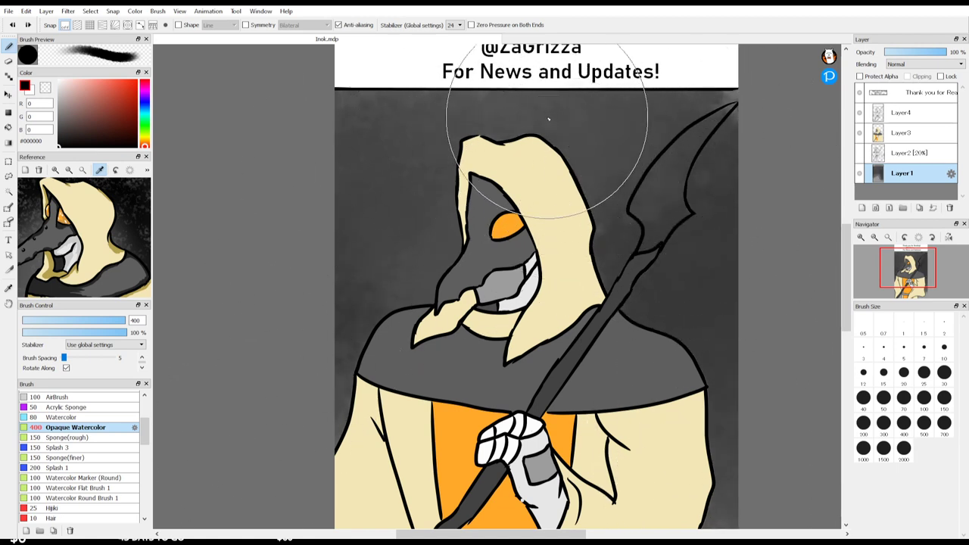
key("ctrl+z")
key("ctrl+z")
key("ctrl+z")
key("ctrl+z")
key("ctrl+z")
key("ctrl+z")
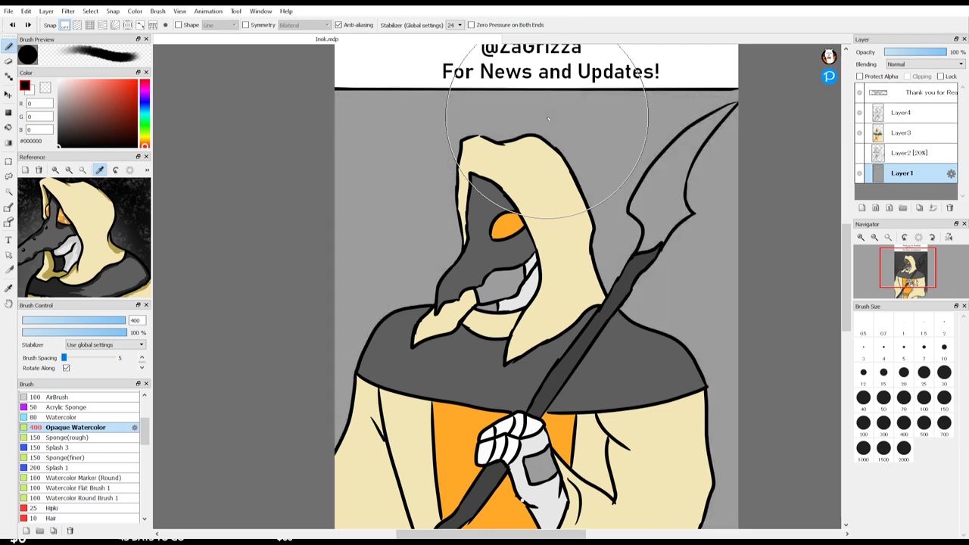
Step: Switch to white #FFFFFF and fill the background on both sides of the character on Layer1
key("i")
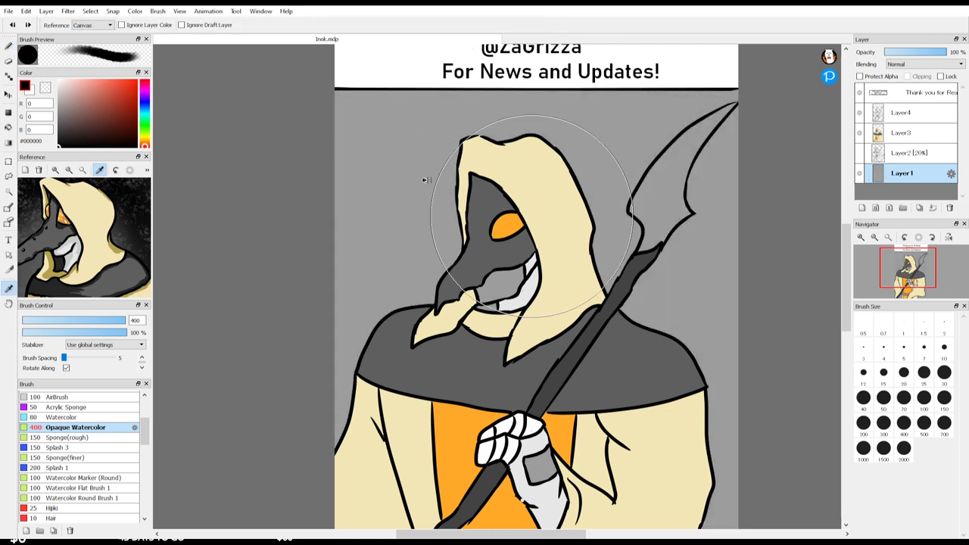
key("x")
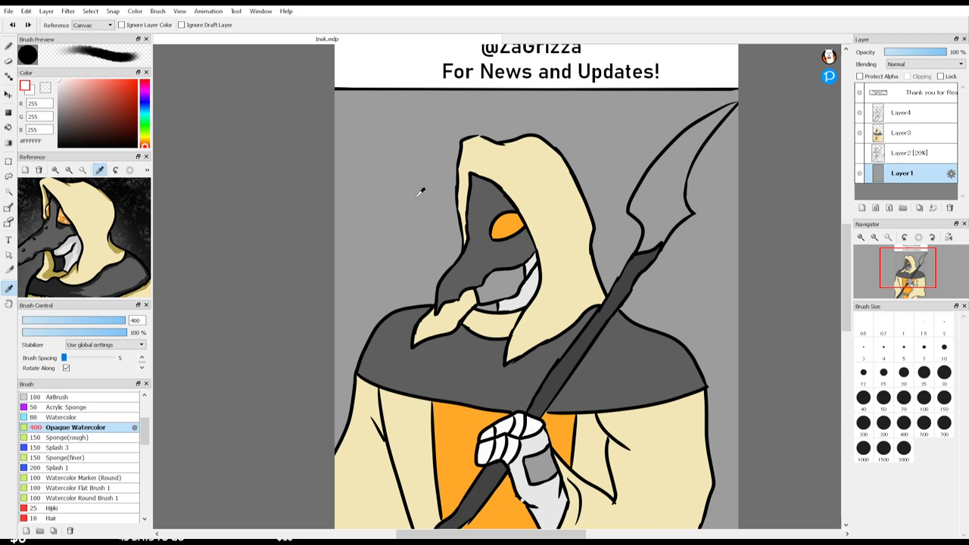
key("g")
left_click(409, 170)
left_click(681, 280)
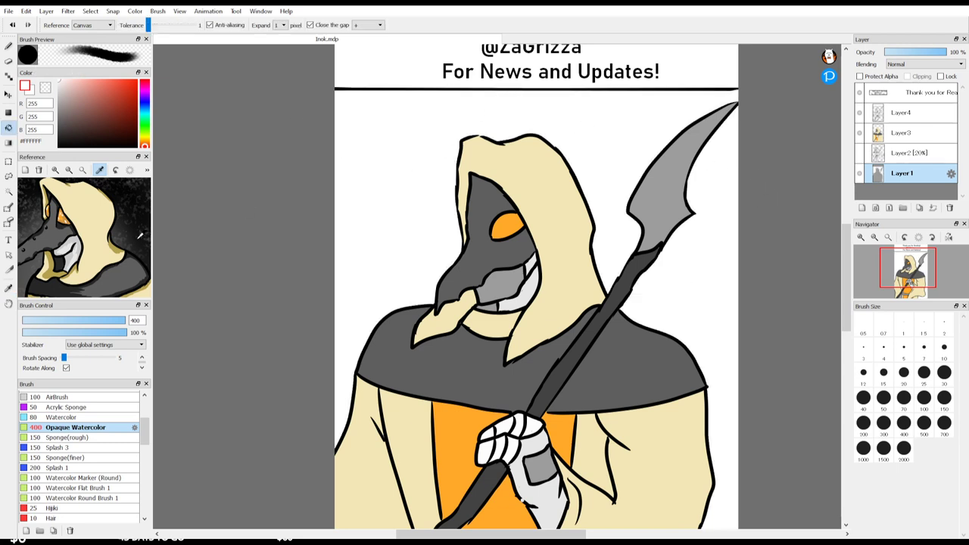
Step: Try painting black #000000 Opaque Watercolor strokes over the white background beside the hood, and undo them
left_click_drag(69, 135, 21, 177)
key("b")
mouse_move(353, 197)
left_mouse_down()
mouse_move(400, 223)
mouse_move(476, 204)
mouse_move(397, 258)
mouse_move(344, 348)
left_mouse_up()
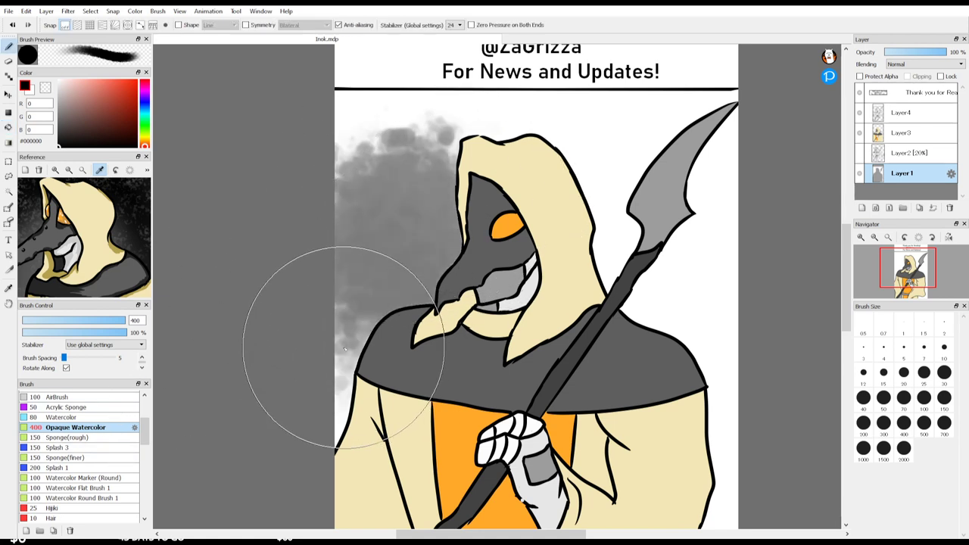
key("ctrl+z")
key("ctrl+z")
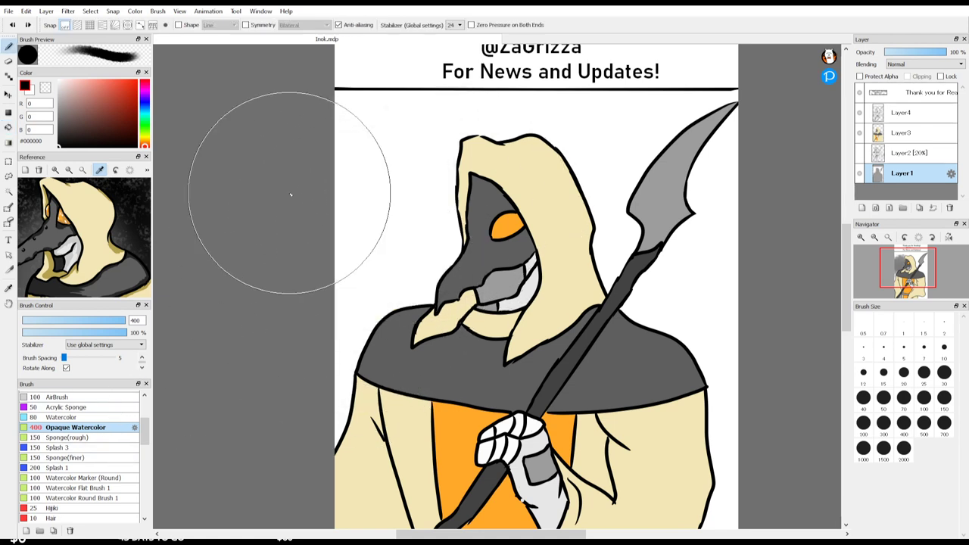
Step: Paint the whole Layer1 background black with the AirBrush at size 400, down to the canvas's lower edge
left_click(116, 398)
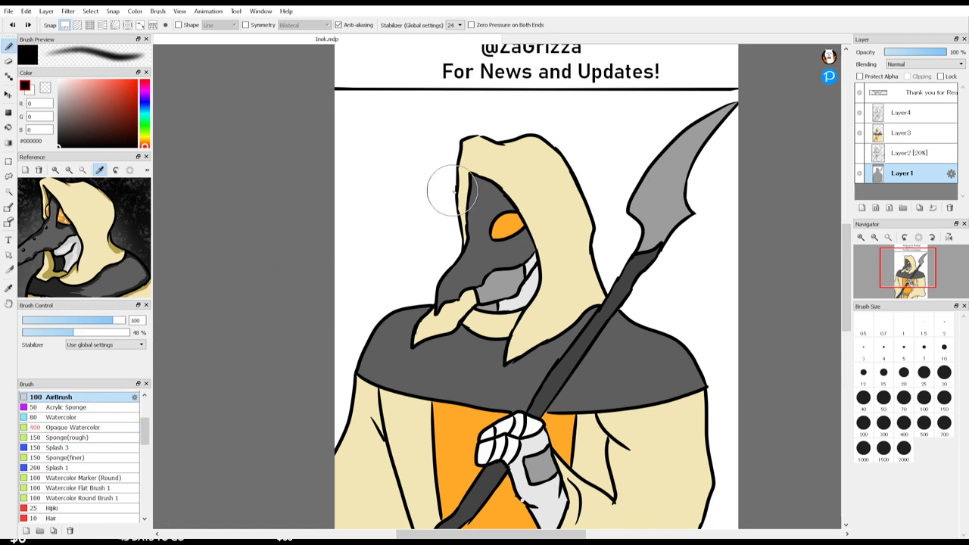
left_click(903, 422)
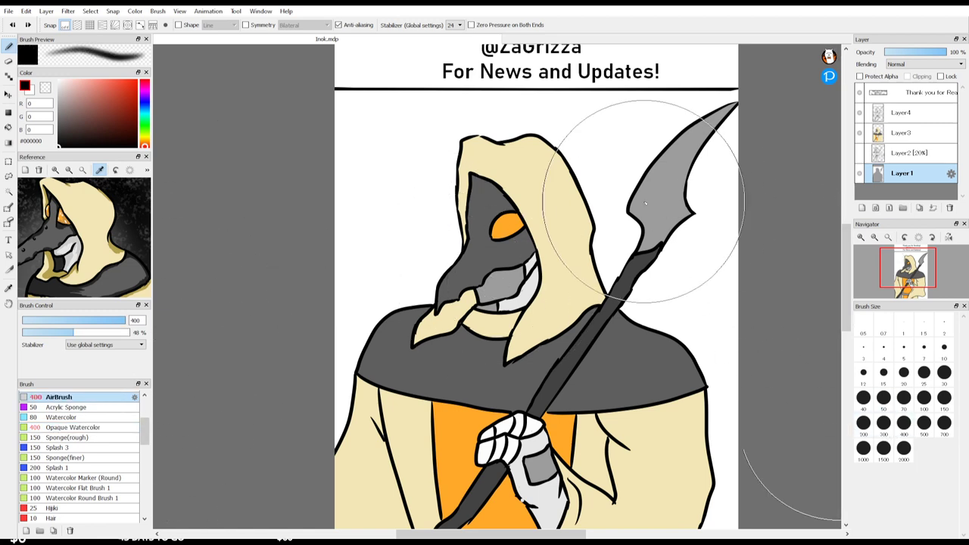
mouse_move(726, 221)
left_mouse_down()
mouse_move(525, 232)
mouse_move(561, 255)
mouse_move(363, 382)
mouse_move(620, 277)
mouse_move(666, 283)
mouse_move(361, 415)
mouse_move(622, 537)
mouse_move(736, 403)
mouse_move(772, 334)
mouse_move(751, 252)
mouse_move(685, 161)
mouse_move(541, 146)
mouse_move(386, 176)
mouse_move(439, 123)
mouse_move(712, 124)
mouse_move(543, 101)
mouse_move(323, 321)
mouse_move(372, 236)
mouse_move(596, 188)
mouse_move(610, 404)
mouse_move(694, 466)
mouse_move(724, 527)
mouse_move(660, 368)
mouse_move(711, 449)
left_mouse_up()
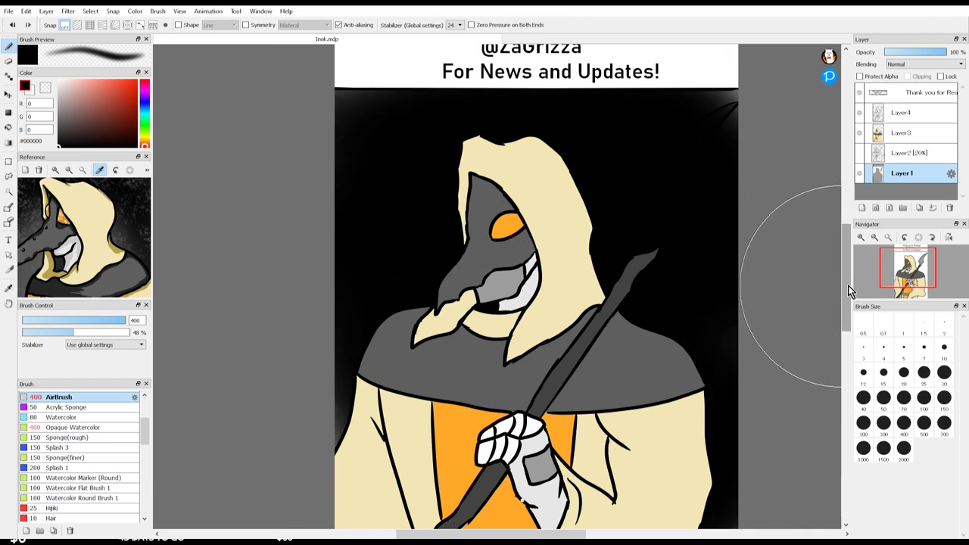
left_click_drag(845, 280, 845, 325)
mouse_move(375, 420)
left_mouse_down()
mouse_move(726, 430)
mouse_move(357, 406)
mouse_move(719, 415)
mouse_move(636, 460)
mouse_move(444, 306)
mouse_move(453, 251)
mouse_move(637, 194)
mouse_move(611, 259)
mouse_move(718, 220)
mouse_move(764, 305)
mouse_move(810, 336)
mouse_move(835, 275)
mouse_move(847, 280)
left_mouse_up()
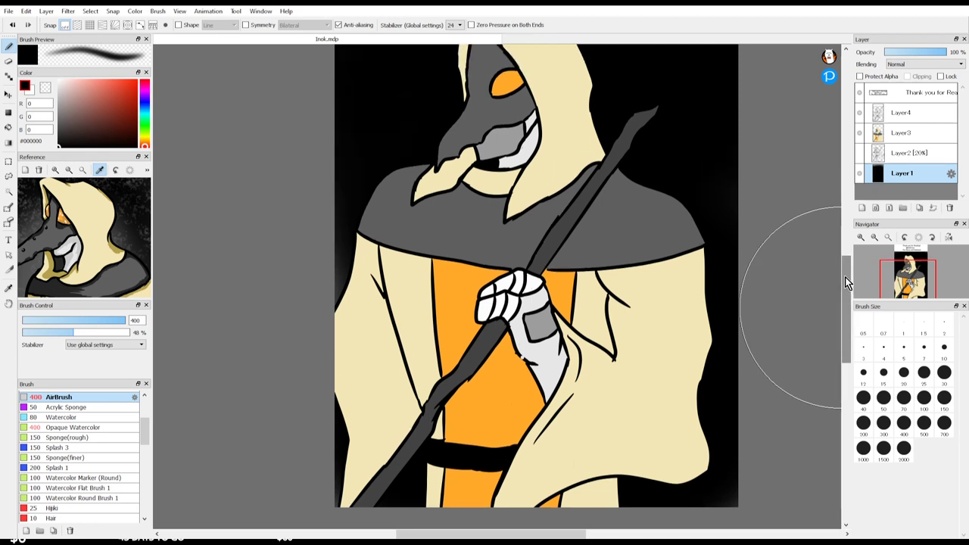
Step: Sample the robe's cream #F2E6B5 and fill the belt on Layer3, hiding the Layer1 background during the fill
left_click(640, 342, "alt")
left_click(859, 176)
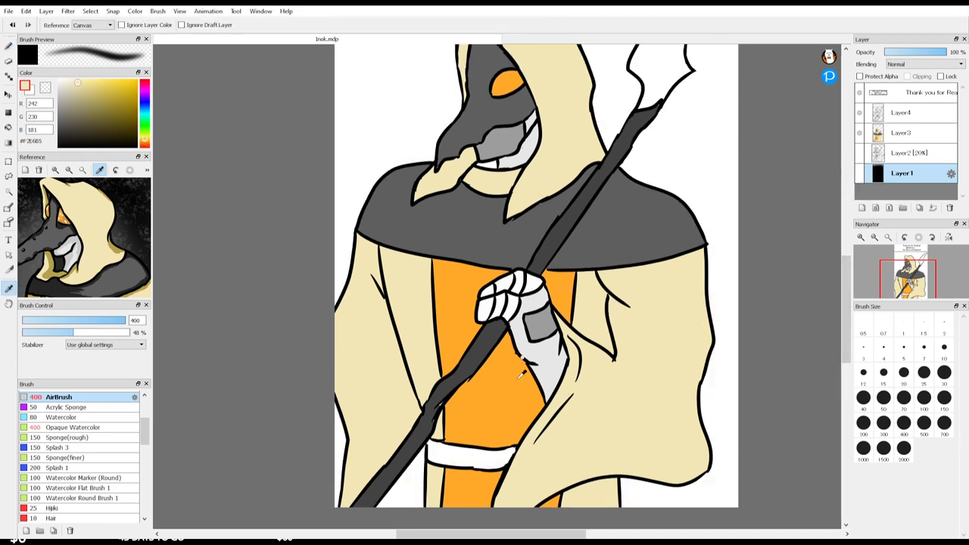
key("g")
key("m")
left_click(576, 428, "ctrl")
key("w")
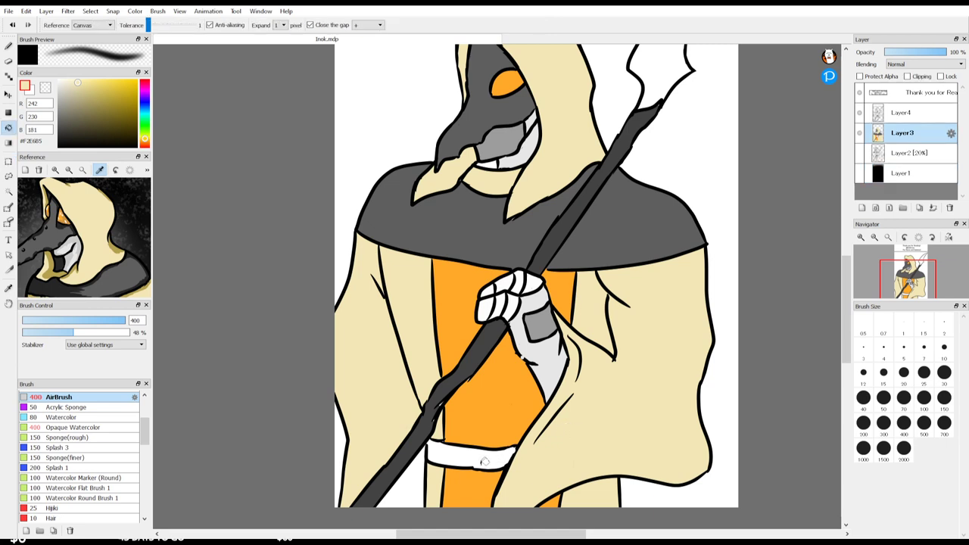
left_click(491, 455)
left_click(859, 173)
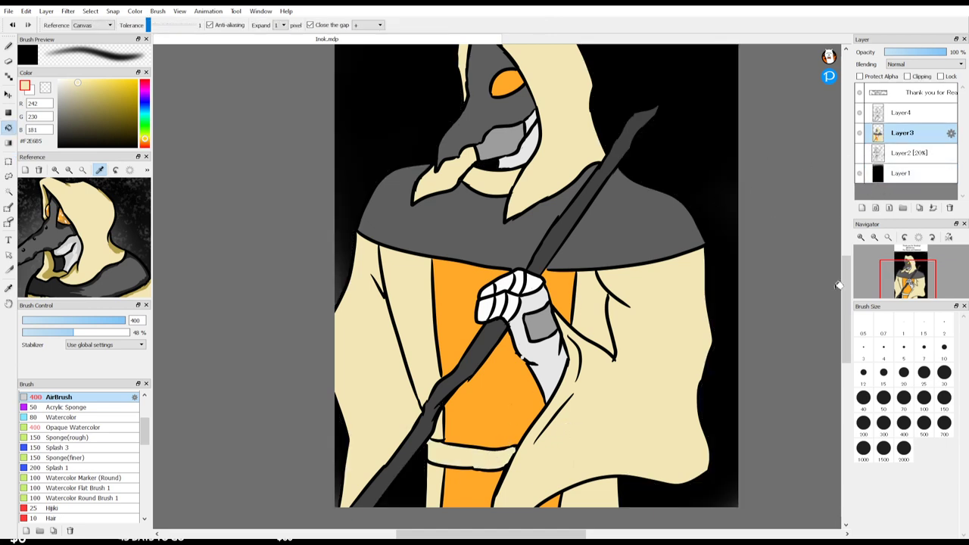
Step: Choose light grey #B6B6B6 and fill the polearm's blade on Layer3, hiding the Layer1 background during the fill
left_click_drag(837, 285, 863, 189)
left_click(860, 173)
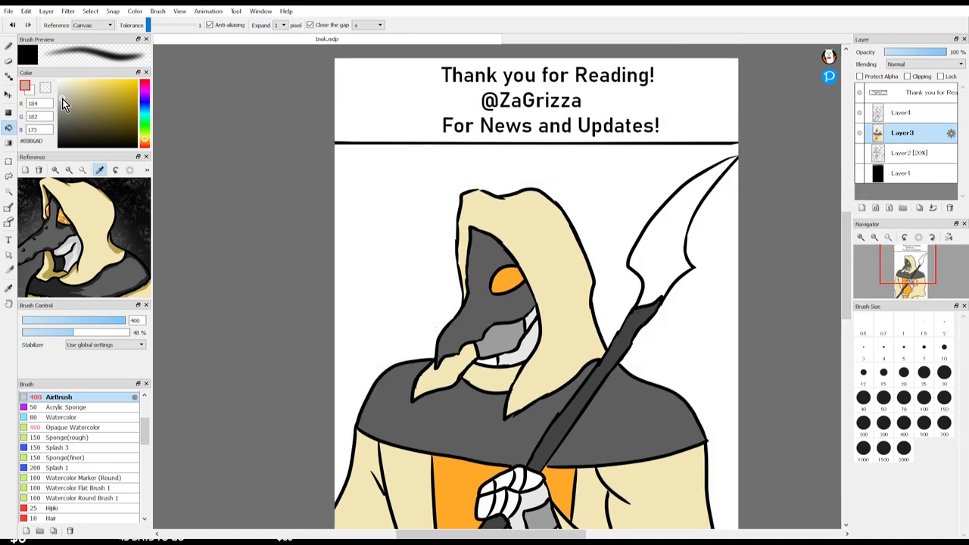
mouse_move(62, 98)
left_mouse_down()
mouse_move(53, 105)
mouse_move(53, 91)
left_mouse_up()
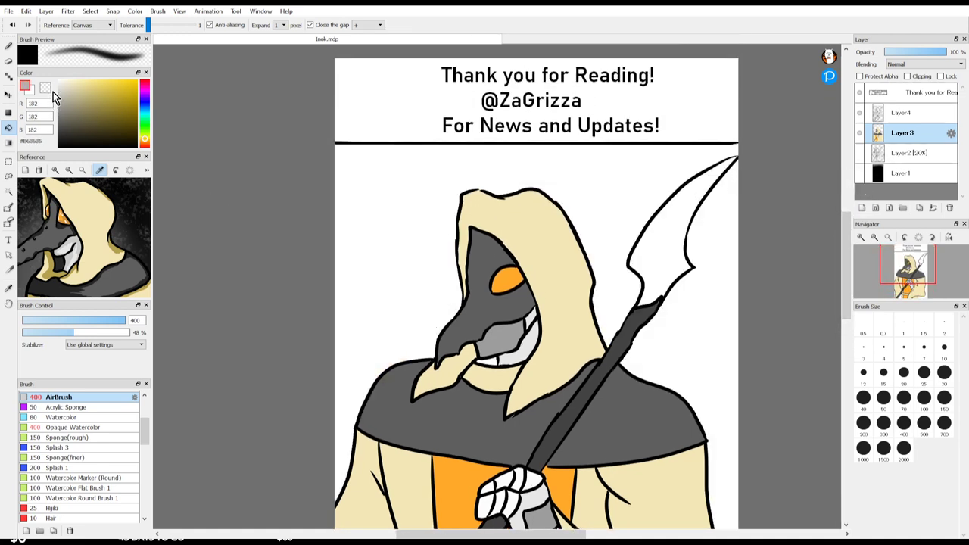
left_click(653, 249)
left_click(860, 174)
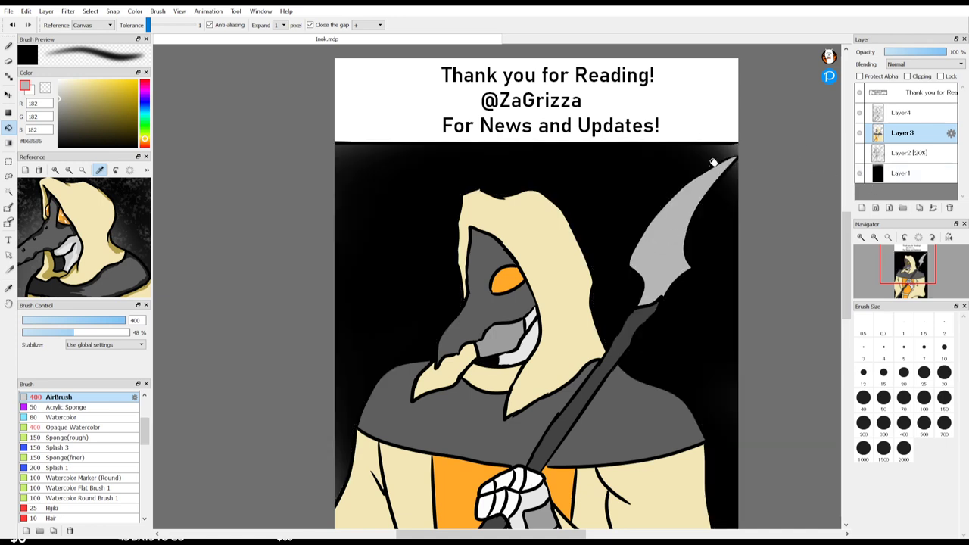
Step: Switch back to painting with the Opaque Watercolor brush at size 400
scroll(845, 274, "down", 2)
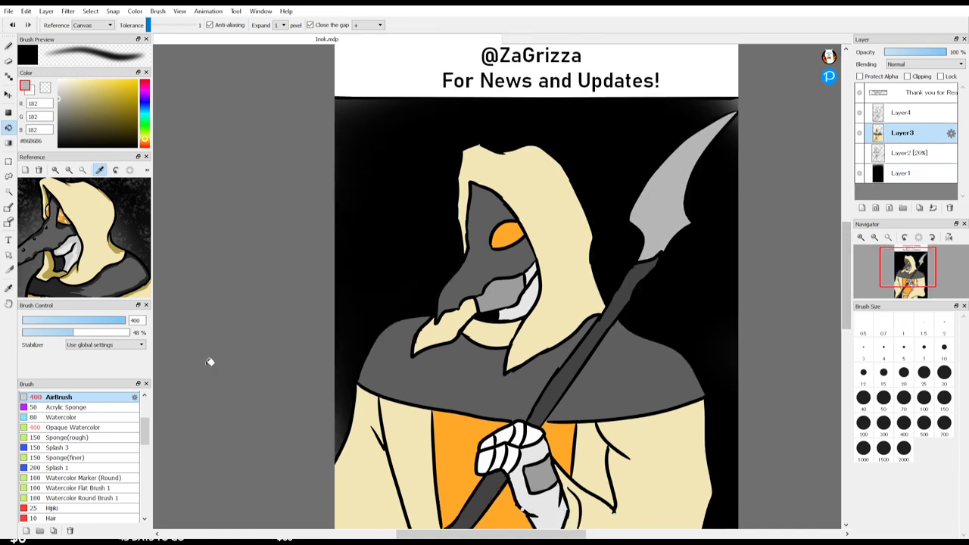
mouse_move(144, 428)
left_mouse_down()
mouse_move(144, 499)
mouse_move(140, 412)
left_mouse_up()
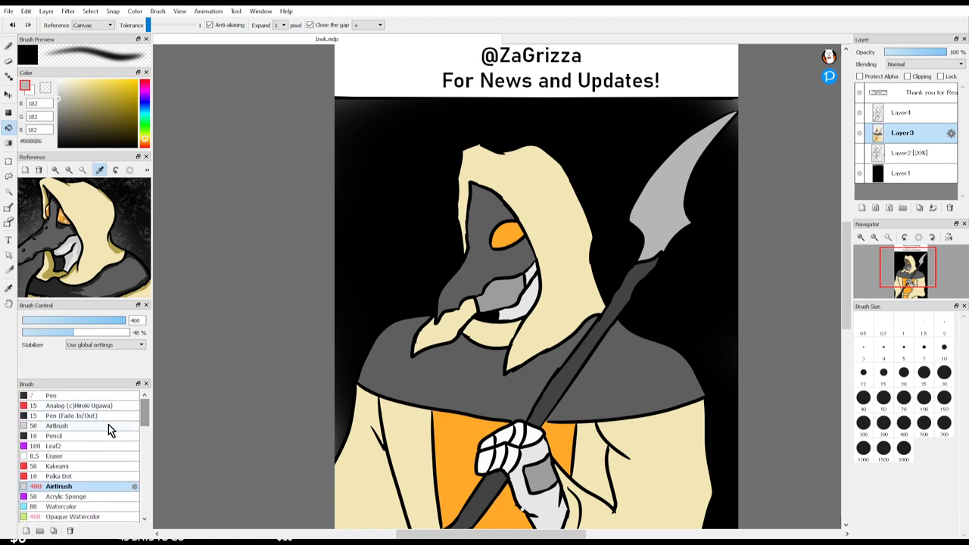
left_click(110, 517)
key("b")
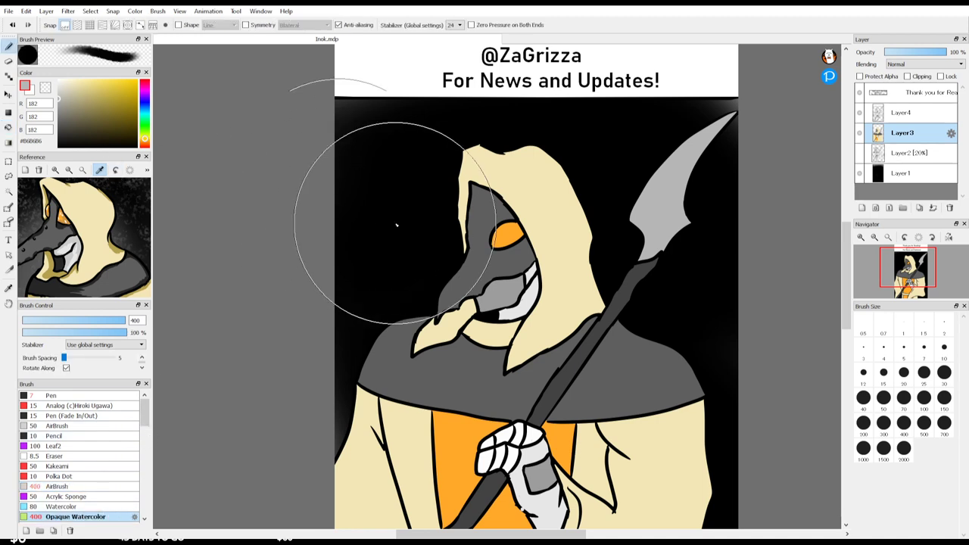
Step: Try brushing light grey mottling beside the hood with Layer3 active, and undo the strokes
mouse_move(423, 189)
left_mouse_down()
mouse_move(305, 277)
mouse_move(333, 428)
left_mouse_up()
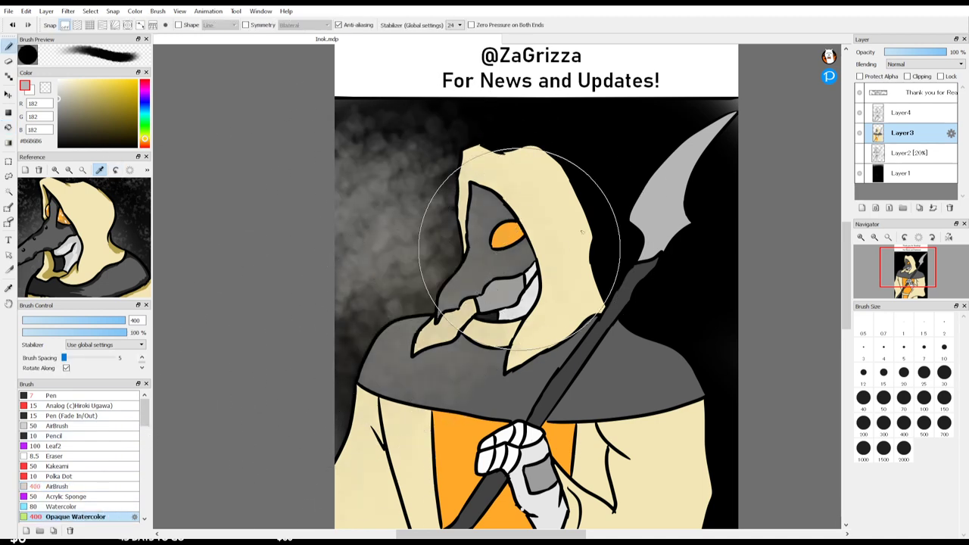
key("ctrl+z")
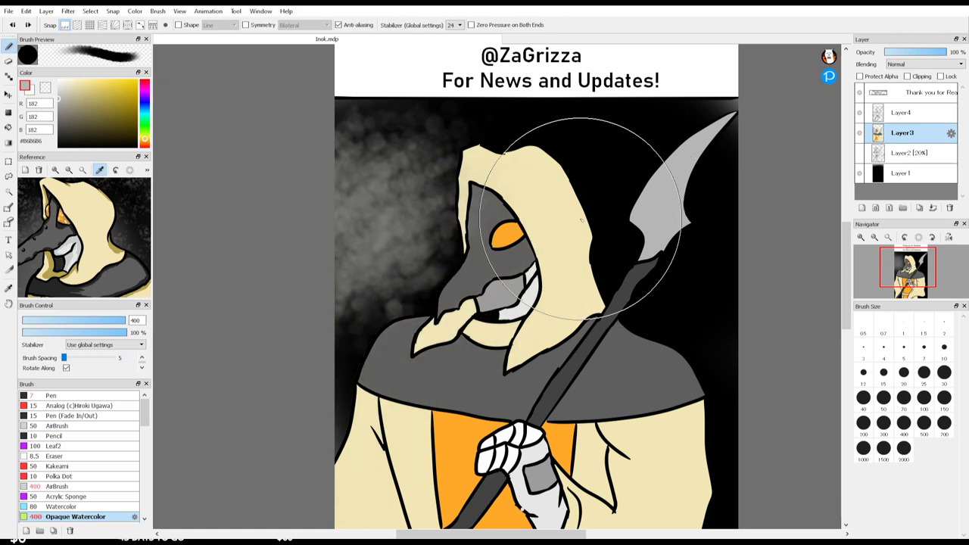
key("ctrl+z")
Step: Make Layer1 active and brush smoky #B6B6B6 mottling over the black background on both sides of the character
left_click(901, 174)
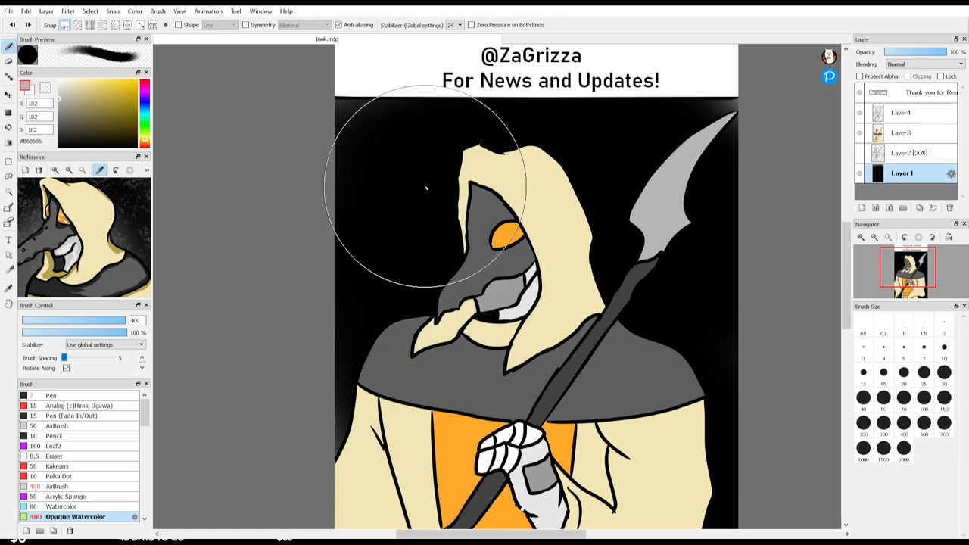
left_click_drag(426, 190, 384, 264)
mouse_move(619, 223)
left_mouse_down()
mouse_move(701, 299)
mouse_move(735, 411)
left_mouse_up()
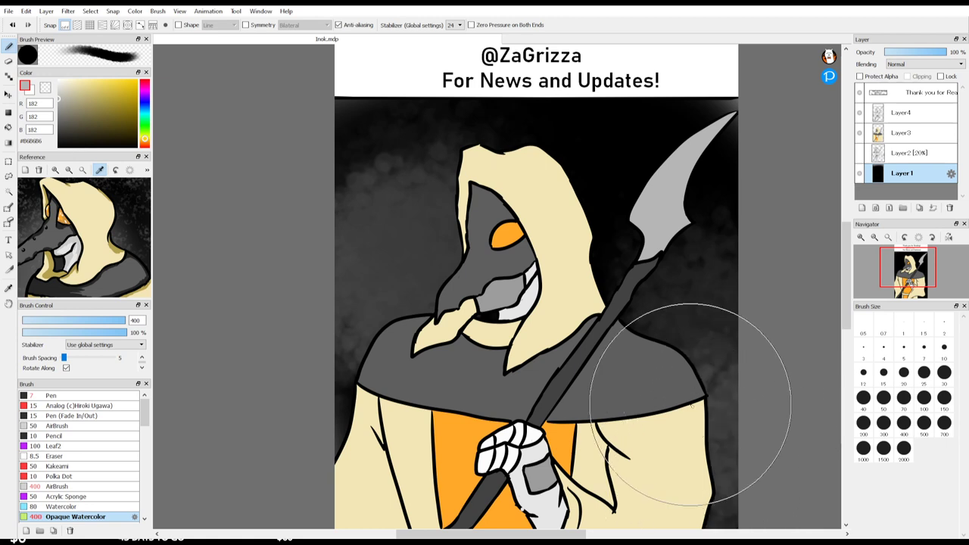
mouse_move(587, 157)
left_mouse_down()
mouse_move(374, 307)
mouse_move(363, 355)
mouse_move(326, 309)
left_mouse_up()
Step: Switch to white #FFFFFF and brush lighter smoky patches across the Layer1 background, including the lower corners
left_click_drag(72, 98, 24, 62)
left_click_drag(414, 179, 575, 169)
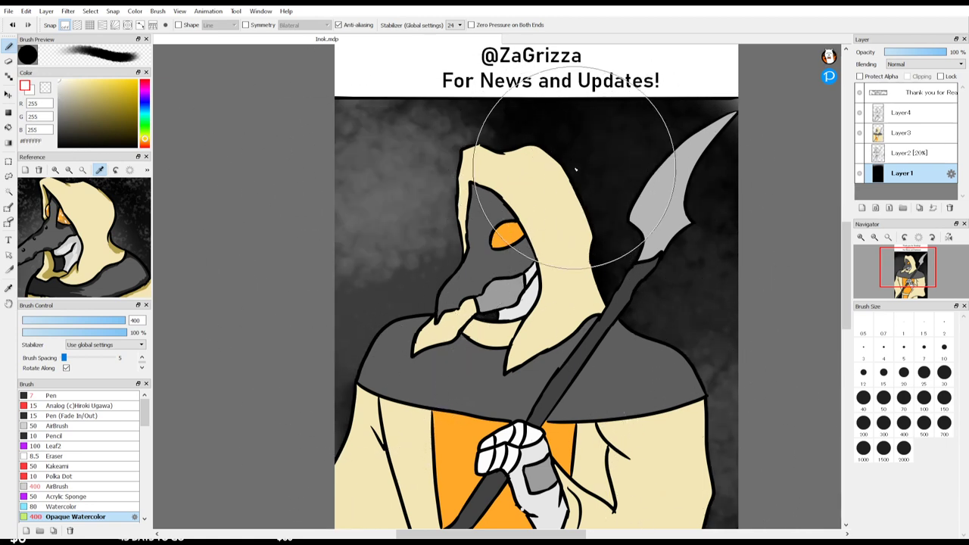
left_click_drag(707, 292, 726, 452)
scroll(838, 328, "down", 5)
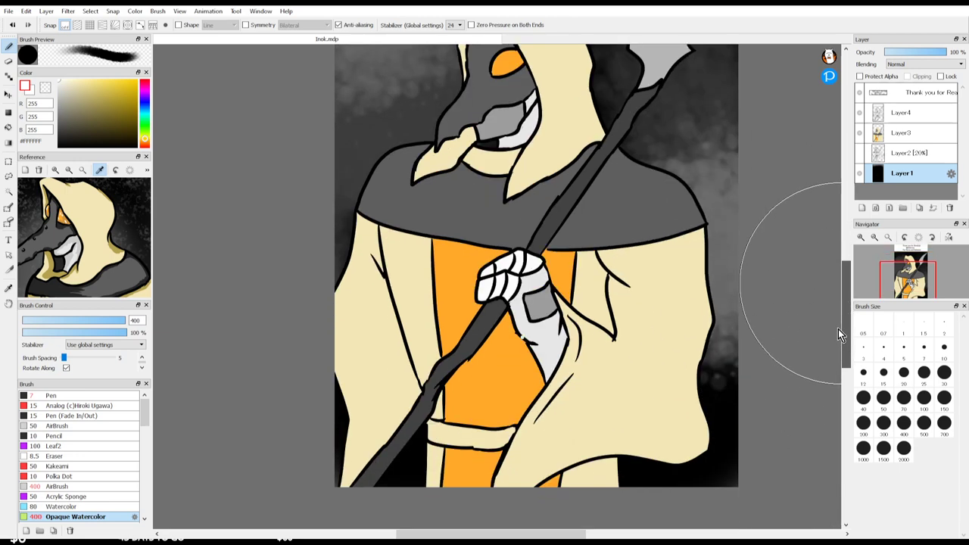
left_click(352, 474)
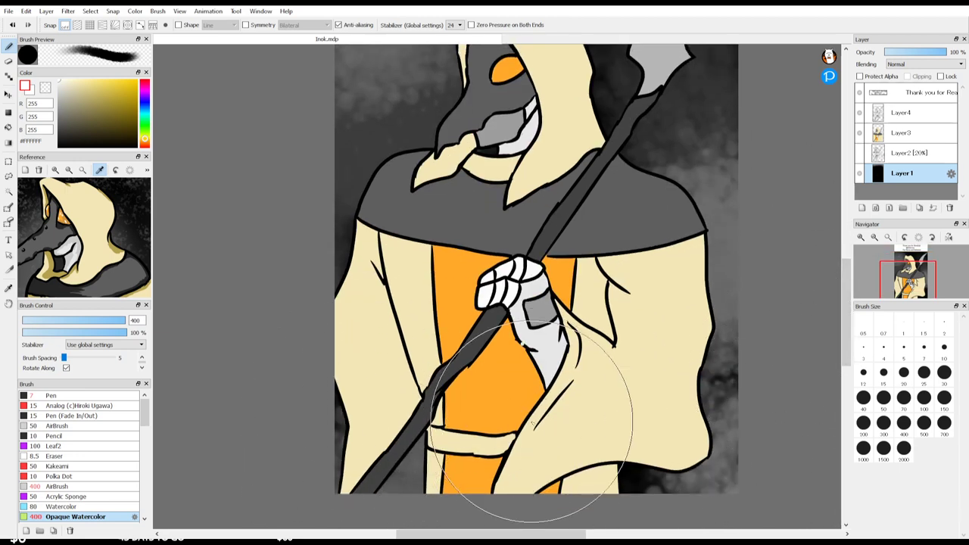
Step: Make Layer4 active, reduce the Opaque Watercolor brush to size 7, select the Pen brush and switch to the size 12 Eraser
scroll(842, 319, "up", 8)
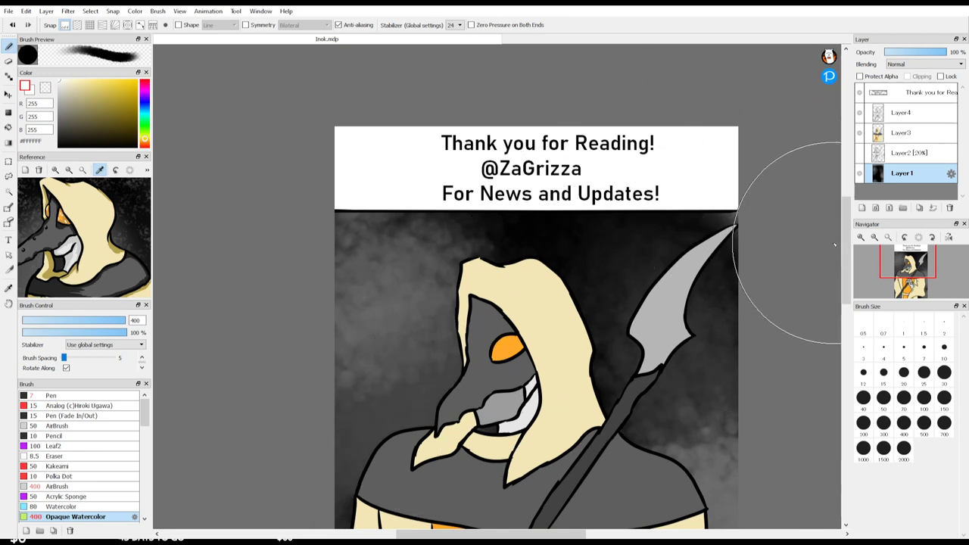
scroll(849, 290, "down", 3)
mouse_move(849, 290)
left_mouse_down()
mouse_move(849, 331)
mouse_move(854, 293)
left_mouse_up()
left_click(899, 112)
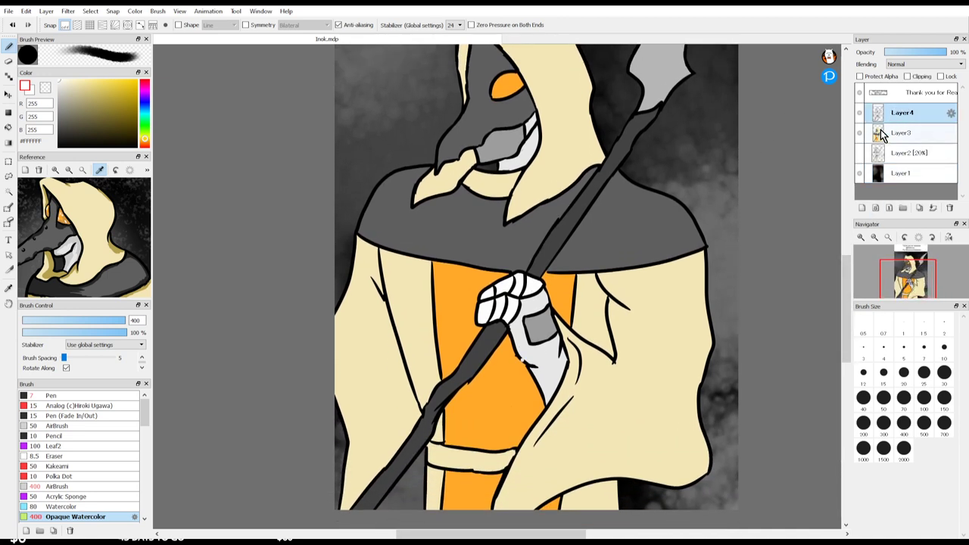
key("v")
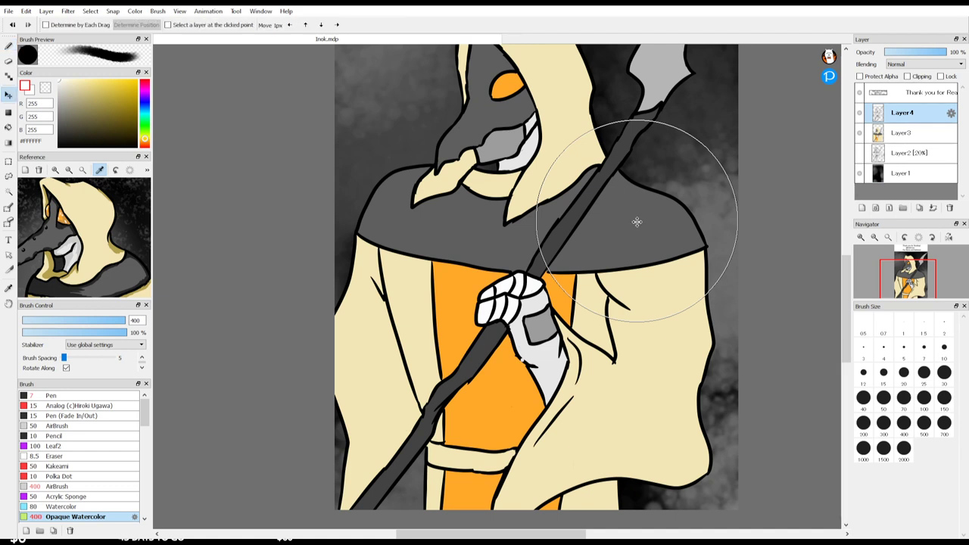
key("b")
left_click(923, 346)
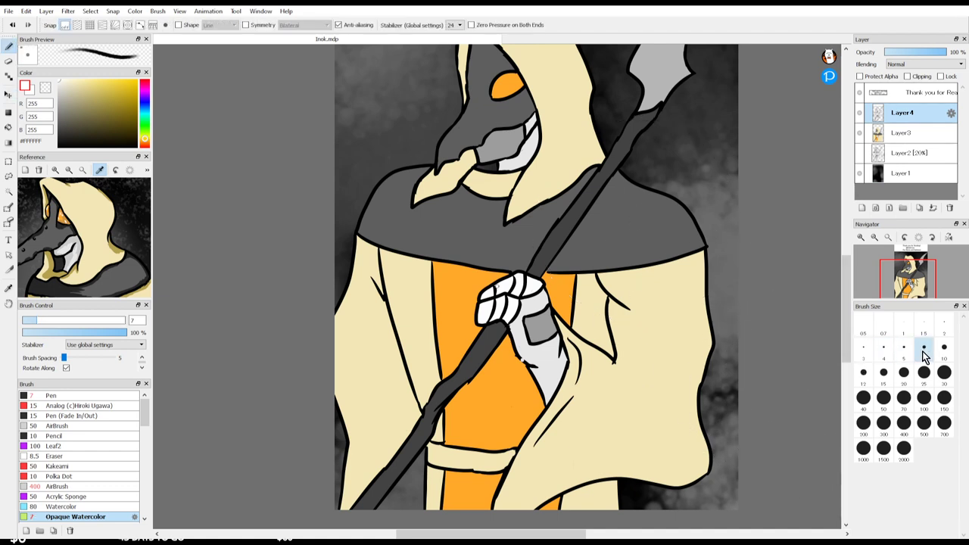
left_click(76, 395)
key("e")
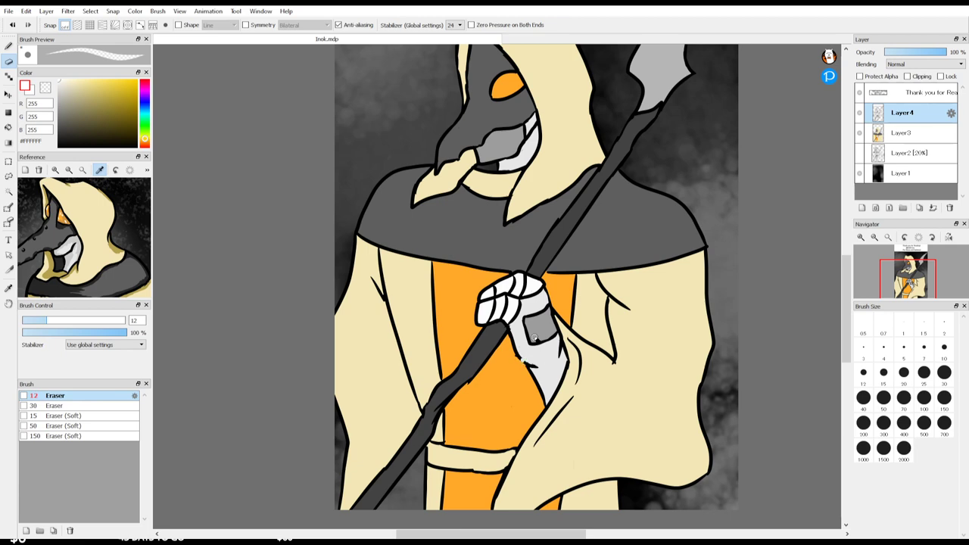
Step: Try erasing a spot at the wrist outline with Layer3 active, and undo the erasure
scroll(532, 411, "up", 4)
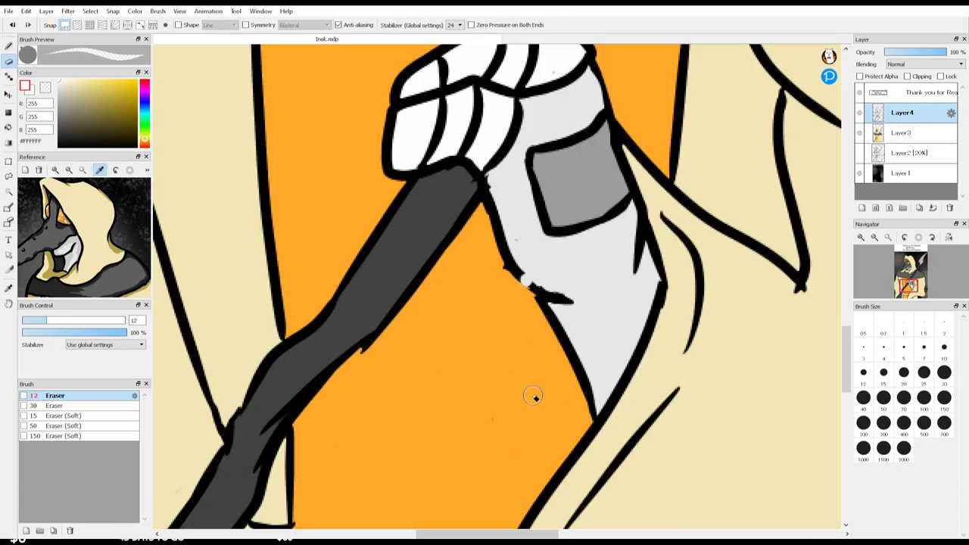
left_click(566, 277, "ctrl")
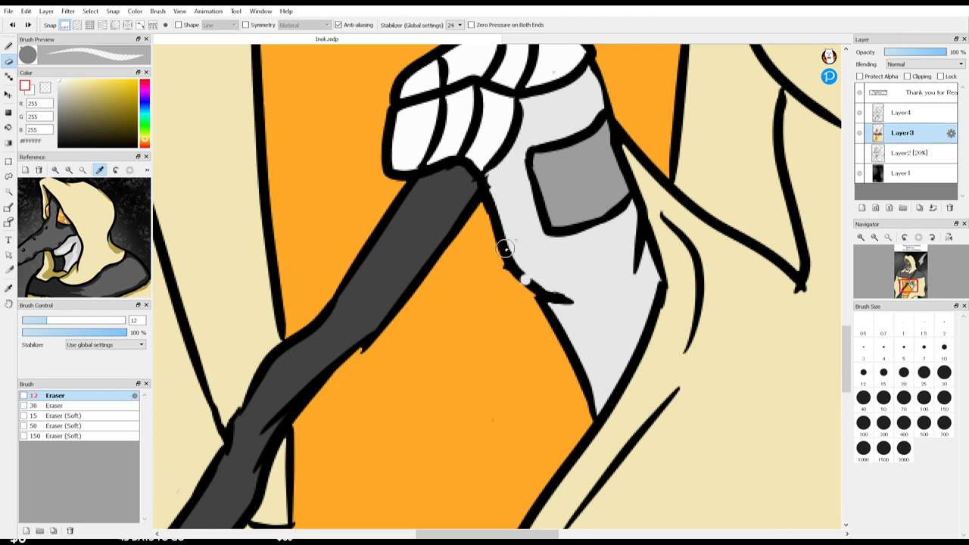
left_click_drag(529, 282, 525, 272)
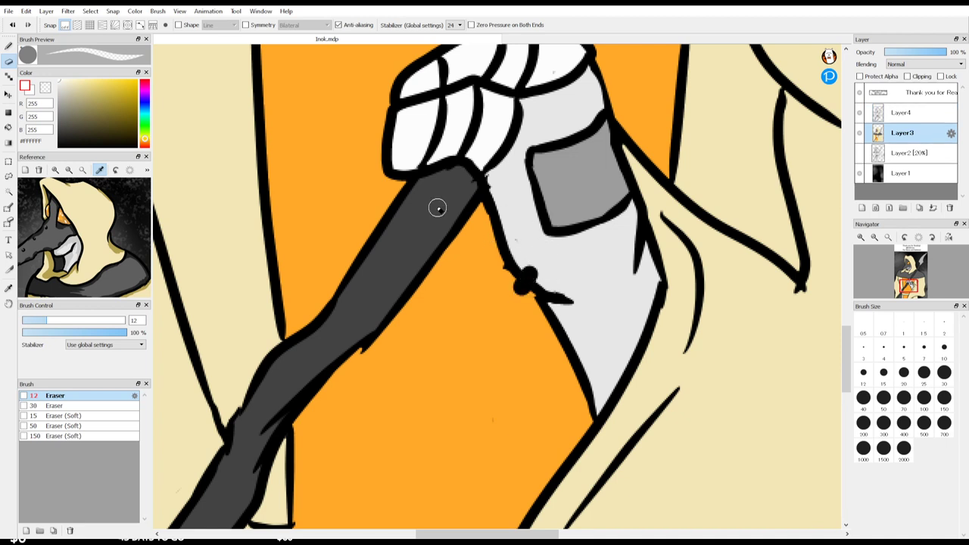
key("ctrl+z")
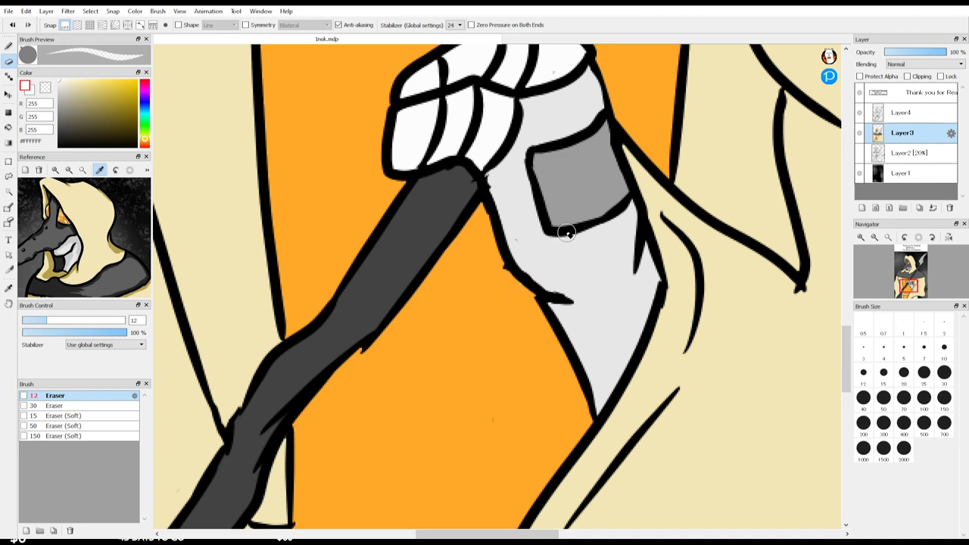
Step: Make Layer4 active, hide Layer1, and try erasing the rough outline at the hood's lower tip and along the shaft, undoing the last strokes
left_click(902, 113)
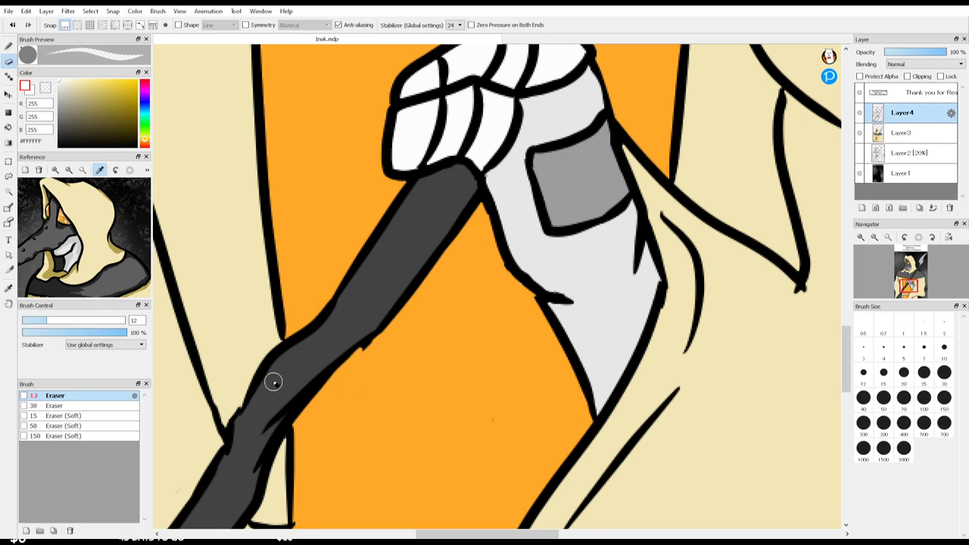
key("space")
mouse_move(629, 131)
left_mouse_down()
mouse_move(593, 301)
mouse_move(543, 341)
mouse_move(473, 444)
mouse_move(510, 380)
left_mouse_up()
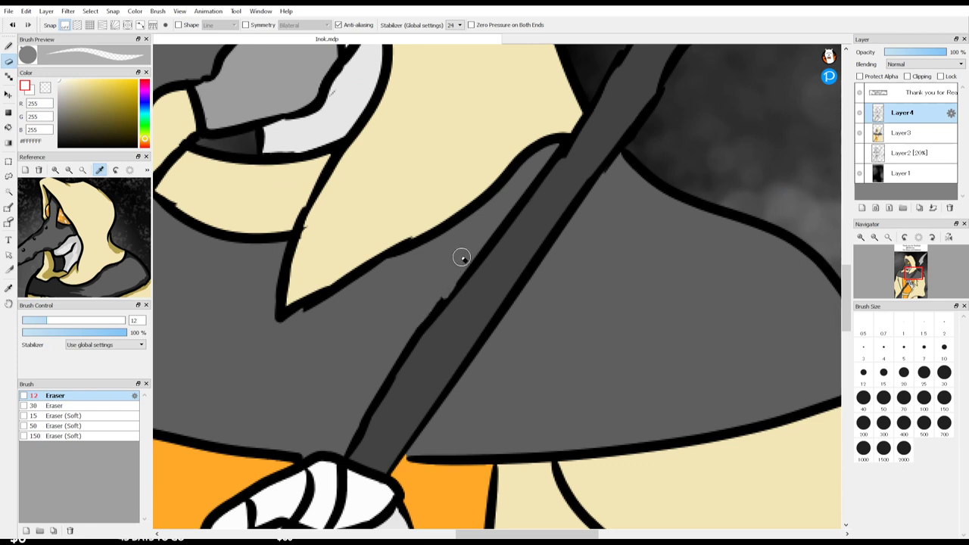
left_click(859, 173)
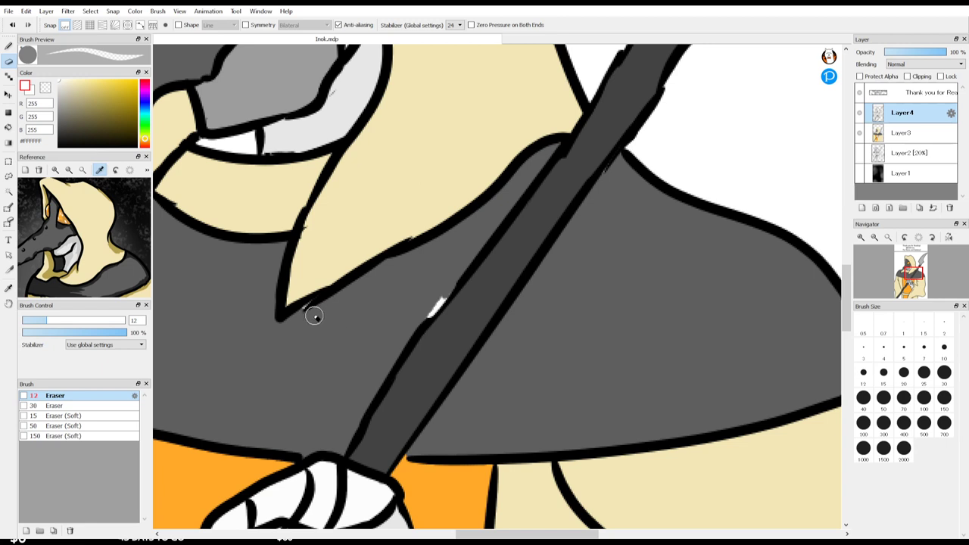
left_click_drag(306, 308, 326, 299)
left_click_drag(423, 304, 354, 427)
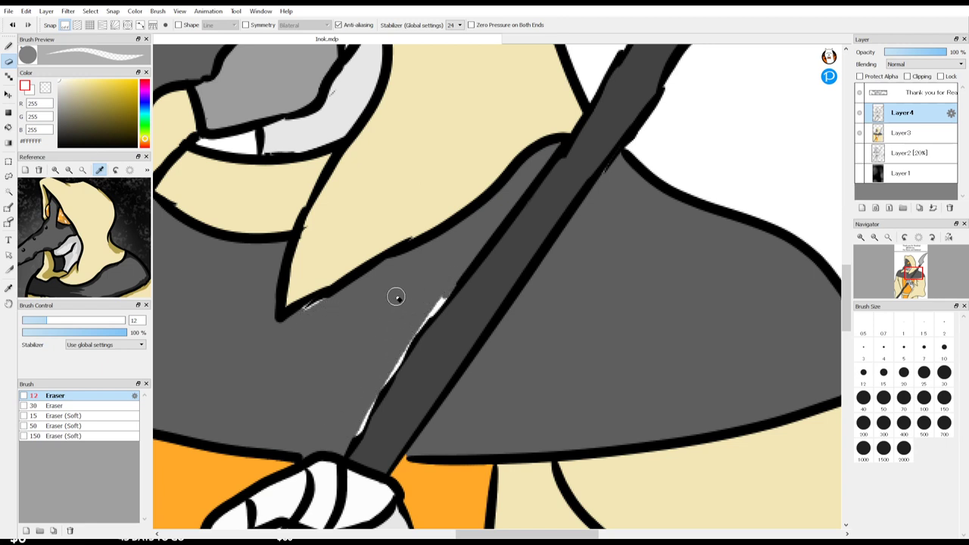
key("ctrl+z")
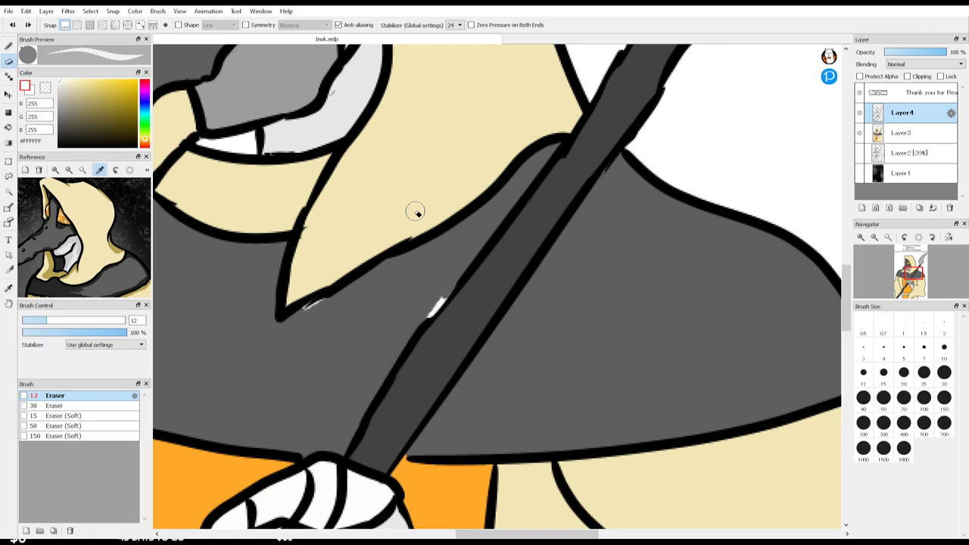
Step: Pick black #000000 from the reference image, then erase and redraw the shaft's outline above the hand with the size 7 Pen
key("b")
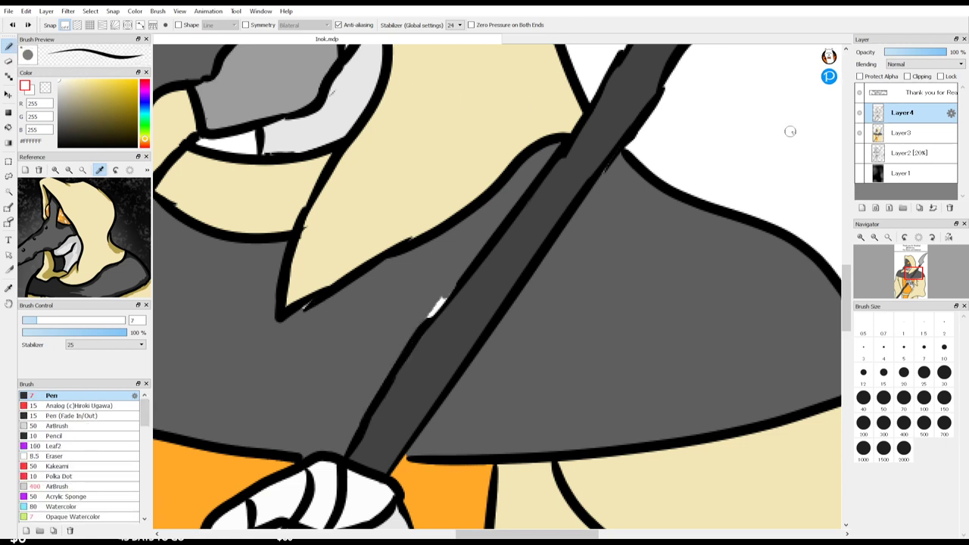
left_click(77, 216)
mouse_move(457, 283)
left_mouse_down()
mouse_move(425, 321)
mouse_move(448, 304)
mouse_move(457, 277)
mouse_move(411, 344)
left_mouse_up()
key("e")
left_click_drag(444, 299, 379, 395)
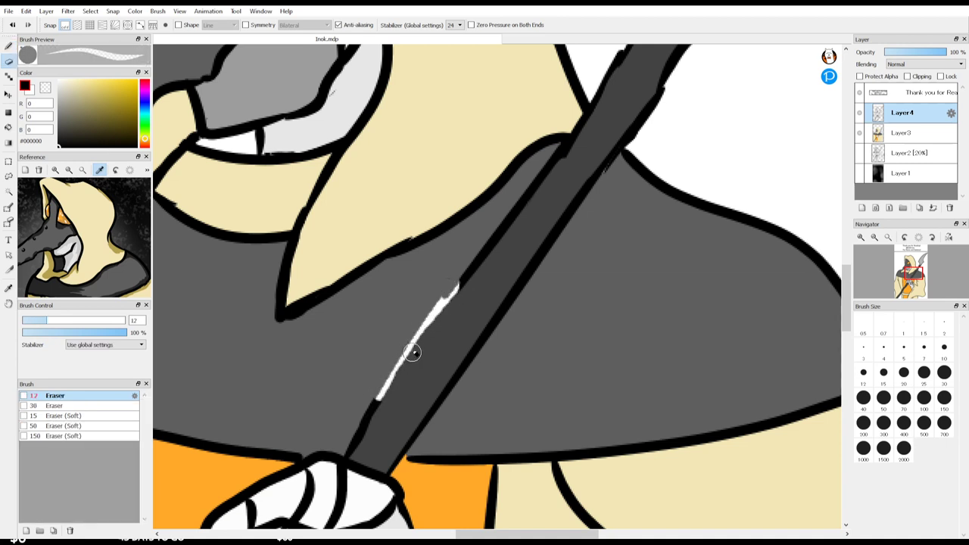
mouse_move(413, 351)
left_mouse_down()
mouse_move(371, 396)
mouse_move(393, 379)
mouse_move(358, 435)
left_mouse_up()
key("b")
left_click_drag(466, 279, 361, 439)
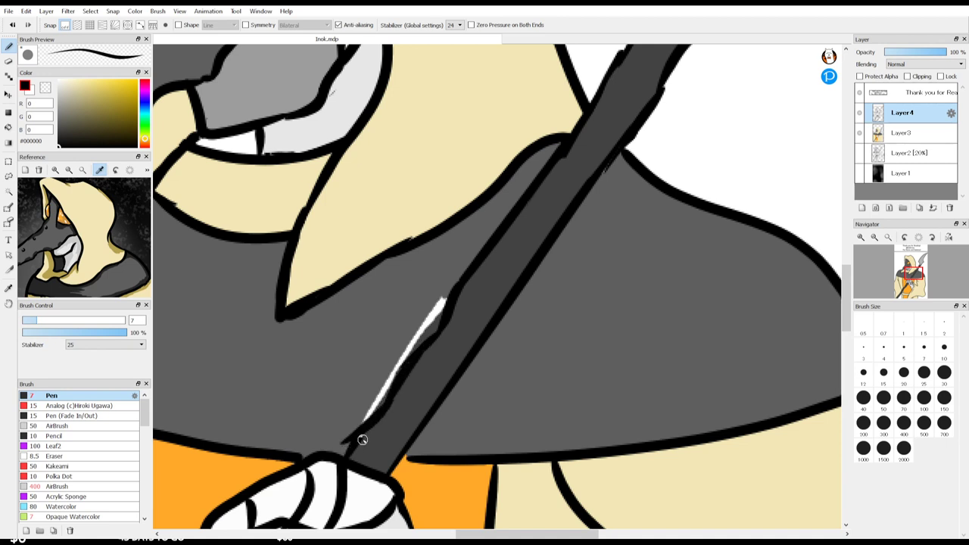
key("e")
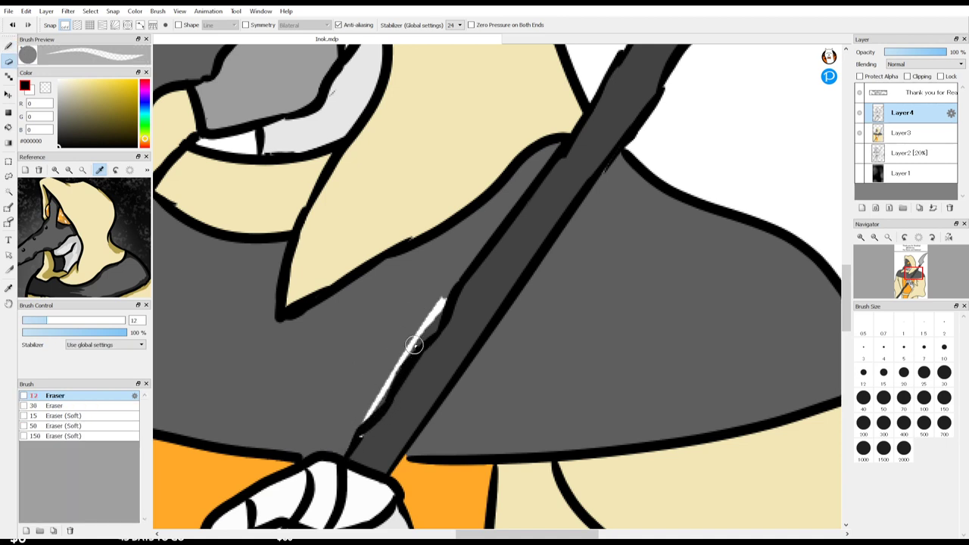
key("p")
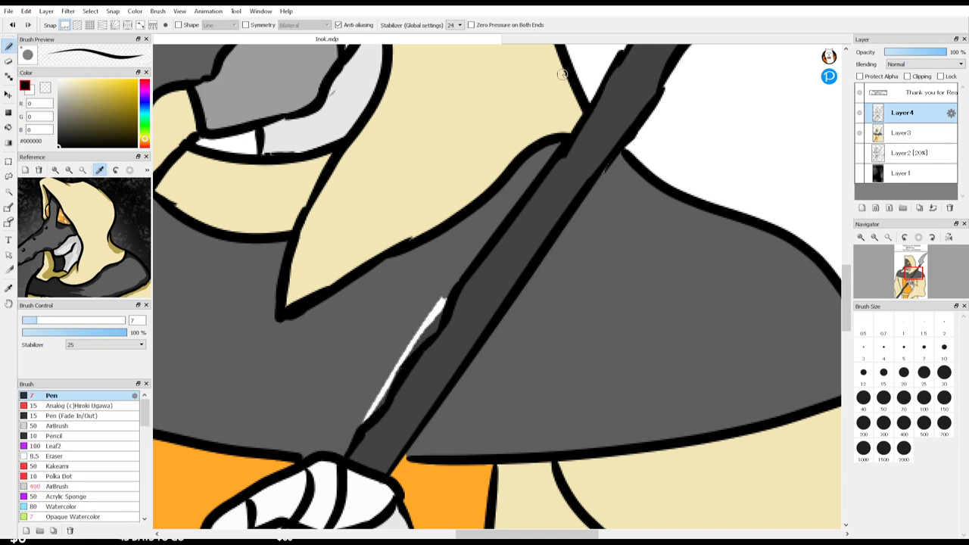
Step: Erase the bumps on the shaft's right outline below the blade and the stray line where it crosses the shoulder
key("e")
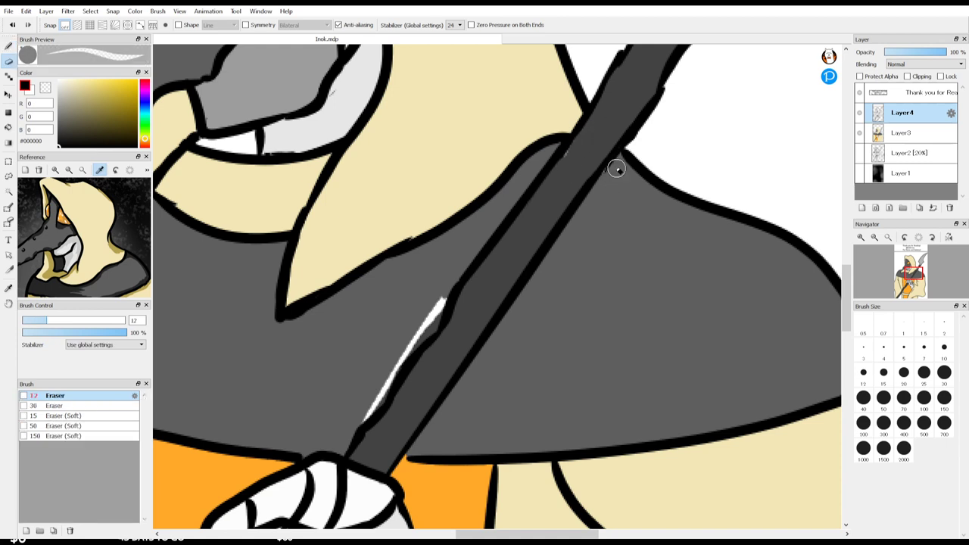
mouse_move(666, 113)
left_mouse_down()
mouse_move(675, 71)
mouse_move(711, 52)
left_mouse_up()
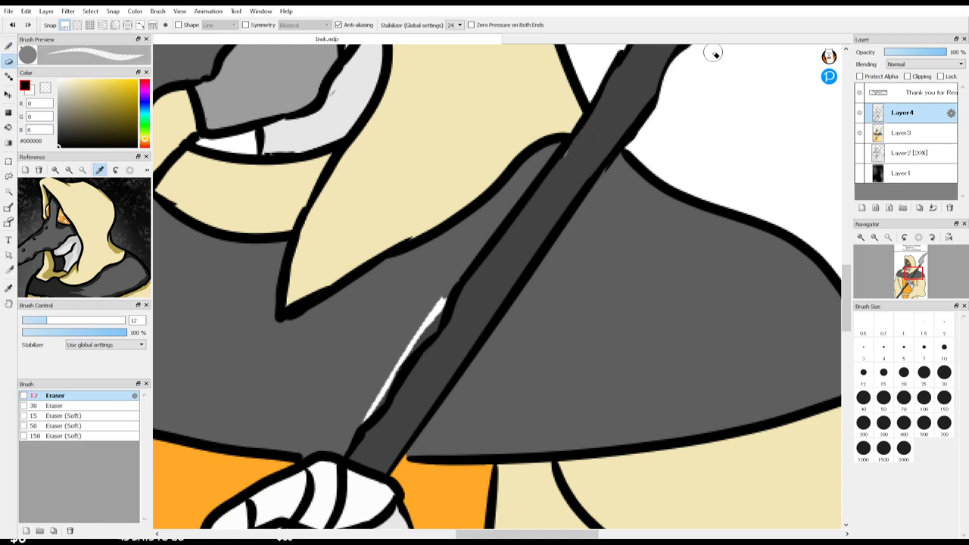
key("space")
left_click_drag(618, 142, 534, 346)
left_click_drag(571, 248, 556, 288)
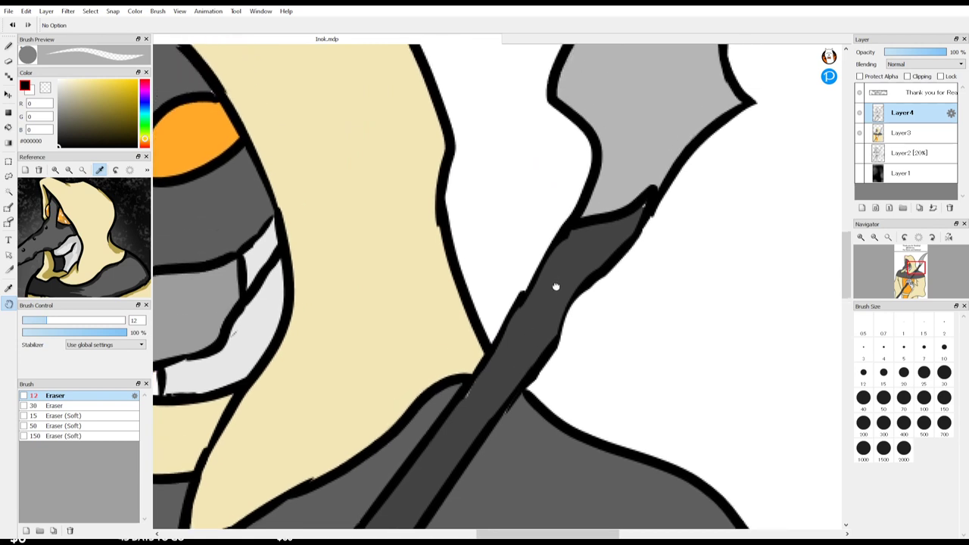
left_click_drag(579, 250, 626, 153)
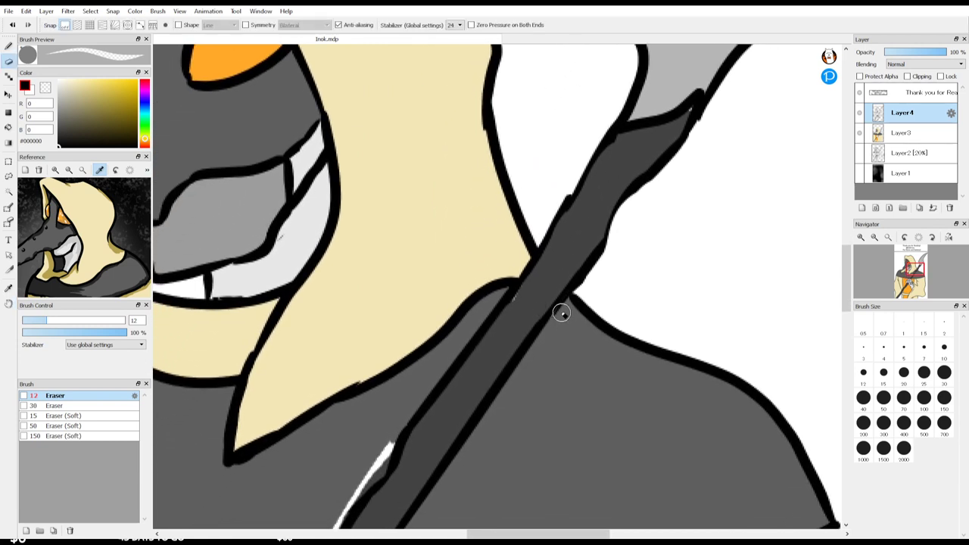
key("b")
key("e")
mouse_move(554, 324)
left_mouse_down()
mouse_move(588, 291)
mouse_move(561, 311)
mouse_move(555, 337)
left_mouse_up()
key("b")
key("e")
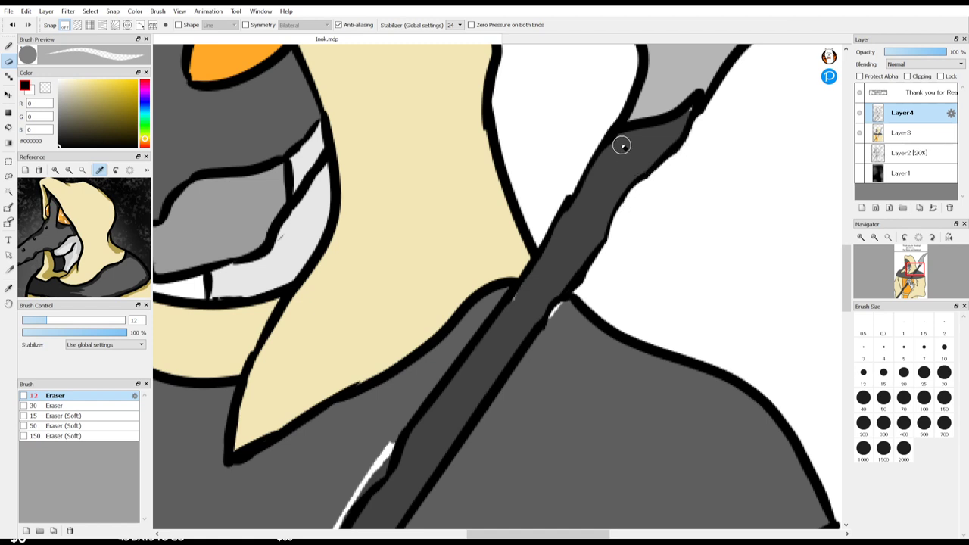
Step: Erase the rough shaft outline beside the hood and redraw both edges below the blade with the Pen at size 5
left_click_drag(621, 145, 604, 172)
mouse_move(569, 199)
left_mouse_down()
mouse_move(573, 190)
mouse_move(564, 208)
mouse_move(585, 170)
left_mouse_up()
key("b")
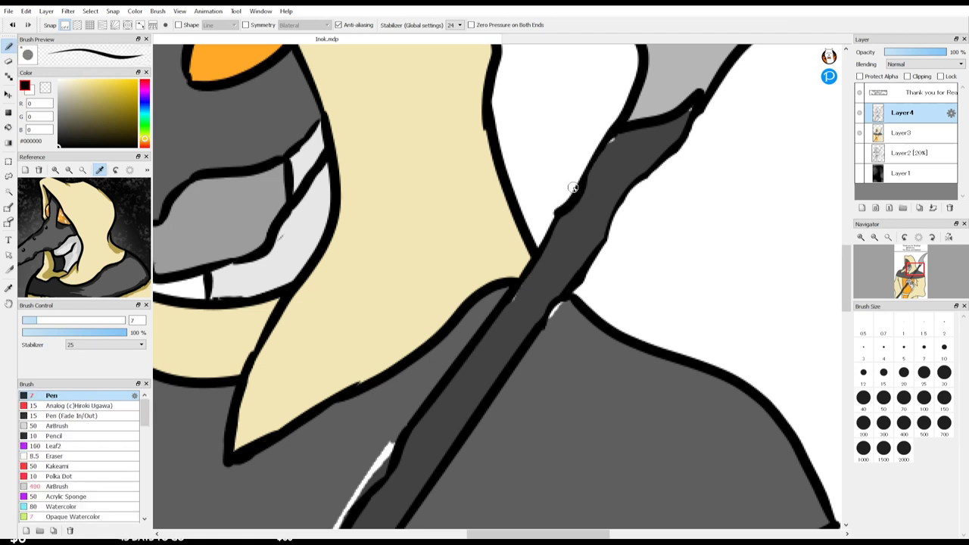
key("ctrl+z")
left_click(903, 348)
mouse_move(648, 176)
left_mouse_down()
mouse_move(626, 189)
mouse_move(609, 225)
left_mouse_up()
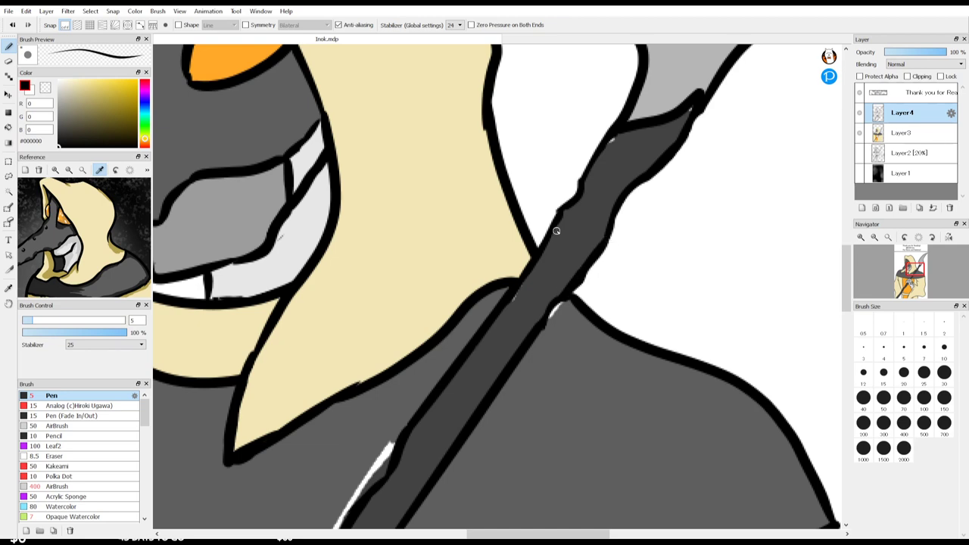
Step: Examine the outlines along the whole staff, around the hand and belt, and on the hooded head
key("space")
left_click_drag(510, 313, 633, 30)
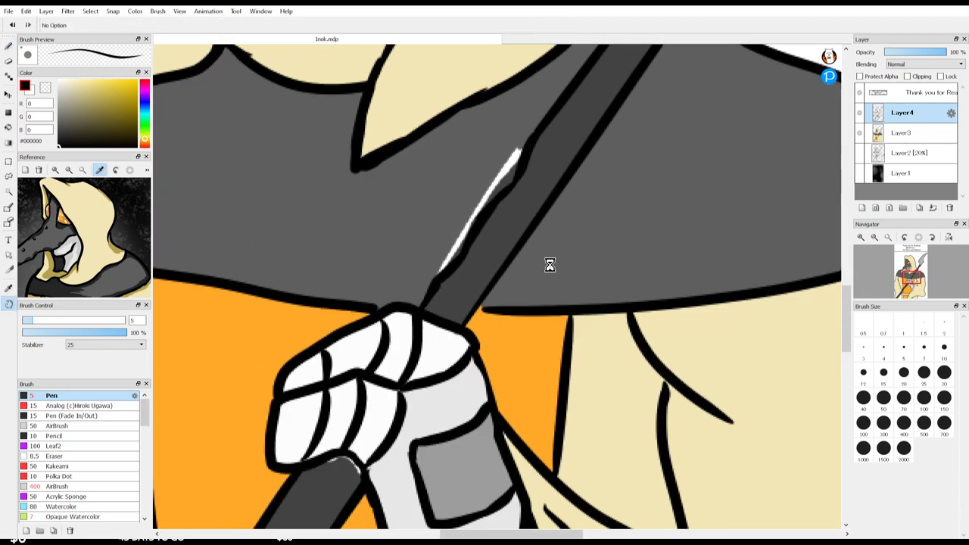
left_click_drag(550, 264, 618, 104)
left_click_drag(528, 251, 612, 104)
left_click_drag(461, 338, 683, 65)
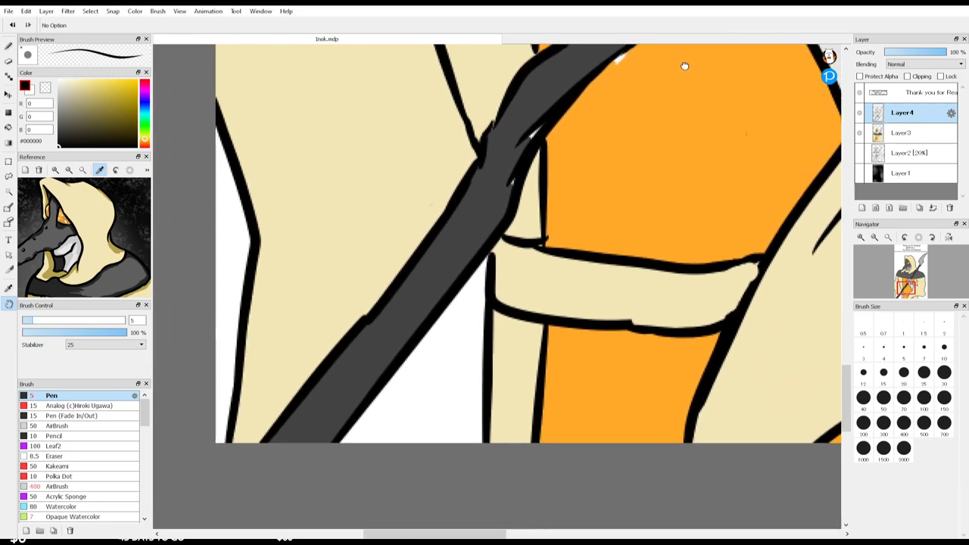
left_click_drag(492, 265, 446, 380)
left_click_drag(507, 308, 448, 385)
left_click_drag(469, 326, 436, 449)
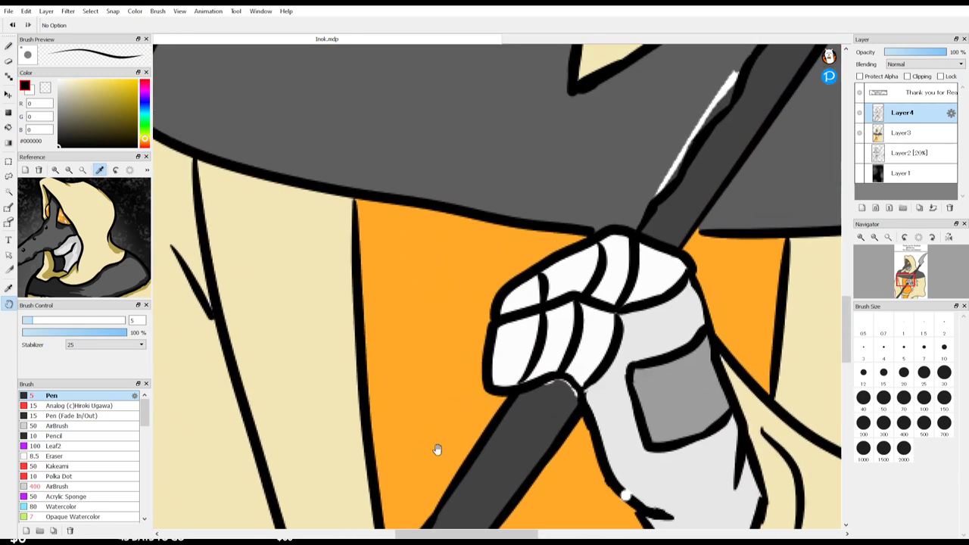
scroll(478, 344, "down", 3)
scroll(572, 292, "down", 1)
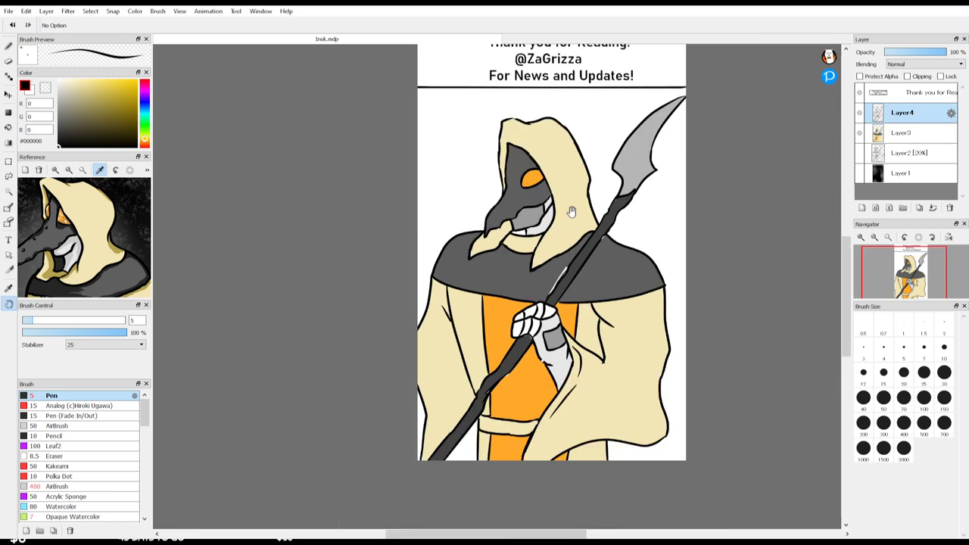
left_click_drag(571, 211, 576, 270)
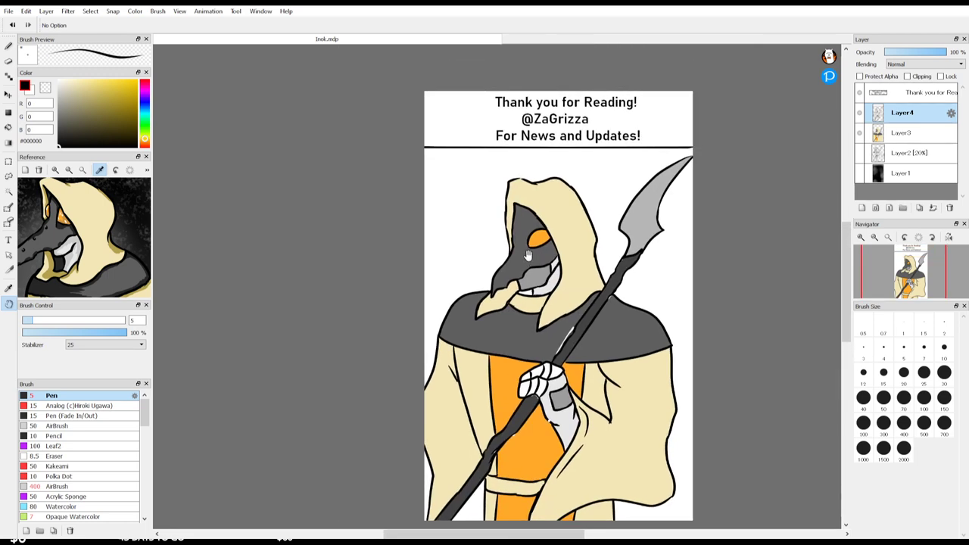
scroll(521, 216, "up", 1)
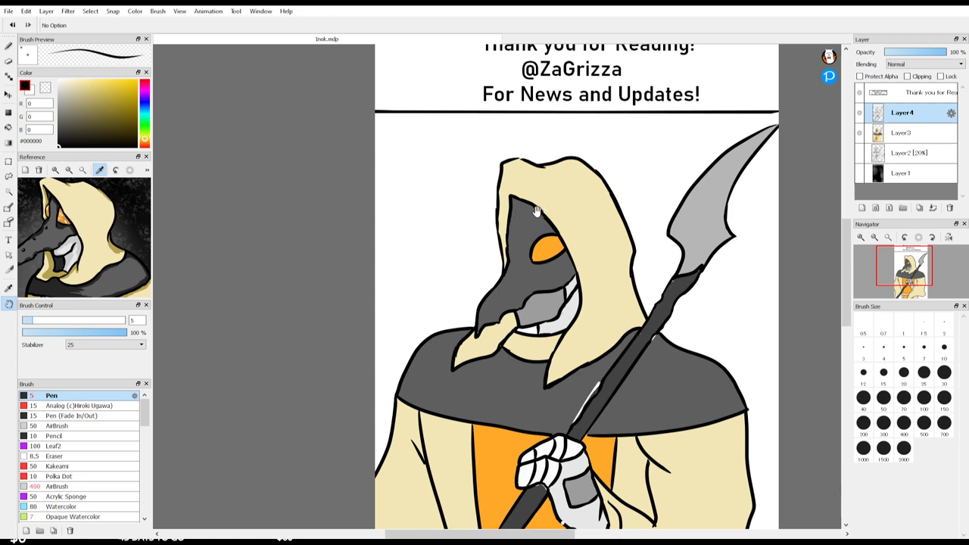
scroll(535, 211, "up", 1)
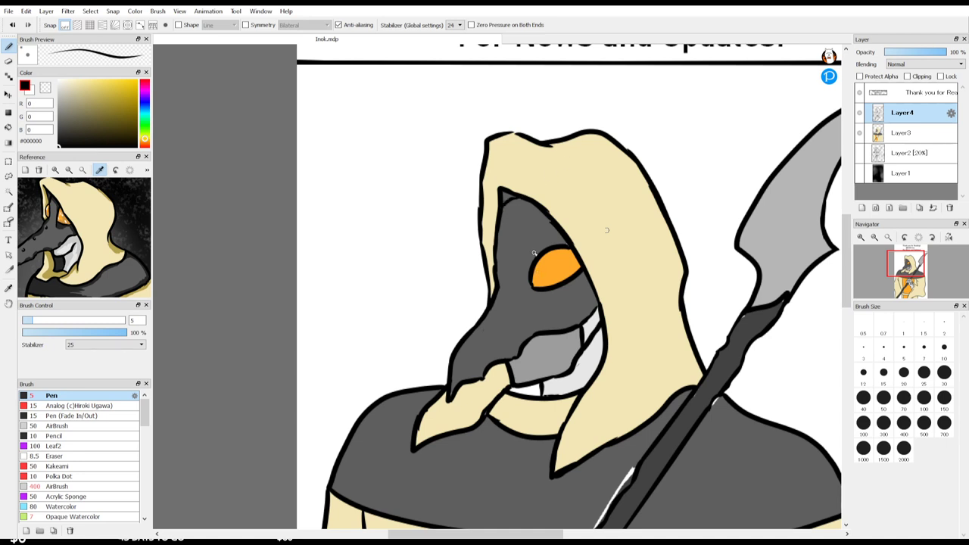
Step: Erase and redraw the pointed top corner of the hood's face opening on Layer4 with the black size 5 Pen
key("i")
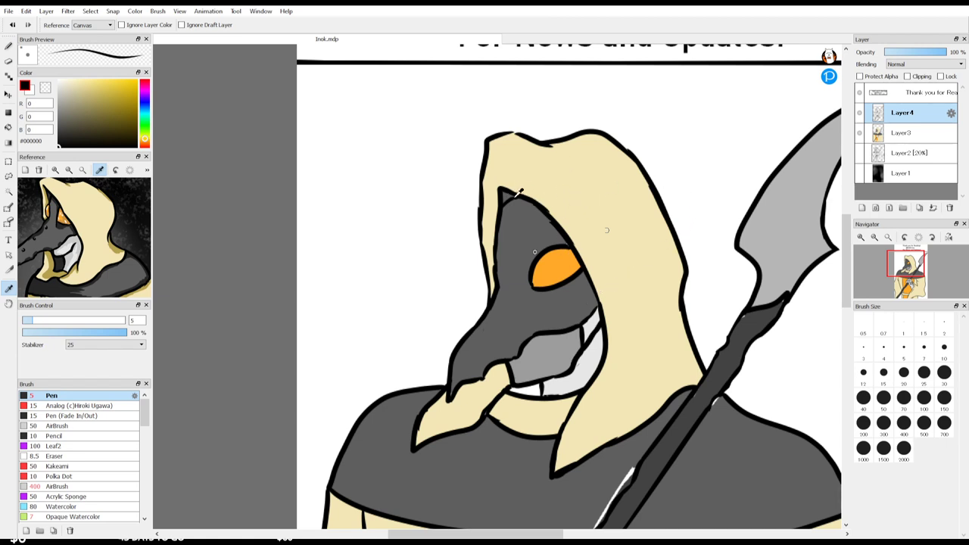
key("b")
left_click_drag(490, 181, 514, 200)
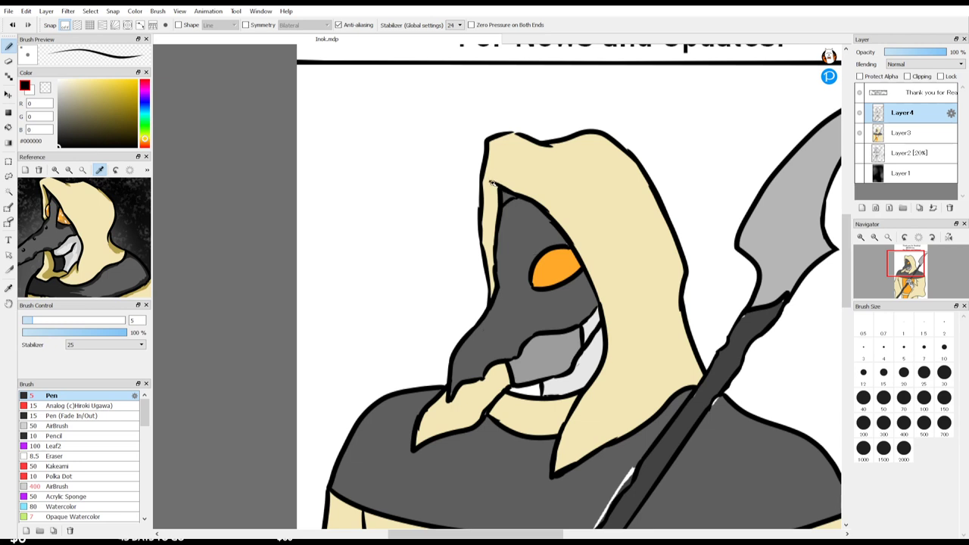
key("e")
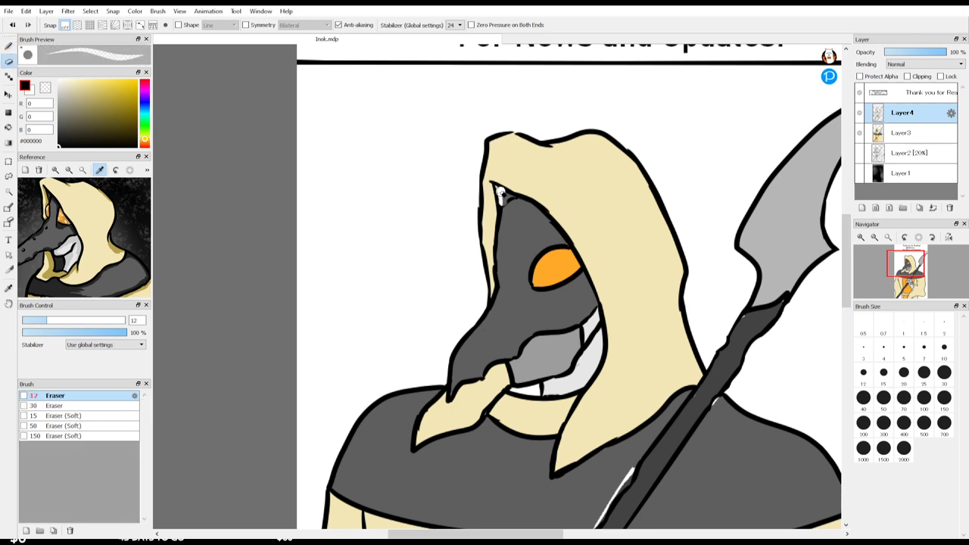
key("b")
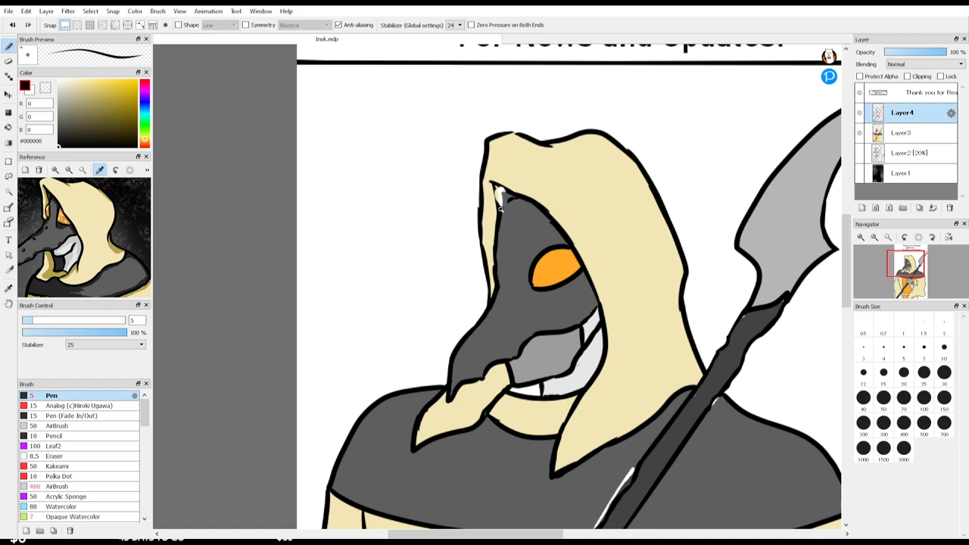
left_click_drag(502, 206, 491, 184)
left_click_drag(504, 207, 516, 195)
key("e")
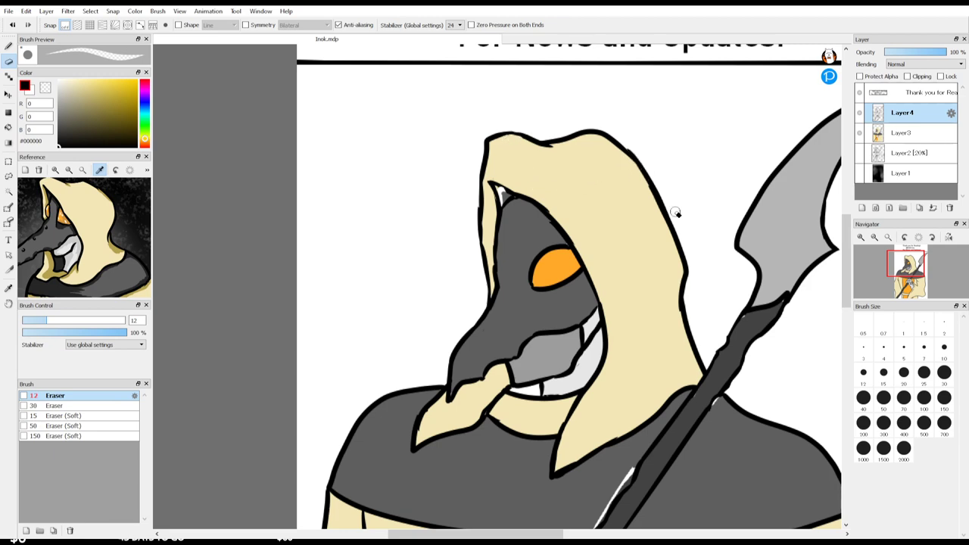
Step: Sample the cape's grey #5E5E5E and paint over the white gap beside the shaft above the hand on Layer3
key("space")
left_click_drag(672, 220, 613, 18)
left_click_drag(561, 244, 582, 166)
left_click_drag(565, 222, 566, 219)
left_click(908, 132)
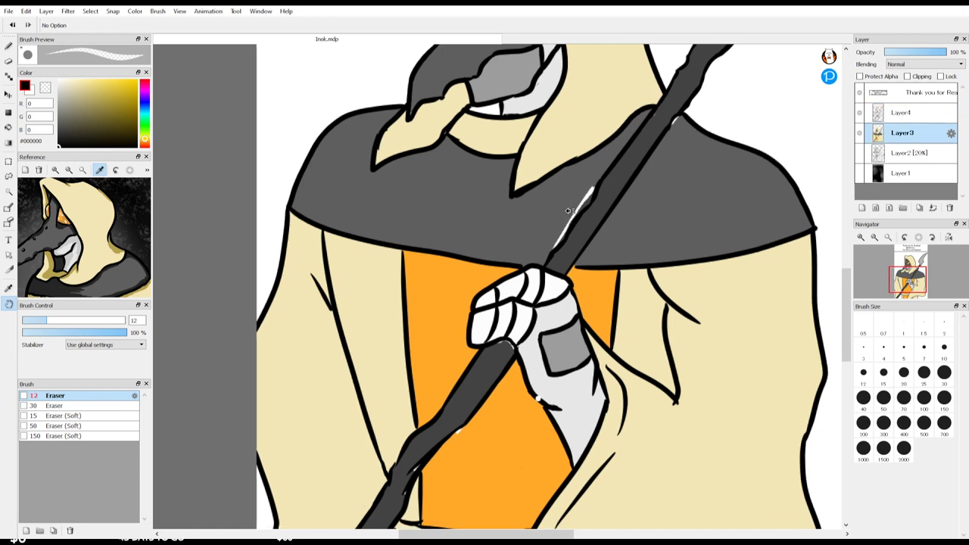
key("i")
left_click(560, 199)
key("b")
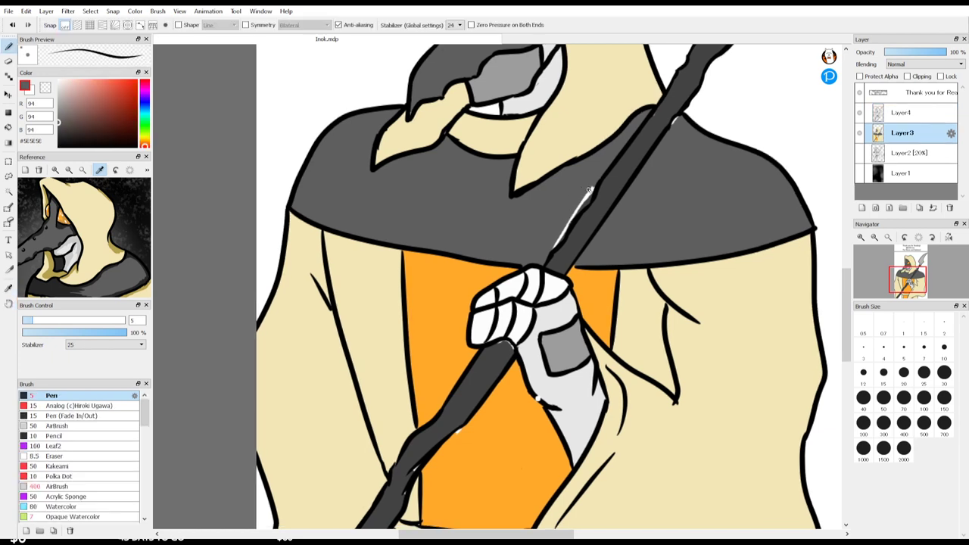
mouse_move(573, 224)
left_mouse_down()
mouse_move(584, 200)
mouse_move(556, 241)
mouse_move(569, 223)
left_mouse_up()
Step: Sample black #000000 and close the white break in the forearm's outline with the size 5 Pen
key("space")
left_click_drag(591, 249, 608, 74)
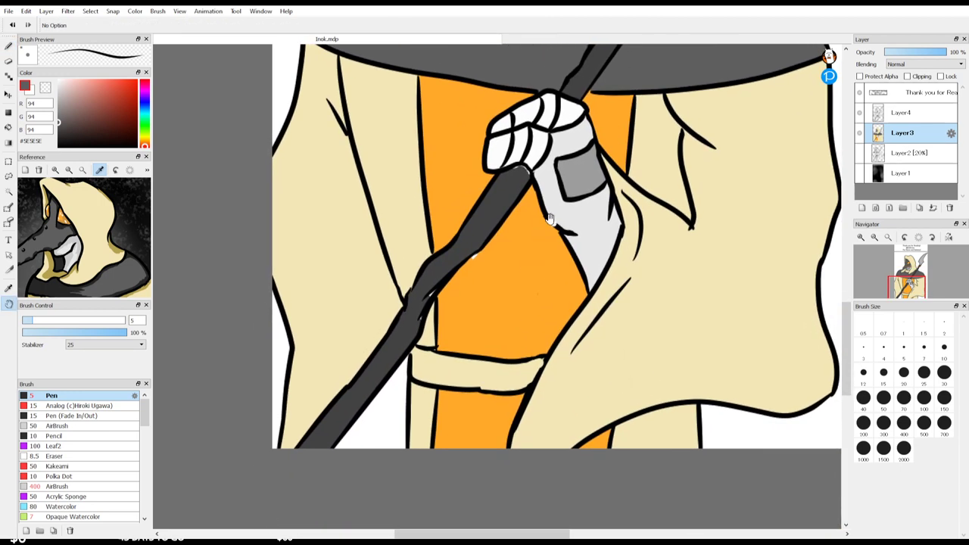
scroll(554, 226, "up", 3)
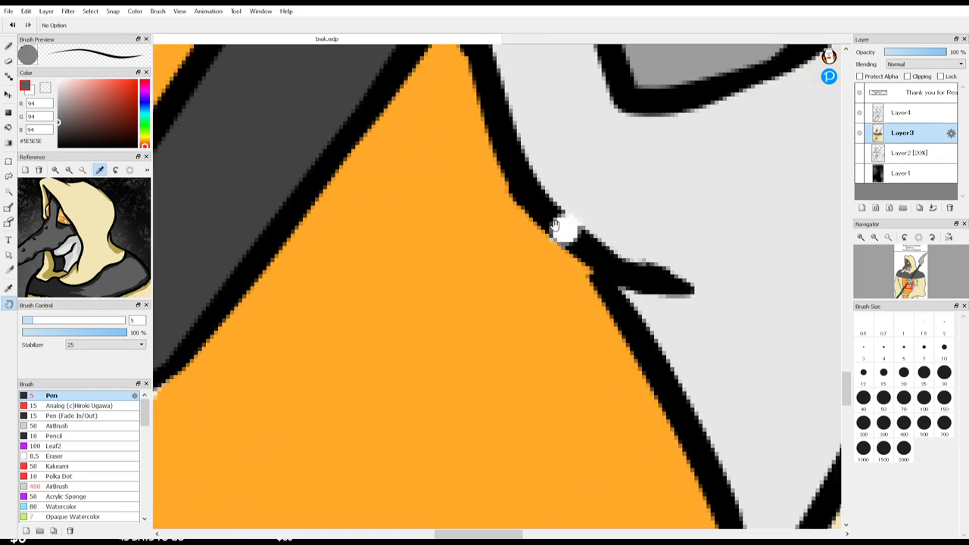
key("i")
left_click(524, 183)
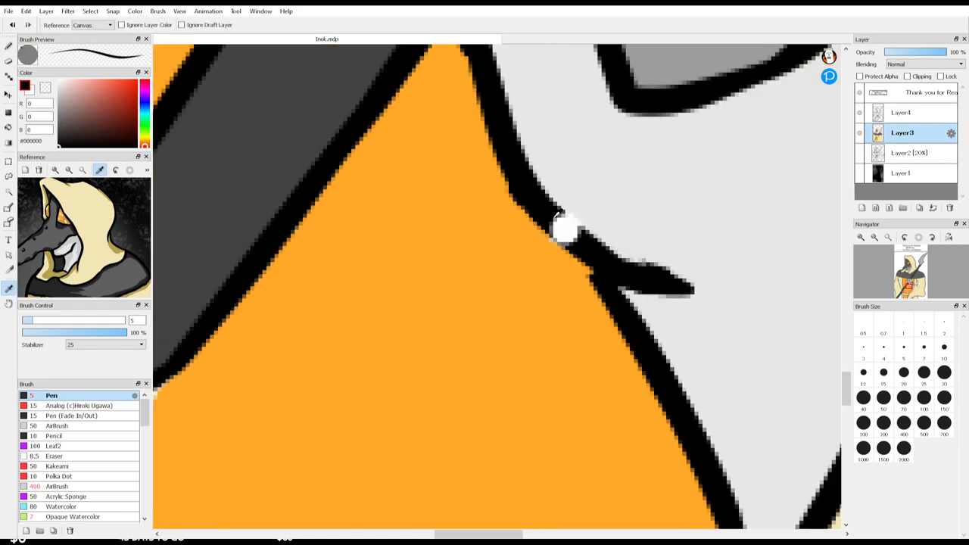
key("b")
mouse_move(551, 218)
left_mouse_down()
mouse_move(588, 252)
mouse_move(546, 208)
mouse_move(606, 260)
left_mouse_up()
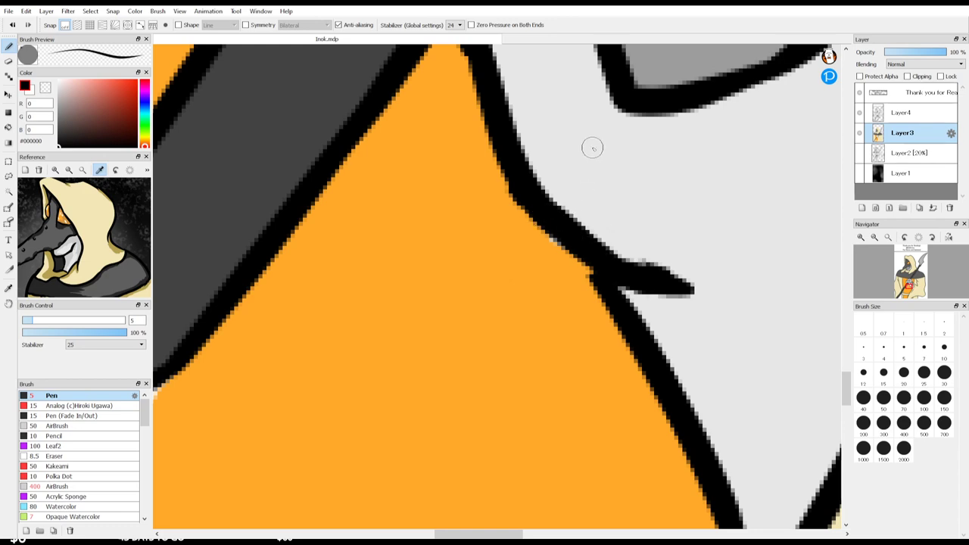
Step: Draw a black line from the forearm's crease down across the orange robe to the belt
scroll(591, 150, "down", 5)
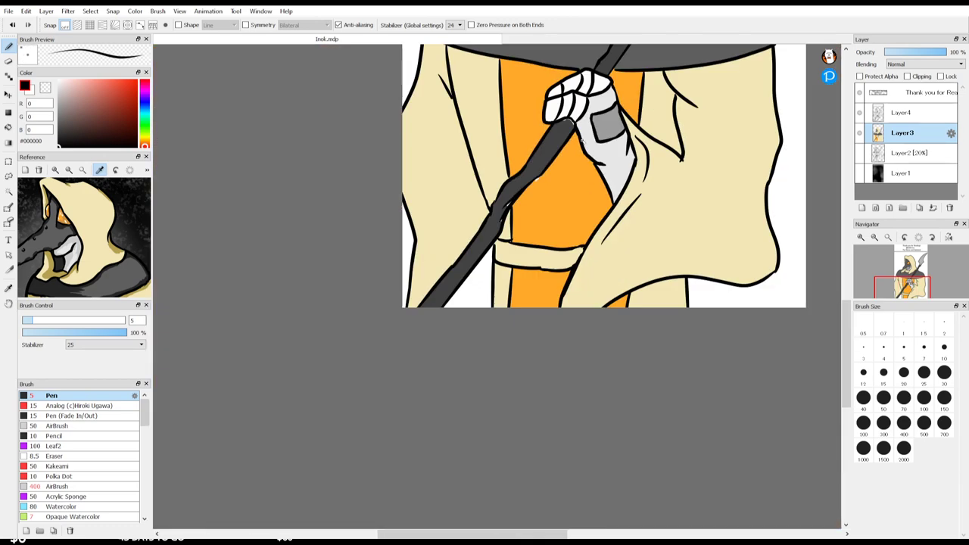
key("space")
left_click_drag(532, 243, 556, 374)
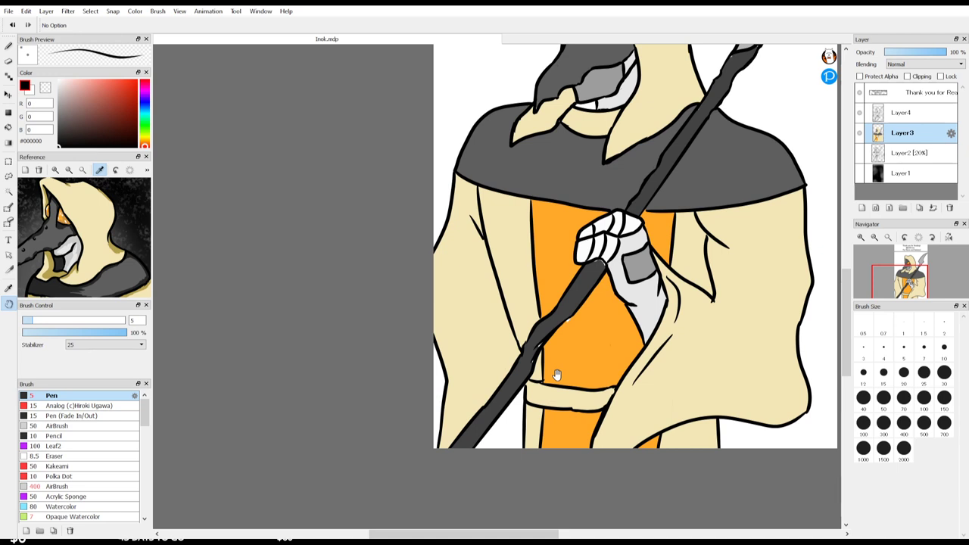
key("b")
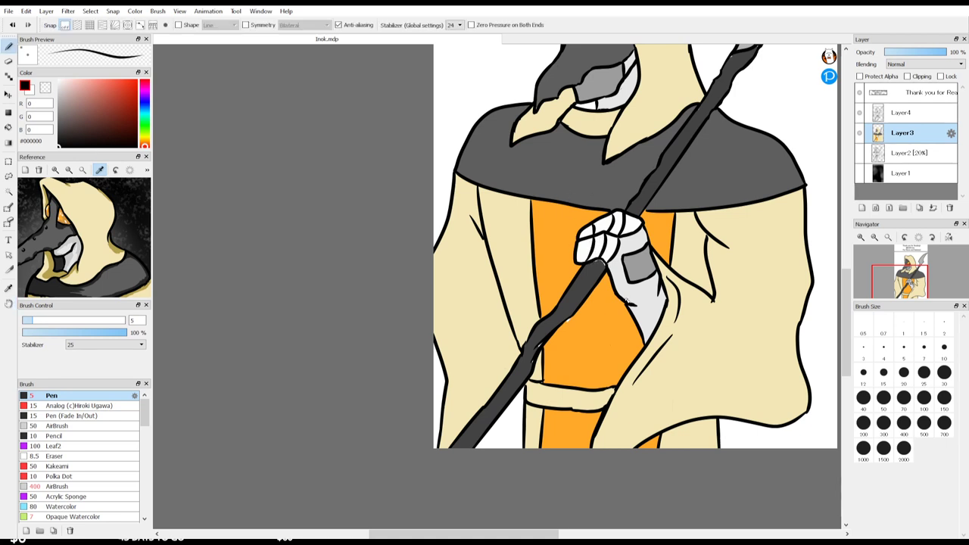
left_click_drag(625, 306, 609, 412)
Step: Fill the area between the new robe line and the cloak edge with the cape's grey #5E5E5E
left_click(697, 174, "alt")
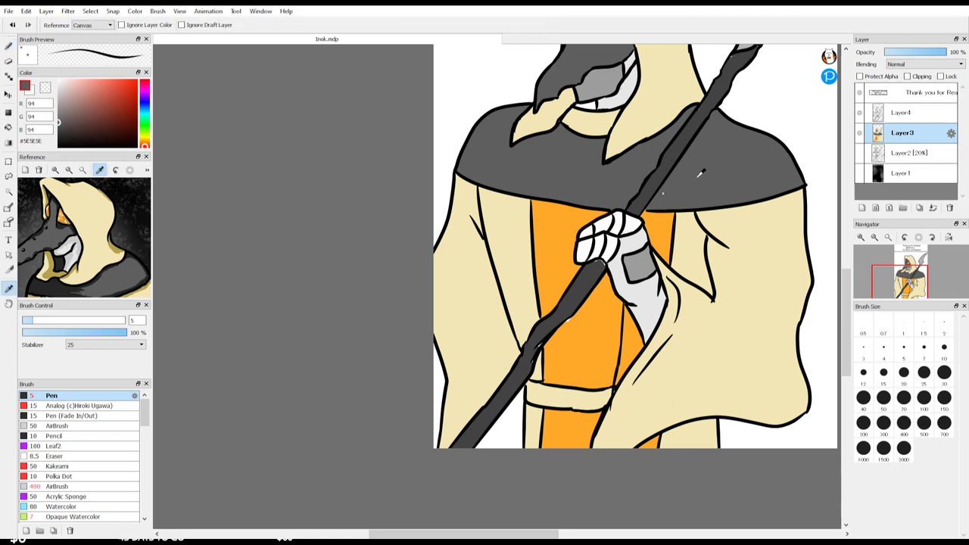
key("u")
key("g")
left_click(636, 327)
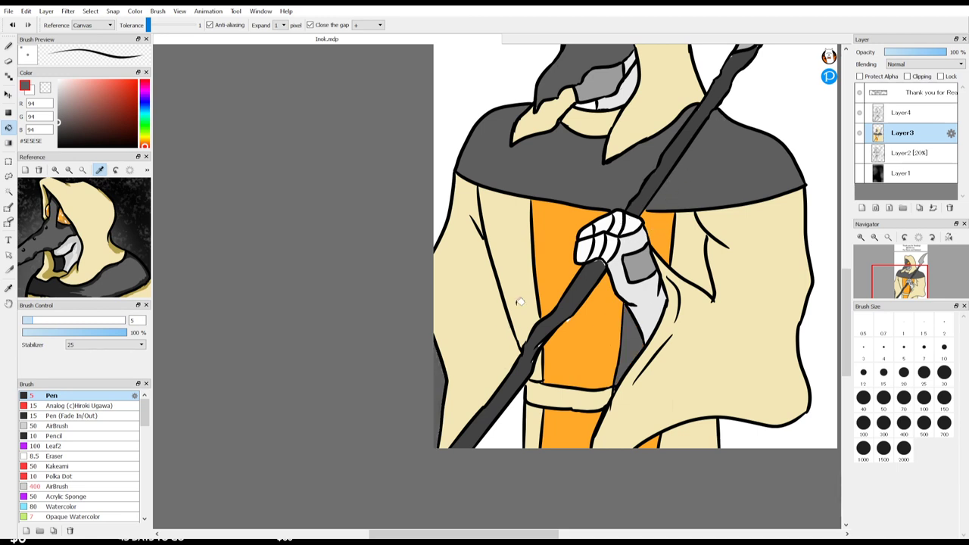
Step: Undo the grey stroke beneath the lower shaft and draw the short cloak edge there in black #000000
key("b")
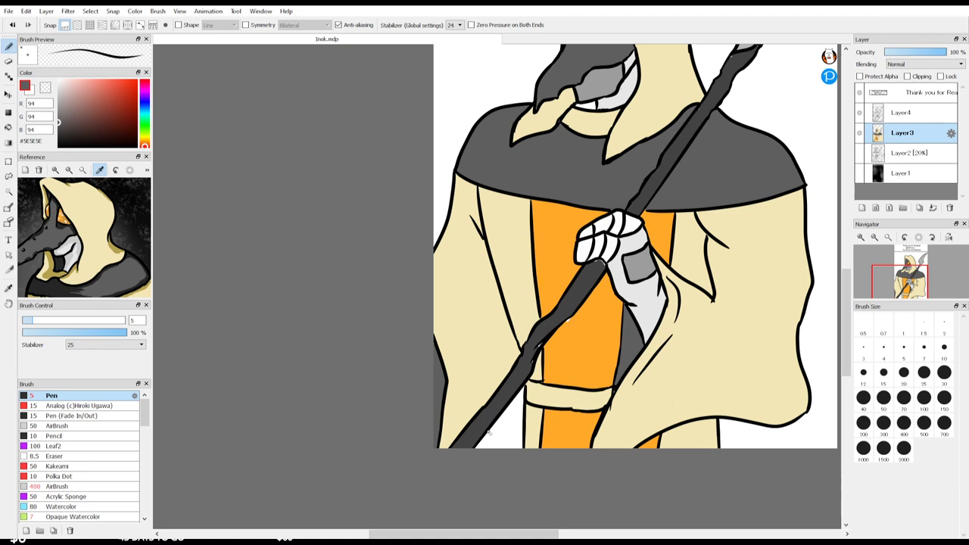
left_click_drag(490, 428, 488, 450)
key("ctrl+z")
left_click(59, 147)
left_click(520, 331, "ctrl")
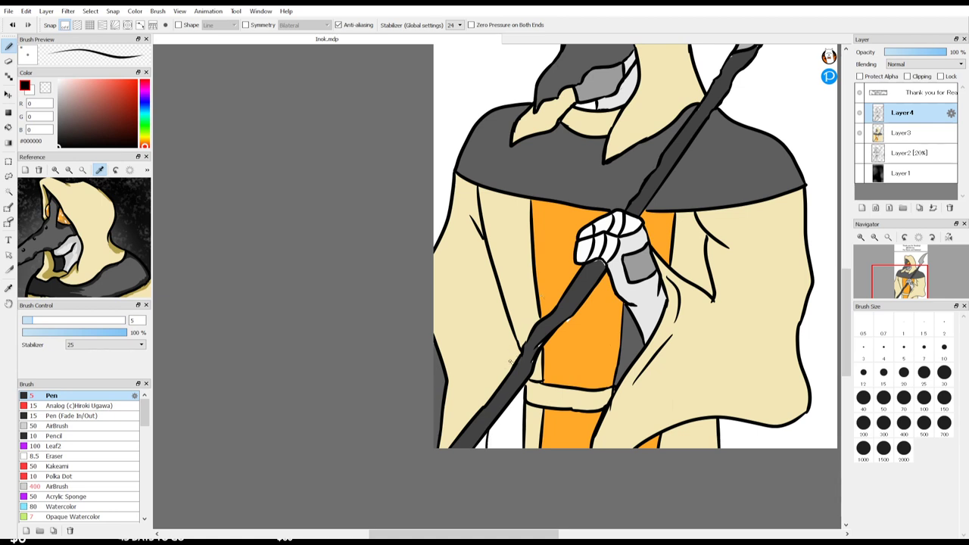
Step: Sample the cloak's cream #F2E6B5 and bucket-fill the gap between the lower shaft and the short line on Layer3
key("i")
left_click(492, 348)
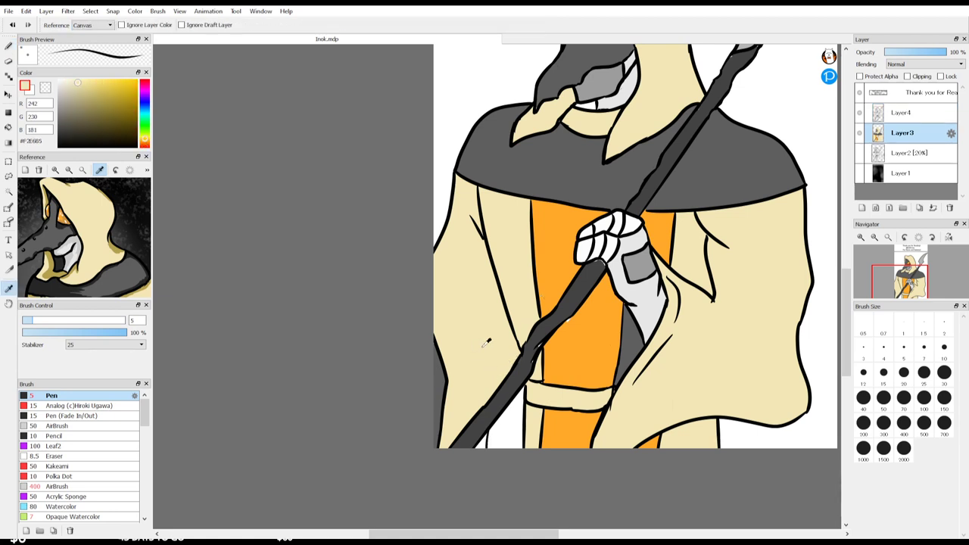
key("ctrl+Down")
key("g")
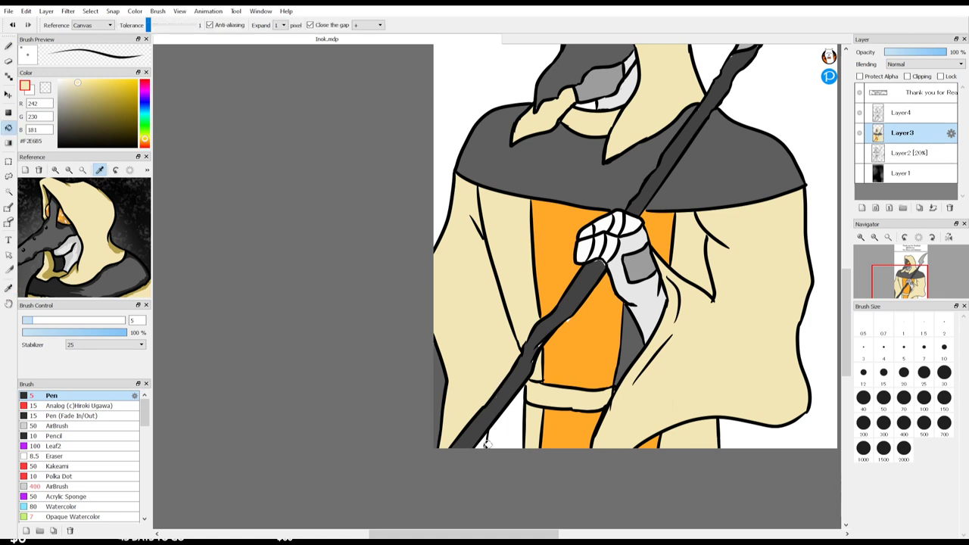
Step: Show the smoky Layer1 background and examine the whole figure against it
left_click(859, 173)
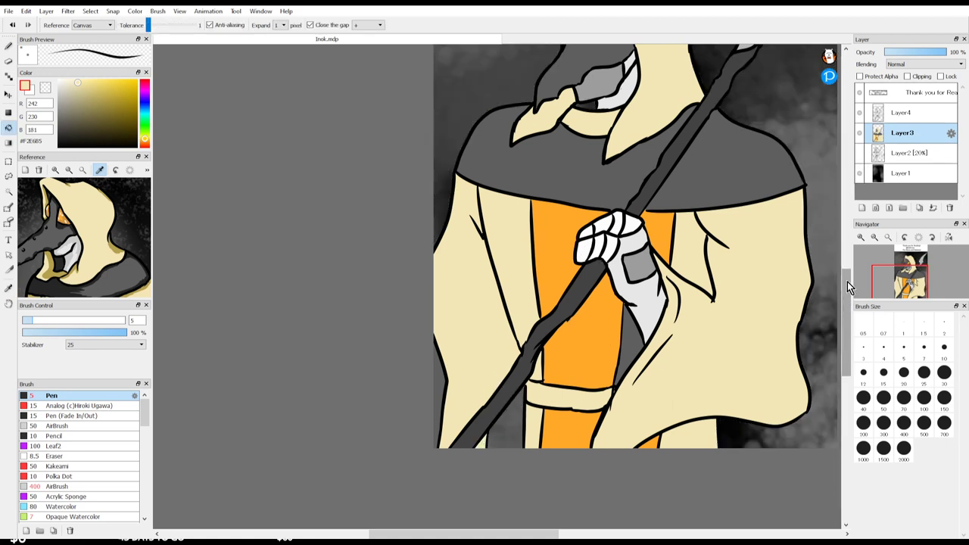
scroll(847, 284, "up", 4)
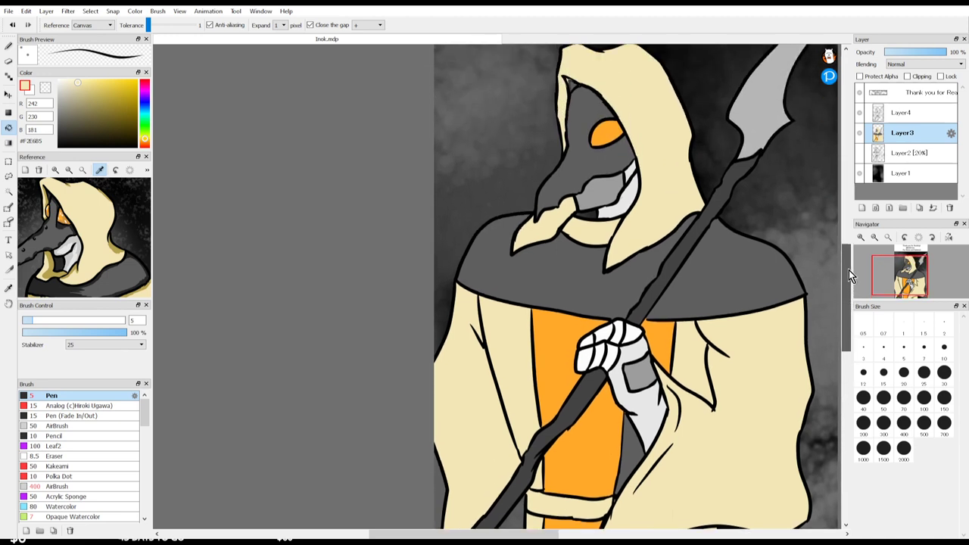
left_click_drag(848, 276, 847, 281)
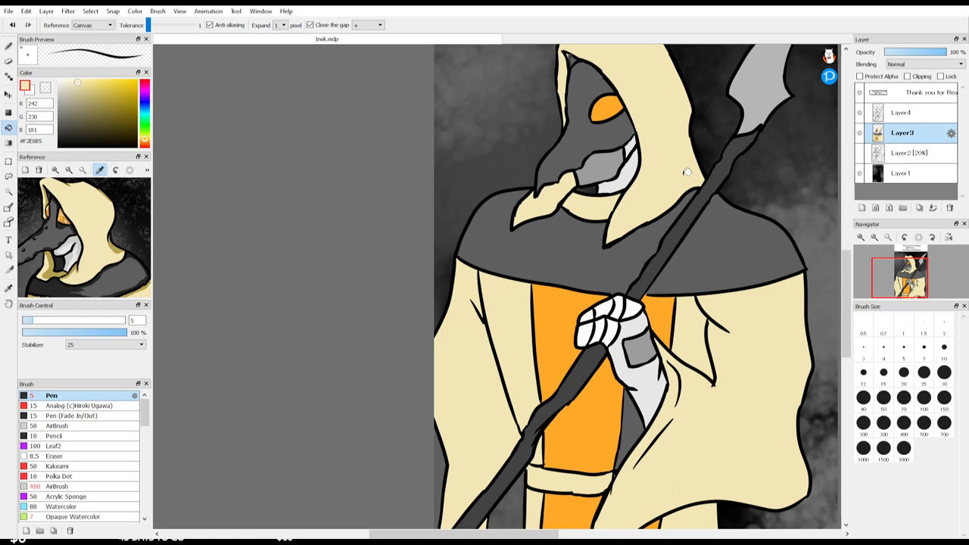
key("alt+Tab")
mouse_move(617, 238)
left_mouse_down()
mouse_move(553, 285)
mouse_move(562, 292)
left_mouse_up()
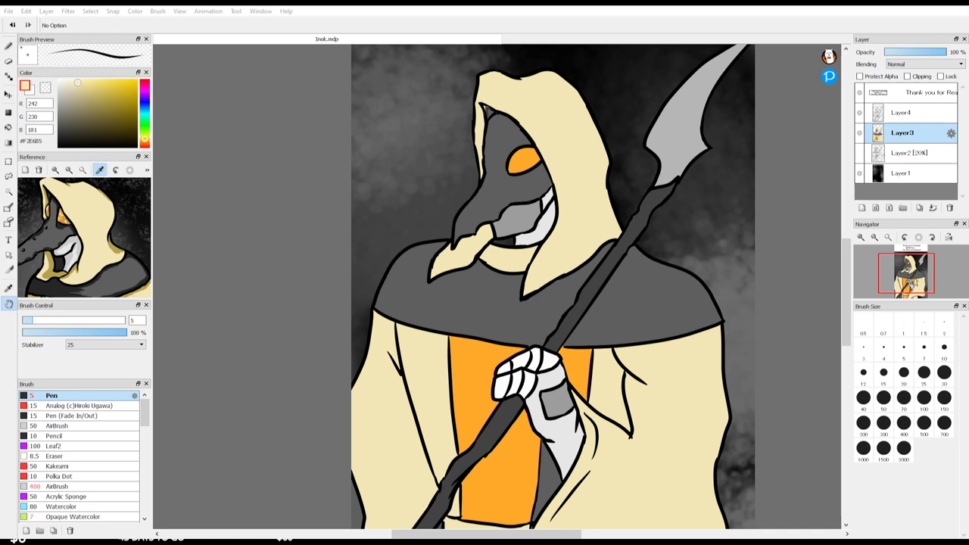
left_click(924, 6)
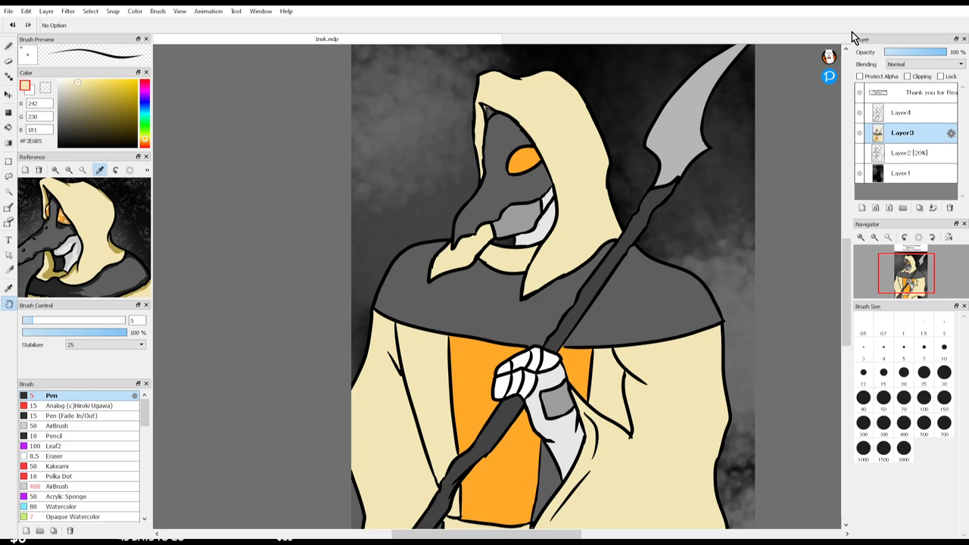
left_click_drag(561, 248, 557, 316)
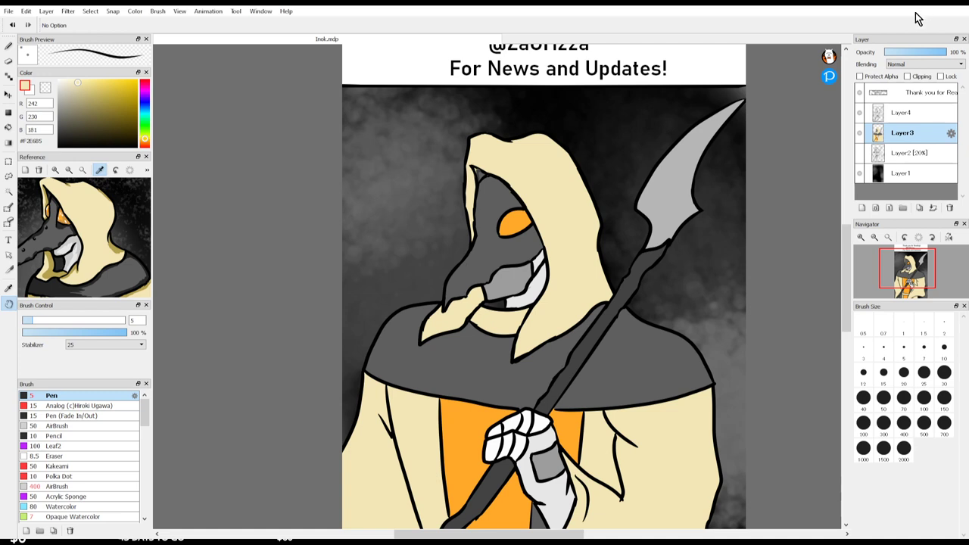
Step: Sample the dark background colour #1C1C1C and paint over the gaps in the hood's upper inner corner and the mouth on Layer3
scroll(424, 178, "up", 2)
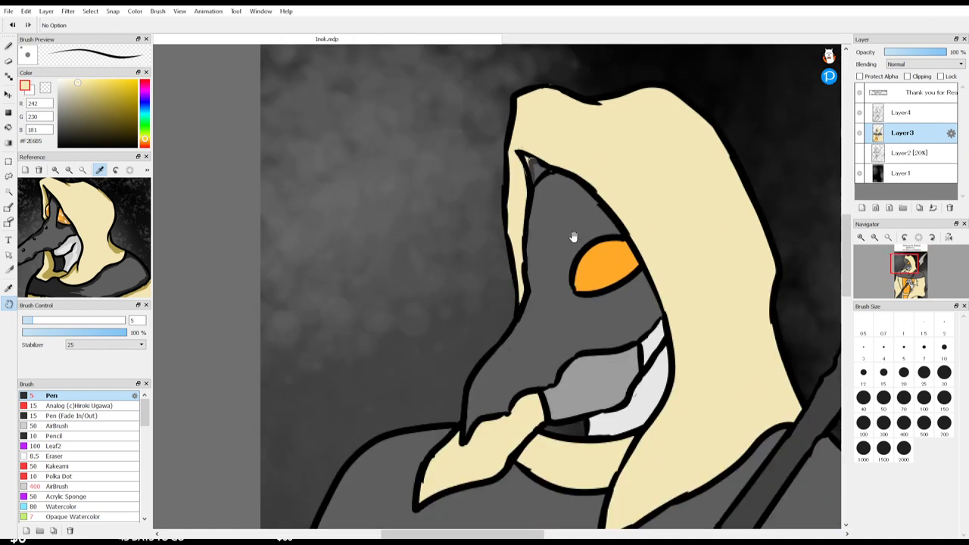
key("i")
left_click(762, 188)
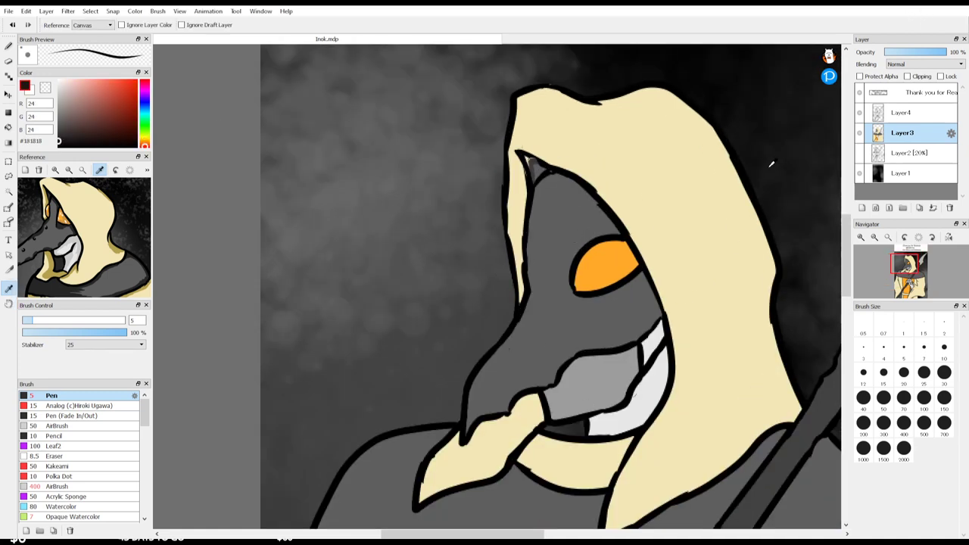
key("b")
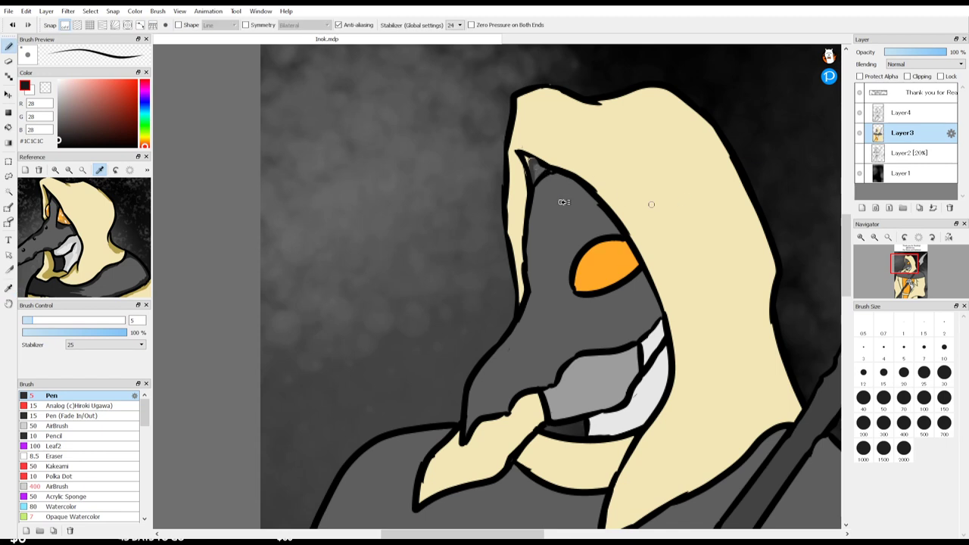
mouse_move(524, 156)
left_mouse_down()
mouse_move(535, 182)
mouse_move(532, 161)
mouse_move(542, 173)
mouse_move(535, 180)
mouse_move(532, 159)
mouse_move(551, 172)
mouse_move(530, 156)
mouse_move(543, 163)
mouse_move(534, 187)
left_mouse_up()
left_click_drag(579, 421, 541, 429)
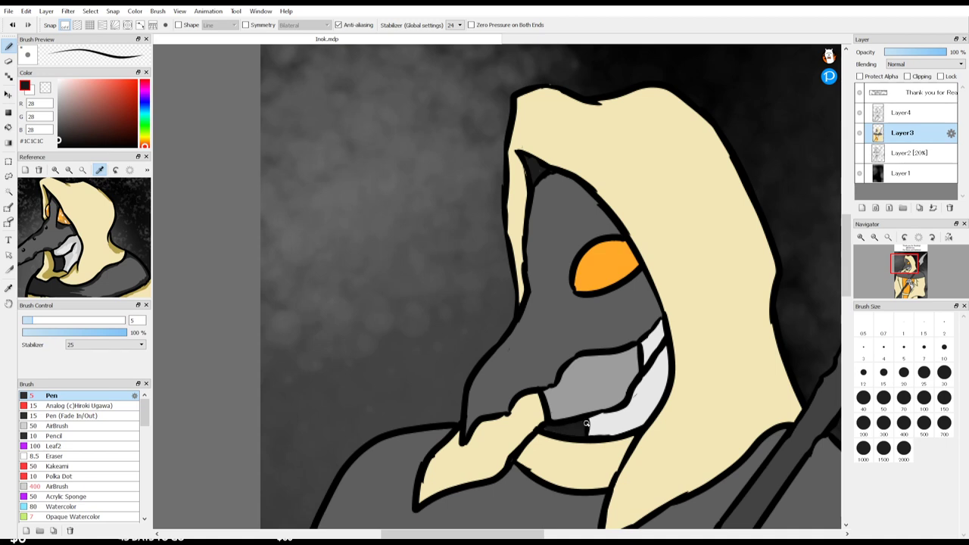
Step: Fill the sleeve opening beneath the hand with the dark colour #1C1C1C, closing its edges with the Pen
key("space")
left_click_drag(573, 379, 553, 128)
left_click_drag(554, 303, 521, 151)
left_click_drag(565, 330, 532, 320)
key("g")
left_click(552, 330)
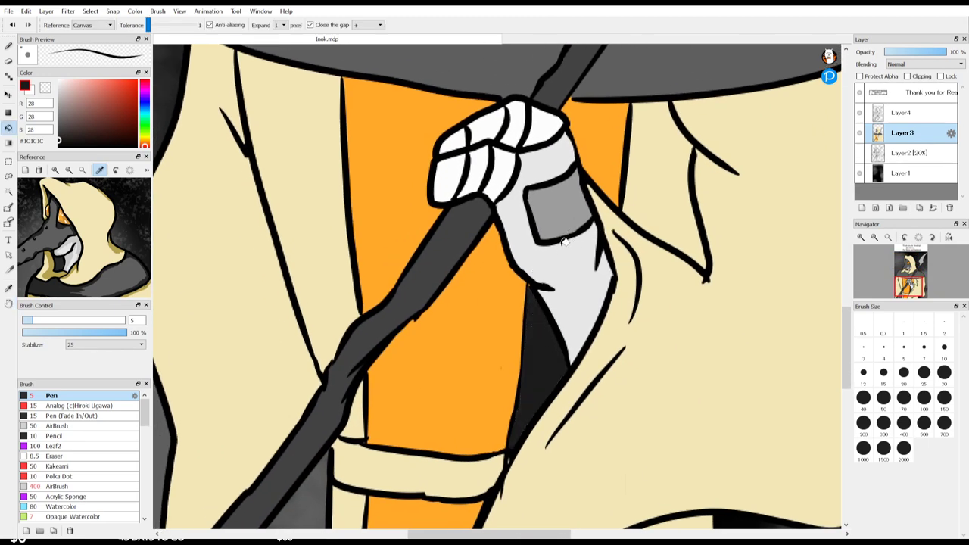
Step: Draw a black line on Layer4 beside the sleeve opening's inner edge, running from the wrist down to the belt
key("b")
left_click(866, 112)
left_click_drag(85, 128, 3, 218)
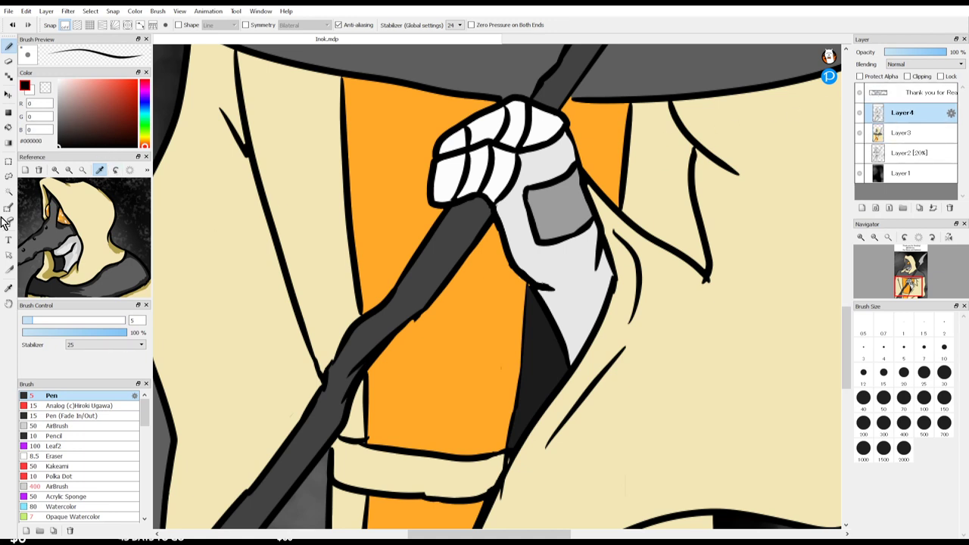
left_click_drag(521, 289, 503, 488)
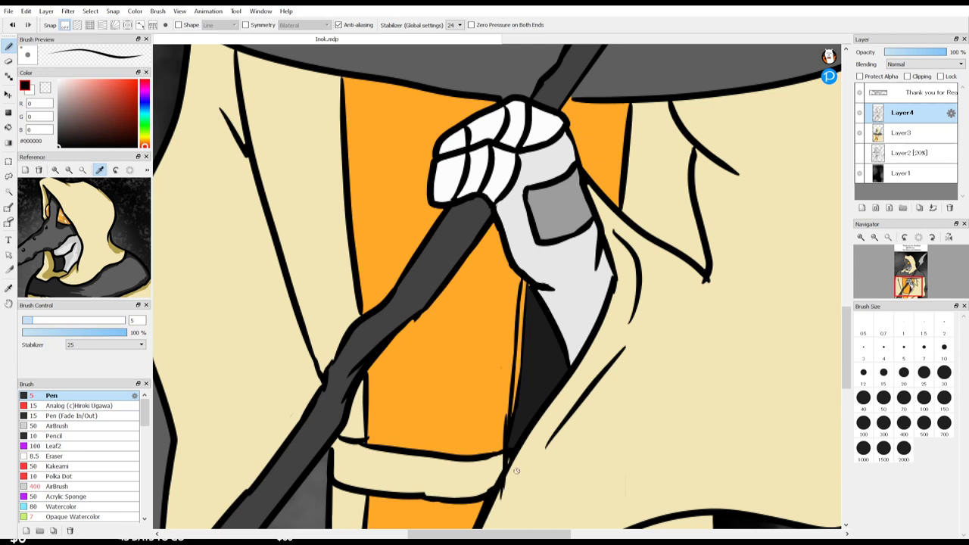
key("ctrl+z")
mouse_move(519, 281)
left_mouse_down()
mouse_move(509, 364)
mouse_move(500, 346)
mouse_move(514, 367)
mouse_move(496, 448)
mouse_move(501, 439)
mouse_move(503, 471)
left_mouse_up()
key("e")
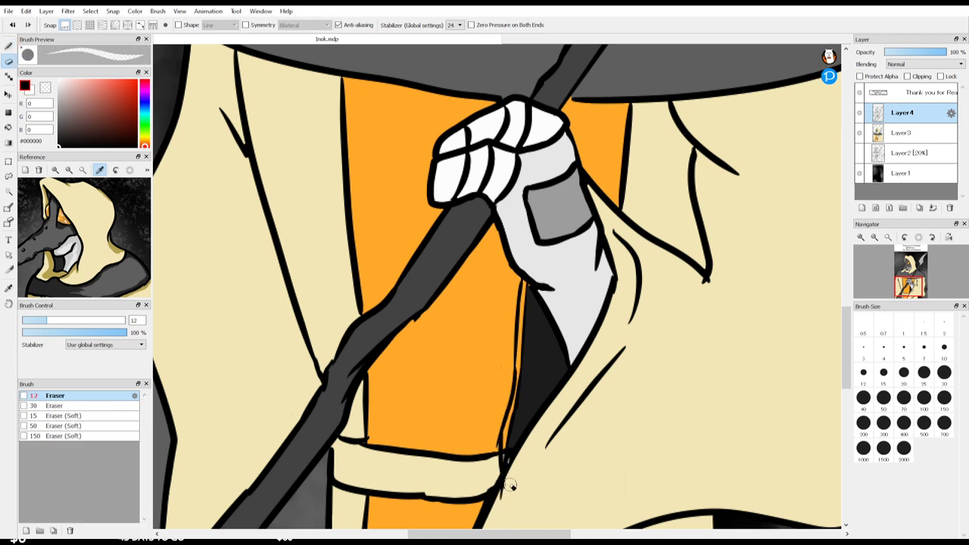
key("b")
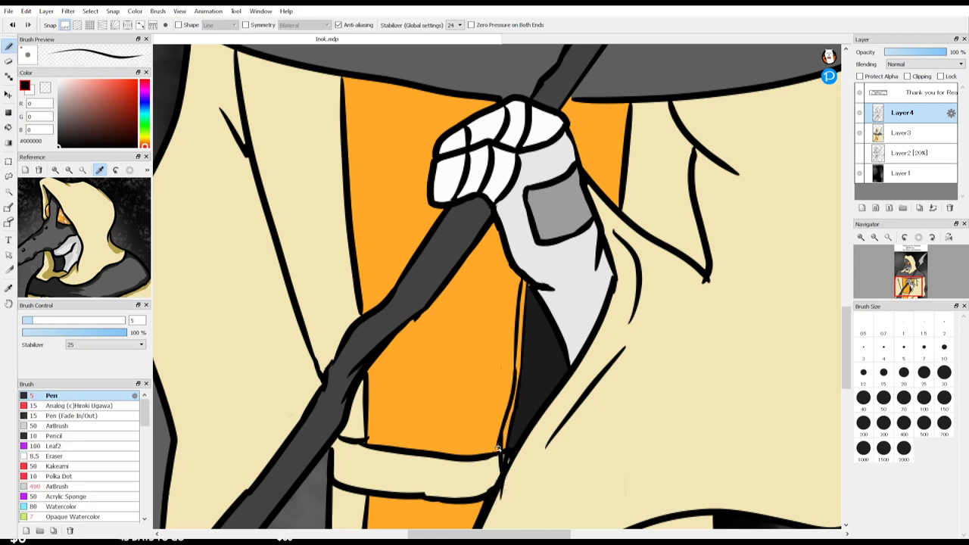
left_click_drag(498, 448, 503, 480)
Step: Paint the narrow strip between the new line and the dark sleeve opening in the robe's cream #F2E6B5 on Layer3
key("i")
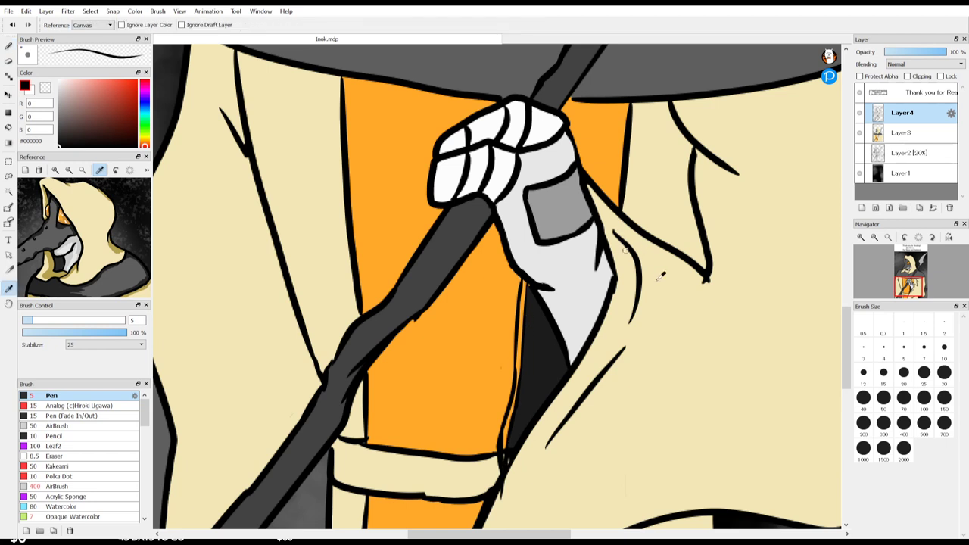
left_click(668, 304)
key("Down")
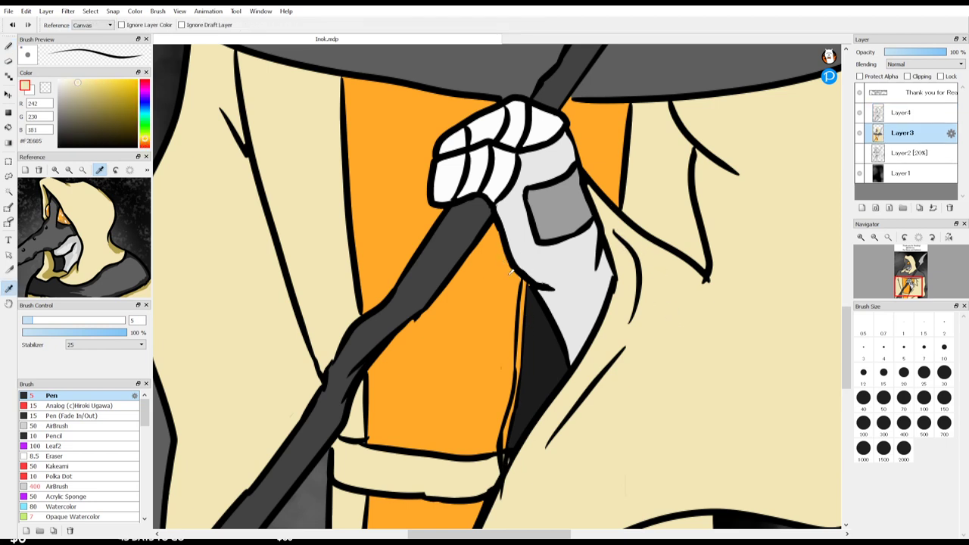
key("b")
left_click_drag(523, 278, 522, 318)
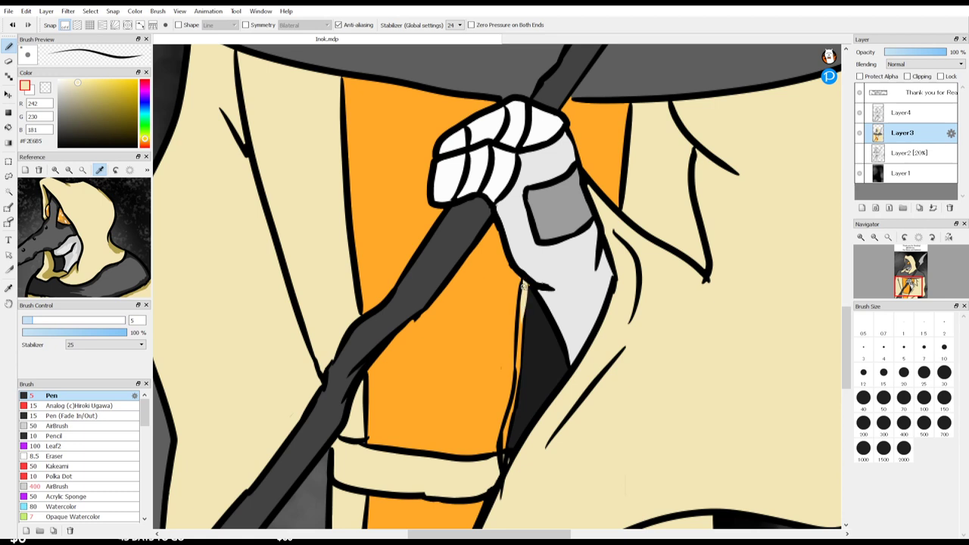
key("ctrl+z")
left_click_drag(523, 286, 524, 281)
left_click_drag(519, 324, 518, 375)
mouse_move(520, 333)
left_mouse_down()
mouse_move(502, 435)
mouse_move(507, 426)
left_mouse_up()
mouse_move(506, 458)
left_mouse_down()
mouse_move(504, 429)
mouse_move(506, 468)
mouse_move(521, 319)
left_mouse_up()
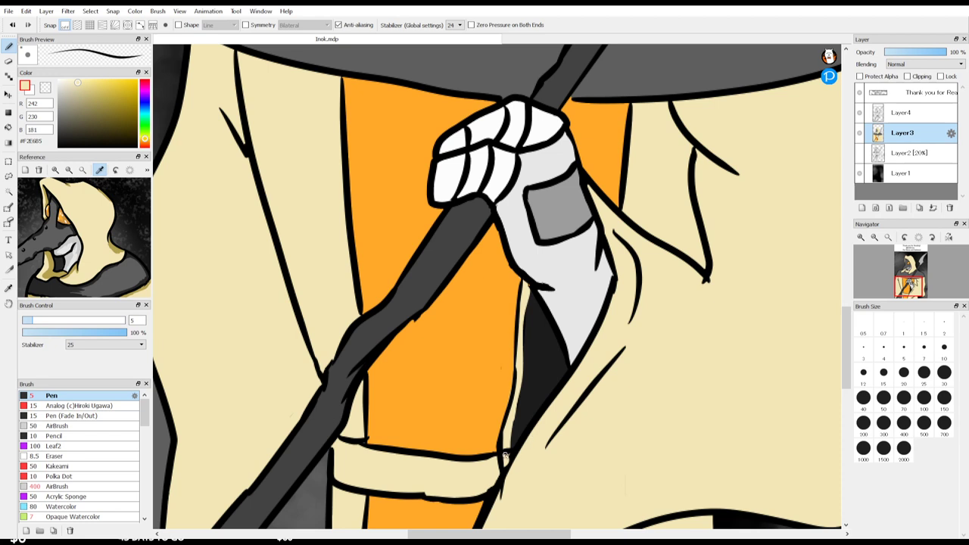
Step: Erase the stray line art on Layer4 where the cream sleeve strip meets the end of the belt
key("Up")
key("e")
left_click_drag(506, 448, 509, 461)
key("b")
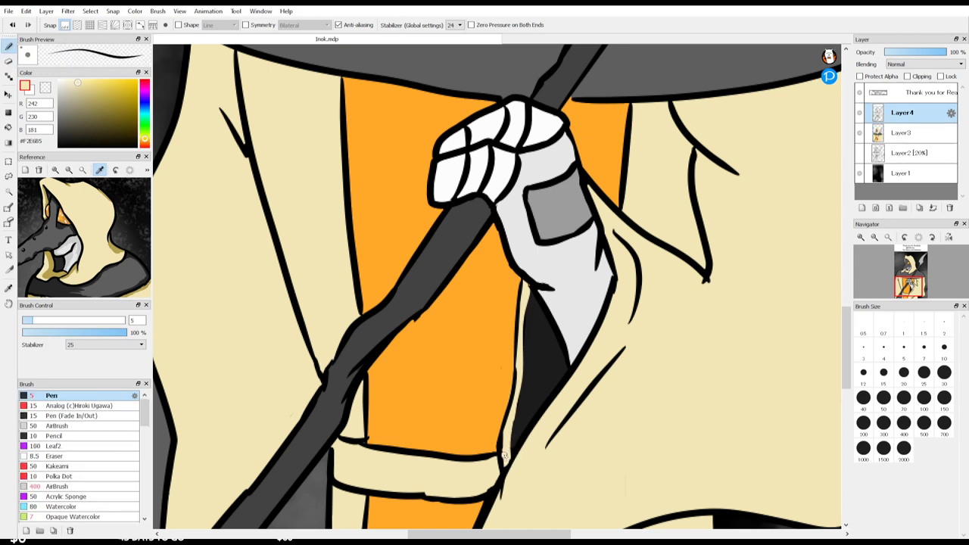
key("e")
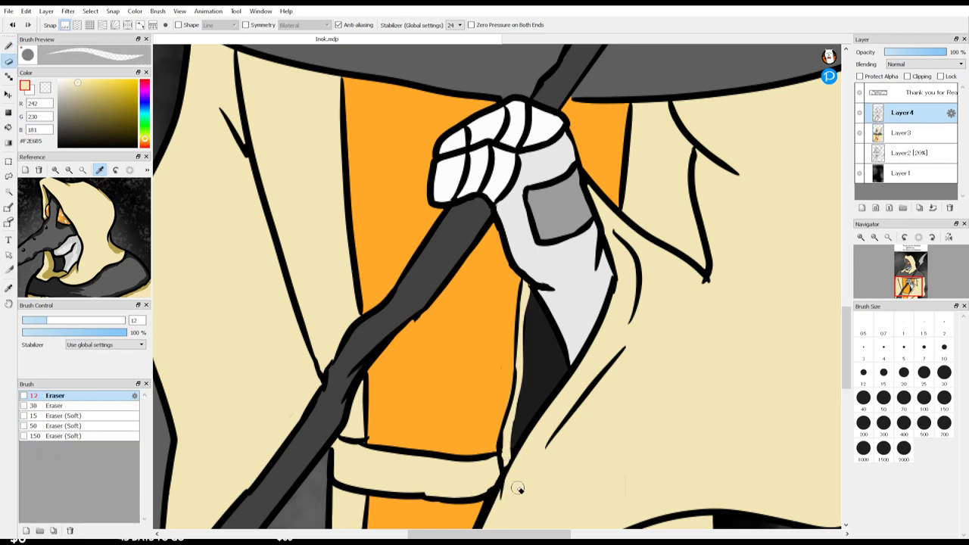
key("b")
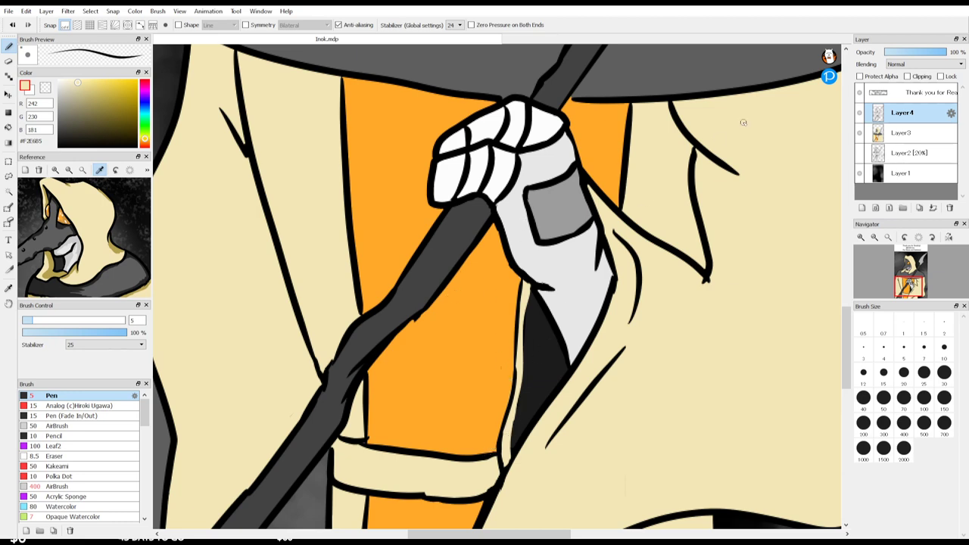
Step: Set the colour to black, rotate the canvas and erase the belt's old outlines on Layer4
left_click(59, 145)
key("Right")
key("Right")
key("Right")
key("Right")
key("Right")
key("Right")
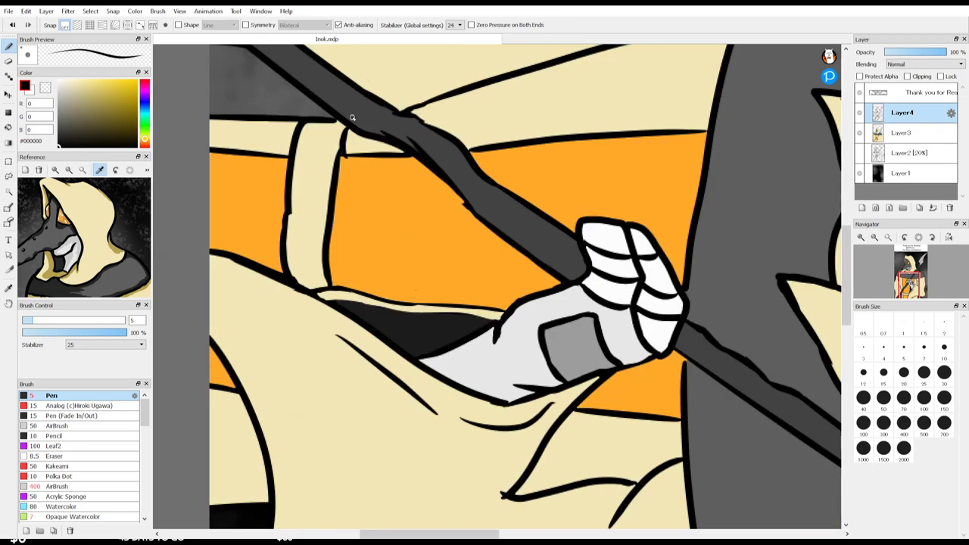
left_click_drag(357, 254, 426, 358)
key("e")
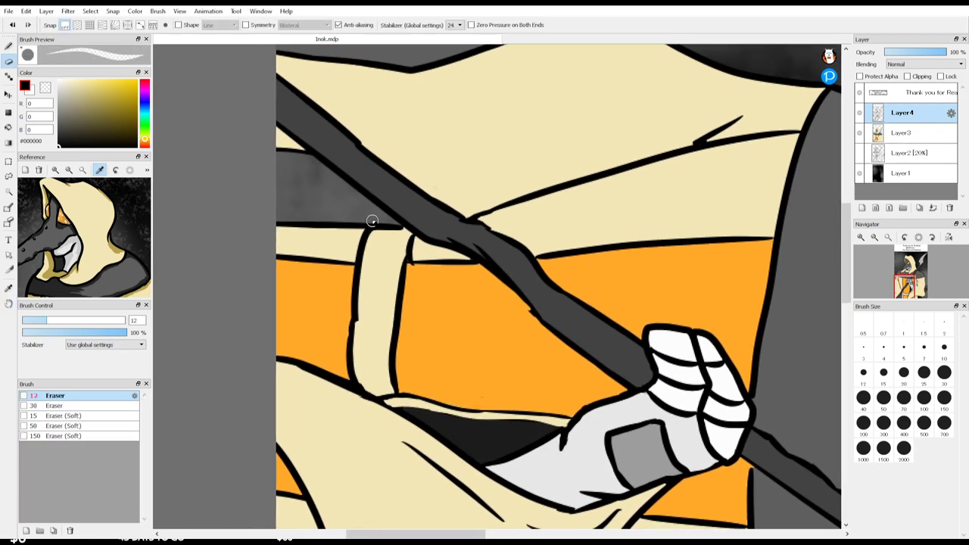
mouse_move(371, 220)
left_mouse_down()
mouse_move(351, 348)
mouse_move(361, 381)
mouse_move(397, 378)
mouse_move(407, 251)
mouse_move(411, 263)
mouse_move(410, 243)
mouse_move(368, 225)
left_mouse_up()
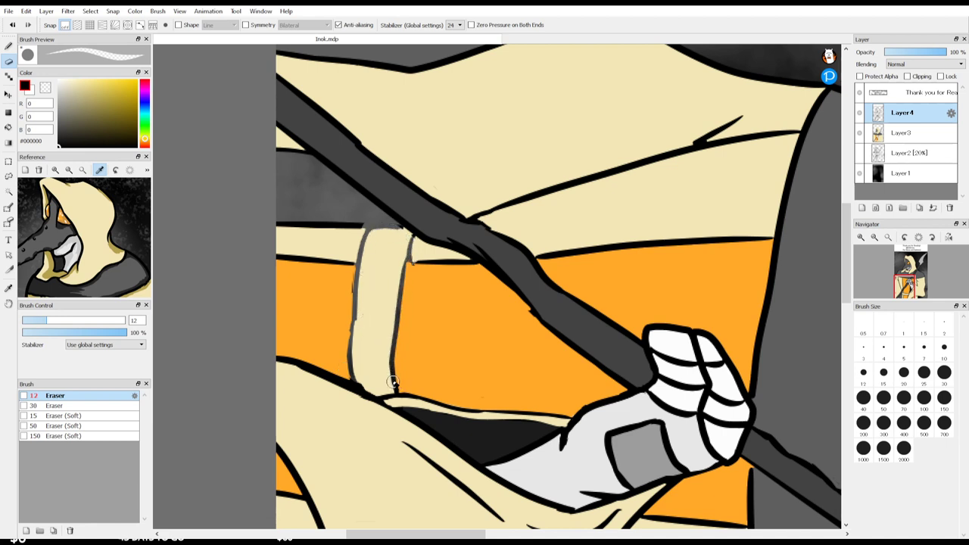
Step: Redraw the belt's outlines in black with the Pen, curving the end around to meet the staff
key("b")
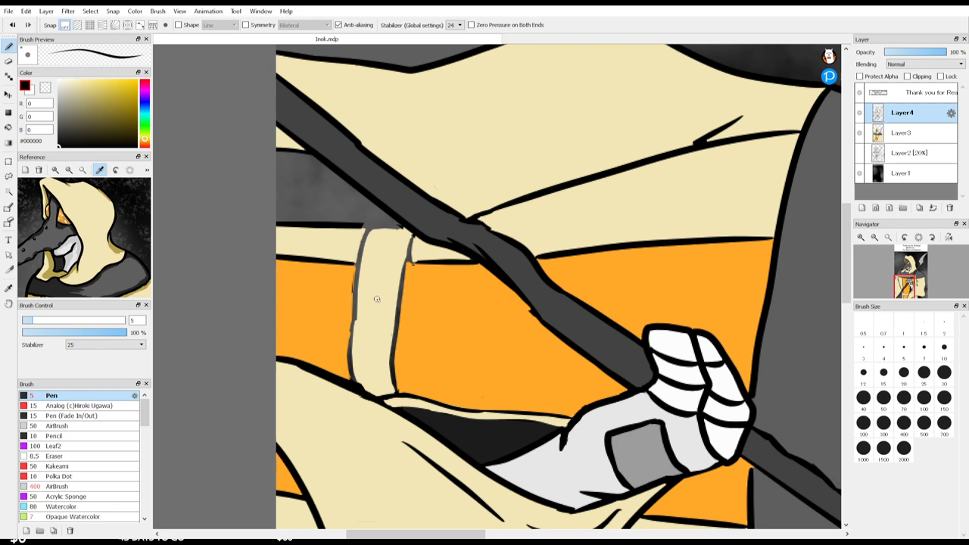
left_click_drag(371, 220, 339, 368)
key("ctrl+z")
left_click_drag(351, 280, 349, 378)
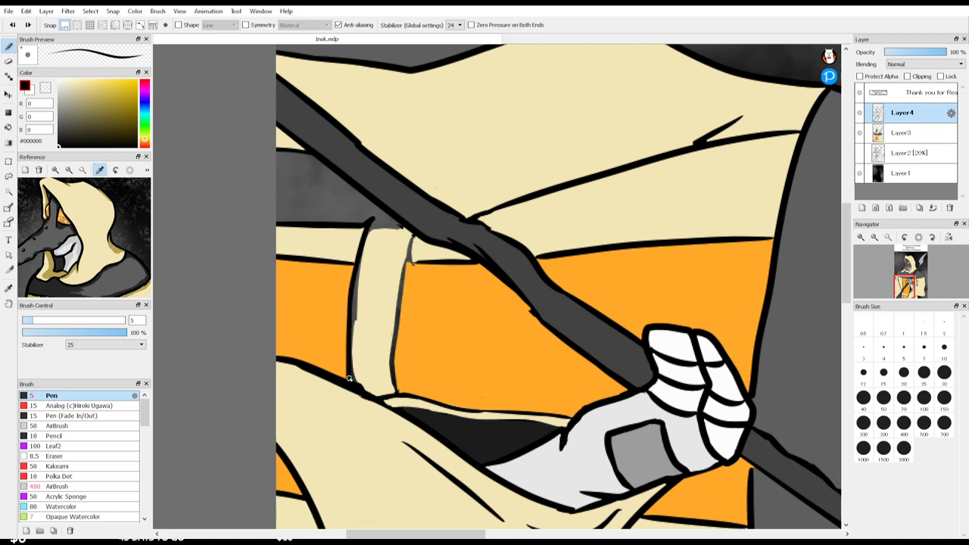
mouse_move(367, 222)
left_mouse_down()
mouse_move(389, 211)
mouse_move(417, 245)
mouse_move(417, 232)
mouse_move(399, 329)
mouse_move(397, 398)
left_mouse_up()
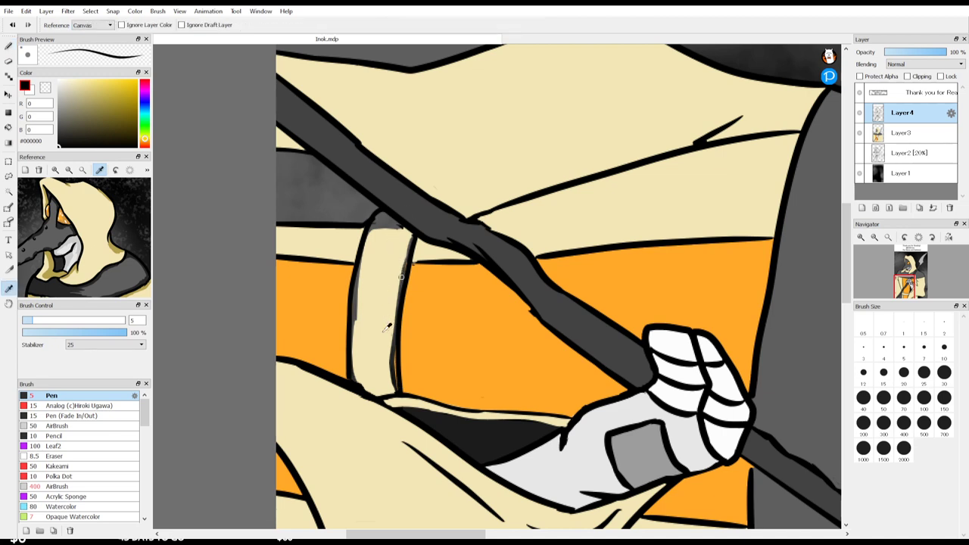
Step: Paint the belt's inside and its end by the staff in cream #F2E6B5 on Layer3, covering the old outline remnants
left_click(388, 325, "alt")
right_click(386, 314, "alt")
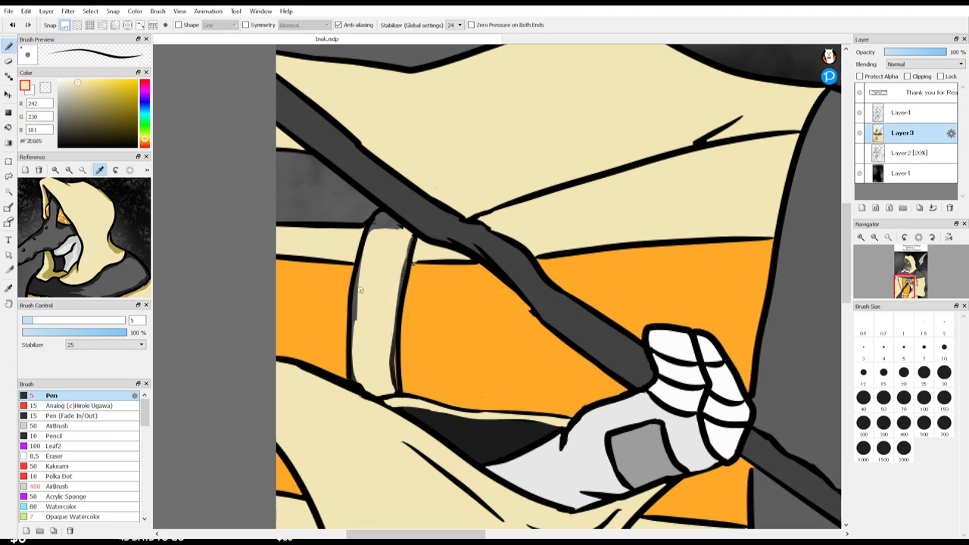
mouse_move(361, 290)
left_mouse_down()
mouse_move(364, 277)
mouse_move(358, 339)
mouse_move(364, 261)
mouse_move(353, 342)
left_mouse_up()
mouse_move(361, 261)
left_mouse_down()
mouse_move(356, 326)
mouse_move(361, 284)
left_mouse_up()
mouse_move(390, 337)
left_mouse_down()
mouse_move(398, 394)
mouse_move(408, 259)
mouse_move(393, 329)
mouse_move(400, 282)
mouse_move(396, 313)
left_mouse_up()
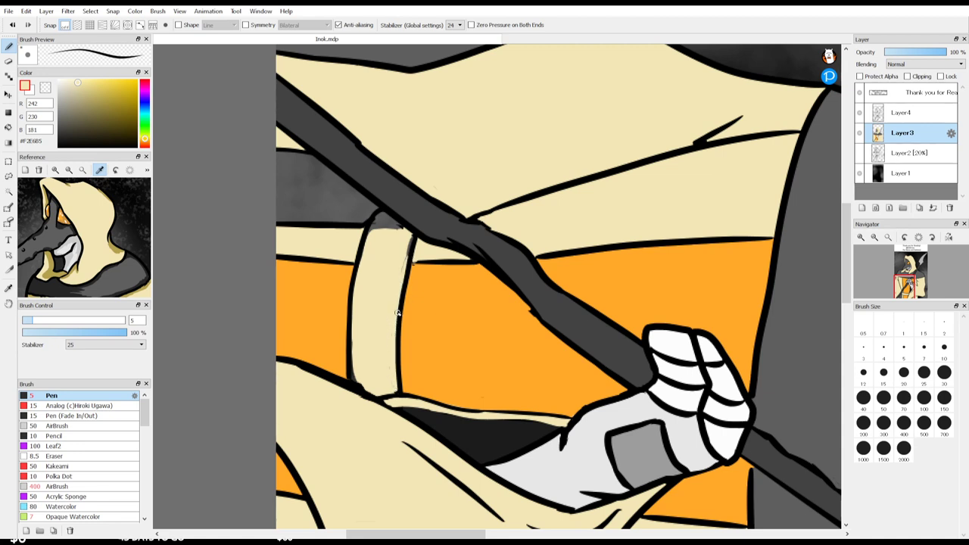
mouse_move(409, 255)
left_mouse_down()
mouse_move(380, 228)
mouse_move(383, 219)
mouse_move(366, 242)
mouse_move(379, 213)
mouse_move(391, 229)
mouse_move(383, 238)
mouse_move(375, 219)
mouse_move(390, 222)
mouse_move(379, 215)
mouse_move(410, 236)
mouse_move(406, 259)
mouse_move(411, 241)
mouse_move(373, 224)
left_mouse_up()
key("Up")
key("e")
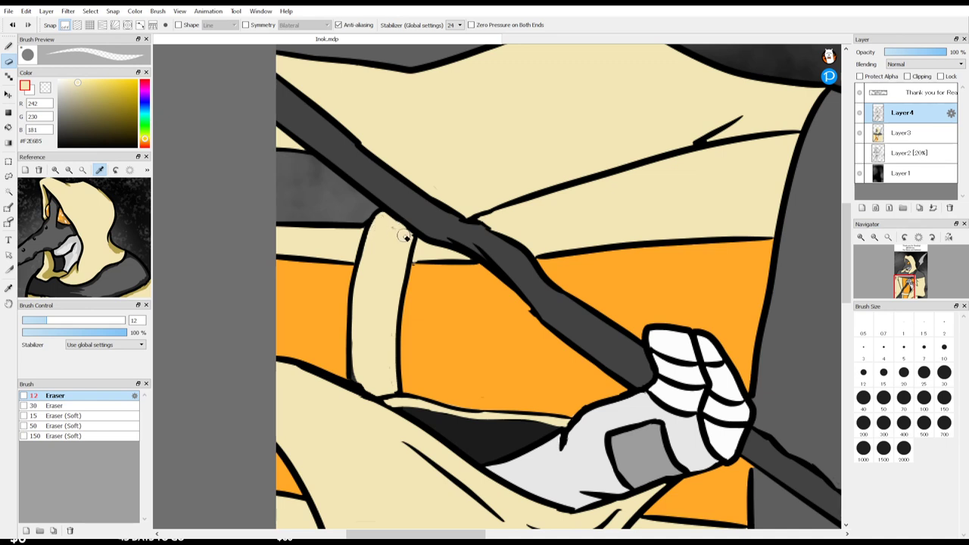
key("ctrl+Down")
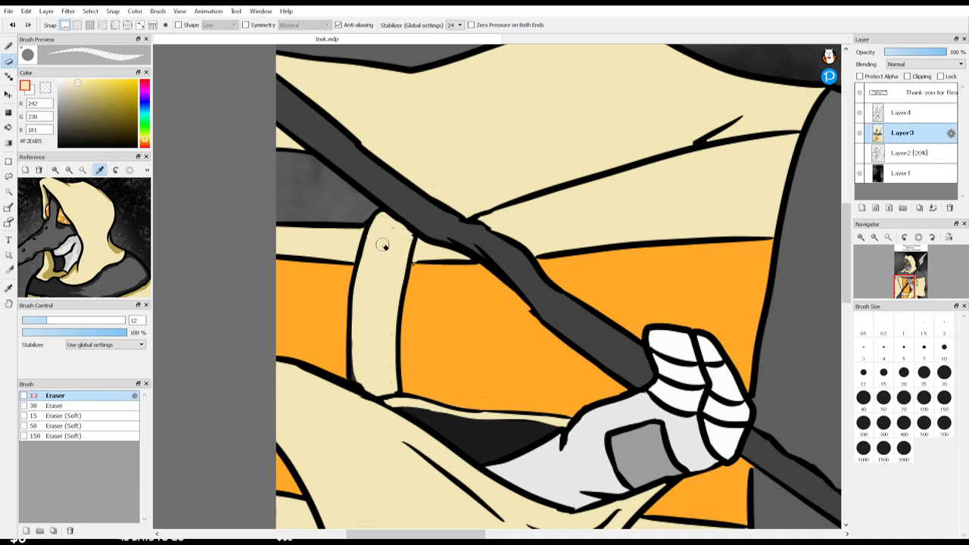
key("b")
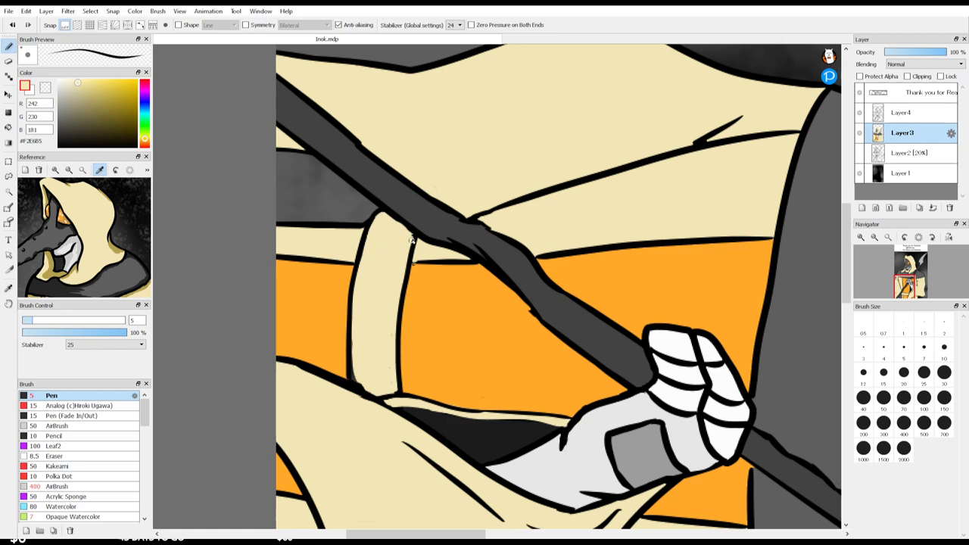
Step: Rotate the canvas back upright and draw a black robe edge on Layer4 from the belt's staff-side end to the canvas bottom
key("Left")
key("Left")
key("Left")
key("Left")
key("Left")
key("Left")
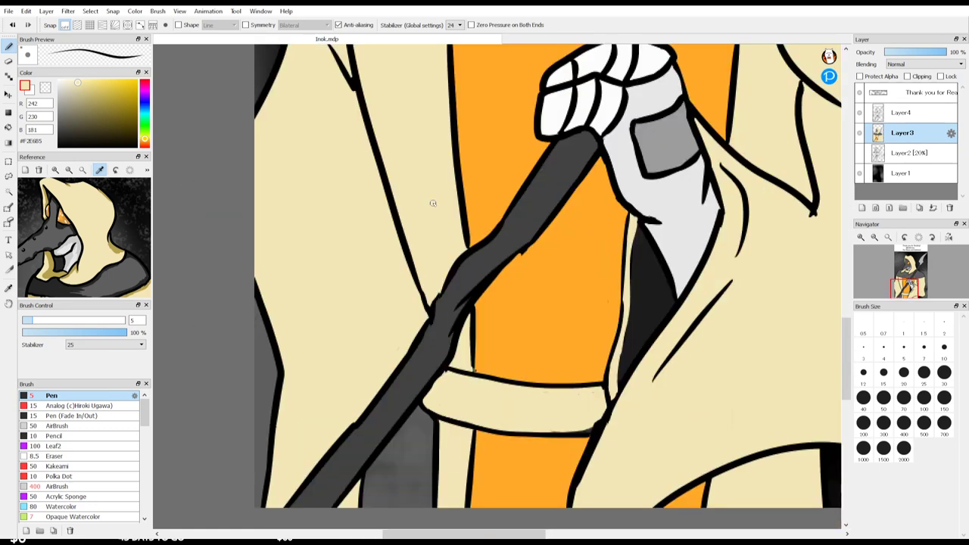
scroll(484, 249, "down", 3)
scroll(508, 186, "up", 1)
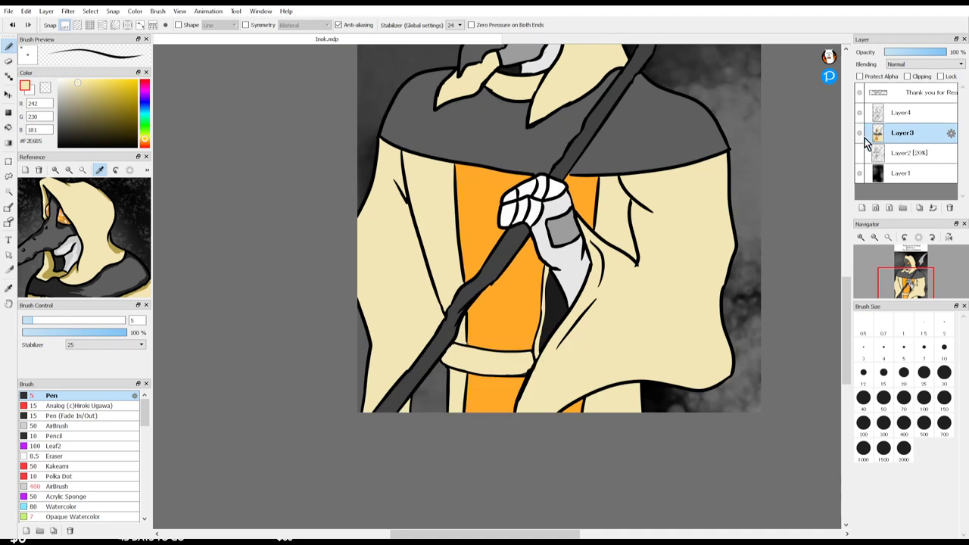
left_click(912, 113)
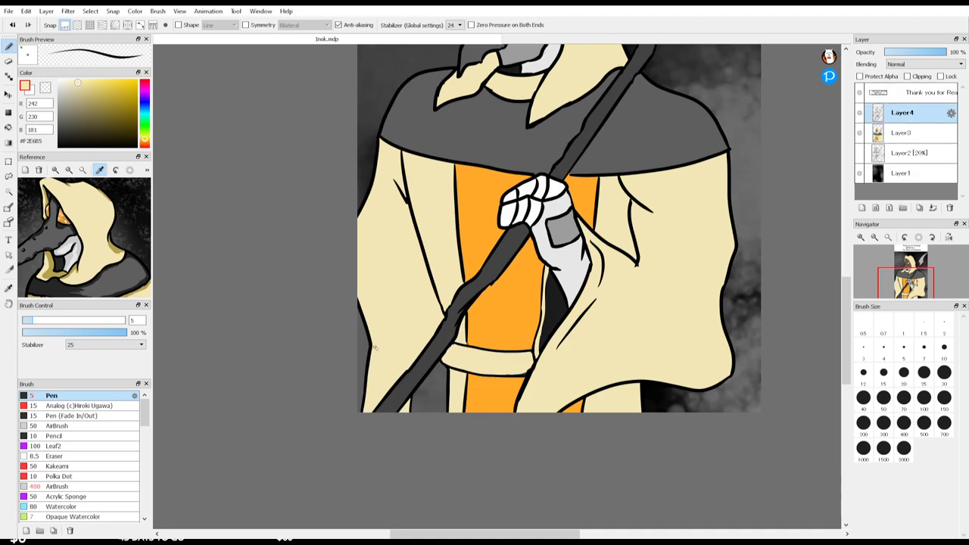
left_click_drag(441, 363, 447, 430)
key("ctrl+z")
mouse_move(98, 129)
left_mouse_down()
mouse_move(81, 123)
mouse_move(58, 147)
left_mouse_up()
left_click_drag(441, 364, 437, 440)
key("e")
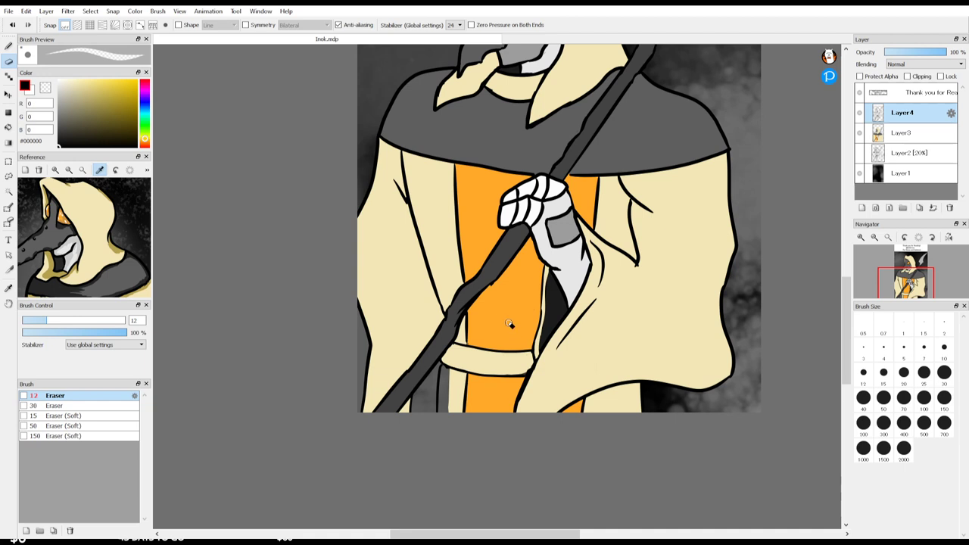
Step: Sample the robe's cream #F2E6B5 and paint the grey strip of robe below the belt on Layer3 with the 20 px Pen
key("i")
left_click(459, 386)
key("b")
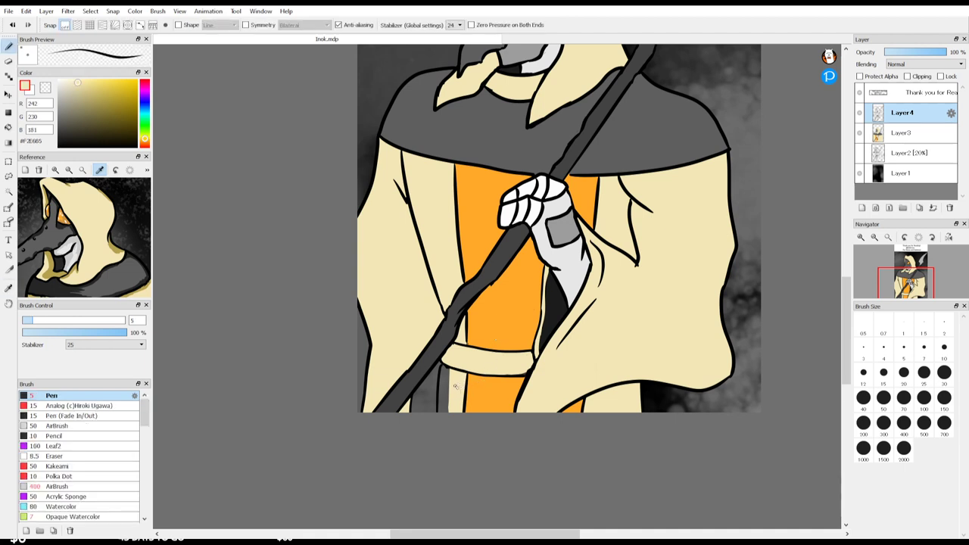
key("g")
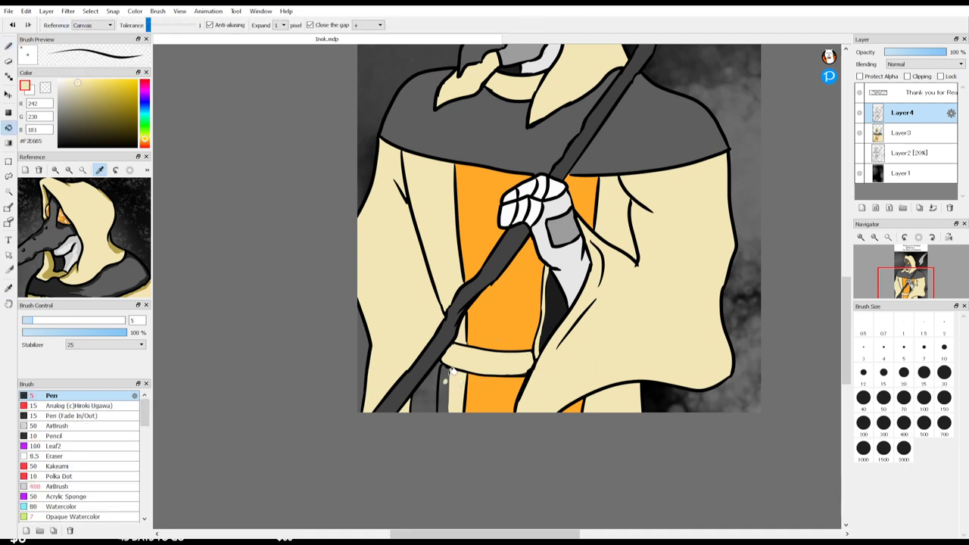
key("b")
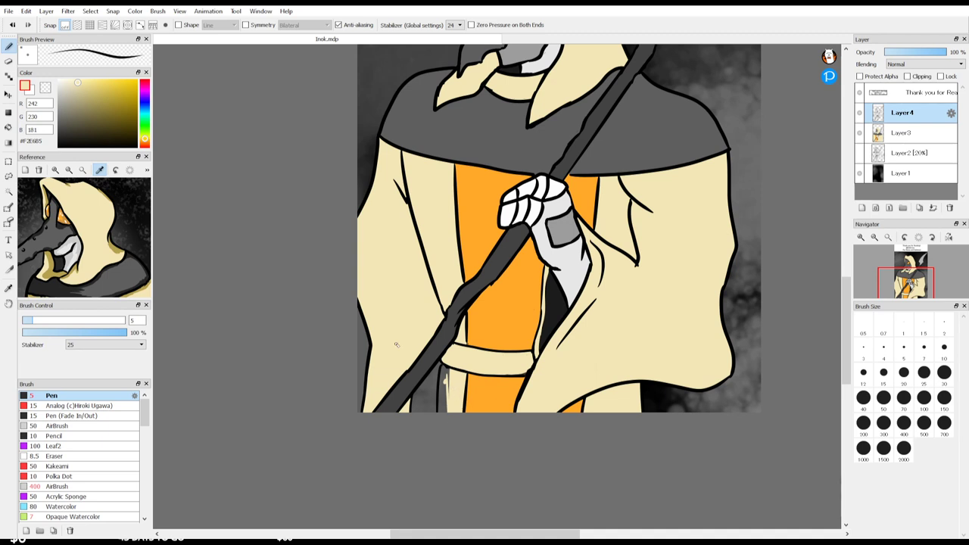
left_click(461, 388, "ctrl")
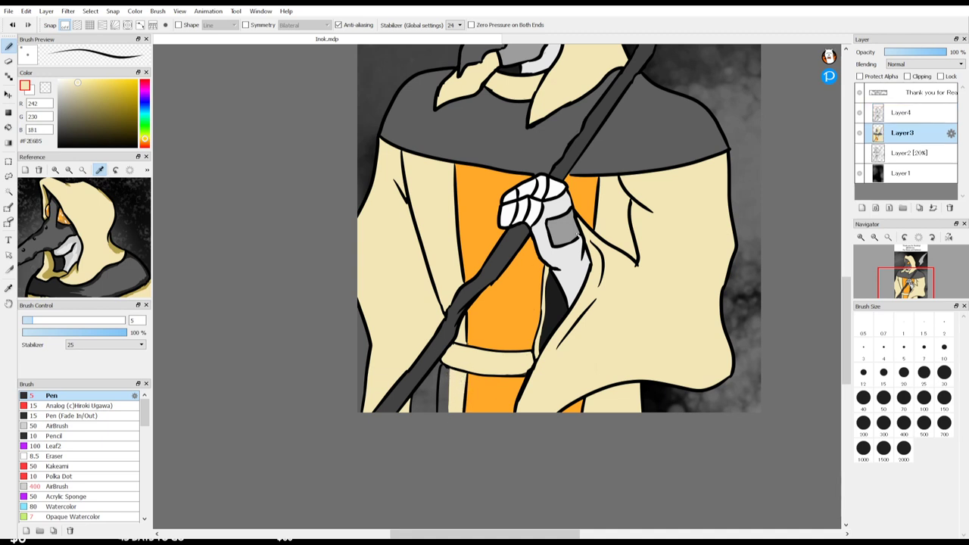
left_click(903, 372)
left_click_drag(446, 375, 445, 406)
key("ctrl+z")
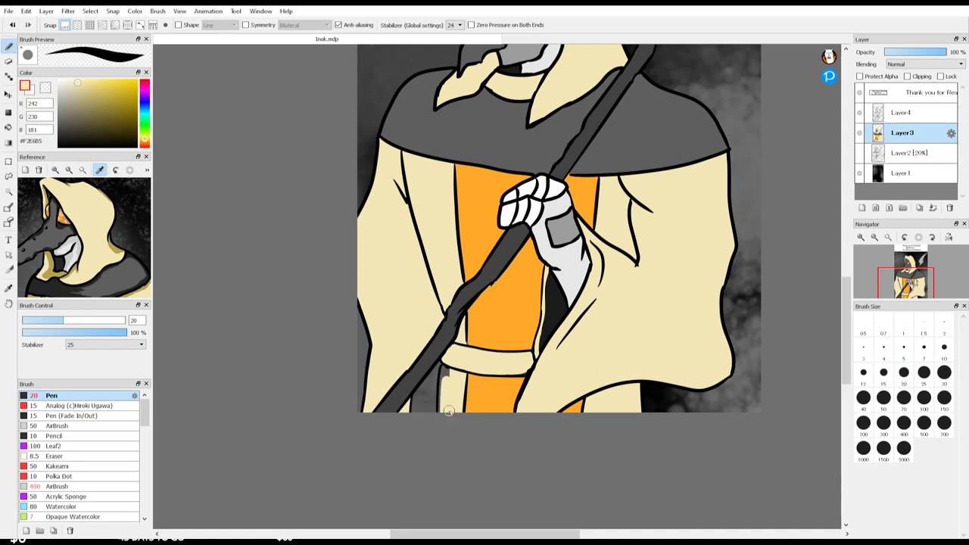
left_click_drag(446, 362, 443, 430)
key("space")
left_click_drag(583, 293, 536, 394)
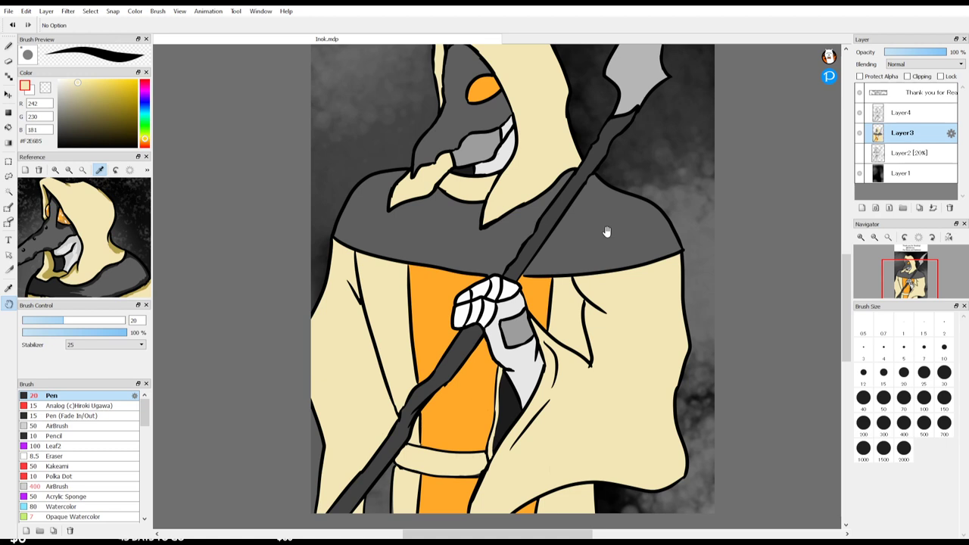
left_click_drag(530, 255, 552, 310)
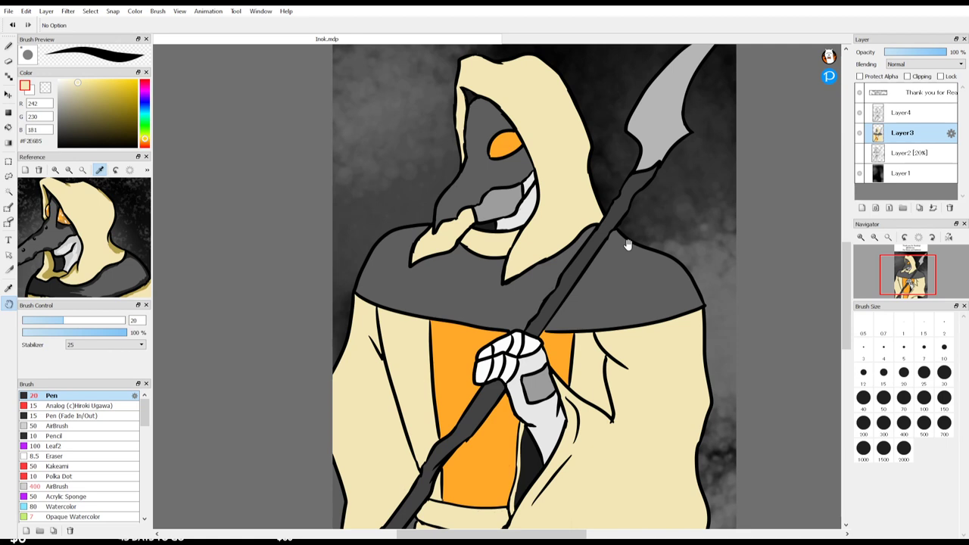
left_click_drag(579, 199, 585, 205)
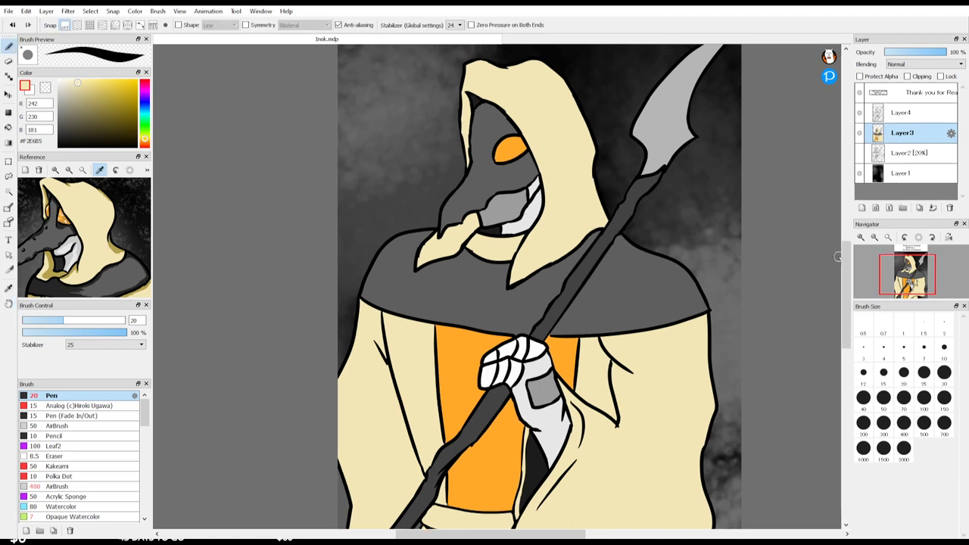
mouse_move(843, 254)
left_mouse_down()
mouse_move(843, 268)
mouse_move(839, 256)
left_mouse_up()
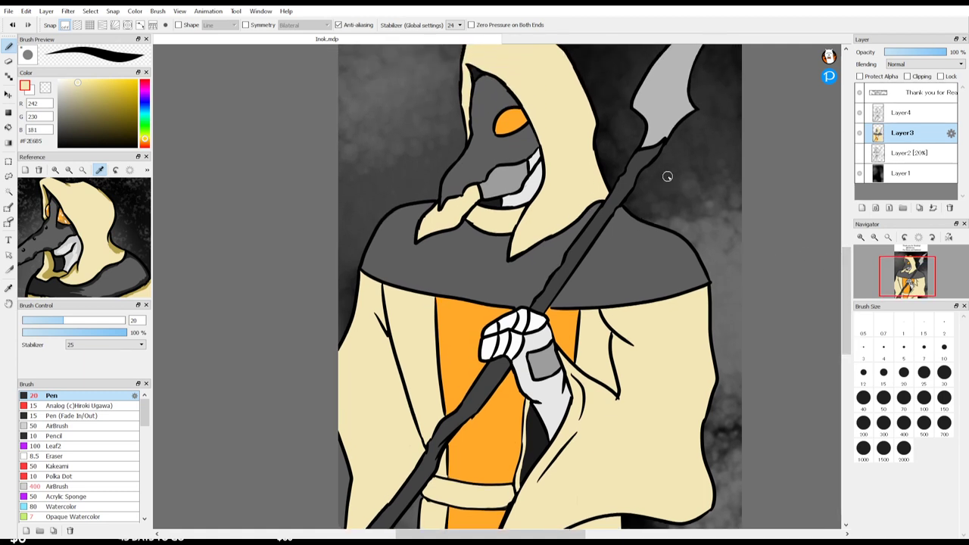
Step: Extend the cape's lower black outline to the hand and staff on Layer4 with the 7 px Pen, trimming it with the Eraser
left_click(900, 113)
left_click(59, 146)
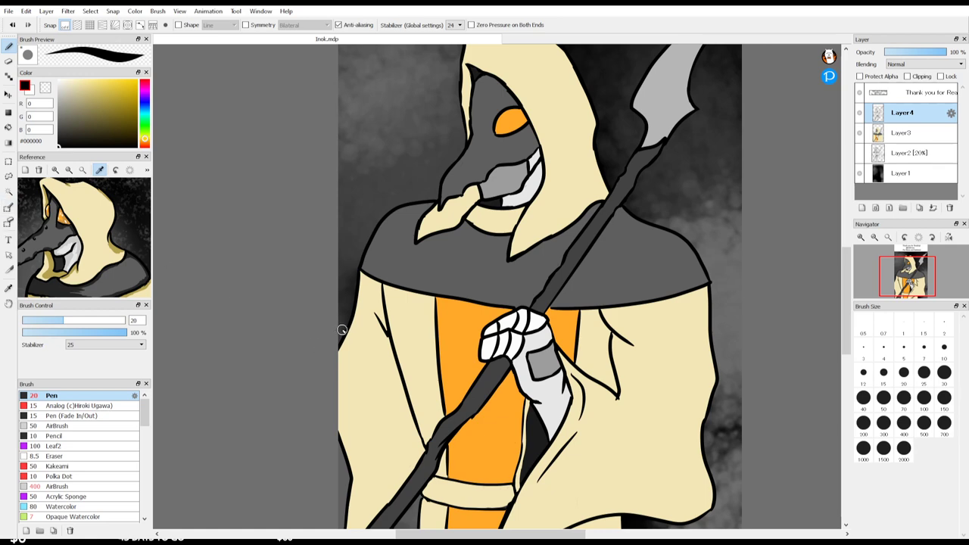
scroll(496, 320, "up", 3)
key("Right")
key("Right")
key("Right")
key("Right")
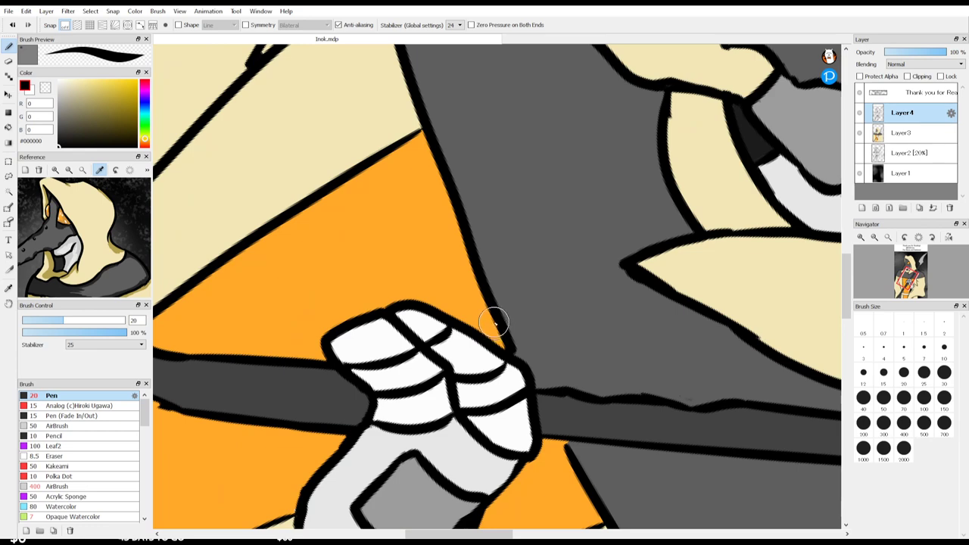
scroll(494, 322, "down", 1)
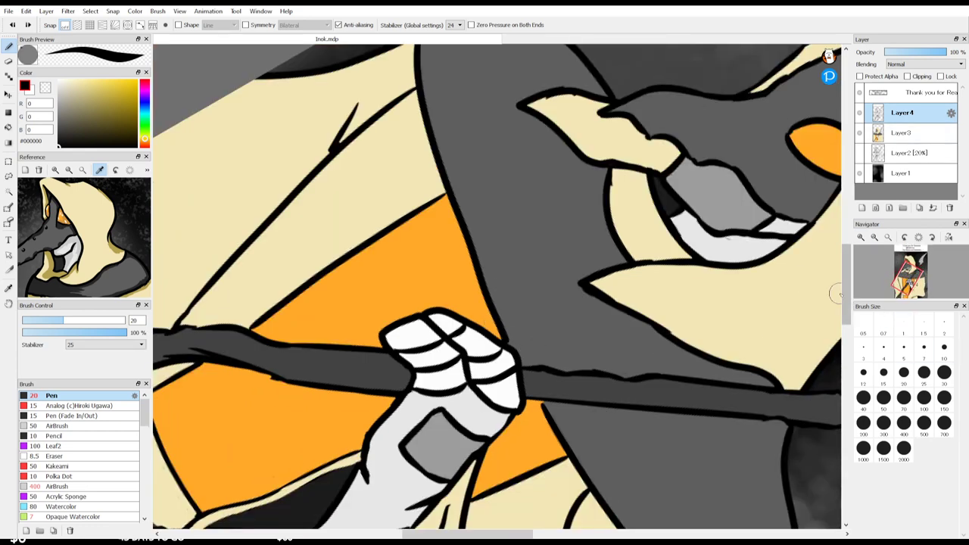
scroll(846, 292, "down", 3)
left_click(922, 349)
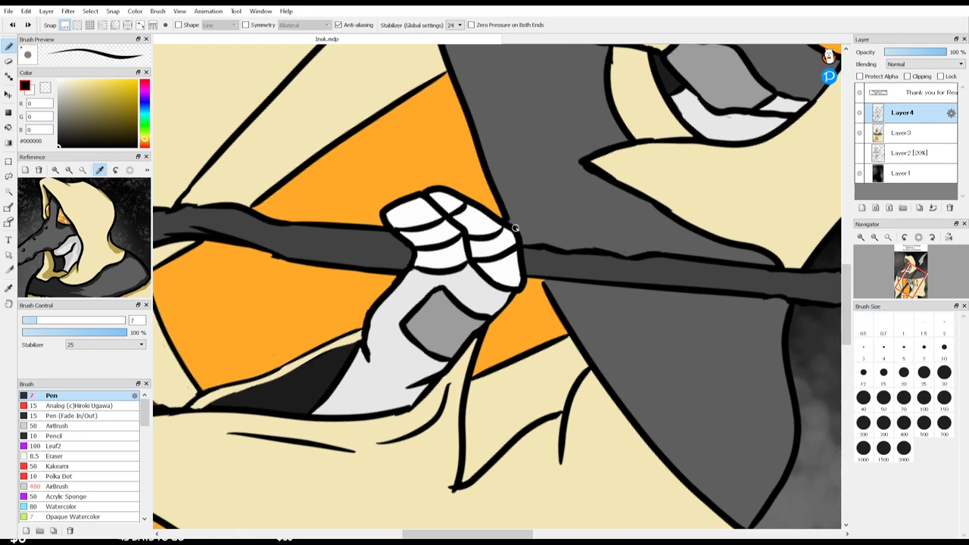
key("e")
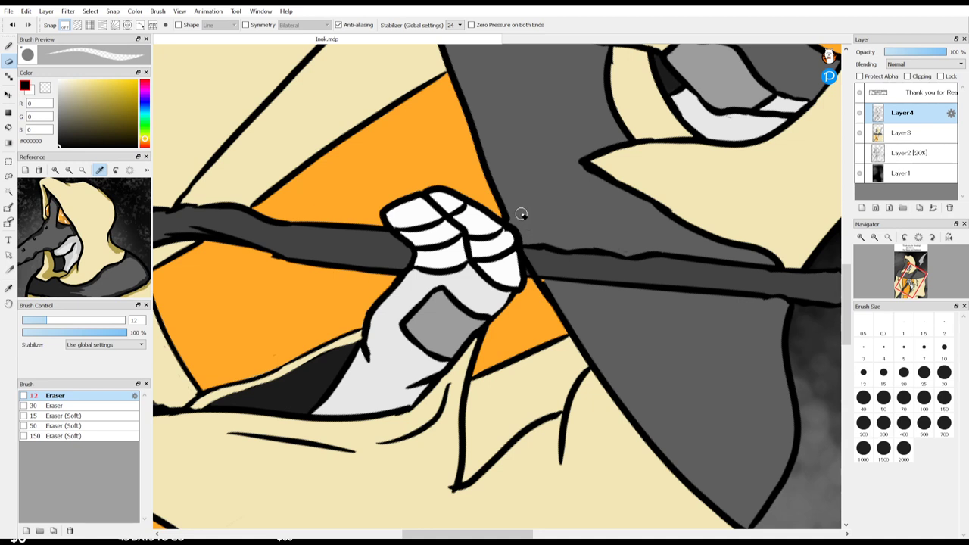
key("b")
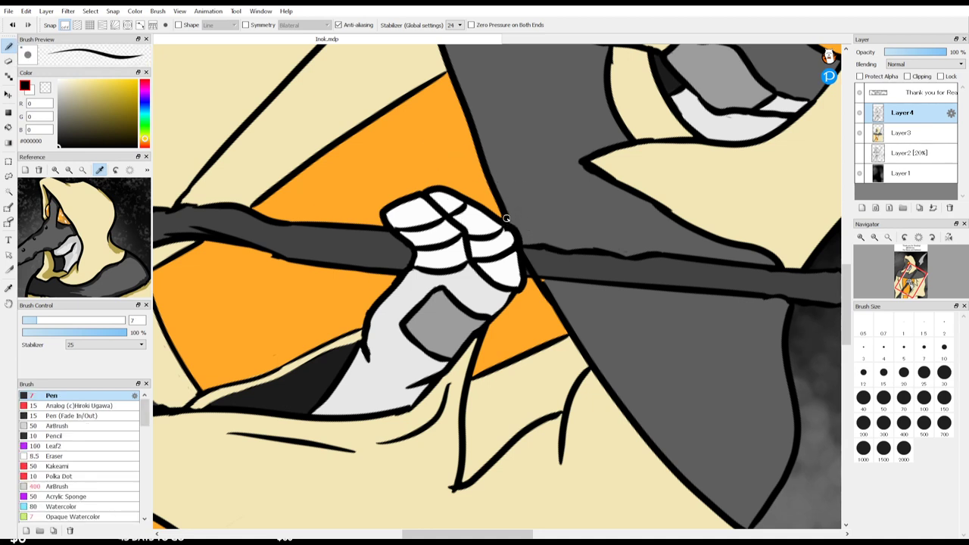
key("e")
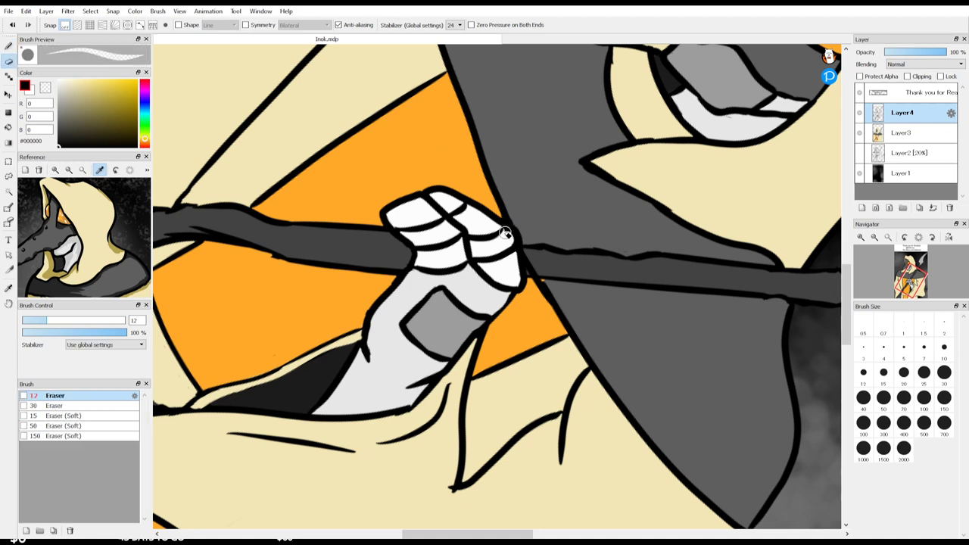
Step: Touch up the cape fill beside the staff in grey #5E5E5E on Layer3, and clean the outline above the hand on Layer4 with the Eraser
key("i")
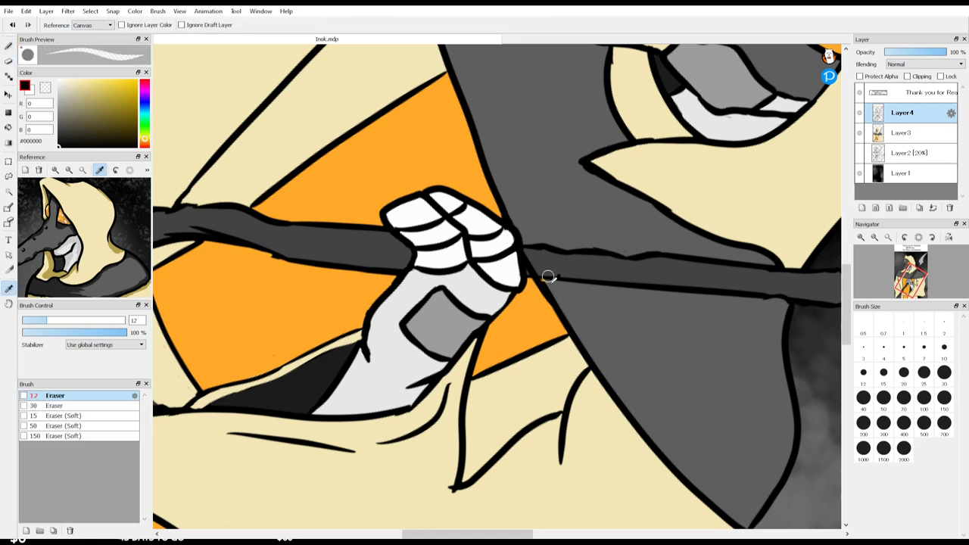
left_click(547, 276)
key("b")
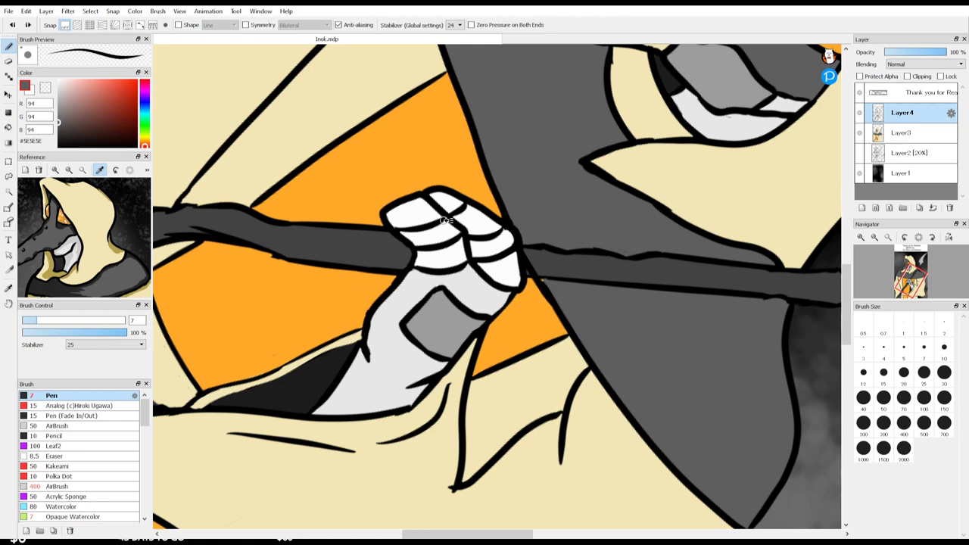
left_click(587, 305, "ctrl")
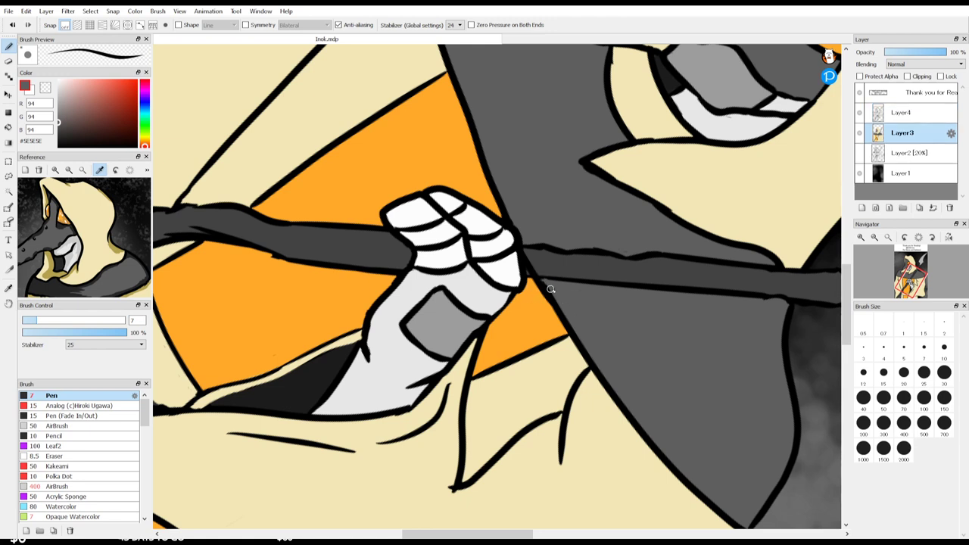
key("Left")
key("Left")
key("Left")
key("Right")
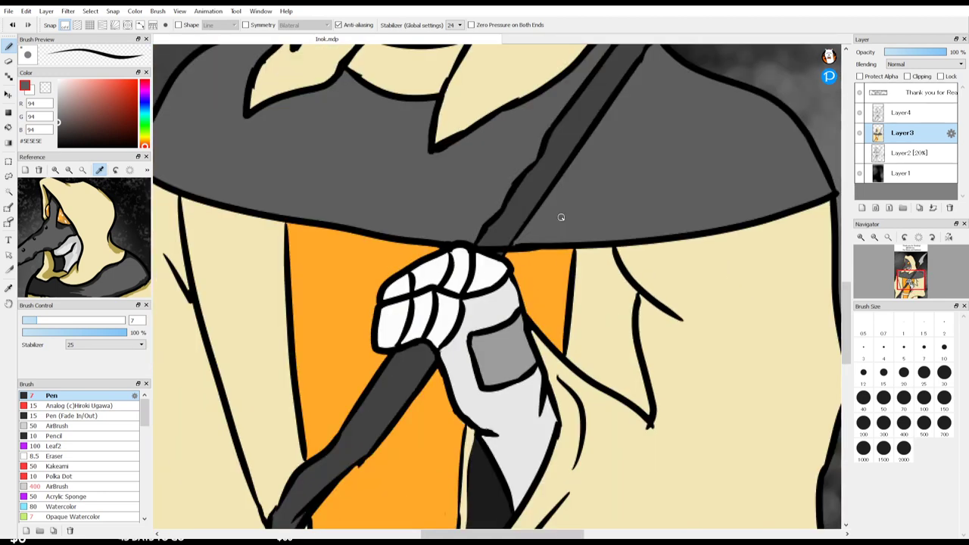
left_click(505, 247, "ctrl")
key("e")
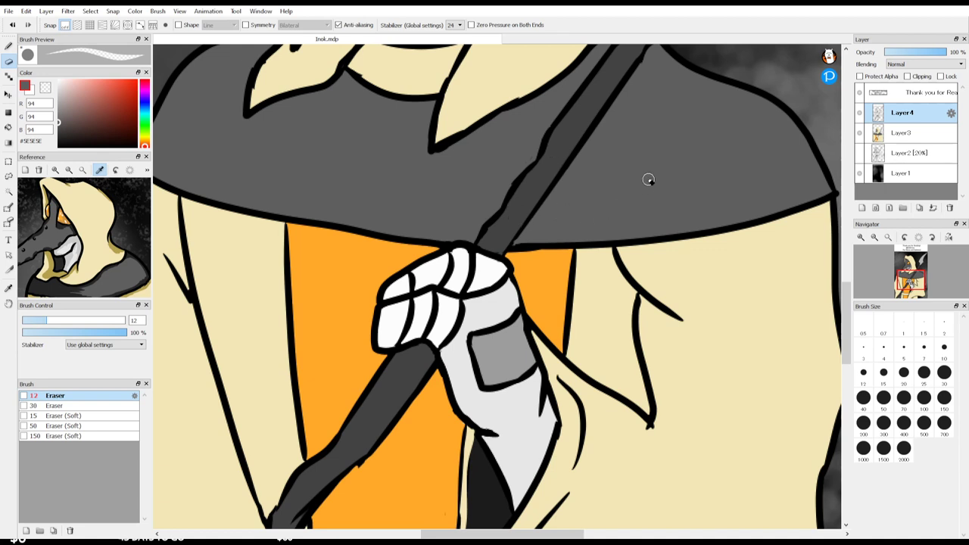
Step: Set the colour to black and smooth the outline of the hood's pointed tip below the snout using the Eraser and Pen
mouse_move(556, 144)
left_mouse_down()
mouse_move(551, 193)
mouse_move(570, 320)
mouse_move(566, 312)
left_mouse_up()
key("e")
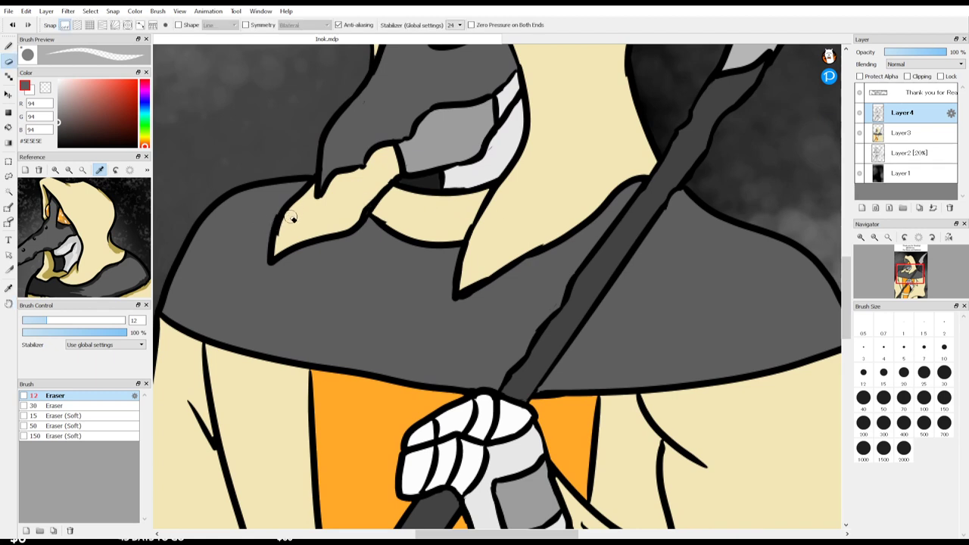
key("b")
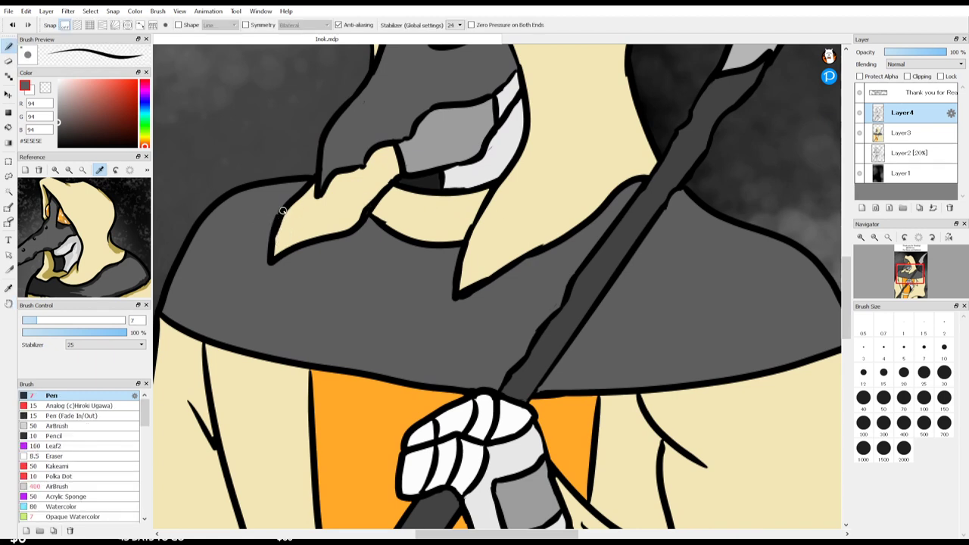
left_click_drag(283, 208, 277, 229)
key("ctrl+z")
left_click_drag(76, 115, 11, 196)
key("e")
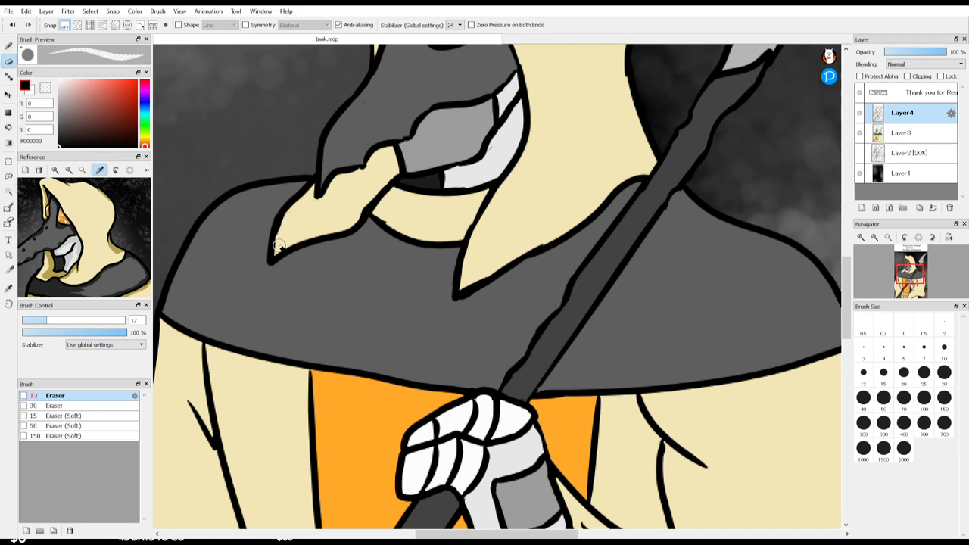
mouse_move(373, 168)
left_mouse_down()
mouse_move(338, 184)
mouse_move(382, 156)
mouse_move(363, 175)
left_mouse_up()
key("b")
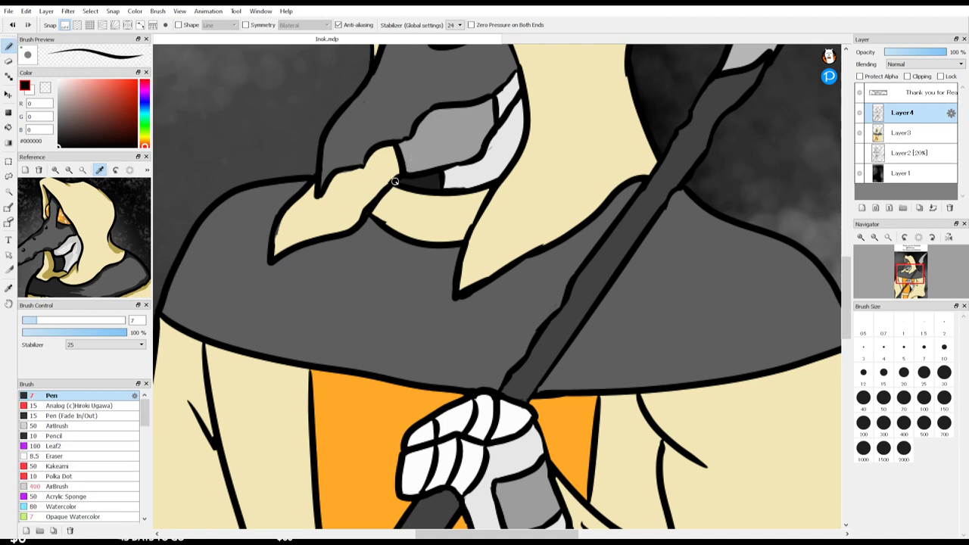
Step: Refine the outline where the collar meets the hood's long front tip, alternating the 12 px Eraser and 7 px Pen
key("e")
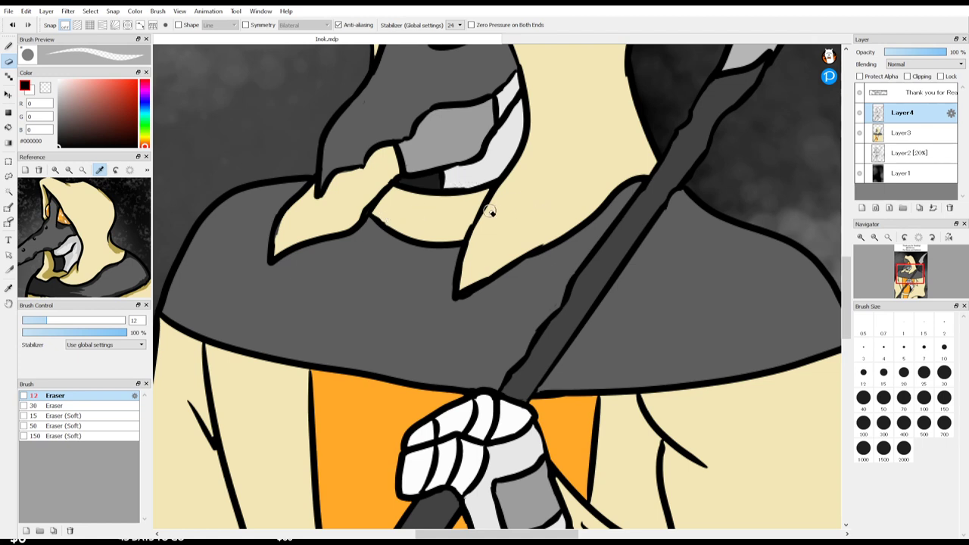
key("b")
key("e")
key("b")
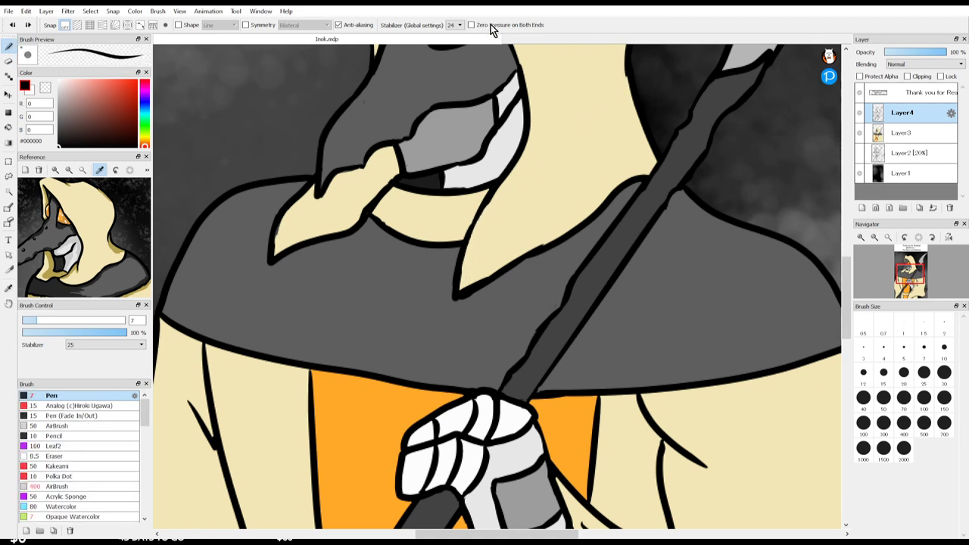
Step: Touch up the hood's outer back edge with a black Pen stroke and erase roughness from its narrow front strip
mouse_move(620, 64)
left_mouse_down()
mouse_move(639, 124)
mouse_move(609, 131)
mouse_move(595, 226)
mouse_move(563, 313)
left_mouse_up()
key("space")
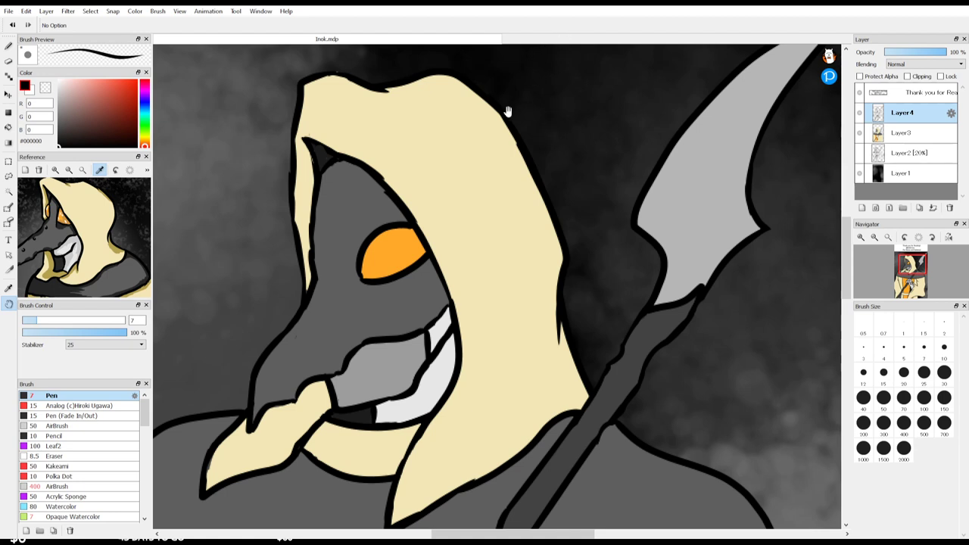
key("b")
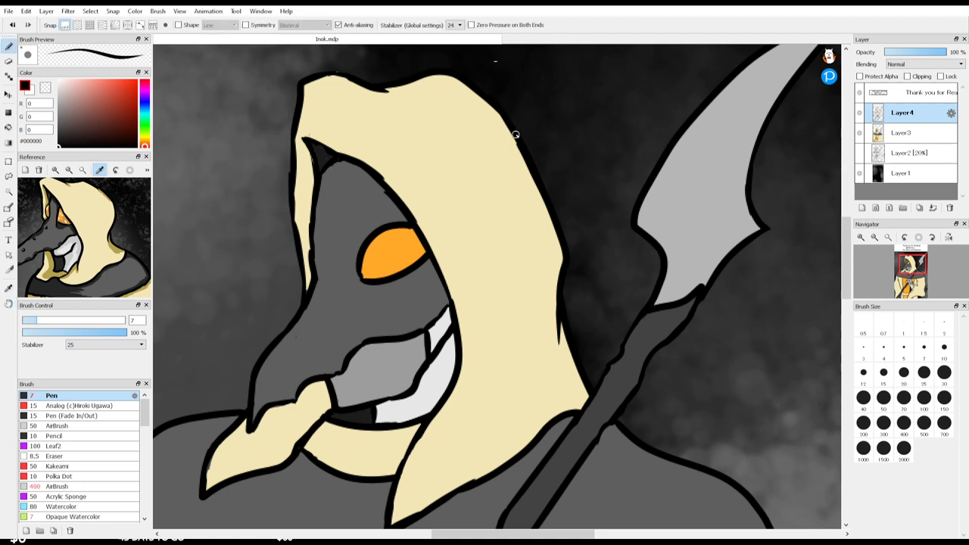
left_click_drag(507, 133, 528, 158)
key("space")
left_click_drag(584, 223, 612, 47)
left_click_drag(516, 171, 610, 275)
key("e")
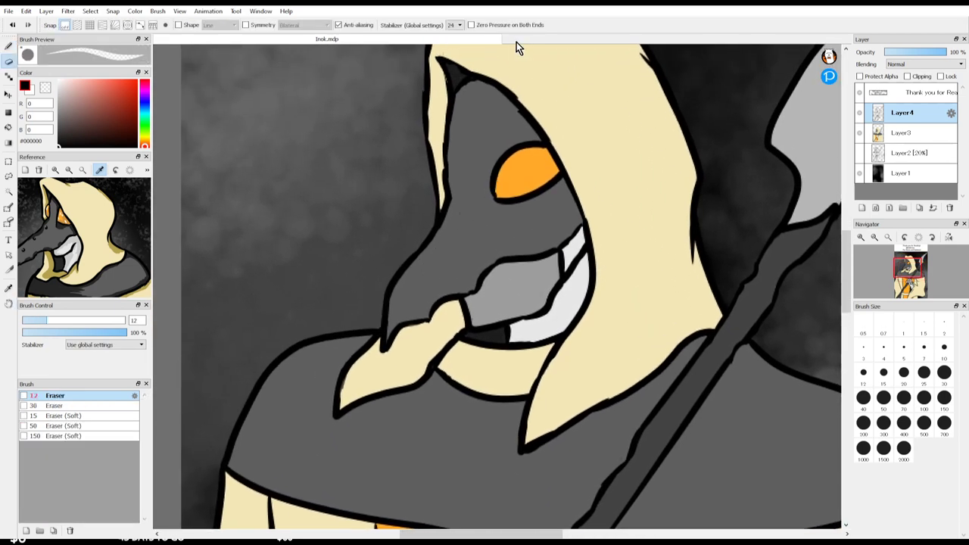
left_click_drag(440, 177, 440, 182)
Step: Rotate the canvas and redraw the black line along the grey jaw beside the mouth's dark gap with the Pen
key("space")
left_click_drag(513, 173, 519, 67)
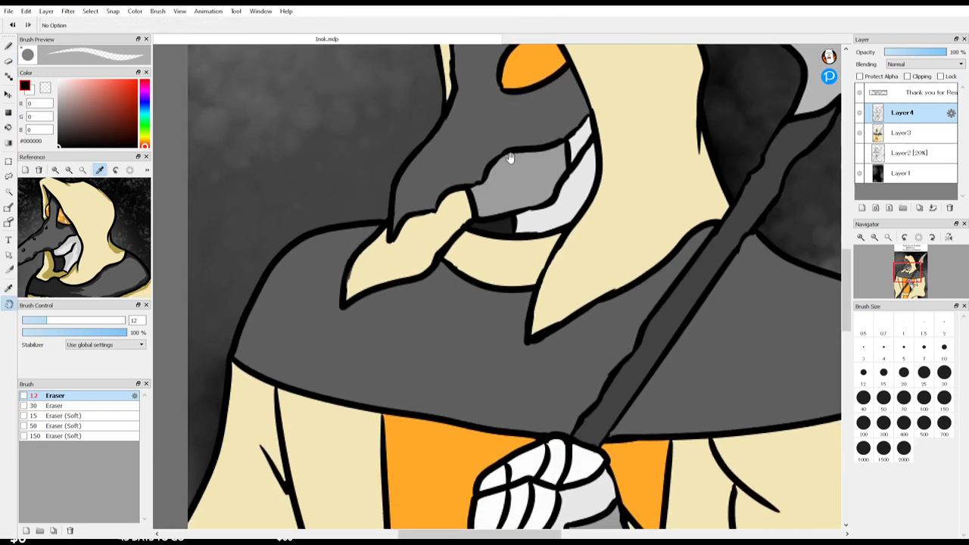
key("b")
key("Right")
key("Right")
key("Right")
key("Right")
key("Right")
key("Right")
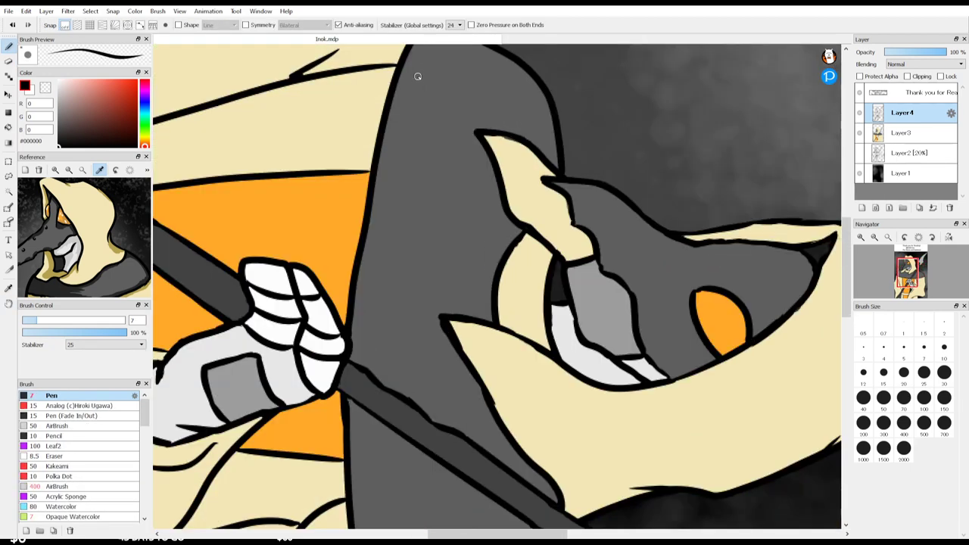
left_click_drag(564, 263, 576, 328)
Step: Clean up and redraw the short black line between the mouth's dark gap and the white area, and rotate the canvas back upright
key("e")
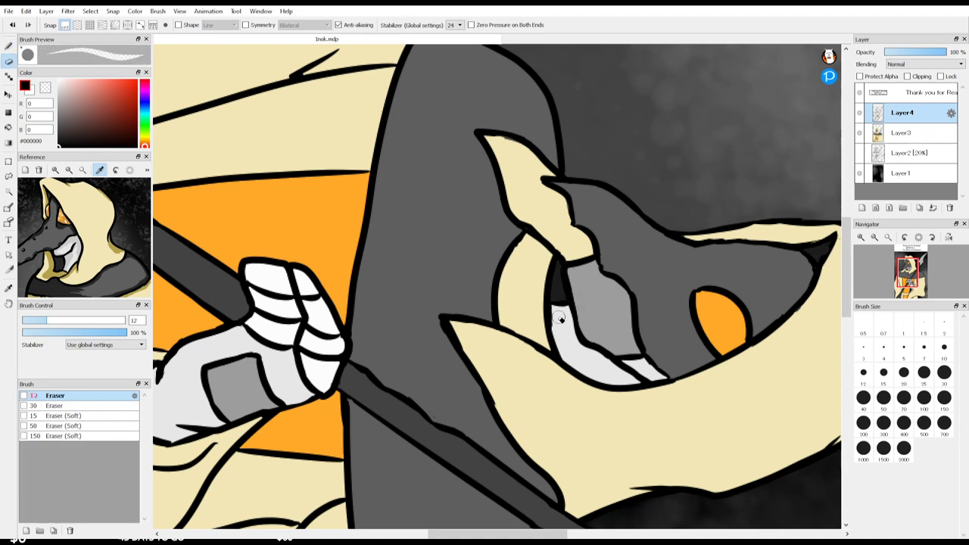
key("b")
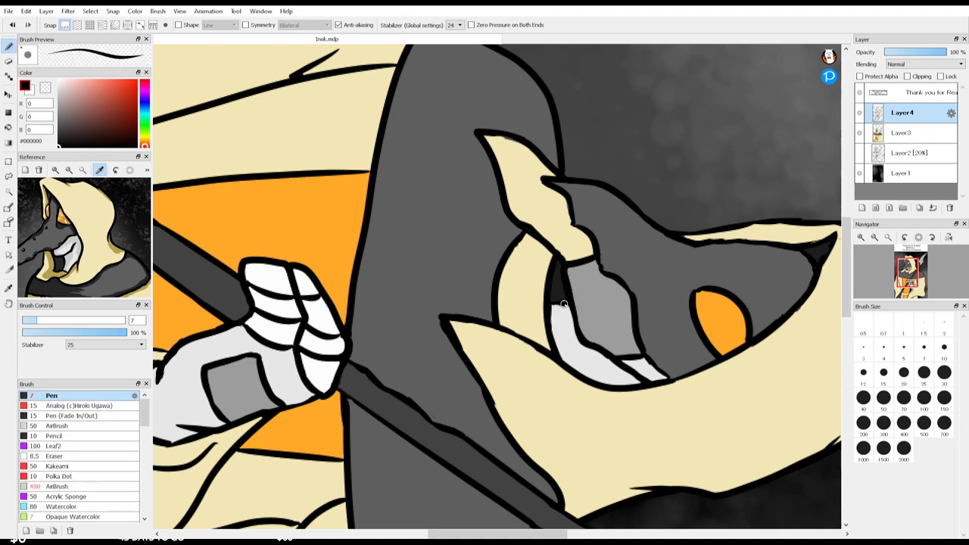
left_click_drag(564, 304, 573, 303)
key("Left")
key("Left")
key("Left")
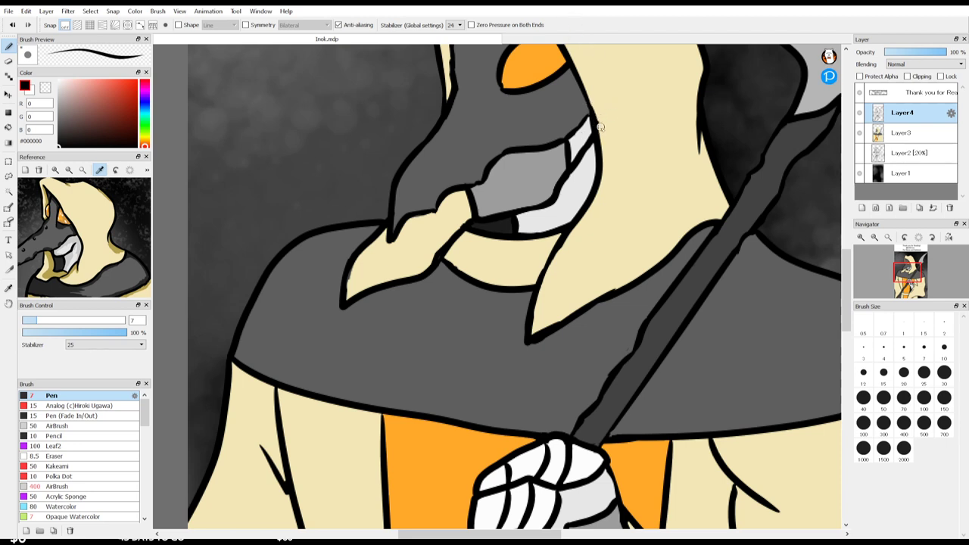
Step: Redraw and trim the black hood edge beside the white mouth area down to the hood's tip, alternating the 7 px Pen and 12 px Eraser
left_click_drag(601, 127, 605, 190)
key("e")
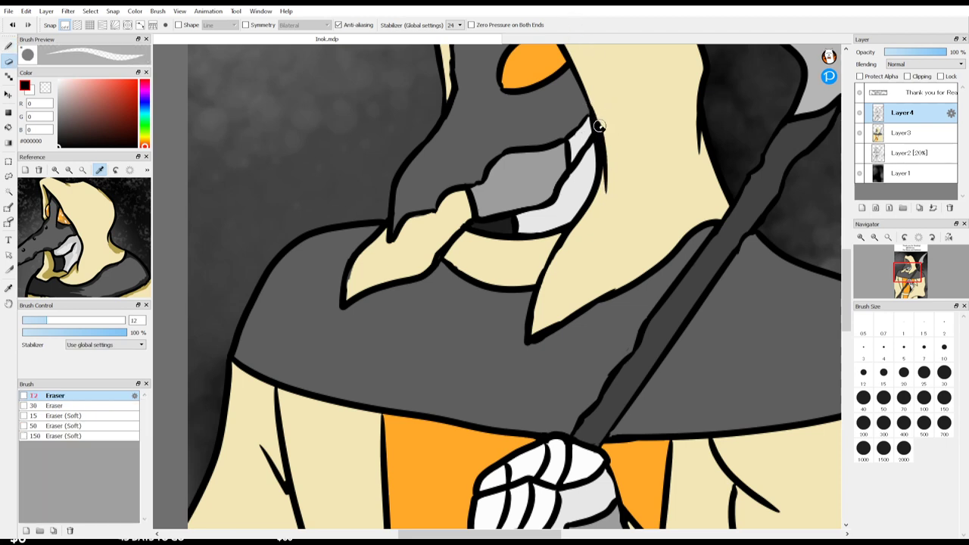
left_click_drag(598, 124, 606, 196)
key("p")
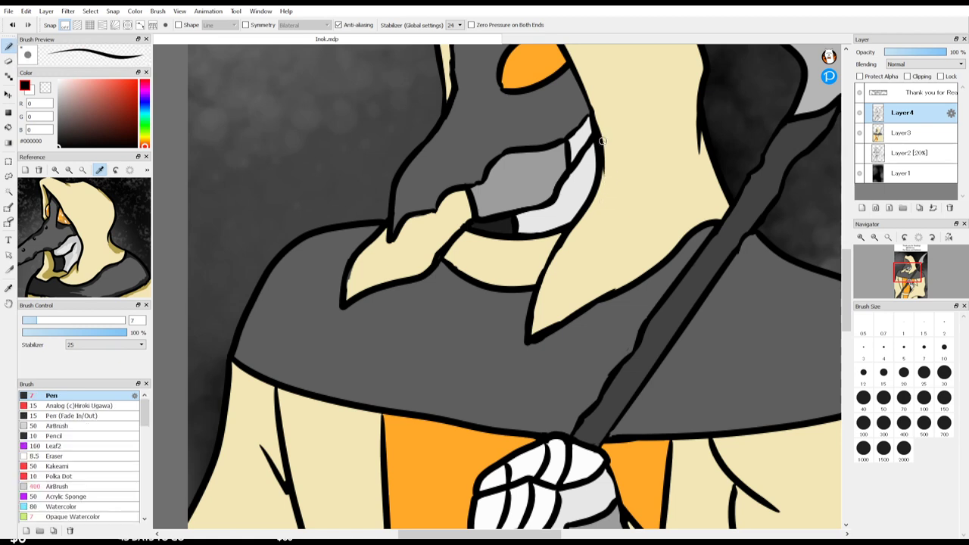
left_click_drag(602, 144, 604, 202)
key("e")
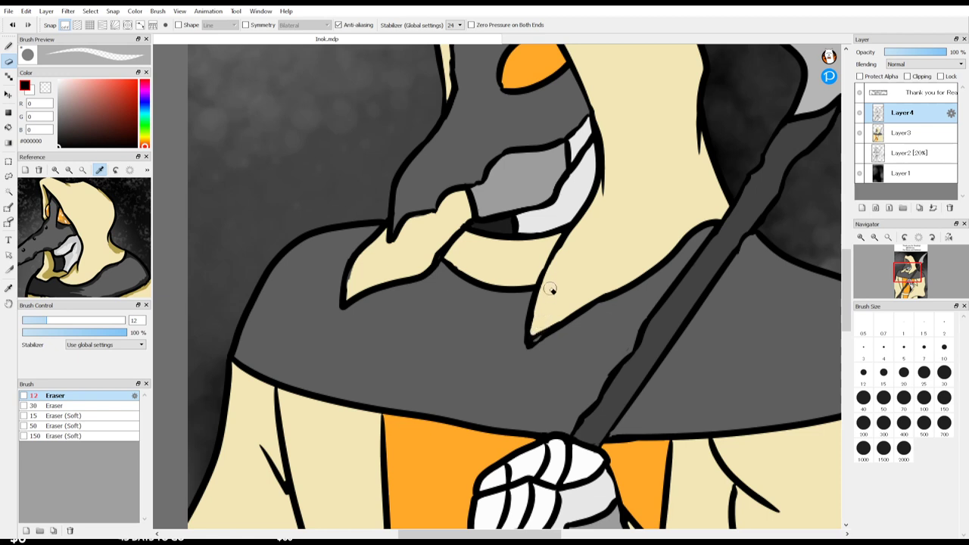
Step: Extend the grey jaw's upper outline with a short tapered crease line running towards the eye, and clean up its edge
key("b")
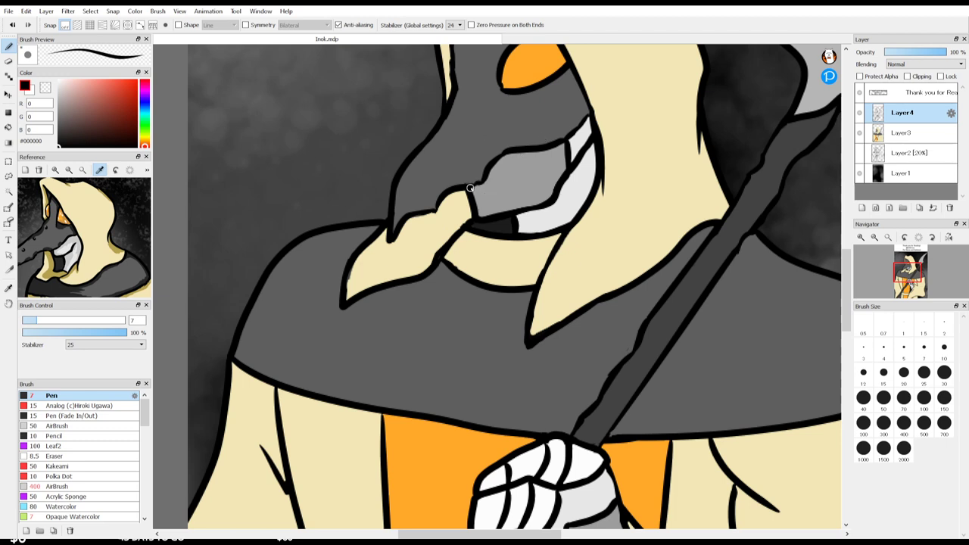
key("e")
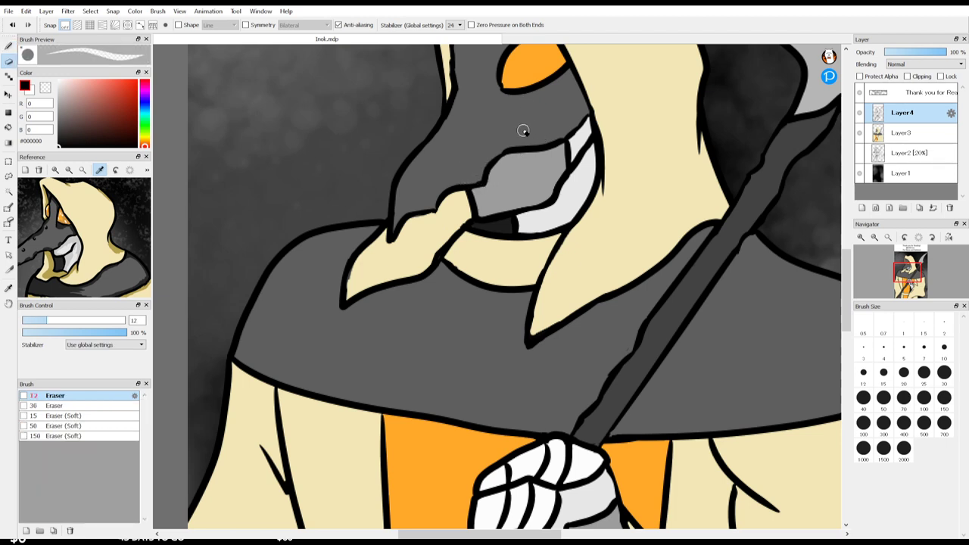
key("b")
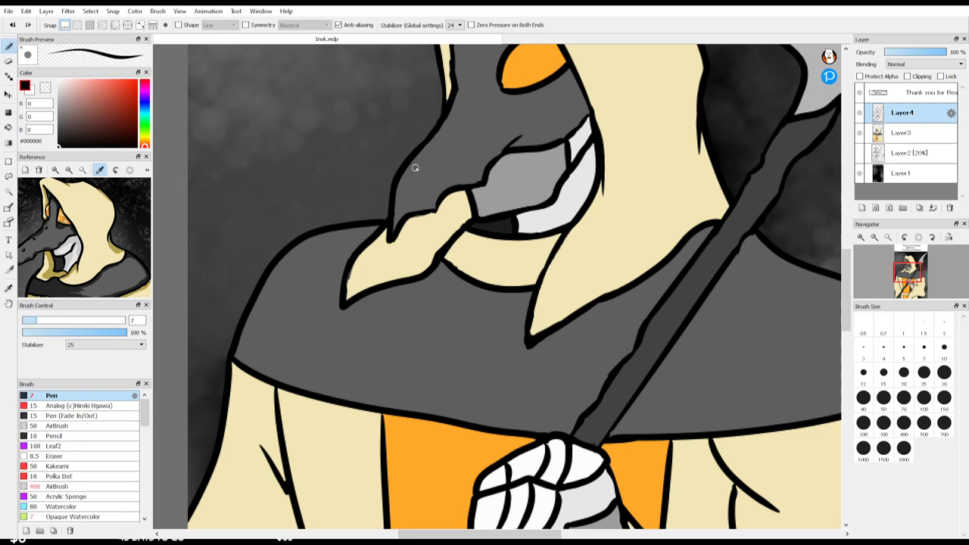
Step: Draw three small curved black marks along the upper edge of the dark snout, setting the Pen size to 5 px
mouse_move(405, 176)
left_mouse_down()
mouse_move(418, 175)
mouse_move(459, 111)
left_mouse_up()
left_click_drag(457, 109, 467, 103)
left_click(904, 334)
left_click_drag(455, 115, 463, 108)
Step: Clean up the staff's bend and the belt's upper outline near the staff, alternating the 12 px Eraser and 5 px Pen
key("space")
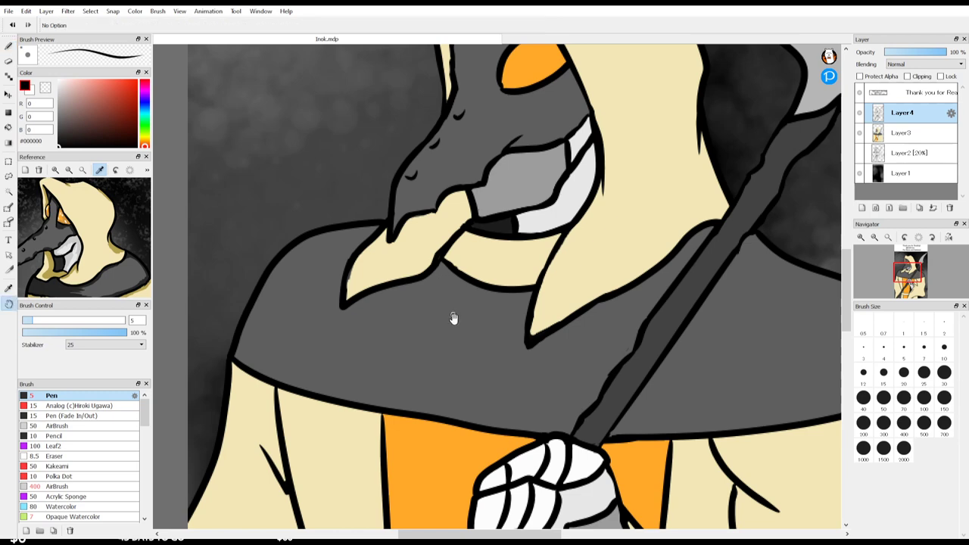
left_click_drag(452, 319, 491, 155)
mouse_move(510, 289)
left_mouse_down()
mouse_move(504, 128)
mouse_move(530, 84)
left_mouse_up()
key("e")
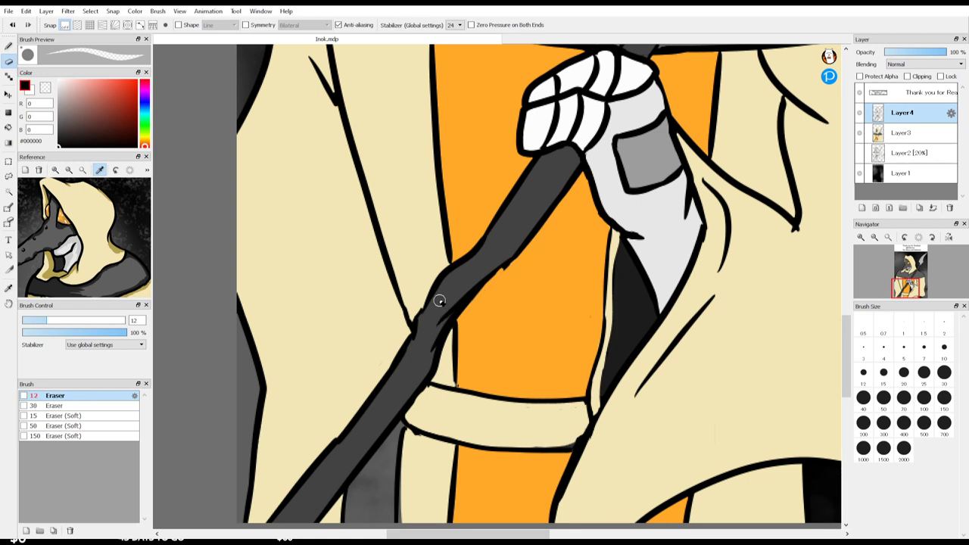
key("b")
key("e")
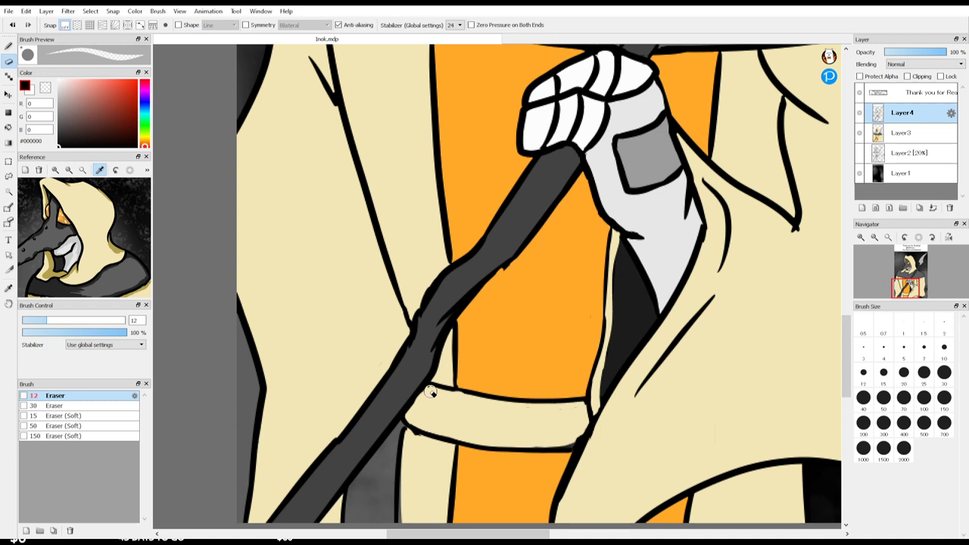
key("b")
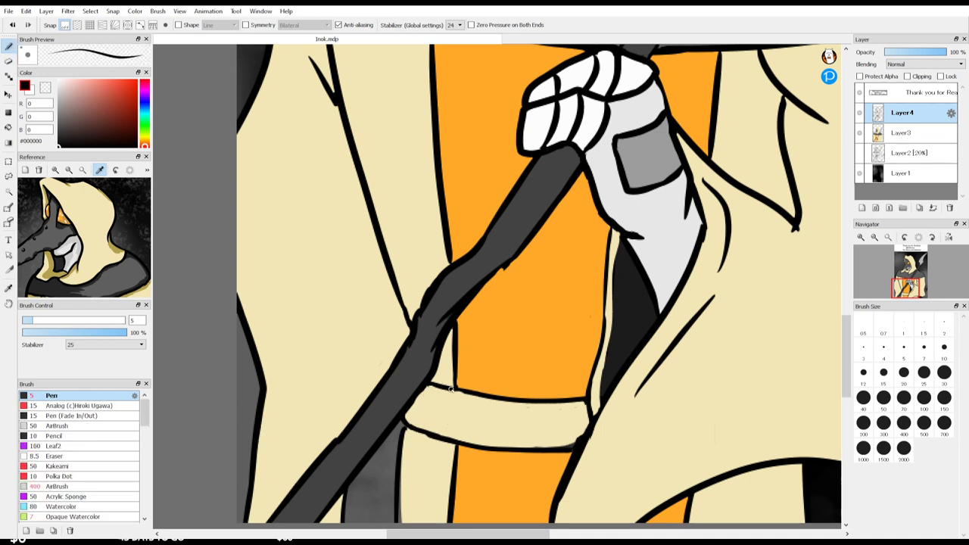
left_click_drag(451, 389, 503, 393)
Step: Pick the robe's orange #FFA929 and touch up the rough spot along the staff's underside on Layer3 with the 5 px Pen
key("e")
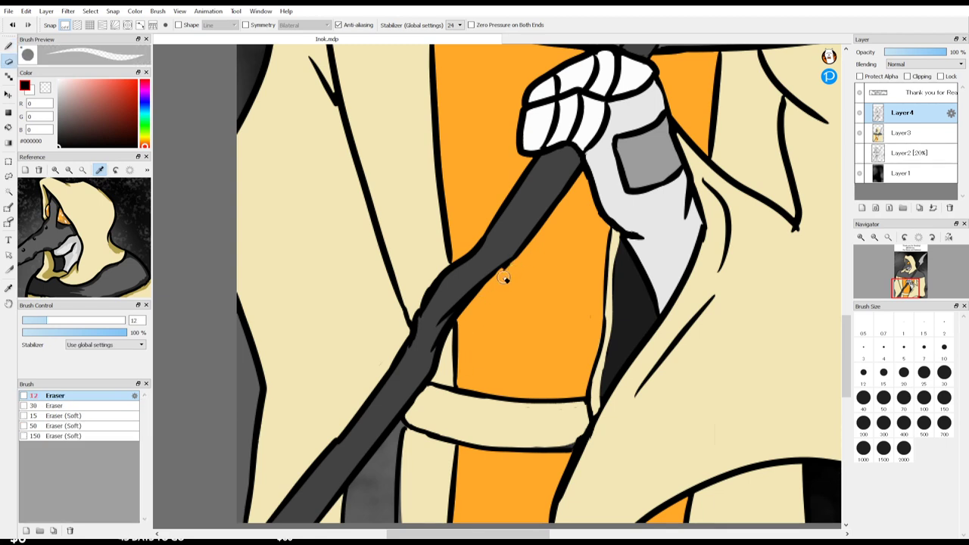
left_click(529, 306, "ctrl")
left_click(513, 290, "alt")
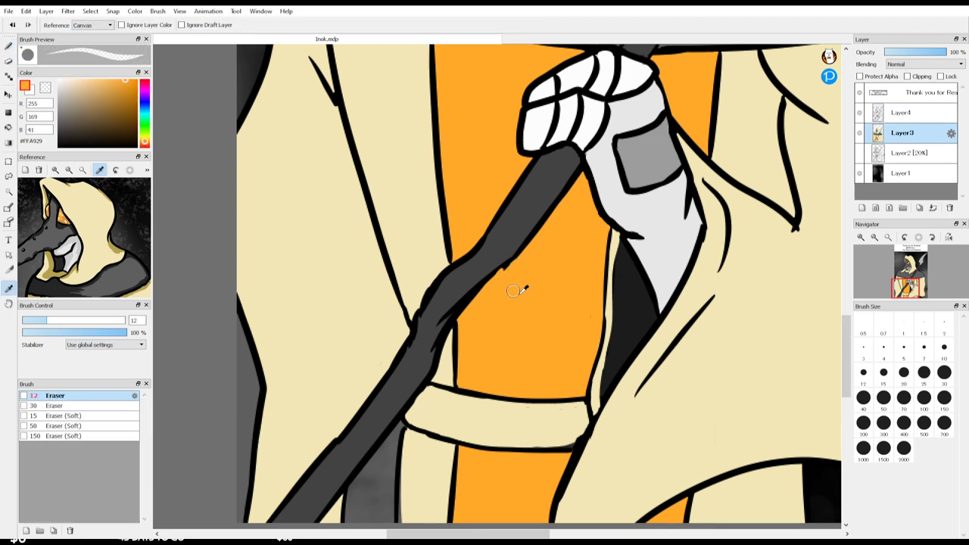
key("b")
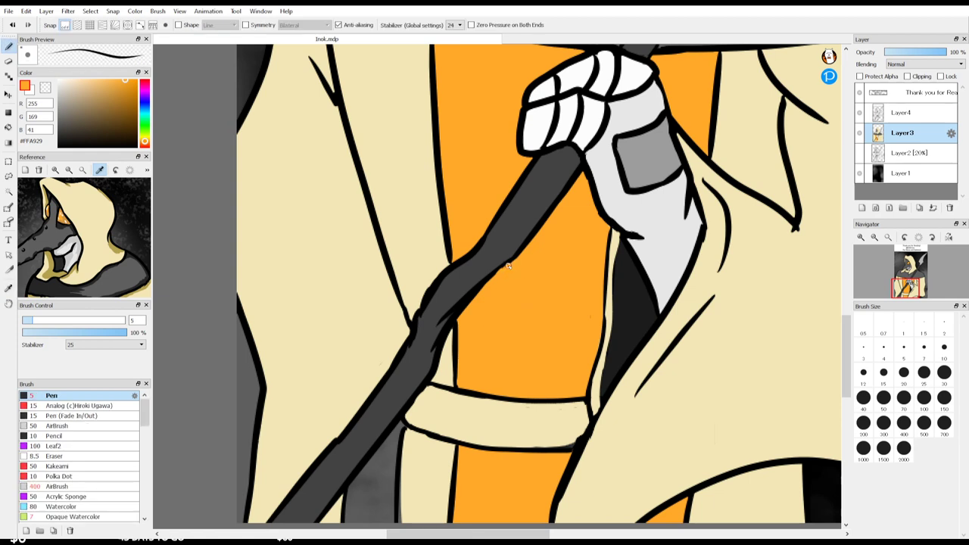
Step: Fill the background sliver beside the robe's outer edge with the dark #1C1C1C picked from the sleeve opening, on Layer3
key("space")
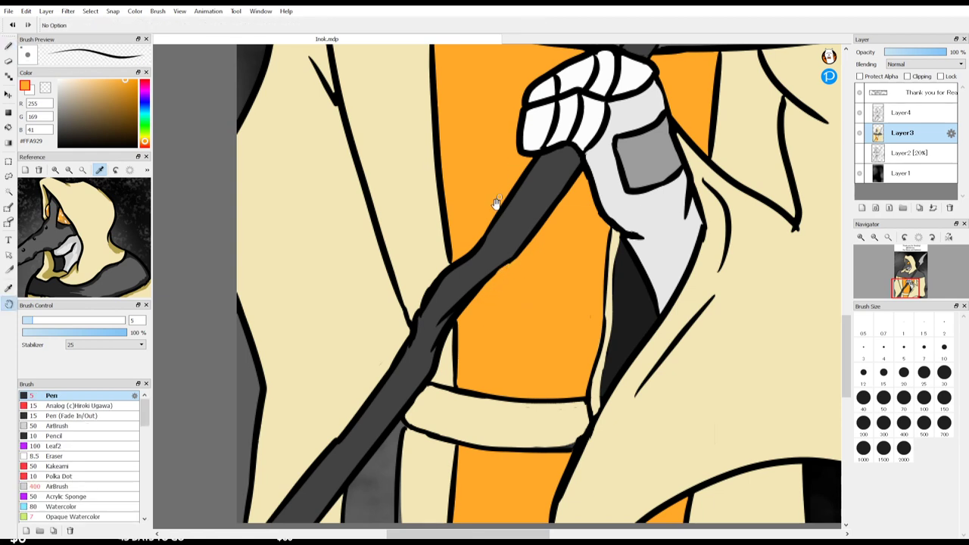
left_click_drag(446, 268, 498, 157)
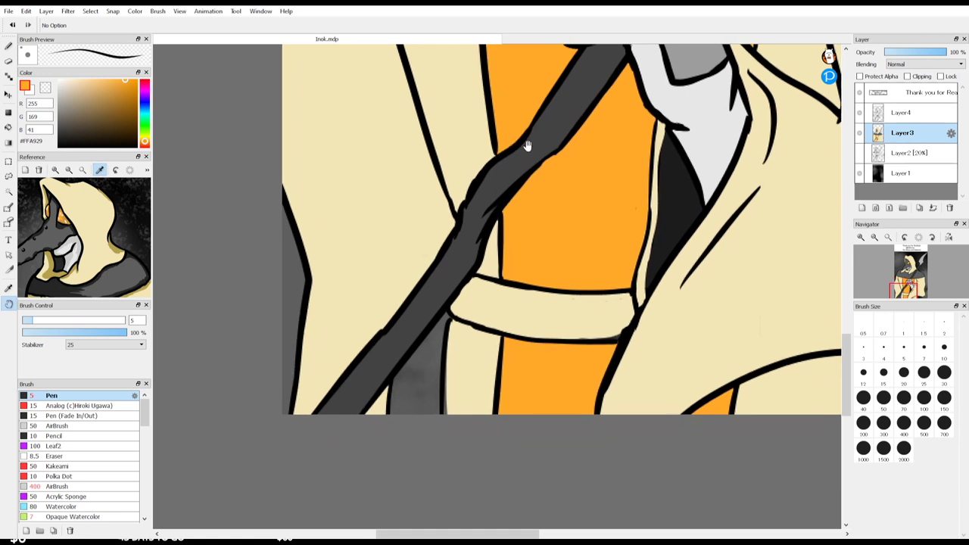
key("i")
left_click(677, 198)
key("g")
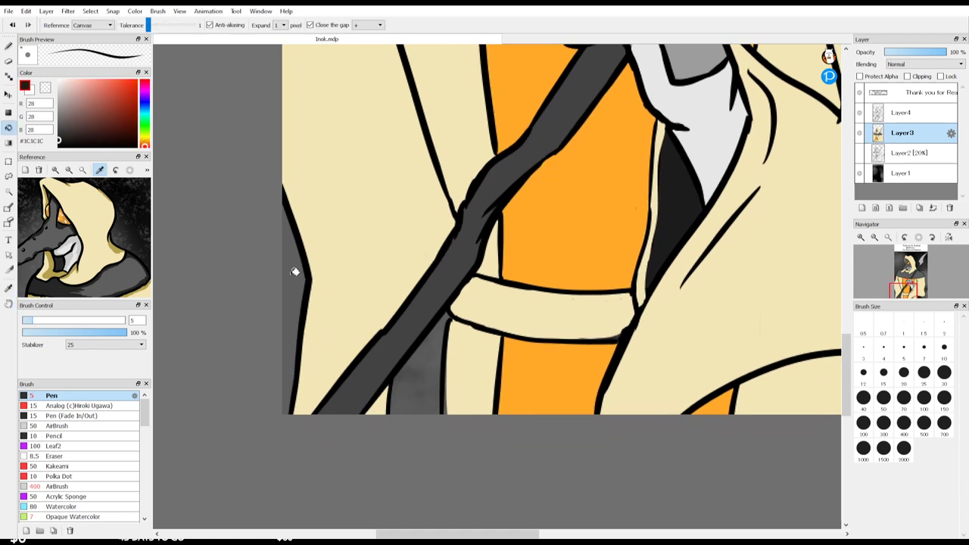
left_click(295, 271)
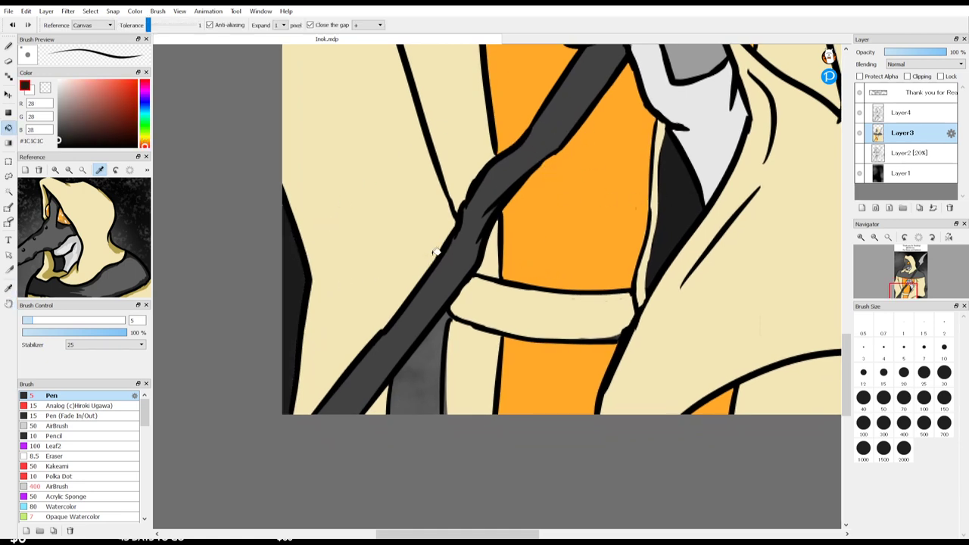
Step: Erase the rough robe edge below the belt's end on Layer4 and redraw it with the 5 px Pen in #1C1C1C
key("space")
left_click_drag(421, 255, 381, 259)
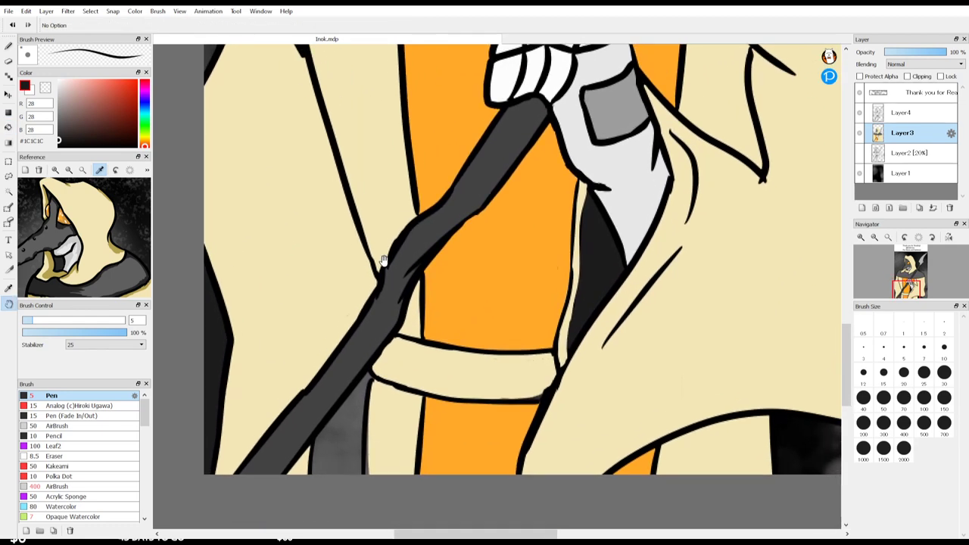
left_click(545, 416, "ctrl")
key("e")
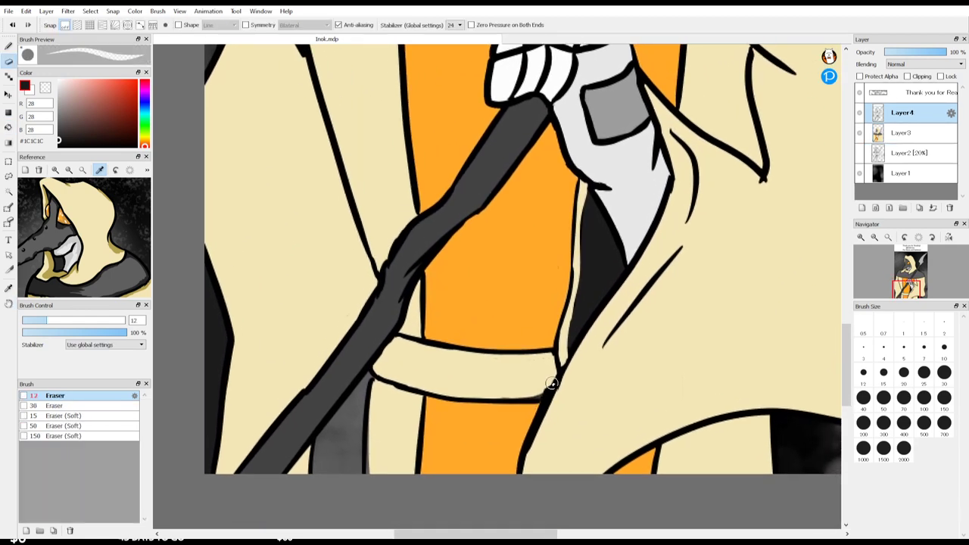
left_click_drag(538, 409, 501, 496)
mouse_move(521, 447)
left_mouse_down()
mouse_move(545, 402)
mouse_move(511, 463)
mouse_move(551, 401)
mouse_move(514, 441)
mouse_move(556, 369)
left_mouse_up()
key("b")
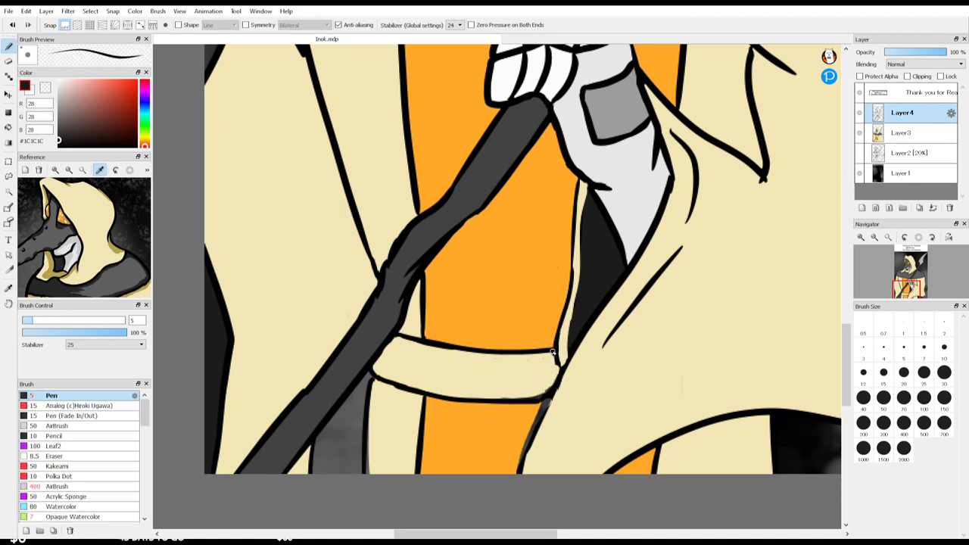
mouse_move(552, 352)
left_mouse_down()
mouse_move(554, 390)
mouse_move(555, 364)
mouse_move(547, 402)
mouse_move(551, 359)
mouse_move(518, 479)
left_mouse_up()
left_click_drag(534, 425, 519, 469)
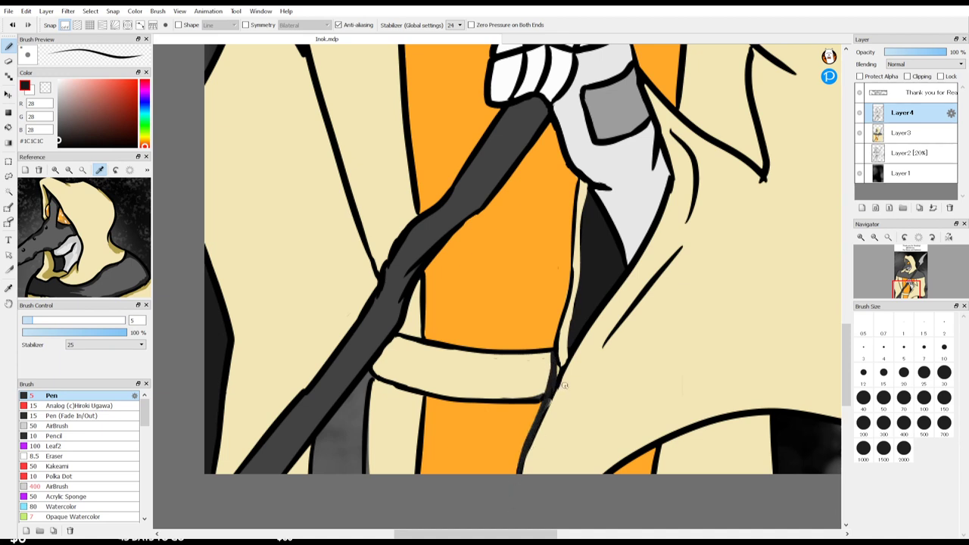
Step: Trim the overlapping dark lines where the belt's end meets the sleeve edge with the 12 px Eraser
key("e")
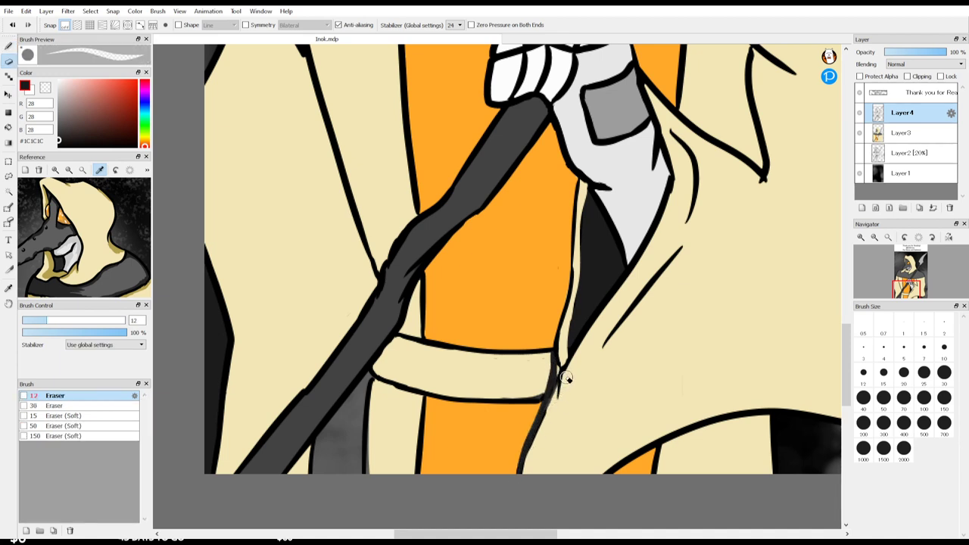
key("b")
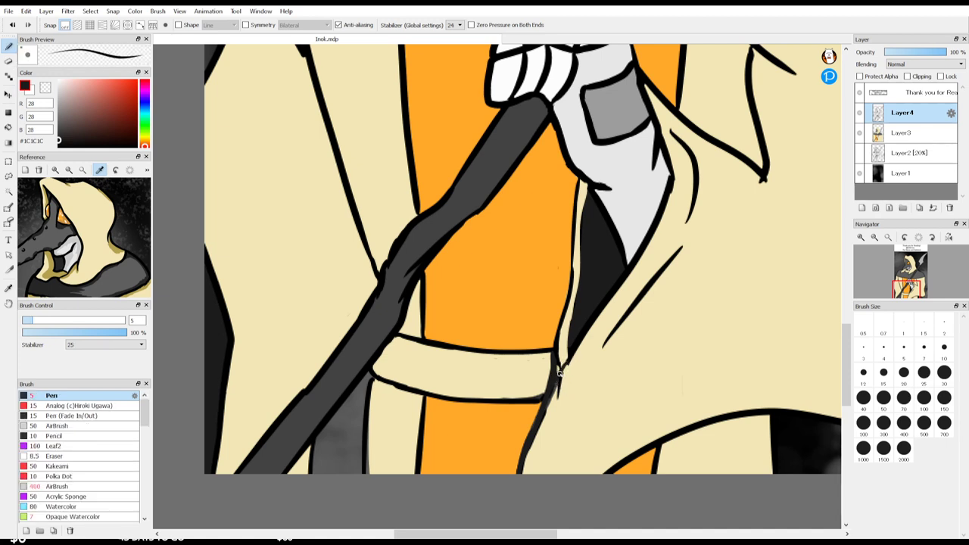
key("e")
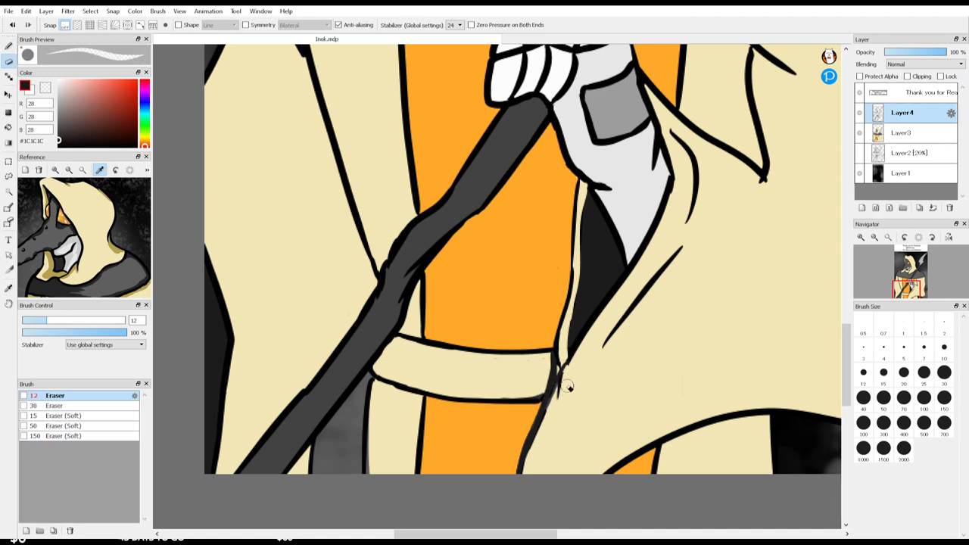
left_click_drag(561, 358, 568, 333)
Step: Pick the cream #F2E6B5 and paint over the dark fill spilling along the robe edge below the belt on Layer3
key("i")
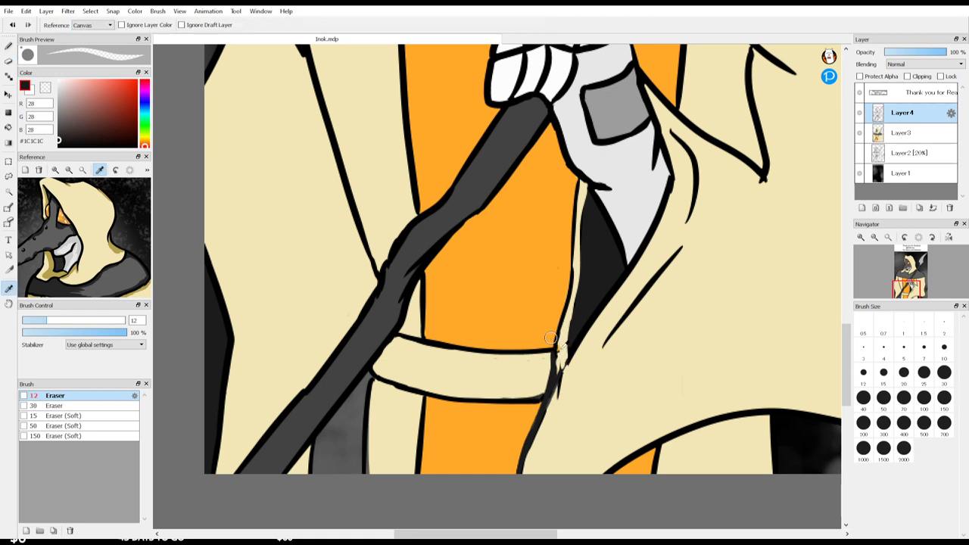
left_click(550, 338)
key("b")
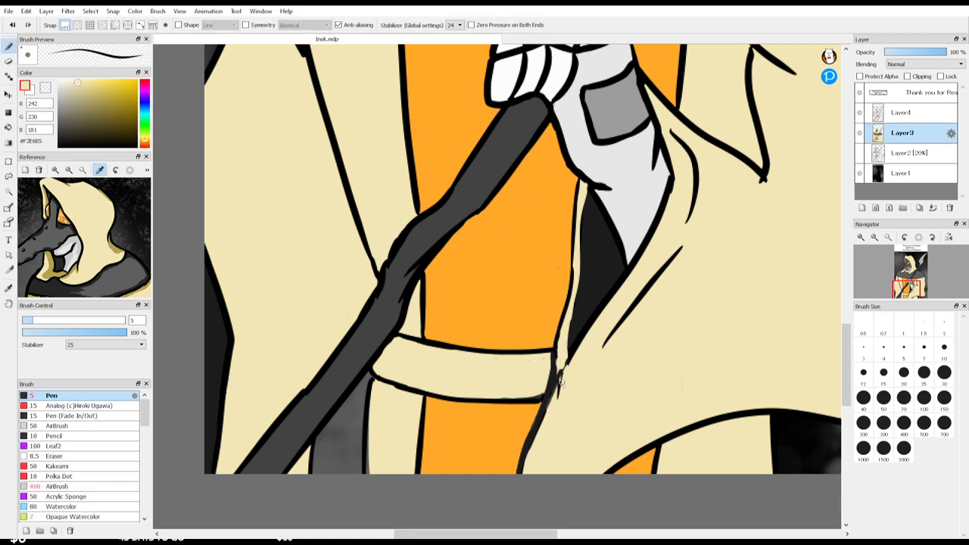
left_click_drag(559, 386, 529, 467)
left_click_drag(558, 380, 539, 426)
Step: Redraw the robe edge from the sleeve opening to the canvas bottom in black on Layer4, erasing the rough outer side between strokes
left_click(556, 385, "ctrl")
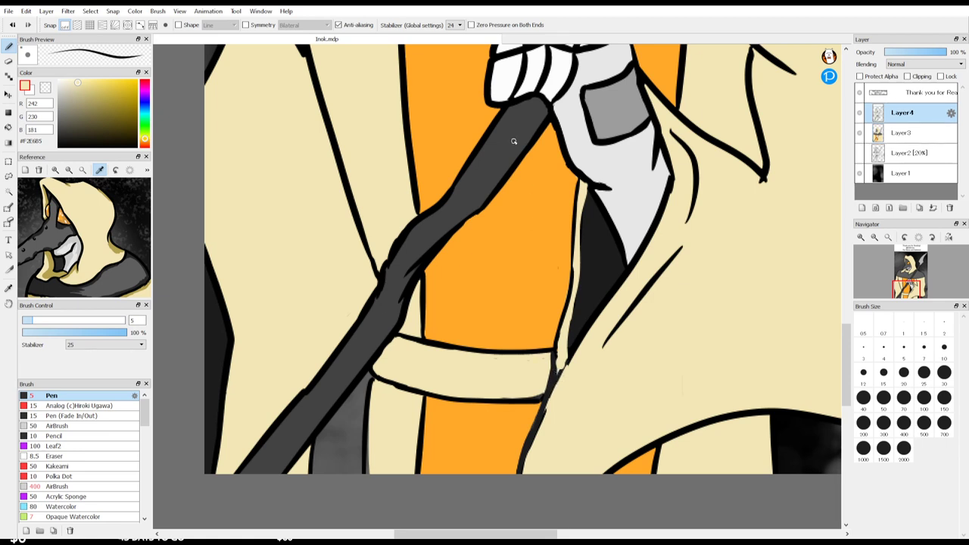
key("x")
left_click_drag(573, 348, 519, 474)
key("e")
mouse_move(558, 397)
left_mouse_down()
mouse_move(521, 484)
mouse_move(527, 475)
left_mouse_up()
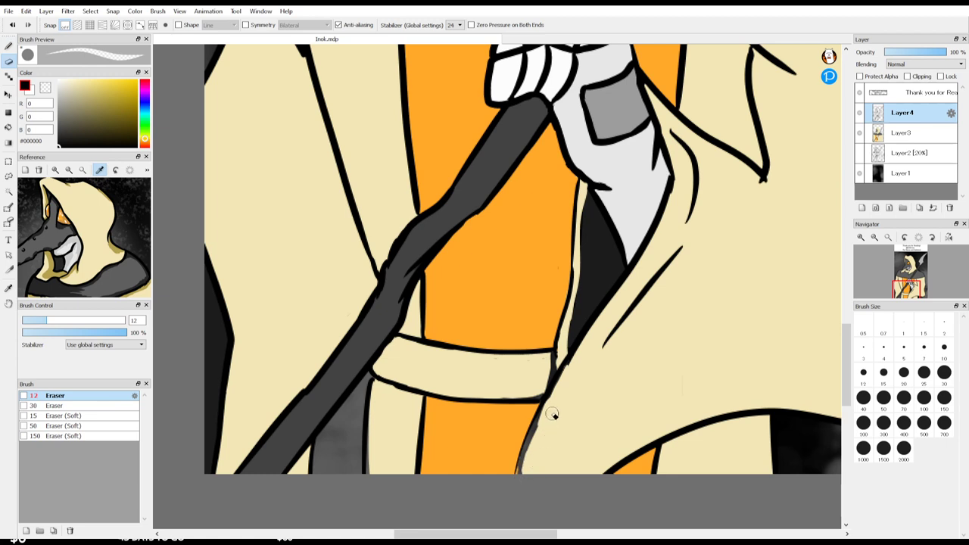
key("b")
left_click_drag(549, 398, 519, 474)
left_click_drag(542, 406, 517, 475)
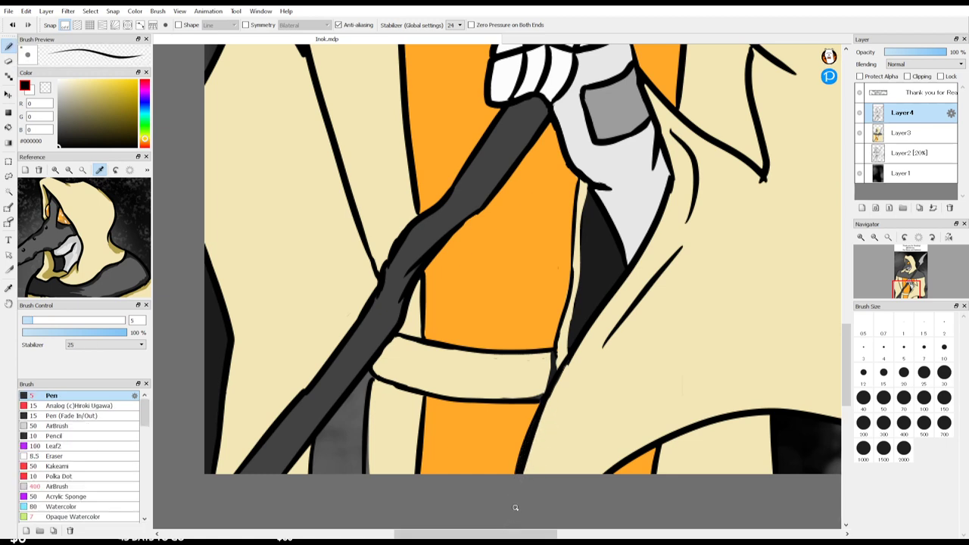
Step: Smooth and thicken the robe edge below the belt by erasing its outer side and adding further black Pen strokes
key("e")
left_click_drag(552, 409, 521, 494)
key("b")
left_click_drag(573, 354, 525, 461)
left_click_drag(546, 408, 535, 453)
key("e")
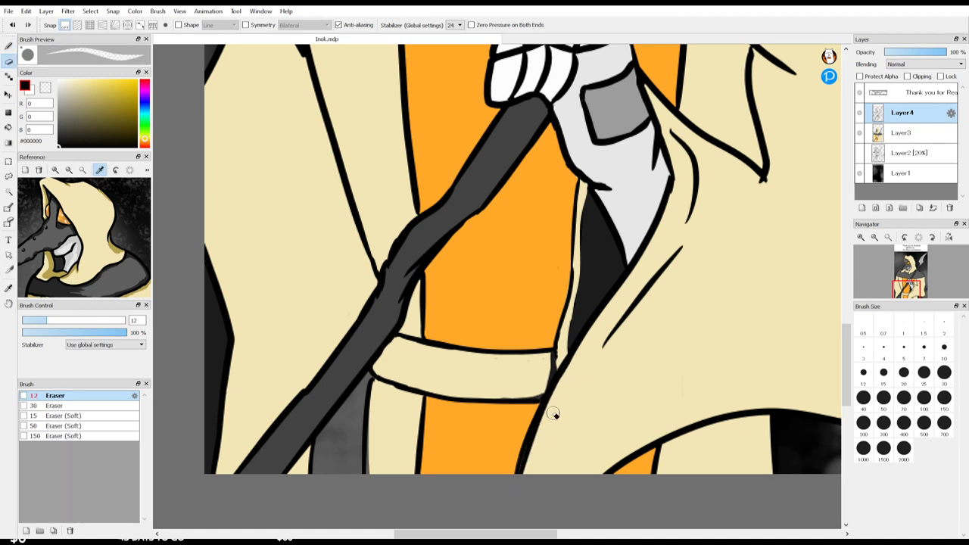
Step: Fill in the narrow gap between the belt's end and the robe edge with black Pen strokes
key("b")
key("e")
key("b")
left_click_drag(559, 345, 556, 378)
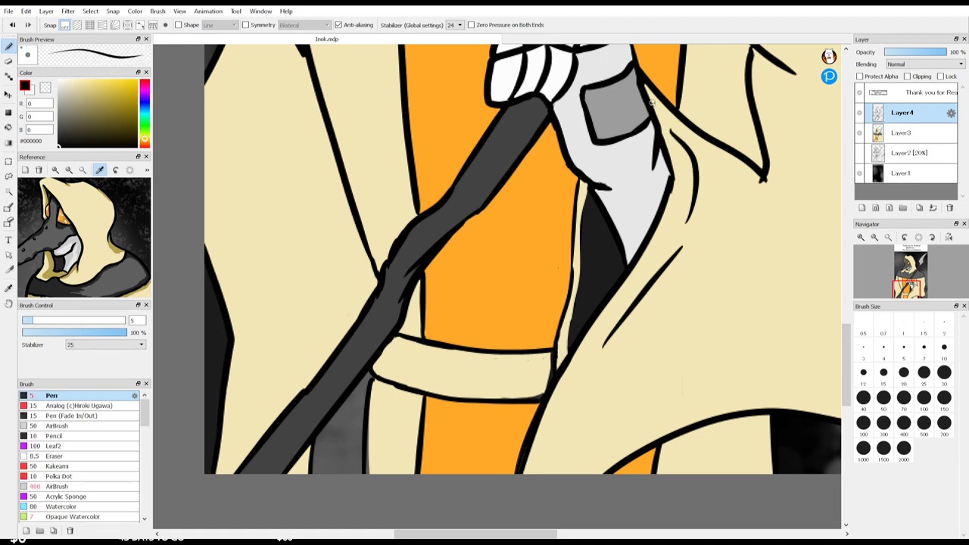
Step: Connect the curved sleeve fold line to the forearm with a black Pen stroke and trim the sleeve's pointed corner
left_click_drag(659, 121, 679, 142)
key("e")
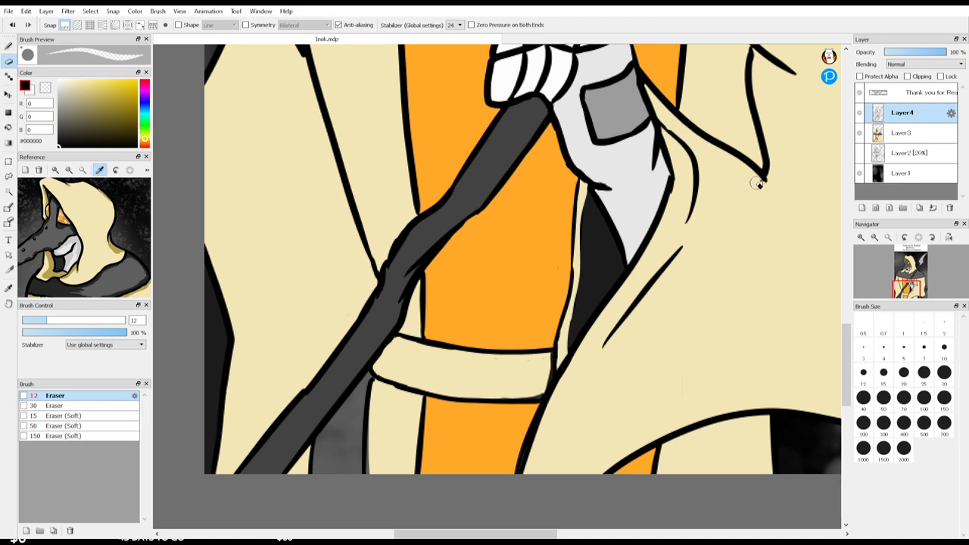
key("i")
left_click(746, 216)
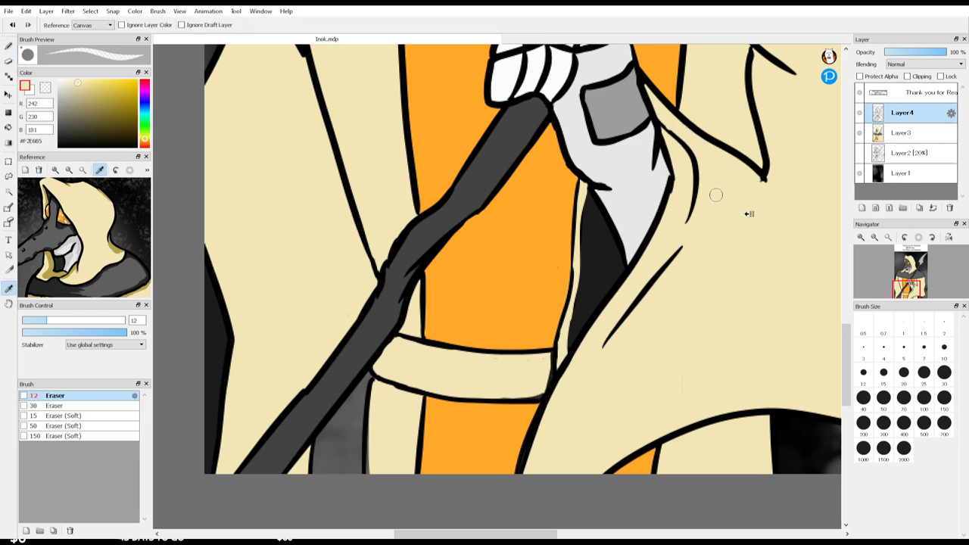
left_click(747, 214, "ctrl")
key("b")
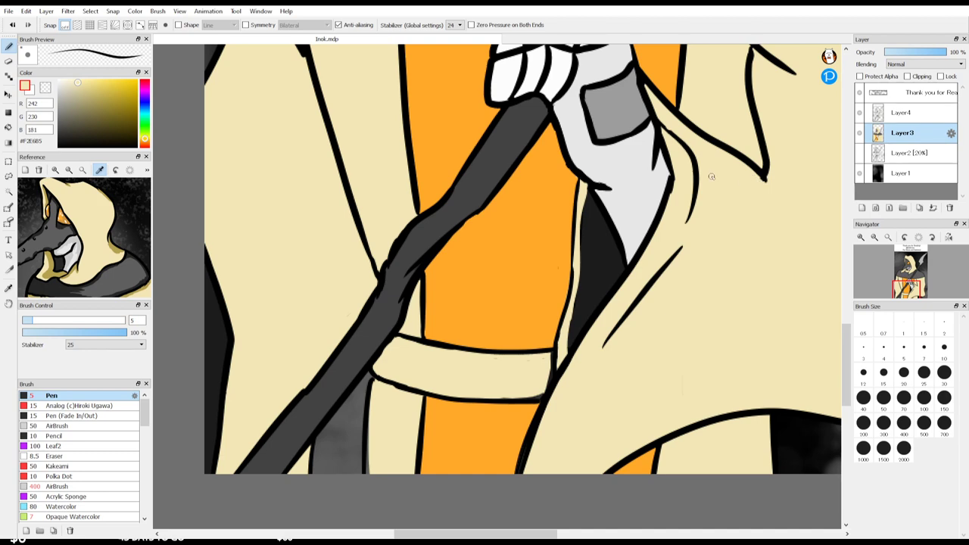
key("i")
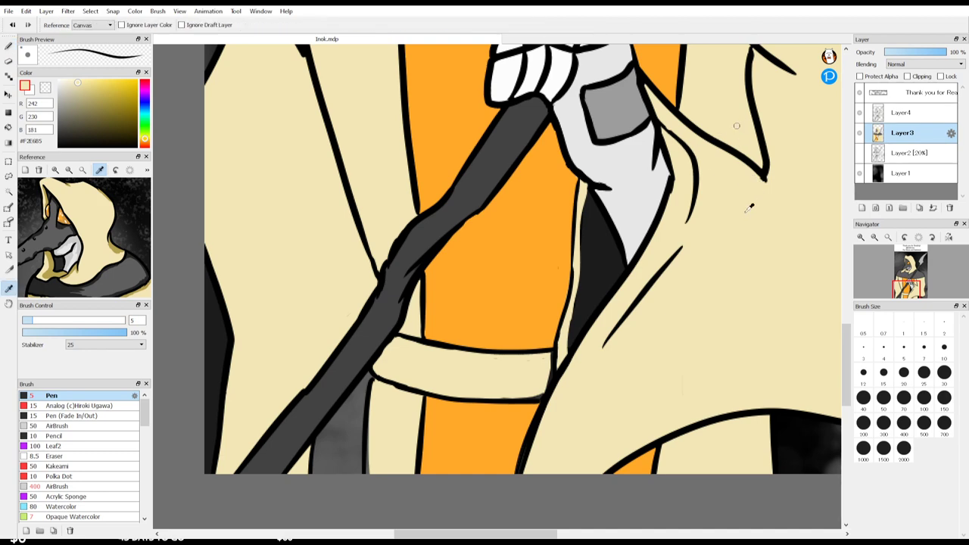
key("l")
left_click_drag(736, 224, 732, 233)
key("ctrl+d")
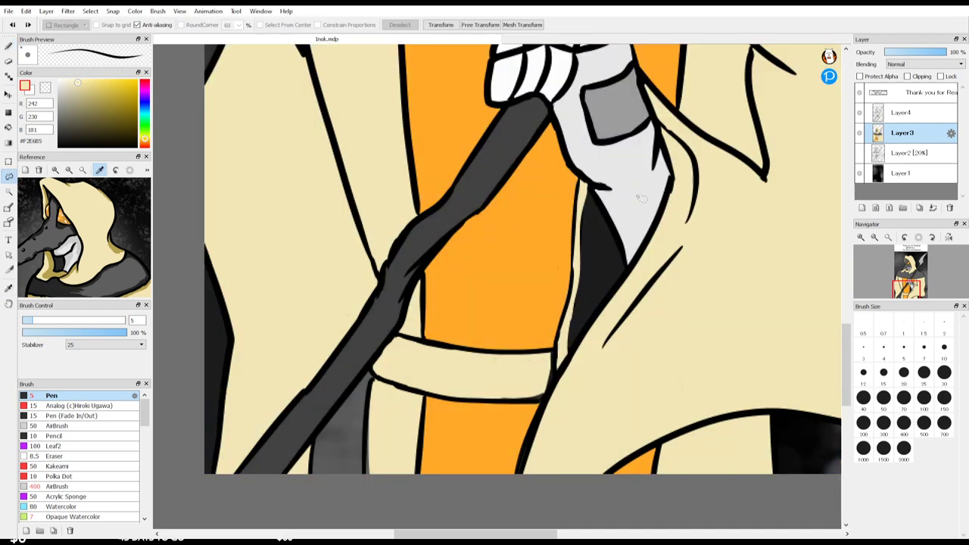
Step: Draw two diverging black Pen lines on Layer4 from the robe's lower hem down to the canvas bottom, forming a narrow triangle
key("space")
left_click_drag(638, 227, 591, 396)
left_click_drag(564, 259, 542, 426)
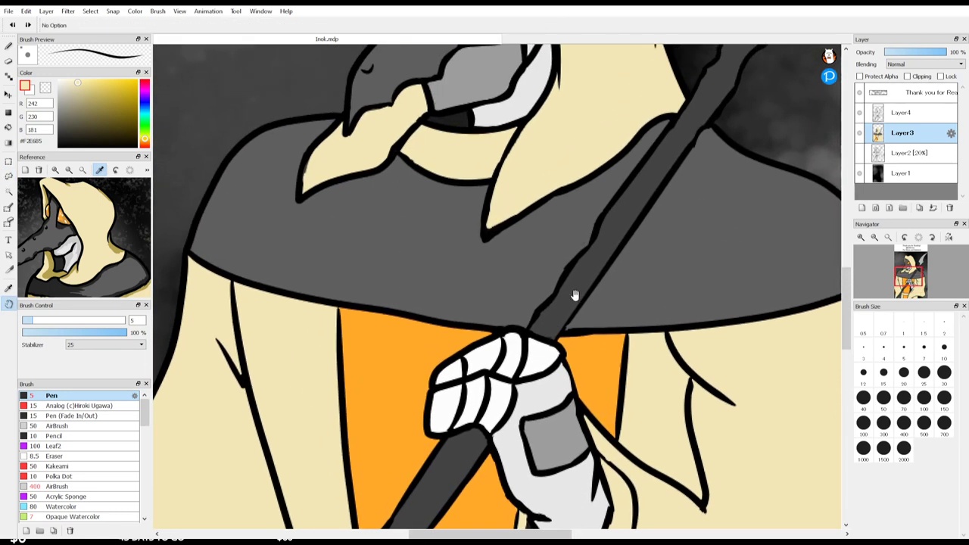
left_click_drag(575, 294, 536, 421)
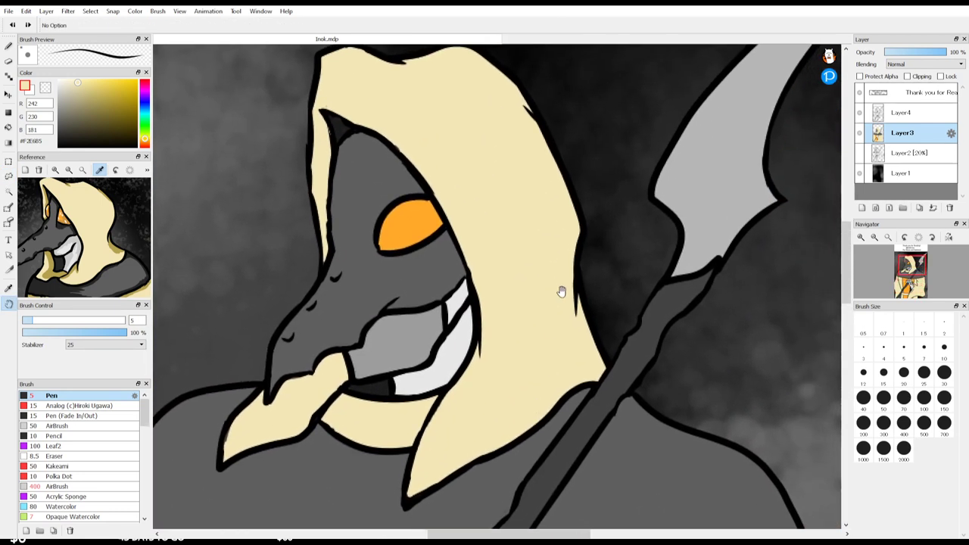
mouse_move(555, 278)
left_mouse_down()
mouse_move(584, 285)
mouse_move(622, 247)
mouse_move(627, 227)
mouse_move(563, 216)
mouse_move(530, 227)
mouse_move(539, 99)
left_mouse_up()
left_click_drag(521, 309, 424, 257)
left_click(895, 114)
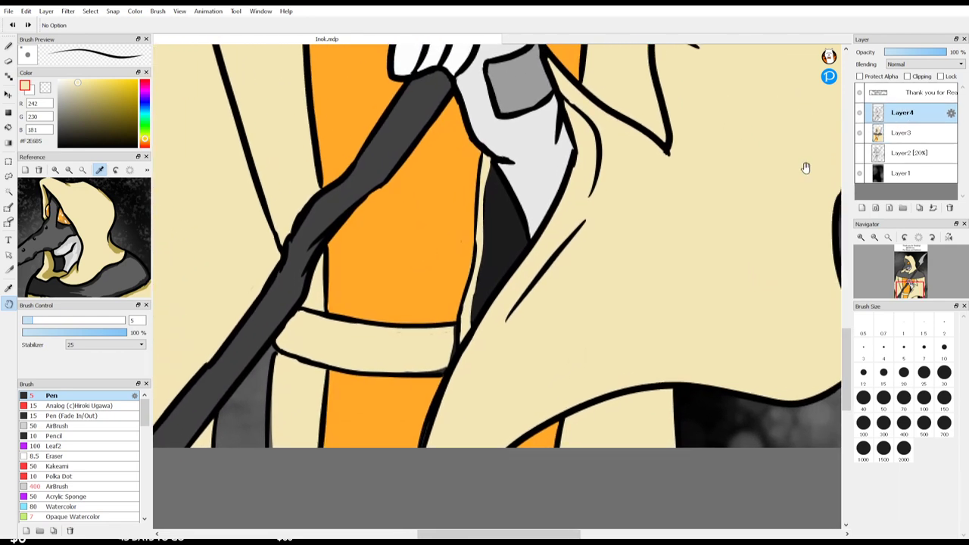
key("b")
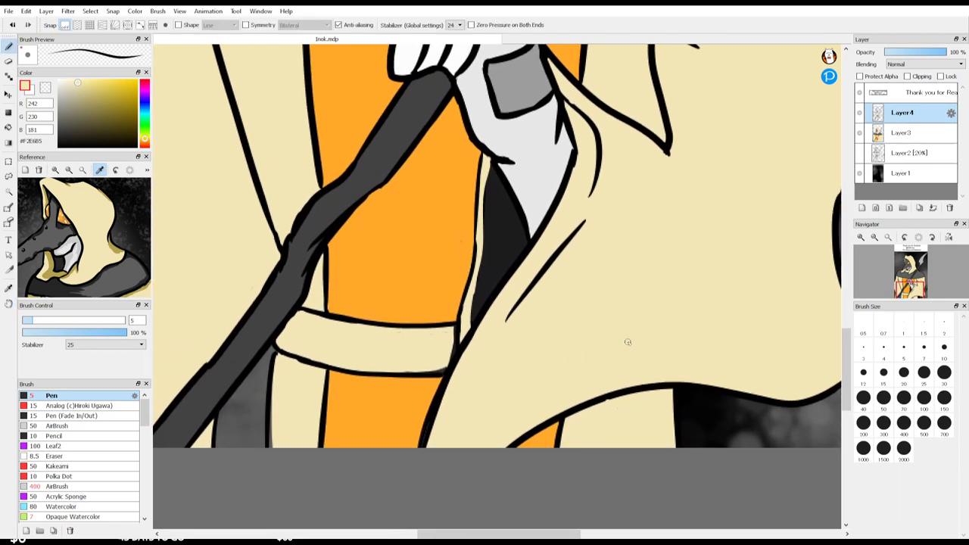
left_click_drag(95, 98, 1, 284)
mouse_move(599, 448)
left_mouse_down()
mouse_move(620, 396)
mouse_move(638, 443)
left_mouse_up()
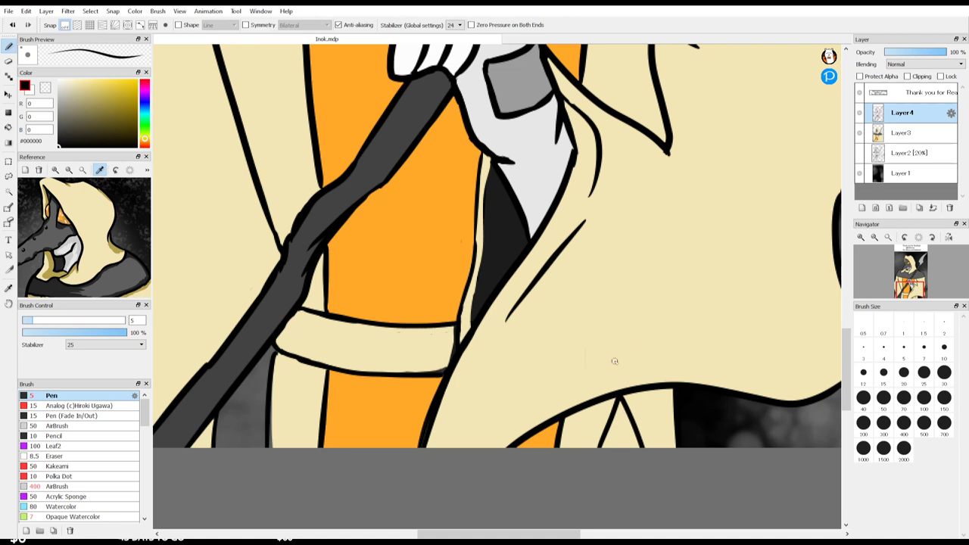
Step: Fill the small triangle below the hem on Layer3 with the dark grey #1C1C1C sampled from the sleeve opening
left_click(535, 290, "alt")
key("g")
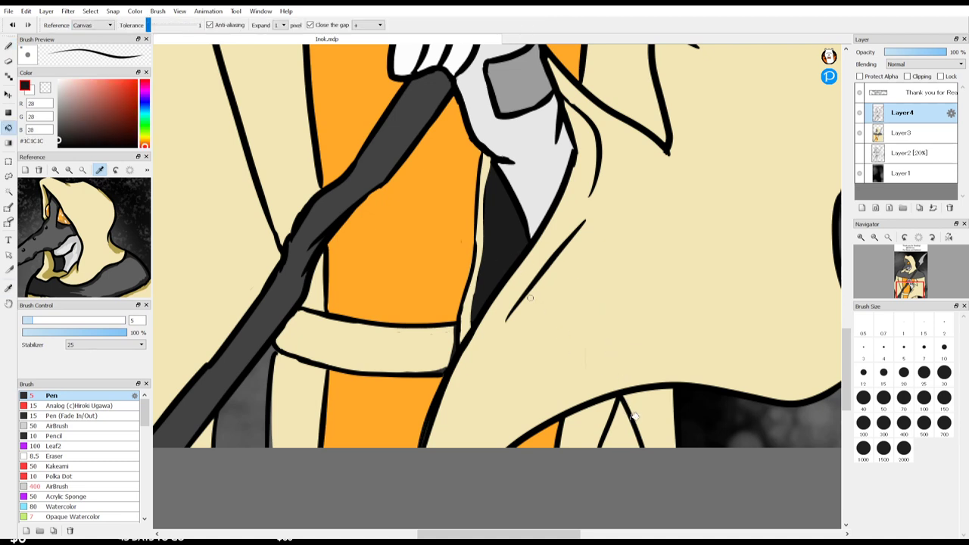
left_click(628, 428)
key("ctrl+z")
left_click(585, 438, "ctrl")
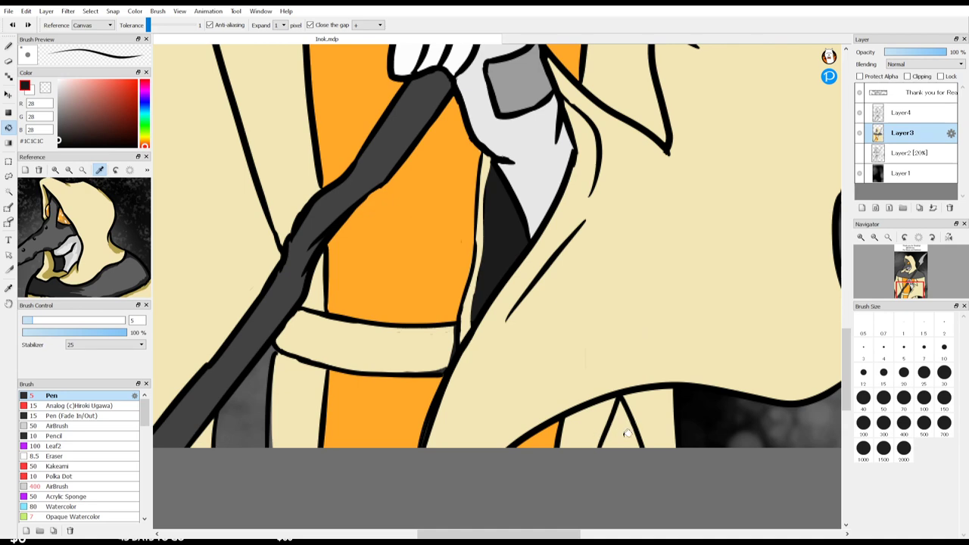
left_click(626, 433)
scroll(652, 313, "down", 5)
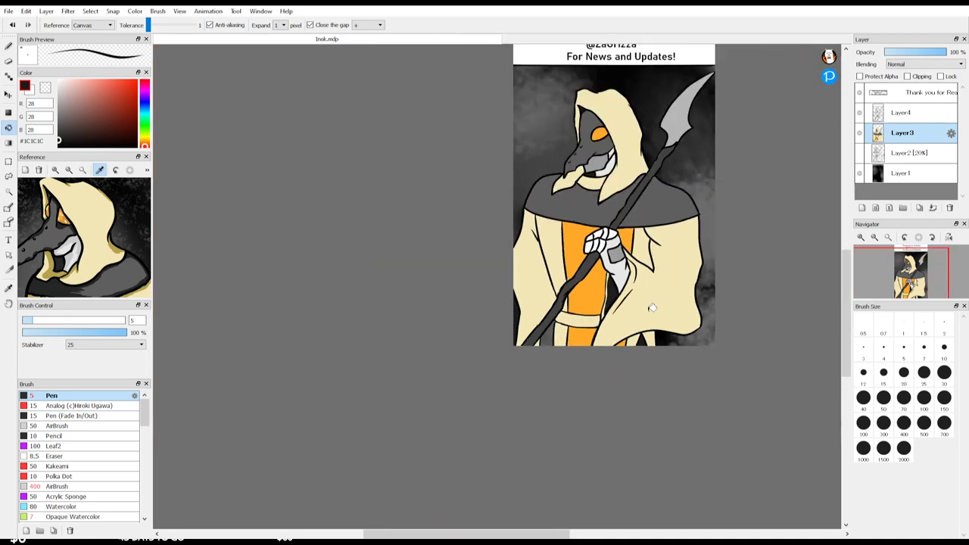
key("space")
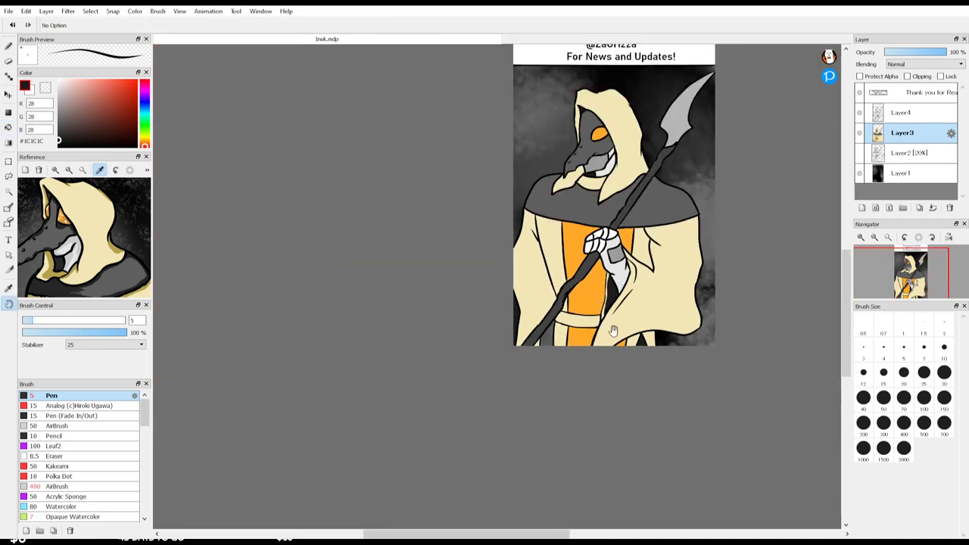
left_click_drag(641, 303, 609, 407)
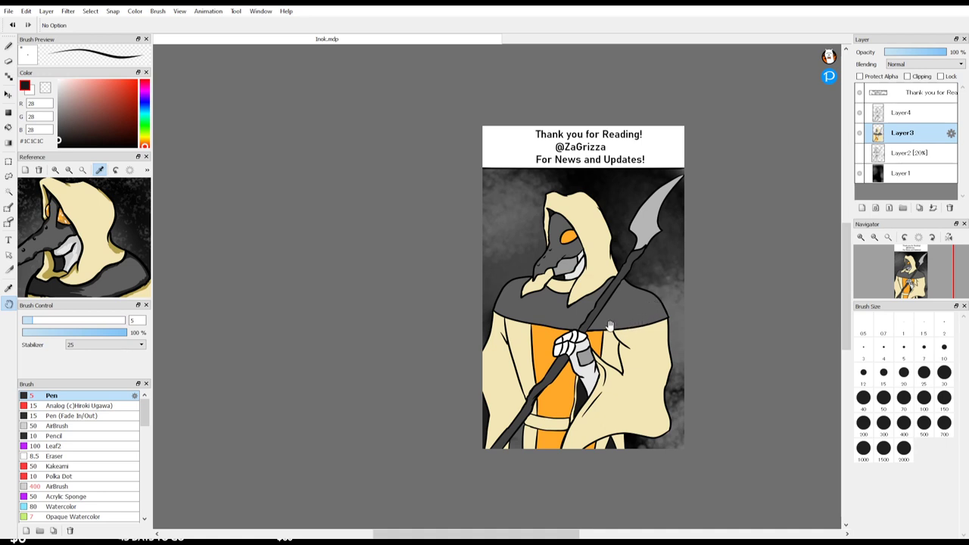
scroll(615, 421, "up", 5)
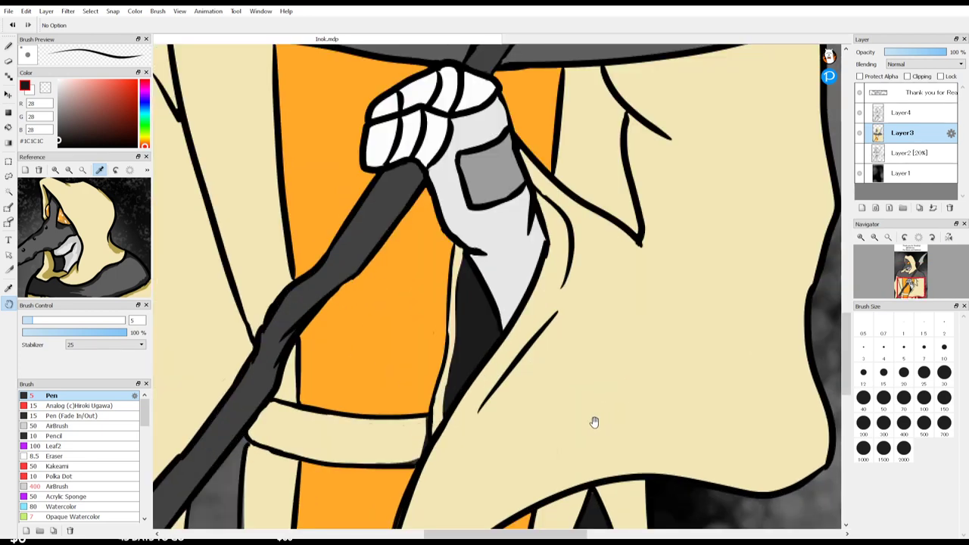
Step: Try to draw a Pen line across the forearm on Layer4, starting from the short notch at the sleeve opening
left_click(893, 112)
key("e")
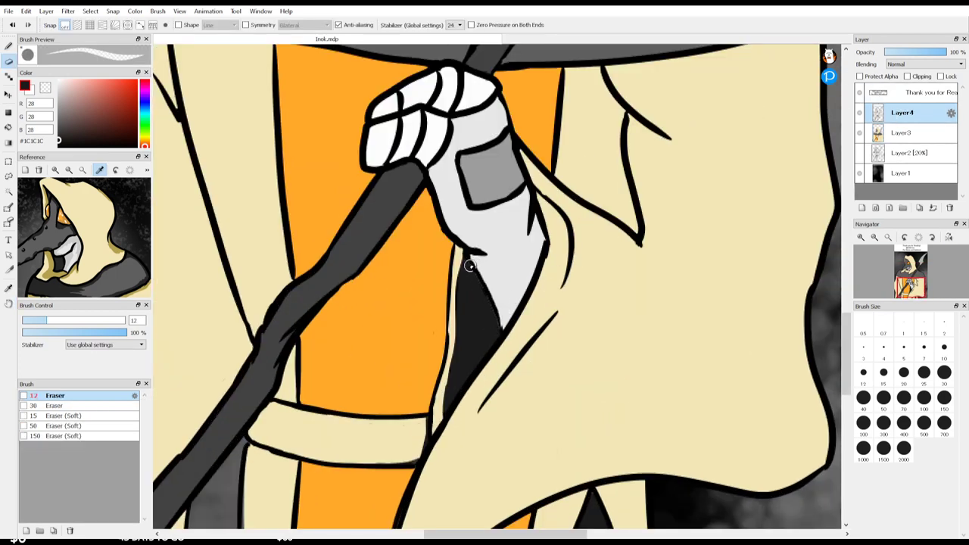
key("b")
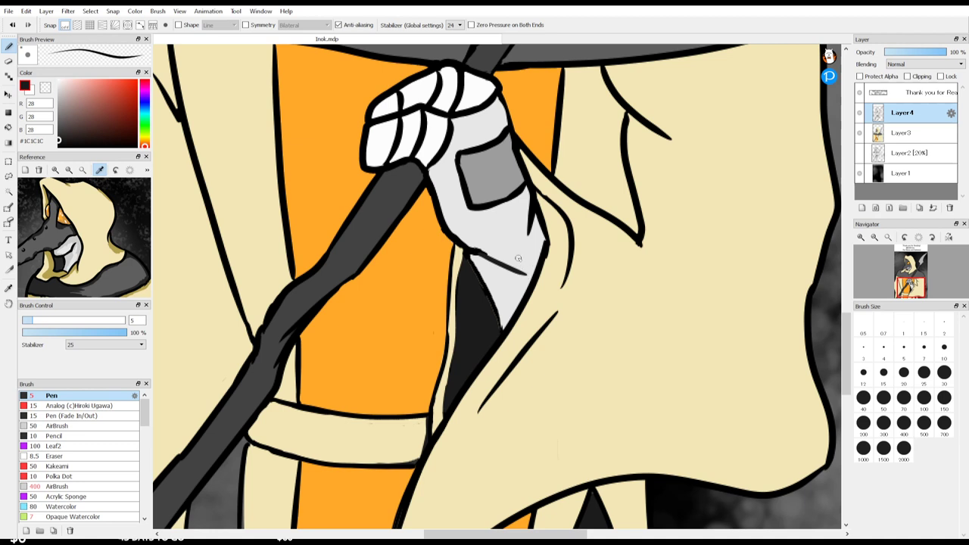
key("ctrl+z")
left_click_drag(477, 251, 520, 292)
key("ctrl+z")
left_click_drag(482, 255, 510, 298)
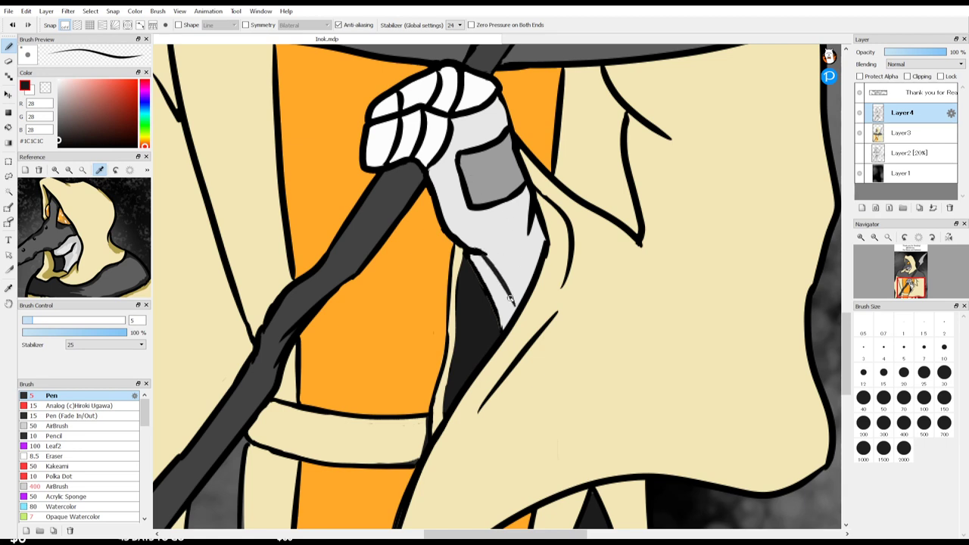
key("ctrl+z")
key("ctrl+z")
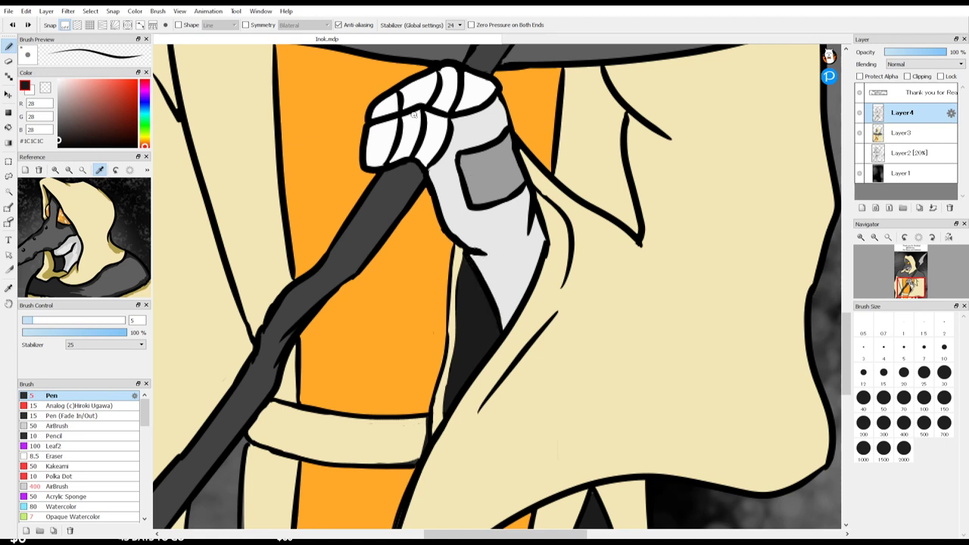
key("e")
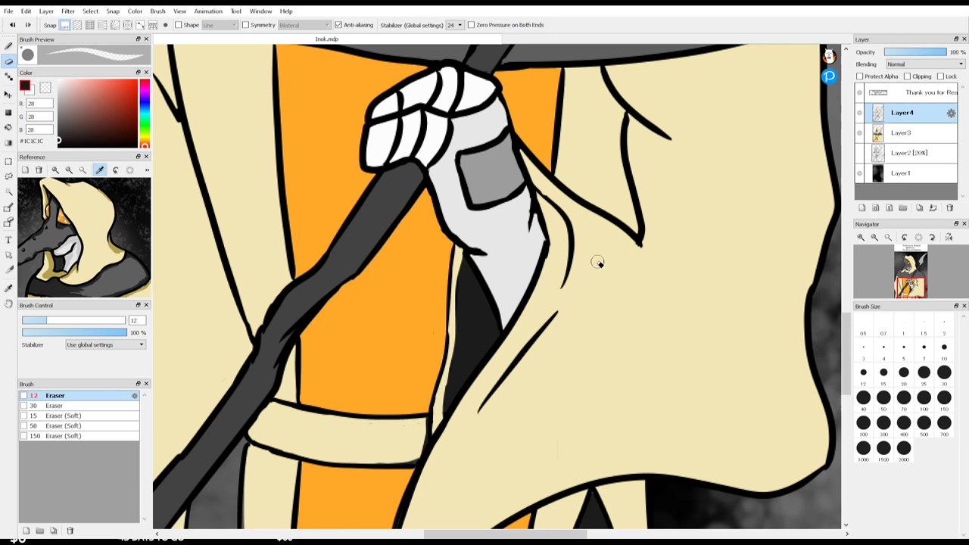
key("b")
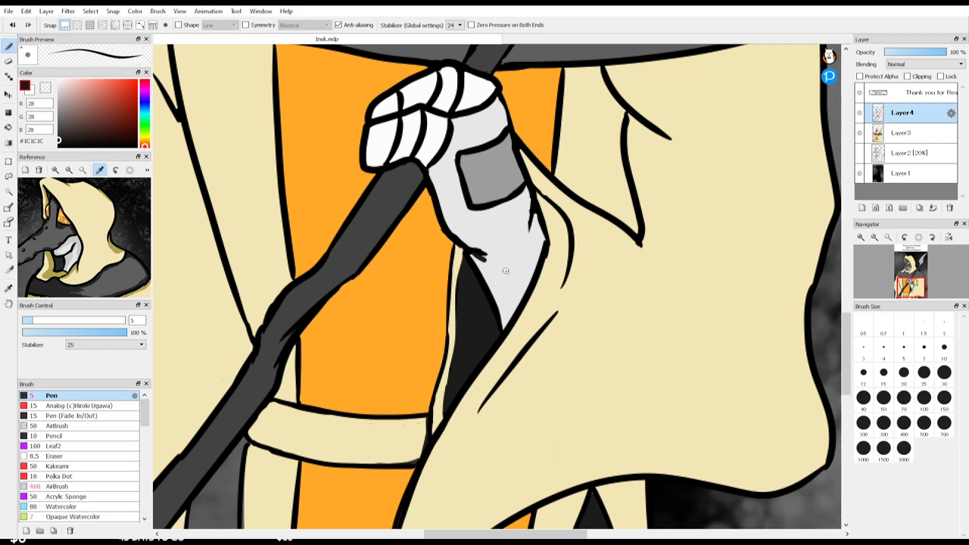
left_click_drag(483, 258, 523, 290)
key("ctrl+z")
Step: Set the Pen size to 7 and draw a curved line across the lower forearm from the notch to the robe edge
left_click(925, 352)
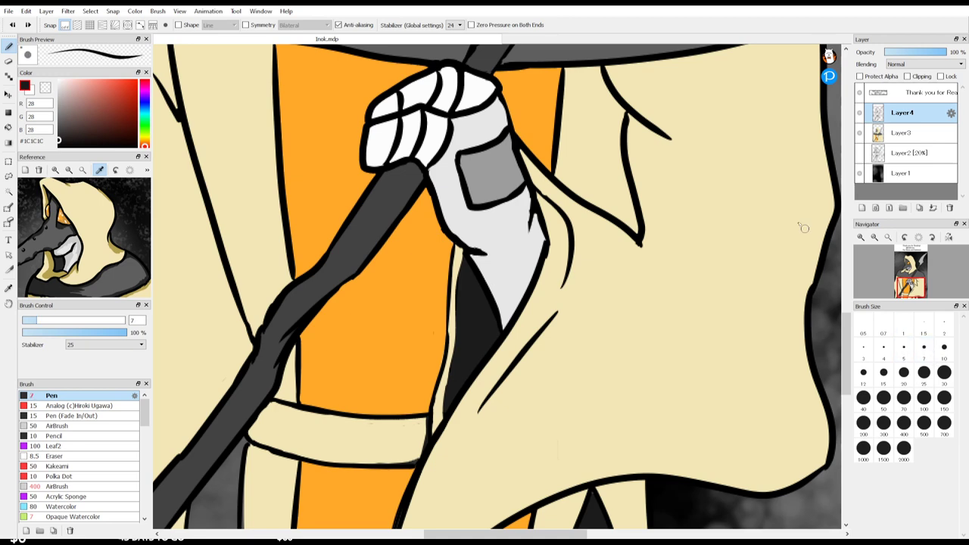
mouse_move(482, 255)
left_mouse_down()
mouse_move(506, 297)
mouse_move(517, 296)
left_mouse_up()
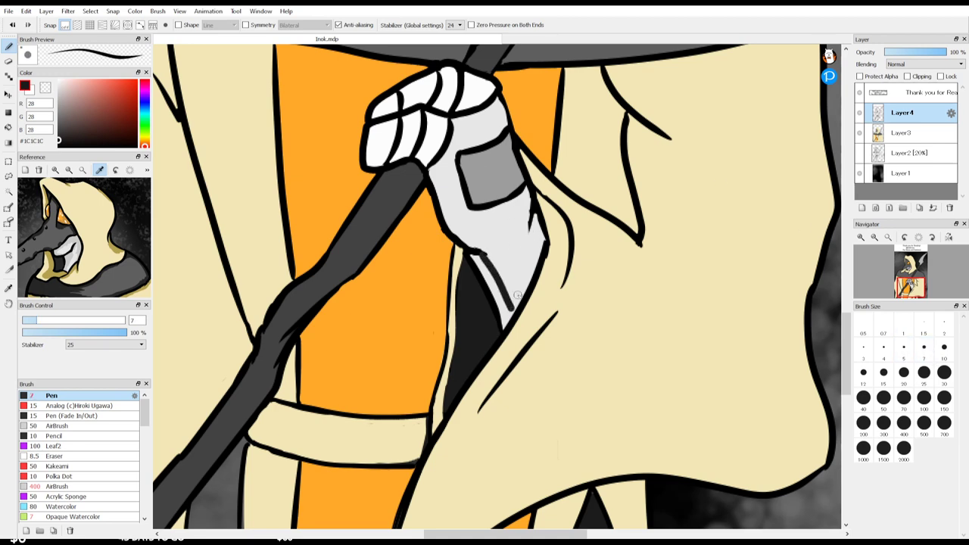
key("ctrl+z")
key("Right")
key("Right")
key("Right")
key("Right")
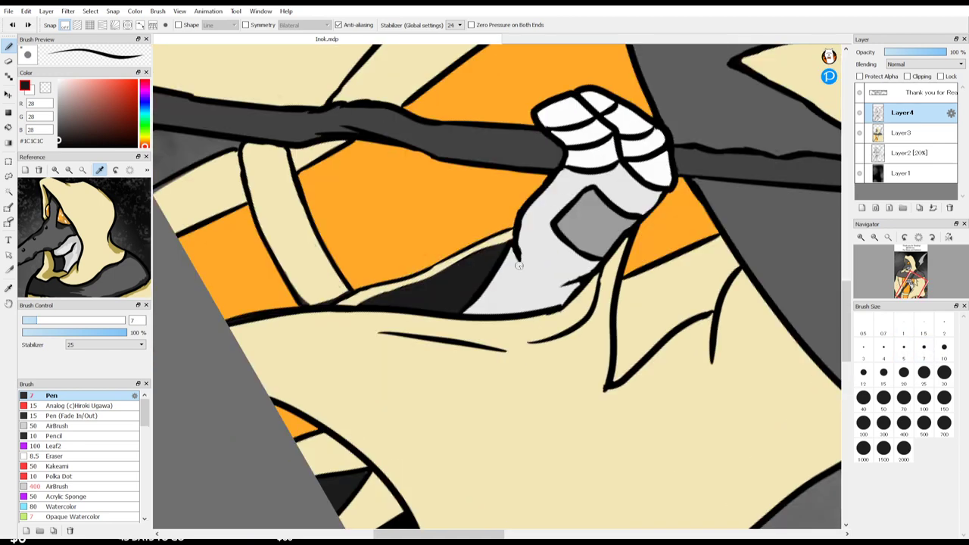
left_click_drag(519, 260, 525, 312)
Step: Add short Pen strokes that taper the forearm line into the notch and touch up the forearm's outer edge
key("Left")
key("Left")
key("Left")
key("Left")
key("Left")
key("Left")
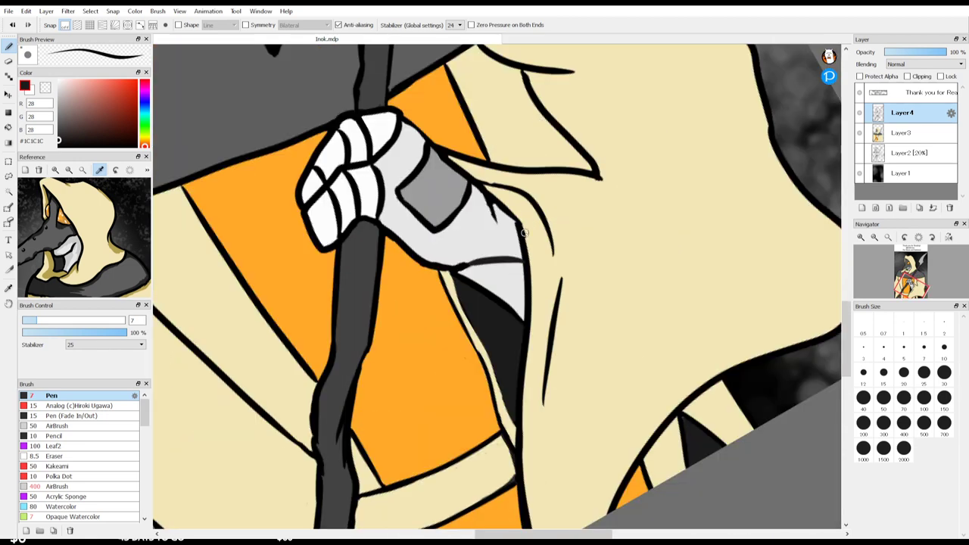
left_click_drag(473, 264, 493, 237)
left_click_drag(533, 152, 533, 183)
Step: Fill the forearm section below the new line on Layer3 with dark grey #1C1C1C sampled from the sleeve opening
key("alt")
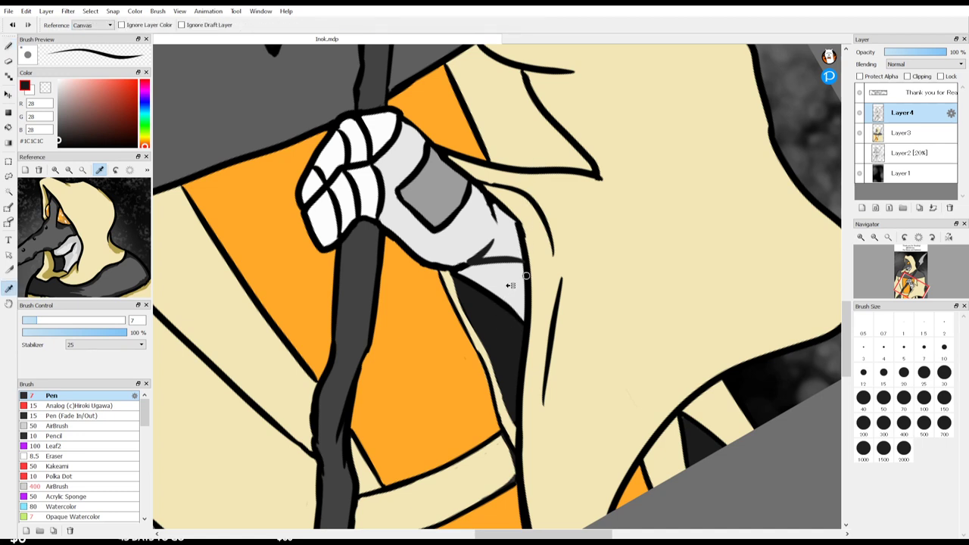
left_click(515, 282, "ctrl+shift")
left_click(515, 267)
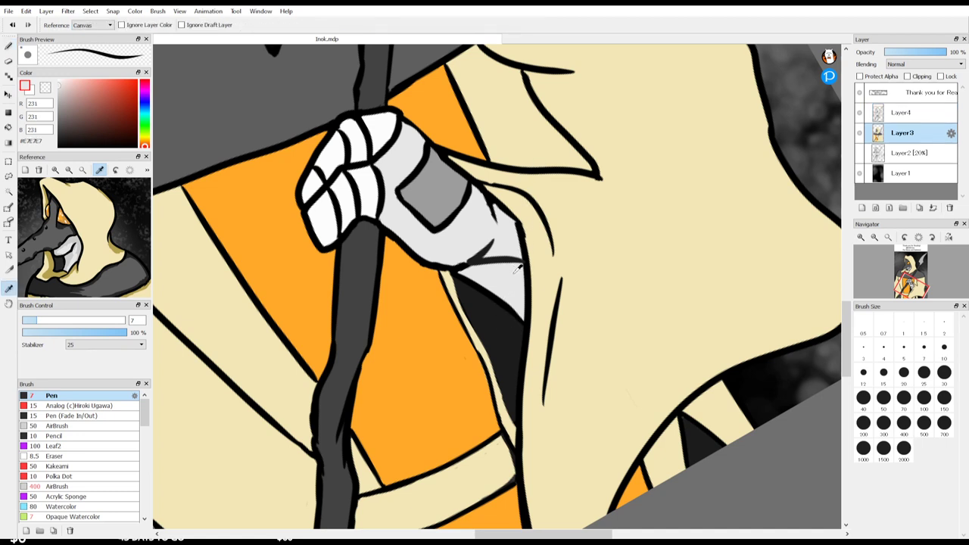
left_click(508, 305)
key("g")
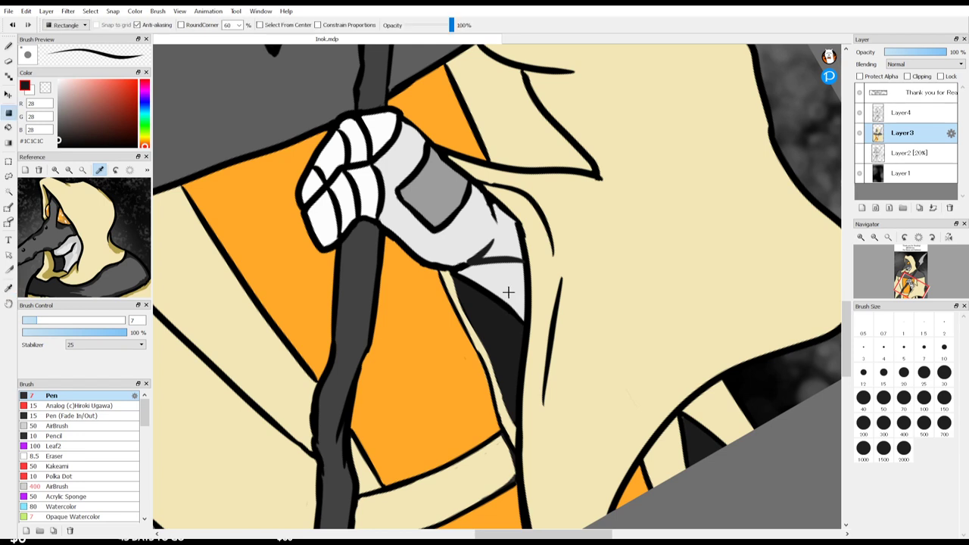
key("g")
left_click(511, 283)
key("b")
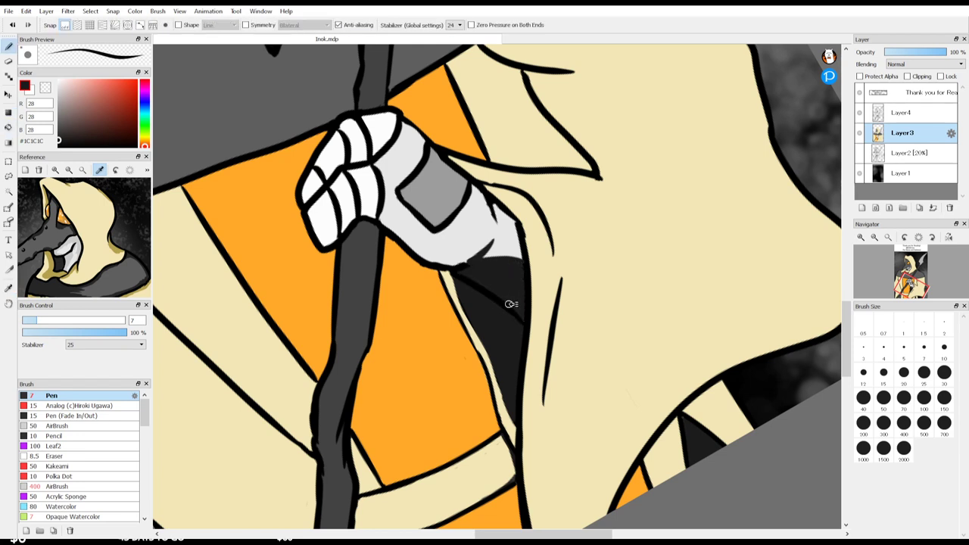
Step: Erase the old forearm outline on Layer4 that divides the two dark areas inside the sleeve opening
left_click(508, 305, "ctrl")
key("e")
mouse_move(510, 298)
left_mouse_down()
mouse_move(515, 331)
mouse_move(487, 288)
mouse_move(461, 279)
mouse_move(517, 312)
left_mouse_up()
key("alt")
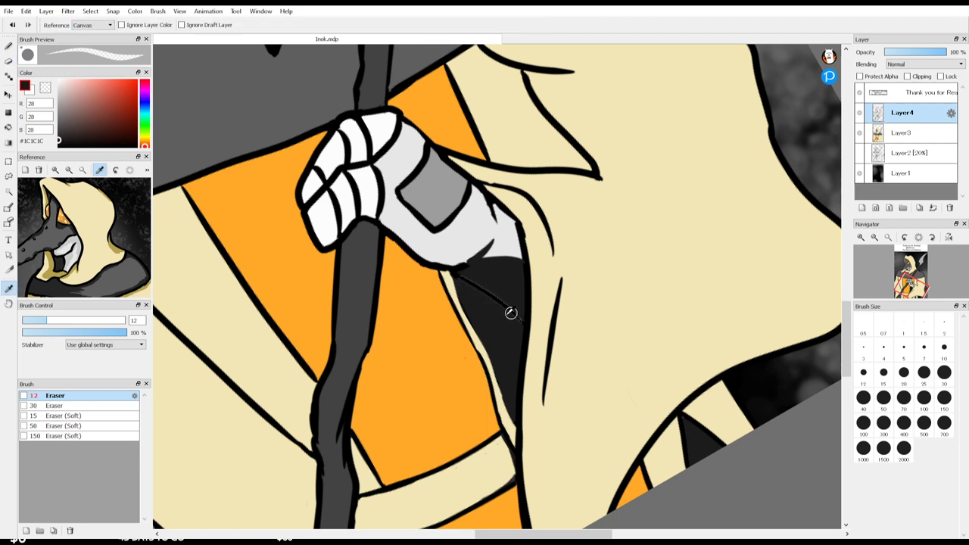
Step: Switch the Pen colour to black #000000 and redraw the line across the lower forearm
key("b")
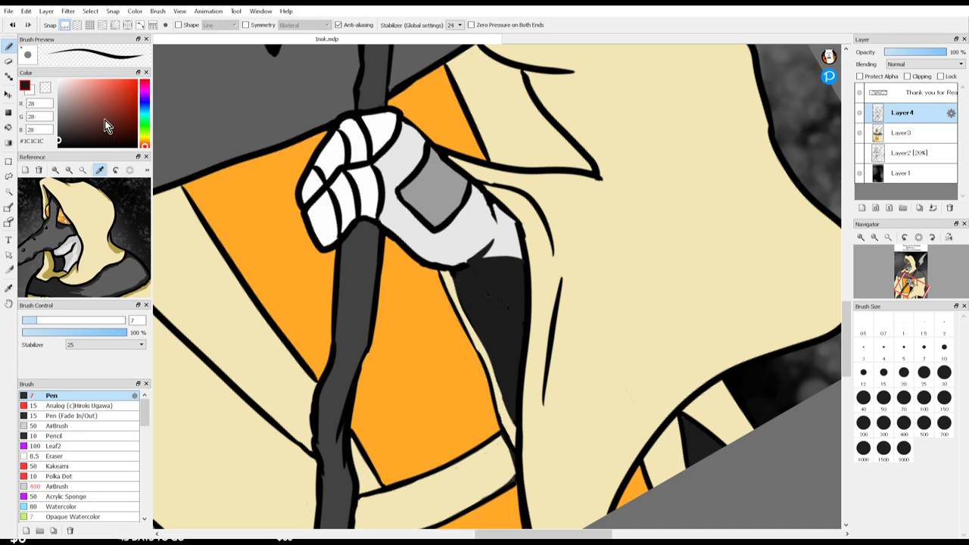
left_click_drag(104, 119, 0, 218)
key("e")
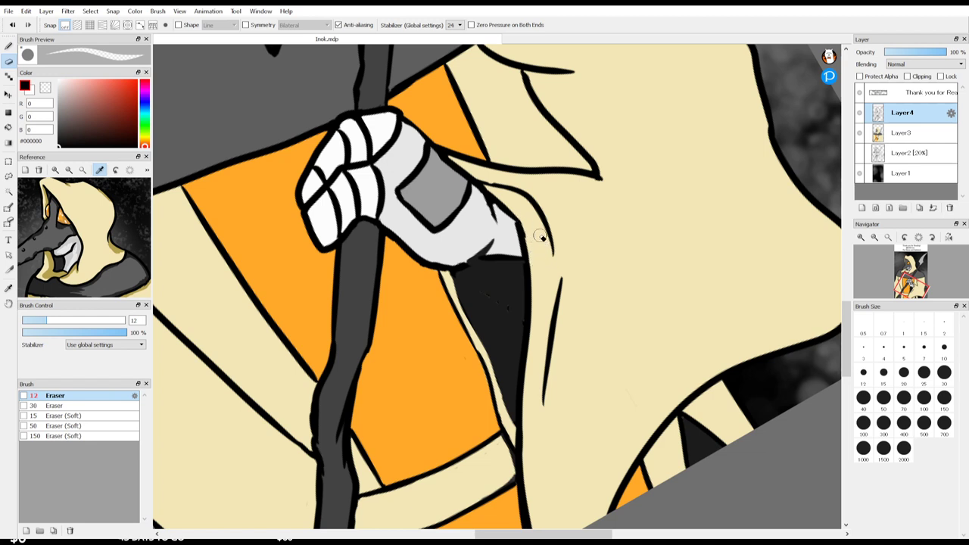
scroll(522, 201, "down", 1)
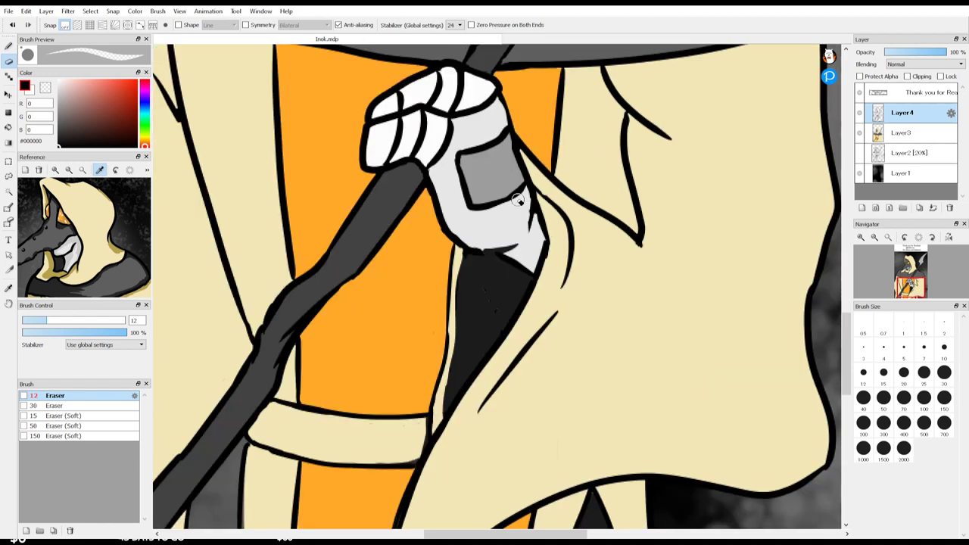
scroll(561, 162, "down", 2)
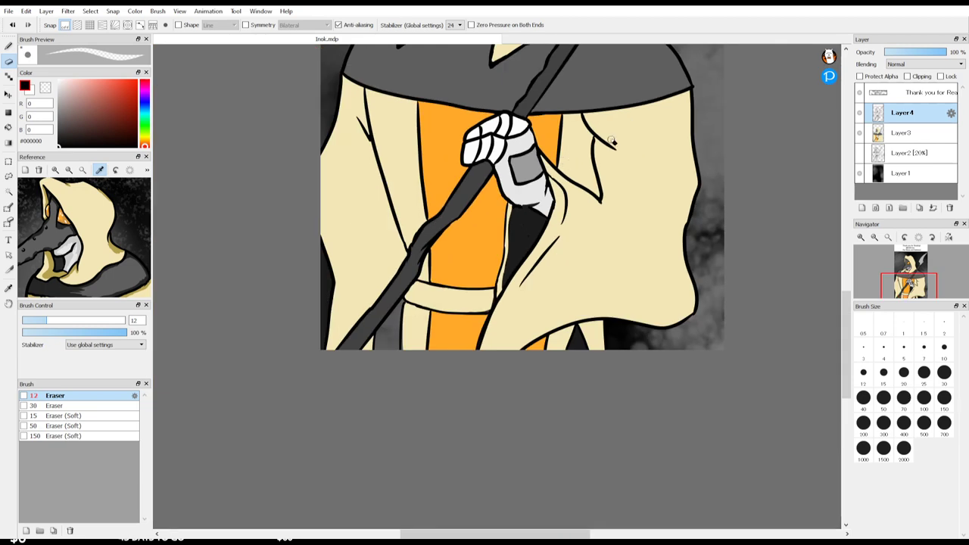
key("Left")
key("Right")
scroll(612, 138, "down", 1)
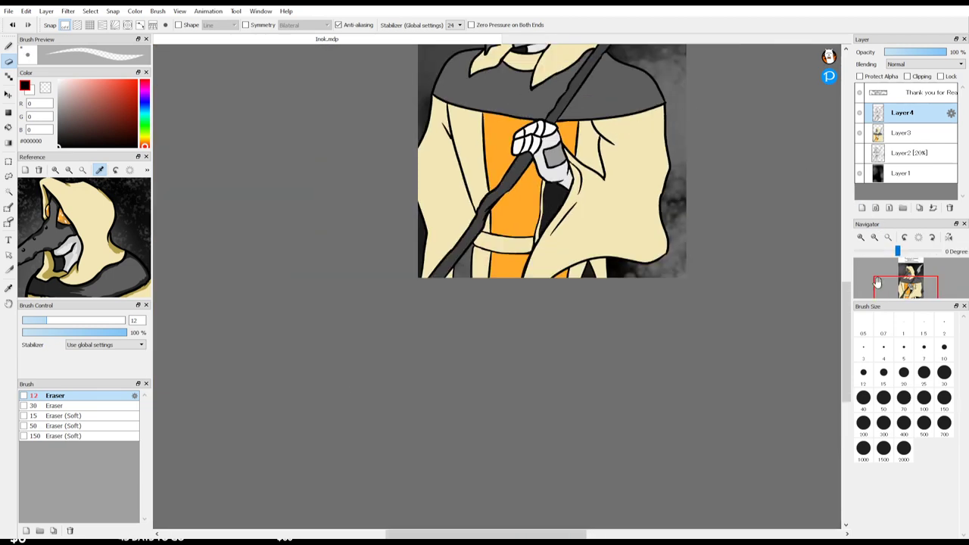
Step: Add a new layer above Layer3 with Multiply blending and choose grey #A5A5A5 as the shading fill colour
left_click_drag(845, 309, 822, 268)
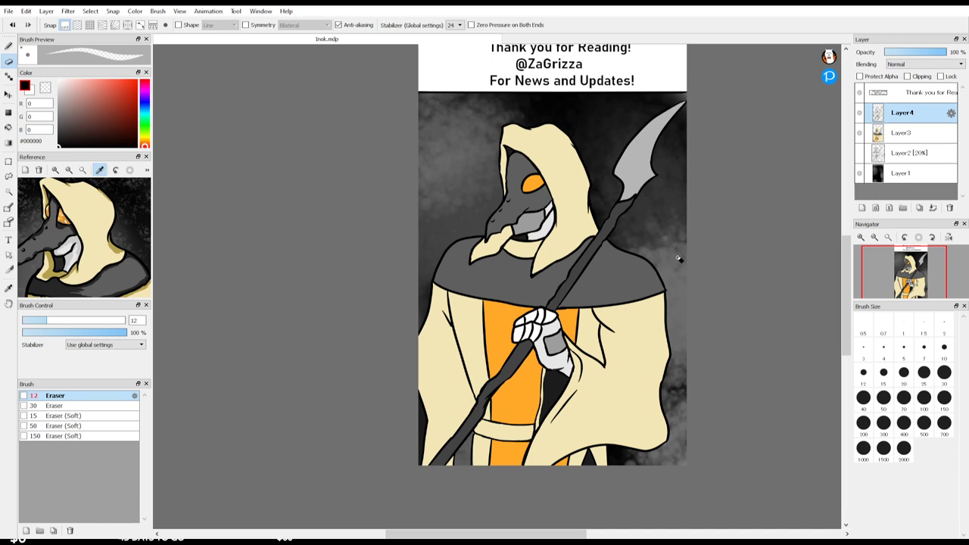
left_click(891, 136)
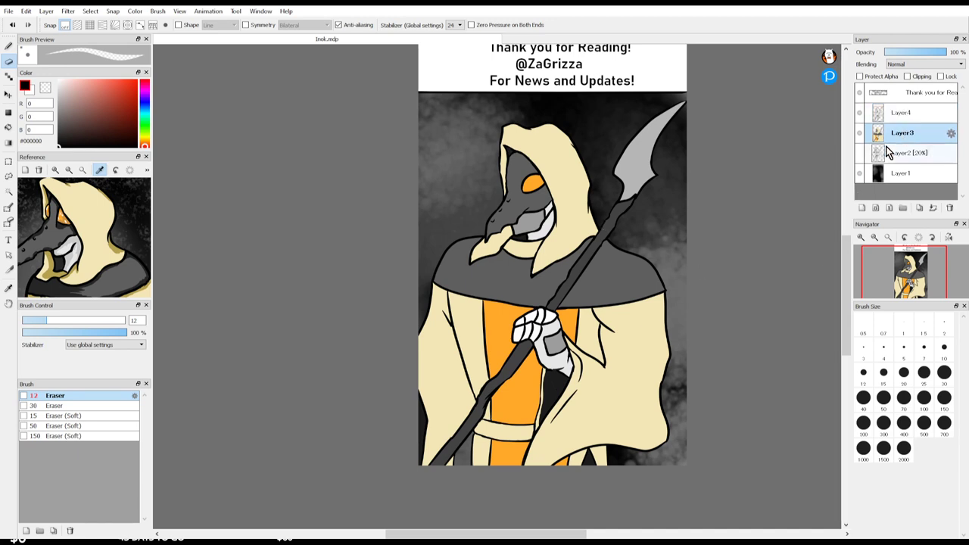
left_click(861, 206)
scroll(907, 69, "down", 2)
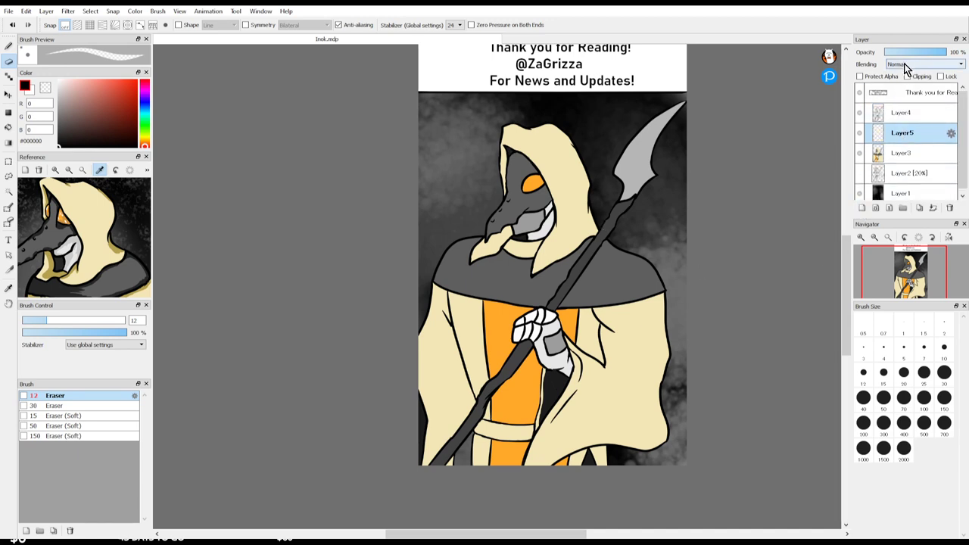
left_click_drag(79, 96, 34, 99)
key("b")
key("g")
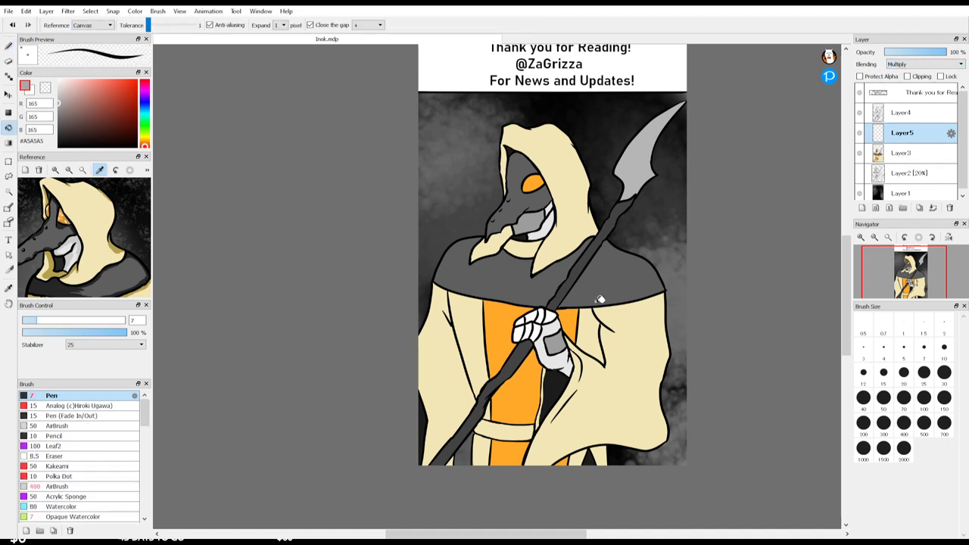
Step: Fill the inner robe beside the raised sleeve, the pieces below its hem and the orange strip behind the hand with grey shading
left_click(594, 331)
left_click(591, 456)
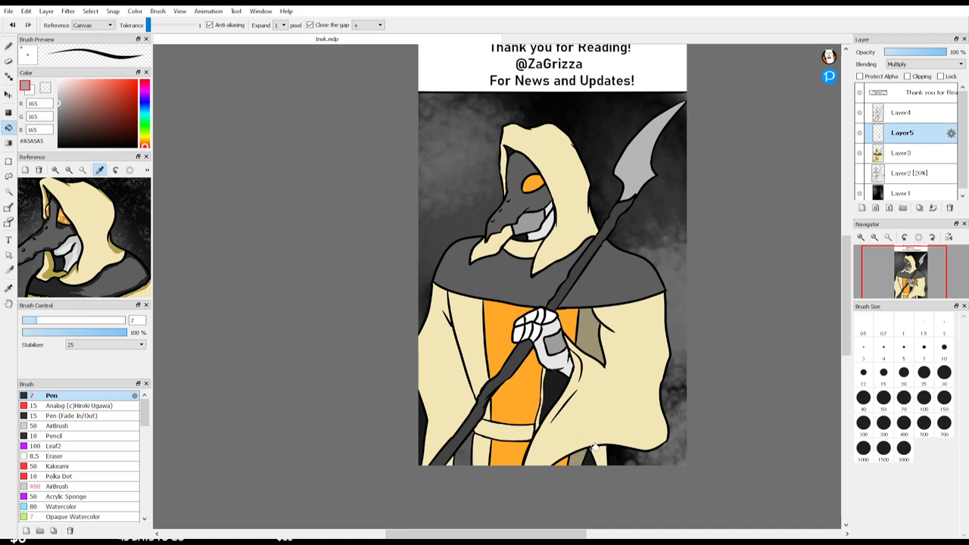
left_click(573, 324)
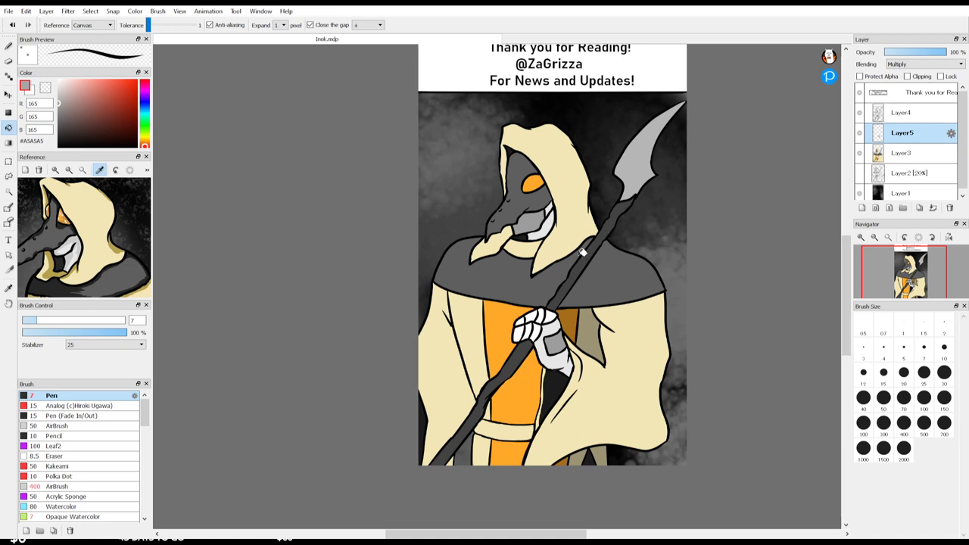
Step: Fill the light parts of the creature's jaw with grey shading and set the Pen size to 50
key("b")
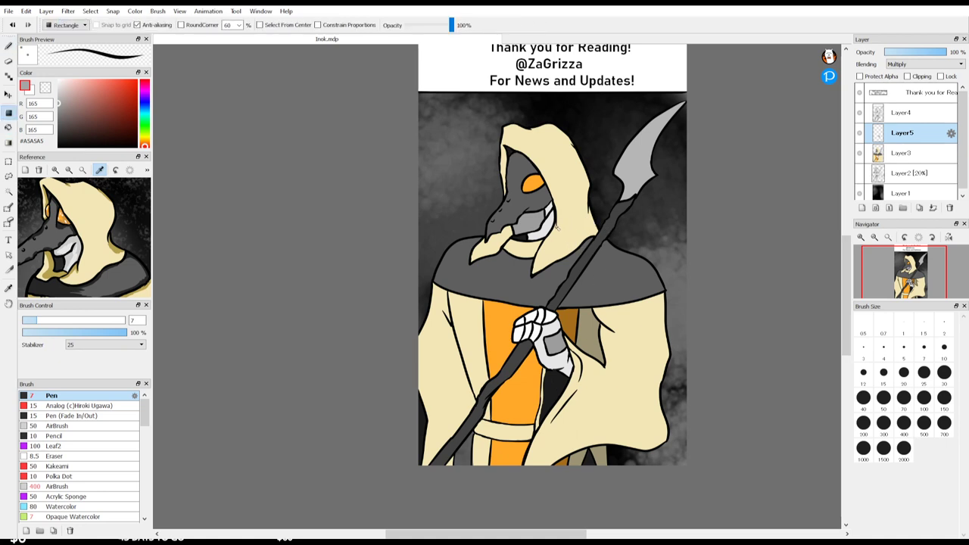
key("g")
left_click(558, 214)
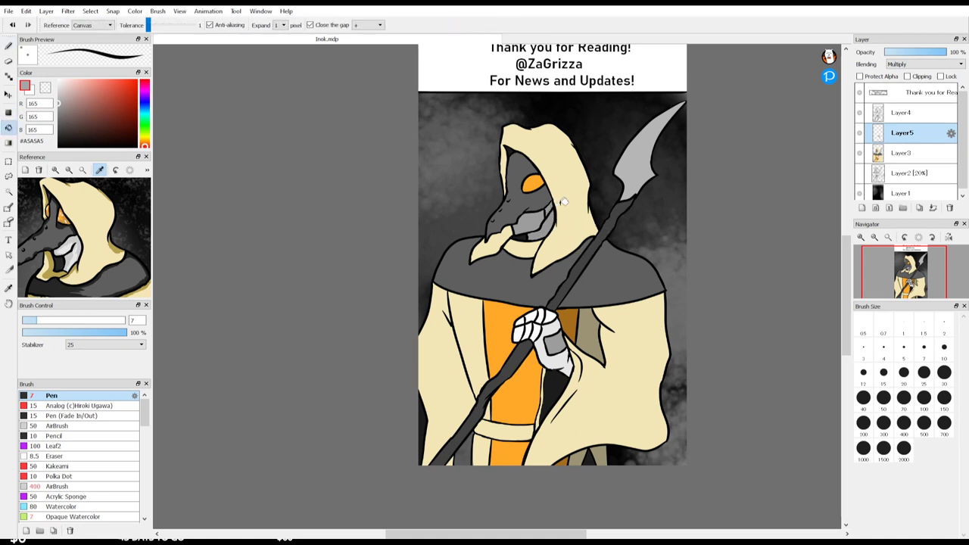
left_click(534, 217)
key("b")
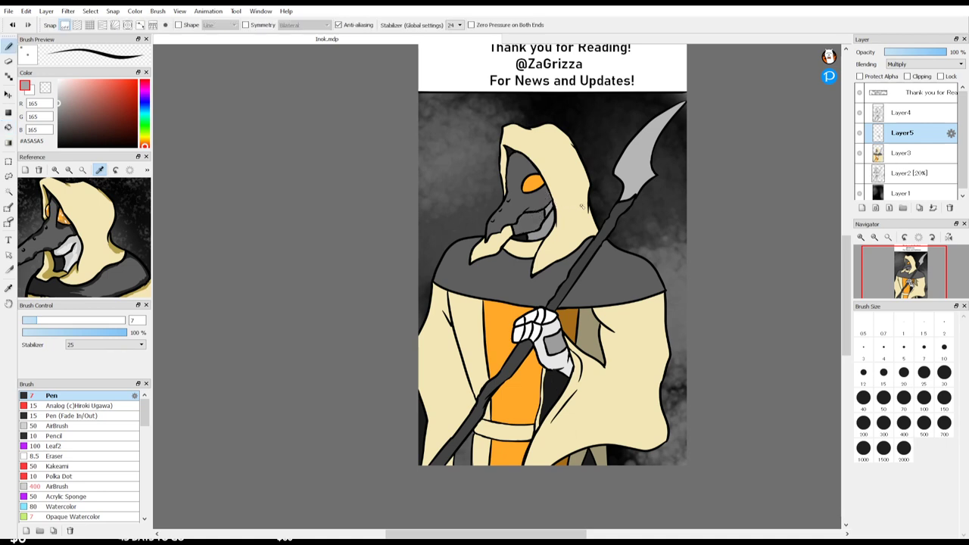
left_click(883, 397)
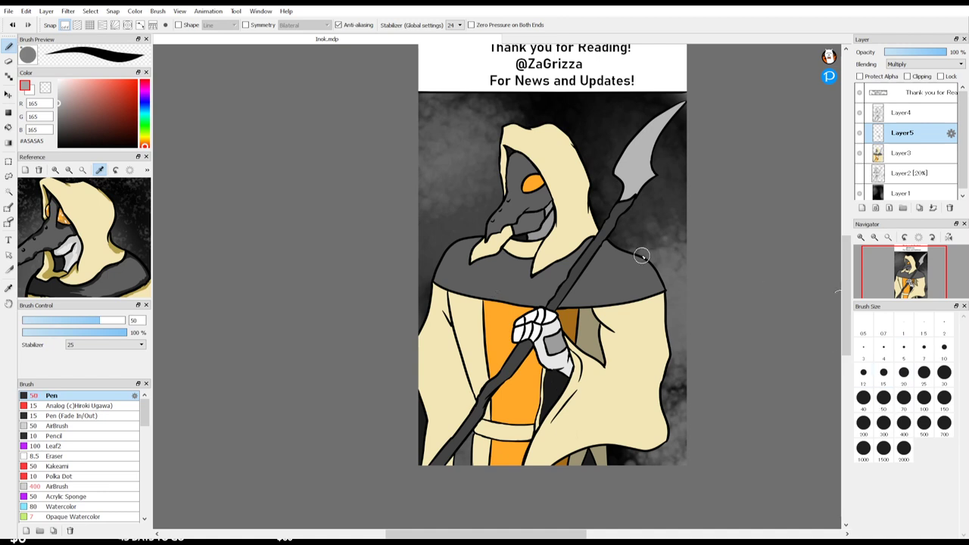
mouse_move(543, 238)
left_mouse_down()
mouse_move(524, 253)
mouse_move(512, 242)
mouse_move(539, 244)
mouse_move(558, 224)
mouse_move(537, 260)
left_mouse_up()
key("ctrl+z")
key("ctrl+z")
key("ctrl+z")
key("ctrl+z")
Step: Paint grey Pen shading on the raised sleeve's fold, along its bottom hem and up its outer edge
mouse_move(599, 316)
left_mouse_down()
mouse_move(606, 356)
mouse_move(613, 296)
mouse_move(598, 313)
mouse_move(626, 339)
mouse_move(602, 324)
mouse_move(617, 347)
mouse_move(602, 356)
mouse_move(622, 369)
mouse_move(618, 333)
mouse_move(621, 365)
left_mouse_up()
mouse_move(539, 459)
left_mouse_down()
mouse_move(605, 439)
mouse_move(634, 448)
left_mouse_up()
key("e")
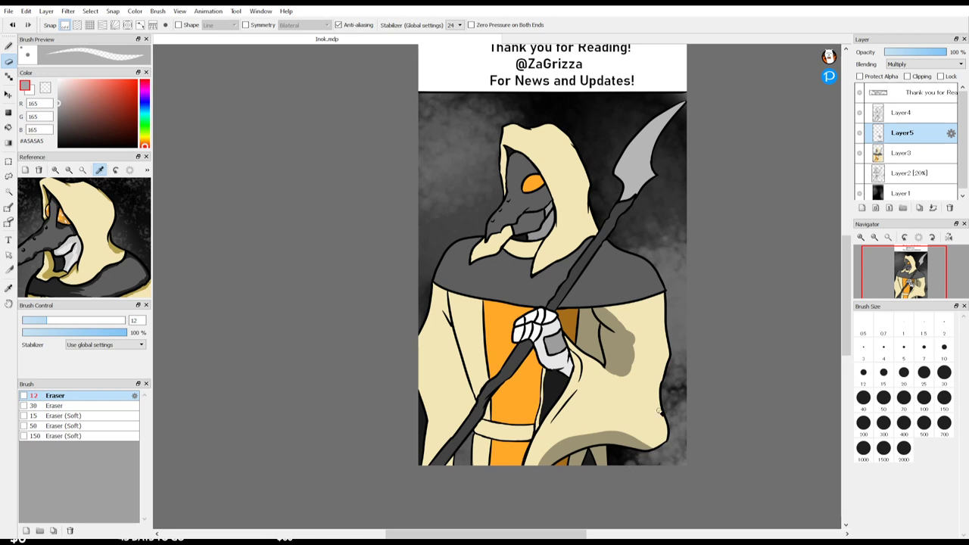
key("b")
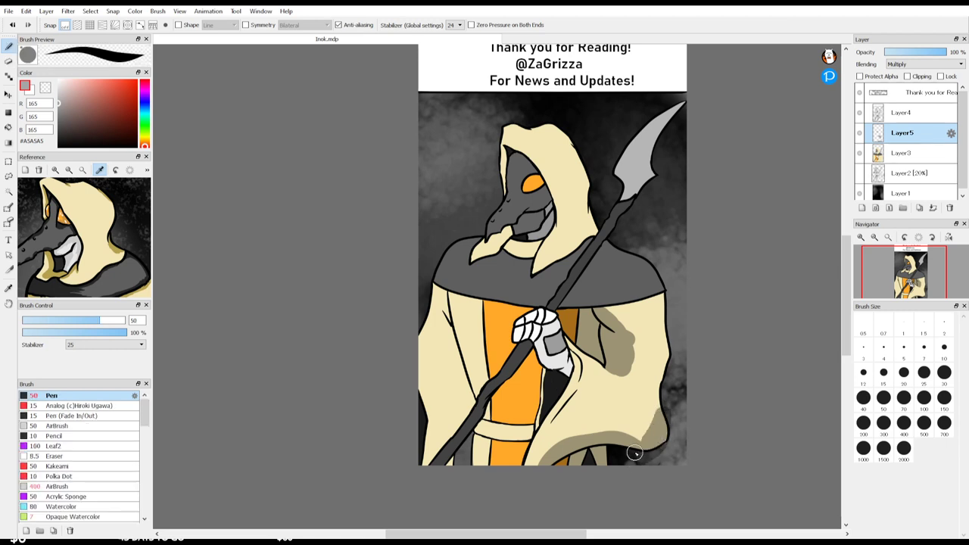
mouse_move(634, 452)
left_mouse_down()
mouse_move(616, 437)
mouse_move(654, 428)
mouse_move(661, 399)
mouse_move(653, 449)
mouse_move(677, 357)
left_mouse_up()
Step: Trim the shading along the raised sleeve's outer edge and inner fold with a size 50 Eraser
key("e")
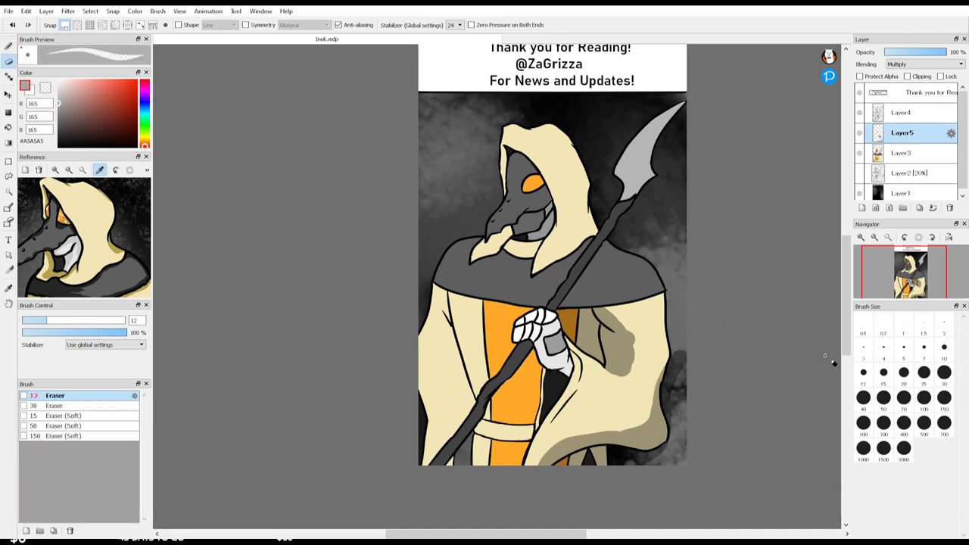
left_click(883, 397)
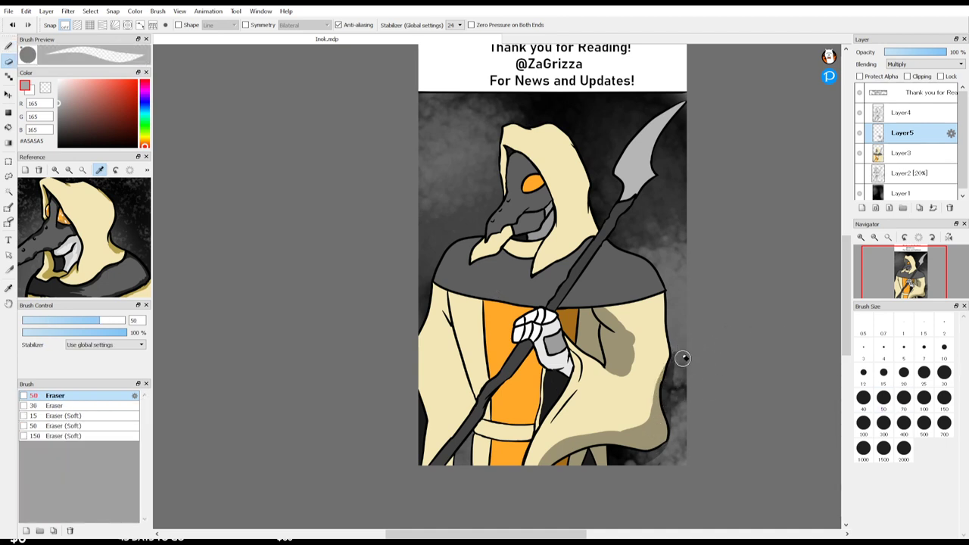
mouse_move(682, 358)
left_mouse_down()
mouse_move(673, 408)
mouse_move(683, 342)
mouse_move(671, 399)
mouse_move(680, 435)
mouse_move(673, 378)
mouse_move(697, 435)
mouse_move(676, 457)
mouse_move(625, 459)
mouse_move(671, 449)
left_mouse_up()
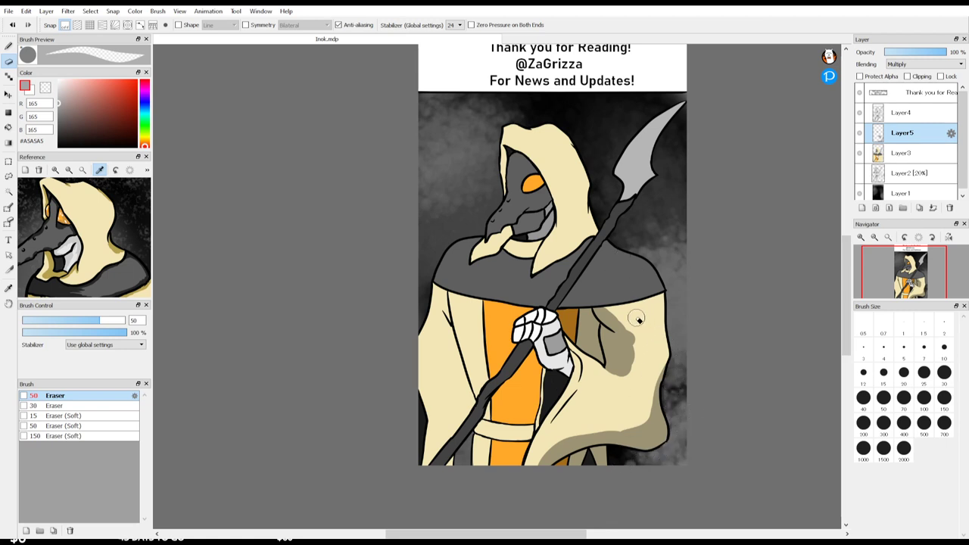
mouse_move(637, 319)
left_mouse_down()
mouse_move(616, 311)
mouse_move(639, 345)
mouse_move(632, 386)
mouse_move(630, 315)
left_mouse_up()
Step: Shade the orange tunic and belt along the edge of the sleeve opening, erasing the spill onto the sleeve
key("b")
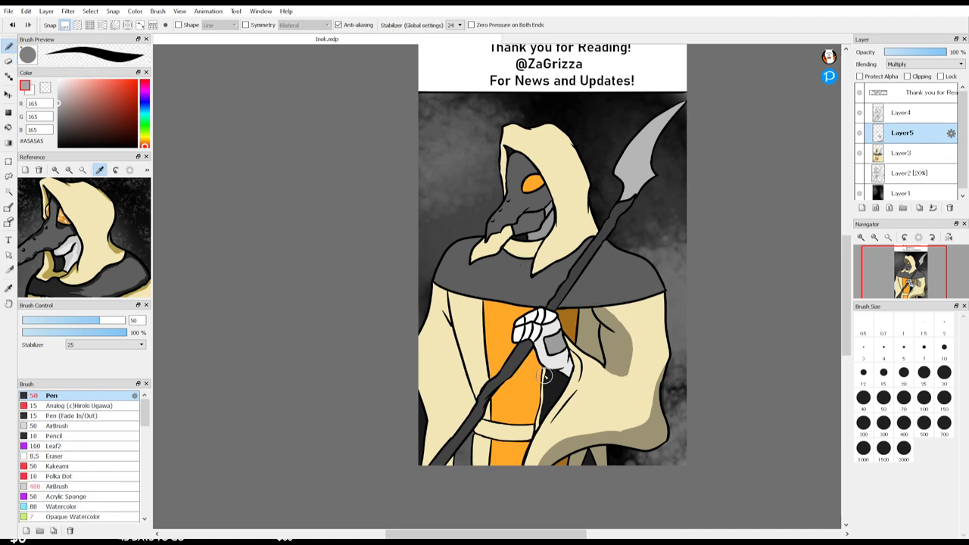
left_click_drag(539, 368, 531, 431)
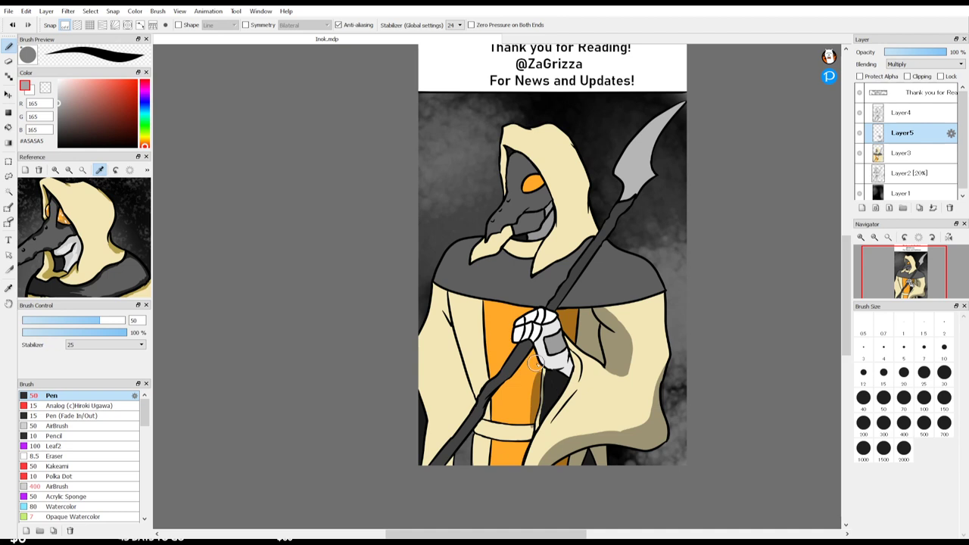
left_click_drag(536, 363, 534, 433)
key("e")
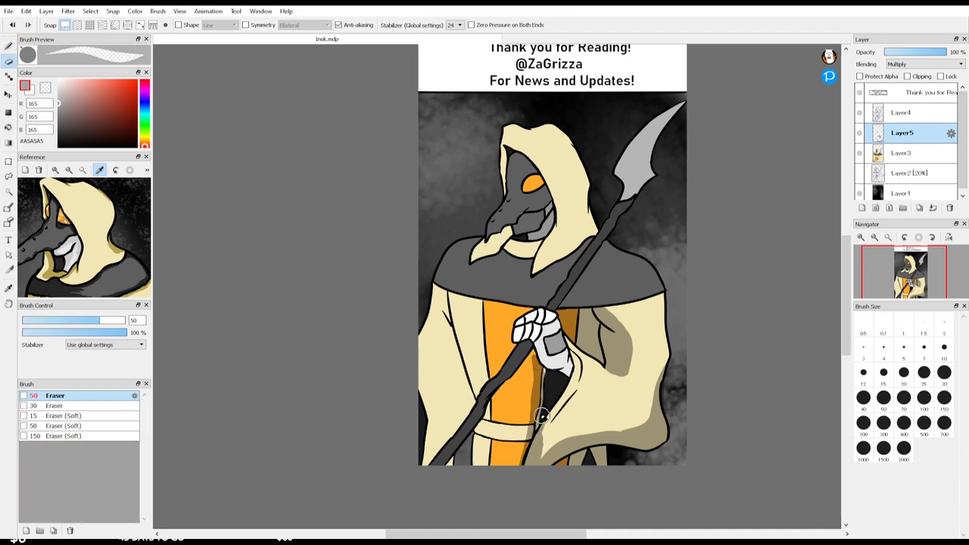
key("p")
key("e")
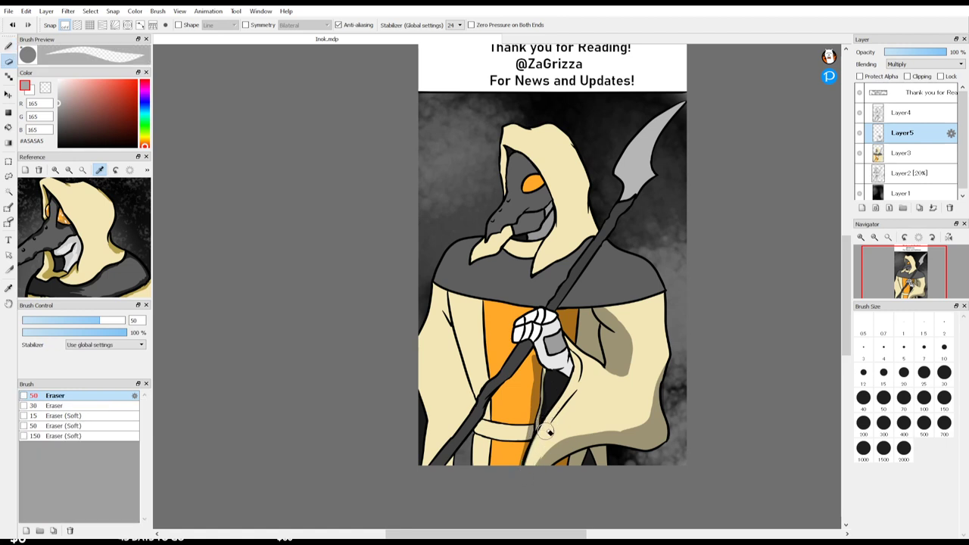
key("p")
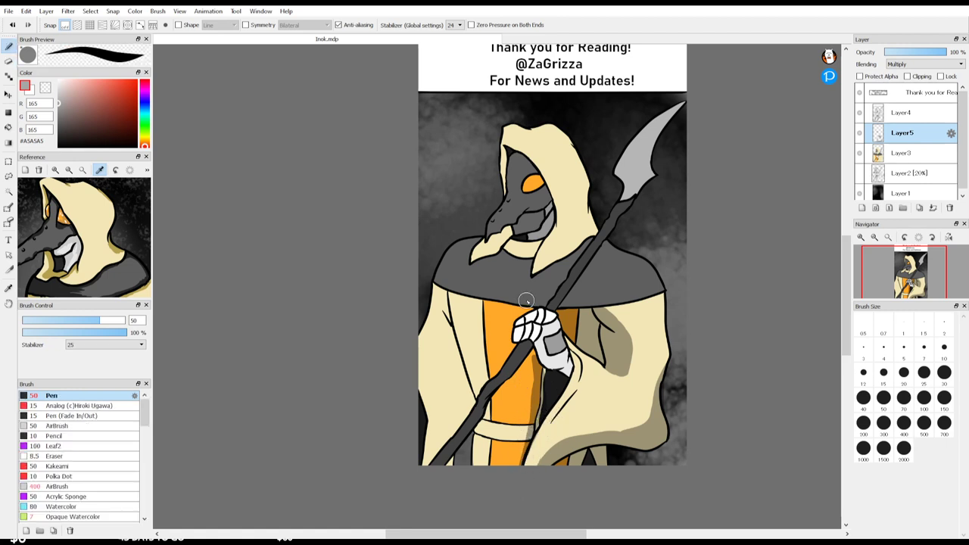
Step: Shade the folds of the lowered sleeve along its inner line and beside the cape, cleaning up the lower end
mouse_move(443, 307)
left_mouse_down()
mouse_move(470, 404)
mouse_move(460, 437)
mouse_move(470, 410)
mouse_move(442, 493)
left_mouse_up()
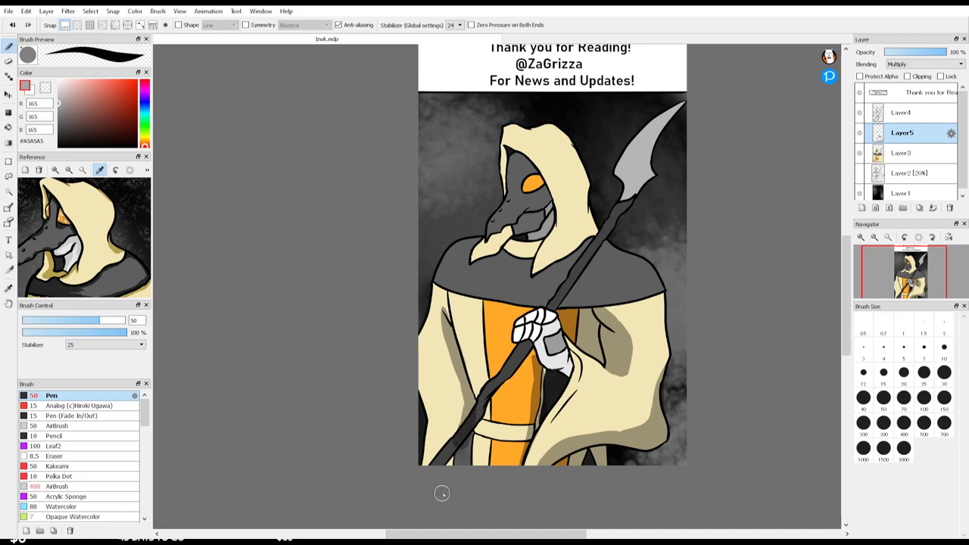
key("e")
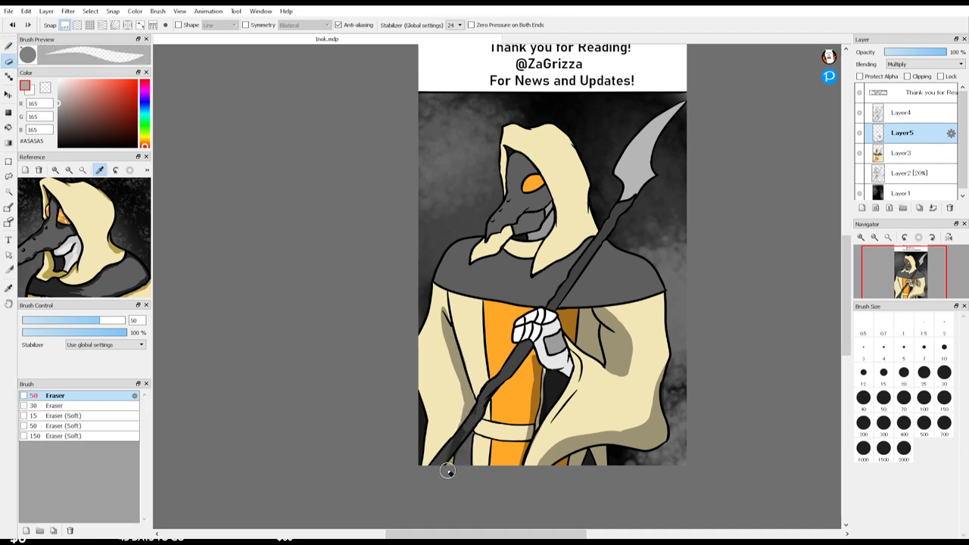
key("b")
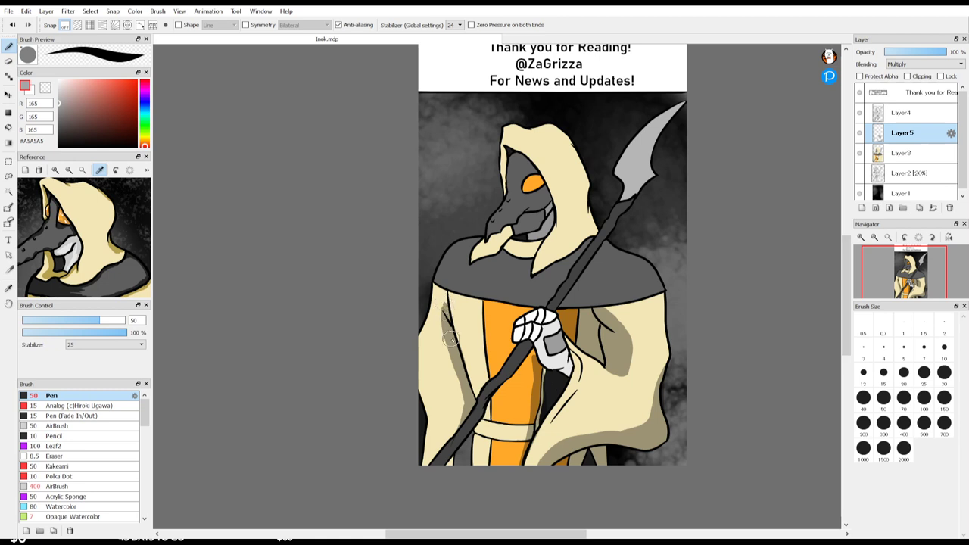
mouse_move(451, 339)
left_mouse_down()
mouse_move(447, 291)
mouse_move(474, 403)
mouse_move(462, 361)
mouse_move(470, 394)
left_mouse_up()
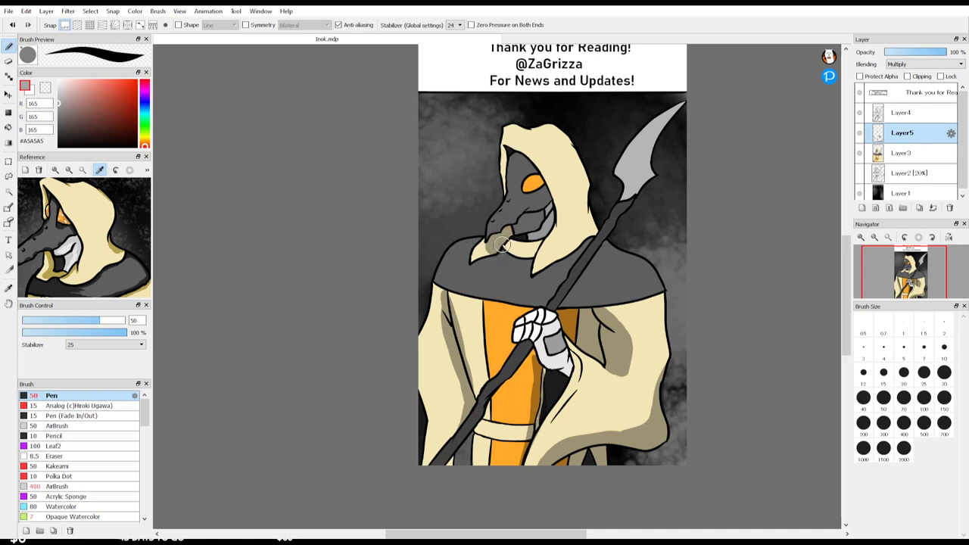
Step: Shade the hood flap and collar under the jaw, and add a trimmed cast shadow on the cape below them
mouse_move(507, 252)
left_mouse_down()
mouse_move(525, 256)
mouse_move(515, 242)
mouse_move(534, 240)
mouse_move(520, 252)
mouse_move(533, 247)
left_mouse_up()
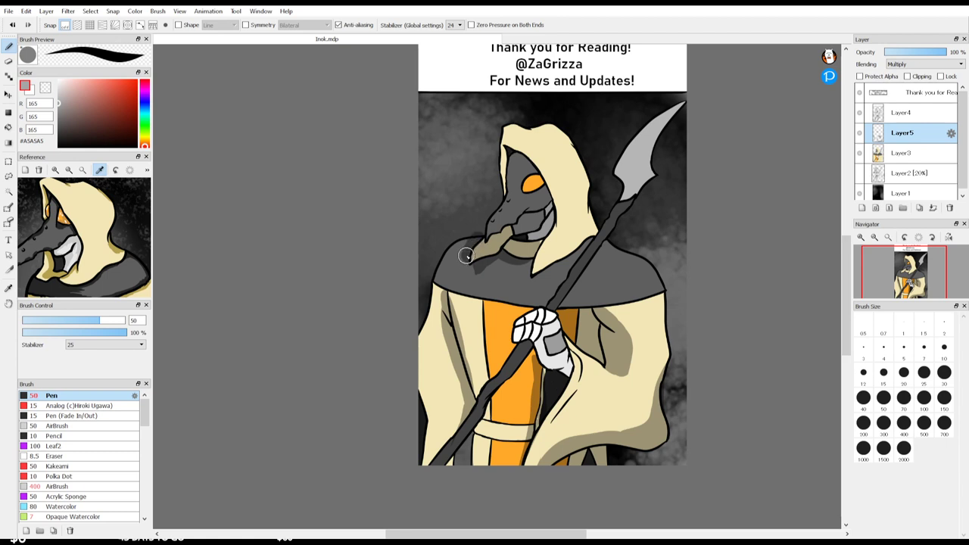
key("e")
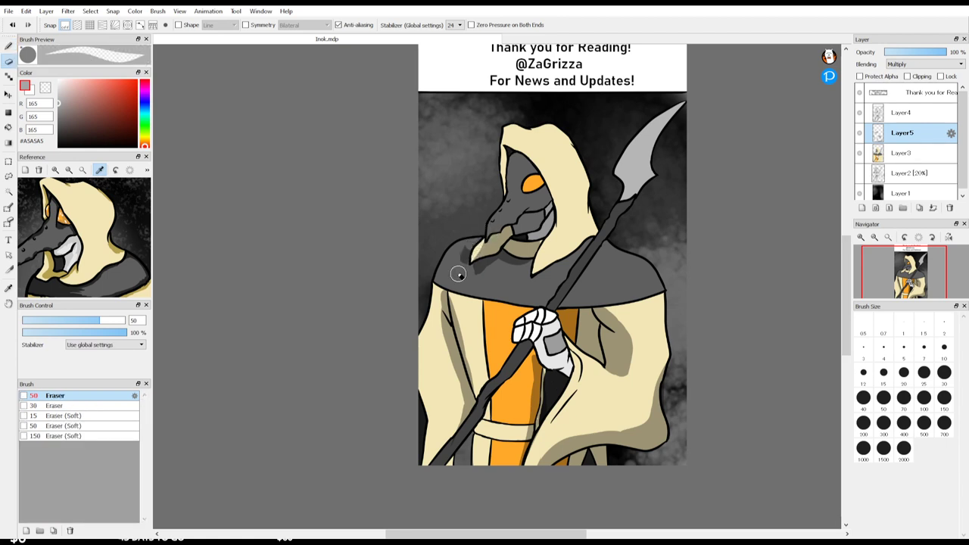
key("p")
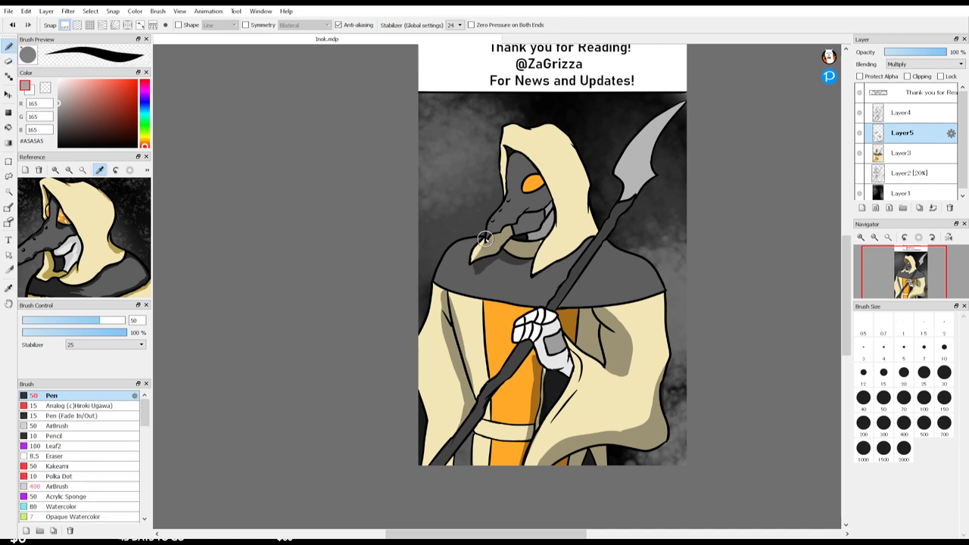
key("e")
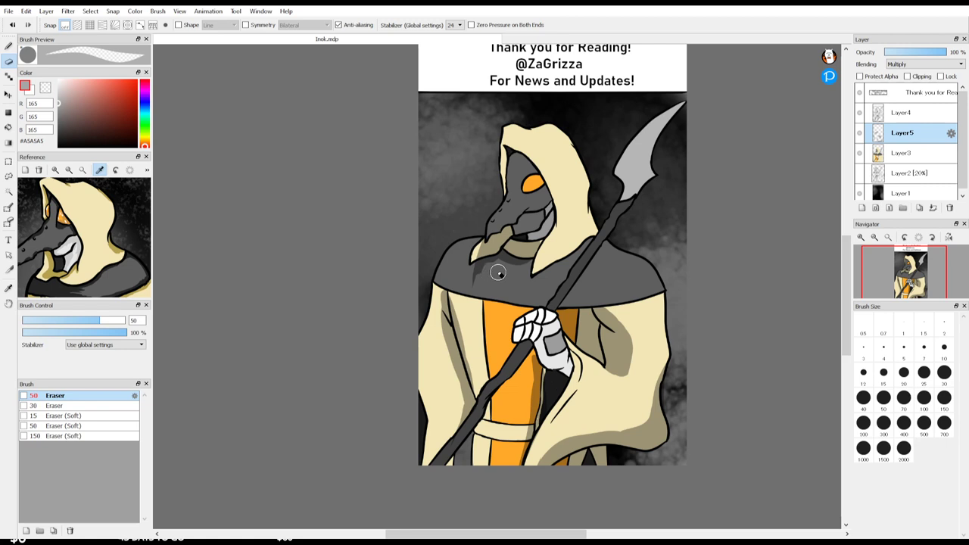
key("p")
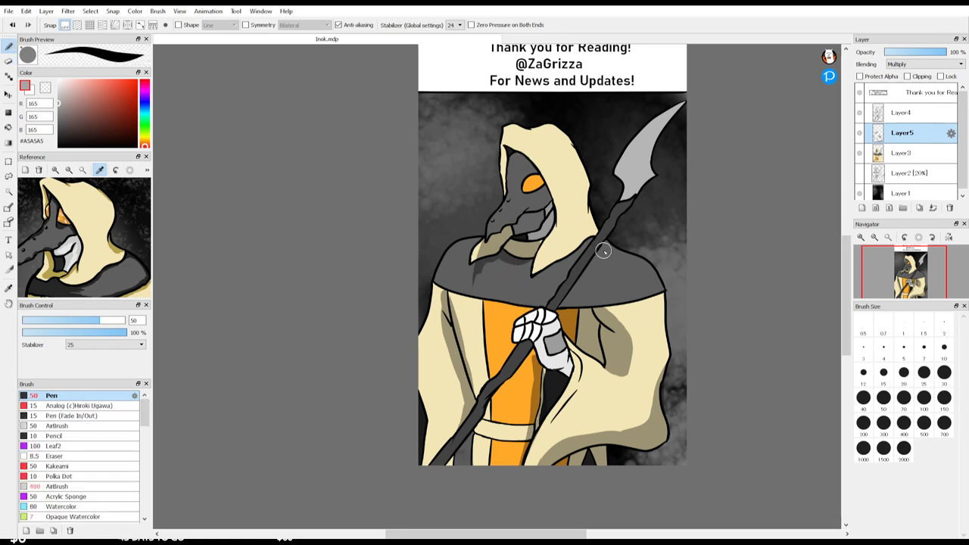
Step: Paint the staff's cast shadow across the cape, tunic, belt and lower robe, undoing and erasing the stray shading
left_click_drag(601, 246, 551, 324)
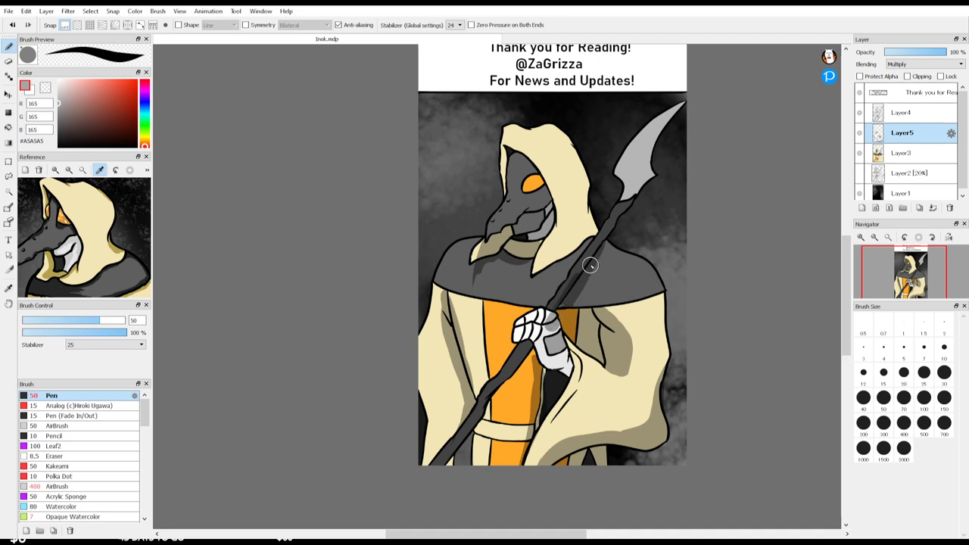
key("ctrl+z")
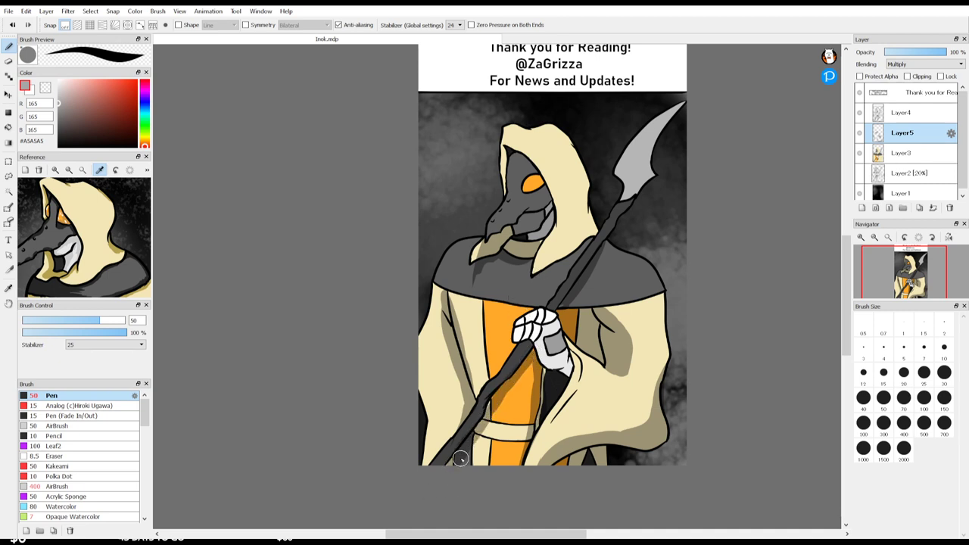
key("e")
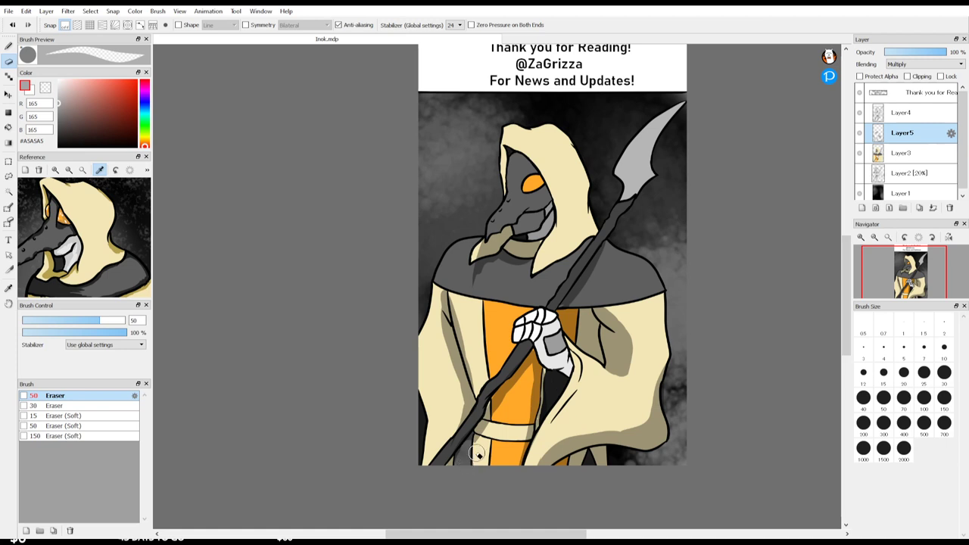
key("b")
key("e")
key("b")
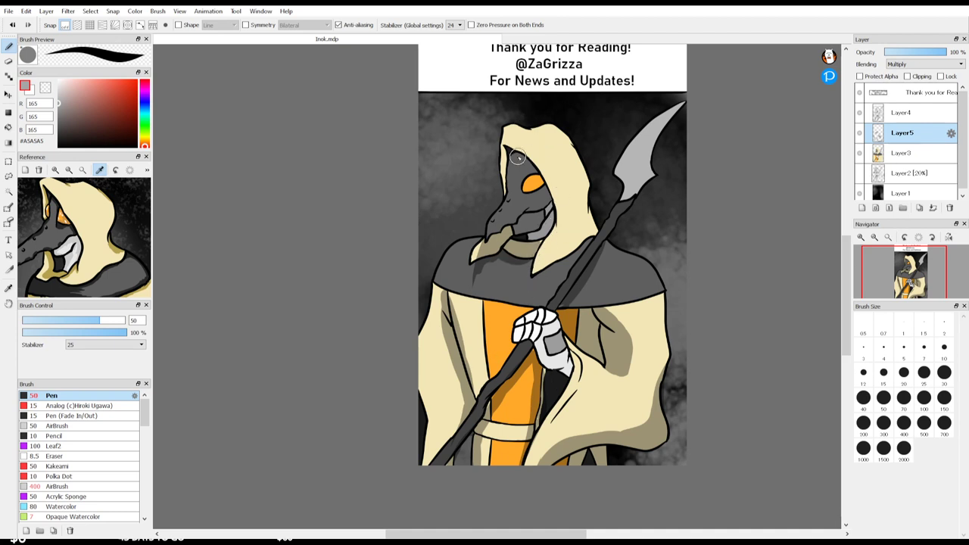
Step: Shade the creature's face and upper eye along the inner edge of the hood
left_click_drag(517, 157, 541, 181)
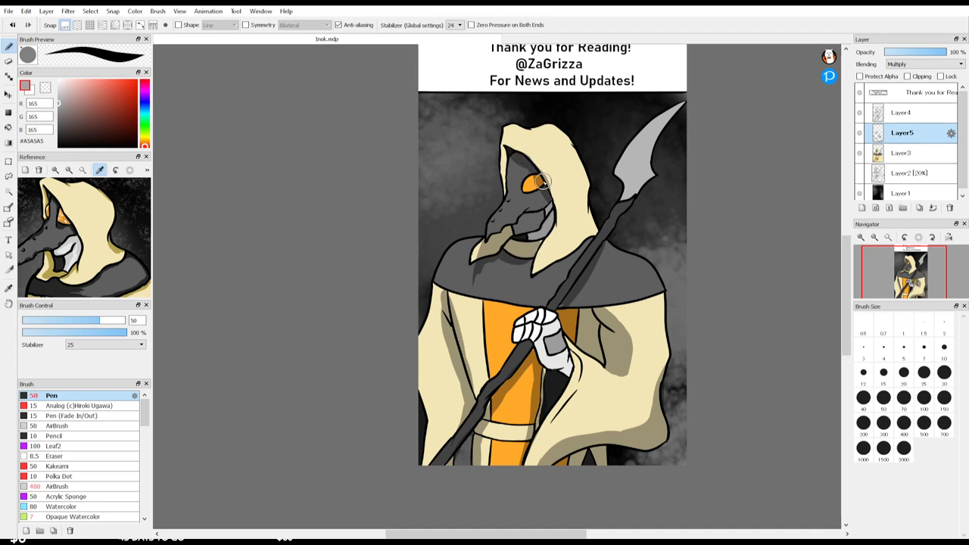
key("e")
key("b")
left_click_drag(506, 172, 506, 150)
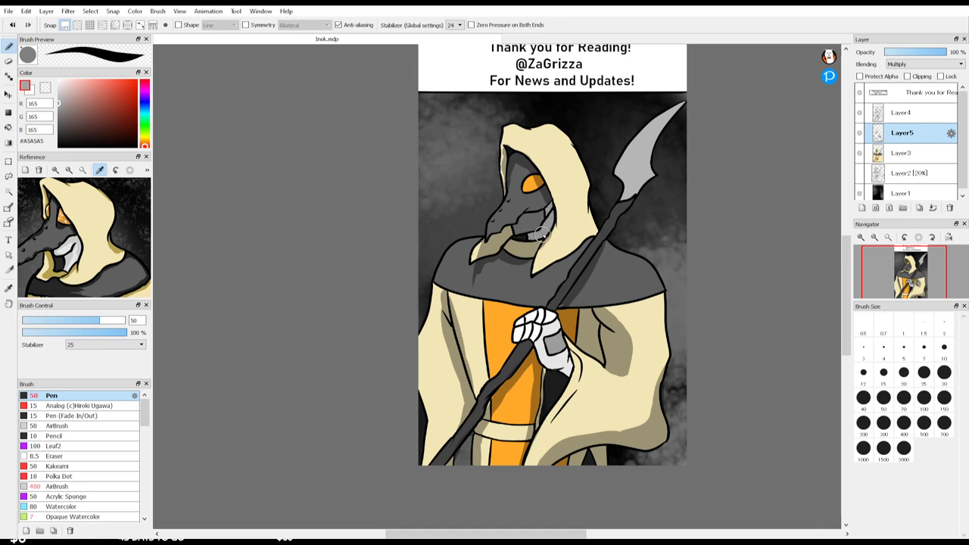
Step: Shade the creature's jaw bone beside the hood and the inner side of the spear blade on the Multiply layer
left_click_drag(542, 234, 549, 224)
key("e")
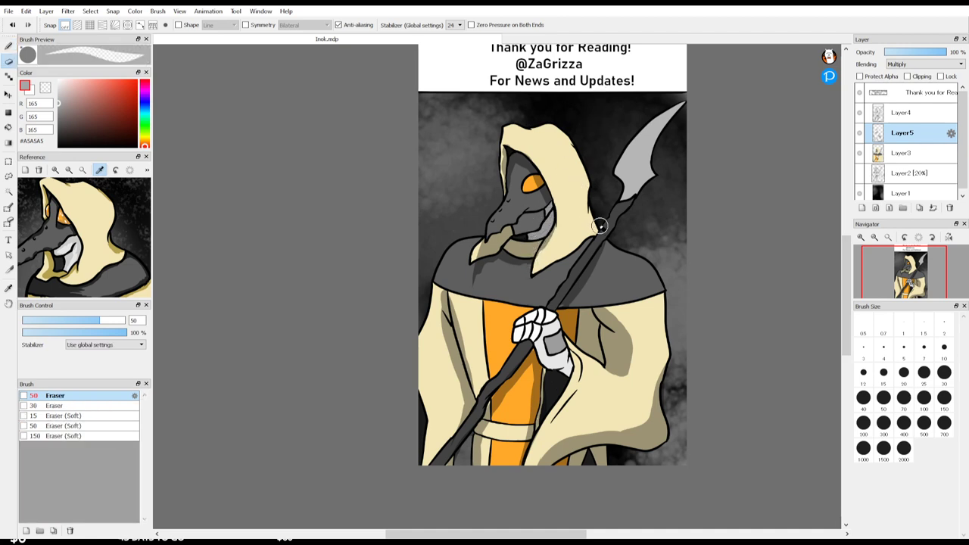
key("b")
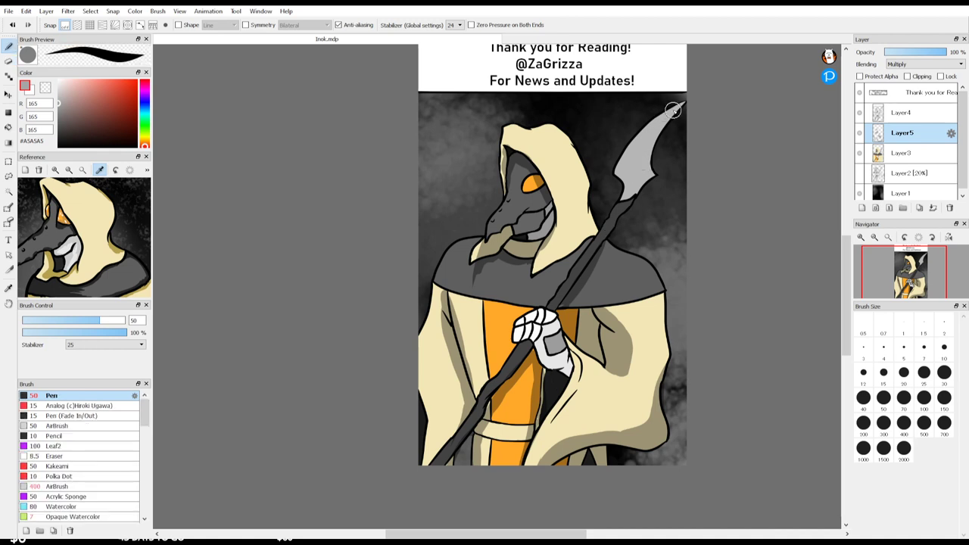
mouse_move(673, 110)
left_mouse_down()
mouse_move(642, 160)
mouse_move(650, 154)
mouse_move(655, 138)
mouse_move(633, 165)
mouse_move(651, 176)
mouse_move(637, 190)
mouse_move(641, 172)
mouse_move(632, 194)
mouse_move(637, 174)
mouse_move(628, 195)
left_mouse_up()
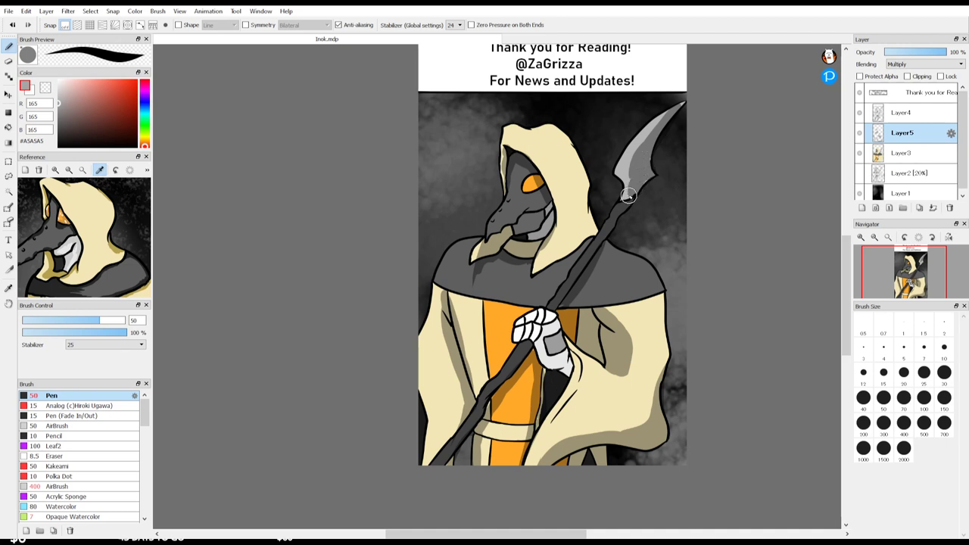
key("e")
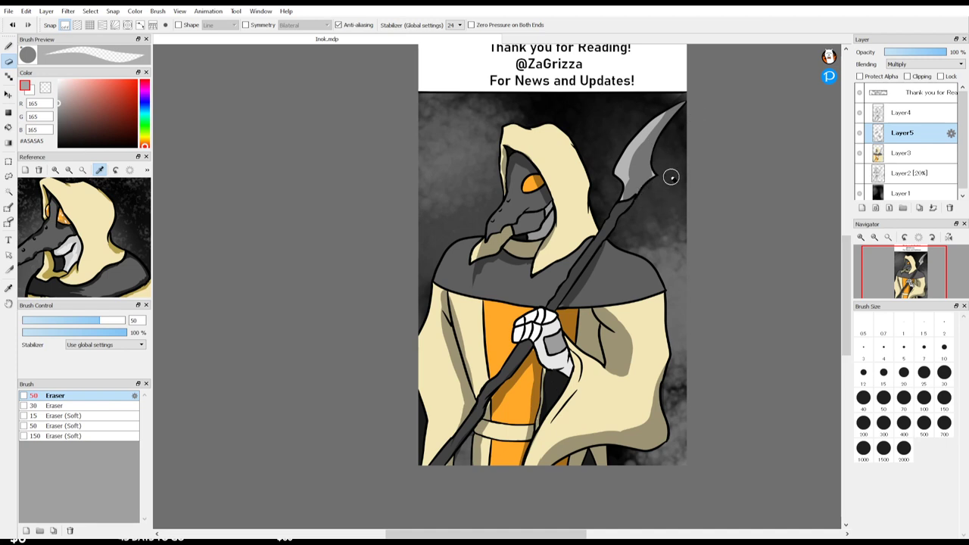
key("b")
key("e")
Step: On Layer4, clean up the line art where the staff meets the cape's hem, using a size 4 eraser and a black size 4 pen
scroll(550, 351, "up", 5)
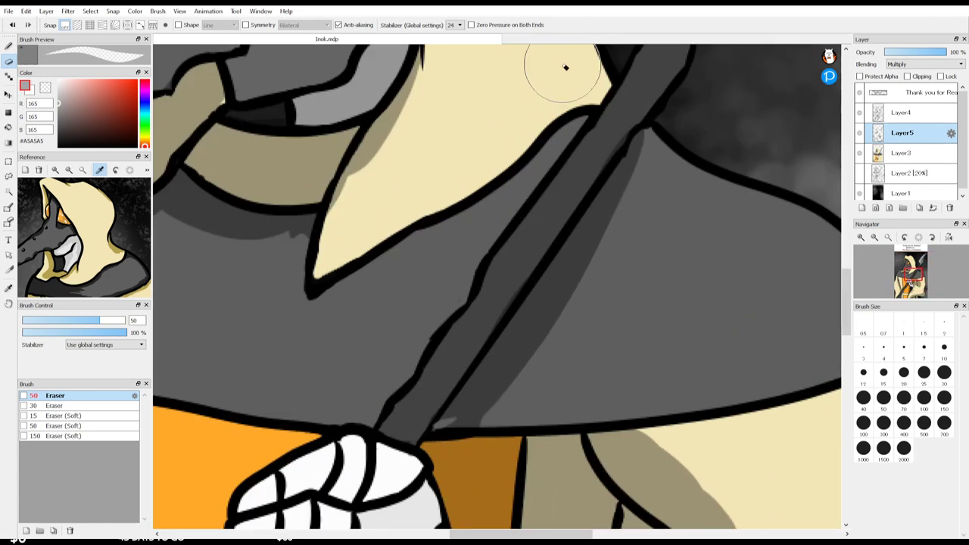
left_click(909, 112)
left_click(883, 347)
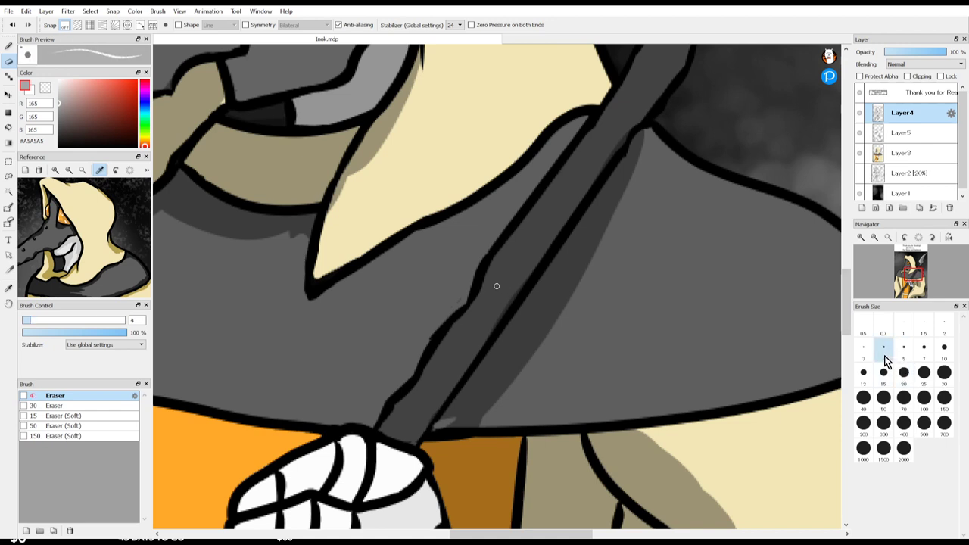
mouse_move(457, 419)
left_mouse_down()
mouse_move(430, 432)
mouse_move(438, 425)
left_mouse_up()
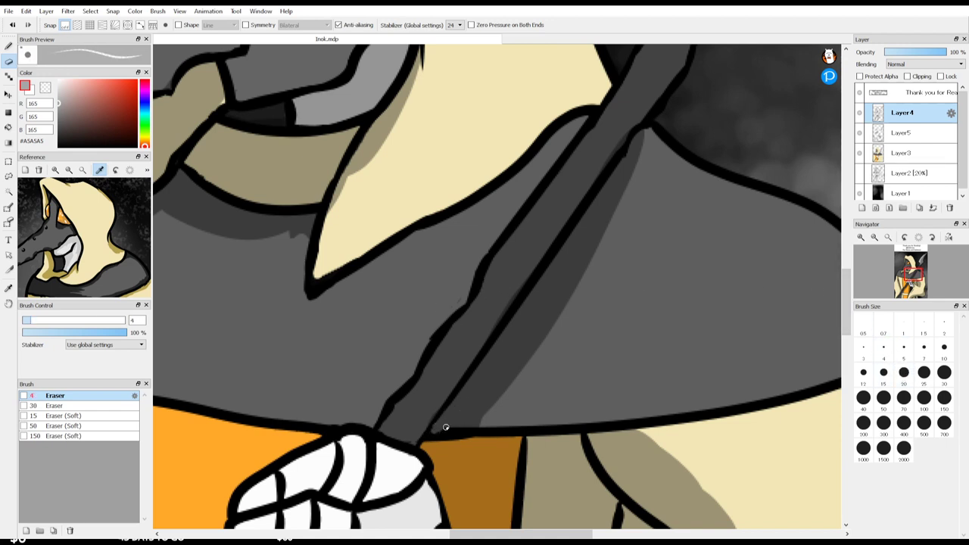
left_click_drag(118, 134, 1, 211)
key("b")
left_click(883, 347)
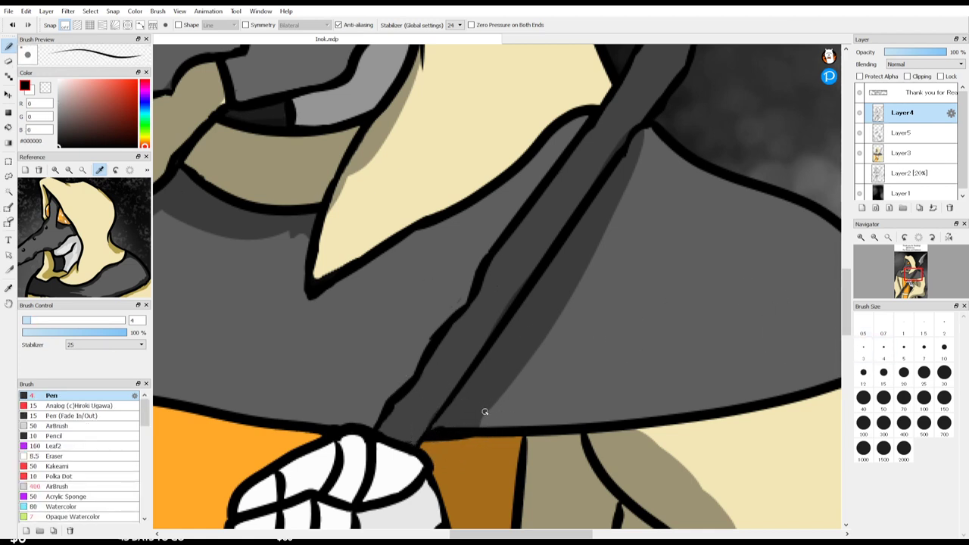
key("space")
left_click_drag(493, 341, 593, 420)
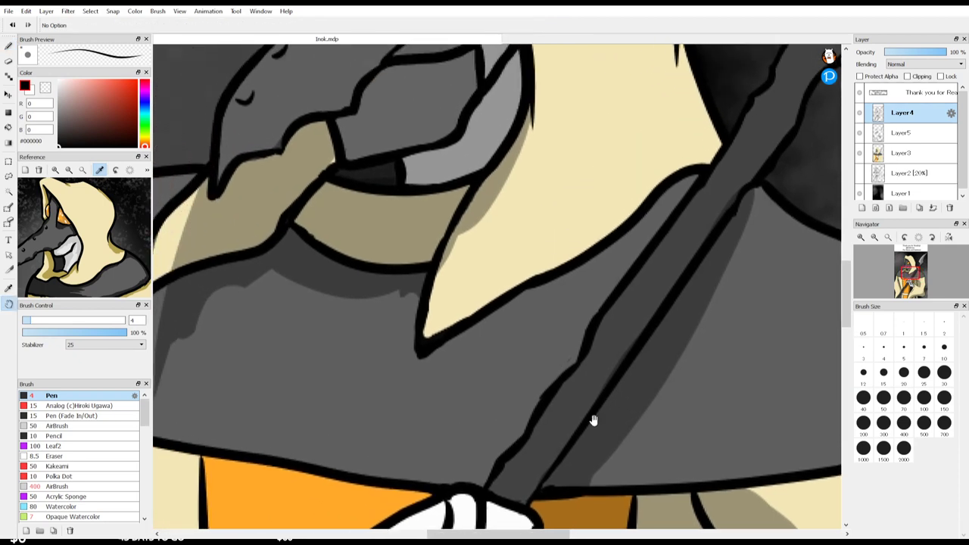
scroll(539, 412, "down", 5)
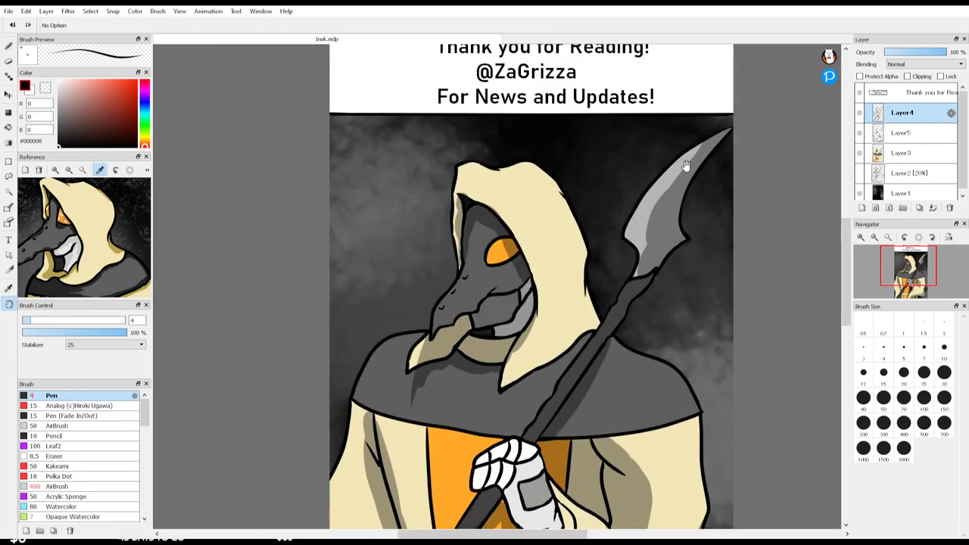
left_click_drag(844, 246, 842, 264)
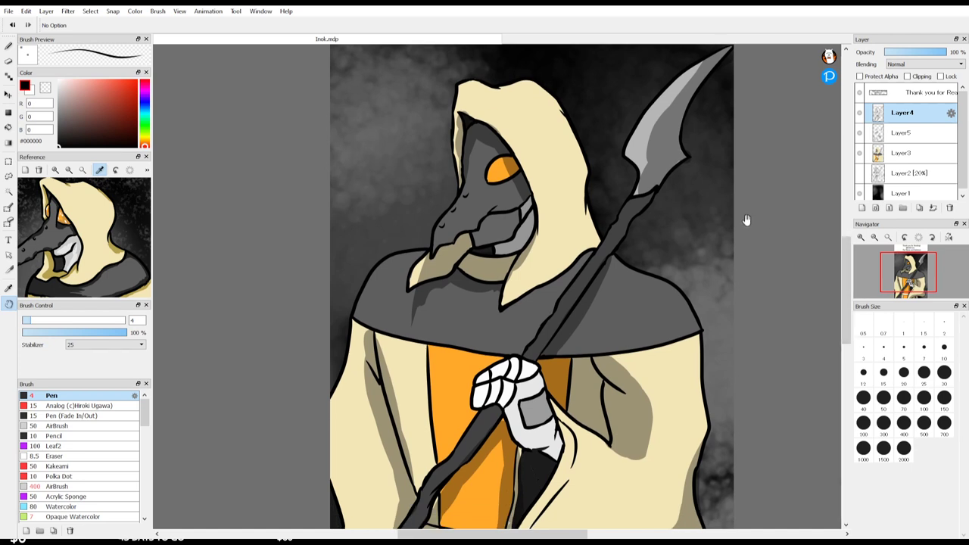
Step: Trim the shading on the creature's forehead under the hood with the eraser on Layer5
key("Down")
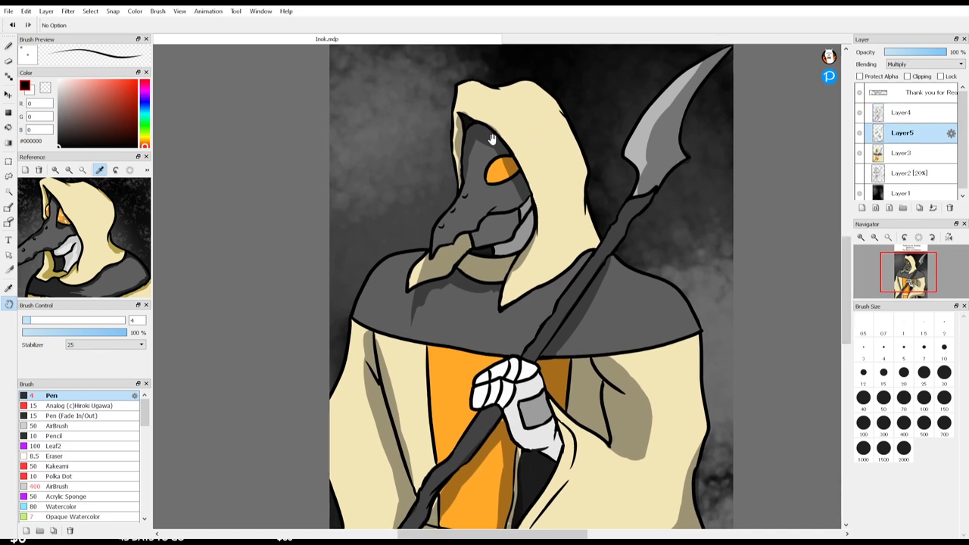
key("e")
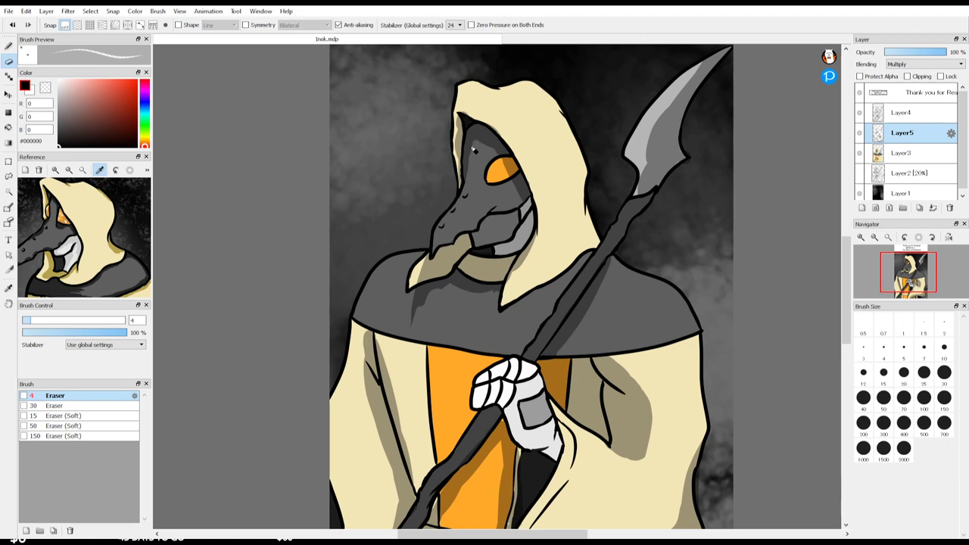
mouse_move(474, 149)
left_mouse_down()
mouse_move(469, 189)
mouse_move(473, 143)
left_mouse_up()
key("i")
left_click(647, 142)
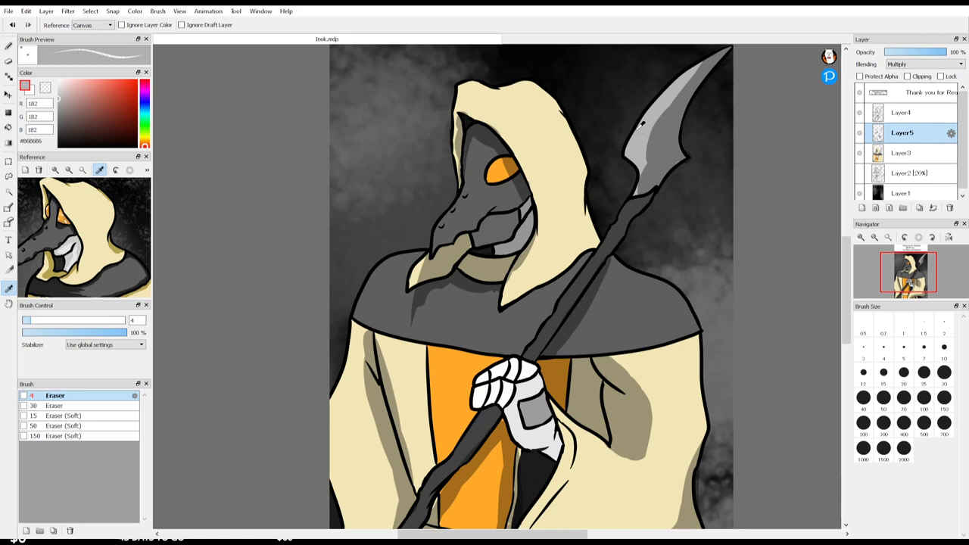
key("b")
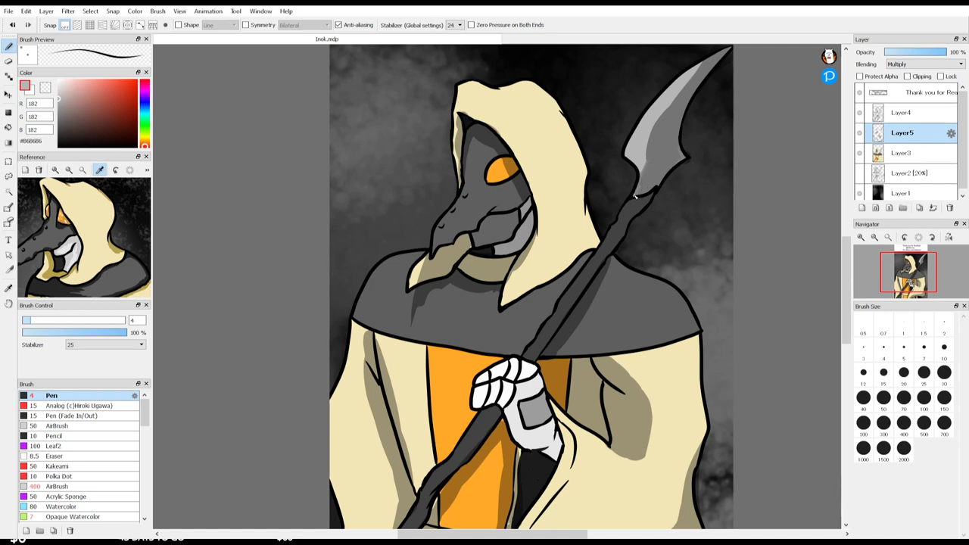
key("e")
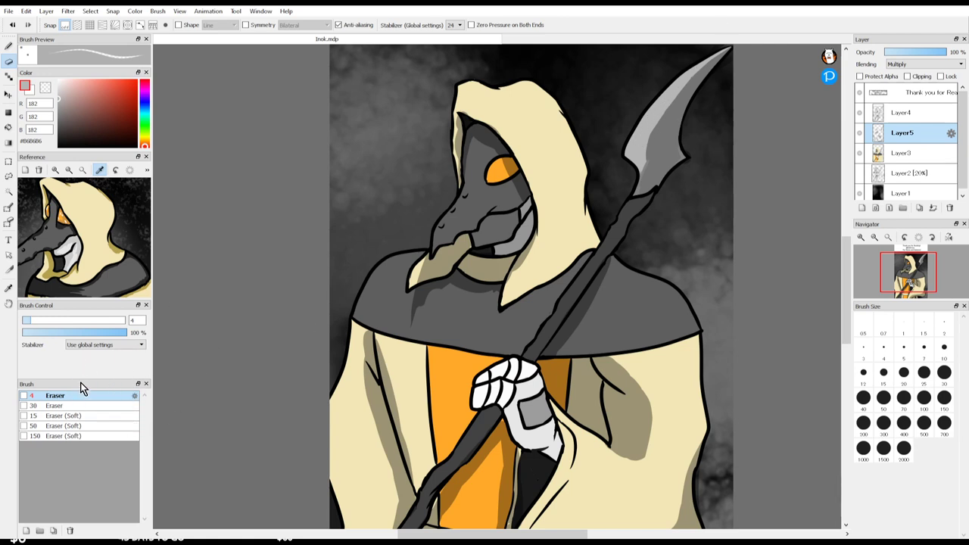
Step: Paint a white highlight along the spear blade's outer edge on Layer3 with the Analog brush at size 7, erasing the excess
key("b")
left_click(88, 404)
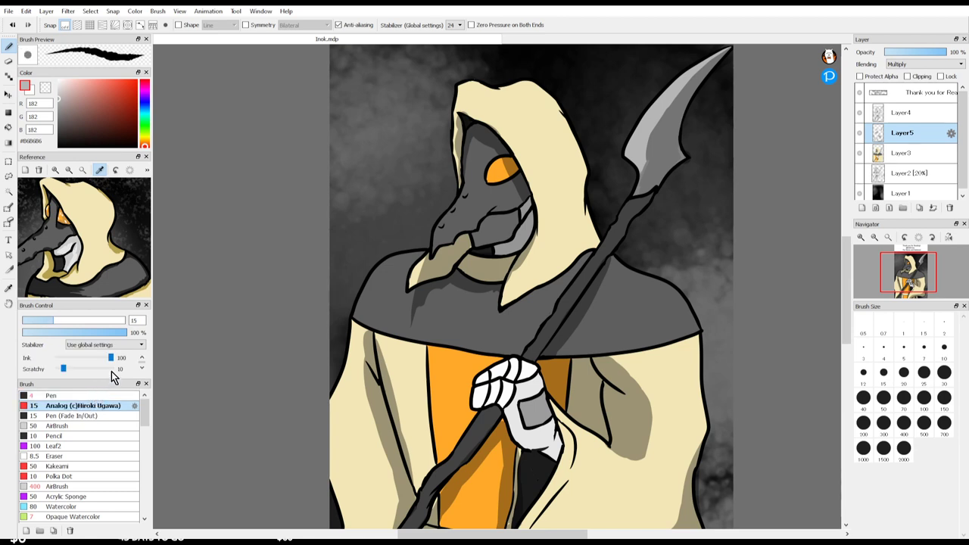
left_click(23, 81)
left_click(923, 347)
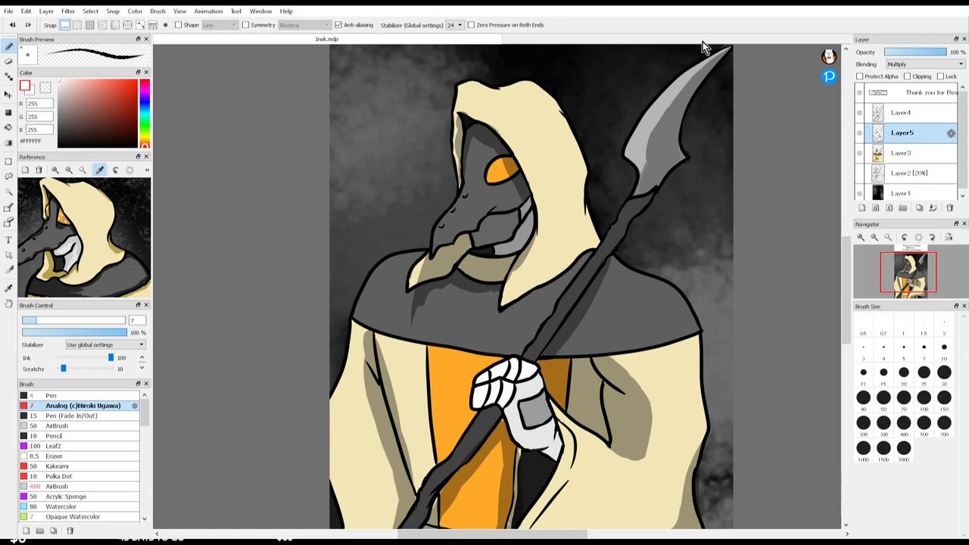
left_click(912, 153)
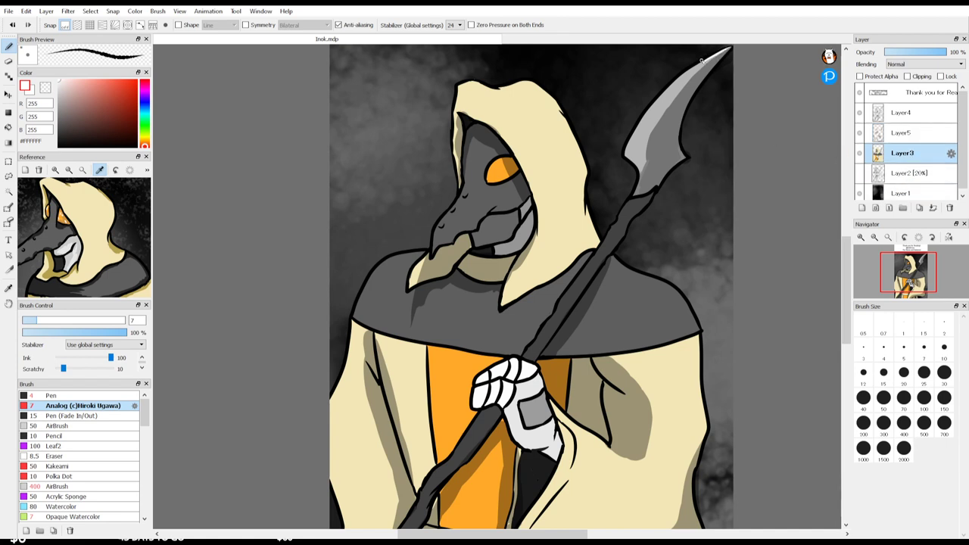
key("e")
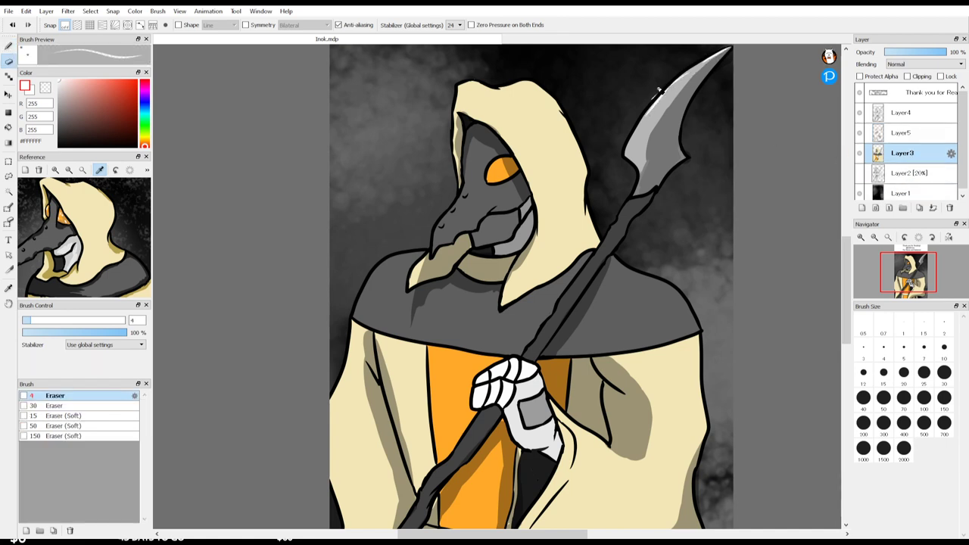
key("b")
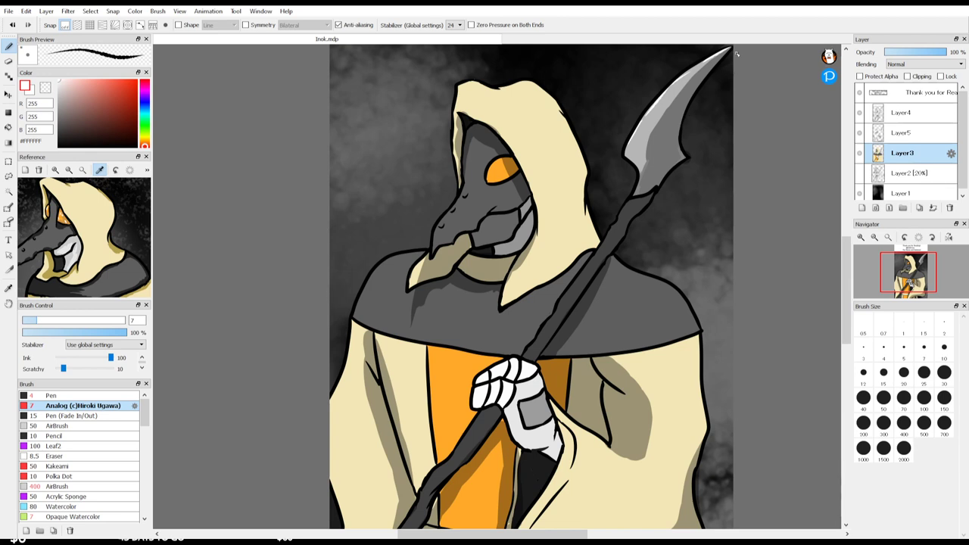
Step: Fill the inside of the creature's mouth on Layer3 with the dark grey #3C3C3C sampled from the shaded face
scroll(583, 258, "up", 4)
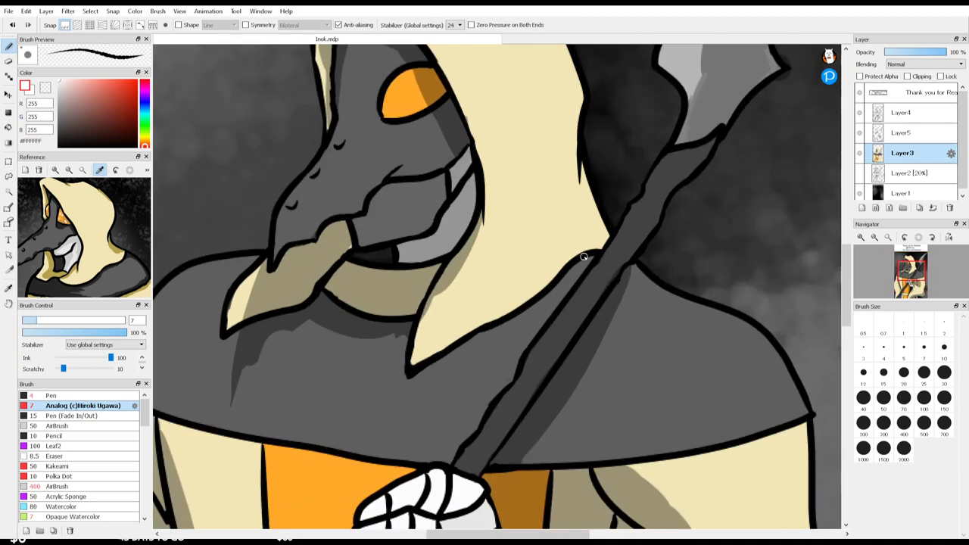
key("i")
left_click(467, 125)
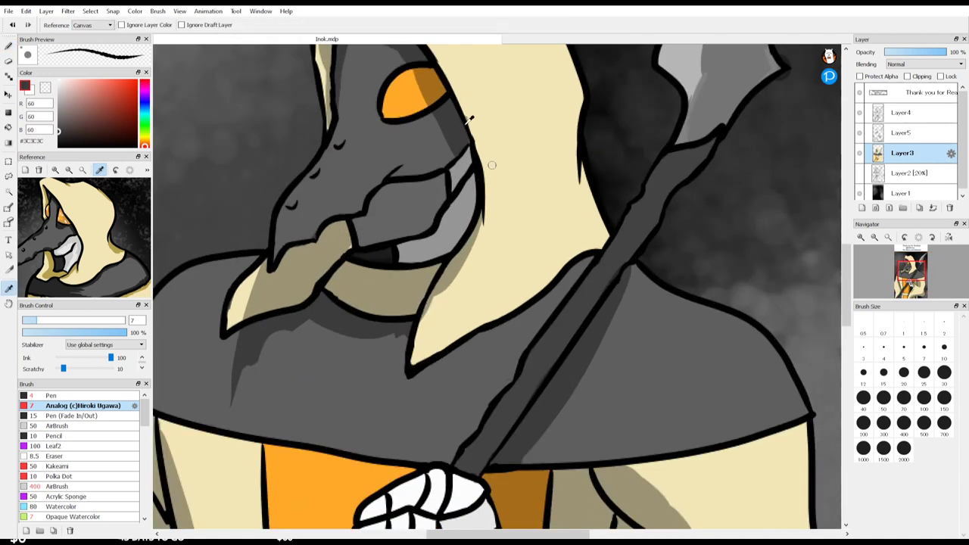
key("g")
key("g")
left_click(413, 190)
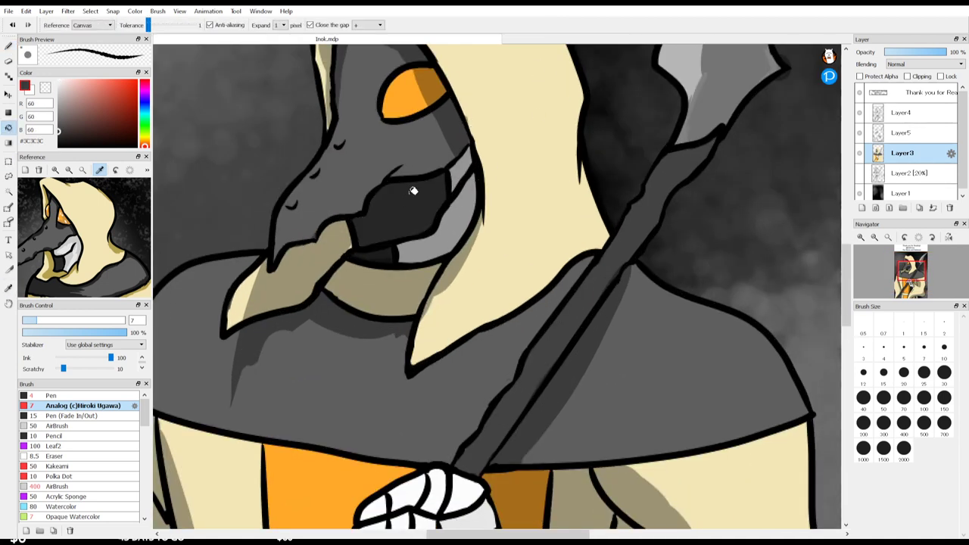
scroll(435, 179, "down", 3)
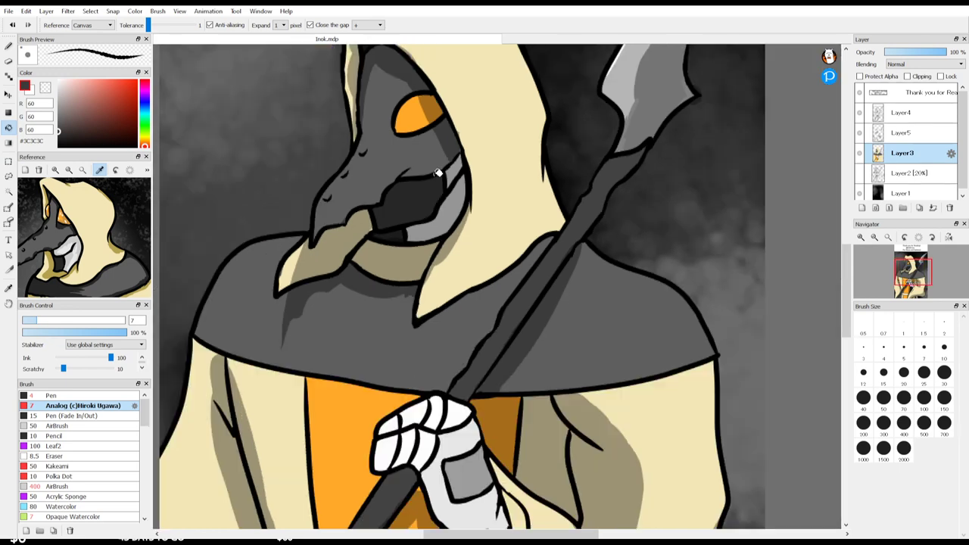
Step: Add white highlights to the creature's eye, the tip of the snout and the upper edge of the mouth
scroll(353, 106, "up", 2)
key("b")
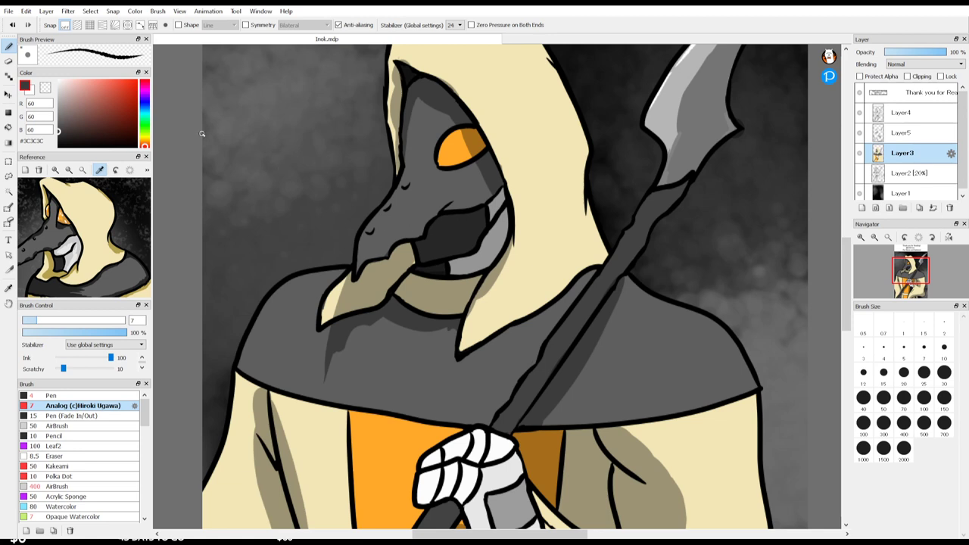
left_click(59, 80)
left_click_drag(367, 226, 361, 245)
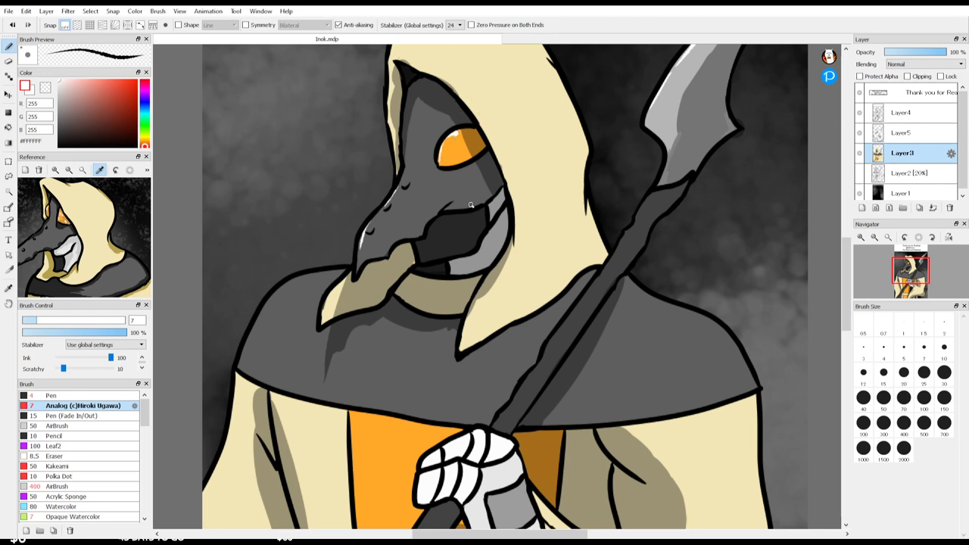
left_click_drag(448, 205, 422, 234)
Step: Add short white highlights along both shoulders and the lower corner of the cape, redoing the first shoulder stroke
mouse_move(330, 271)
left_mouse_down()
mouse_move(289, 281)
mouse_move(248, 339)
left_mouse_up()
key("ctrl+z")
left_click_drag(336, 271, 308, 273)
left_click_drag(238, 364, 258, 380)
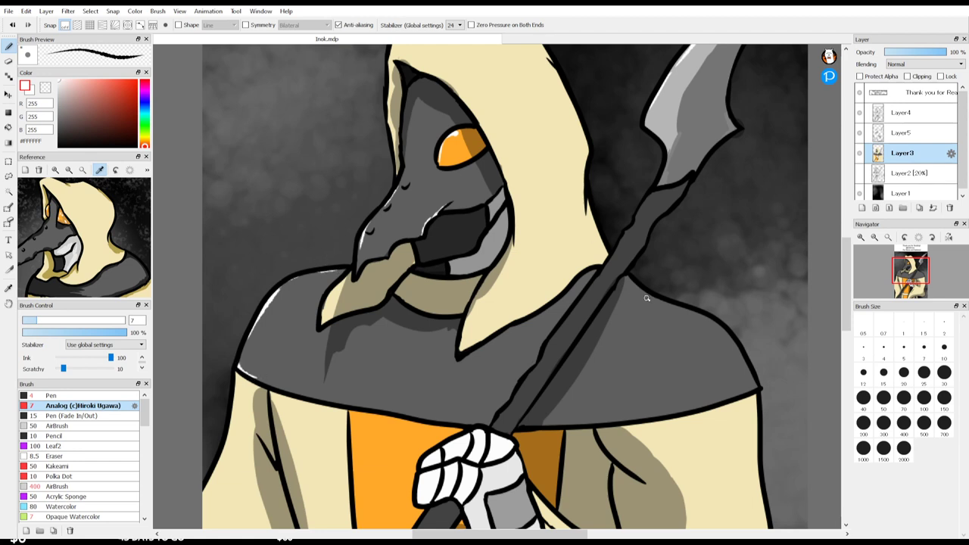
left_click_drag(646, 298, 718, 326)
Step: Lighten the eye's sampled orange to #FFC56A and shade the eye's lower rim with it on the Multiply layer Layer5
key("space")
left_click_drag(514, 325, 515, 385)
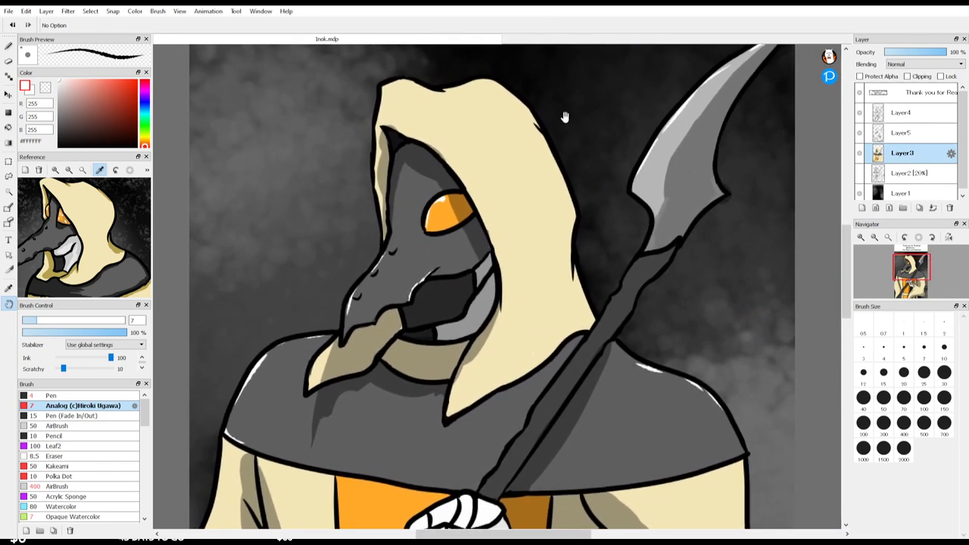
left_click(446, 211, "alt")
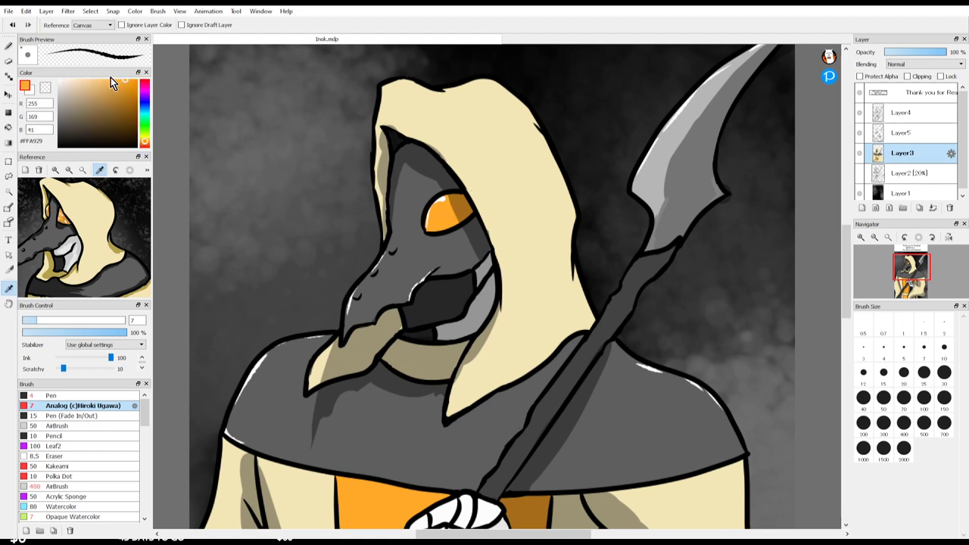
left_click_drag(111, 82, 105, 79)
key("b")
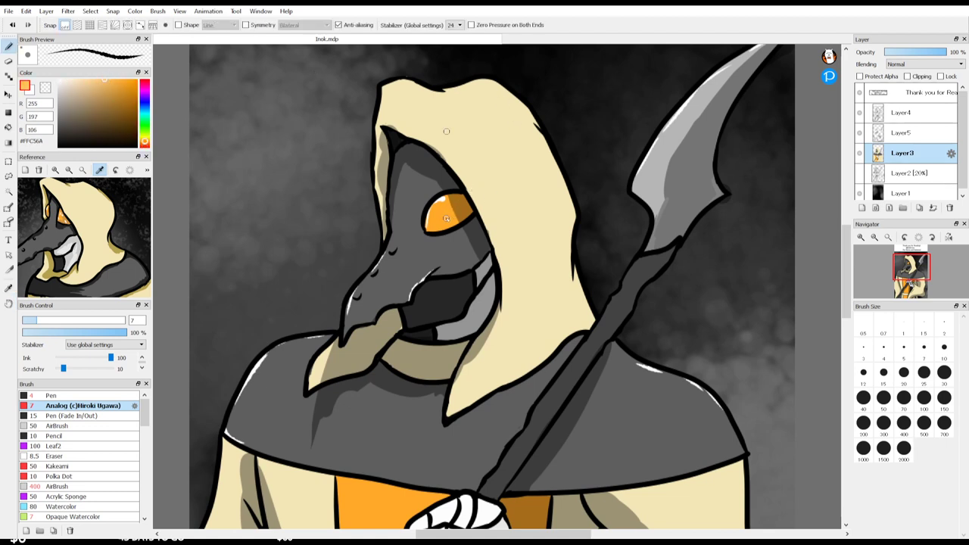
key("g")
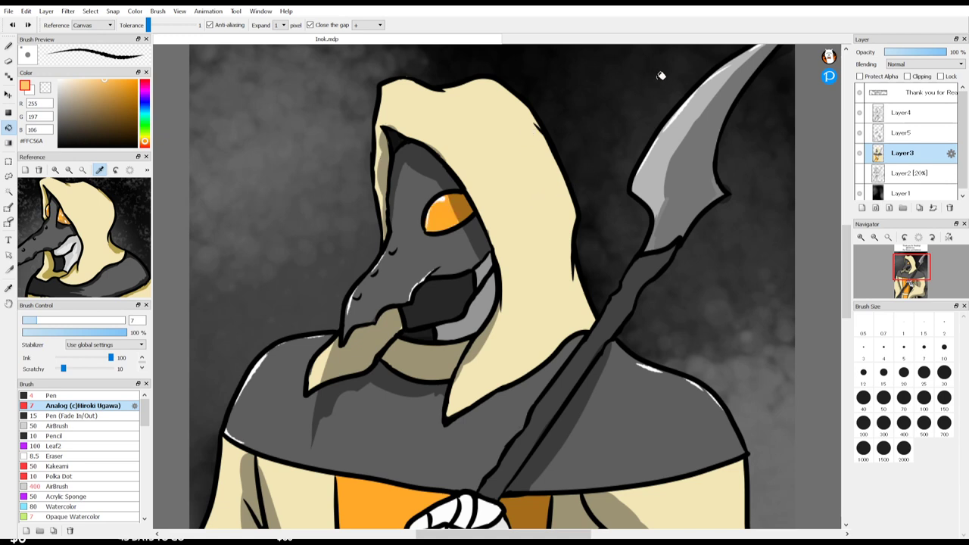
left_click(897, 133)
key("b")
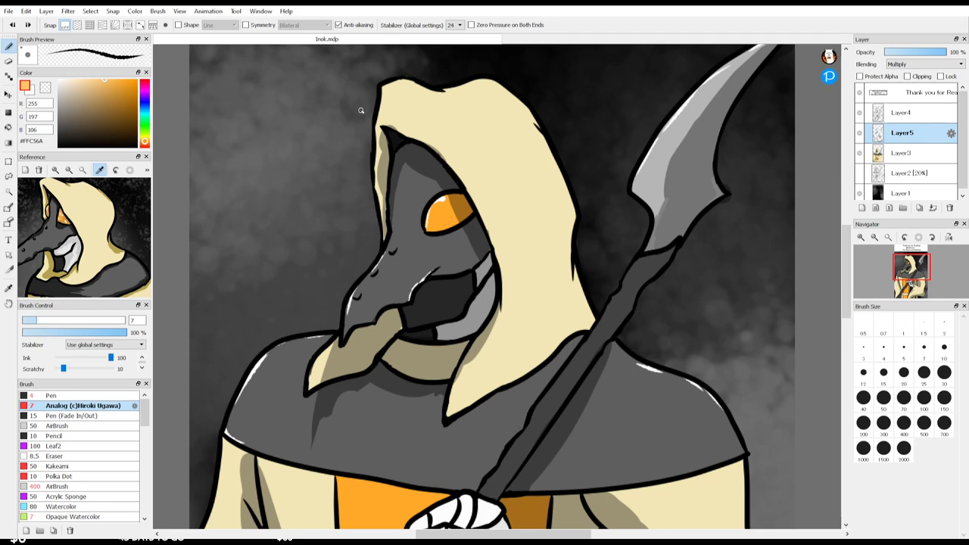
key("Right")
key("Right")
key("Right")
key("Right")
key("Right")
key("Right")
scroll(691, 308, "up", 3)
scroll(691, 308, "down", 2)
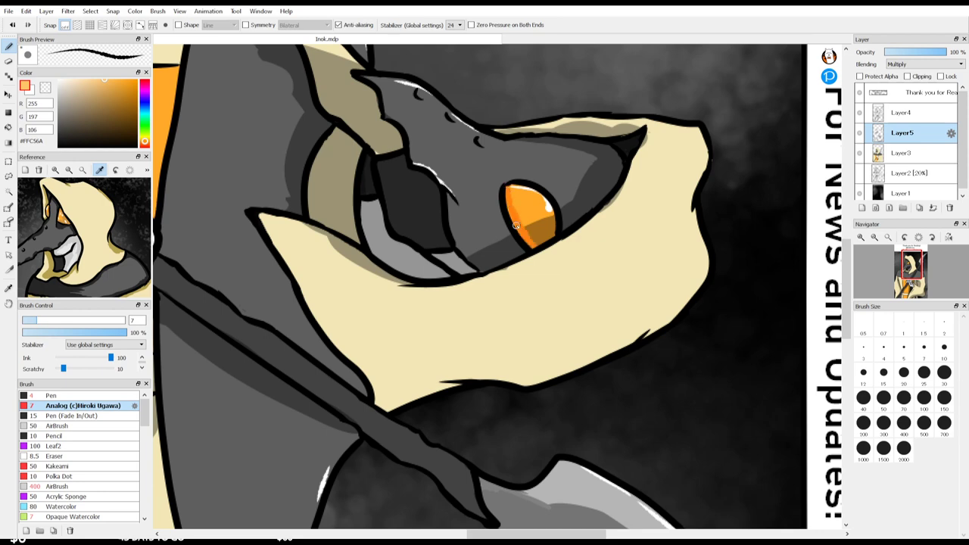
key("Left")
key("Left")
key("Left")
key("Left")
key("Left")
key("Left")
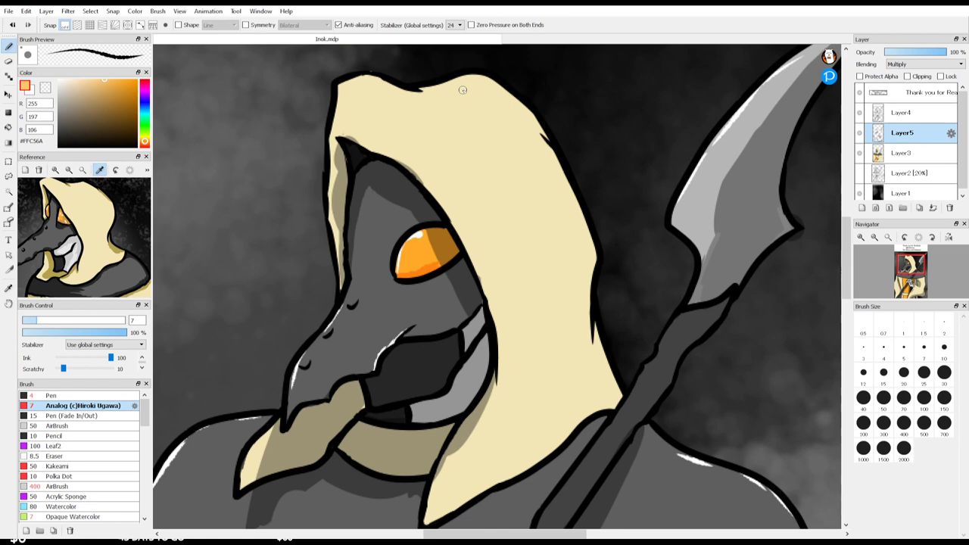
Step: Look over the whole figure, from the hooded head and cape down to the staff and gripping hand
key("space")
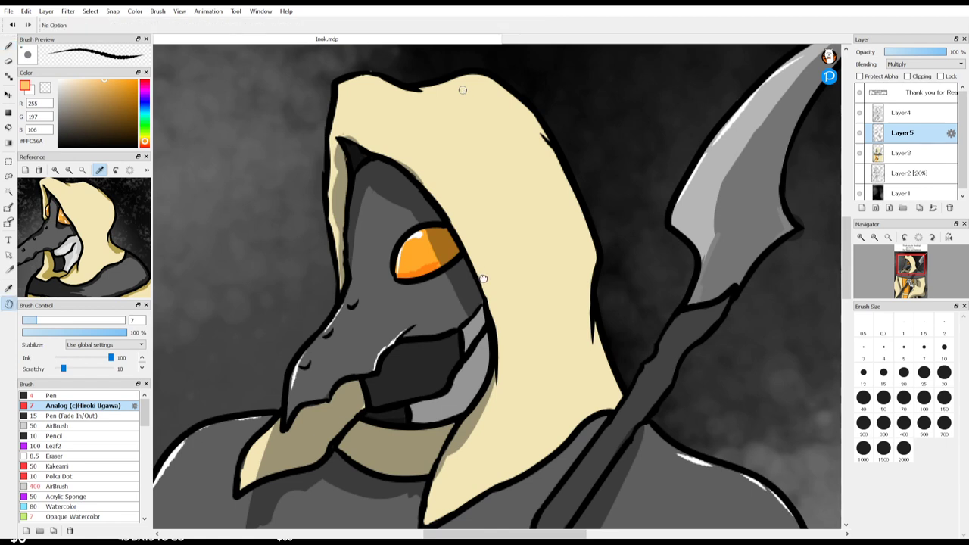
left_click_drag(485, 281, 581, 284)
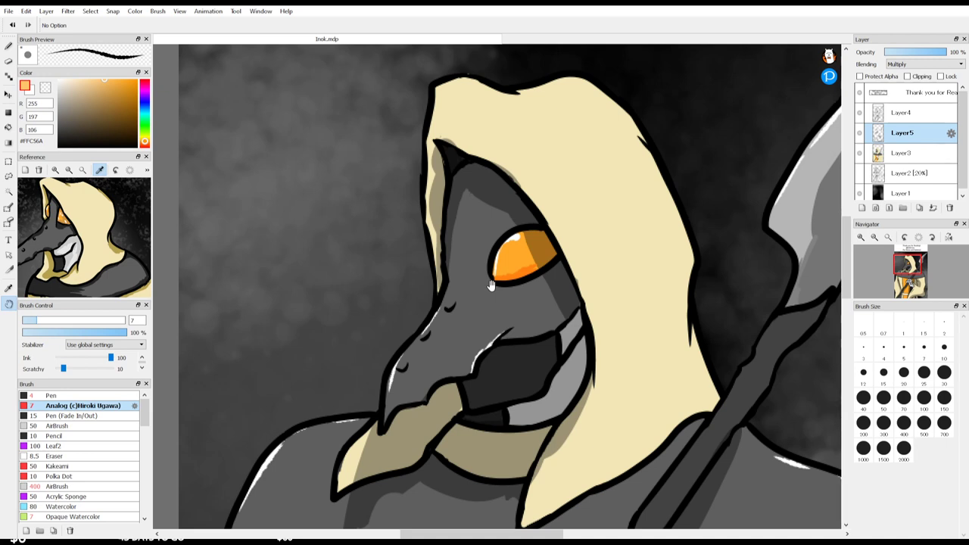
scroll(490, 285, "down", 3)
scroll(575, 283, "down", 2)
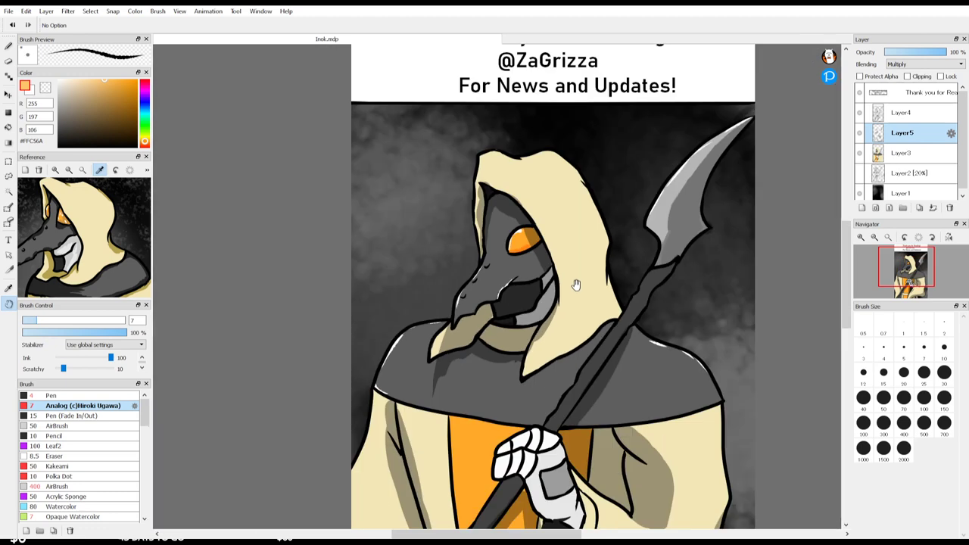
left_click_drag(604, 330, 616, 259)
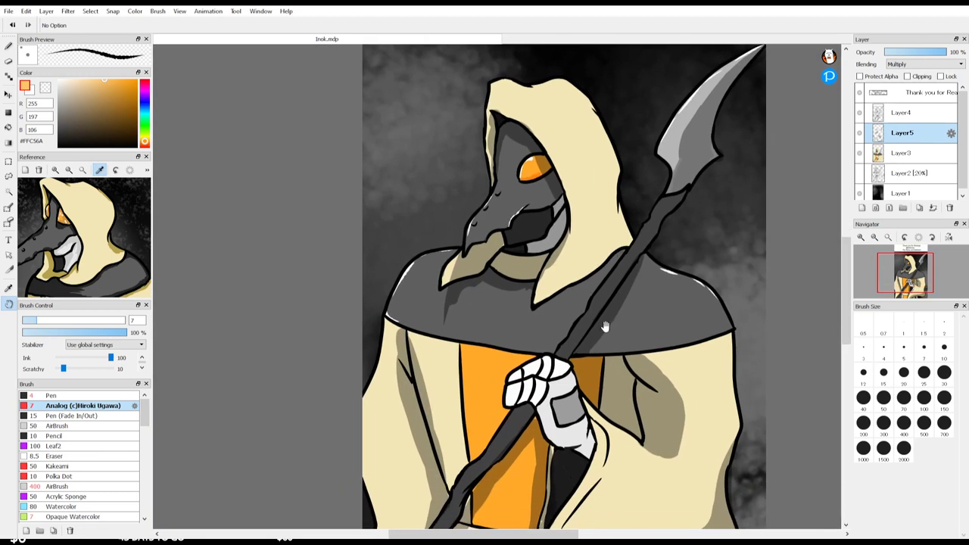
key("Tab")
left_click_drag(605, 326, 649, 303)
key("Tab")
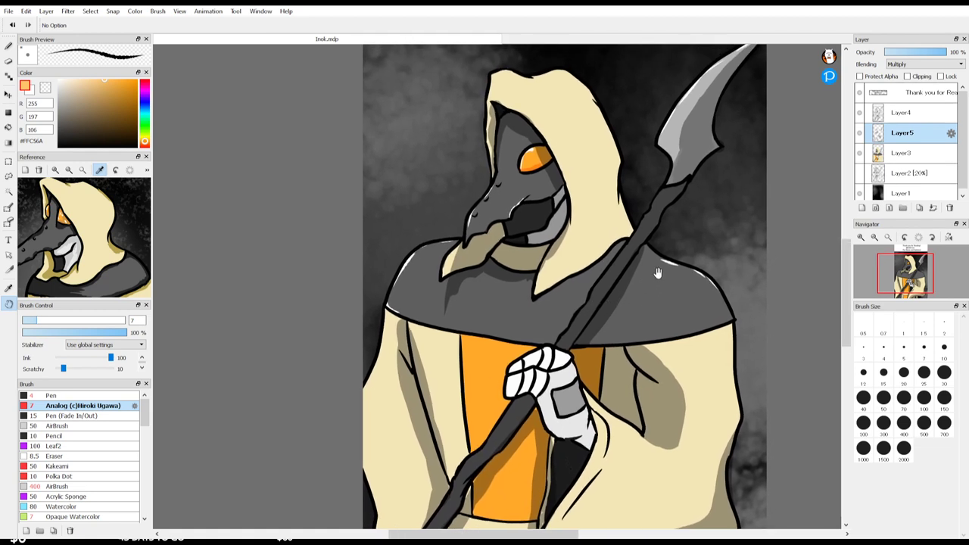
left_click_drag(658, 301, 700, 276)
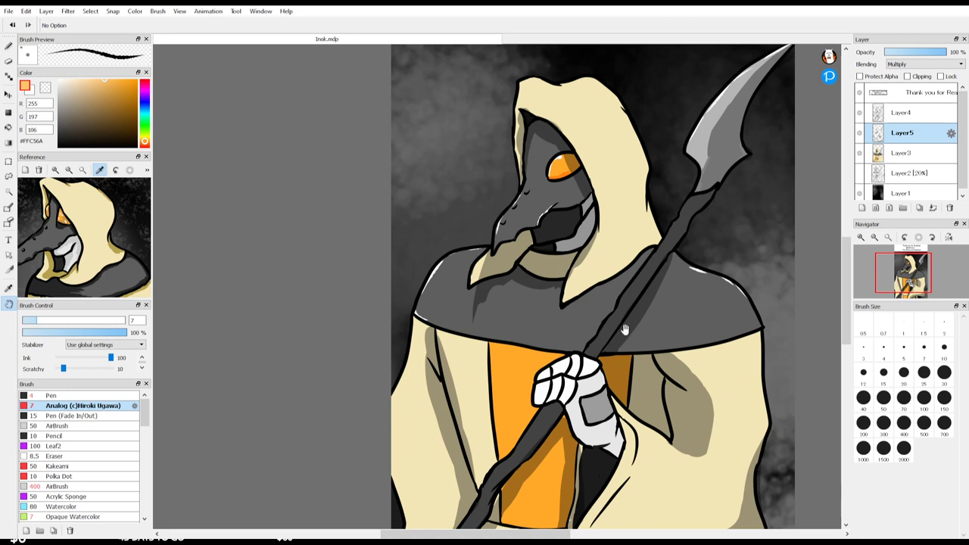
Step: Sample the cape's grey #5E5E5E and fill the patch on the back of the glove with it on Layer3
scroll(642, 404, "up", 1)
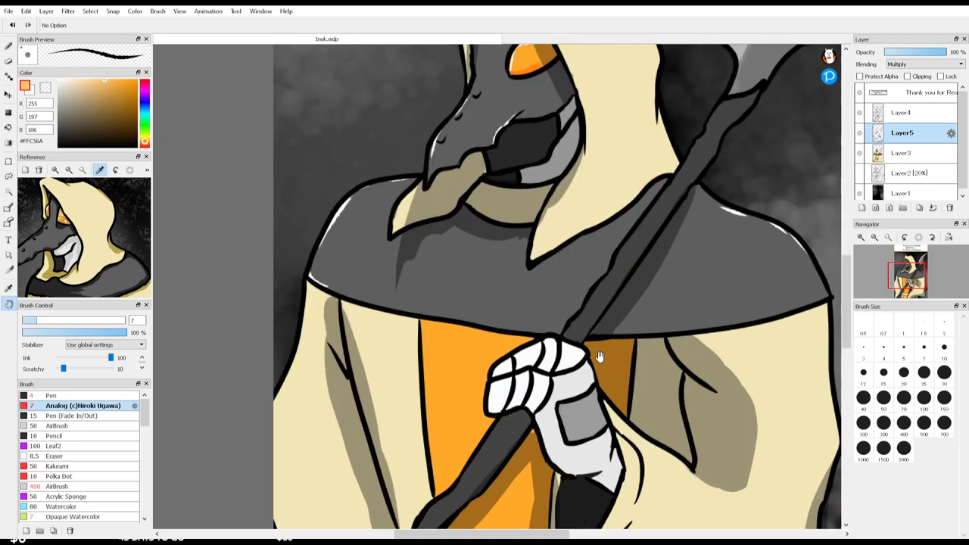
scroll(598, 356, "up", 1)
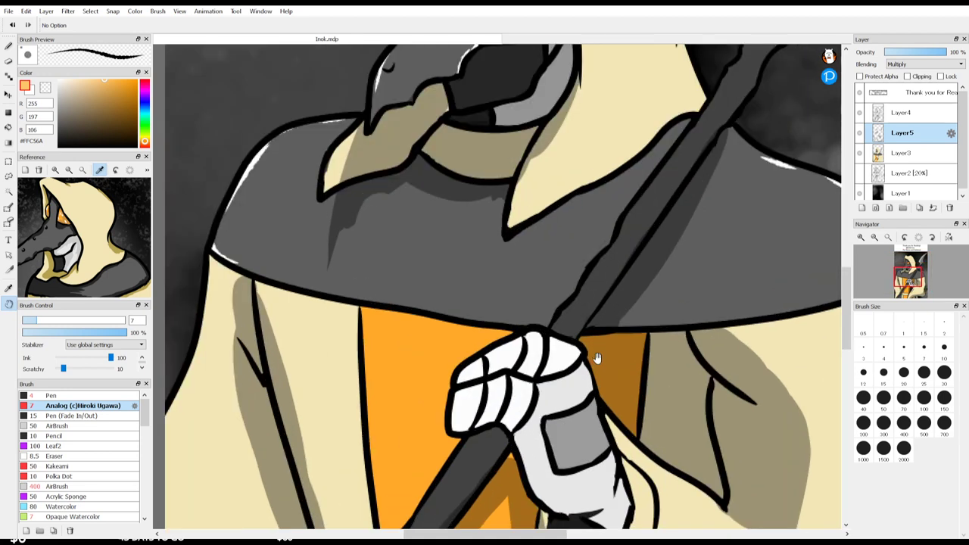
key("i")
left_click(744, 245)
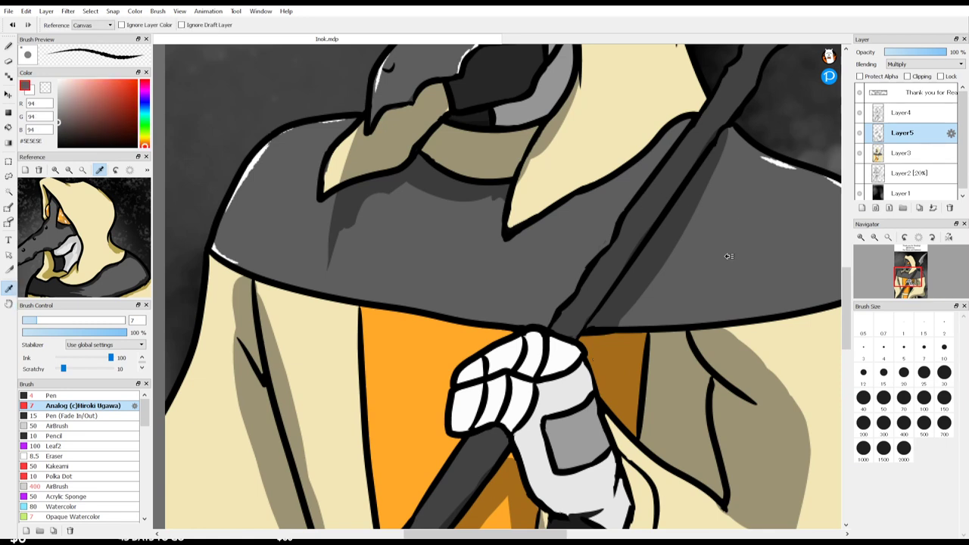
key("Down")
key("g")
left_click(573, 433)
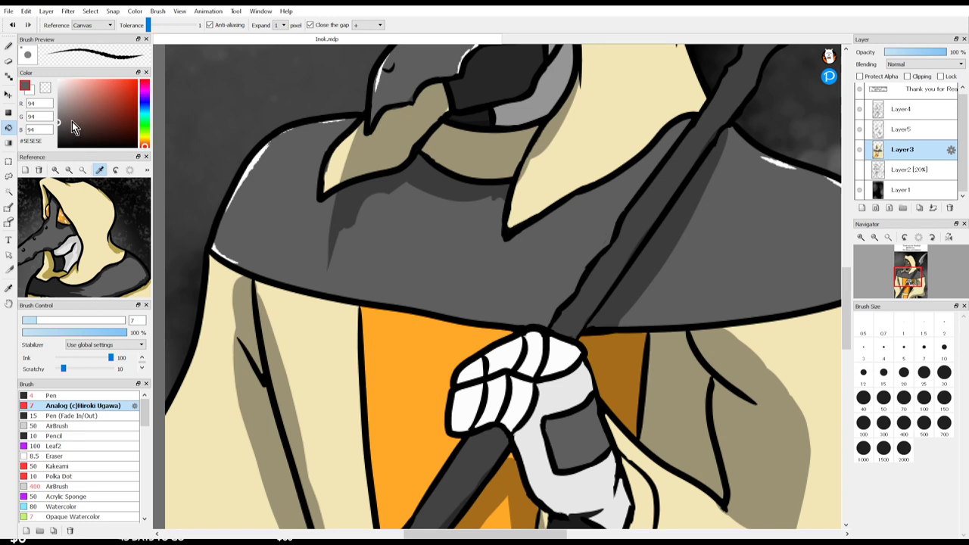
Step: Set the colour to white #FFFFFF and add thin highlights along the edges of the glove's grey patch
left_click_drag(74, 126, 25, 67)
key("b")
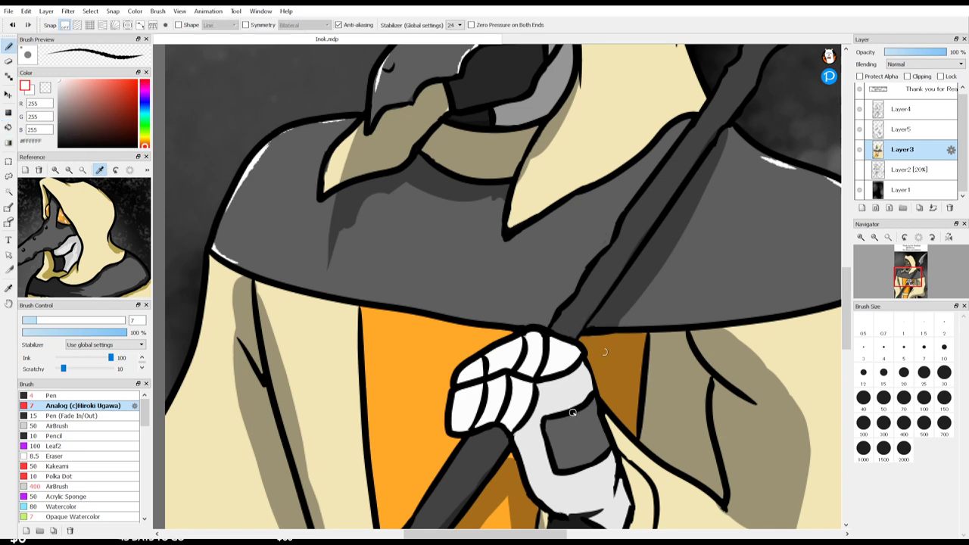
mouse_move(590, 404)
left_mouse_down()
mouse_move(606, 445)
mouse_move(594, 453)
left_mouse_up()
mouse_move(551, 421)
left_mouse_down()
mouse_move(555, 441)
mouse_move(564, 429)
left_mouse_up()
Step: Add short white highlights around the outer rim of the creature's eye
key("space")
left_click_drag(724, 242, 639, 465)
key("b")
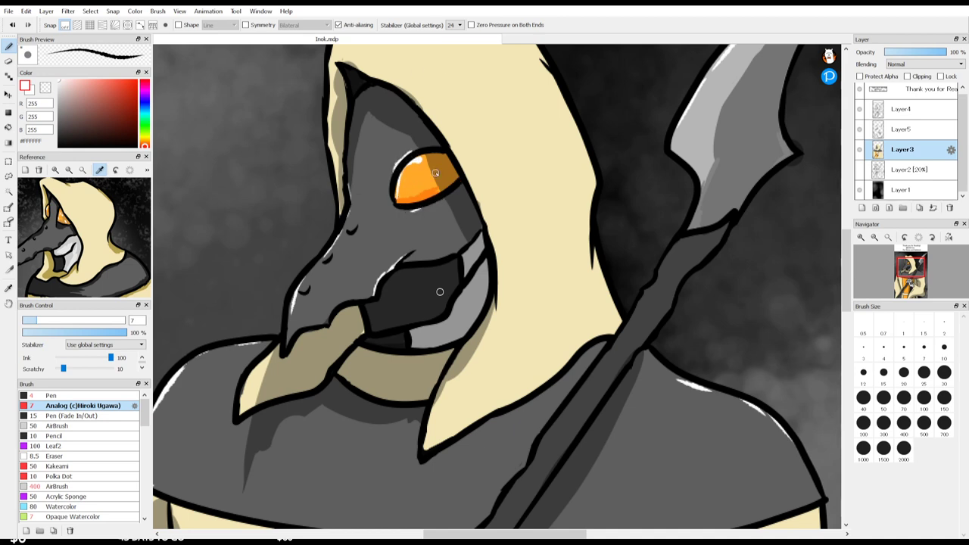
Step: Lighten the staff's sampled #424242 to #939393 and paint short grey bands across the shaft from below the blade over the cape
key("space")
left_click_drag(479, 284, 450, 235)
left_click_drag(521, 361, 564, 354)
key("i")
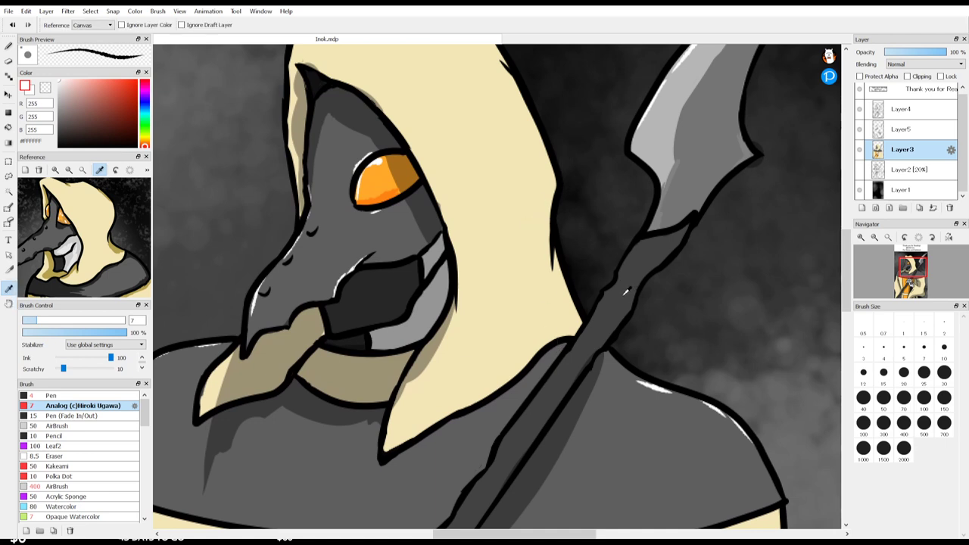
left_click(627, 289)
key("b")
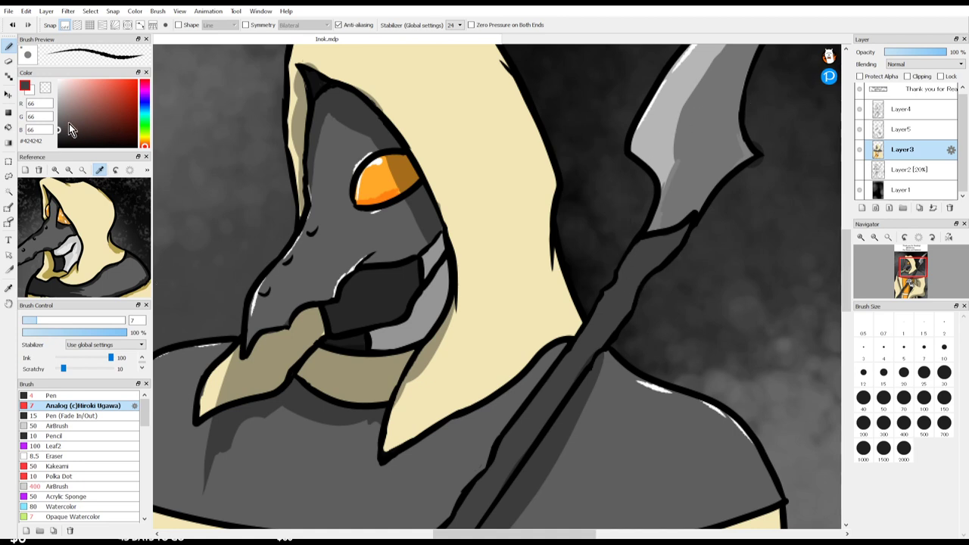
left_click_drag(69, 128, 58, 108)
mouse_move(619, 274)
left_mouse_down()
mouse_move(632, 287)
mouse_move(610, 326)
left_mouse_up()
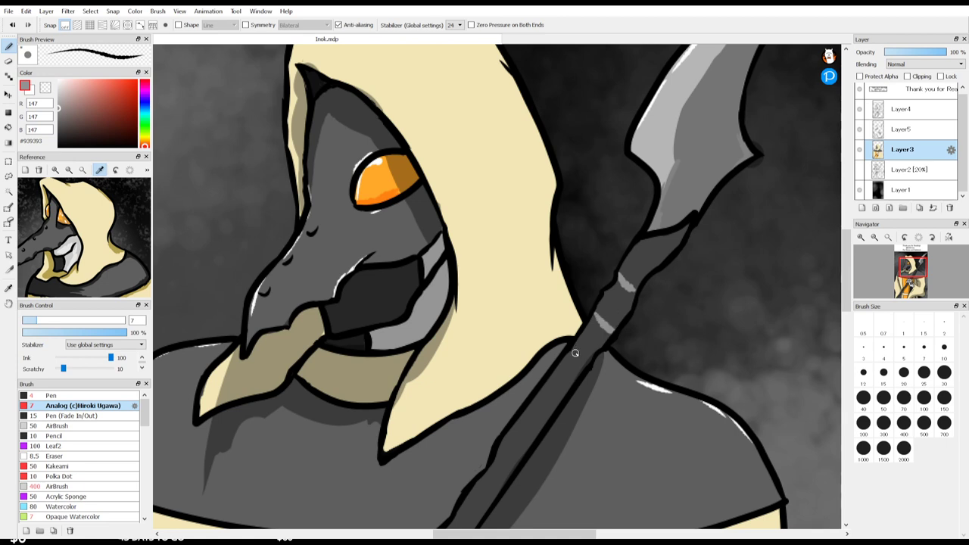
left_click_drag(564, 357, 580, 371)
left_click_drag(529, 403, 545, 422)
left_click_drag(495, 449, 513, 468)
left_click_drag(465, 501, 483, 518)
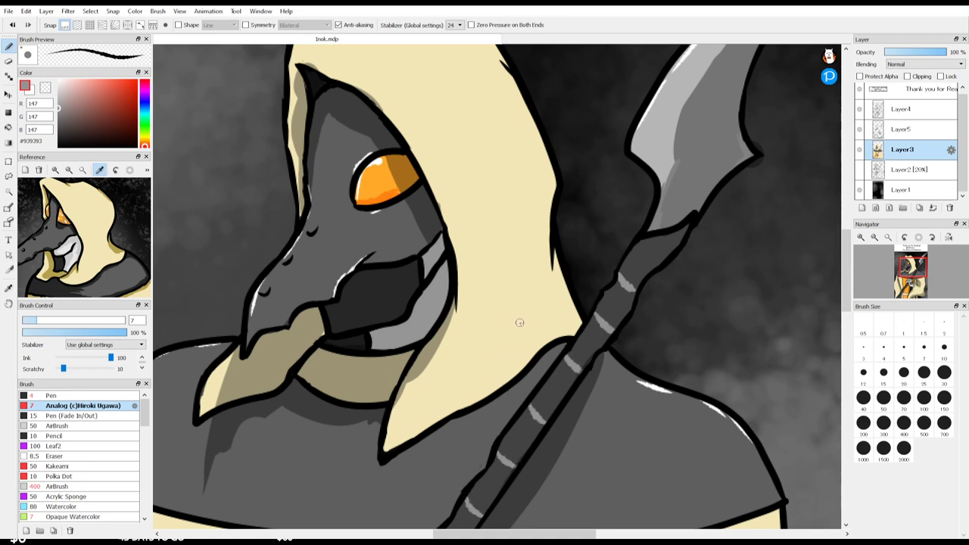
Step: Continue the #939393 bands across the staff just above the hand and down the shaft to the canvas's lower edge
key("space")
left_click_drag(512, 353, 523, 187)
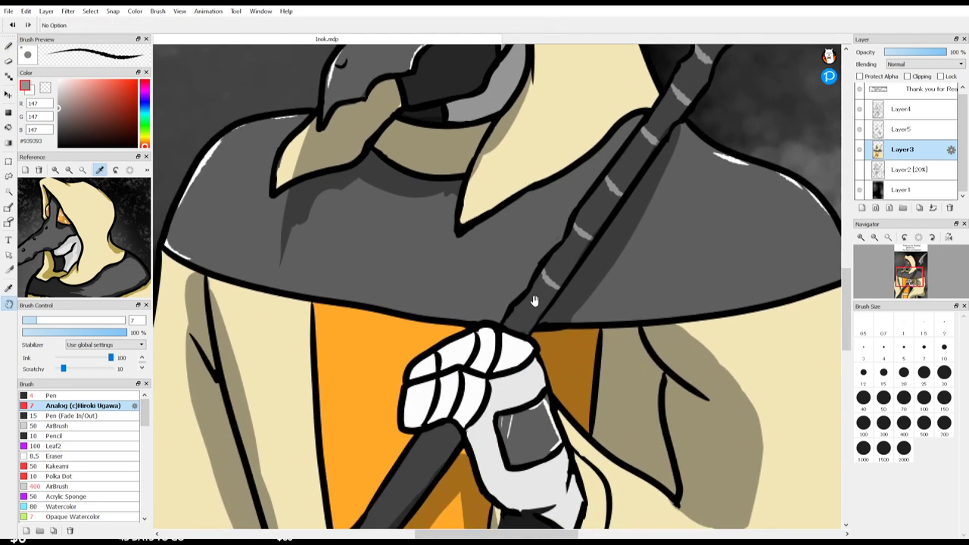
left_click_drag(505, 316, 524, 330)
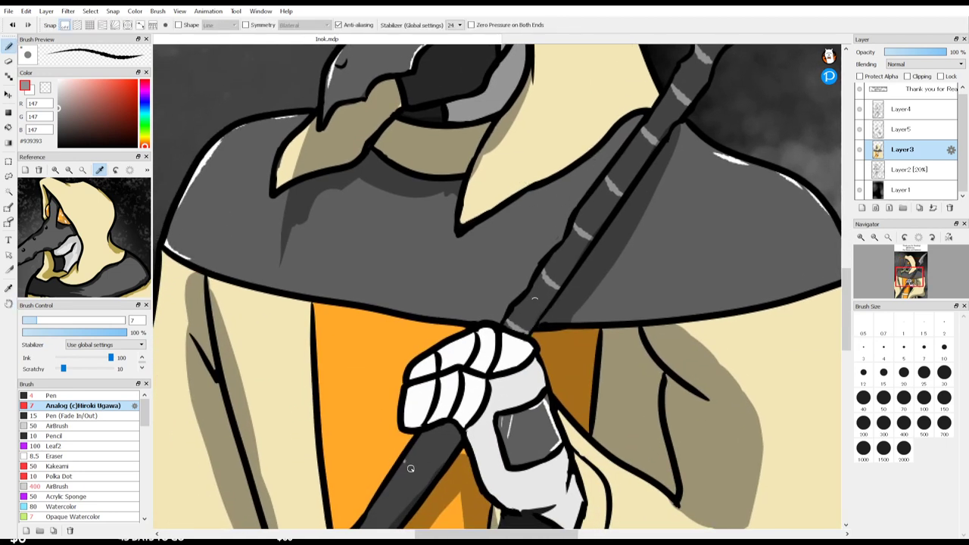
left_click_drag(407, 462, 432, 482)
left_click_drag(369, 513, 395, 529)
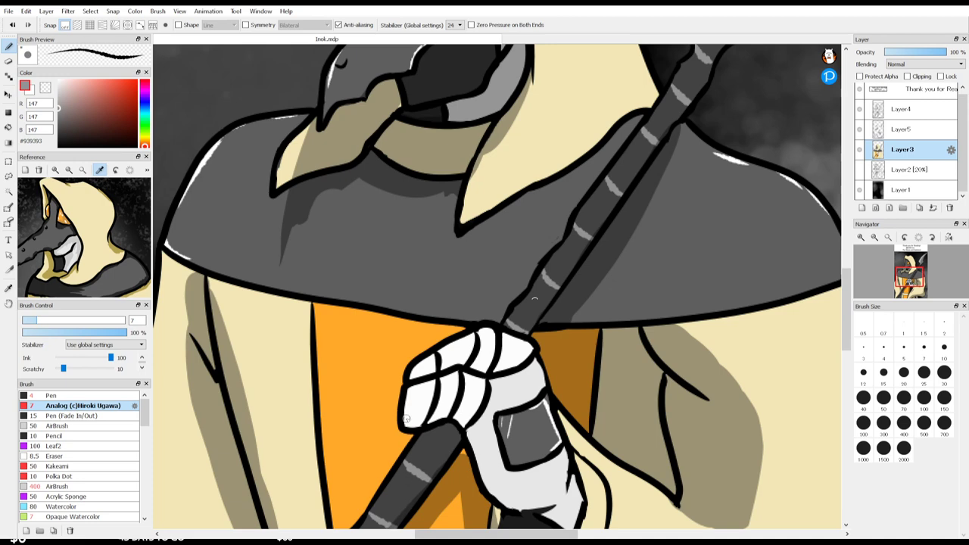
key("space")
left_click_drag(405, 419, 464, 181)
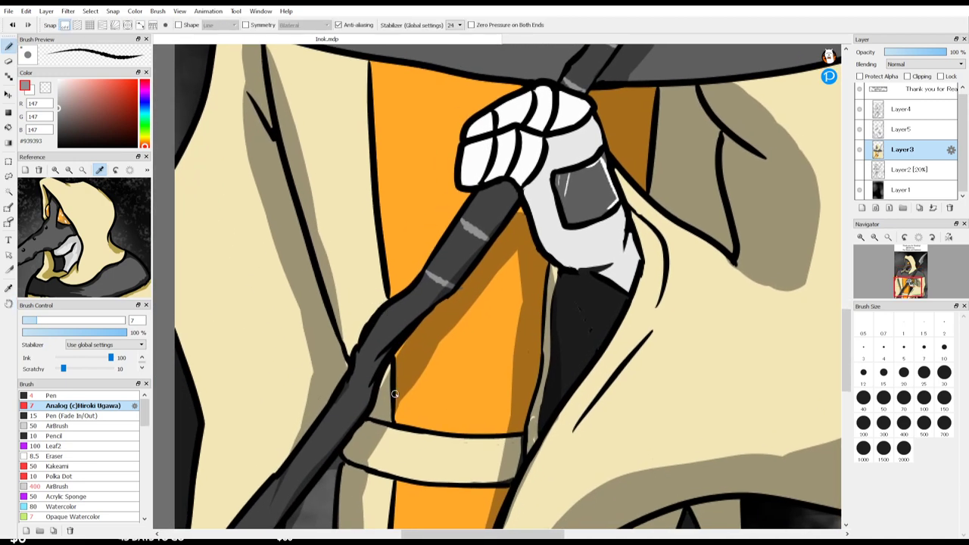
left_click_drag(378, 329, 387, 348)
left_click_drag(339, 400, 362, 412)
left_click_drag(313, 439, 325, 455)
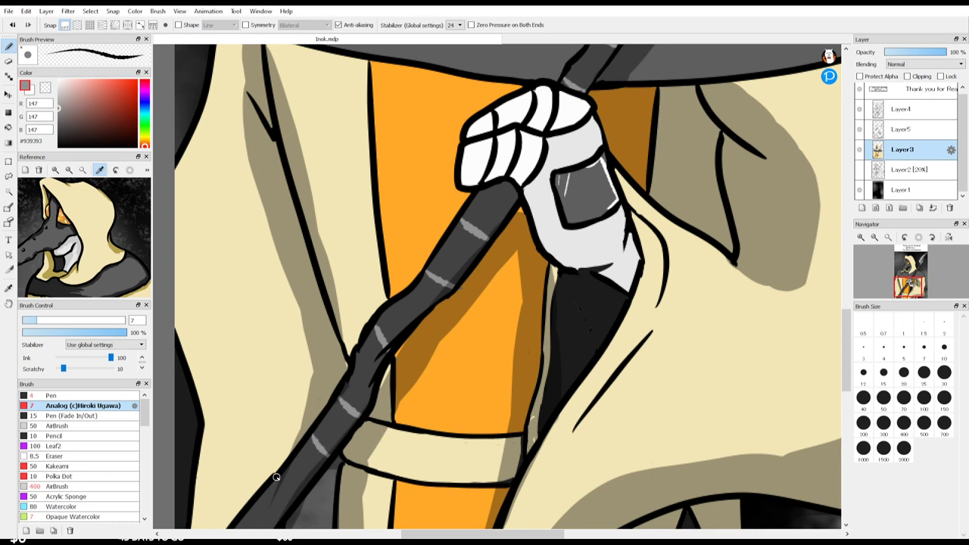
mouse_move(277, 474)
left_mouse_down()
mouse_move(301, 502)
mouse_move(270, 488)
mouse_move(243, 503)
mouse_move(266, 521)
left_mouse_up()
Step: Sample the hood's cream #F2E6B5 and shade the hood's outer edge beside the staff with it on the Multiply layer Layer5
key("space")
mouse_move(330, 440)
left_mouse_down()
mouse_move(340, 336)
mouse_move(360, 274)
left_mouse_up()
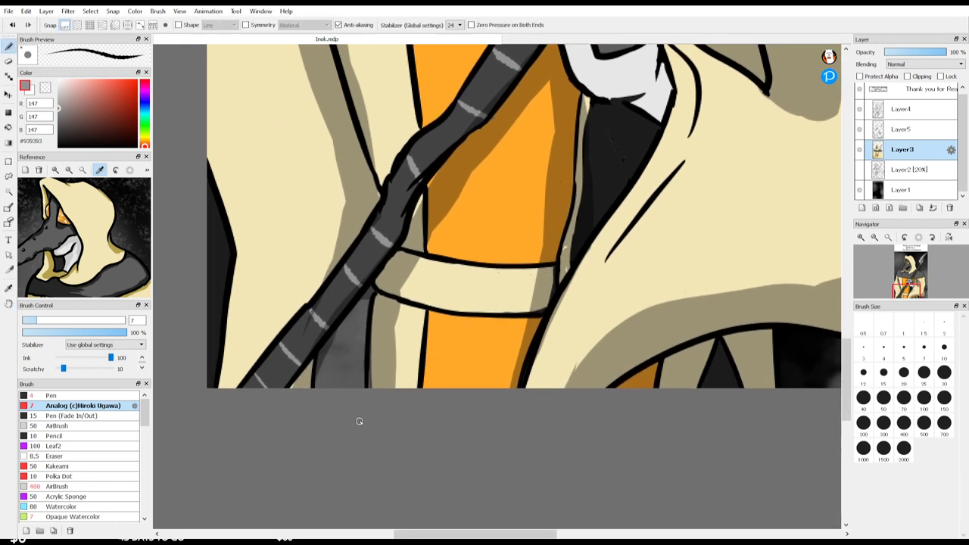
scroll(412, 278, "down", 3)
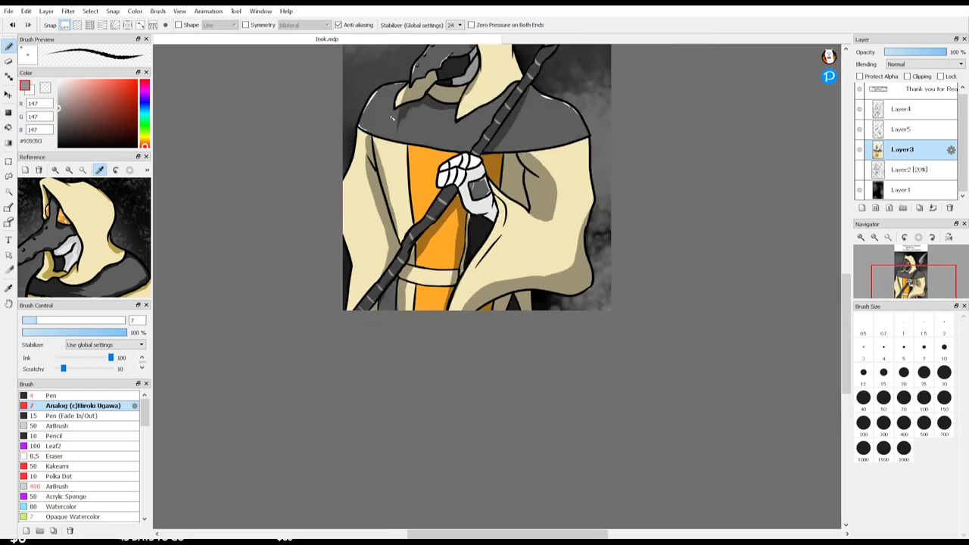
key("space")
left_click_drag(545, 194, 547, 387)
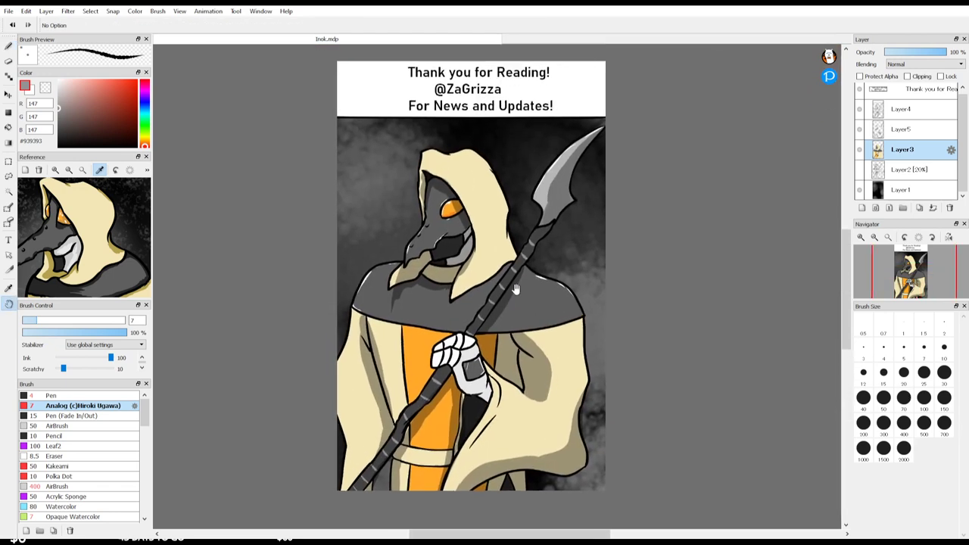
scroll(493, 273, "up", 2)
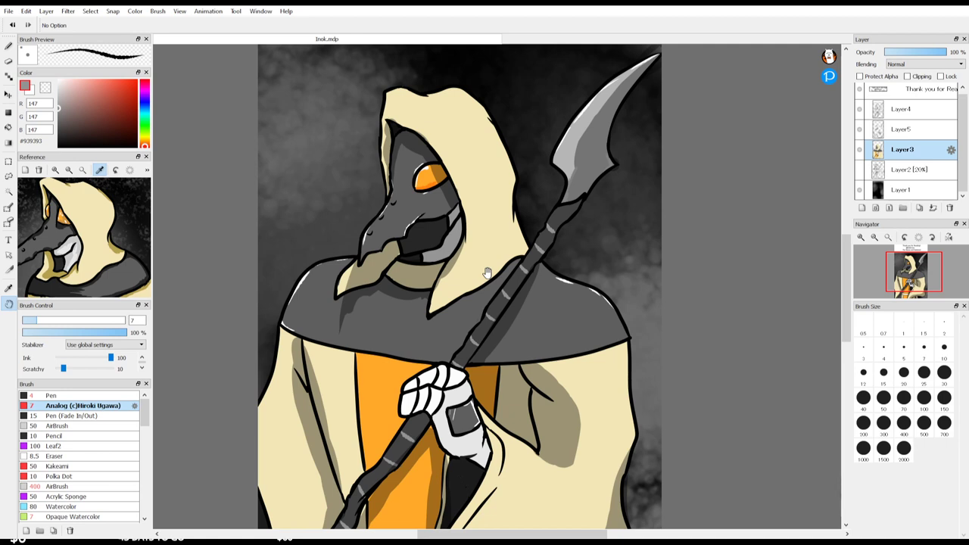
key("i")
left_click(493, 269)
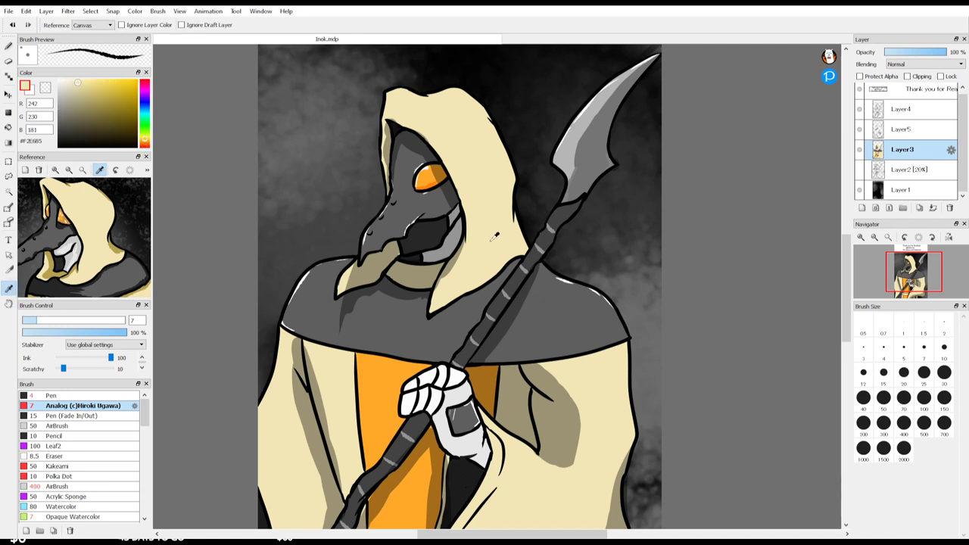
left_click(870, 132)
key("b")
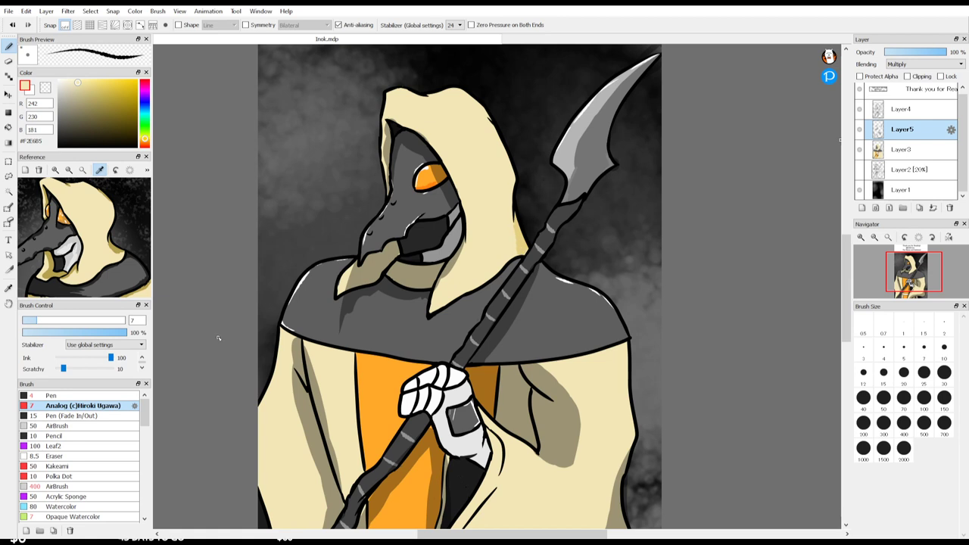
Step: Switch to the Pen brush at size 15 and shade the hood's lower edge, undoing the stroke on its narrow front strip
left_click(76, 395)
left_click(884, 374)
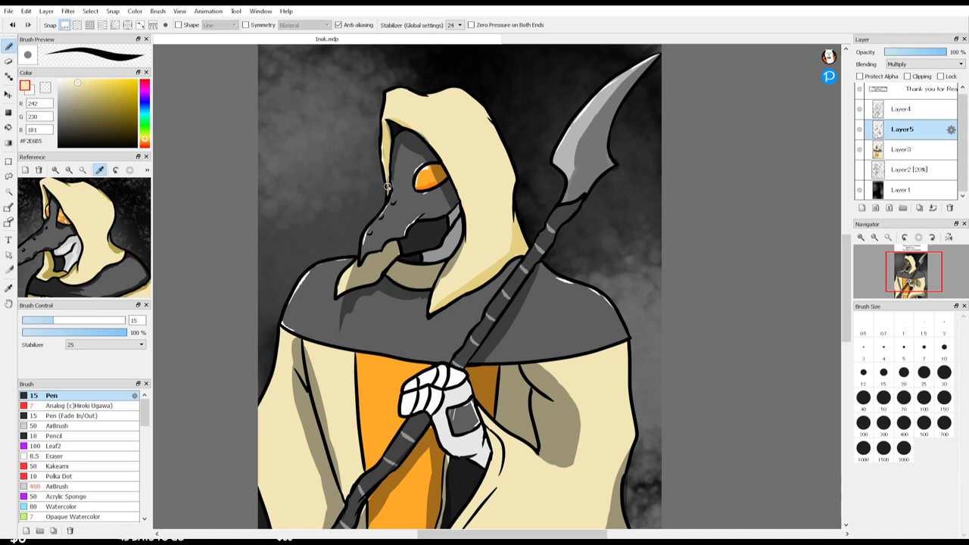
key("ctrl+z")
Step: Shade the outer edges of both sleeves with the cream on Layer5, then undo the last stroke
key("space")
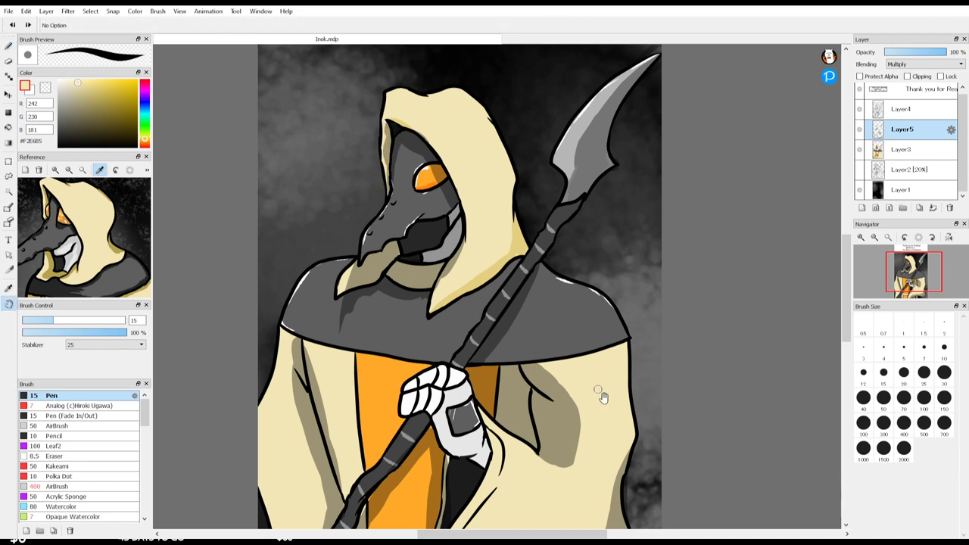
mouse_move(601, 392)
left_mouse_down()
mouse_move(610, 241)
mouse_move(565, 218)
mouse_move(631, 196)
mouse_move(611, 209)
mouse_move(634, 207)
mouse_move(630, 198)
mouse_move(638, 295)
left_mouse_up()
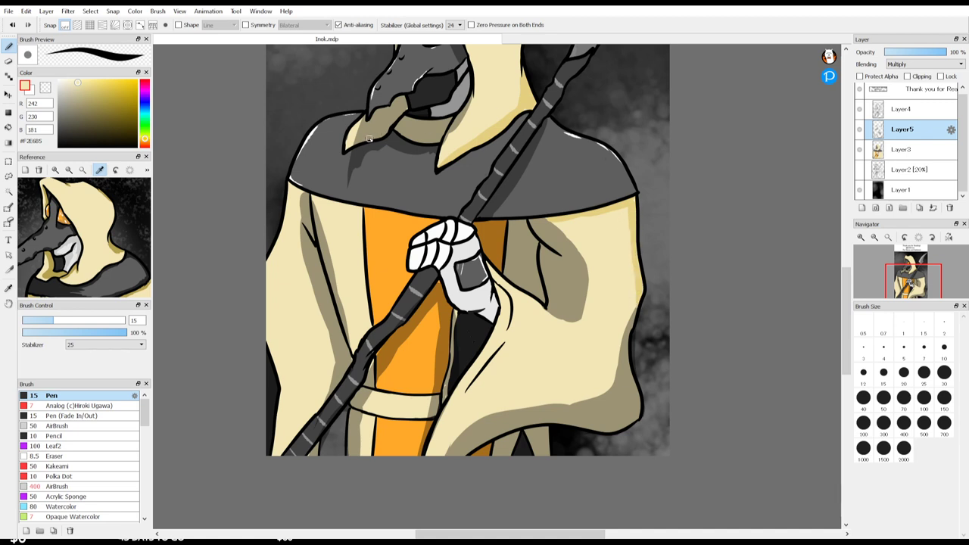
mouse_move(300, 195)
left_mouse_down()
mouse_move(287, 218)
mouse_move(288, 195)
mouse_move(273, 270)
left_mouse_up()
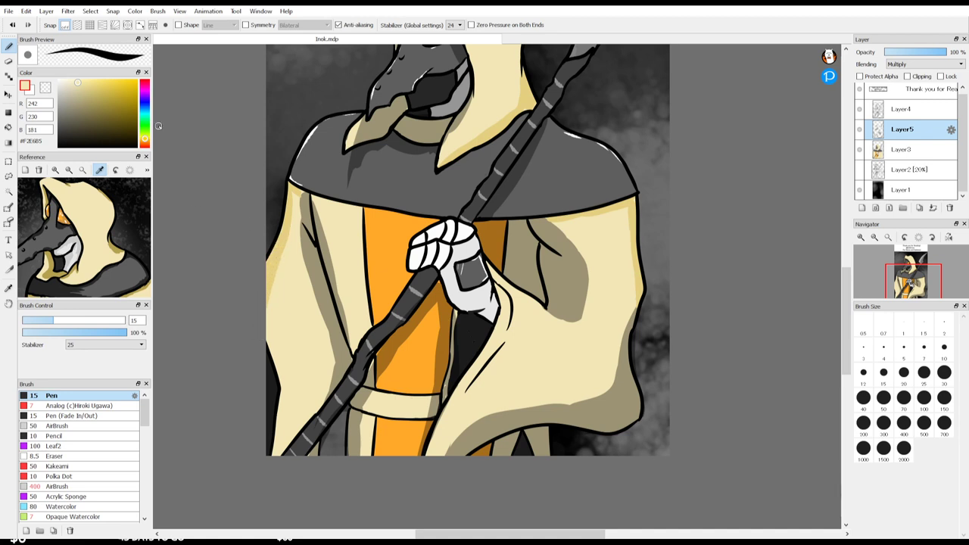
key("ctrl+z")
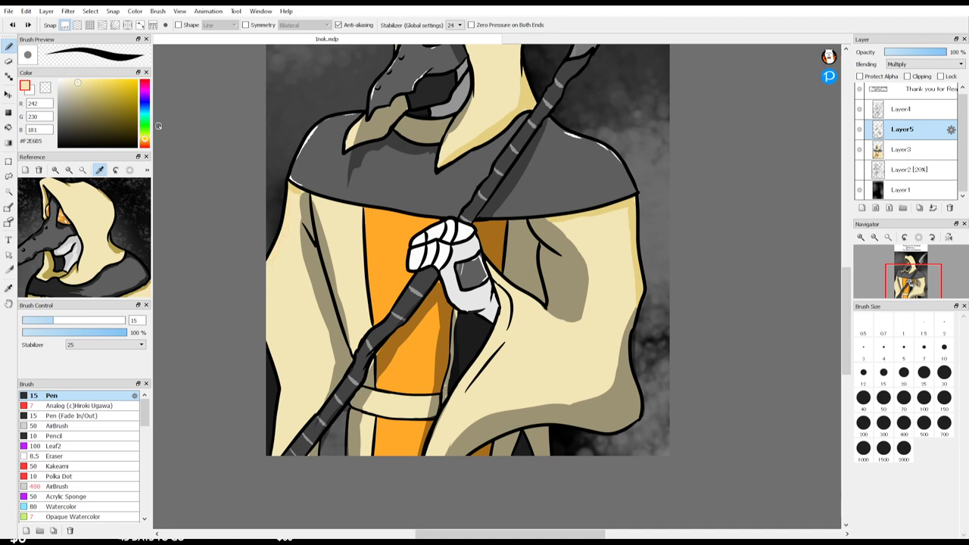
Step: Fill the lit areas of the robe, both sleeves and the hood with cream #F2E6B5 on the Multiply layer Layer5
key("g")
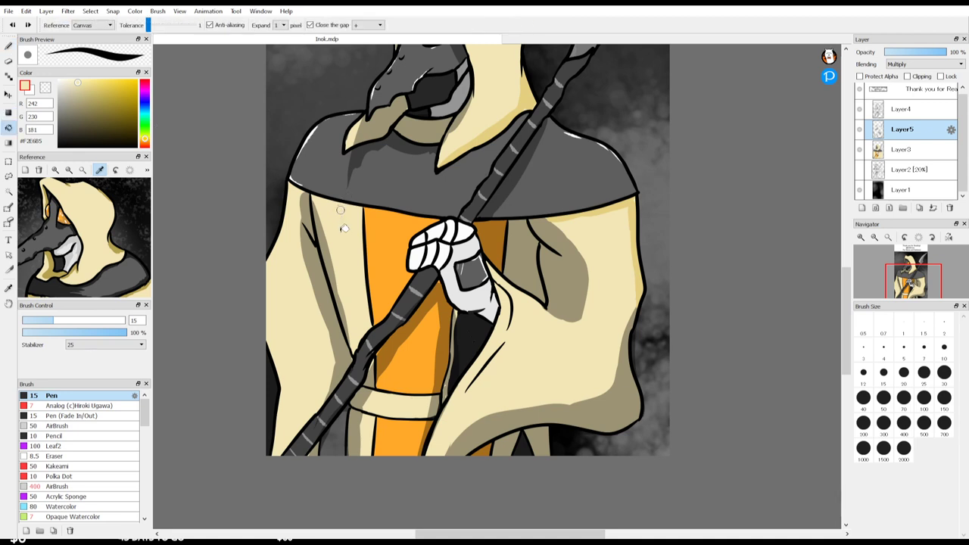
left_click(340, 225)
left_click(305, 301)
left_click(536, 348)
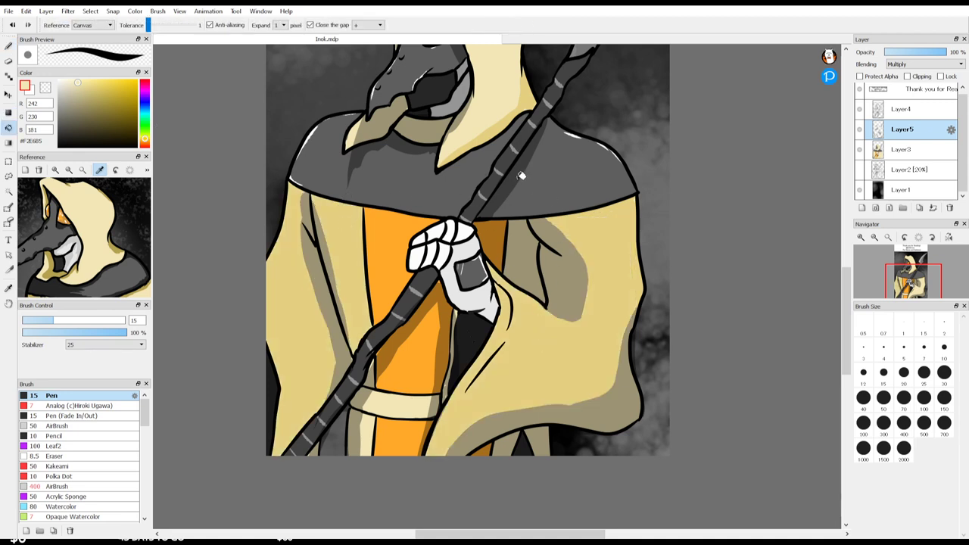
left_click(519, 92)
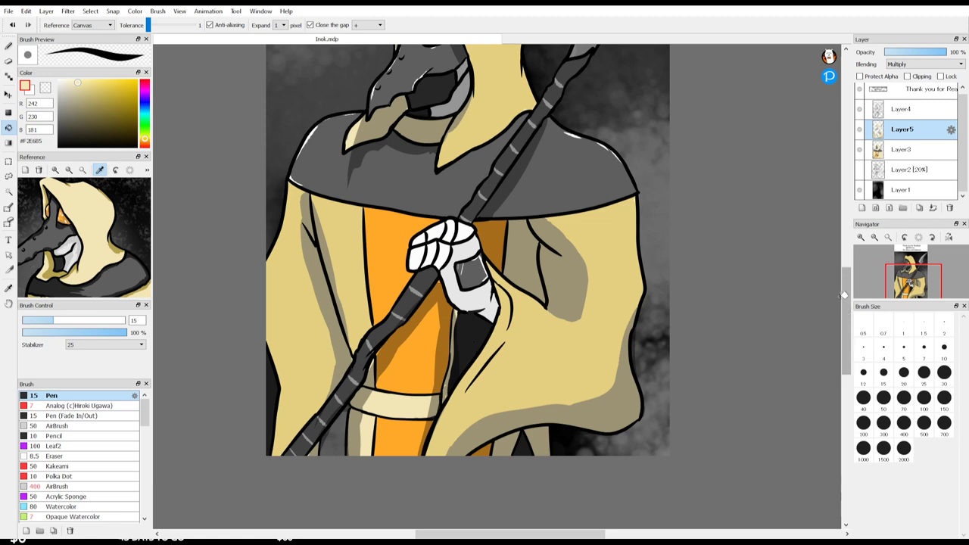
Step: Erase the cream shading at size 25 from the hood's crown, outer side and front drape on Layer5, leaving shaded strips along the edges
left_click_drag(844, 292, 844, 255)
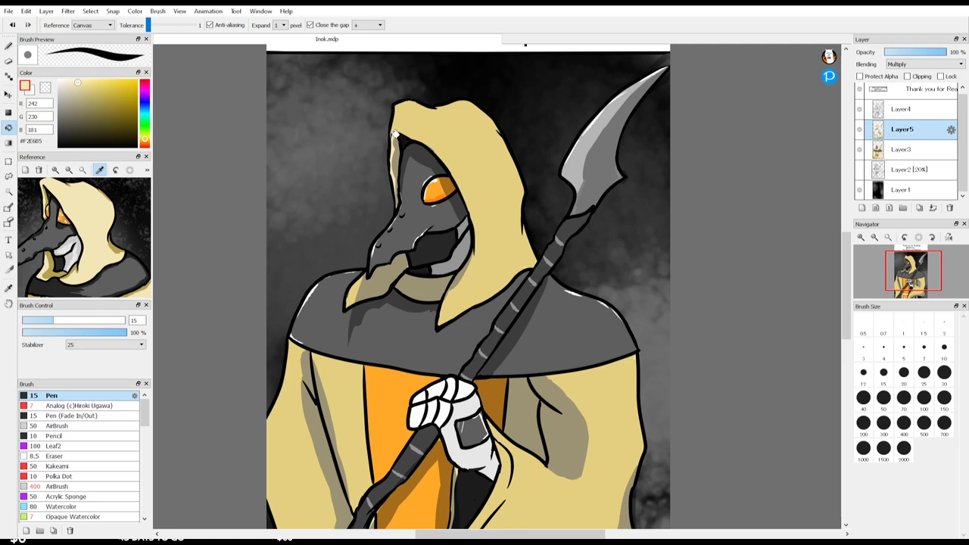
key("e")
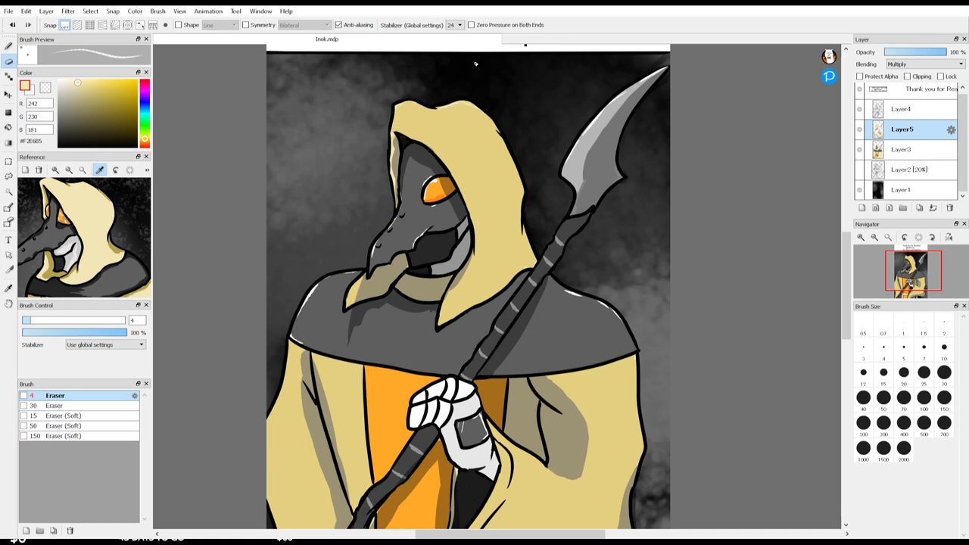
left_click(923, 372)
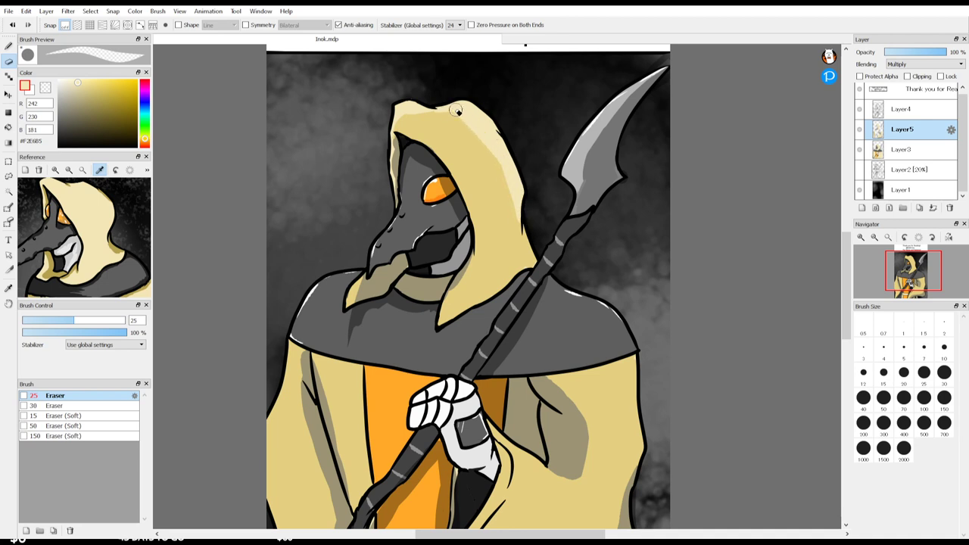
mouse_move(457, 111)
left_mouse_down()
mouse_move(513, 185)
mouse_move(486, 132)
mouse_move(447, 119)
mouse_move(483, 148)
mouse_move(438, 115)
mouse_move(451, 116)
mouse_move(408, 110)
mouse_move(442, 125)
mouse_move(392, 112)
mouse_move(476, 154)
mouse_move(502, 202)
mouse_move(431, 134)
mouse_move(495, 189)
mouse_move(461, 164)
mouse_move(487, 221)
mouse_move(480, 198)
mouse_move(520, 209)
mouse_move(502, 228)
mouse_move(524, 231)
mouse_move(480, 193)
mouse_move(512, 236)
mouse_move(503, 230)
mouse_move(514, 226)
mouse_move(513, 243)
mouse_move(482, 213)
mouse_move(458, 107)
left_mouse_up()
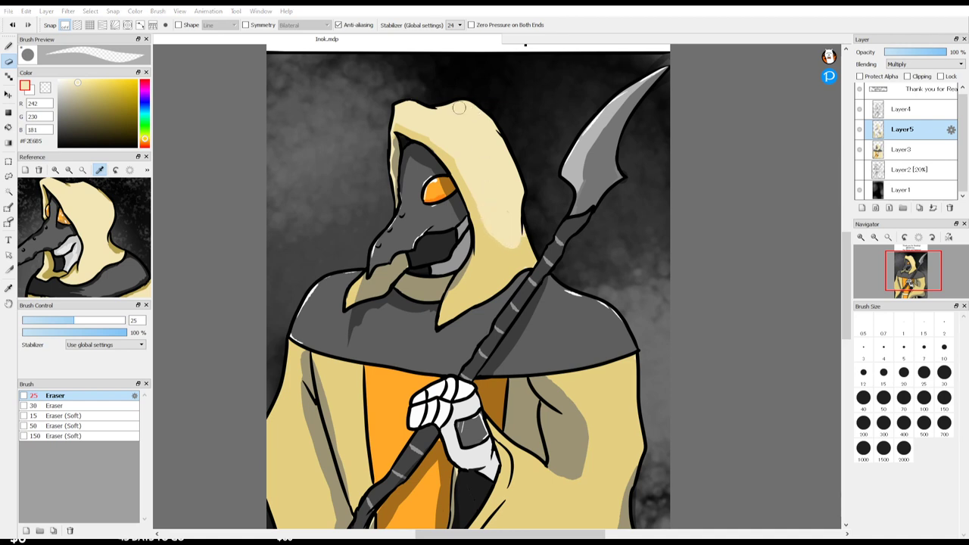
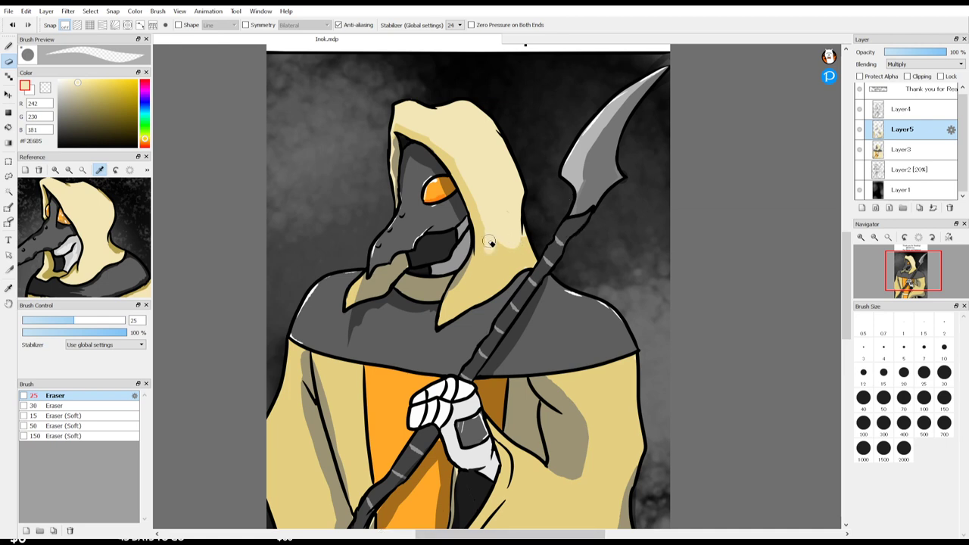
left_click_drag(494, 246, 480, 278)
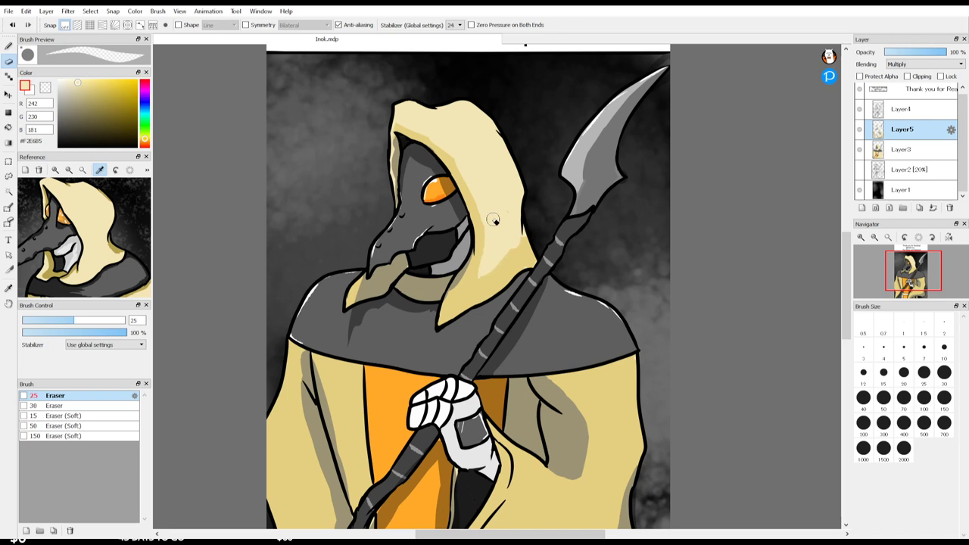
left_click_drag(495, 221, 454, 304)
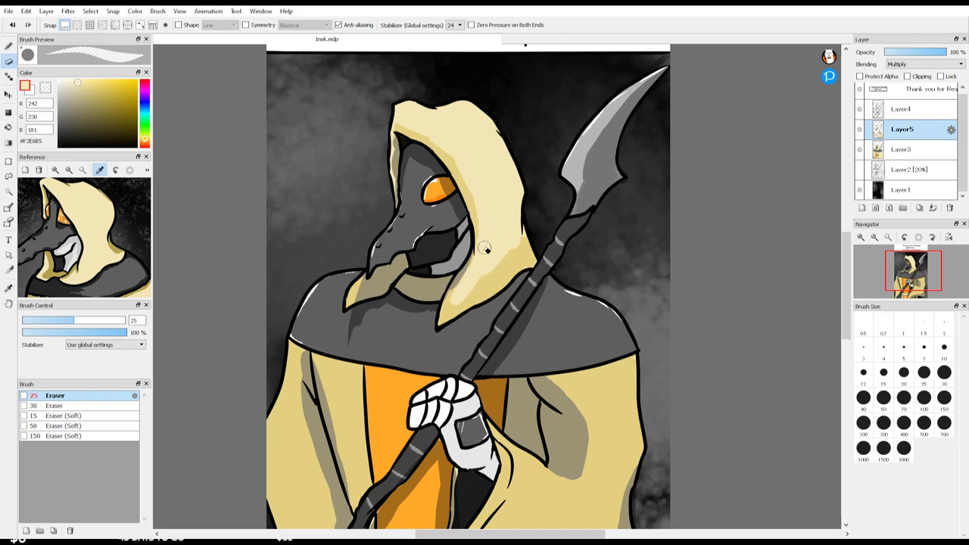
mouse_move(462, 279)
left_mouse_down()
mouse_move(443, 314)
mouse_move(474, 262)
mouse_move(438, 325)
left_mouse_up()
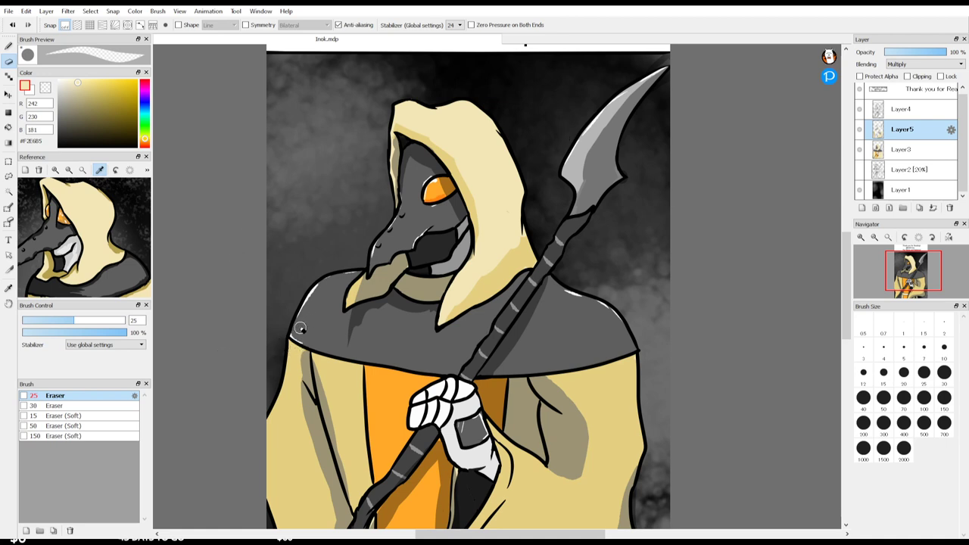
Step: Erase the cream and remaining grey fold shadows from the narrow sleeve and the robe panel beside the orange tunic on Layer5
mouse_move(286, 355)
left_mouse_down()
mouse_move(273, 432)
mouse_move(253, 461)
left_mouse_up()
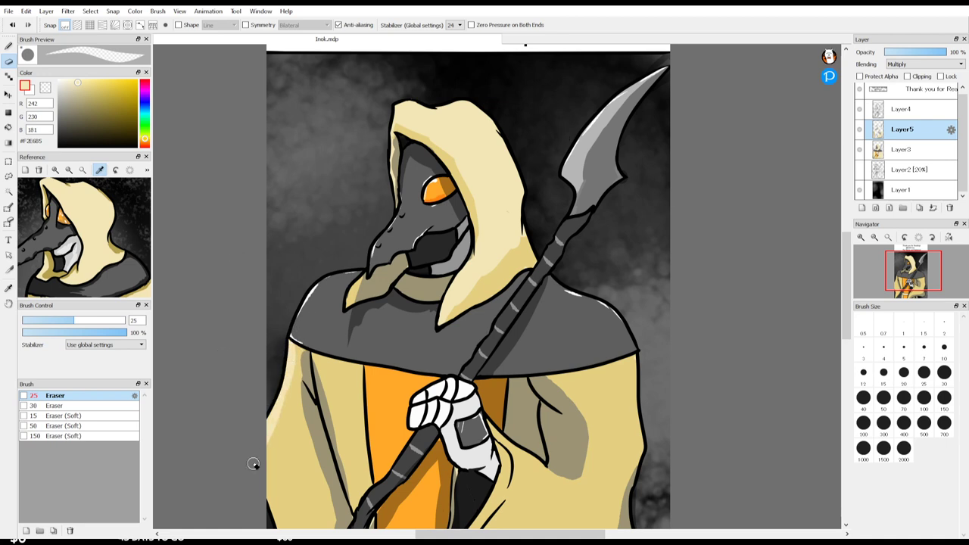
mouse_move(272, 424)
left_mouse_down()
mouse_move(301, 352)
mouse_move(267, 476)
mouse_move(274, 463)
mouse_move(277, 507)
mouse_move(292, 389)
mouse_move(283, 511)
mouse_move(270, 487)
mouse_move(284, 477)
mouse_move(290, 408)
mouse_move(300, 448)
mouse_move(293, 485)
mouse_move(297, 404)
mouse_move(305, 465)
mouse_move(293, 506)
mouse_move(304, 358)
mouse_move(305, 411)
mouse_move(304, 361)
mouse_move(320, 397)
mouse_move(307, 353)
mouse_move(357, 370)
mouse_move(326, 366)
mouse_move(318, 401)
mouse_move(313, 366)
mouse_move(328, 432)
mouse_move(298, 376)
mouse_move(321, 409)
mouse_move(338, 368)
mouse_move(328, 412)
mouse_move(348, 373)
mouse_move(331, 424)
mouse_move(346, 479)
left_mouse_up()
left_click_drag(339, 411, 363, 376)
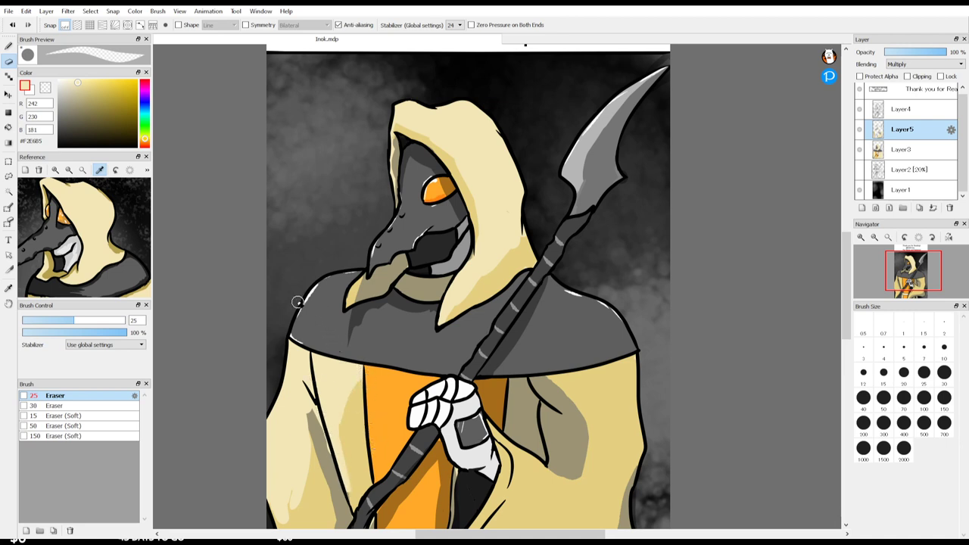
mouse_move(332, 450)
left_mouse_down()
mouse_move(331, 459)
mouse_move(311, 425)
mouse_move(342, 525)
mouse_move(331, 489)
left_mouse_up()
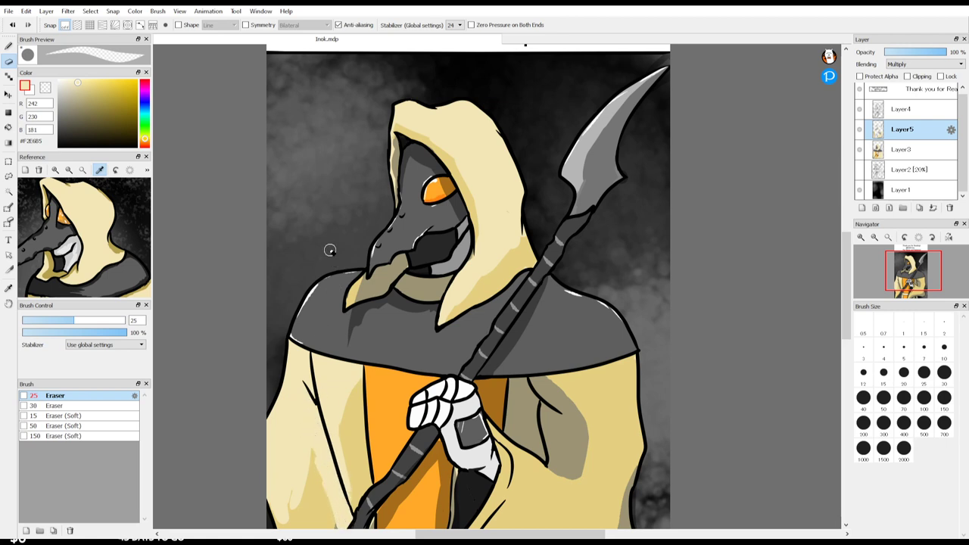
Step: Reshape the cream shadow on the robe panel beside the orange tunic and the narrow sleeve with the Pen at size 15
key("space")
mouse_move(346, 393)
left_mouse_down()
mouse_move(389, 254)
mouse_move(390, 367)
mouse_move(377, 403)
mouse_move(384, 385)
mouse_move(374, 396)
mouse_move(376, 376)
mouse_move(355, 359)
mouse_move(359, 425)
mouse_move(376, 363)
mouse_move(347, 324)
mouse_move(366, 330)
mouse_move(368, 412)
mouse_move(333, 317)
mouse_move(368, 405)
mouse_move(337, 337)
mouse_move(363, 399)
mouse_move(340, 360)
mouse_move(324, 357)
mouse_move(365, 404)
mouse_move(356, 421)
mouse_move(314, 368)
mouse_move(364, 397)
mouse_move(343, 336)
mouse_move(355, 378)
mouse_move(308, 371)
mouse_move(352, 404)
mouse_move(343, 388)
mouse_move(351, 433)
mouse_move(364, 409)
mouse_move(318, 479)
mouse_move(336, 460)
mouse_move(360, 469)
mouse_move(346, 413)
mouse_move(340, 428)
mouse_move(330, 357)
mouse_move(351, 414)
mouse_move(365, 330)
mouse_move(334, 448)
left_mouse_up()
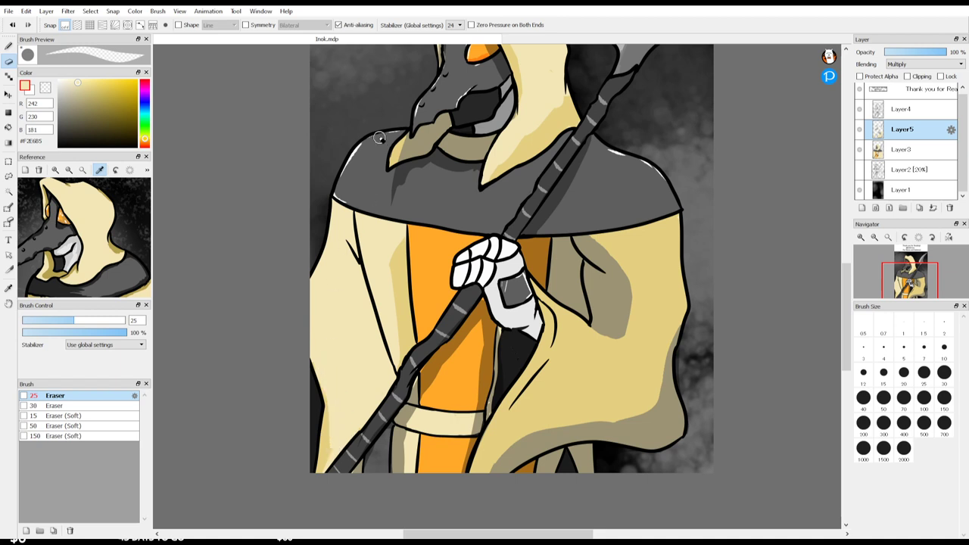
key("i")
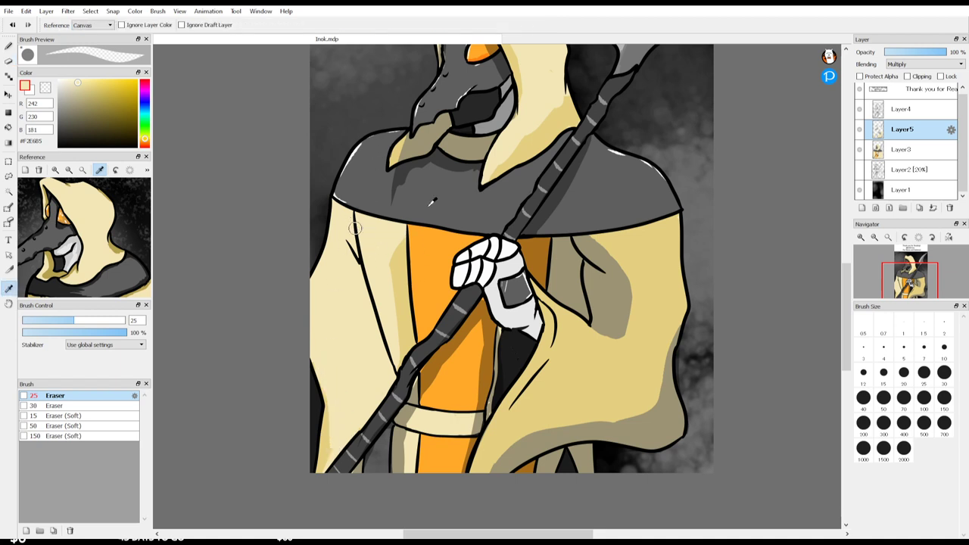
key("b")
mouse_move(358, 247)
left_mouse_down()
mouse_move(395, 370)
mouse_move(396, 355)
mouse_move(376, 407)
mouse_move(311, 480)
mouse_move(396, 356)
mouse_move(374, 397)
mouse_move(396, 343)
mouse_move(395, 308)
mouse_move(395, 360)
mouse_move(396, 254)
left_mouse_up()
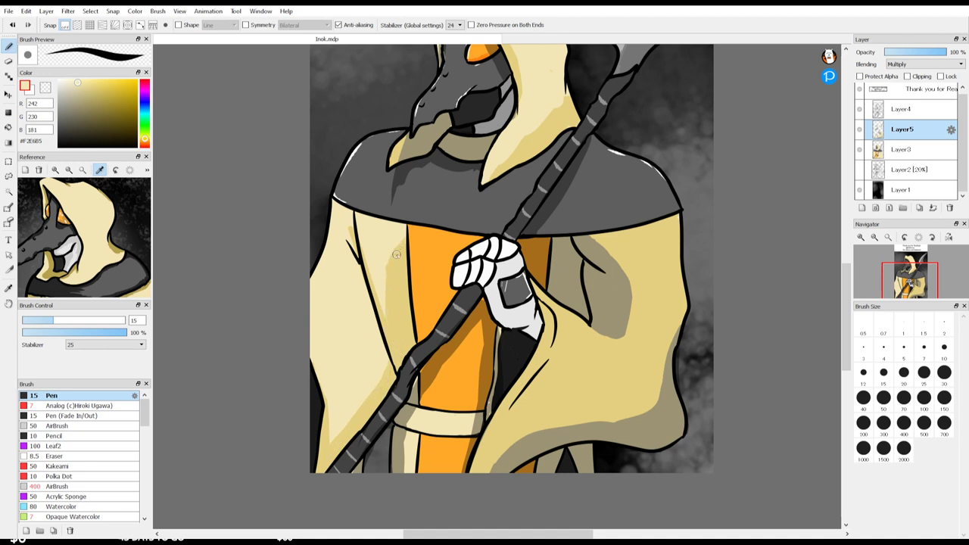
left_click_drag(387, 297, 386, 325)
mouse_move(381, 347)
left_mouse_down()
mouse_move(361, 416)
mouse_move(377, 322)
mouse_move(346, 427)
mouse_move(378, 371)
left_mouse_up()
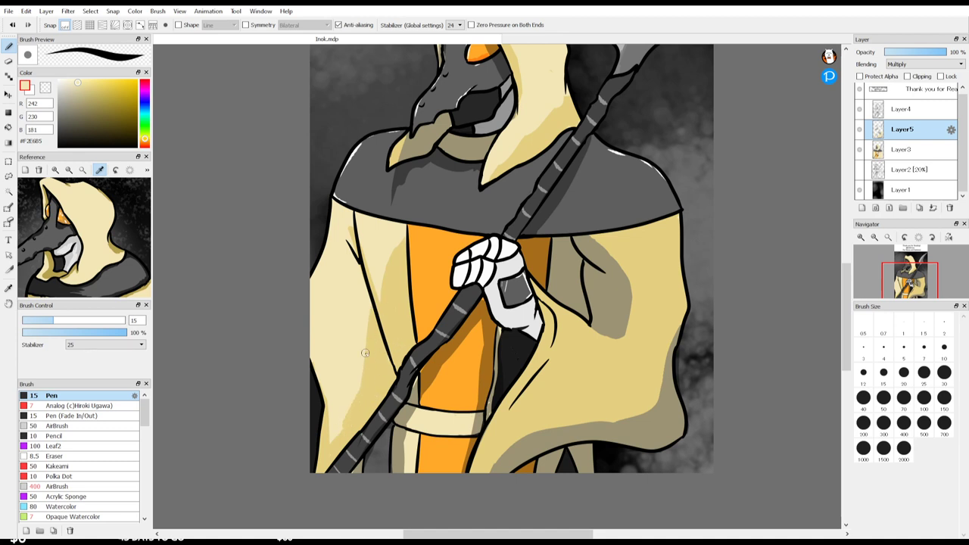
Step: Fill the grey shadows on the wide sleeve's inner lining, fold and lower hem with cream #F2E6B5 on Layer5
key("m")
key("g")
left_click(571, 275)
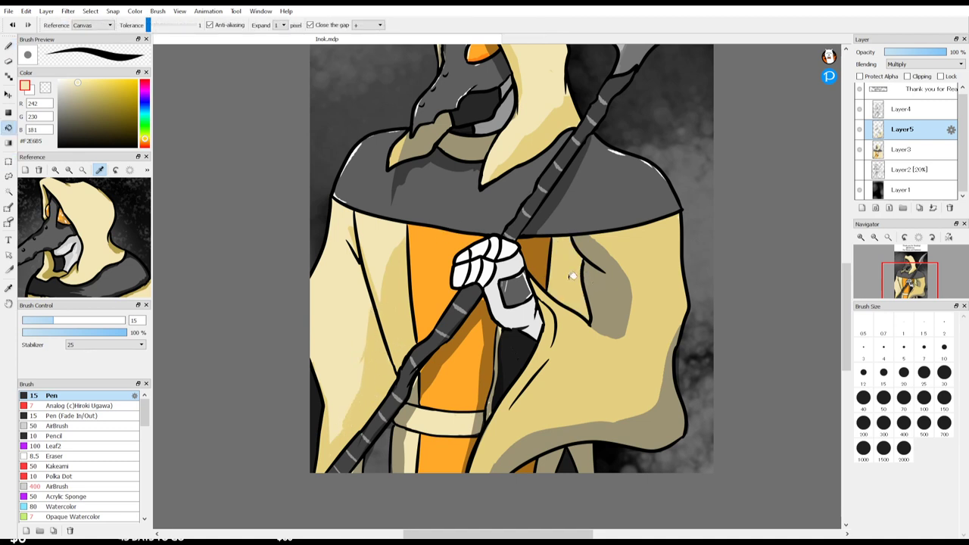
left_click(612, 289)
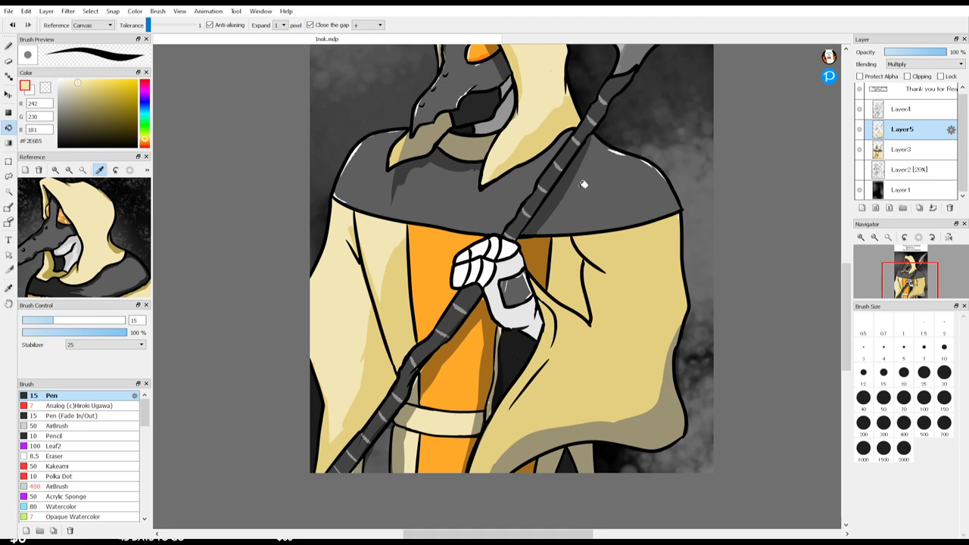
left_click(673, 403)
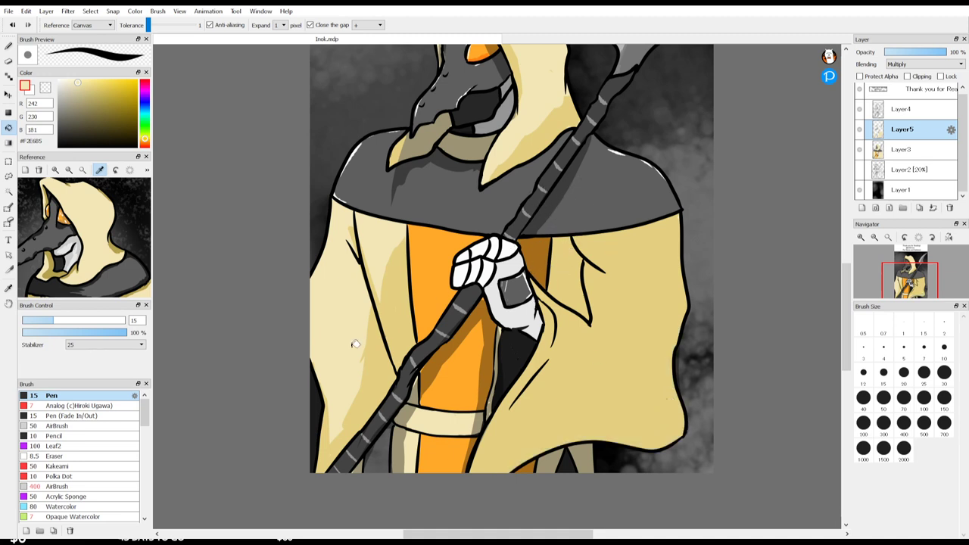
Step: Erase the cream shading along the wide sleeve's outer edge and across its forearm fold with the size 25 Eraser
key("e")
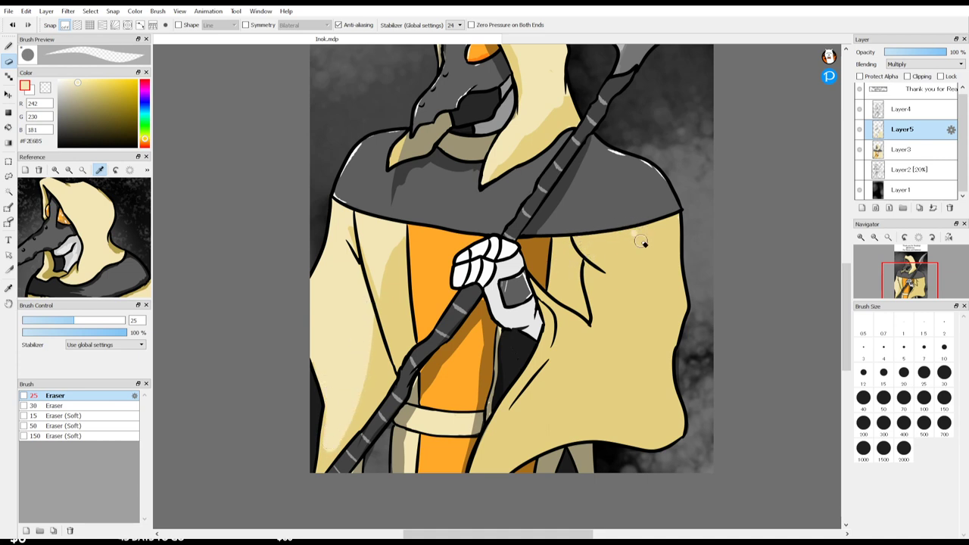
mouse_move(656, 268)
left_mouse_down()
mouse_move(638, 239)
mouse_move(656, 227)
mouse_move(634, 232)
mouse_move(660, 225)
mouse_move(656, 262)
mouse_move(671, 218)
mouse_move(661, 235)
mouse_move(671, 221)
mouse_move(665, 281)
mouse_move(675, 225)
mouse_move(677, 308)
mouse_move(675, 264)
mouse_move(668, 340)
mouse_move(660, 276)
mouse_move(660, 348)
mouse_move(634, 238)
mouse_move(654, 287)
mouse_move(644, 340)
mouse_move(654, 316)
mouse_move(657, 360)
mouse_move(668, 343)
mouse_move(667, 396)
mouse_move(667, 358)
mouse_move(665, 386)
mouse_move(675, 409)
mouse_move(665, 437)
mouse_move(648, 315)
mouse_move(658, 356)
mouse_move(641, 333)
mouse_move(660, 387)
mouse_move(634, 342)
mouse_move(657, 374)
mouse_move(634, 348)
mouse_move(664, 414)
mouse_move(655, 402)
mouse_move(671, 428)
left_mouse_up()
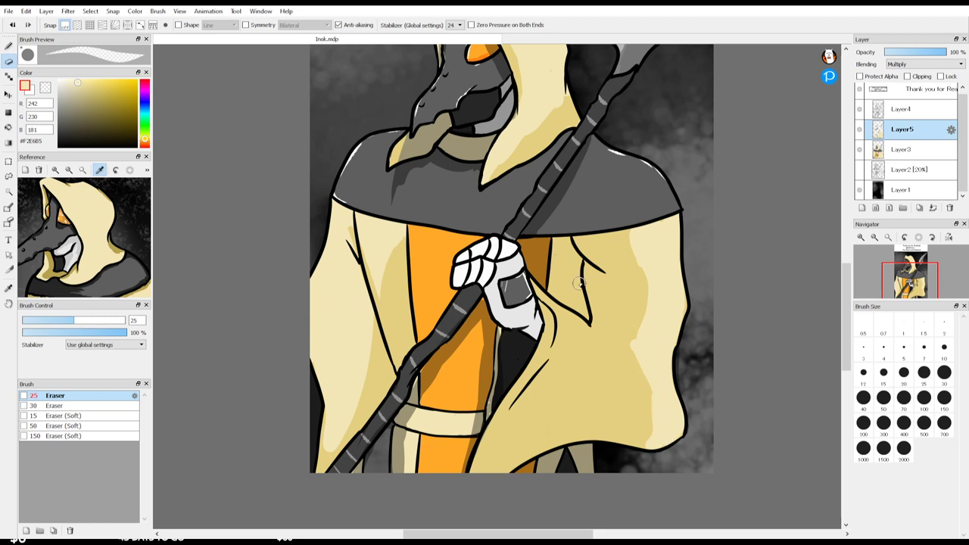
mouse_move(539, 296)
left_mouse_down()
mouse_move(632, 351)
mouse_move(556, 318)
mouse_move(631, 373)
mouse_move(612, 352)
mouse_move(657, 400)
mouse_move(627, 361)
mouse_move(644, 390)
mouse_move(552, 315)
mouse_move(606, 357)
mouse_move(640, 402)
left_mouse_up()
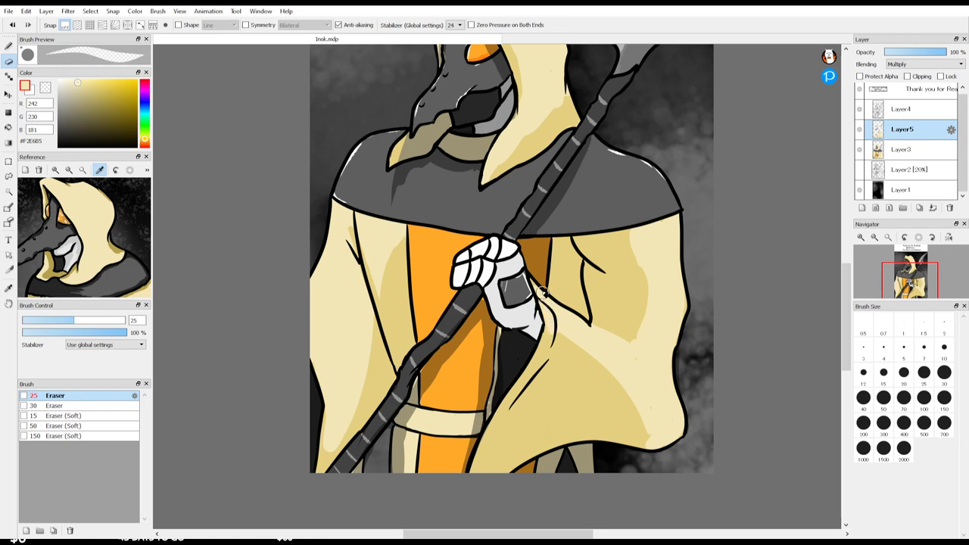
key("b")
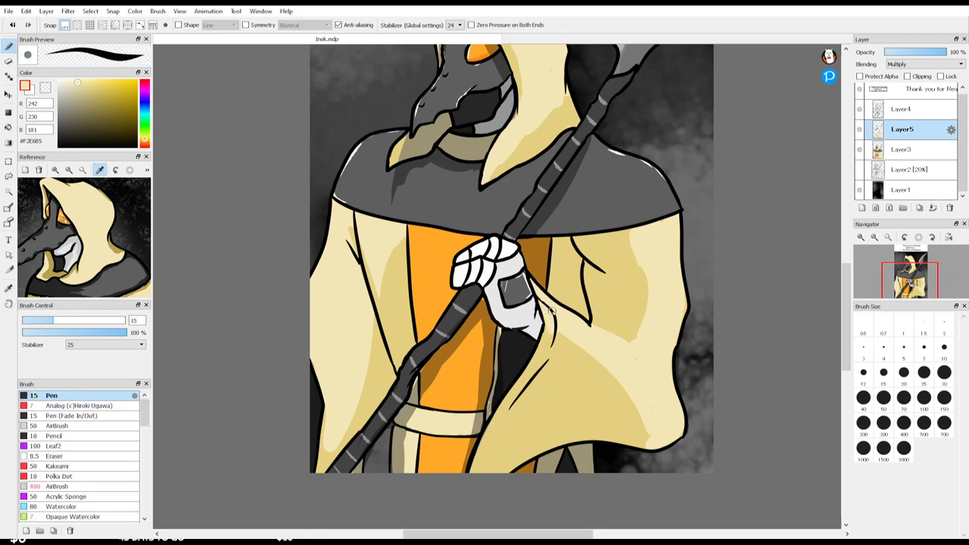
key("e")
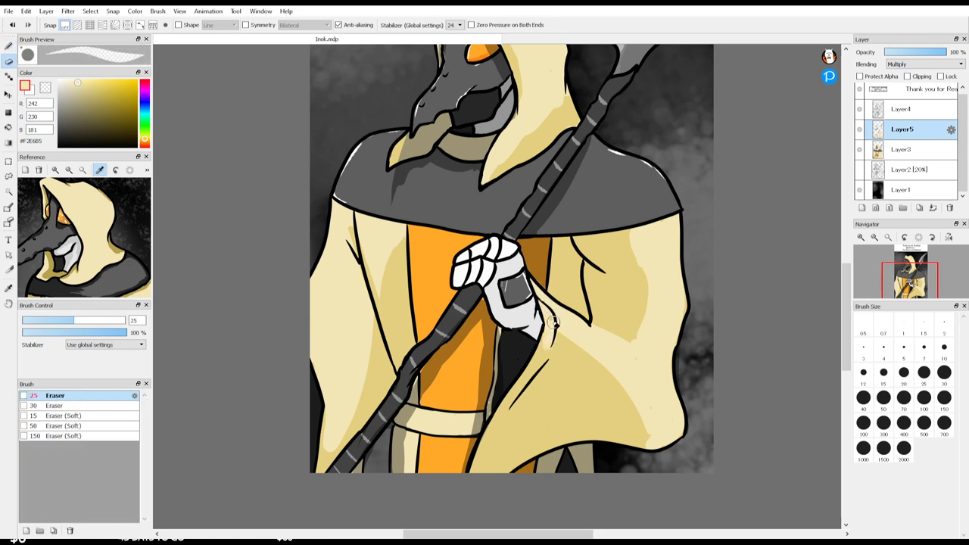
mouse_move(556, 338)
left_mouse_down()
mouse_move(634, 406)
mouse_move(645, 445)
left_mouse_up()
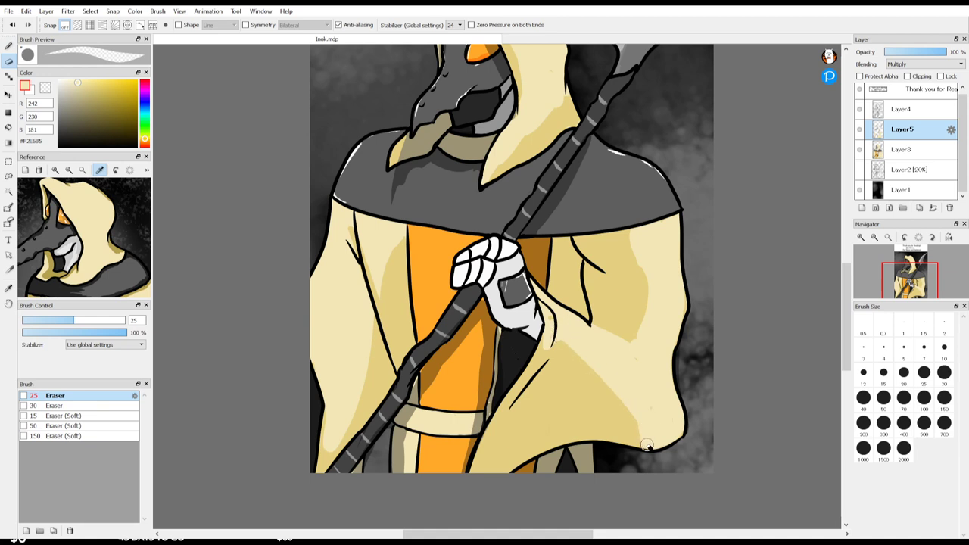
Step: Round off the wide sleeve's upper shadow with the Pen, then fill the grey shadows on the belt and lower robe with cream
key("i")
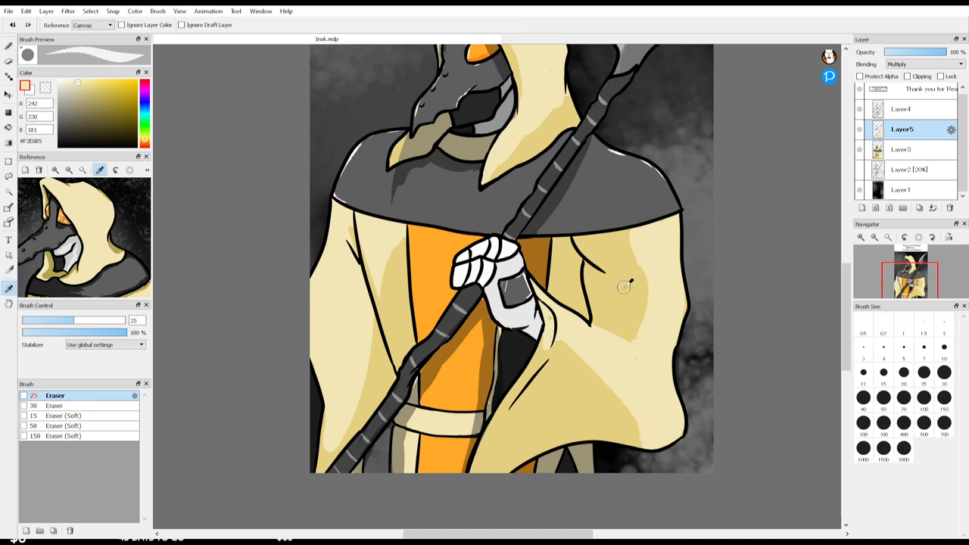
key("b")
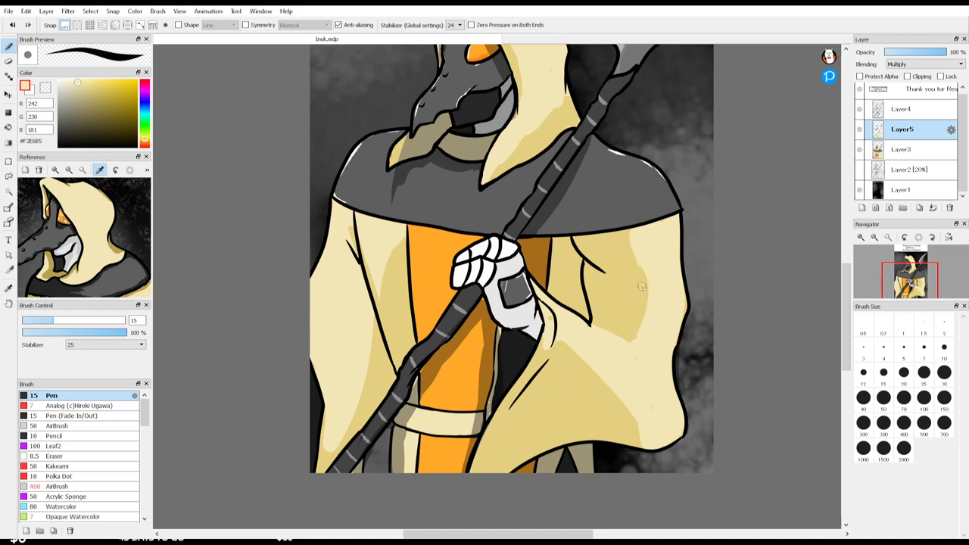
mouse_move(636, 267)
left_mouse_down()
mouse_move(650, 302)
mouse_move(647, 295)
mouse_move(630, 337)
left_mouse_up()
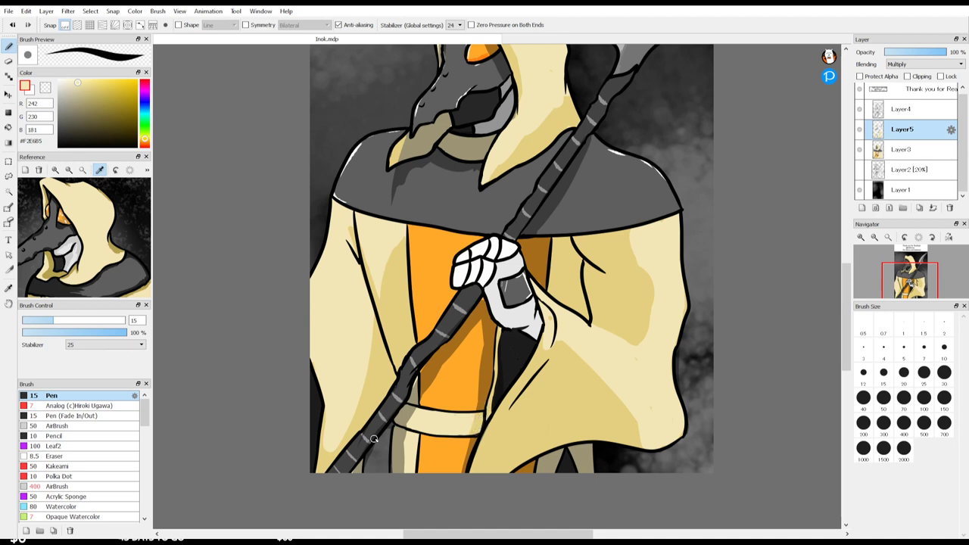
key("g")
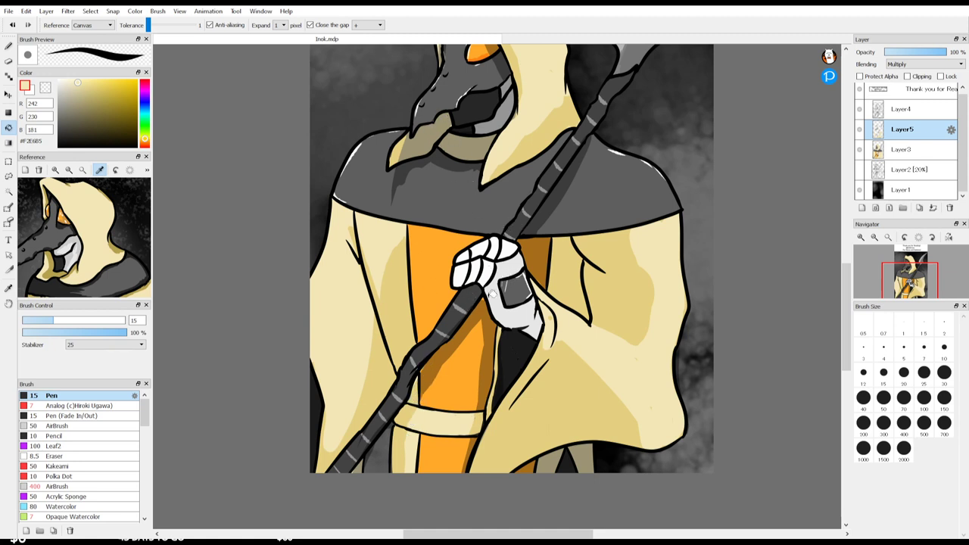
Step: Sample the tunic's dark orange #A56D1A, then switch to Layer3 and sample the bright orange #FFA929
key("i")
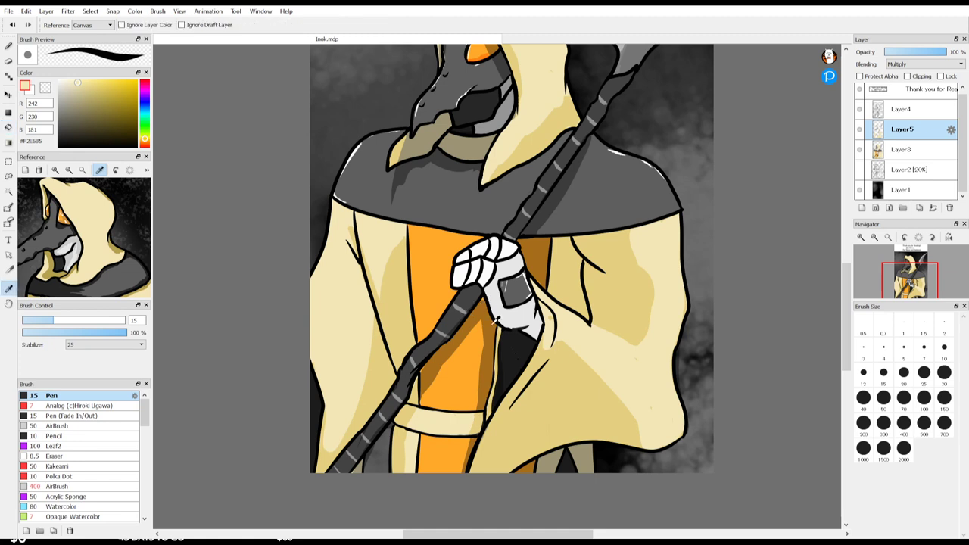
left_click(491, 368)
key("b")
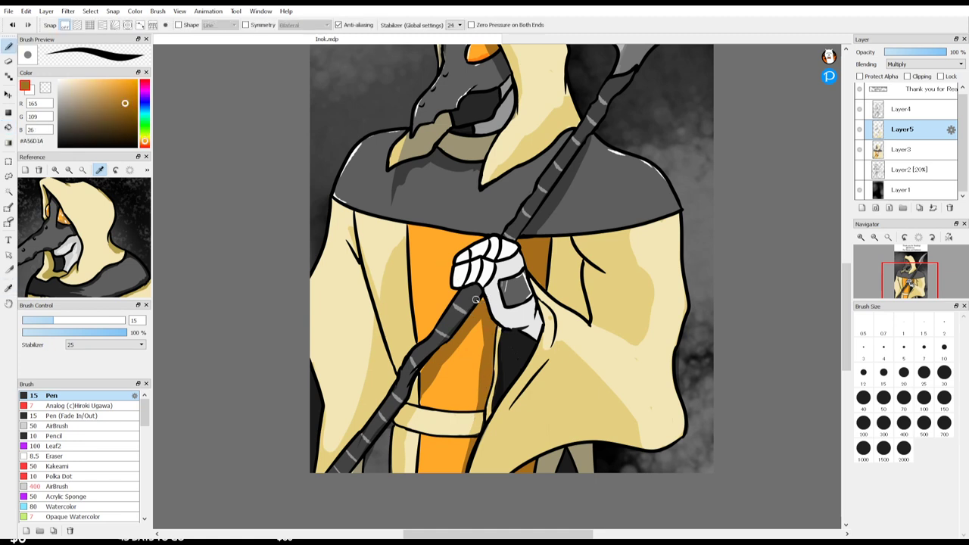
left_click(473, 348, "ctrl")
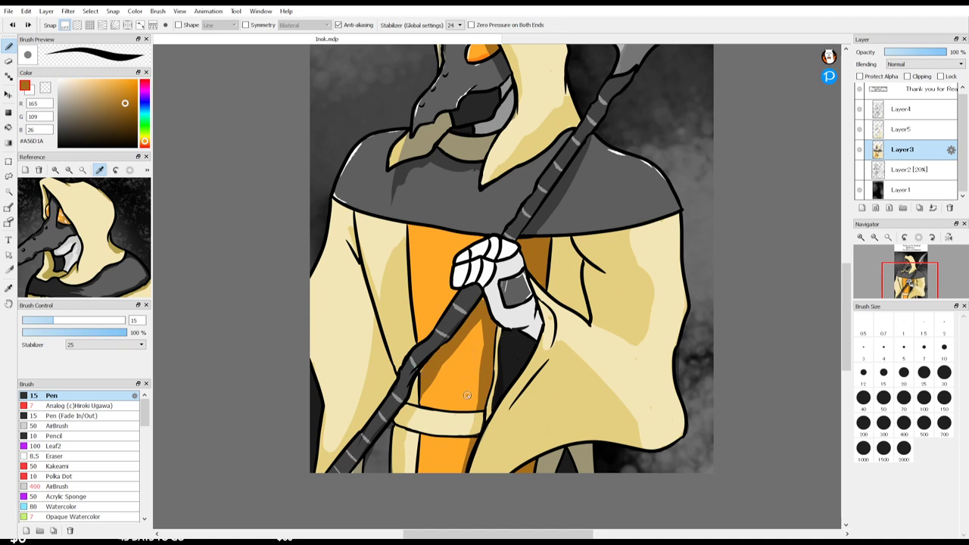
left_click(465, 363, "alt")
left_click_drag(850, 298, 840, 273)
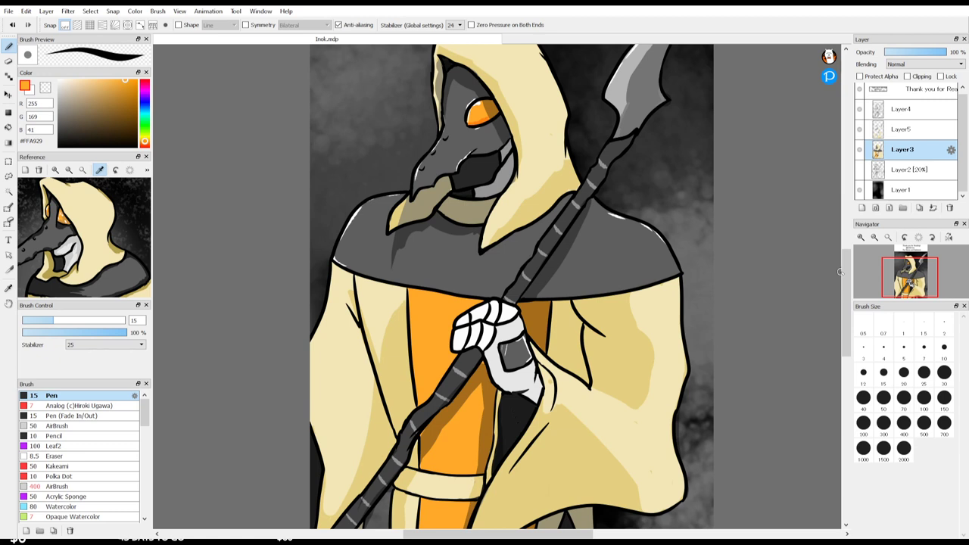
left_click(896, 130)
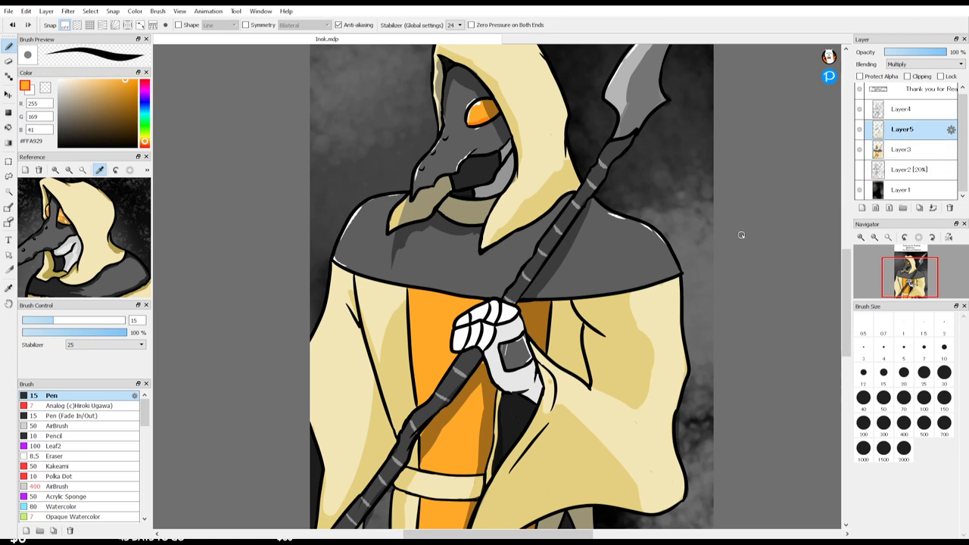
key("e")
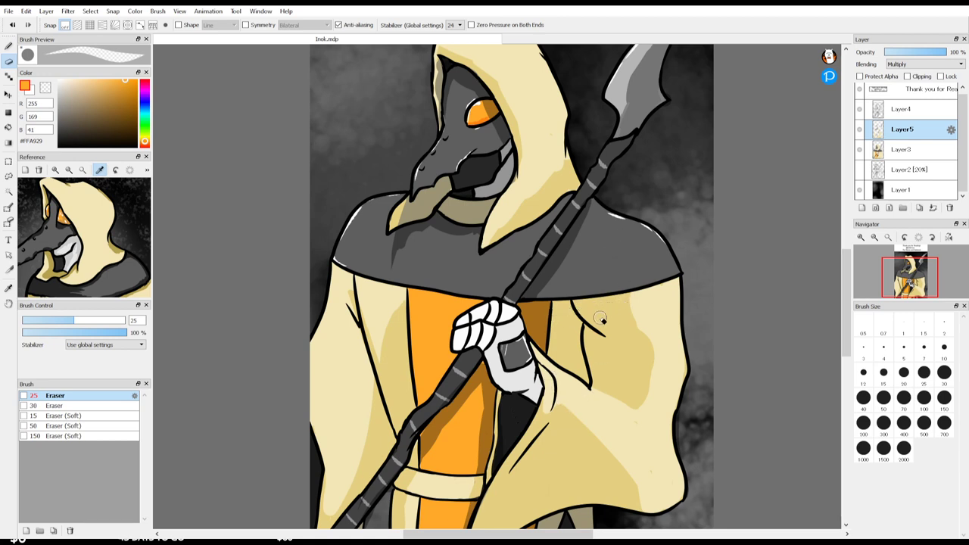
mouse_move(844, 315)
left_mouse_down()
mouse_move(850, 291)
mouse_move(839, 334)
mouse_move(840, 324)
mouse_move(847, 335)
mouse_move(847, 310)
mouse_move(846, 319)
left_mouse_up()
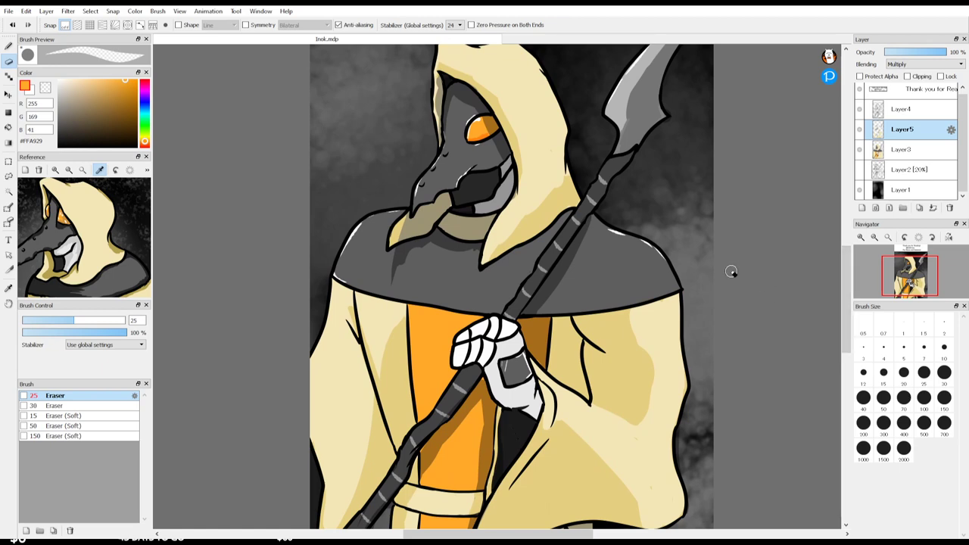
Step: Switch to Layer4 and set up the Pen with black #000000 at size 7
left_click(908, 108)
key("Right")
key("Right")
key("Right")
key("Right")
key("Right")
key("Right")
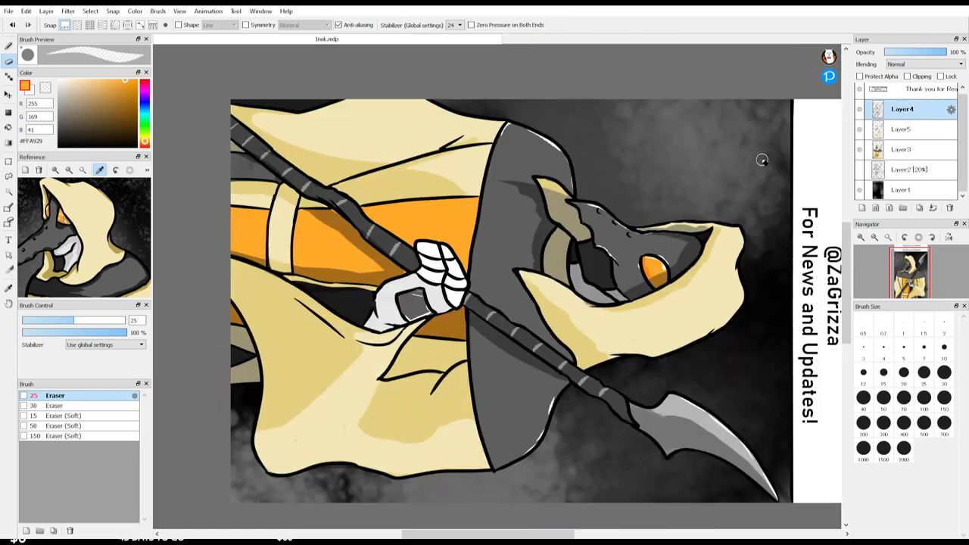
scroll(564, 126, "up", 2)
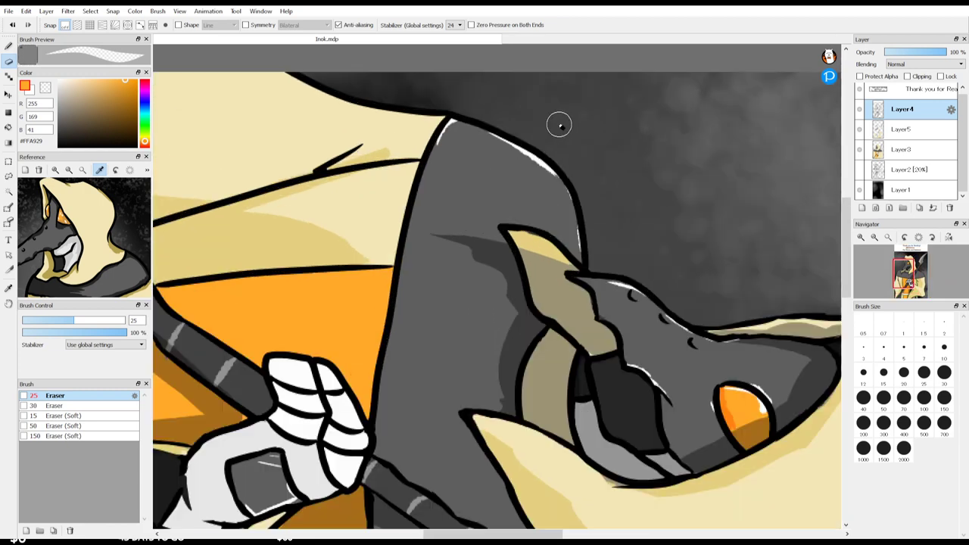
left_click_drag(76, 127, 5, 224)
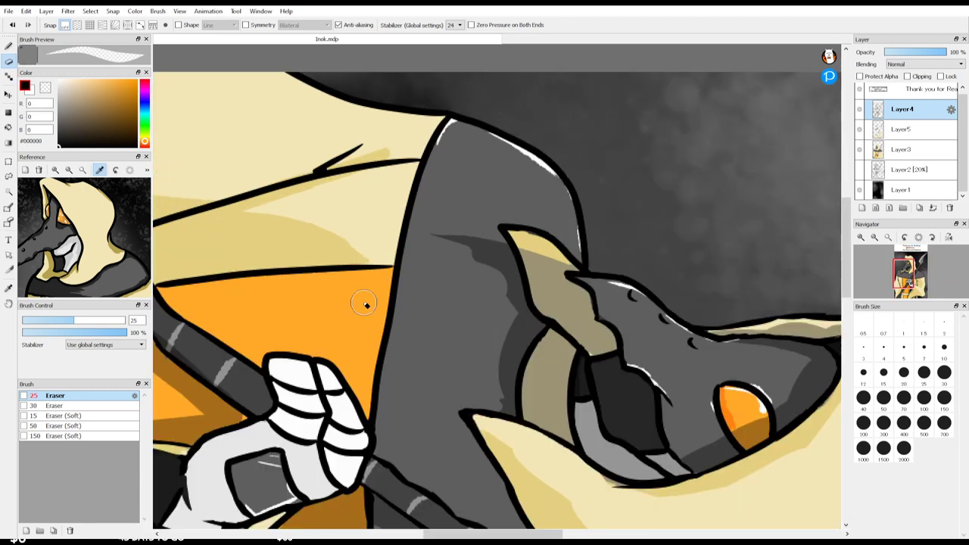
key("b")
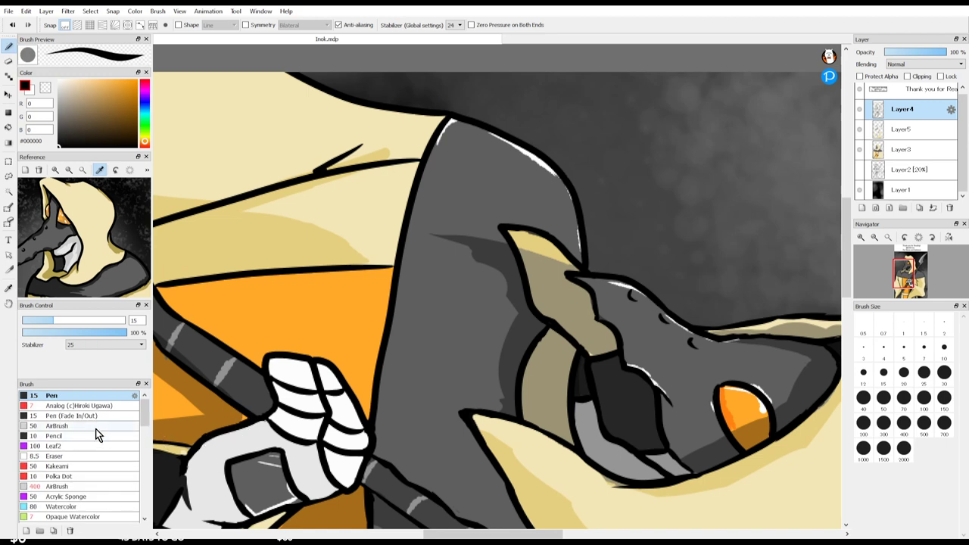
left_click(87, 407)
left_click(94, 397)
left_click(921, 357)
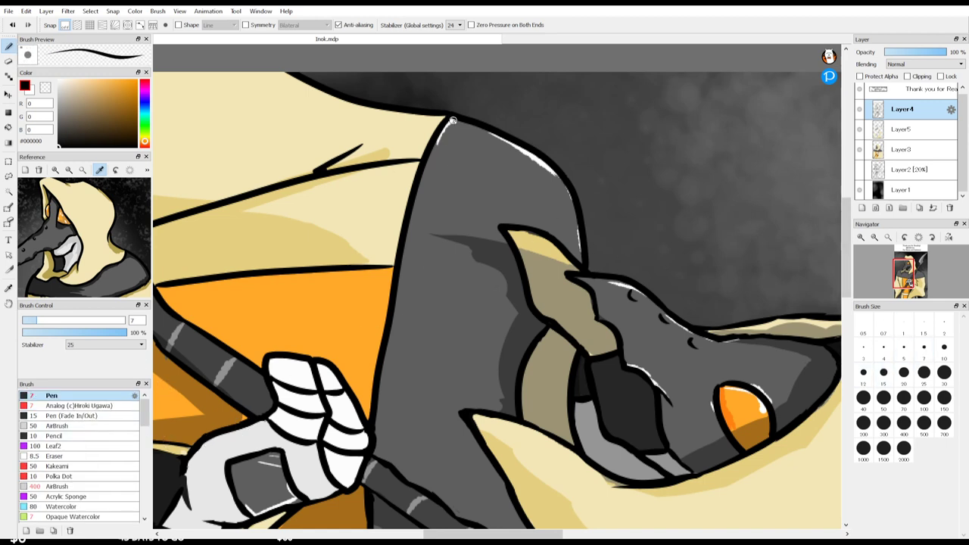
Step: Draw a thin black line just inside the grey cape's lower edge, from the beak-side corner across and past the staff
mouse_move(453, 120)
left_mouse_down()
mouse_move(432, 151)
mouse_move(440, 152)
mouse_move(394, 316)
mouse_move(391, 409)
left_mouse_up()
key("ctrl+z")
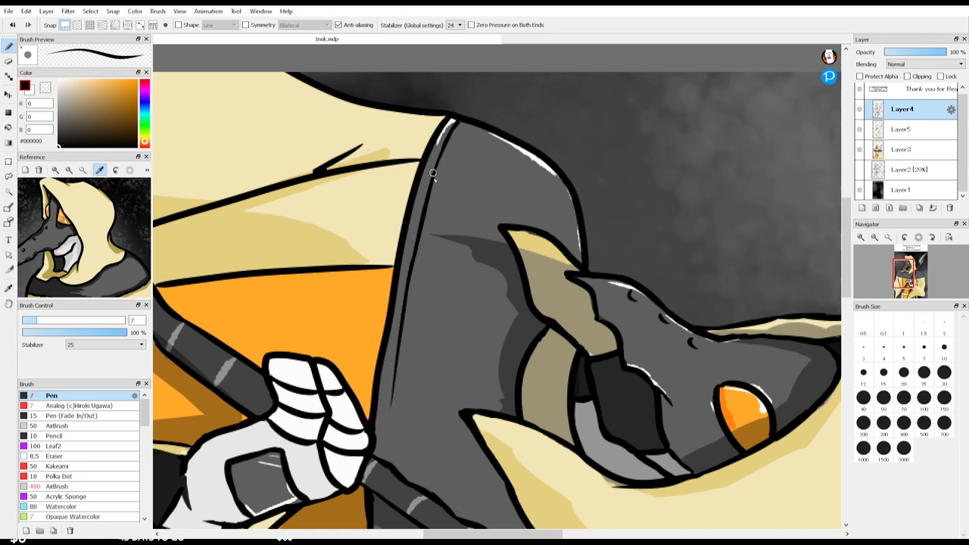
key("space")
left_click_drag(456, 303, 447, 127)
mouse_move(414, 192)
left_mouse_down()
mouse_move(386, 261)
mouse_move(390, 285)
left_mouse_up()
key("b")
left_click_drag(388, 325, 401, 478)
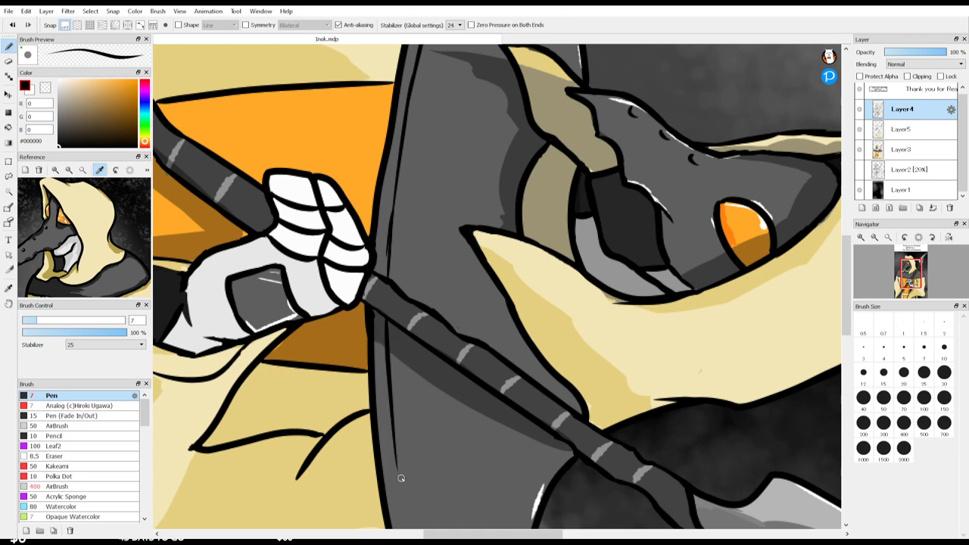
key("space")
left_click_drag(426, 426, 377, 253)
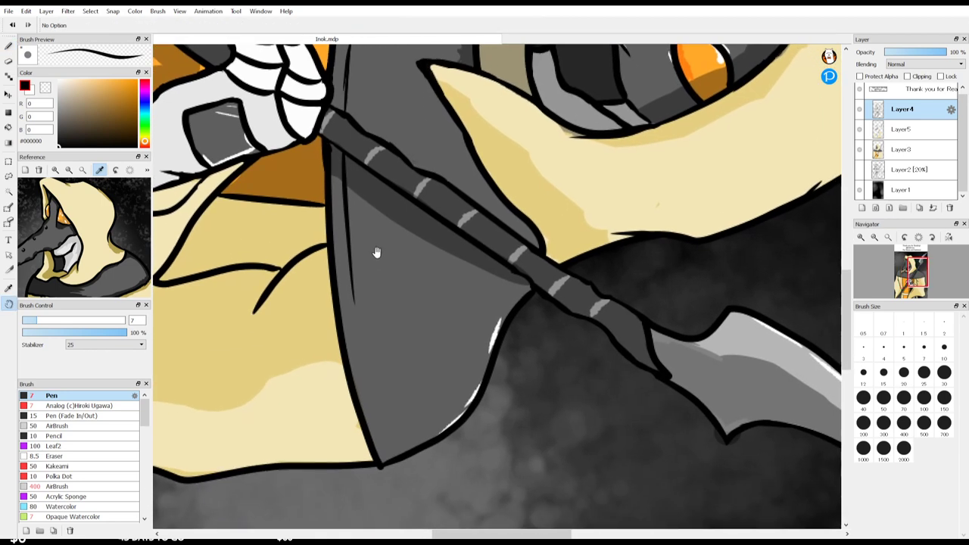
Step: Try several strokes extending the inner hem line towards the cape's corner above the wide sleeve, then undo them
mouse_move(361, 291)
left_mouse_down()
mouse_move(378, 402)
mouse_move(400, 458)
left_mouse_up()
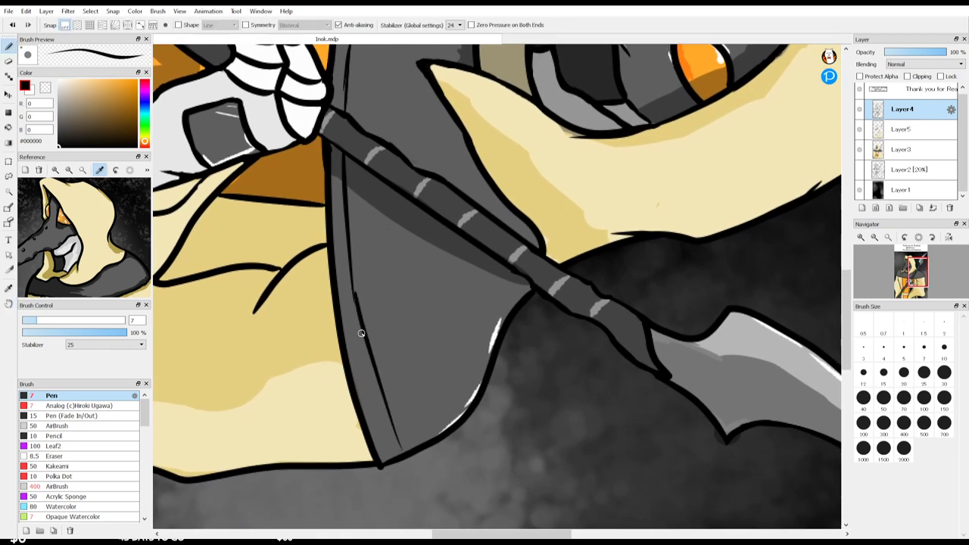
left_click_drag(352, 288, 384, 428)
key("ctrl+z")
key("ctrl+z")
left_click_drag(352, 296, 381, 395)
key("ctrl+z")
mouse_move(351, 302)
left_mouse_down()
mouse_move(362, 355)
mouse_move(419, 467)
left_mouse_up()
key("e")
mouse_move(368, 294)
left_mouse_down()
mouse_move(377, 369)
mouse_move(405, 440)
mouse_move(395, 475)
left_mouse_up()
key("ctrl+z")
key("ctrl+z")
key("ctrl+z")
key("ctrl+z")
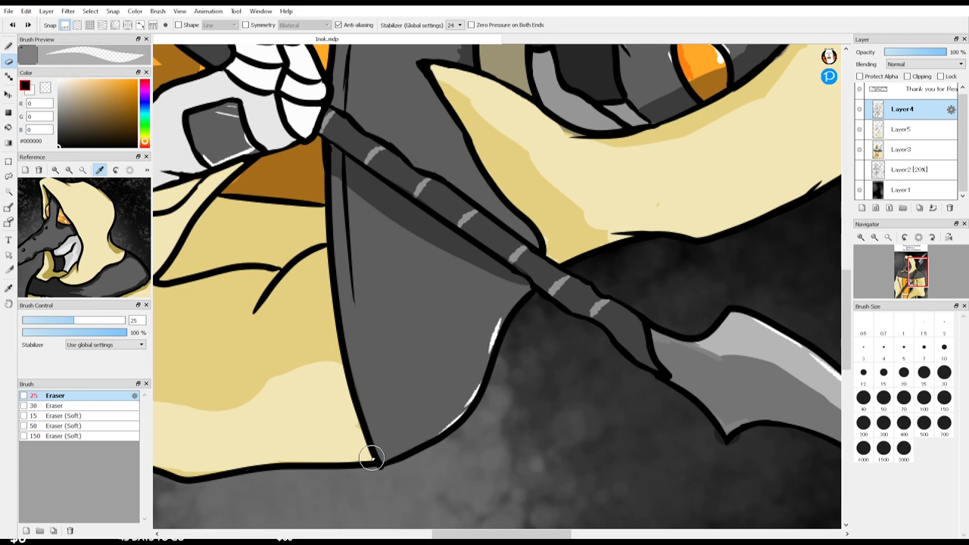
Step: Extend the inner hem line to the cape's corner above the wide sleeve and erase the overhang past the outline
key("b")
left_click_drag(356, 307, 400, 457)
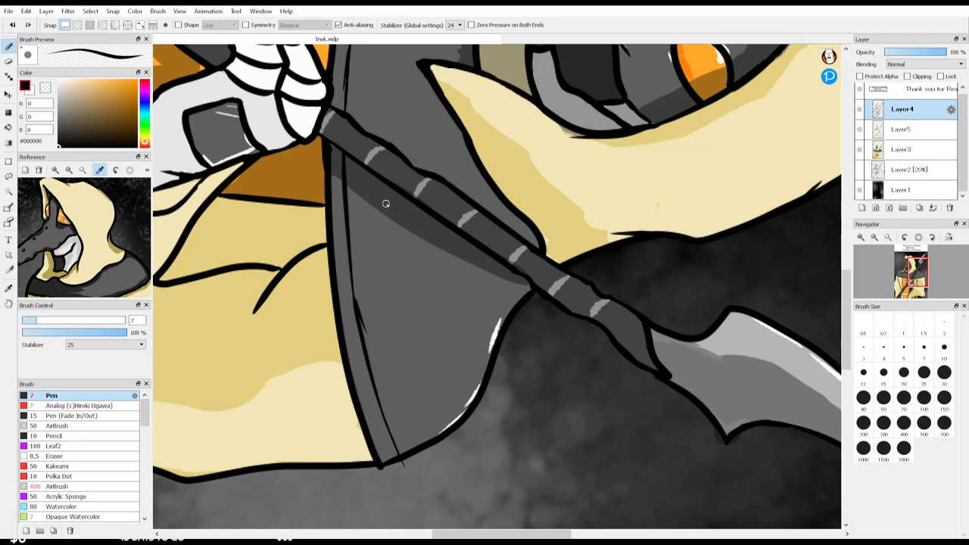
key("Left")
key("Left")
key("Left")
key("Left")
key("Left")
key("Left")
key("e")
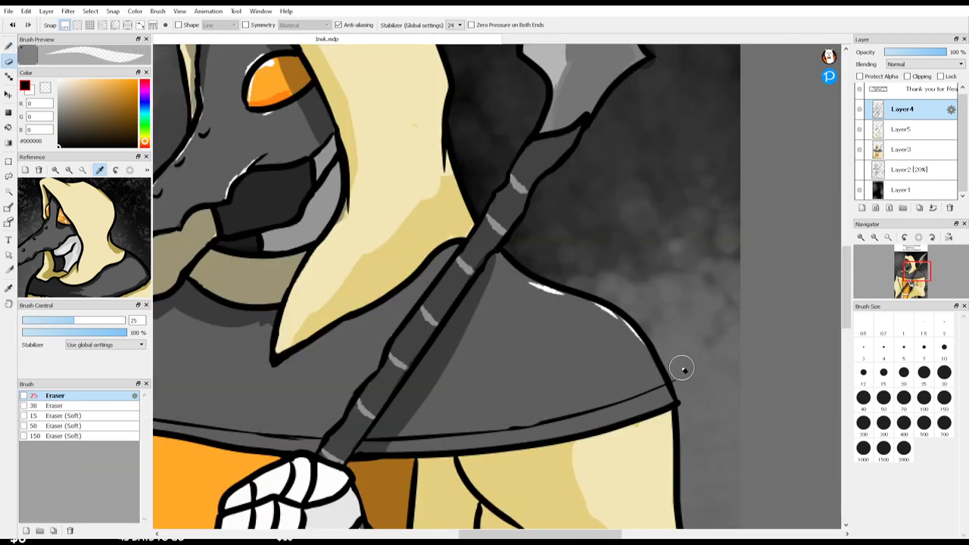
key("b")
Step: Try to clean up the hem line's join above the wide sleeve with the Eraser and Pen, then undo it
key("e")
left_click(513, 423)
left_click(532, 421)
key("b")
left_click_drag(505, 431, 565, 410)
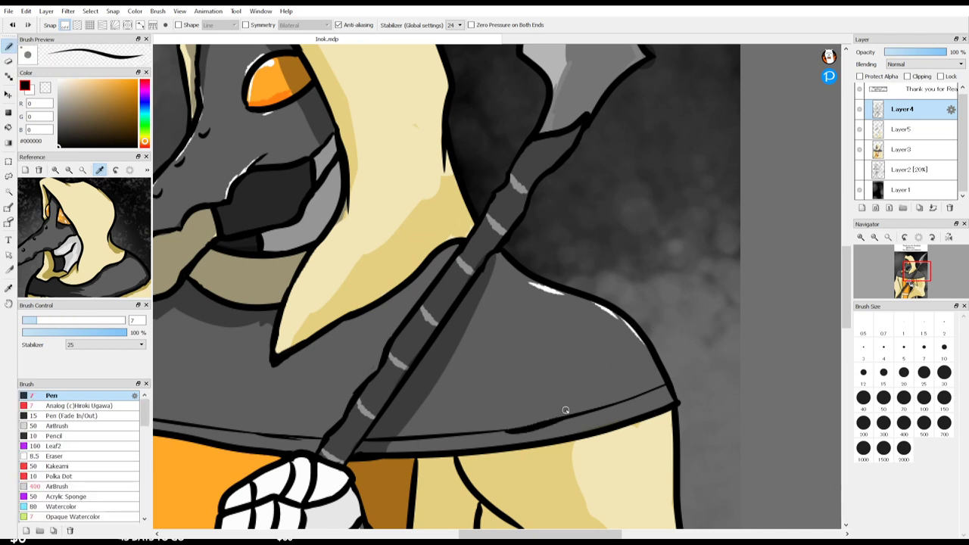
key("ctrl+z")
key("ctrl+z")
Step: Try filling the cape's hem band on Layer4 with the mouth's dark grey #262626
scroll(430, 190, "down", 3)
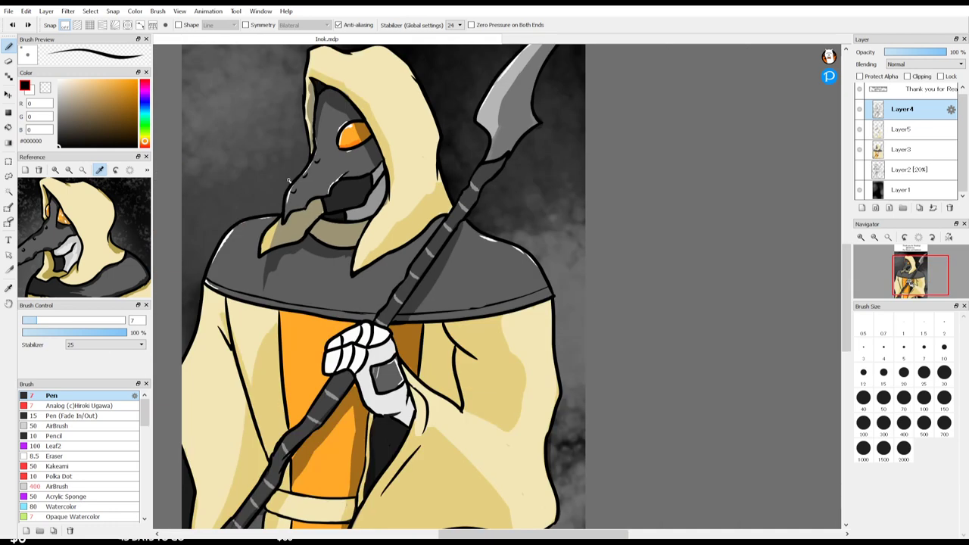
scroll(353, 292, "up", 2)
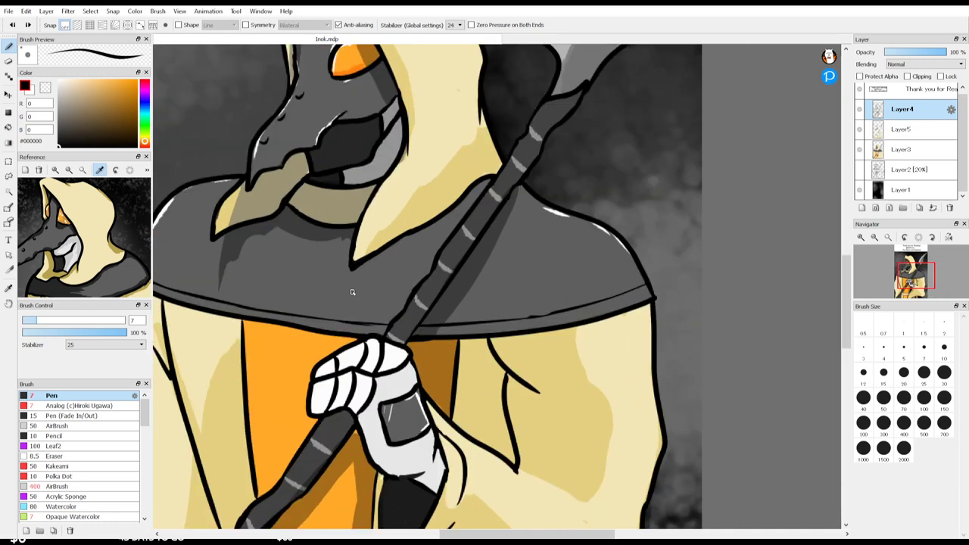
key("i")
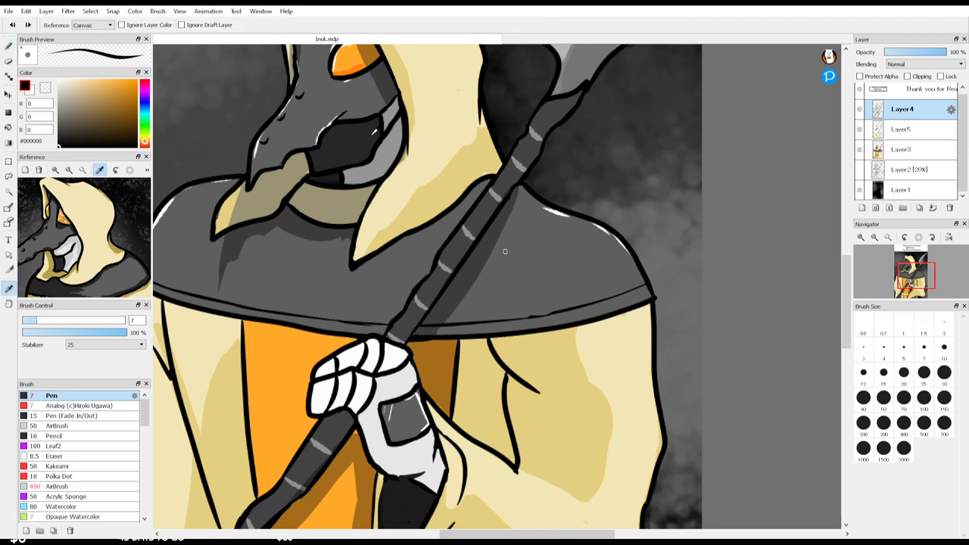
left_click(369, 131)
key("g")
left_click(593, 311)
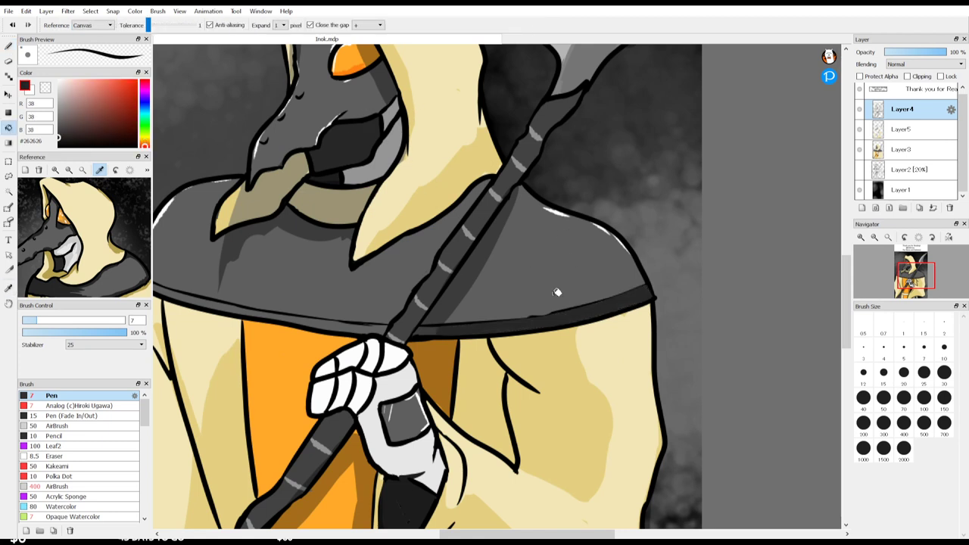
left_click(361, 326)
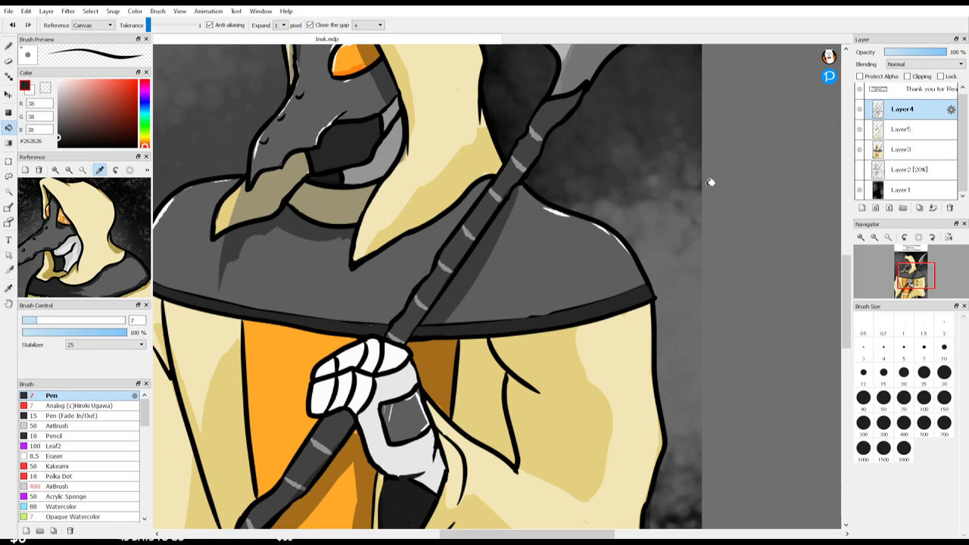
Step: Sample the cape's grey #5E5E5E and undo the #262626 fills in the hem band
key("i")
left_click(606, 251)
key("b")
key("Left")
key("Left")
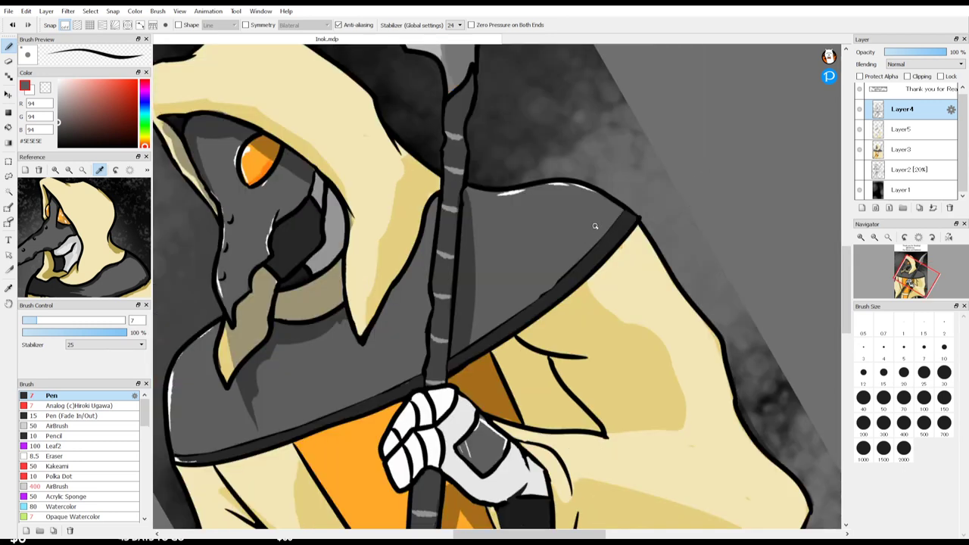
key("ctrl+z")
key("ctrl+z")
key("ctrl+z")
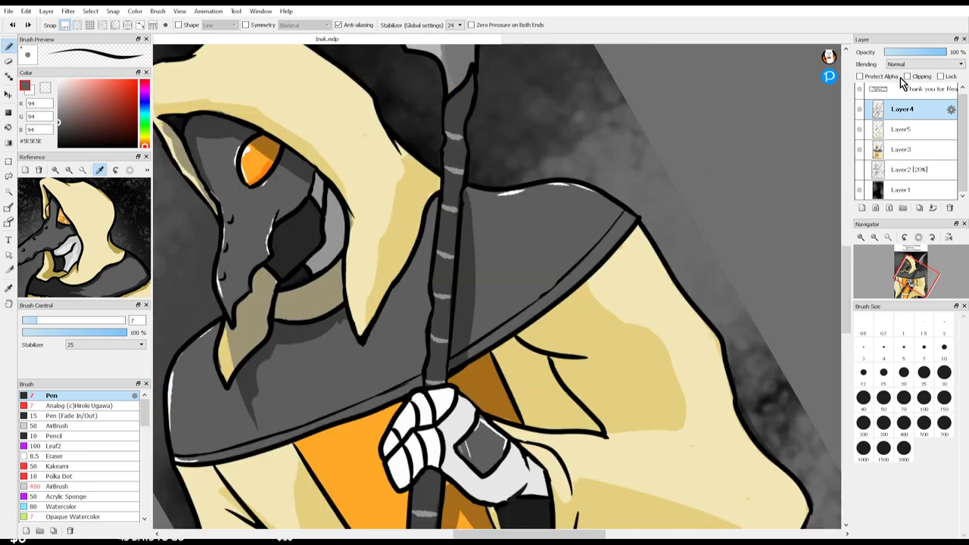
Step: Switch to Layer3, sample the cape's shadow grey #3C3C3C and fill the hem band with it on both sides of the staff
left_click(901, 149)
key("g")
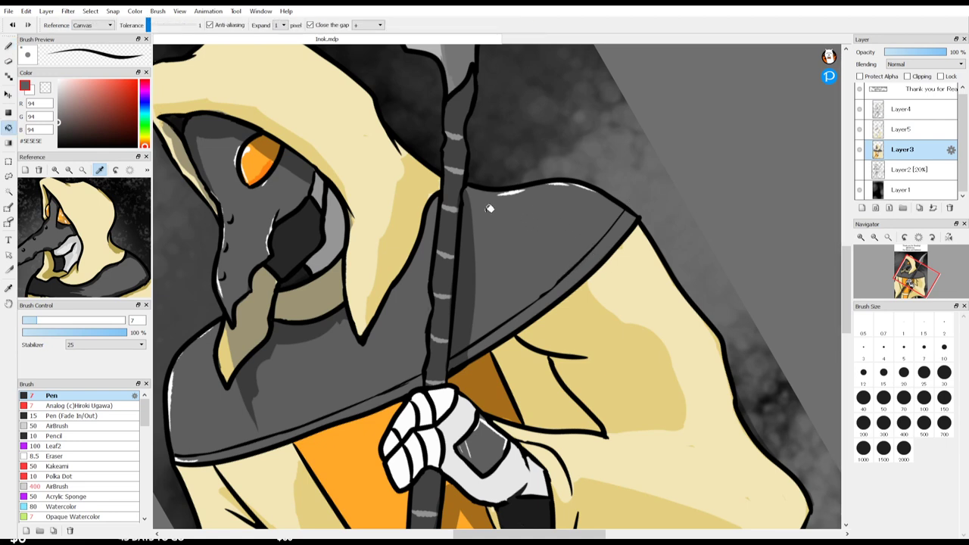
key("i")
left_click(467, 283)
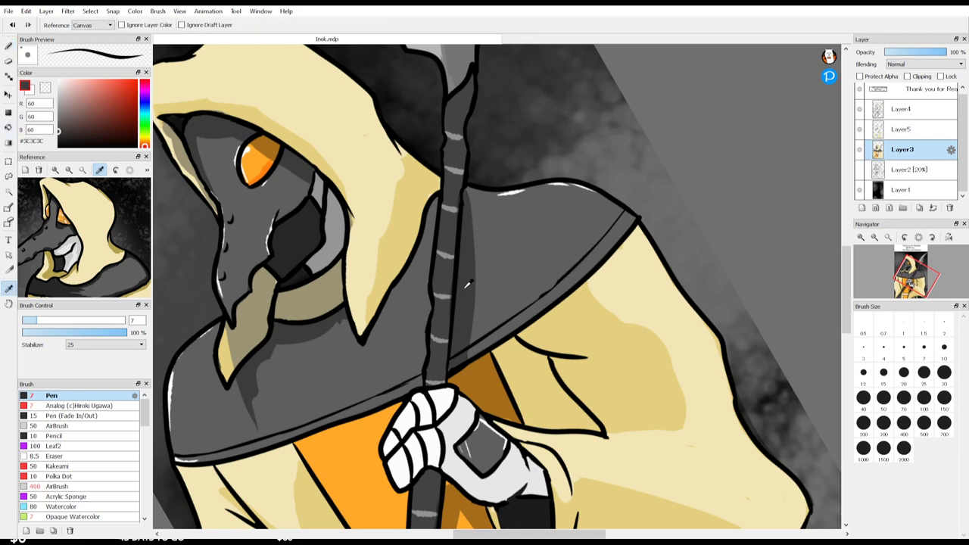
key("g")
left_click(593, 260)
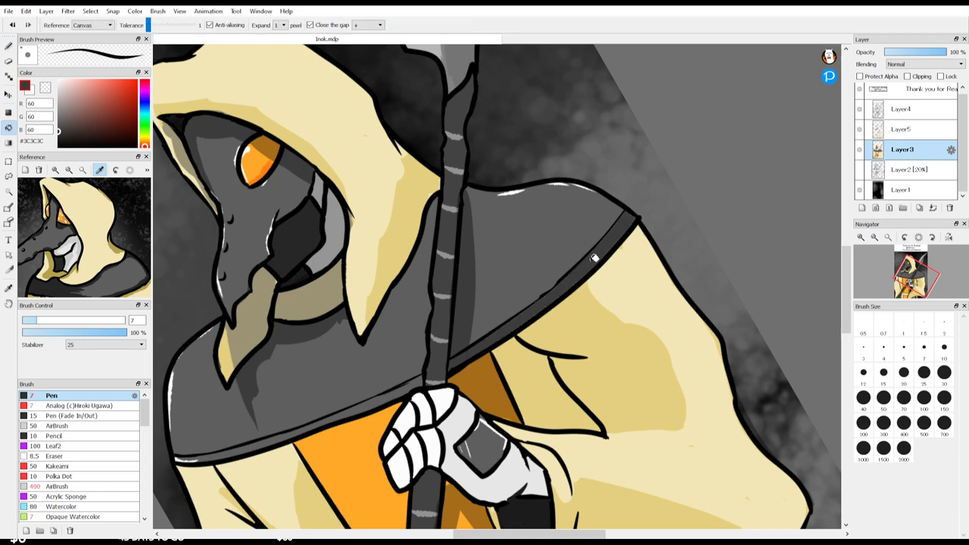
left_click(395, 386)
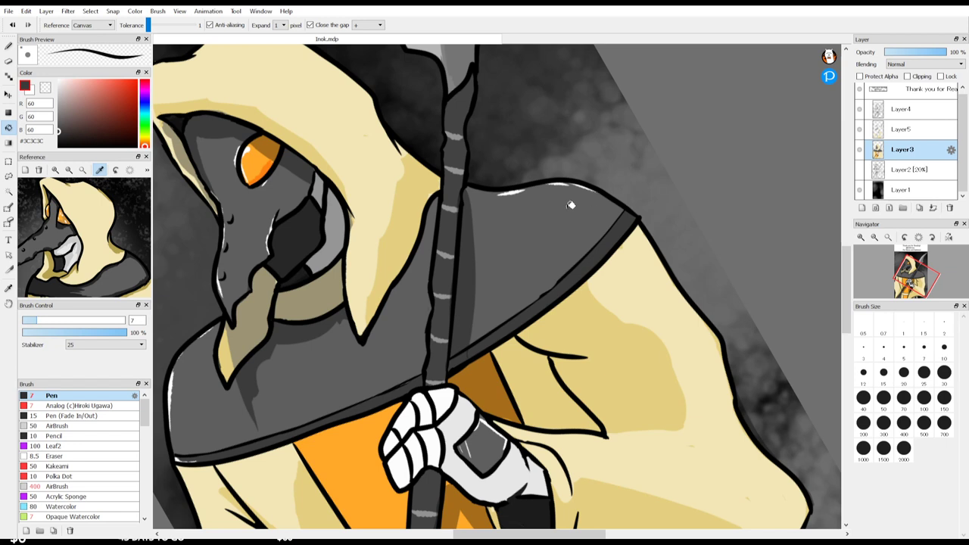
Step: Sample the cape's grey #5E5E5E and paint a lighter strip along the dark hem band with the size 7 Pen
key("i")
left_click(547, 225)
key("b")
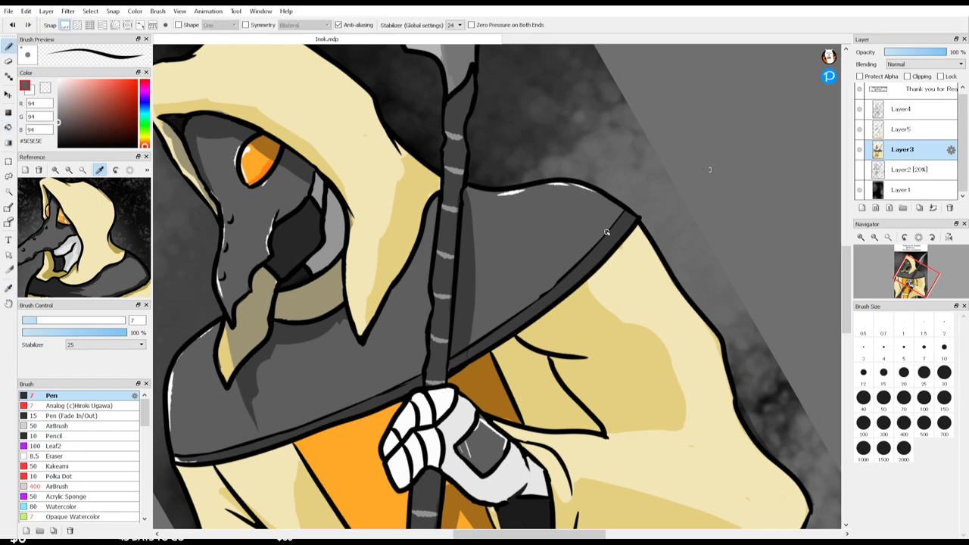
mouse_move(628, 215)
left_mouse_down()
mouse_move(553, 295)
mouse_move(599, 246)
mouse_move(566, 283)
mouse_move(584, 272)
mouse_move(494, 339)
mouse_move(545, 307)
mouse_move(487, 344)
left_mouse_up()
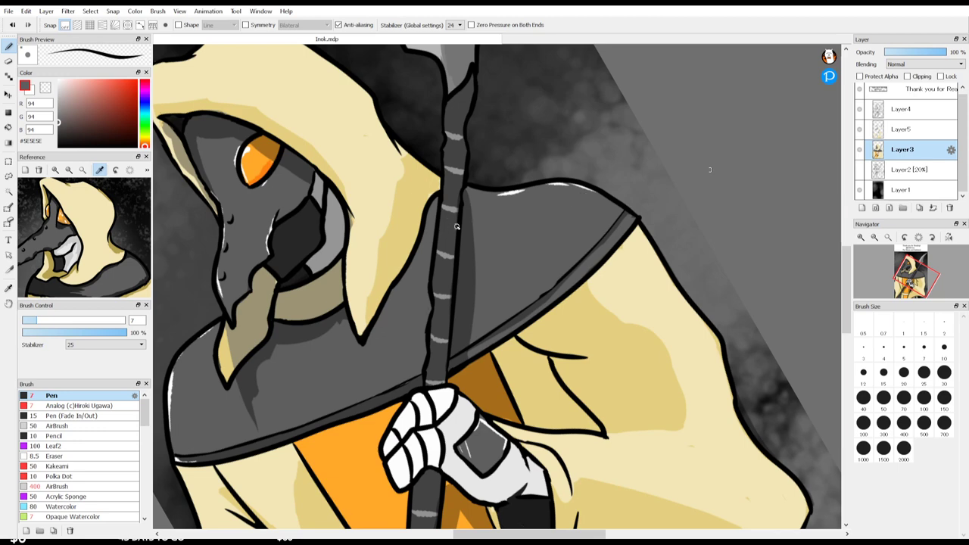
Step: Choose white #FFFFFF and paint thin highlights on the hem band near both corners of the cape
key("Right")
key("Right")
key("Right")
key("Right")
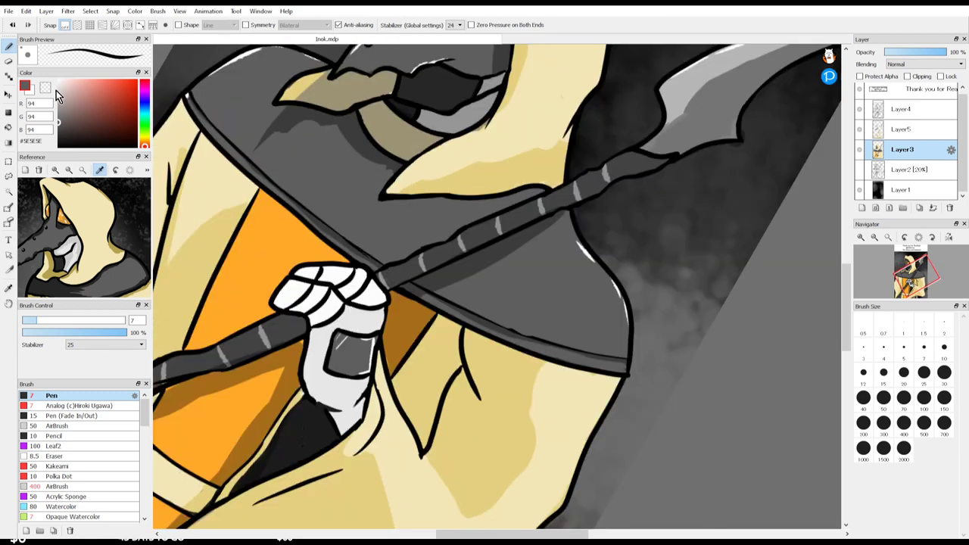
left_click_drag(57, 90, 49, 68)
left_click_drag(203, 119, 242, 159)
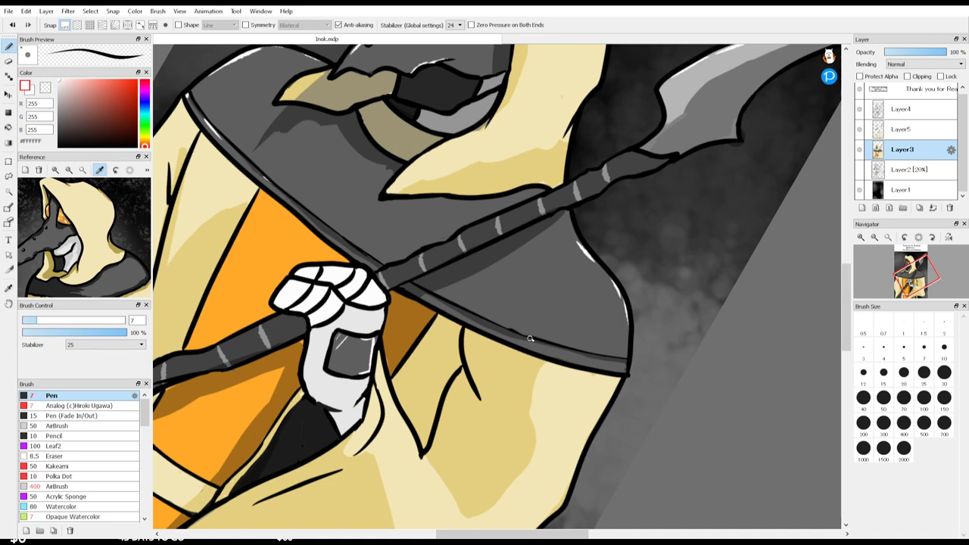
left_click_drag(543, 346, 577, 356)
key("ctrl+z")
left_click_drag(594, 351, 613, 356)
key("Left")
key("Left")
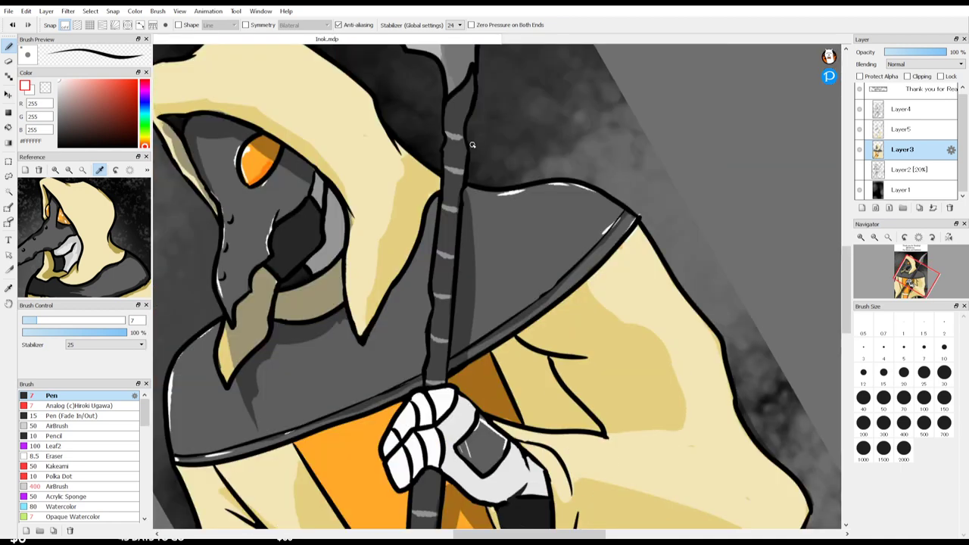
key("Right")
key("space")
left_click_drag(495, 291, 622, 357)
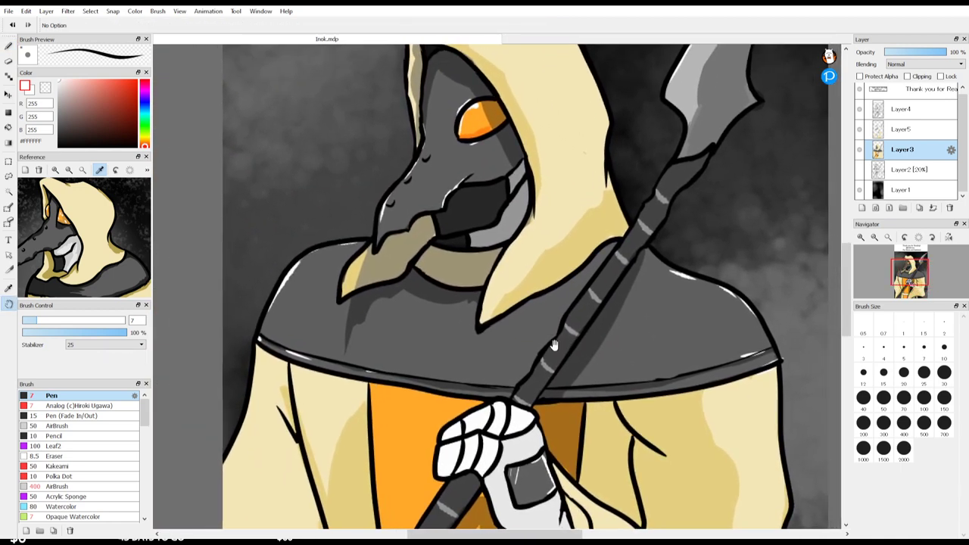
scroll(553, 344, "down", 3)
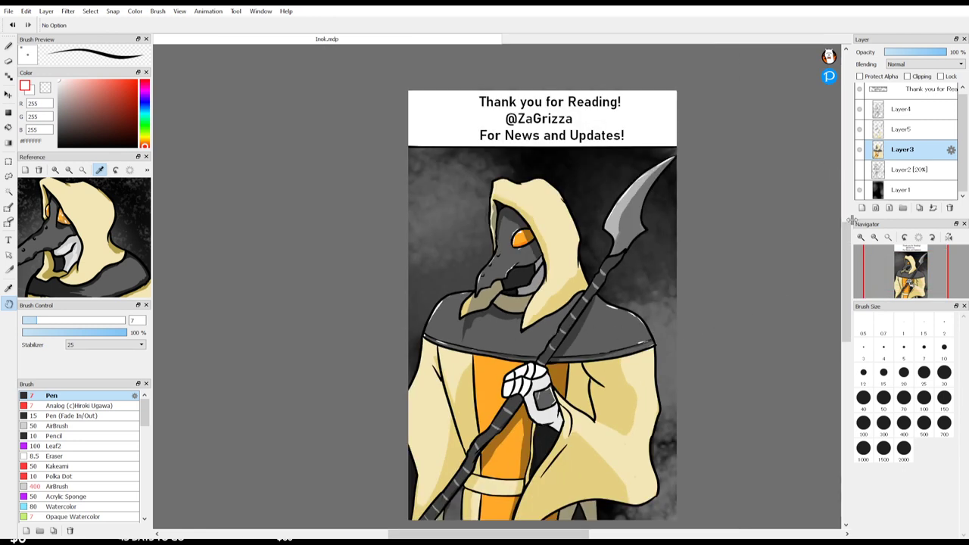
Step: Sample the robe's cream #F2E6B5 and shade the fingers of the staff-holding hand on Layer5 with the size 7 Pen
scroll(841, 262, "down", 2)
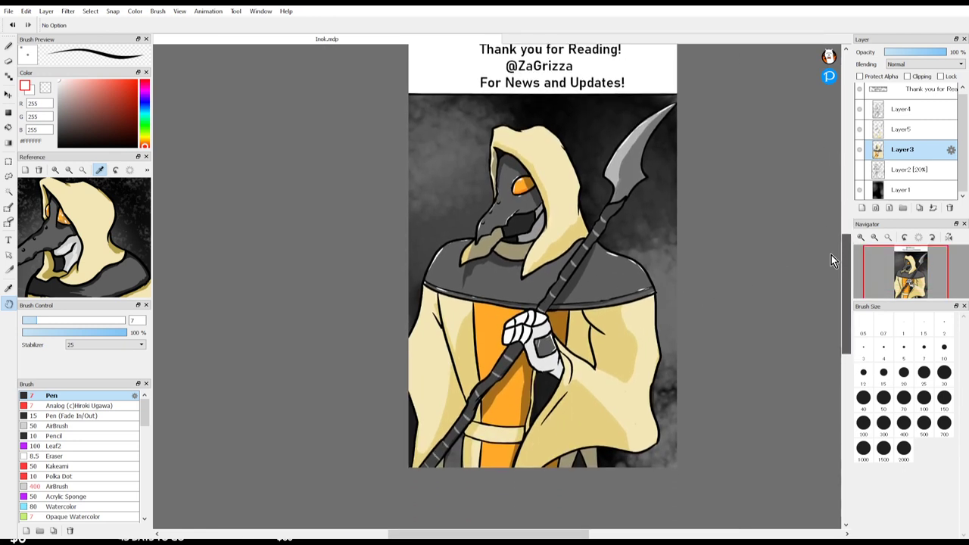
scroll(831, 255, "up", 2)
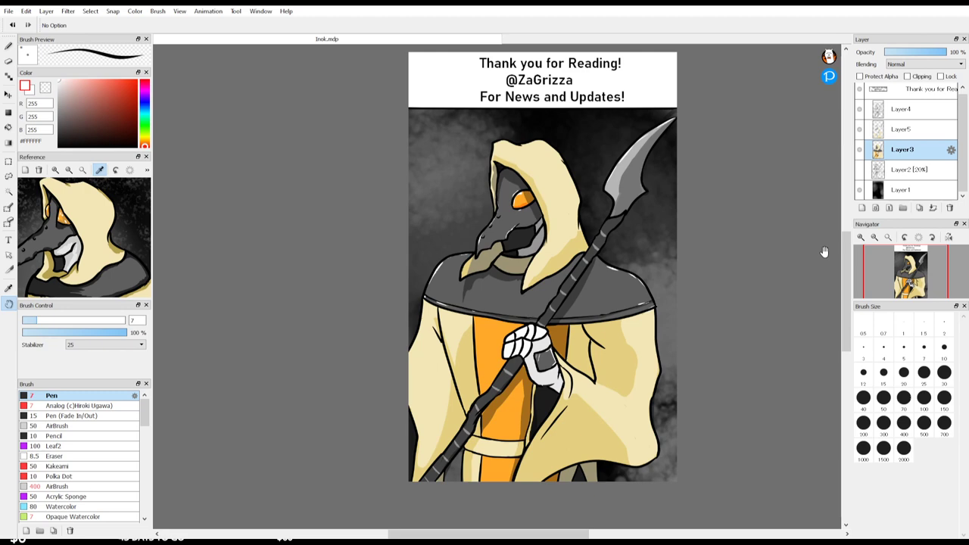
scroll(738, 353, "up", 2)
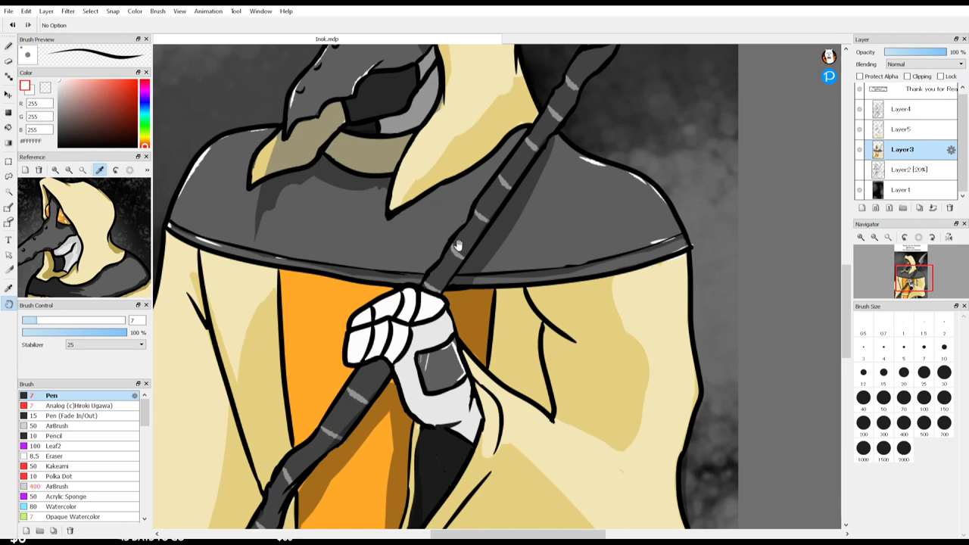
key("i")
left_click(664, 292)
key("Tab")
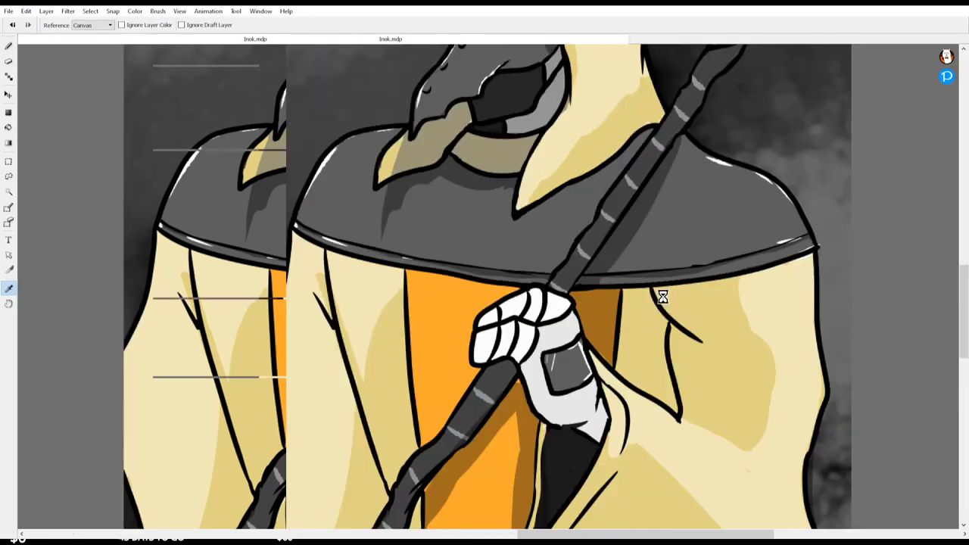
key("Tab")
key("b")
left_click(908, 129)
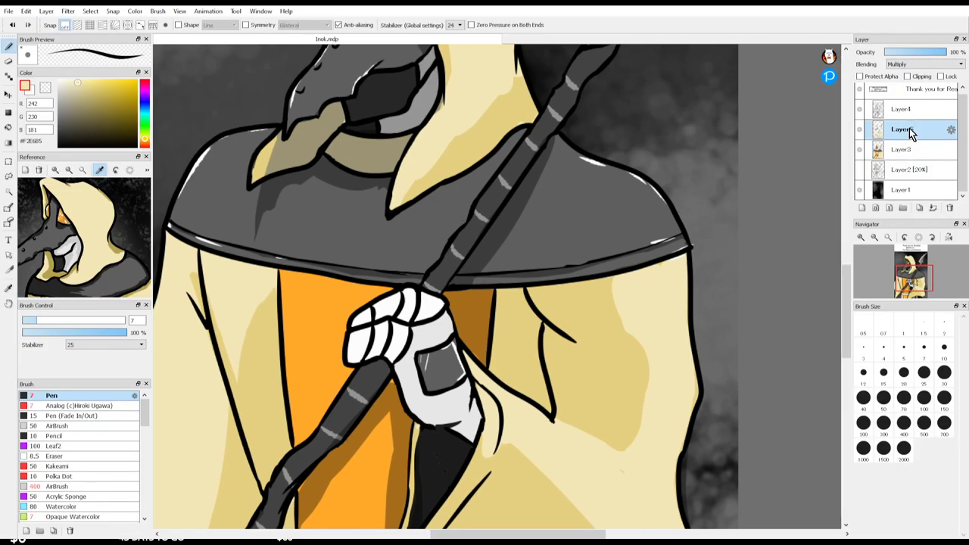
left_click_drag(348, 355, 388, 351)
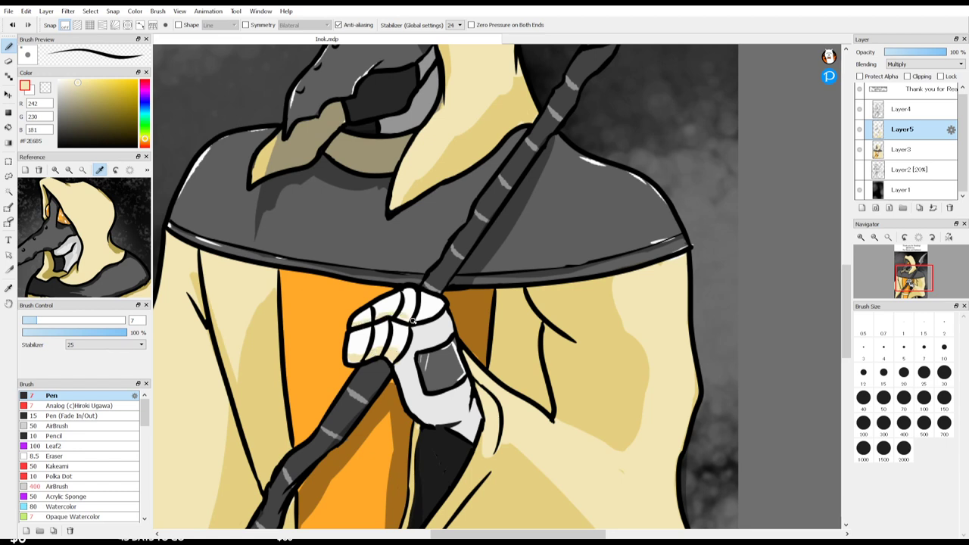
left_click_drag(412, 320, 434, 310)
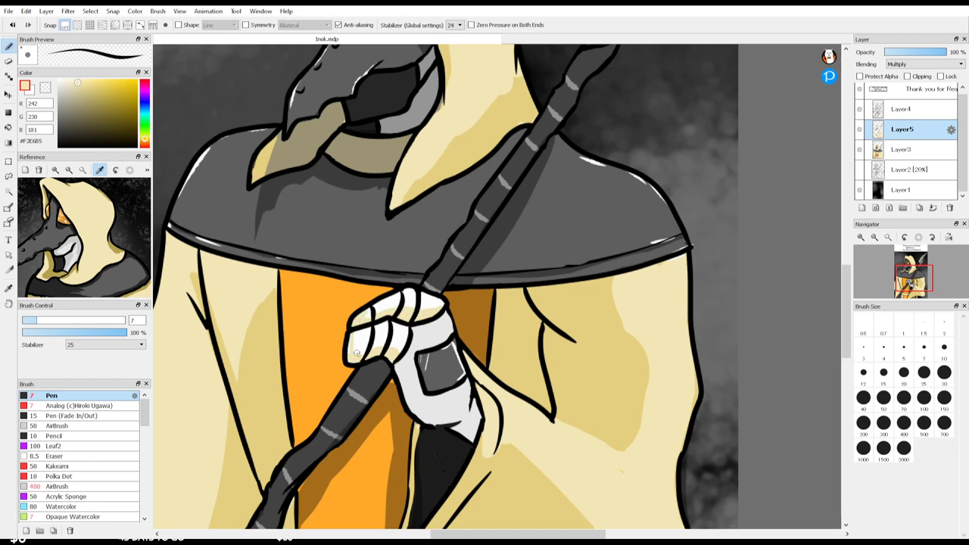
key("space")
left_click_drag(387, 255, 488, 192)
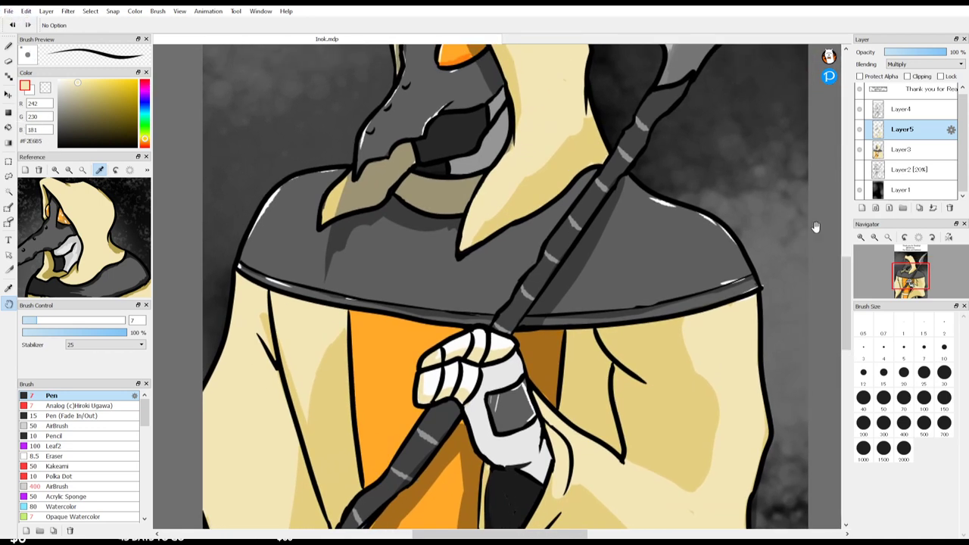
scroll(815, 227, "down", 1)
left_click_drag(734, 186, 708, 189)
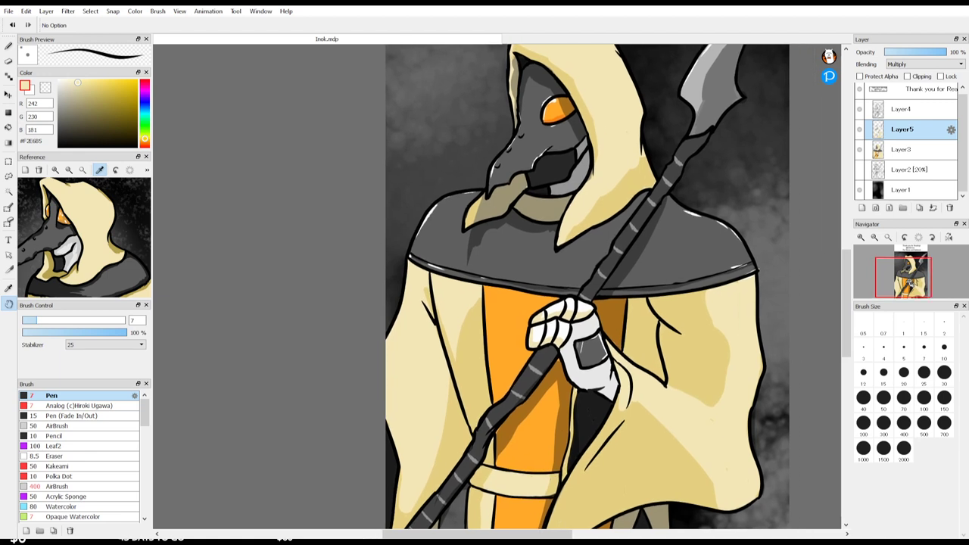
left_click(305, 523)
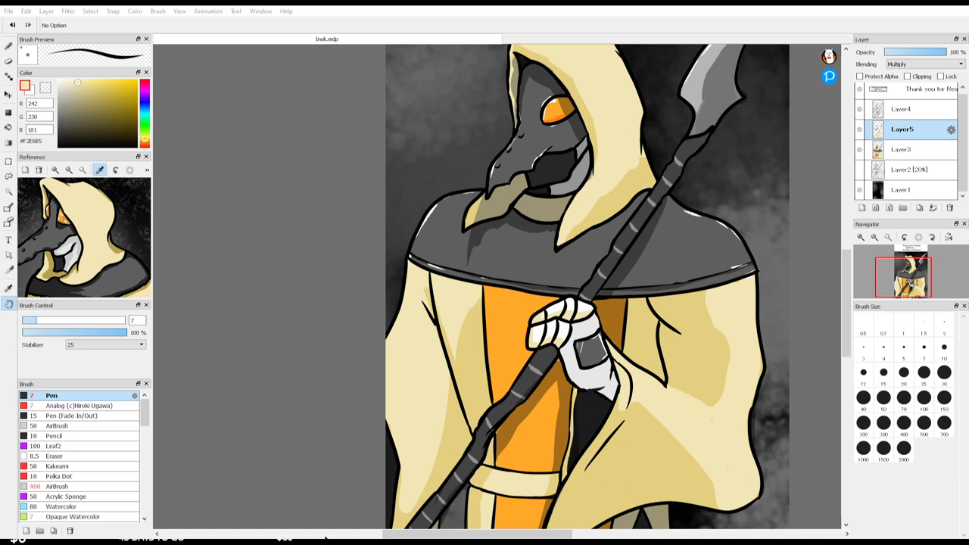
left_click_drag(543, 161, 458, 177)
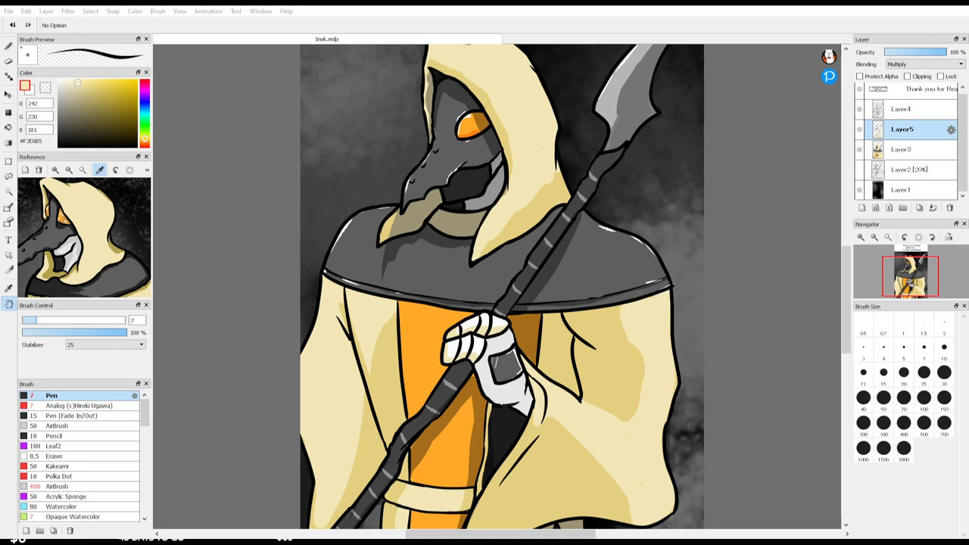
left_click(930, 10)
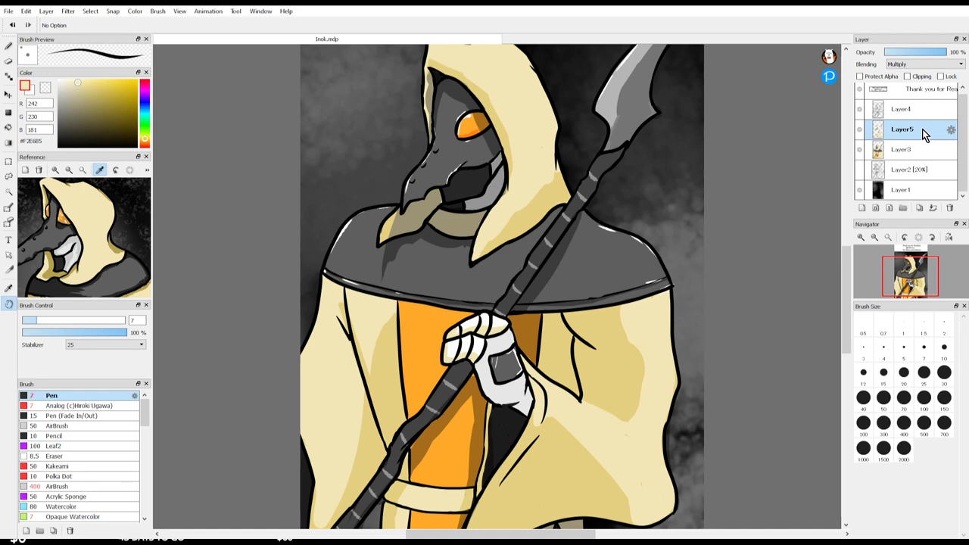
left_click_drag(844, 308, 843, 297)
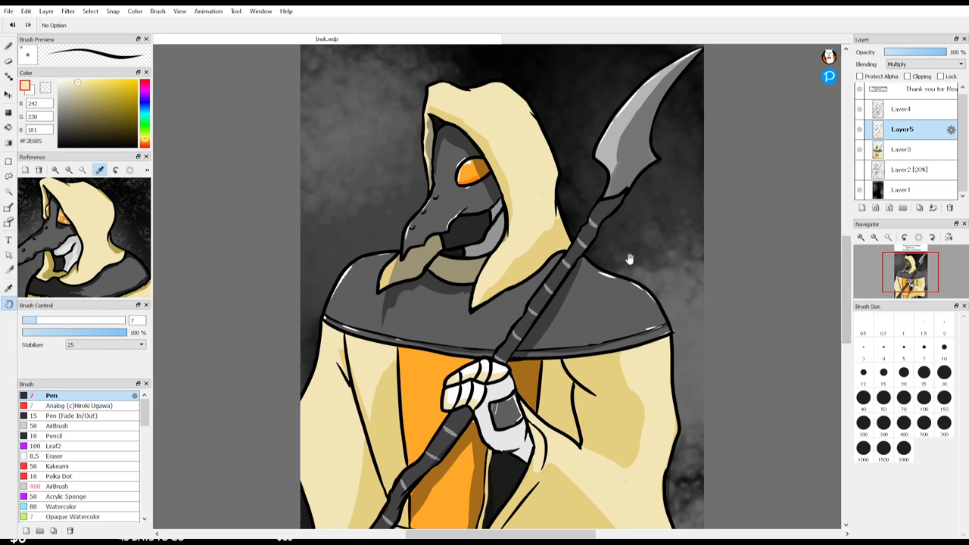
Step: Sample the face's grey #5E5E5E and shade the cheek and the inside of the mouth on Layer5 with the size 7 Pen
scroll(569, 157, "up", 1)
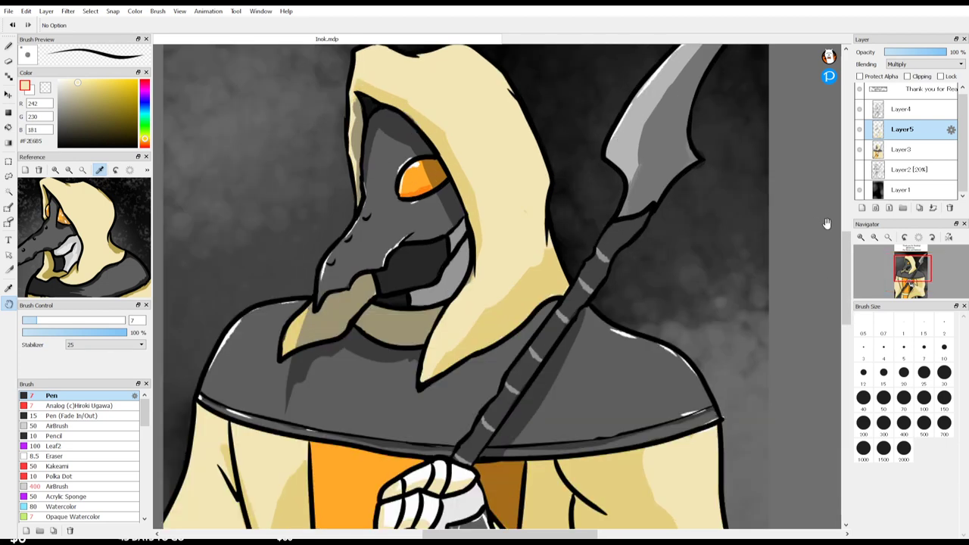
key("i")
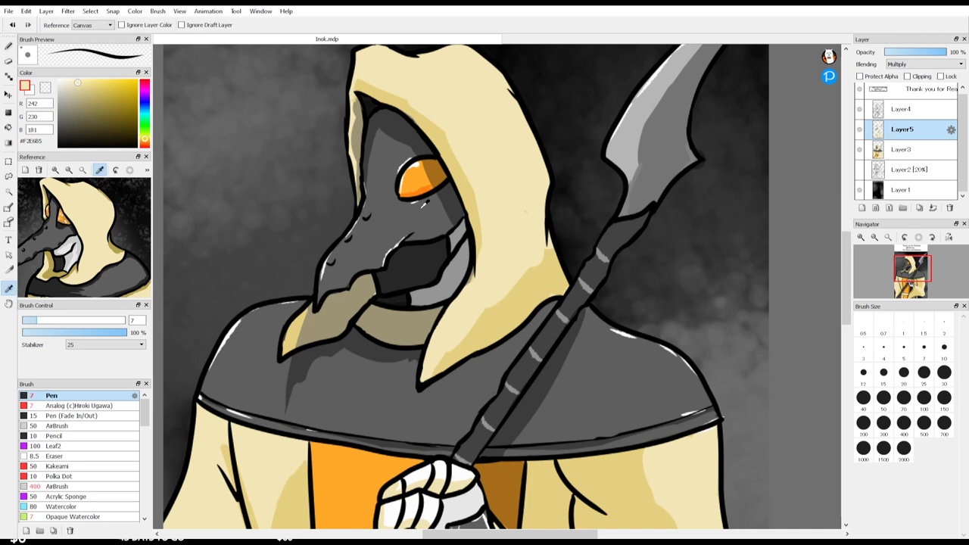
left_click(433, 203)
key("u")
key("g")
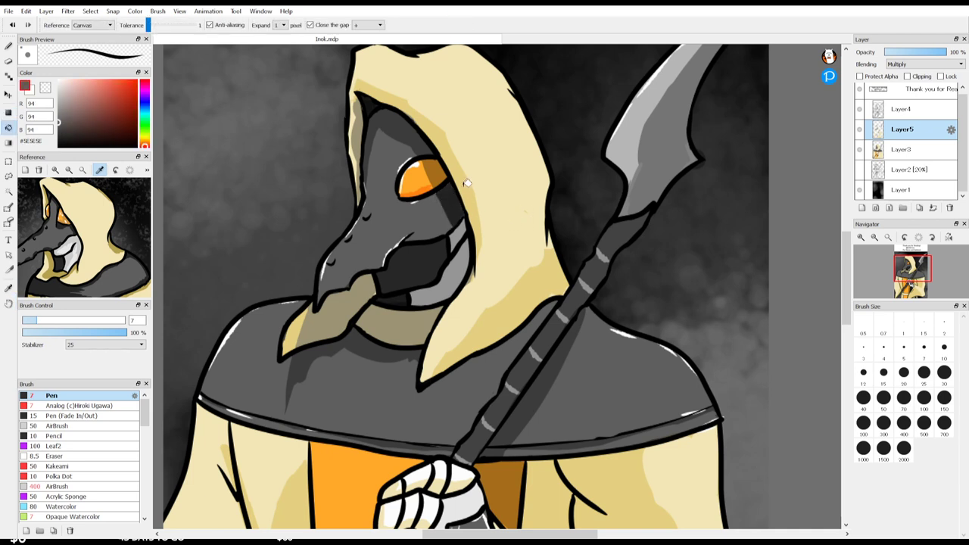
left_click(424, 135)
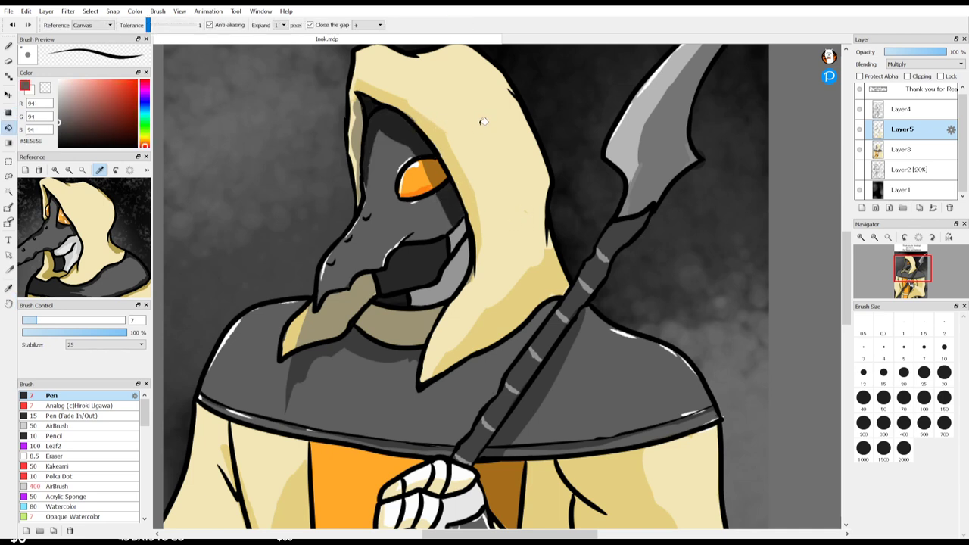
key("b")
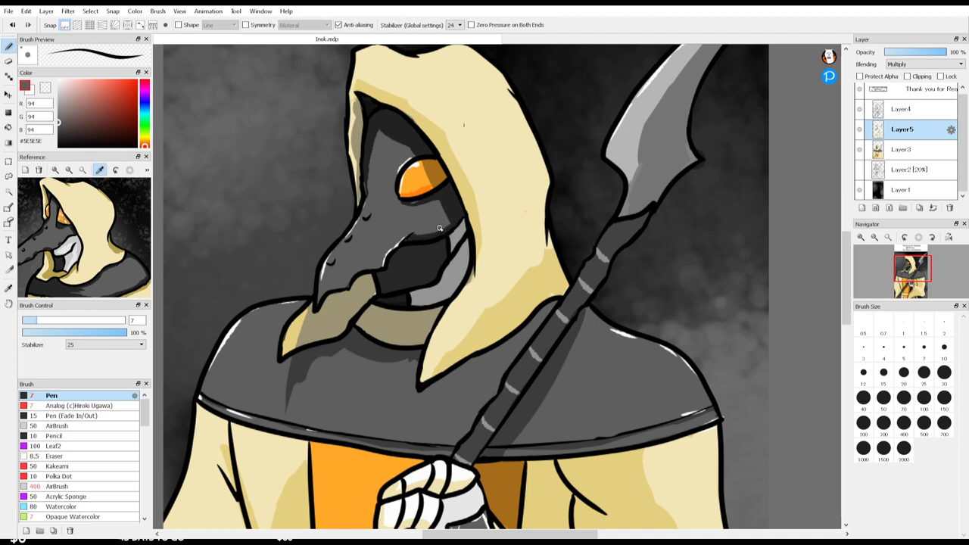
key("e")
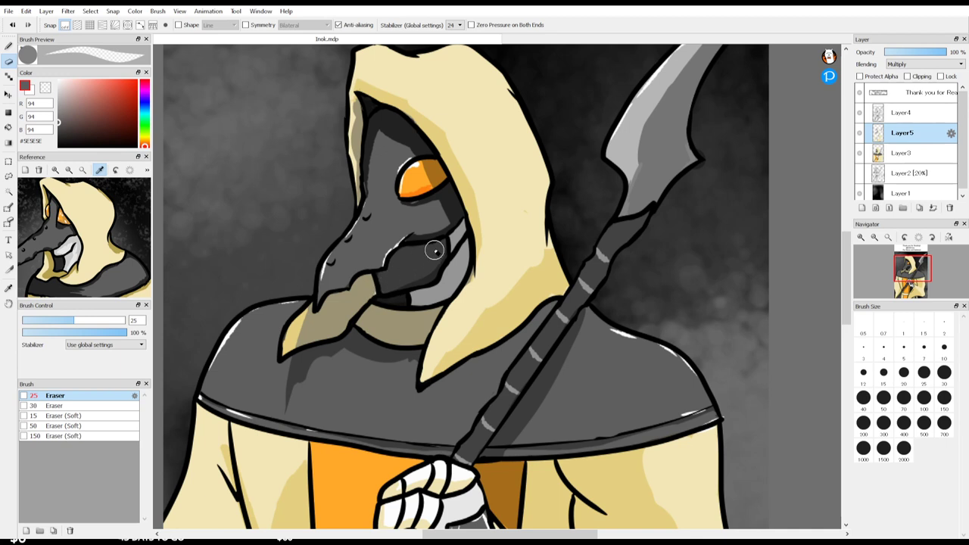
key("i")
key("b")
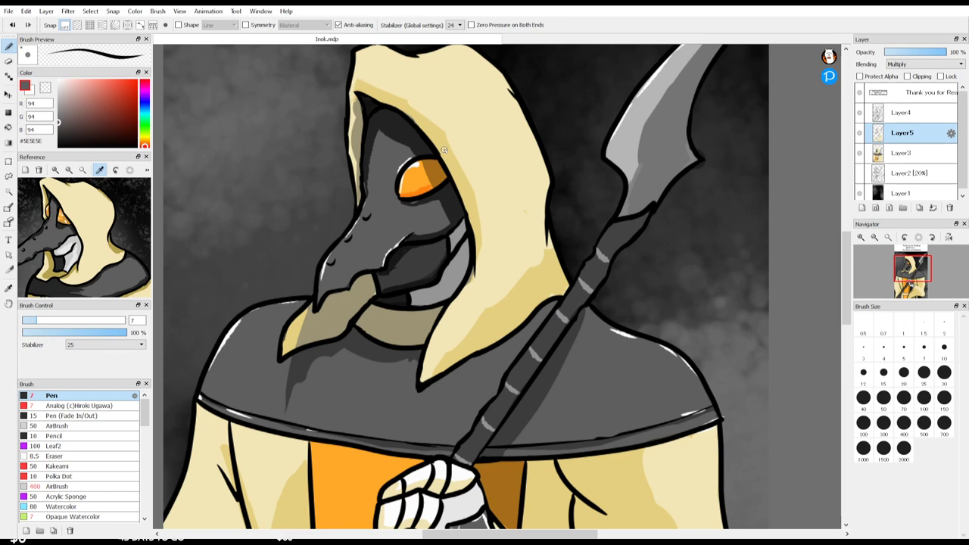
Step: Sample the hand's light grey #E7E7E7 and paint shadows along the palm and wrist on Layer5 with the size 7 Pen
key("space")
left_click_drag(470, 350, 556, 149)
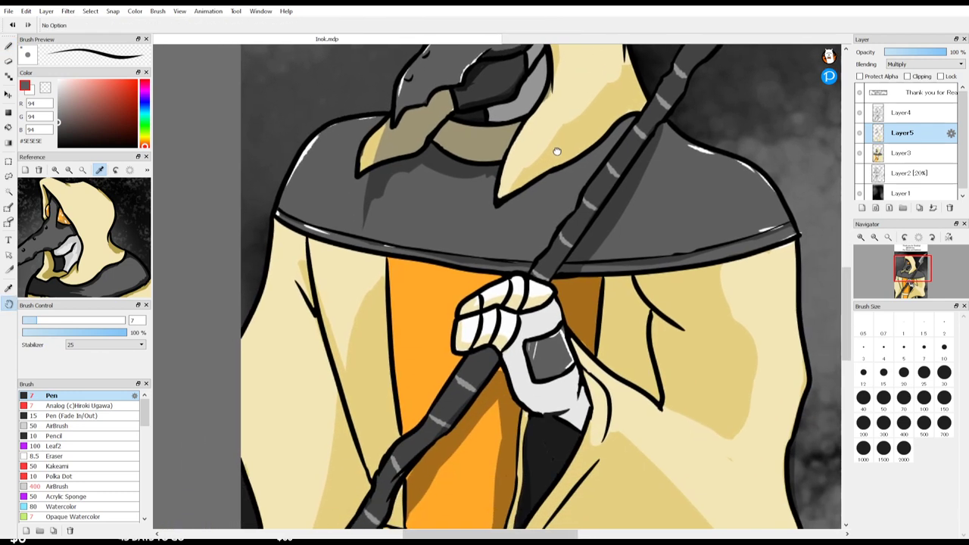
left_click_drag(524, 349, 461, 299)
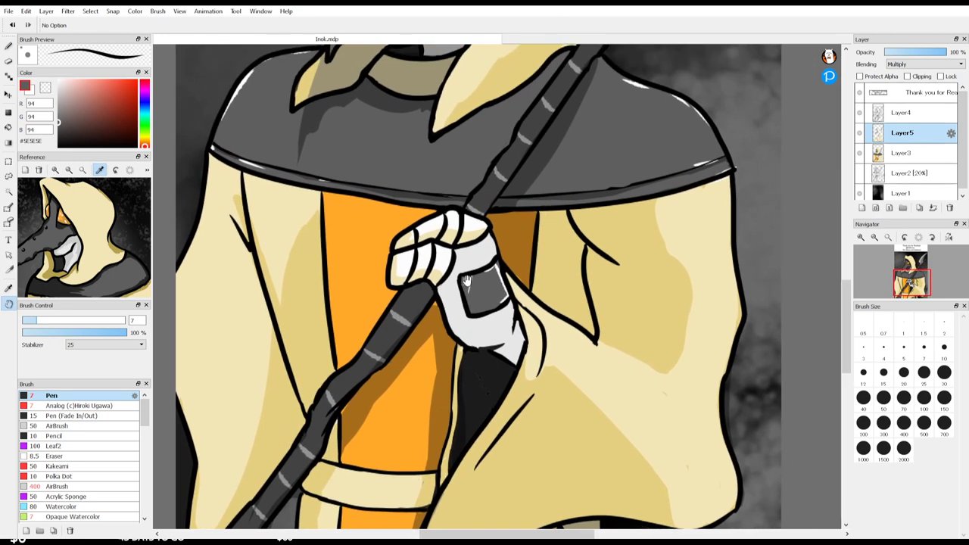
key("i")
left_click(485, 326)
left_click(475, 239)
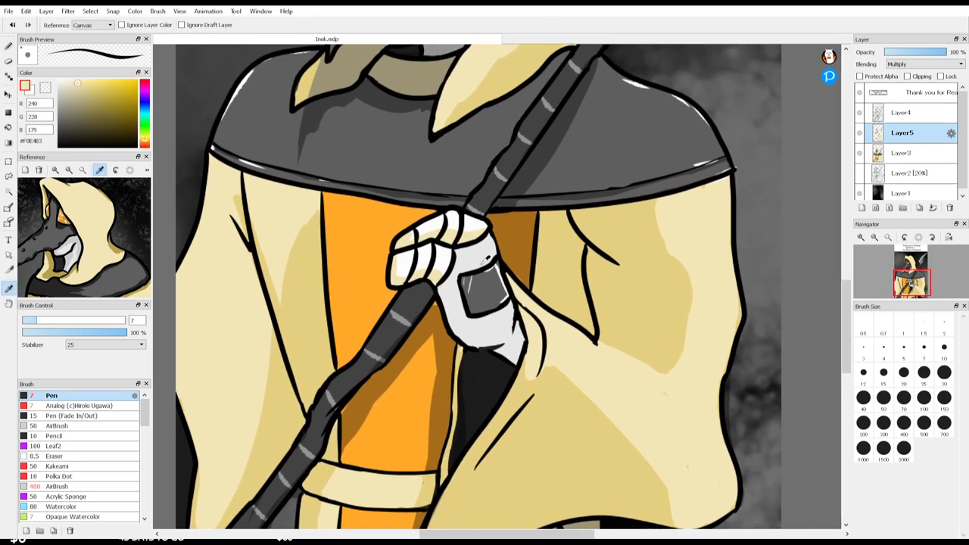
left_click(481, 256)
left_click_drag(833, 290, 841, 268)
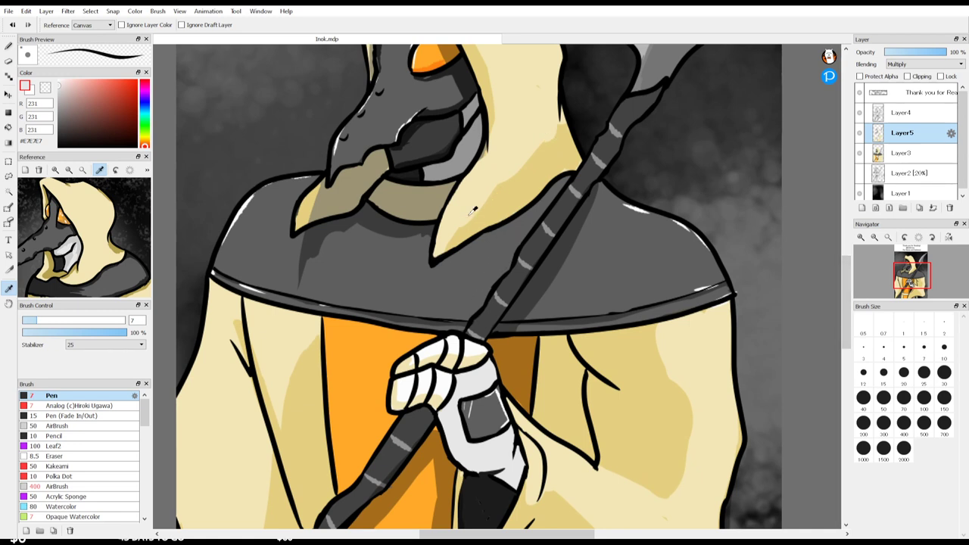
key("b")
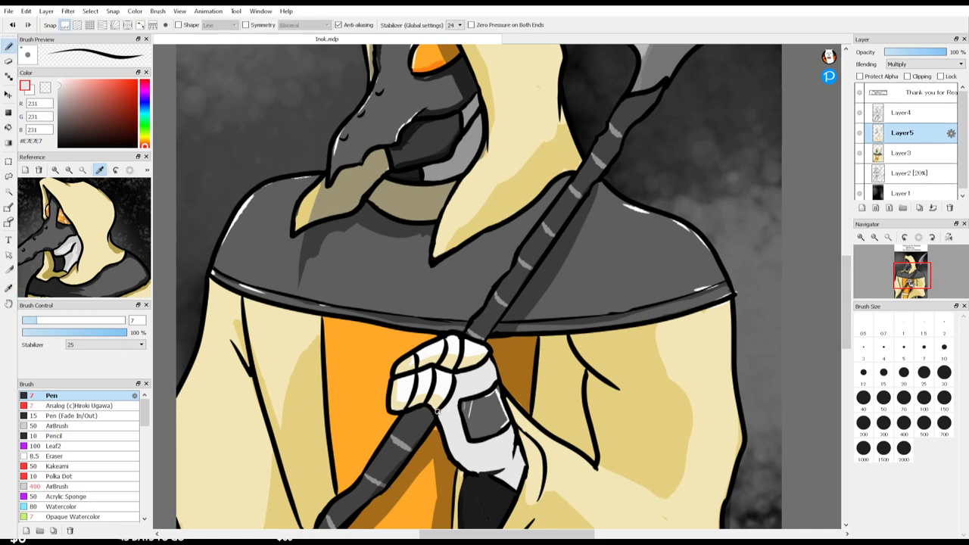
mouse_move(446, 432)
left_mouse_down()
mouse_move(468, 467)
mouse_move(448, 438)
mouse_move(521, 486)
mouse_move(465, 466)
mouse_move(516, 483)
mouse_move(500, 471)
mouse_move(518, 482)
mouse_move(519, 452)
left_mouse_up()
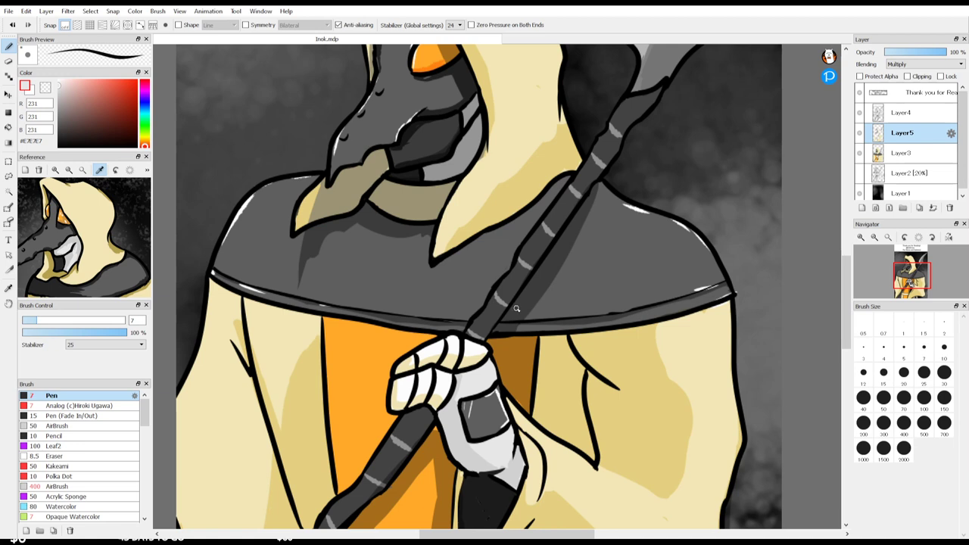
key("space")
left_click_drag(518, 311, 533, 340)
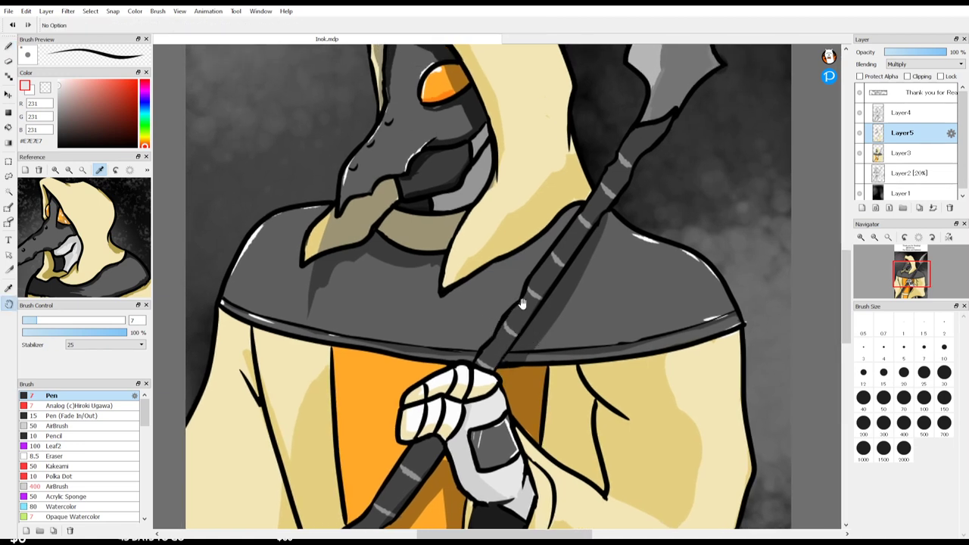
mouse_move(488, 342)
left_mouse_down()
mouse_move(570, 381)
mouse_move(560, 373)
left_mouse_up()
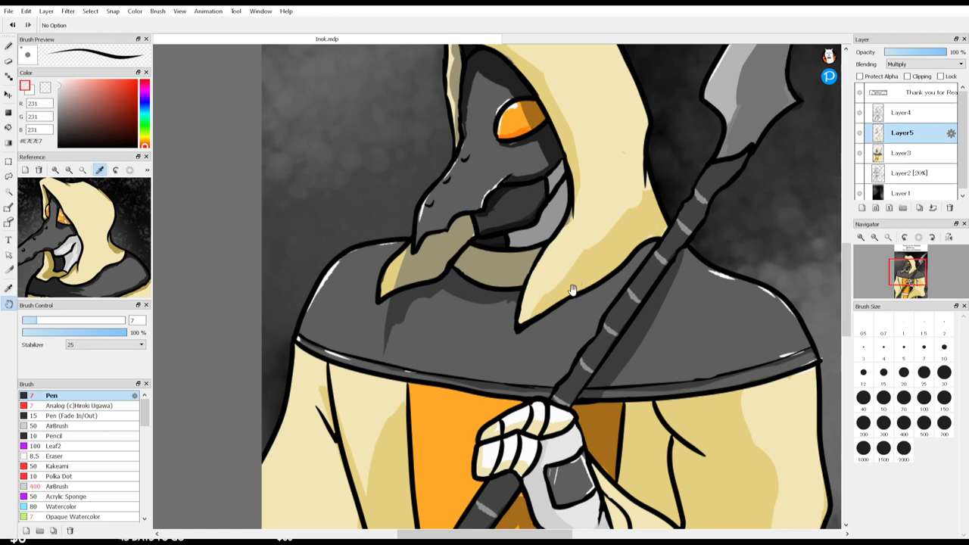
scroll(572, 289, "down", 3)
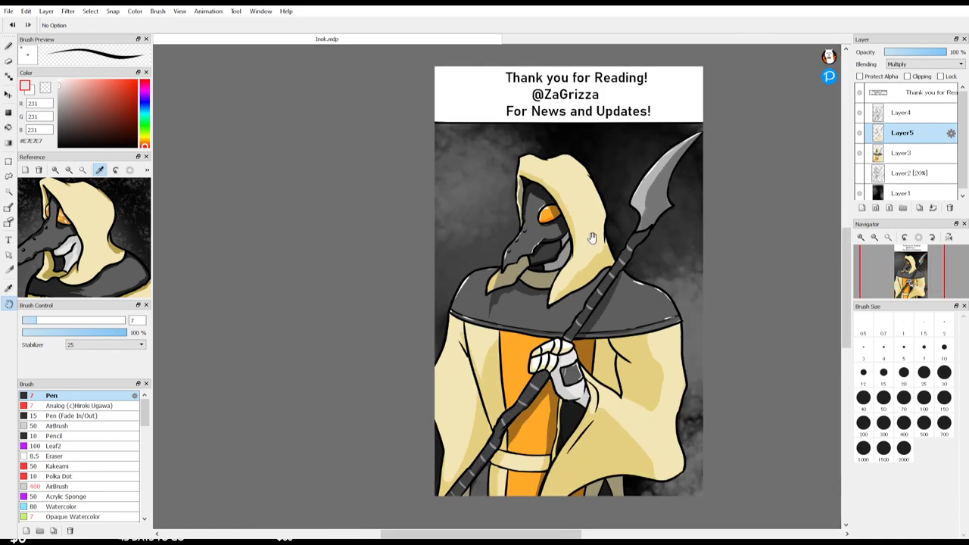